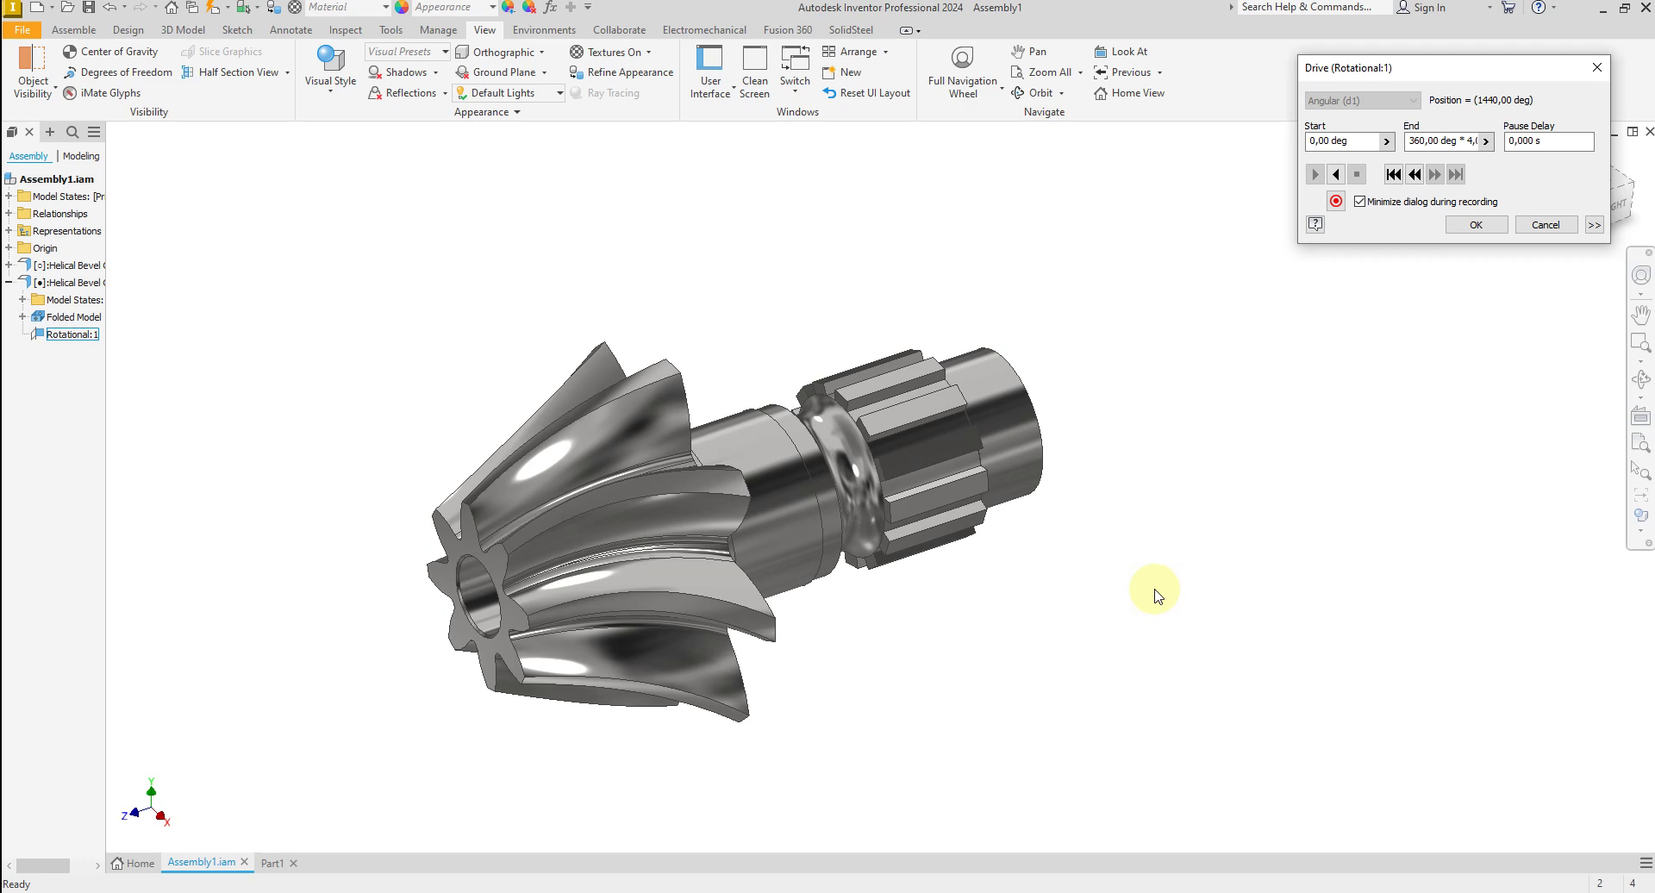
Accept the rotational joint's Drive dialog and start a 2D sketch on the XY plane of Part1.
{"action": "left_click", "coordinate": [1155, 593]}
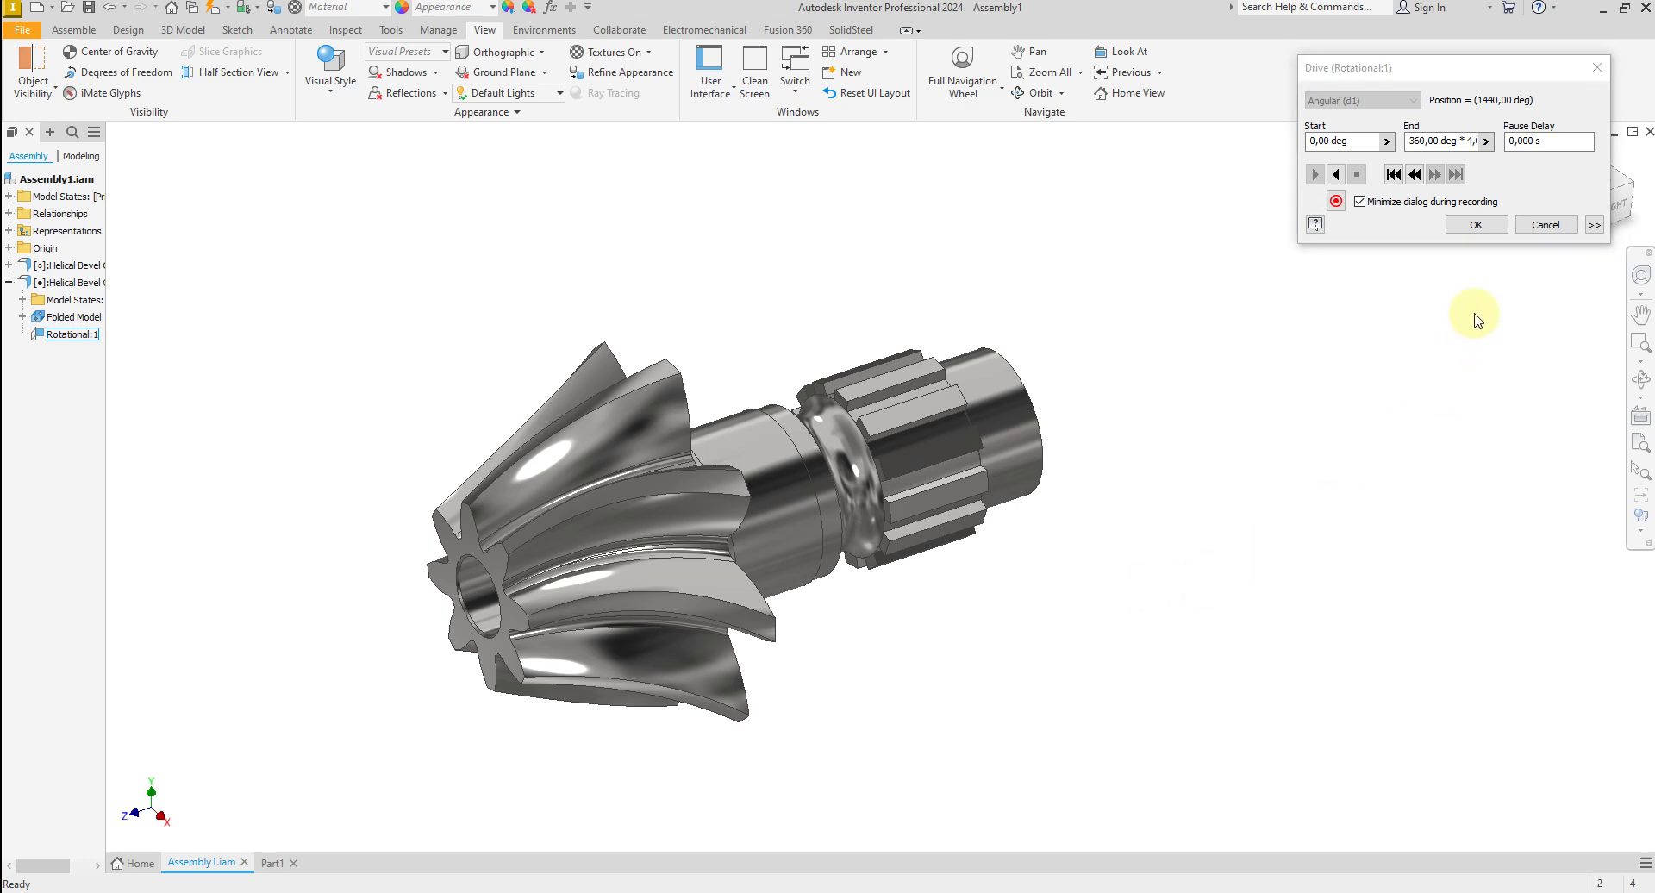
{"action": "left_click", "coordinate": [1465, 229]}
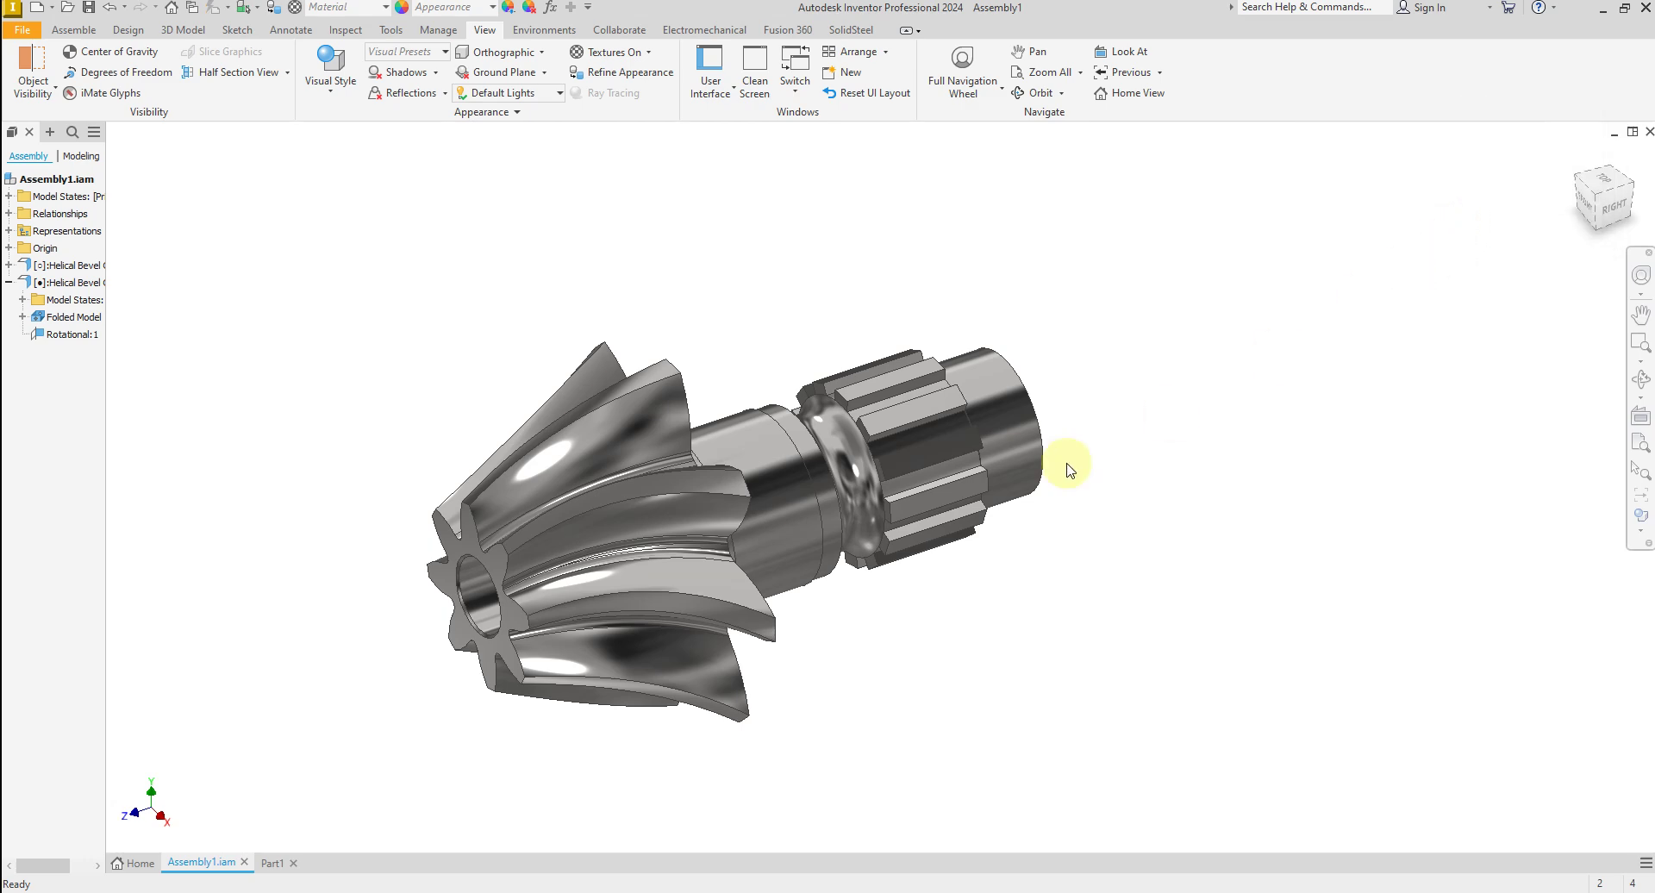
{"action": "left_click", "coordinate": [272, 864]}
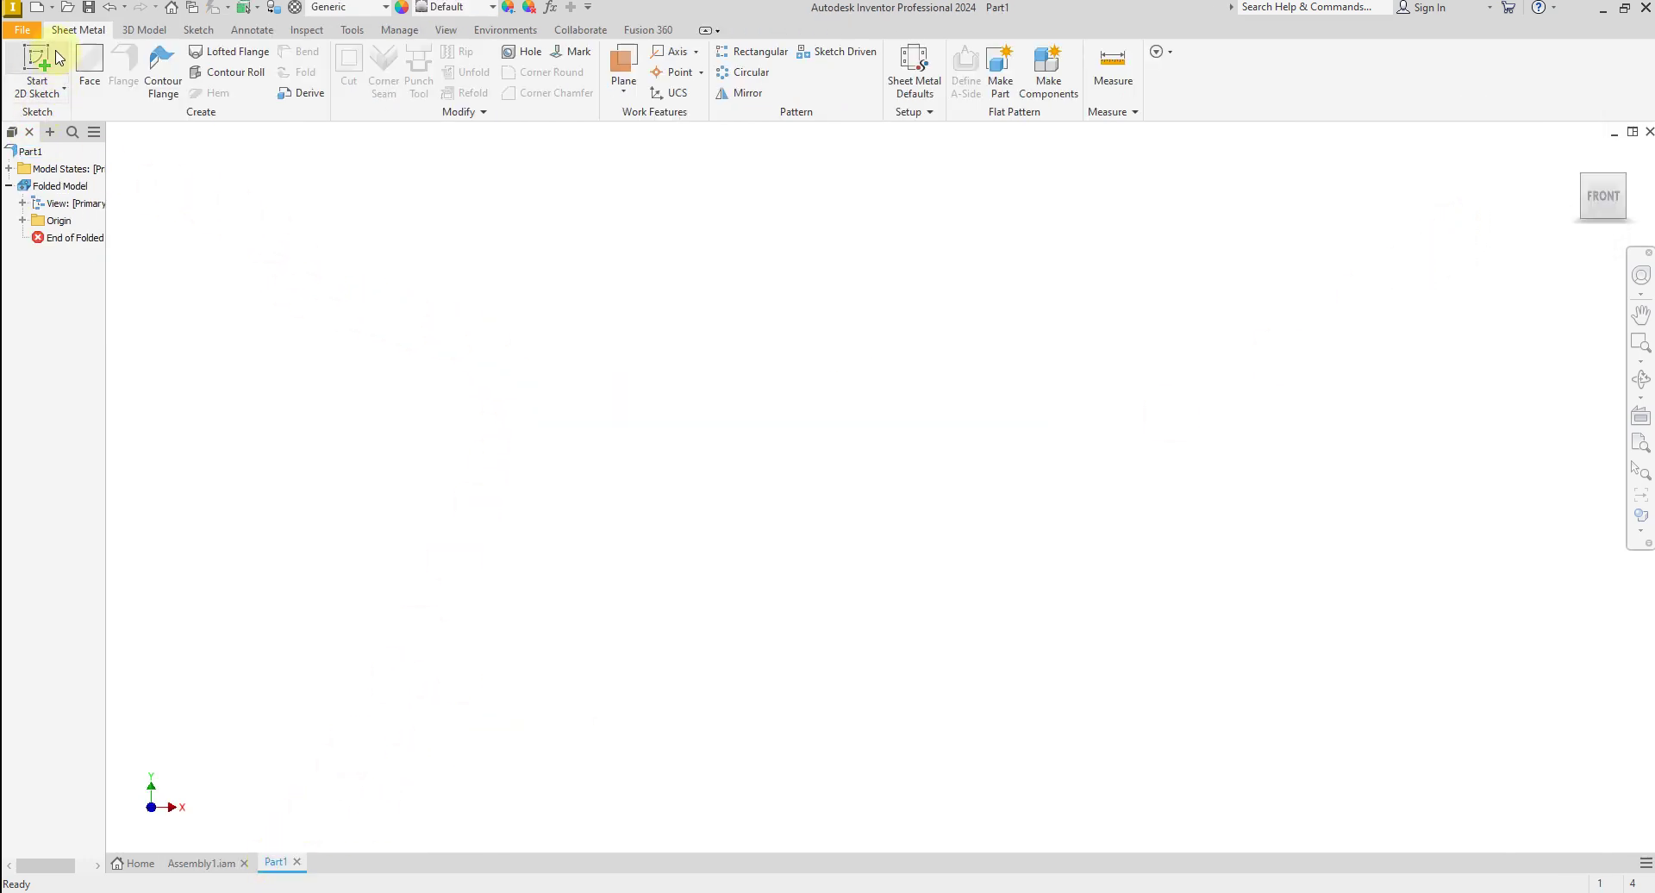
{"action": "left_click", "coordinate": [37, 62]}
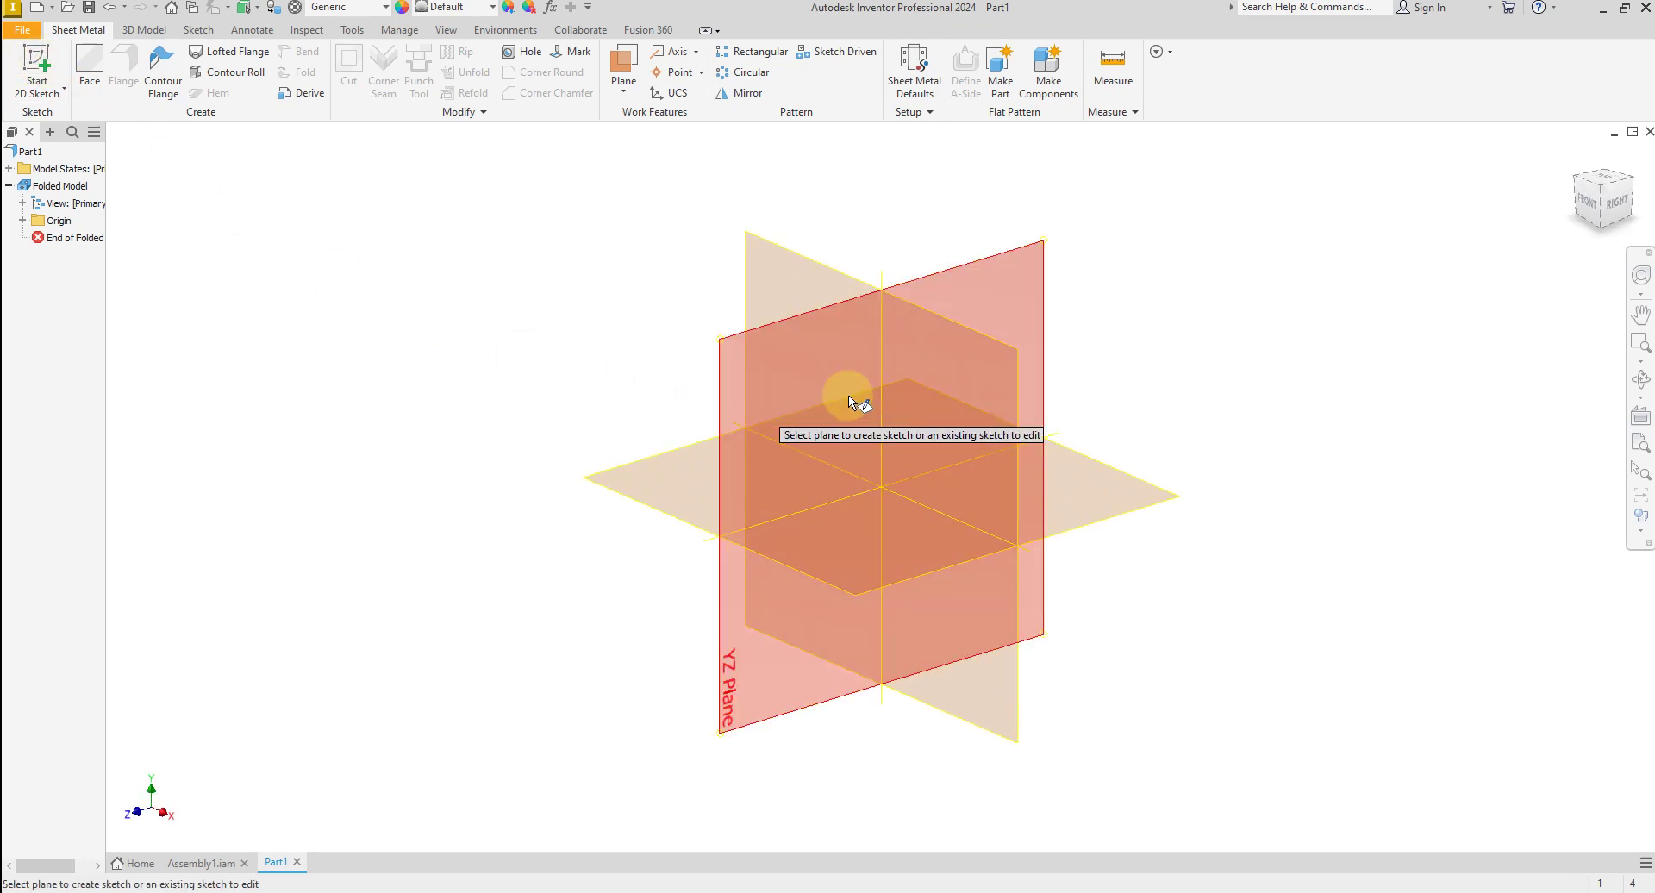
{"action": "left_click", "coordinate": [944, 350]}
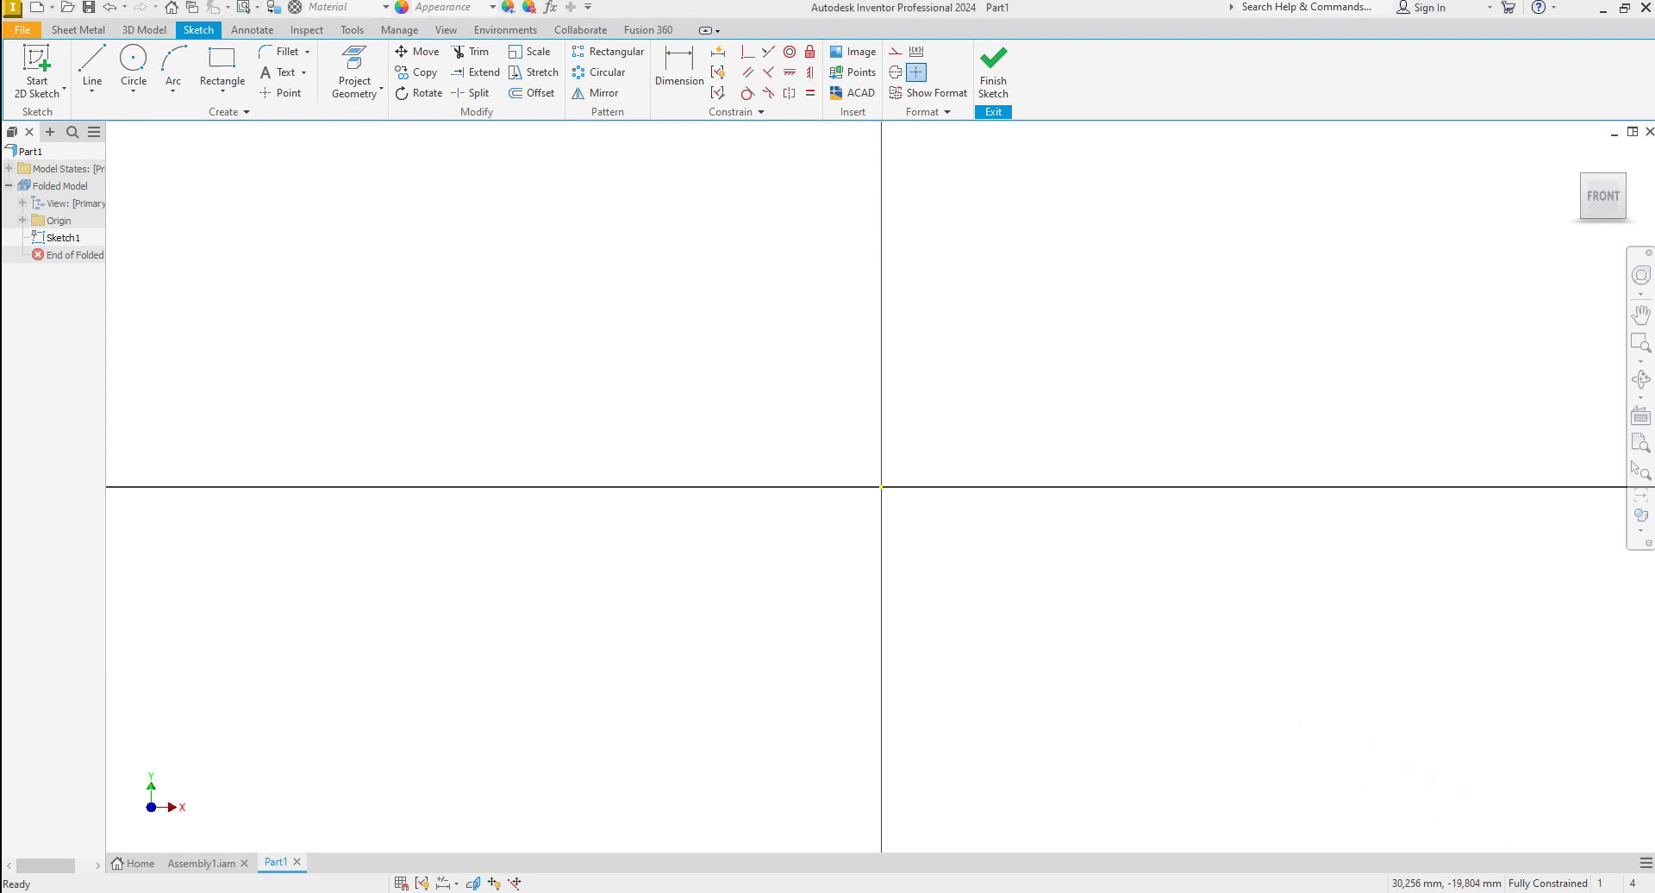
Draw connected lines from the origin: about 37 mm up, about 8 mm to the right and about 8 mm down.
{"action": "left_click", "coordinate": [92, 67]}
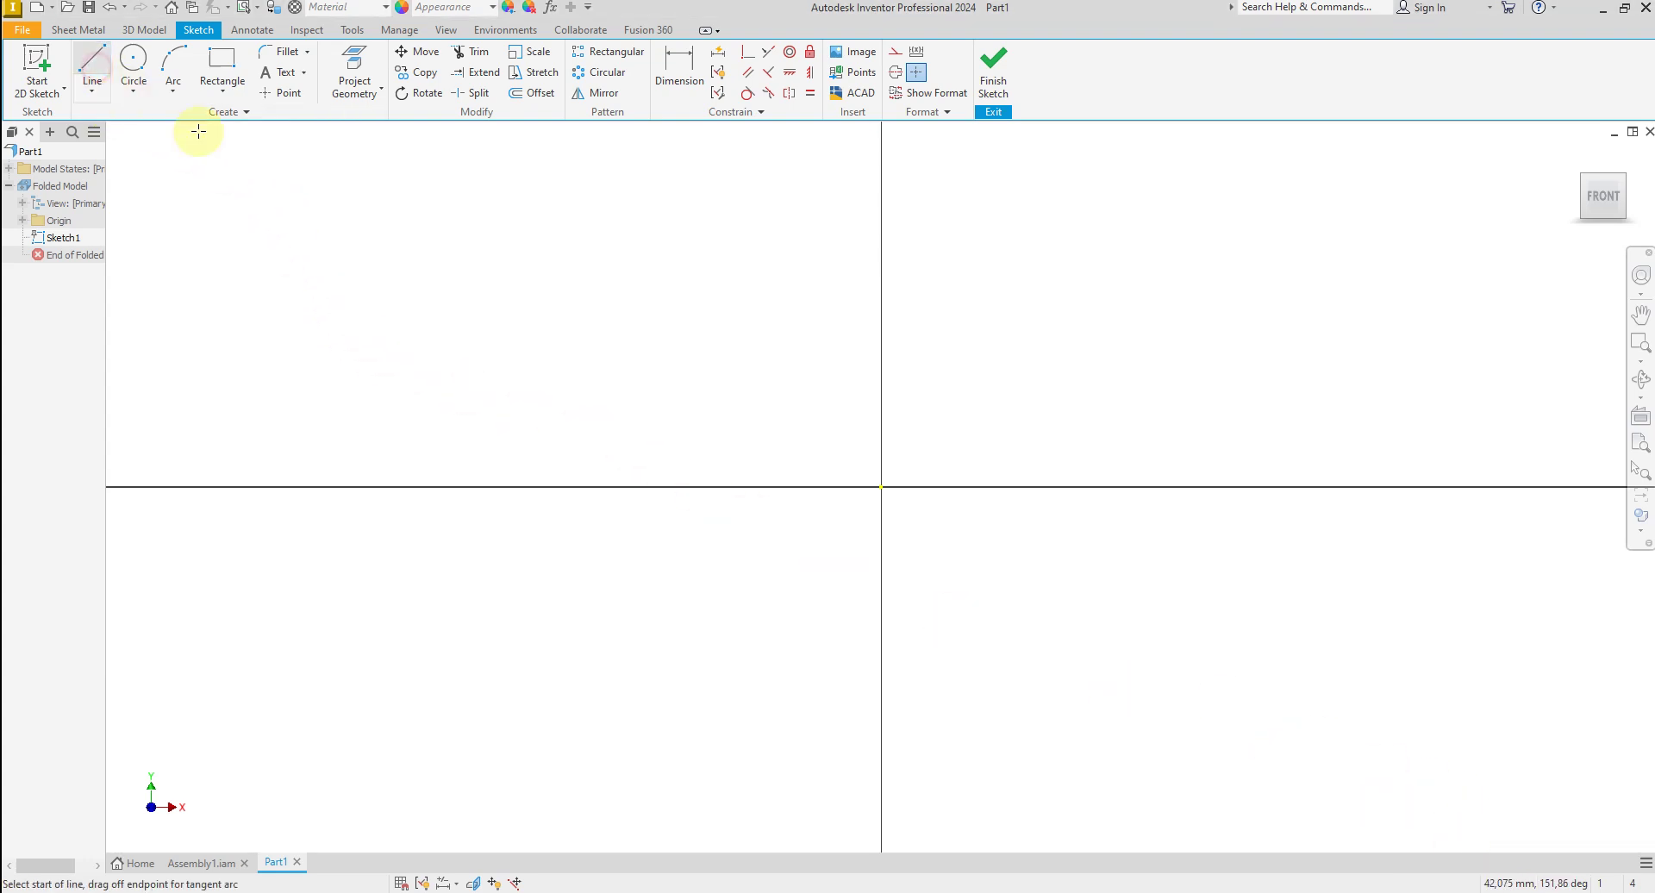
{"action": "left_click", "coordinate": [880, 488]}
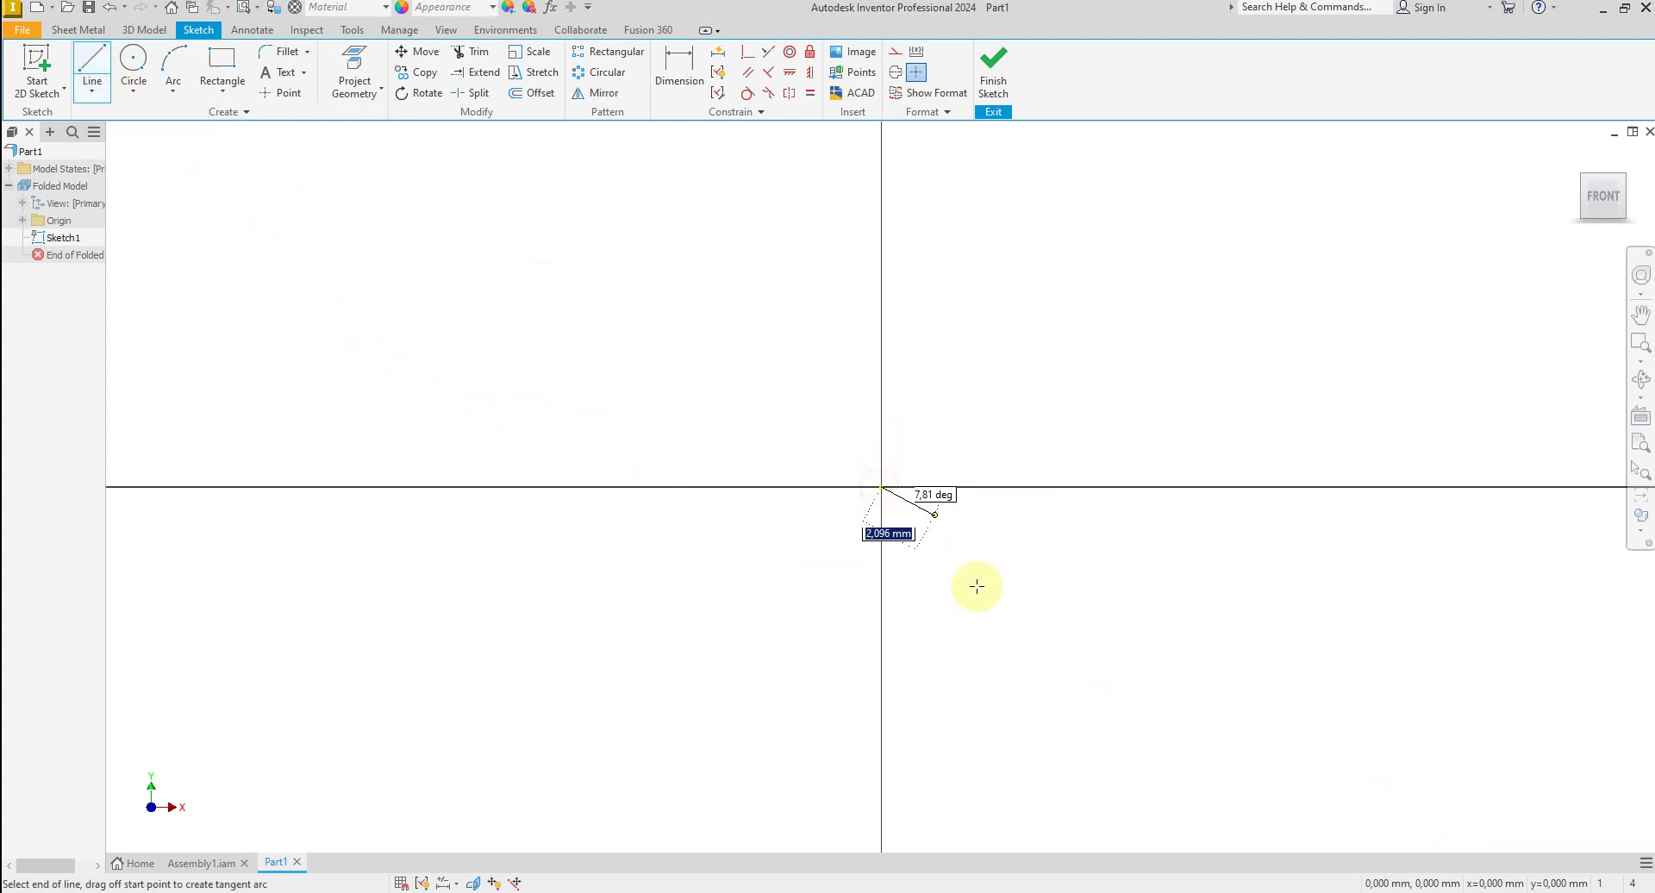
{"action": "scroll", "coordinate": [690, 749], "scroll_direction": "up", "scroll_amount": 2}
{"action": "scroll", "coordinate": [689, 750], "scroll_direction": "up", "scroll_amount": 2}
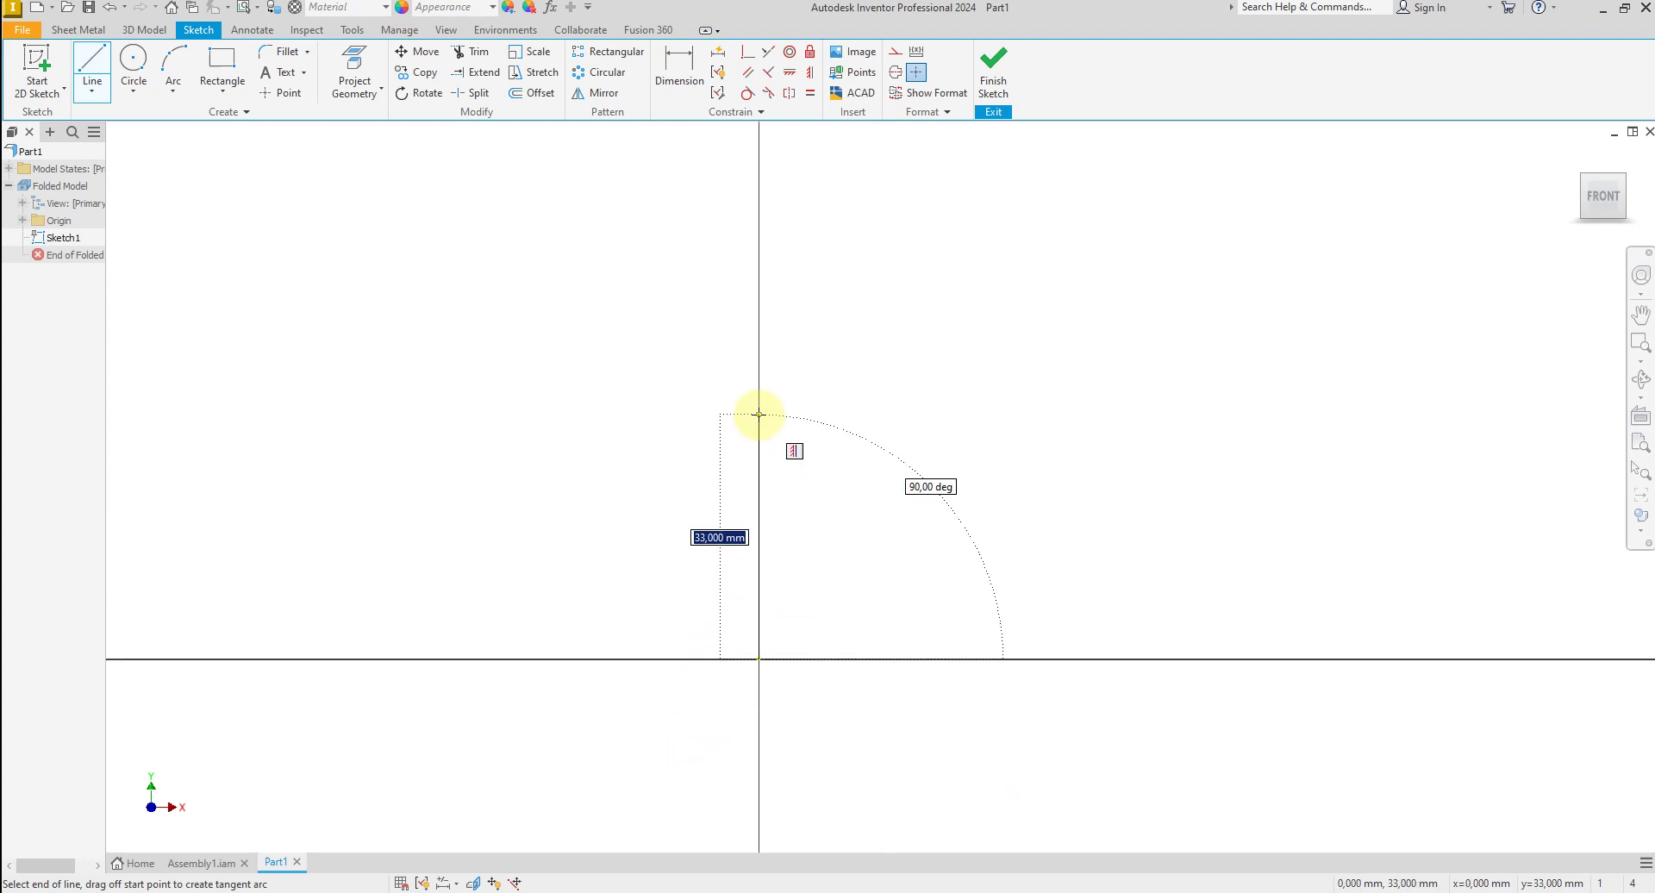
{"action": "left_click", "coordinate": [758, 385]}
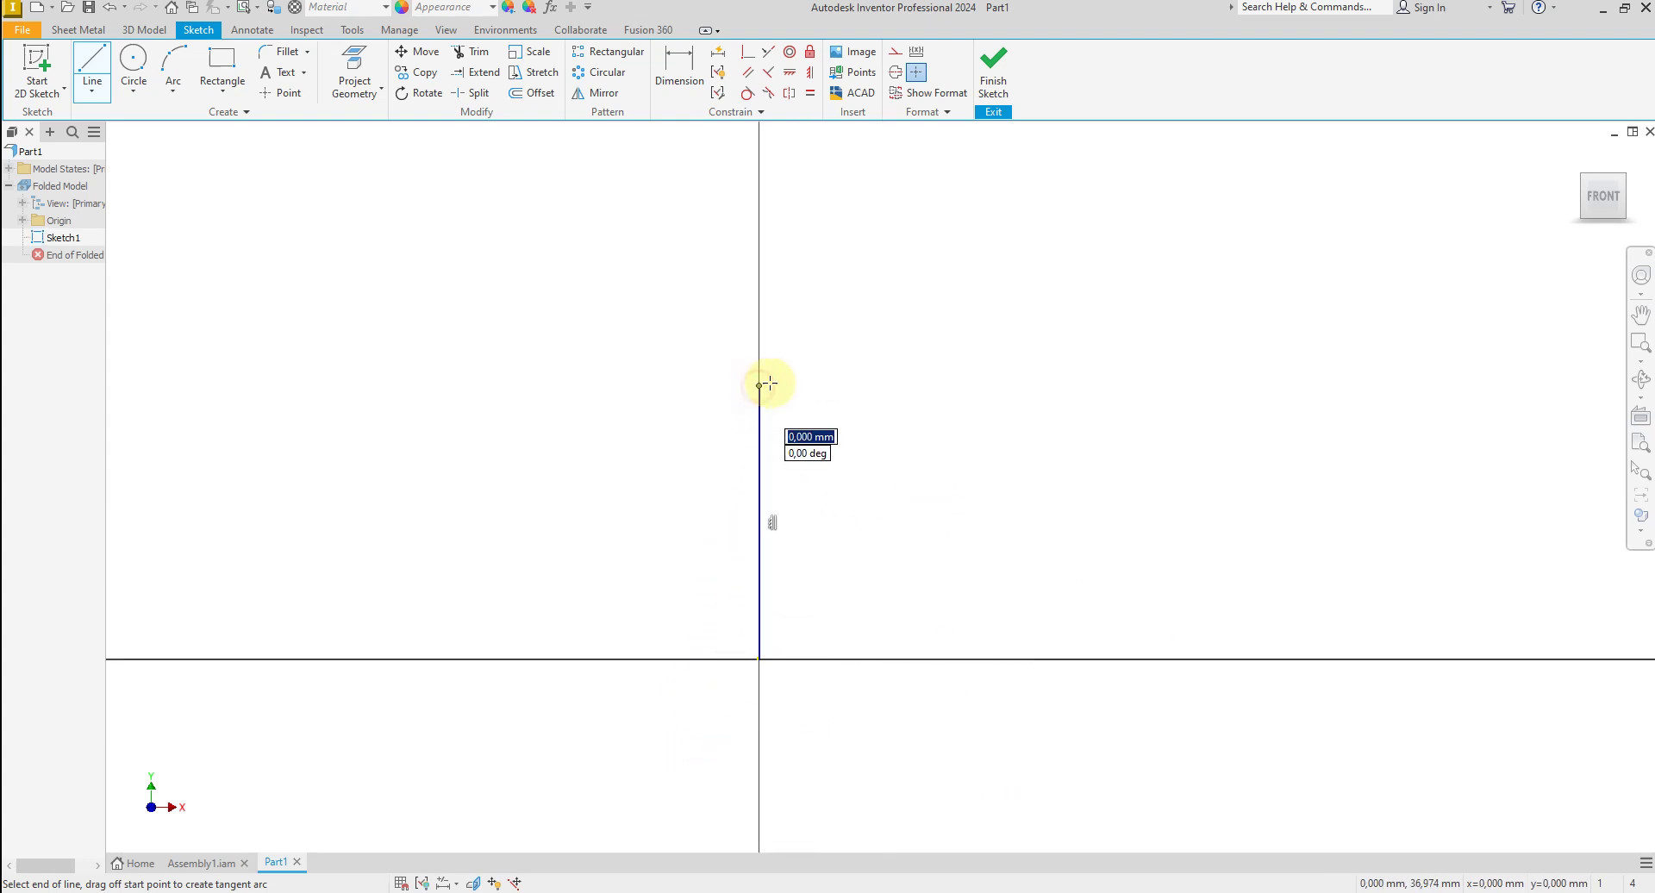
{"action": "left_click", "coordinate": [817, 387]}
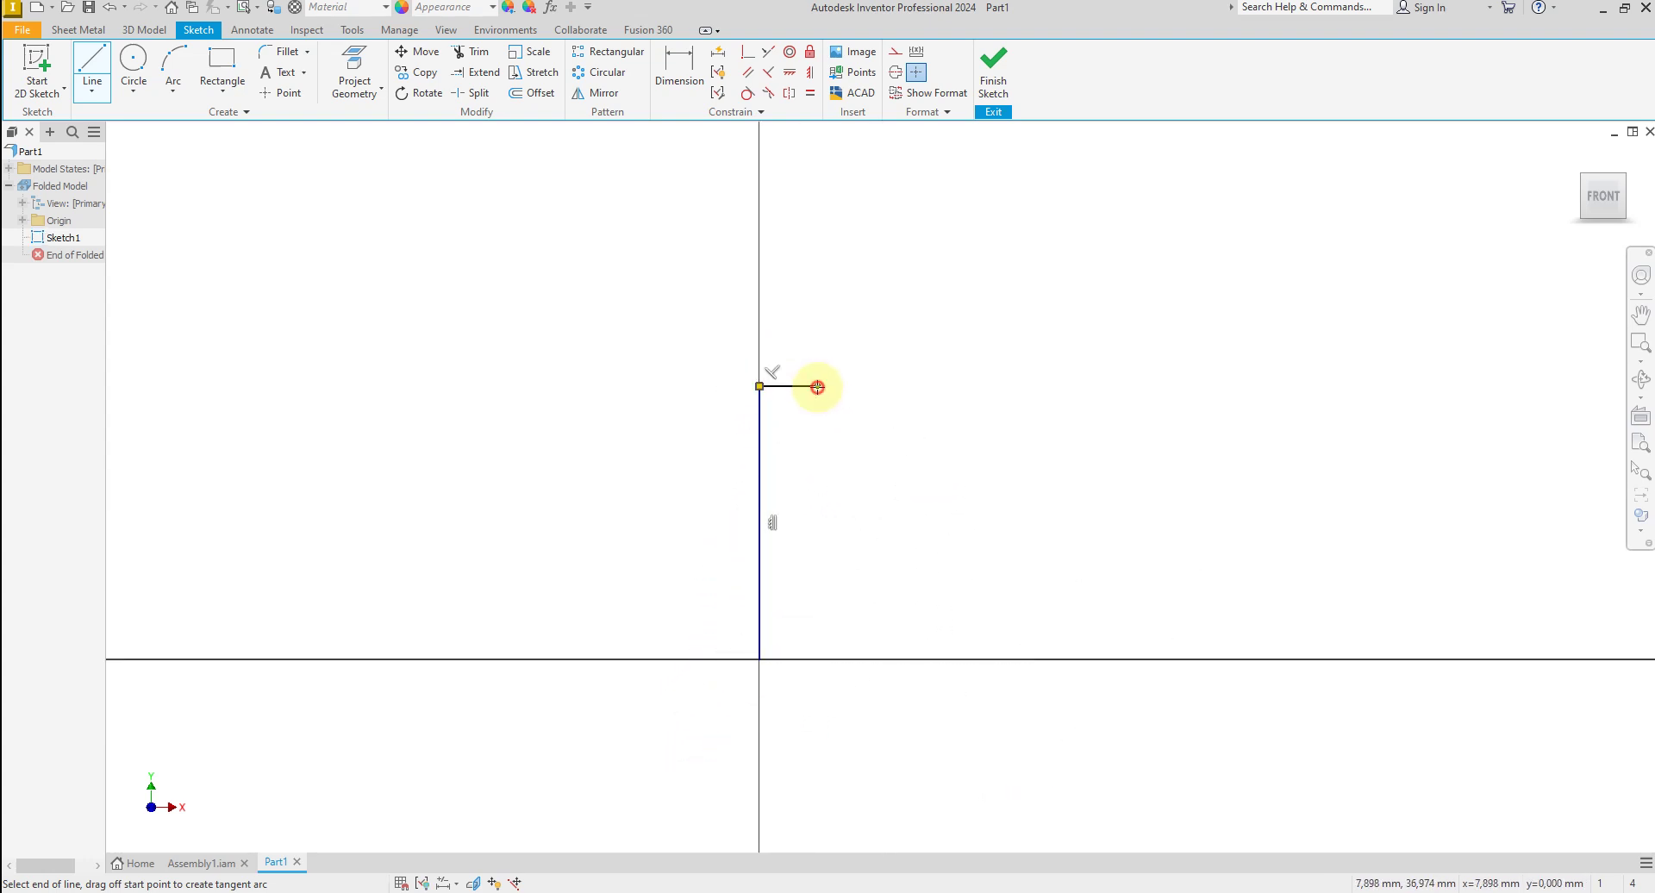
{"action": "left_click", "coordinate": [818, 445]}
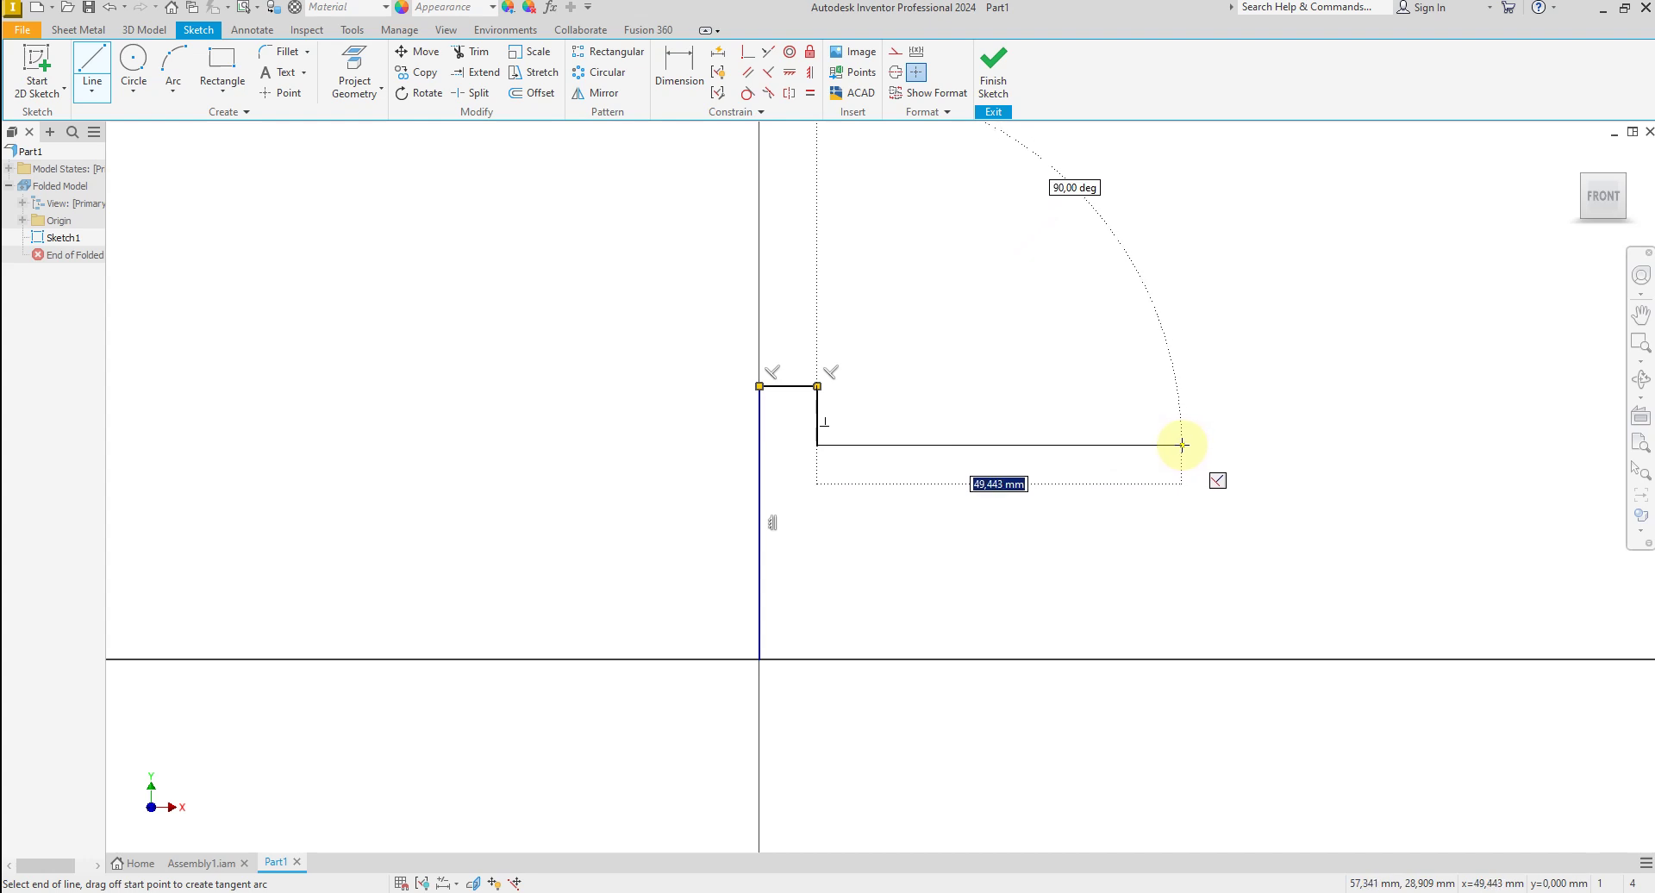
Continue the stepped outline about 49 mm right, about 5 mm down and about 30 mm right, leaving its end open.
{"action": "left_click", "coordinate": [1186, 444]}
{"action": "scroll", "coordinate": [972, 466], "scroll_direction": "up", "scroll_amount": 2}
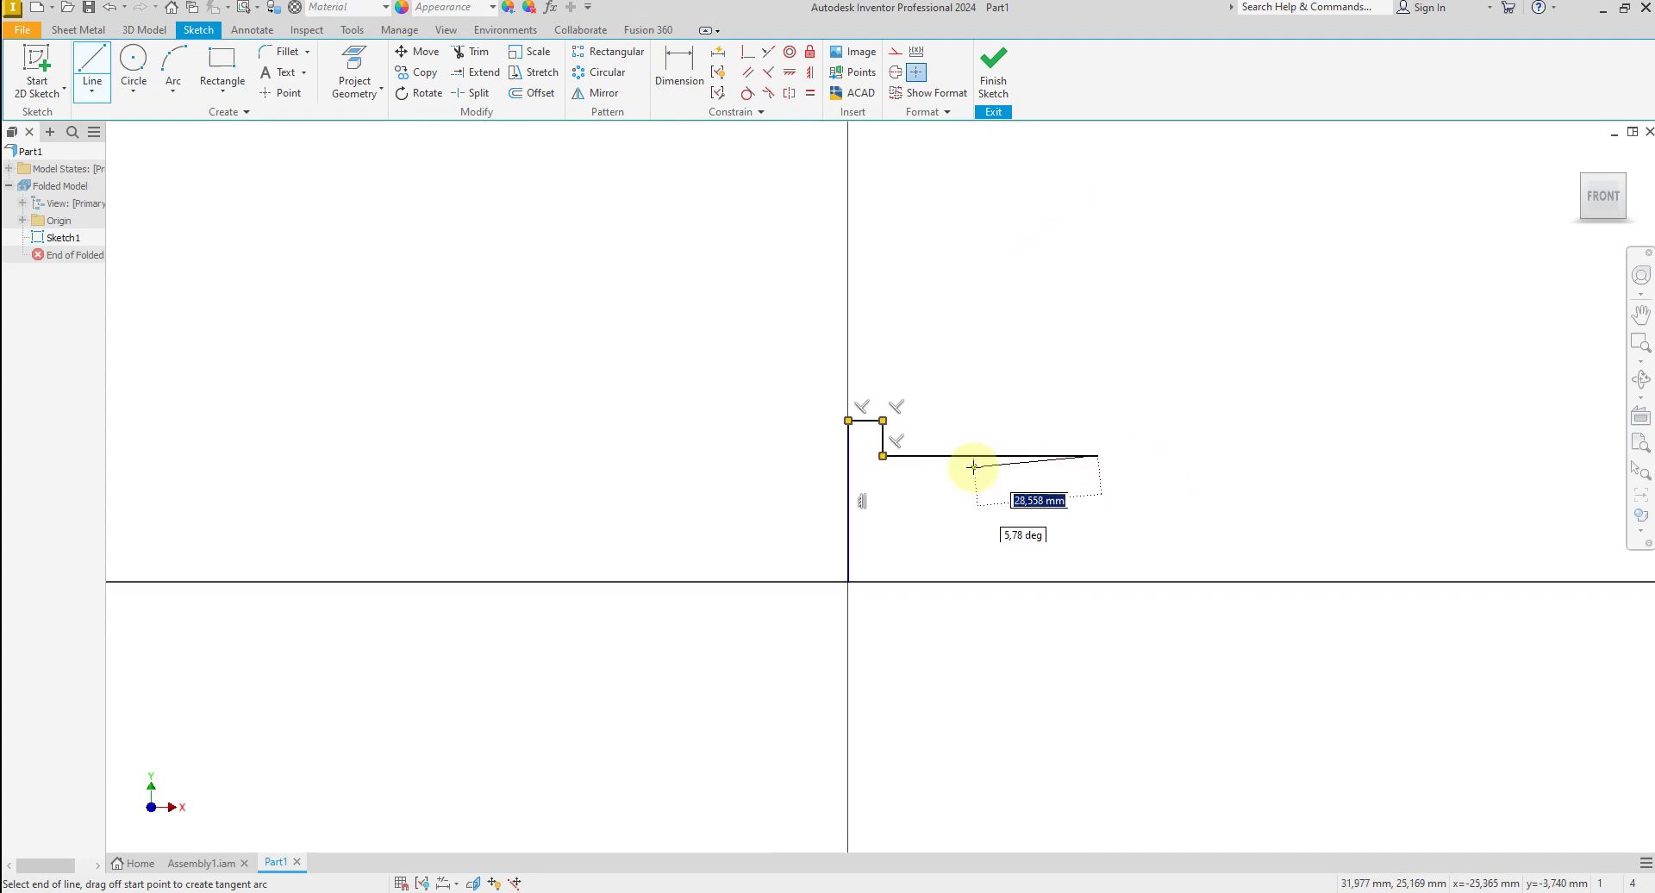
{"action": "left_click", "coordinate": [1097, 476]}
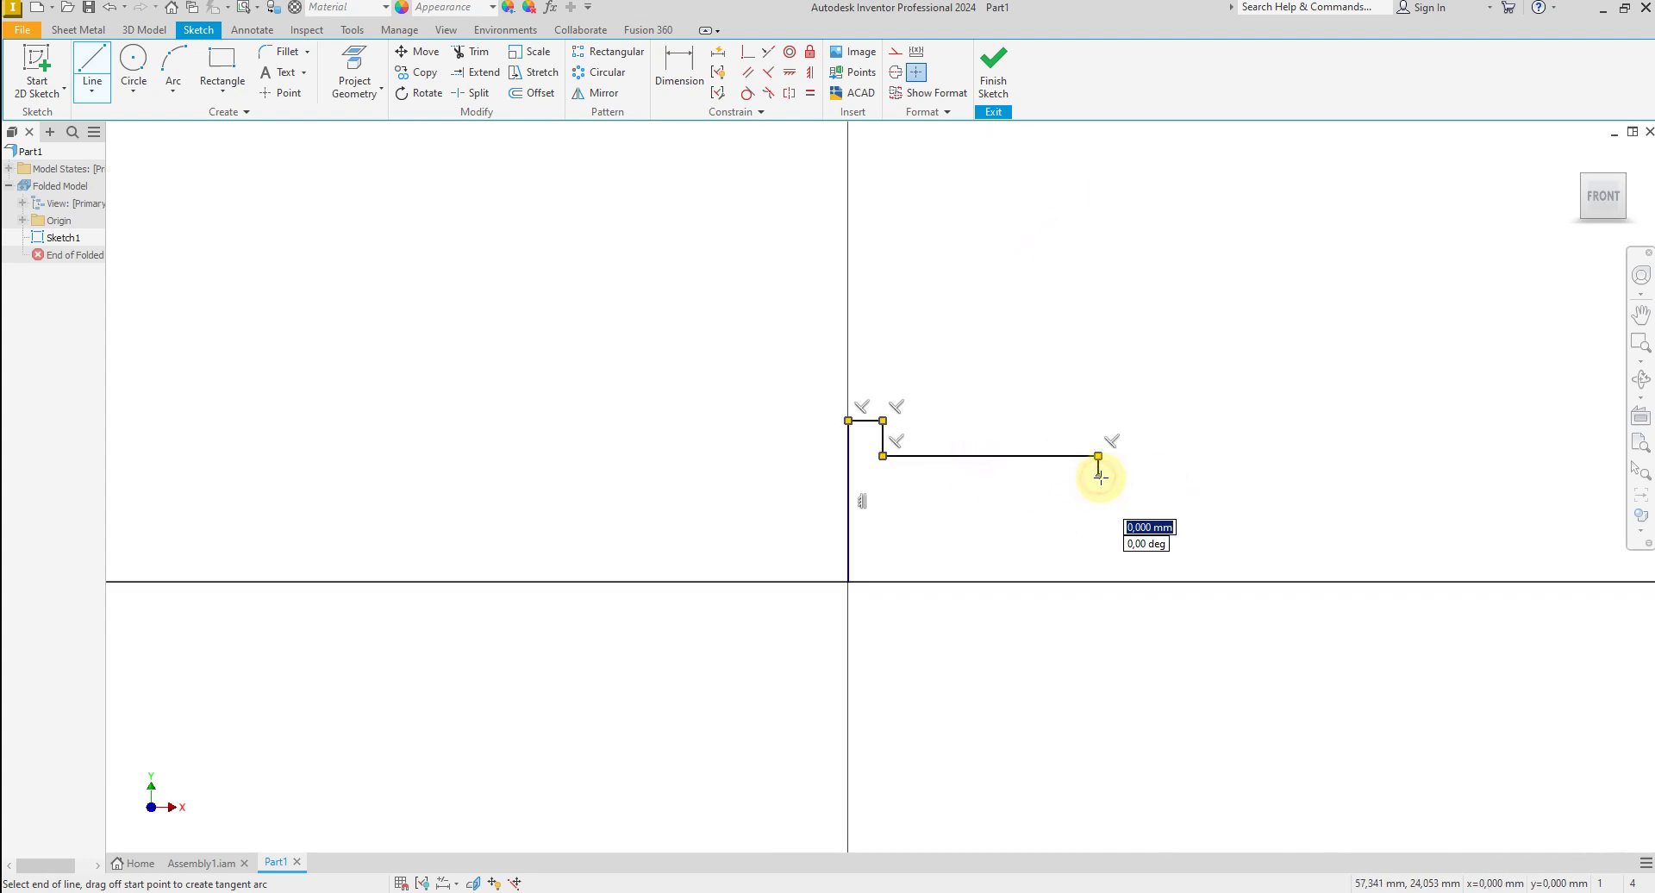
{"action": "left_click", "coordinate": [1230, 475]}
{"action": "right_click", "coordinate": [1267, 425]}
{"action": "left_click", "coordinate": [1337, 417]}
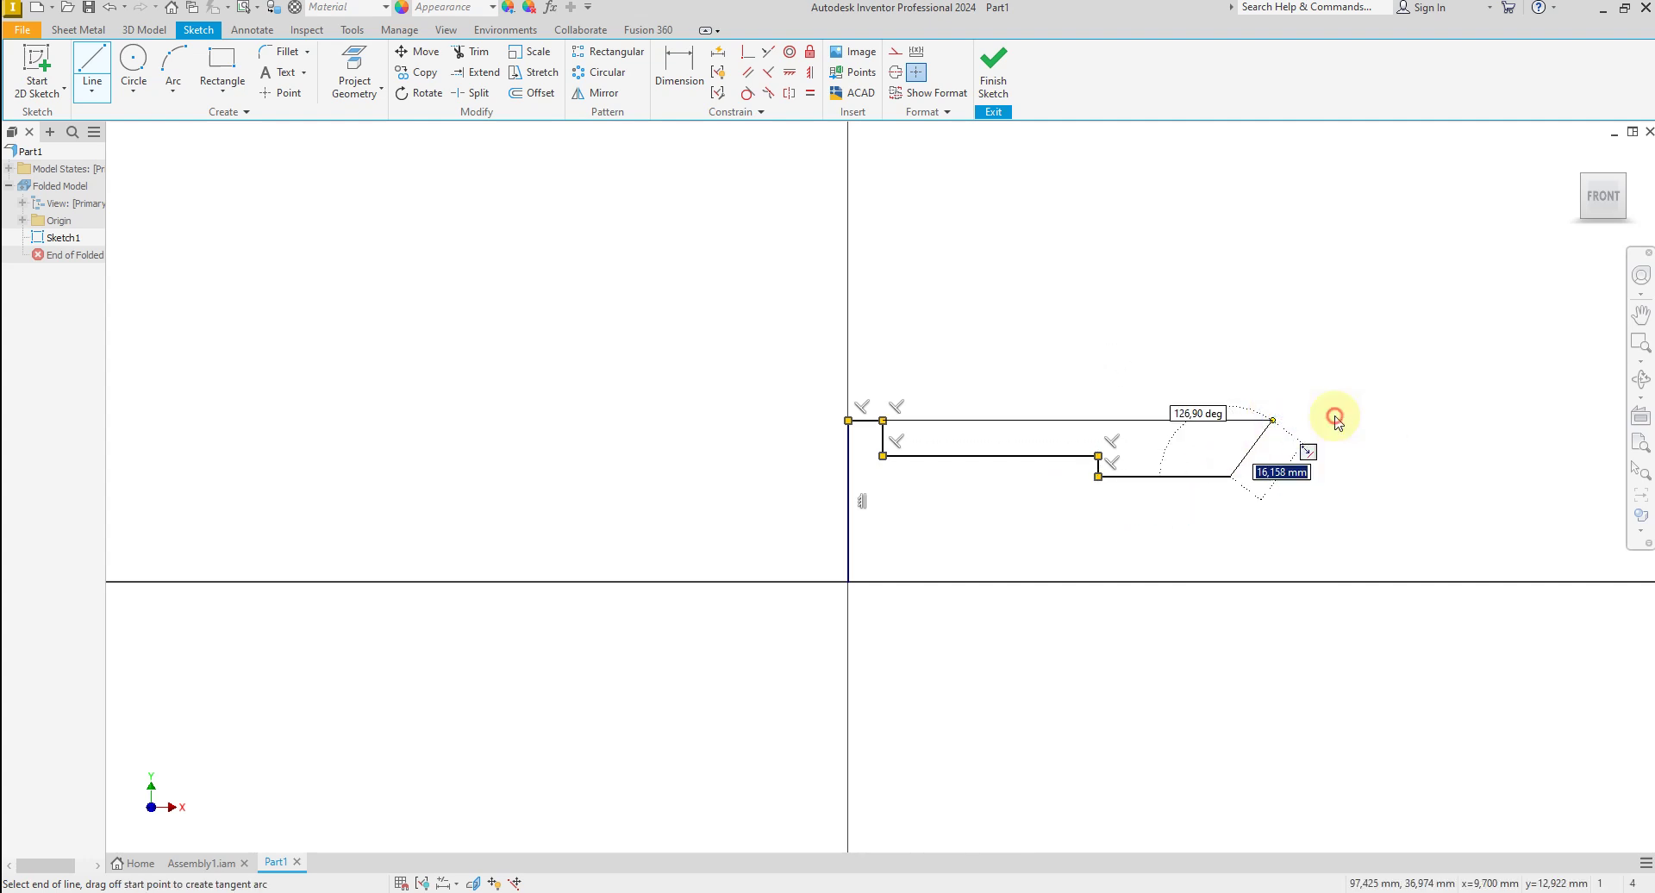
{"action": "right_click", "coordinate": [1041, 352]}
{"action": "left_click", "coordinate": [1045, 282]}
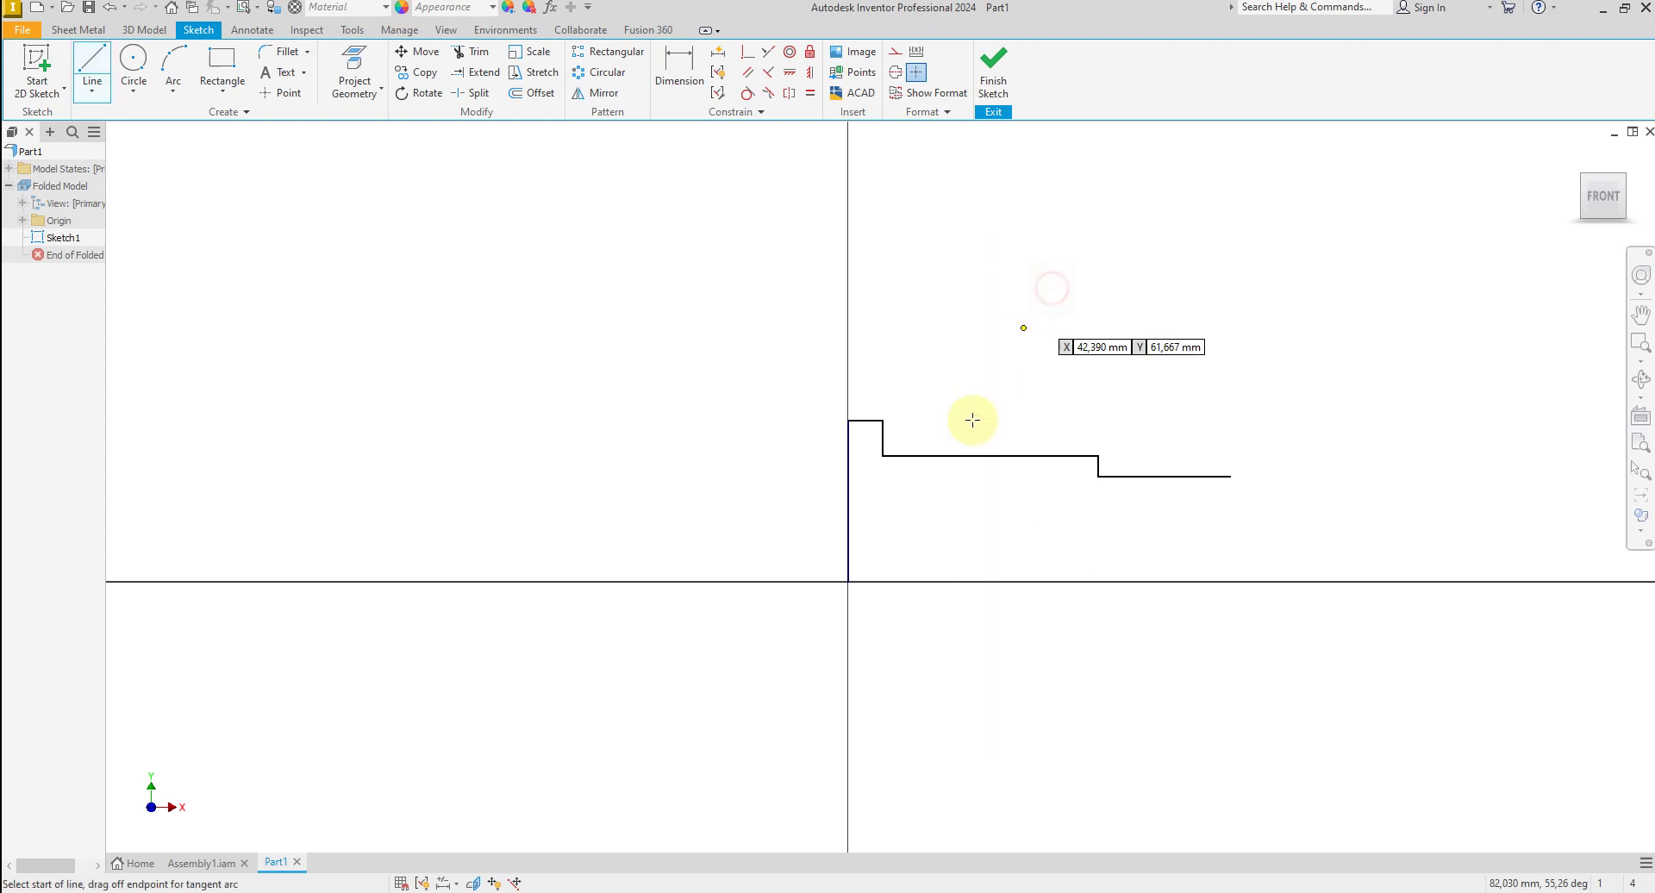
Draw the baseline from the origin about 167 mm along the X axis, adding lines about 15 mm up and about 19 mm back left.
{"action": "left_click", "coordinate": [847, 579]}
{"action": "scroll", "coordinate": [965, 564], "scroll_direction": "down", "scroll_amount": 2}
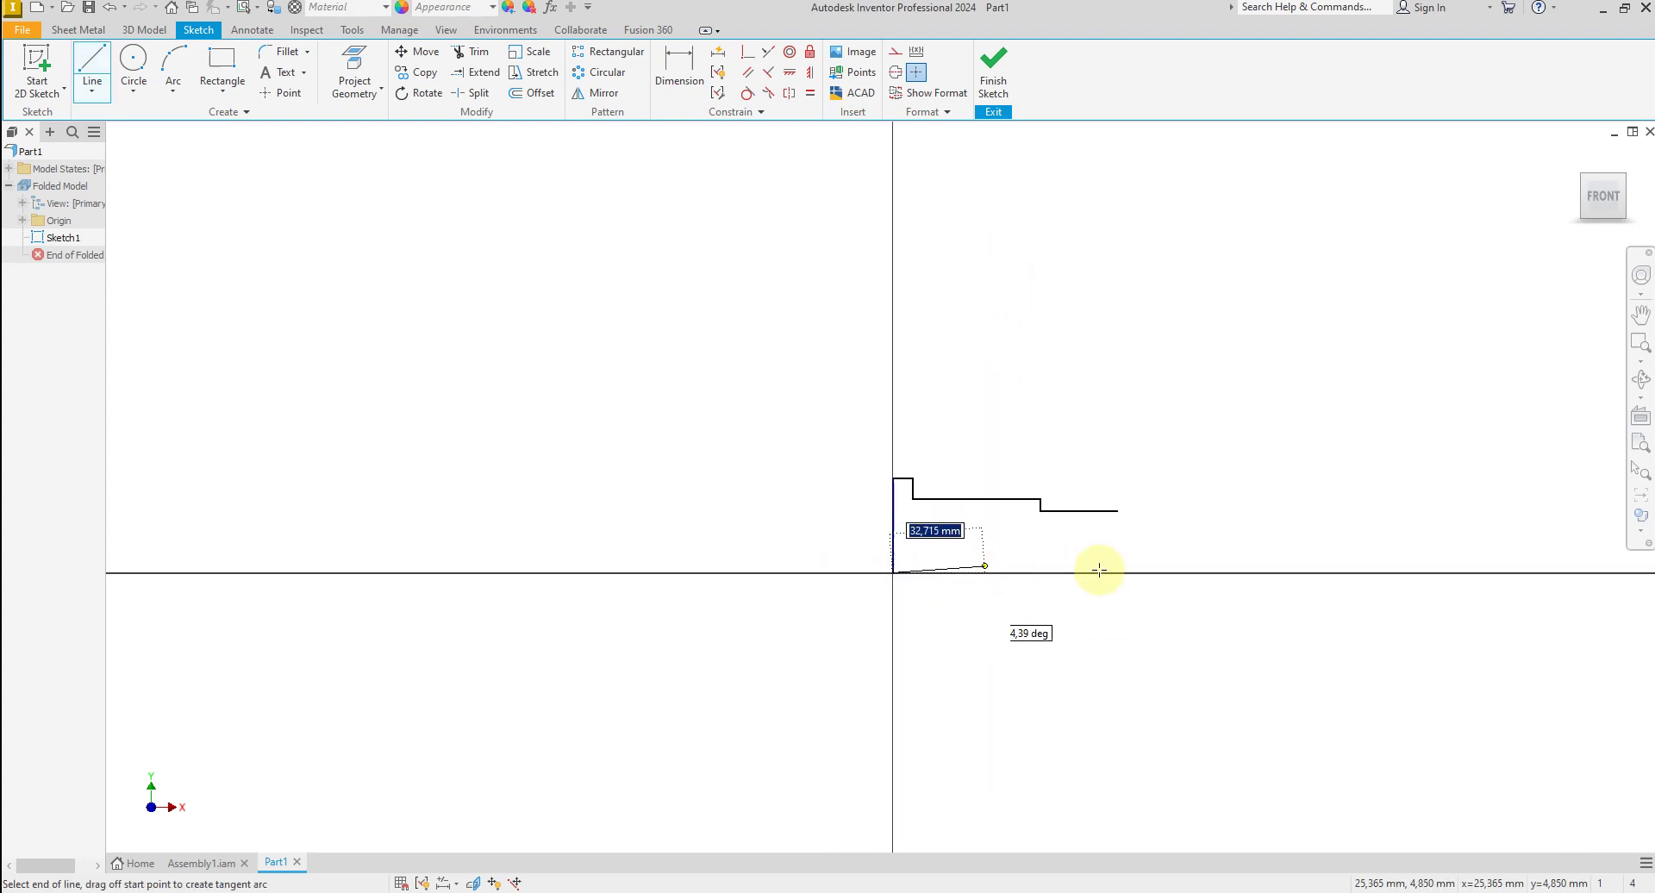
{"action": "left_click", "coordinate": [1323, 573]}
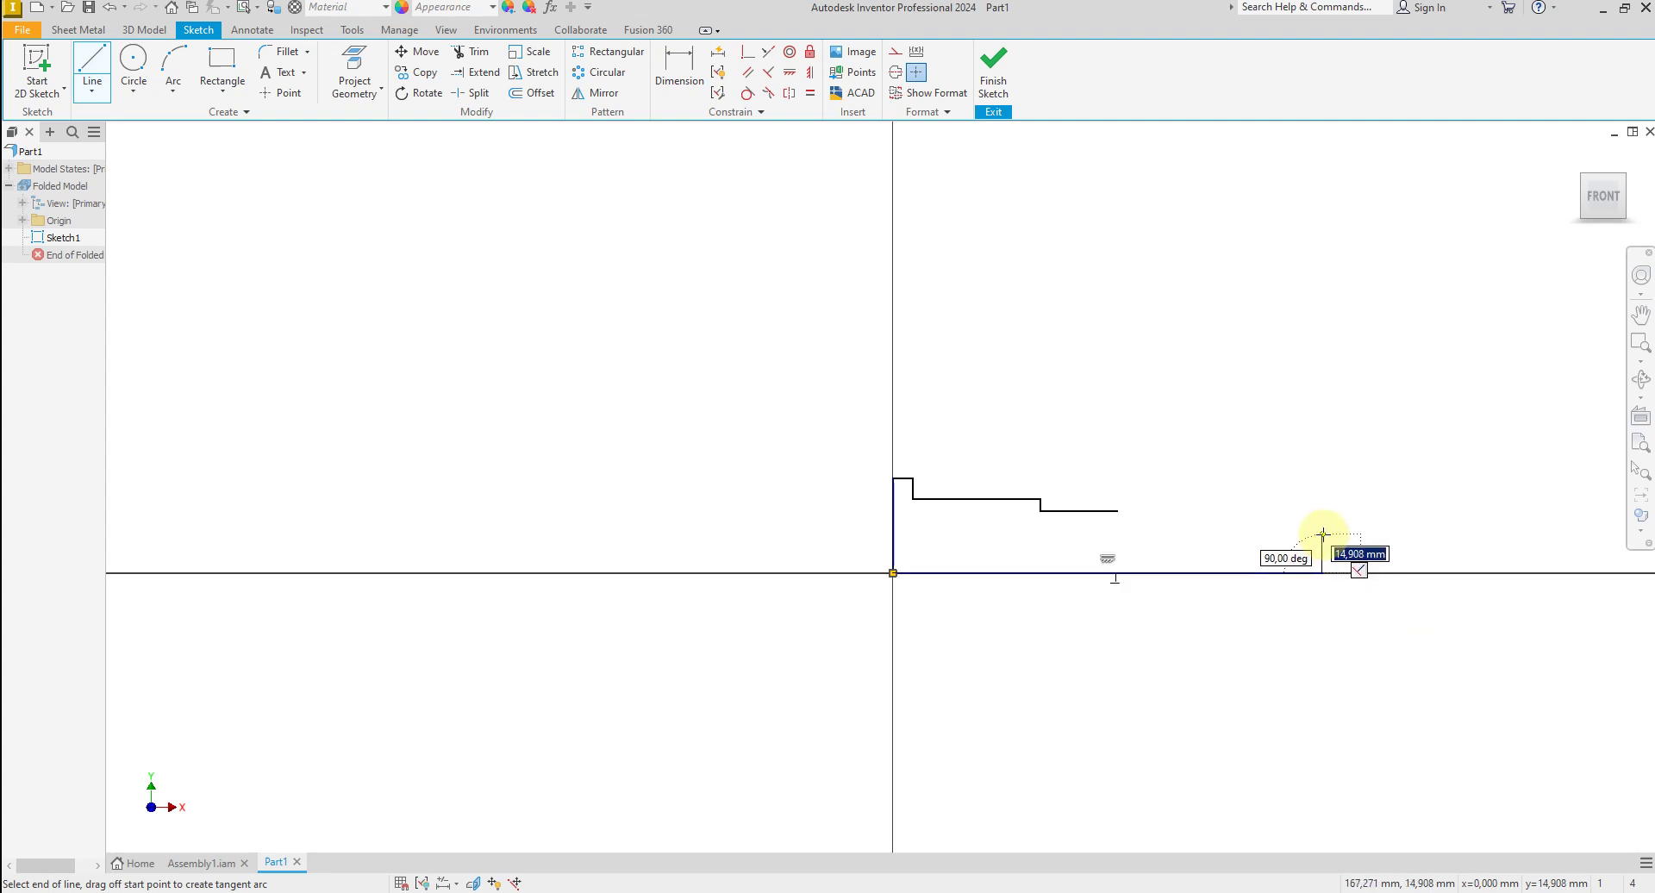
{"action": "left_click", "coordinate": [1323, 535]}
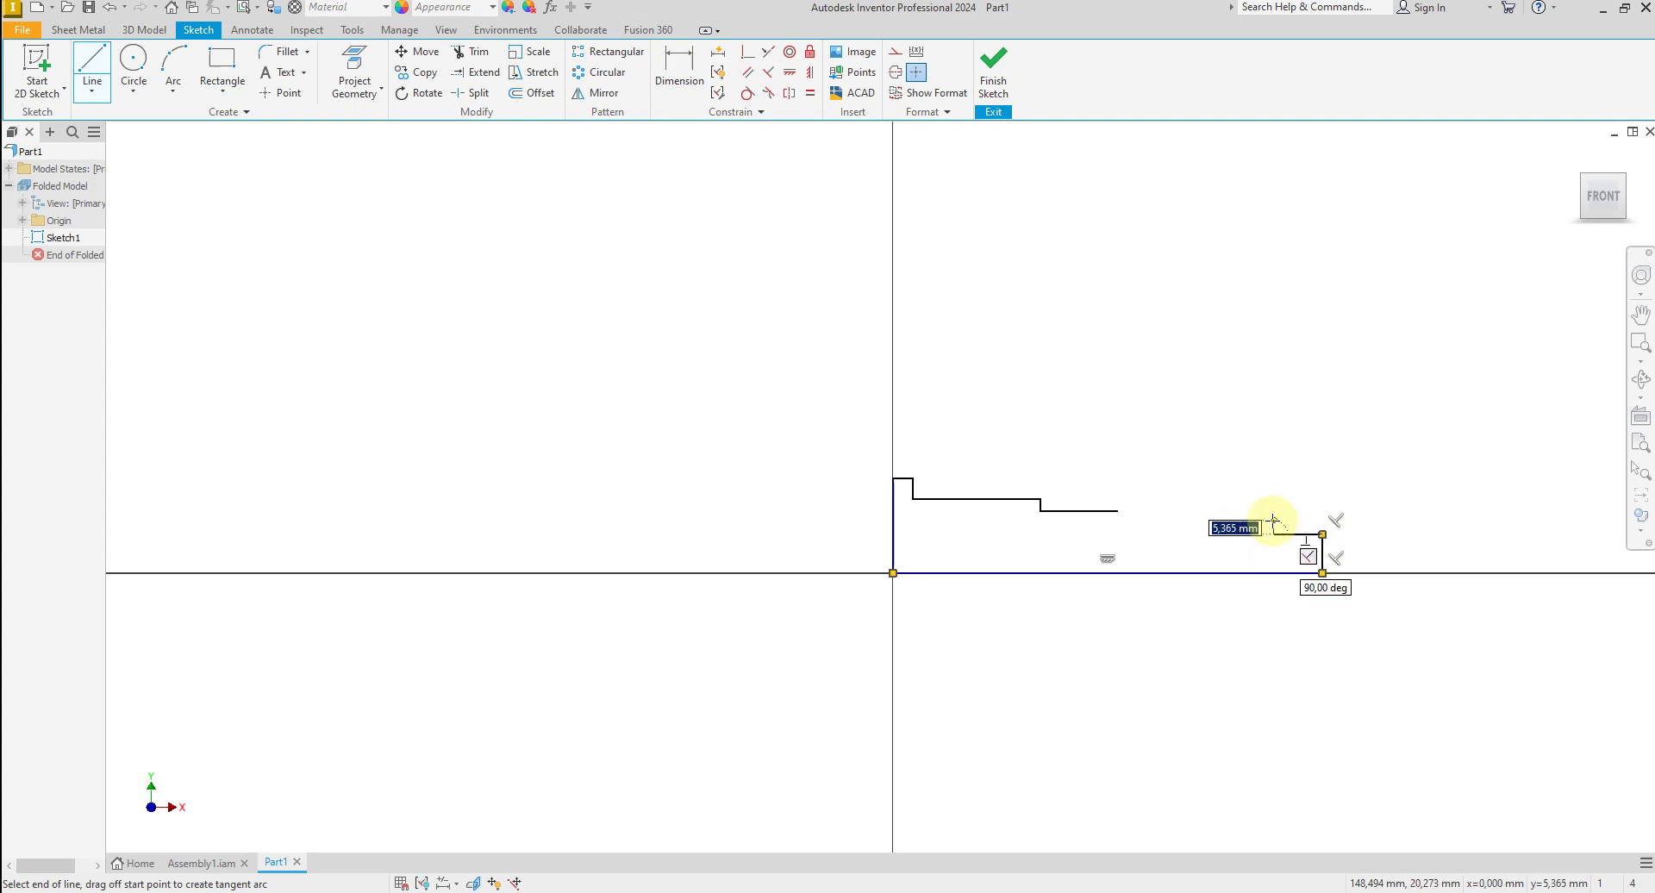
Extend the right-hand outline with a step about 3 mm up and about 17 mm left, leaving its end open.
{"action": "scroll", "coordinate": [1274, 526], "scroll_direction": "up", "scroll_amount": 8}
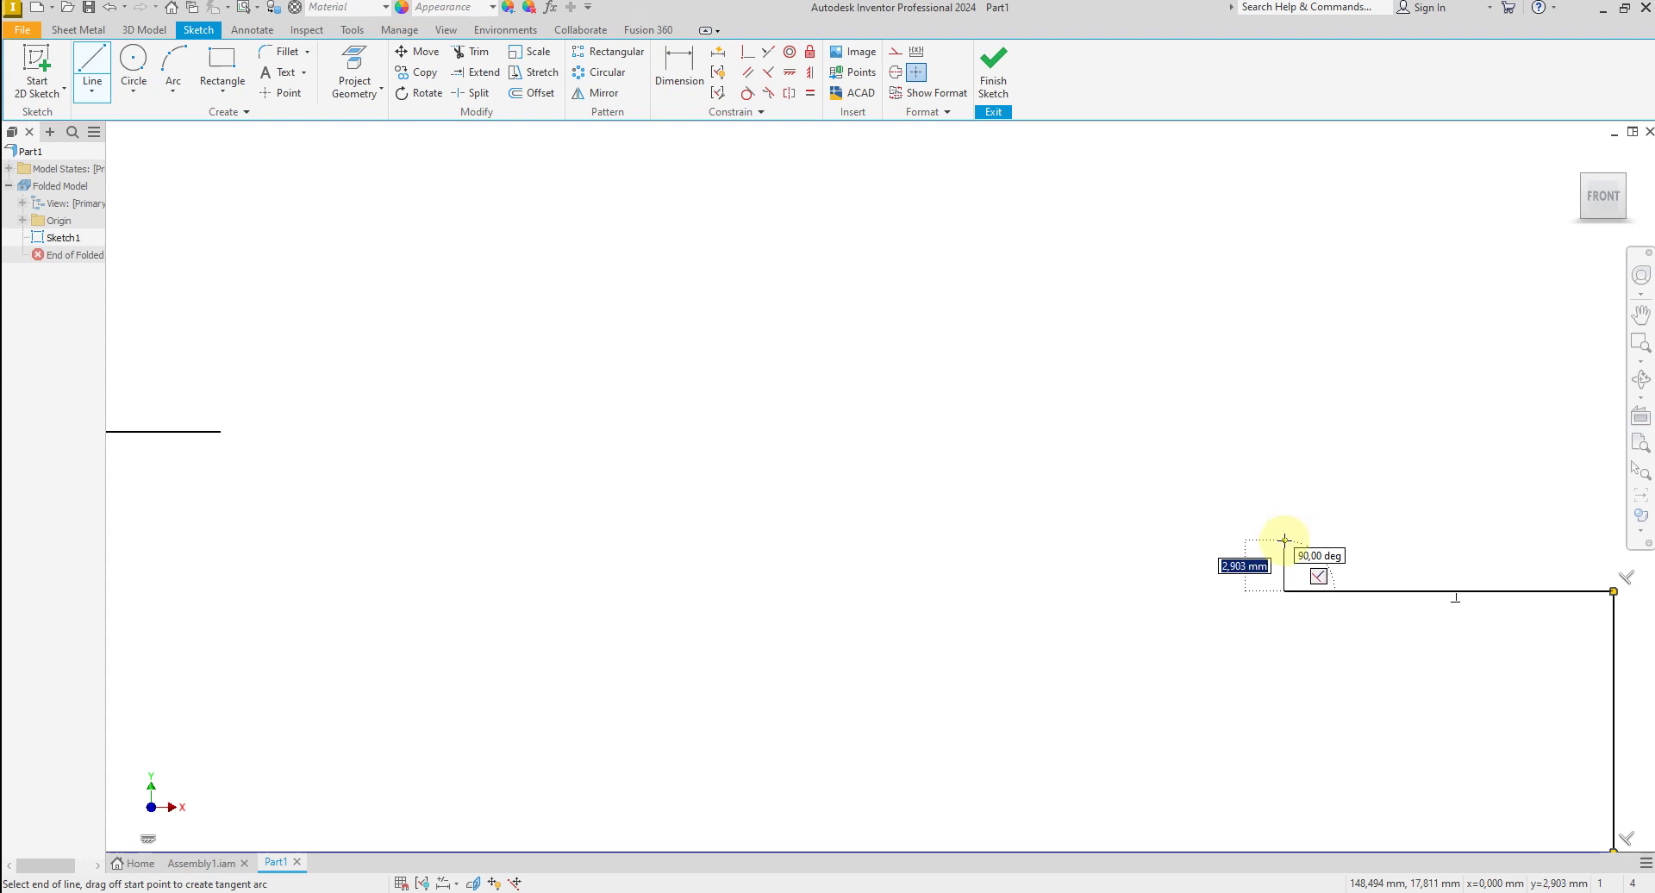
{"action": "left_click", "coordinate": [1284, 539]}
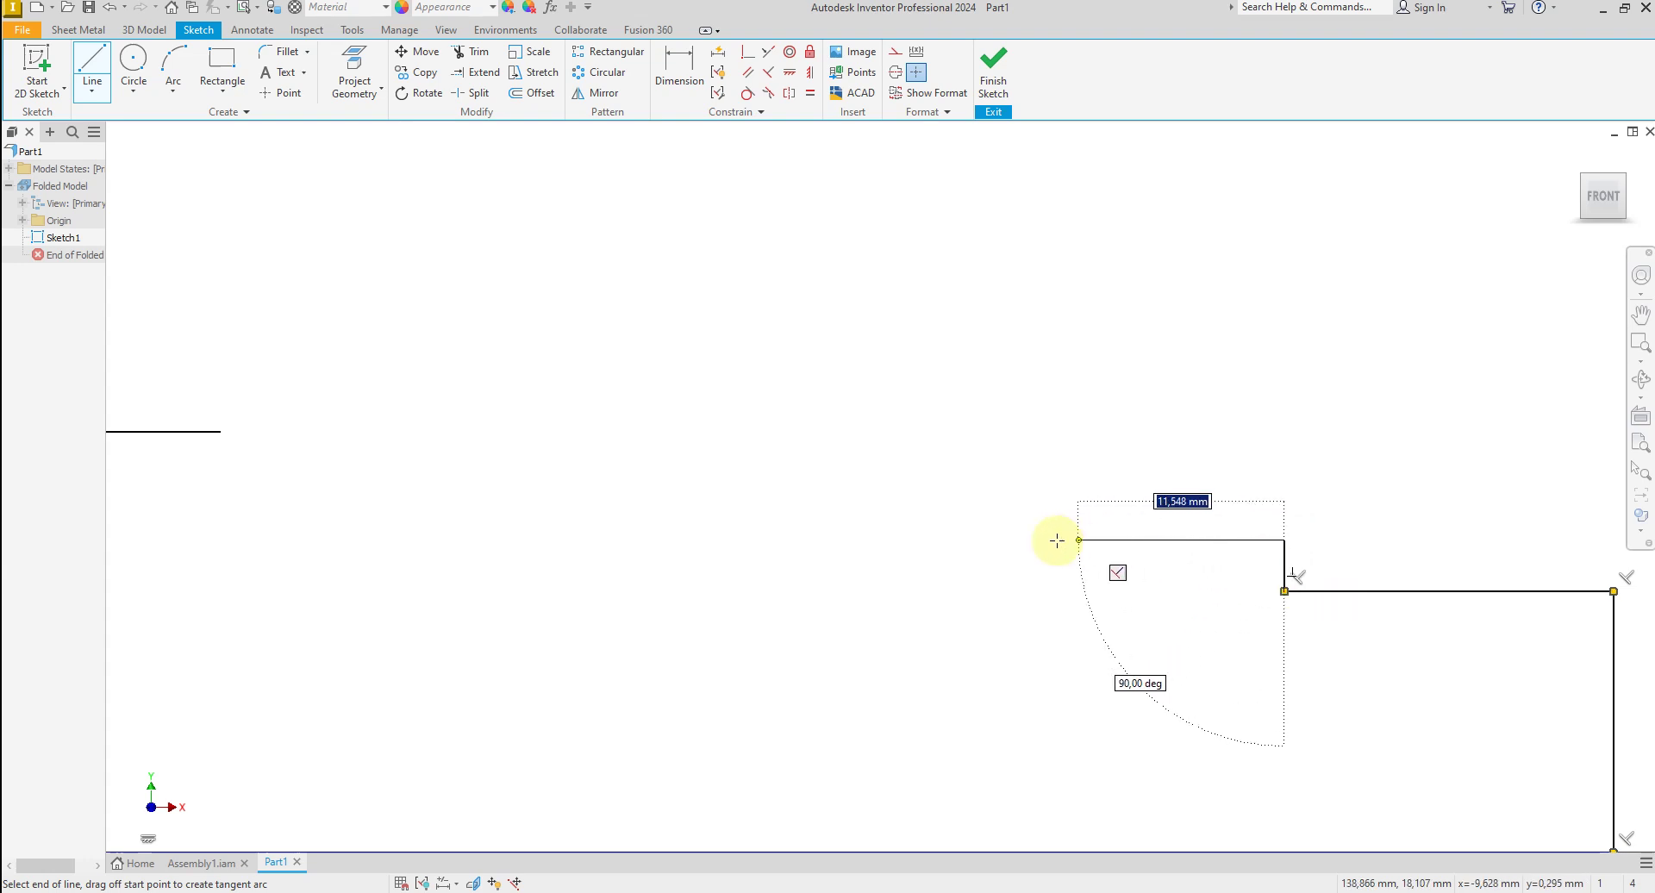
{"action": "left_click", "coordinate": [979, 540]}
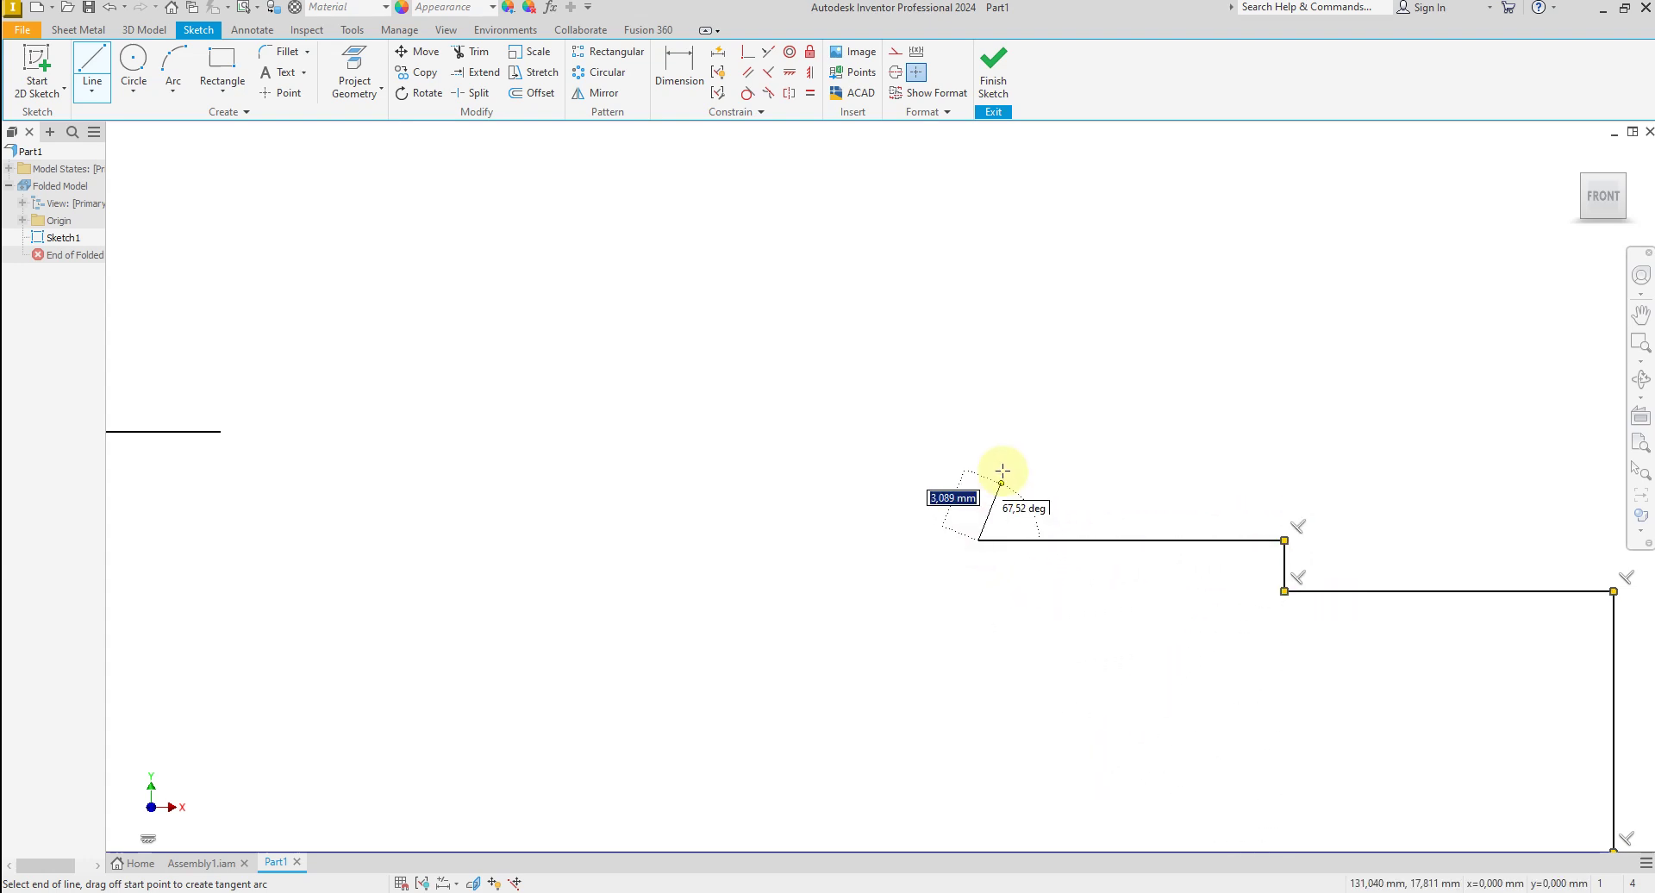
{"action": "right_click", "coordinate": [1002, 471]}
{"action": "left_click", "coordinate": [1059, 472]}
{"action": "scroll", "coordinate": [1022, 374], "scroll_direction": "down", "scroll_amount": 8}
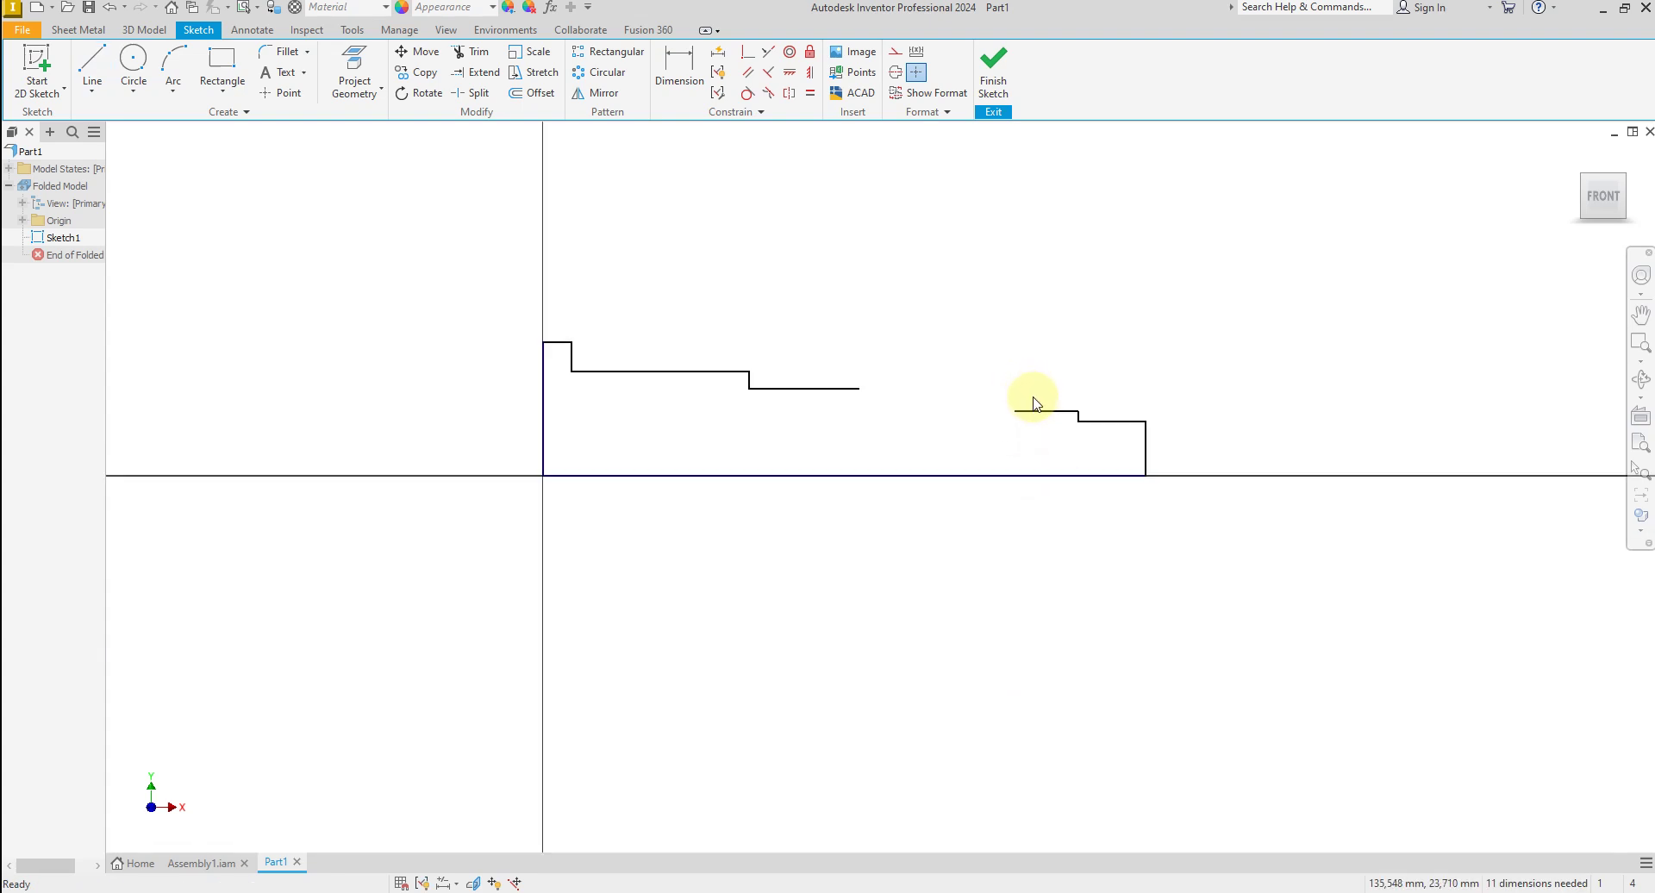
Move the open end of the right-hand upper line up and toward the left outline, leaving a gap between them.
{"action": "left_click_drag", "start_coordinate": [1016, 411], "coordinate": [922, 395]}
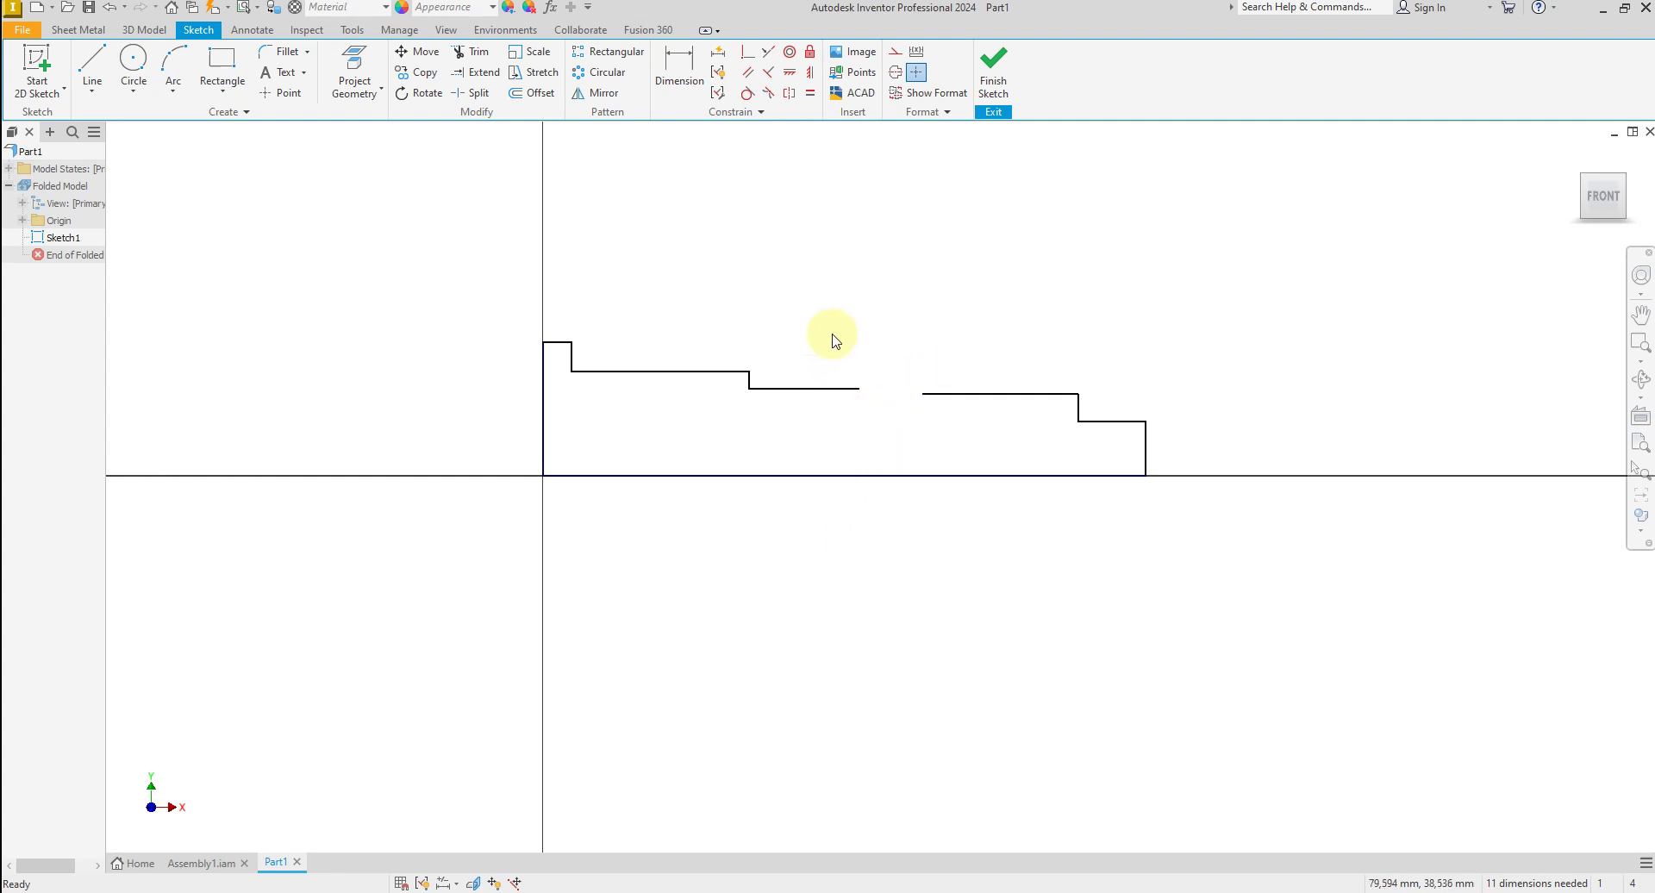
{"action": "scroll", "coordinate": [909, 362], "scroll_direction": "up", "scroll_amount": 4}
{"action": "scroll", "coordinate": [900, 358], "scroll_direction": "down", "scroll_amount": 3}
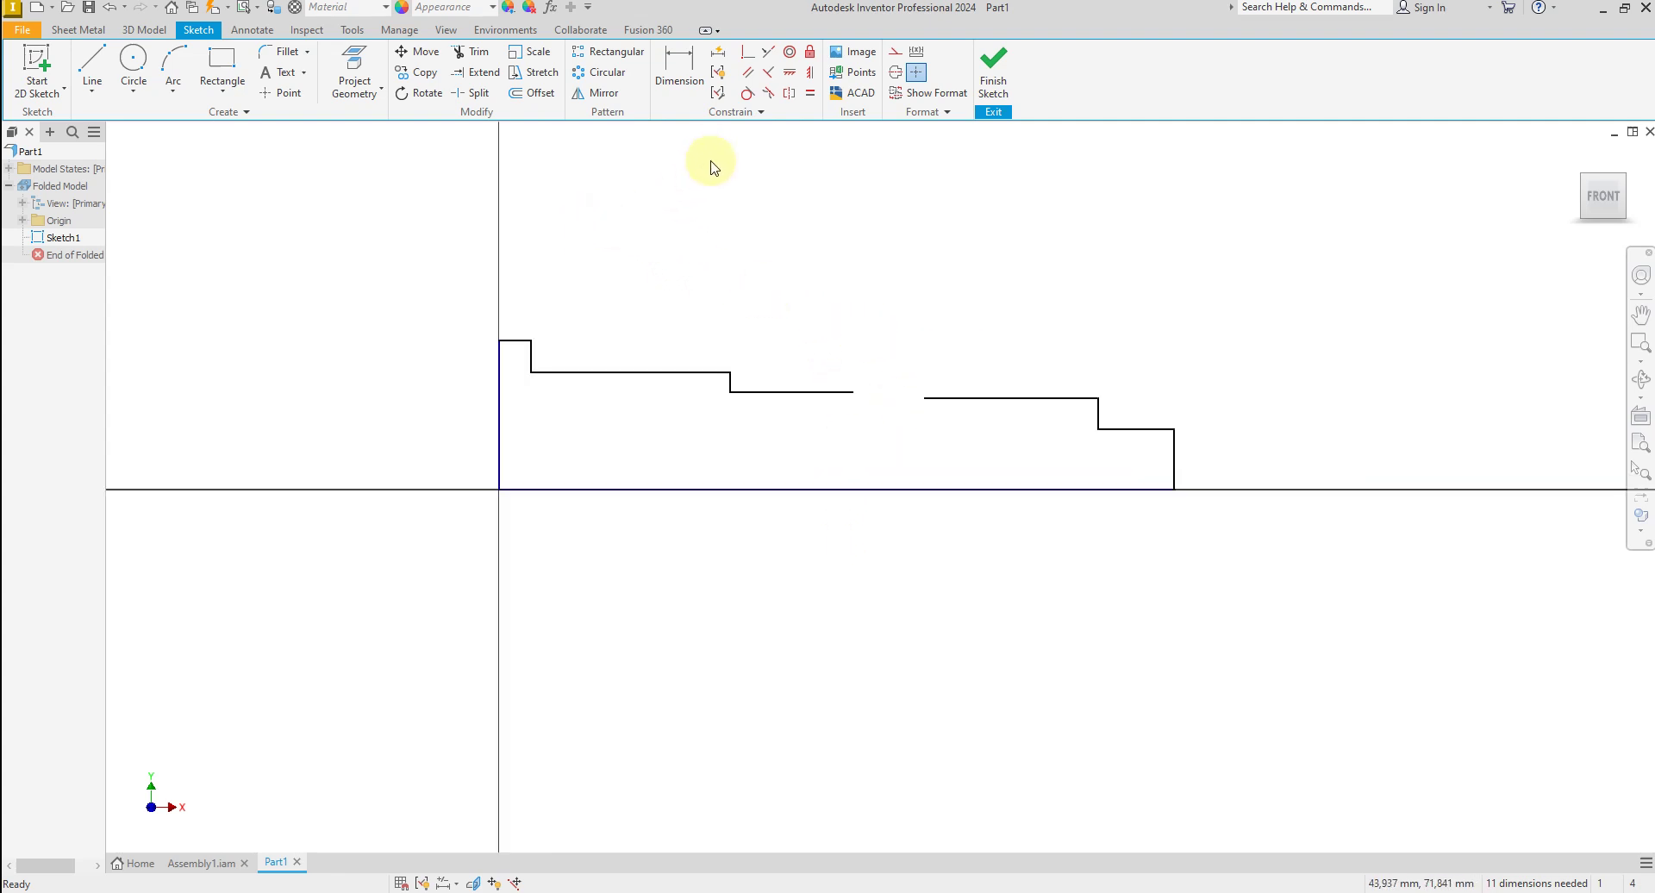
Dimension the short rightmost horizontal line's height above the baseline as 32.5 mm.
{"action": "left_click", "coordinate": [675, 81]}
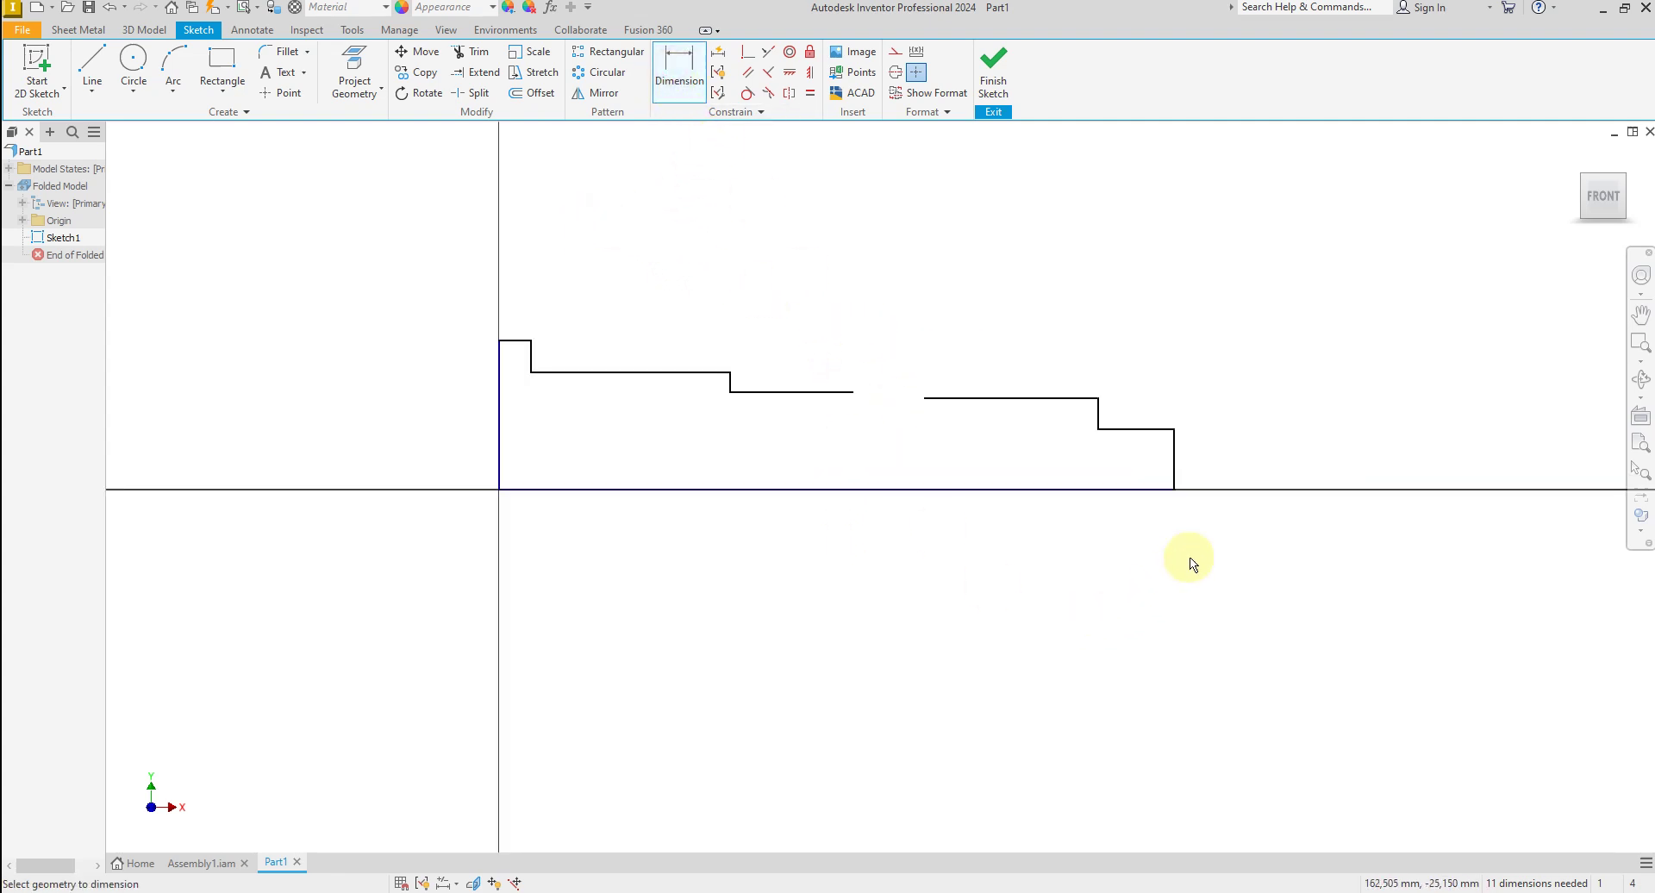
{"action": "scroll", "coordinate": [1233, 448], "scroll_direction": "up", "scroll_amount": 6}
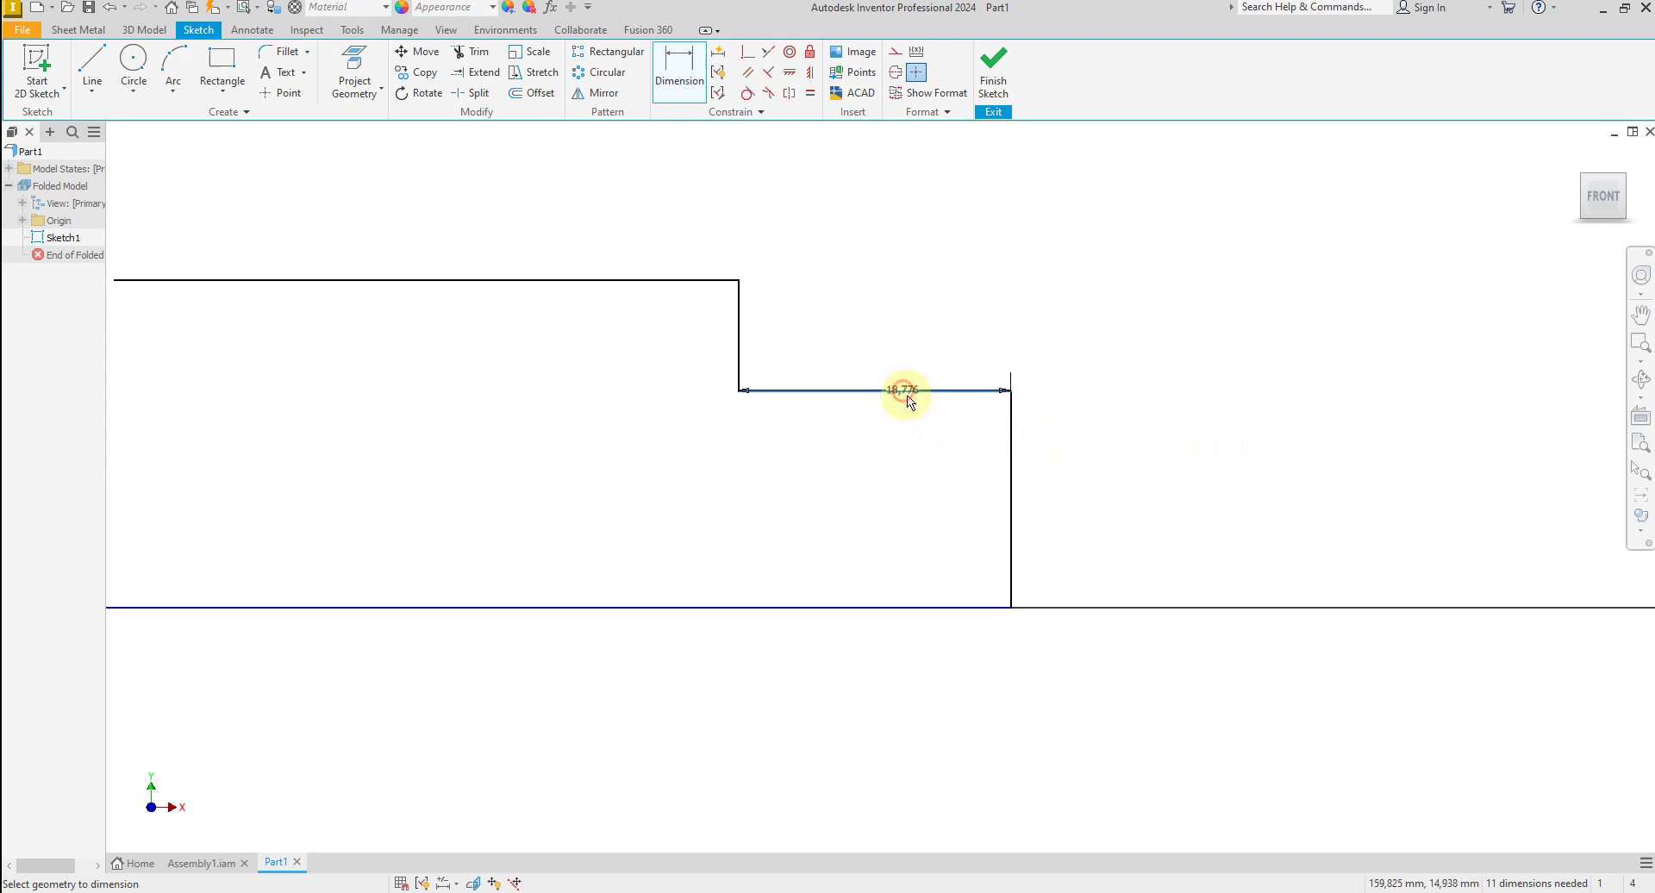
{"action": "left_click", "coordinate": [905, 607]}
{"action": "left_click", "coordinate": [1119, 559]}
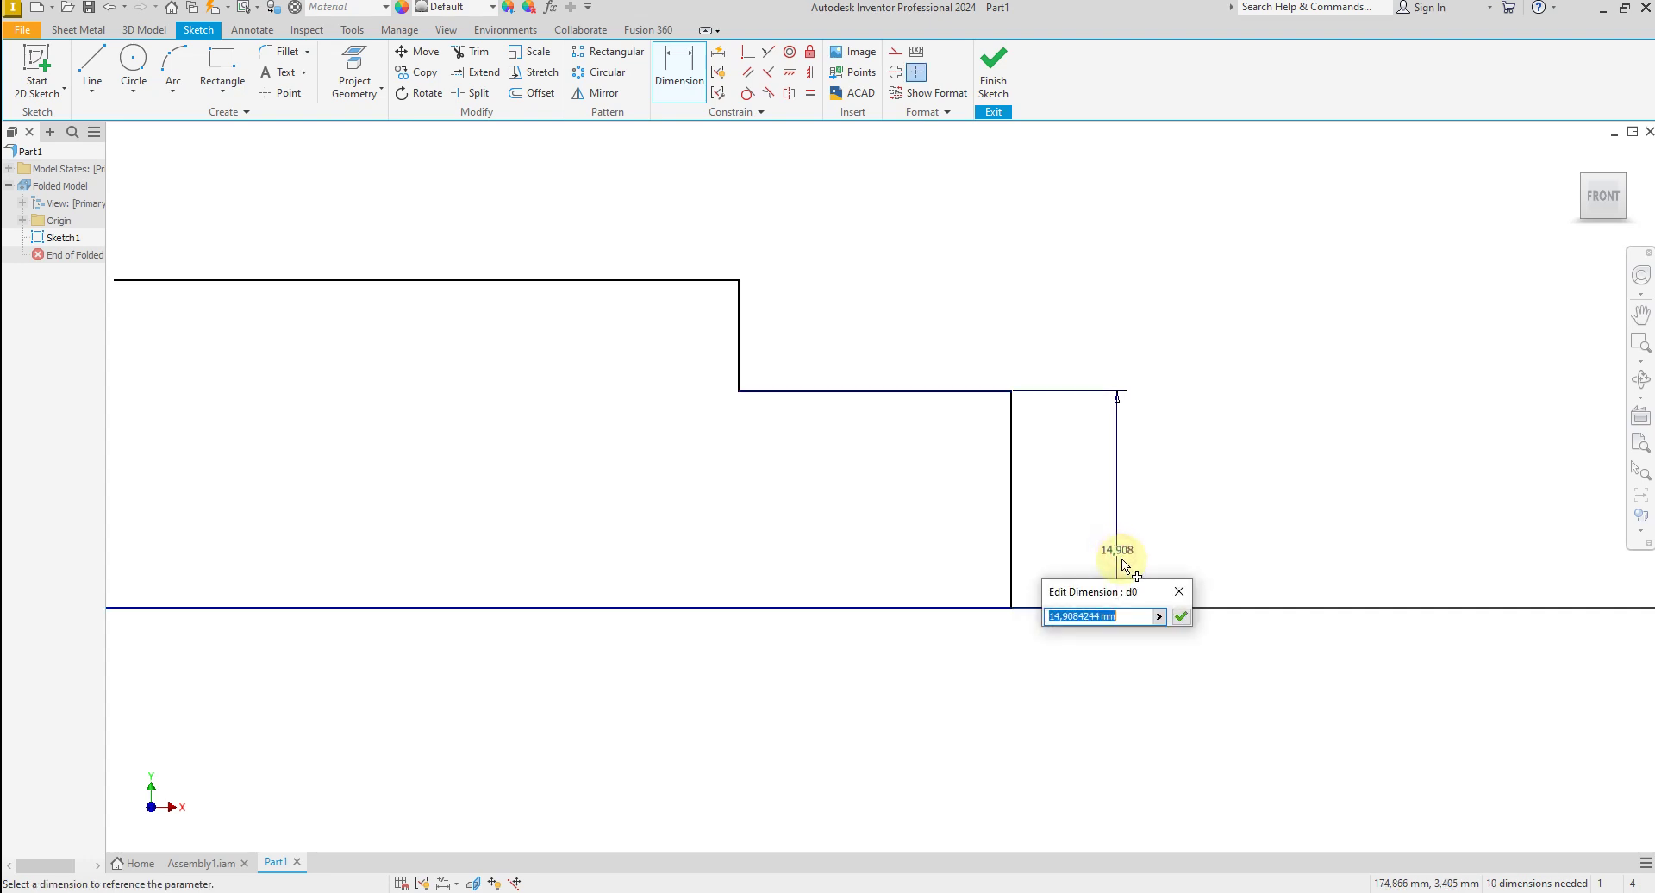
{"action": "type", "text": "3"}
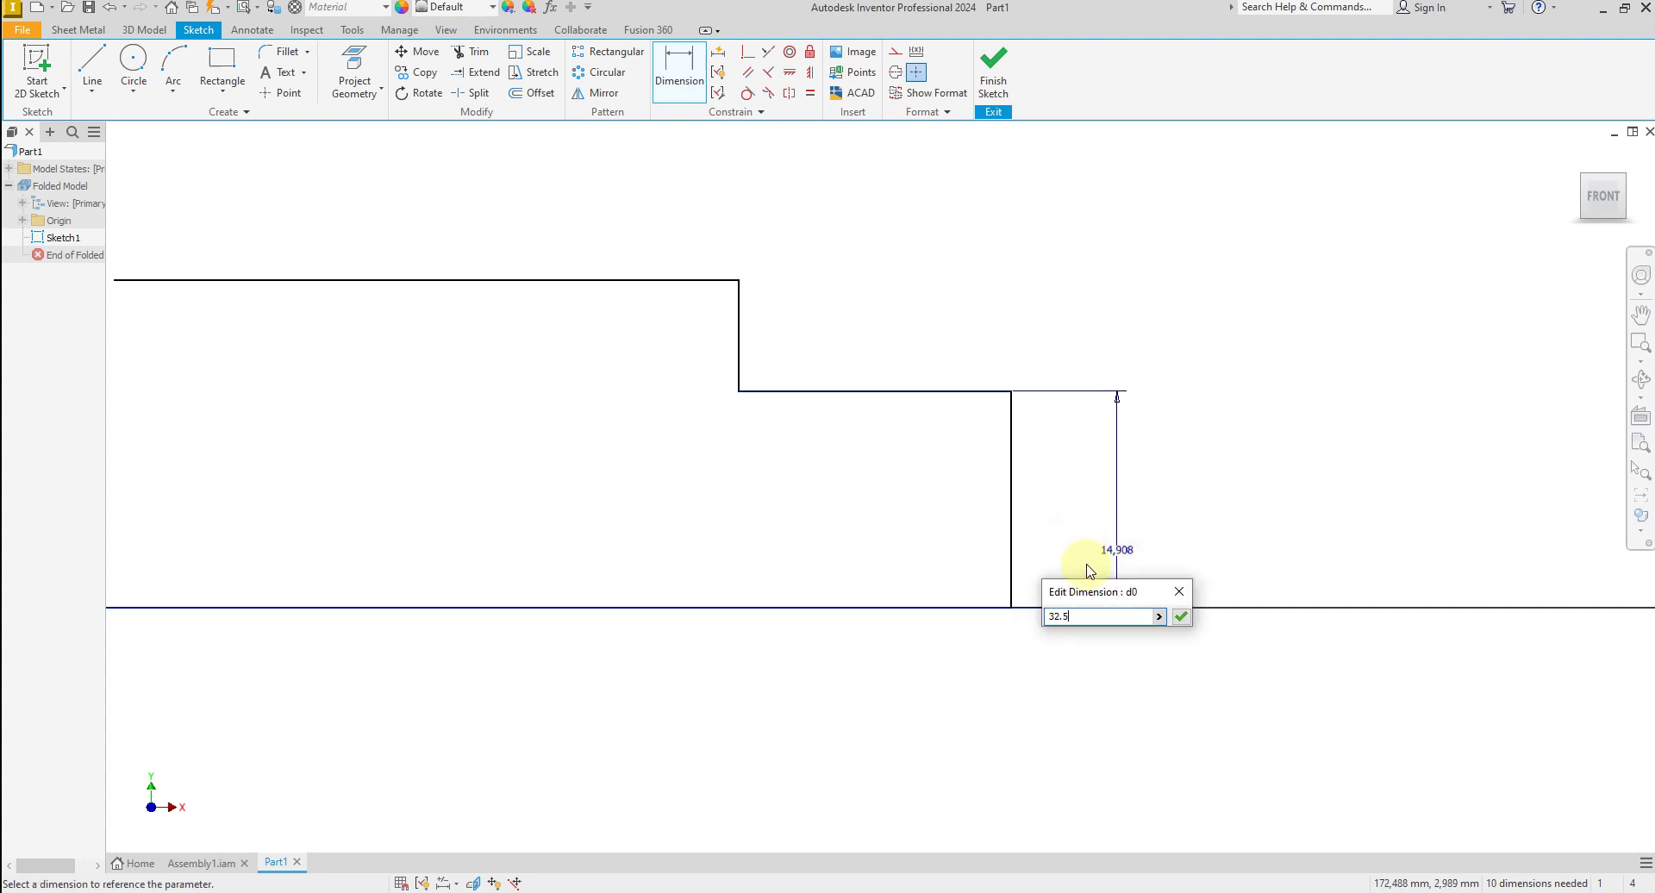
{"action": "type", "text": "2.5"}
{"action": "key", "text": "Return"}
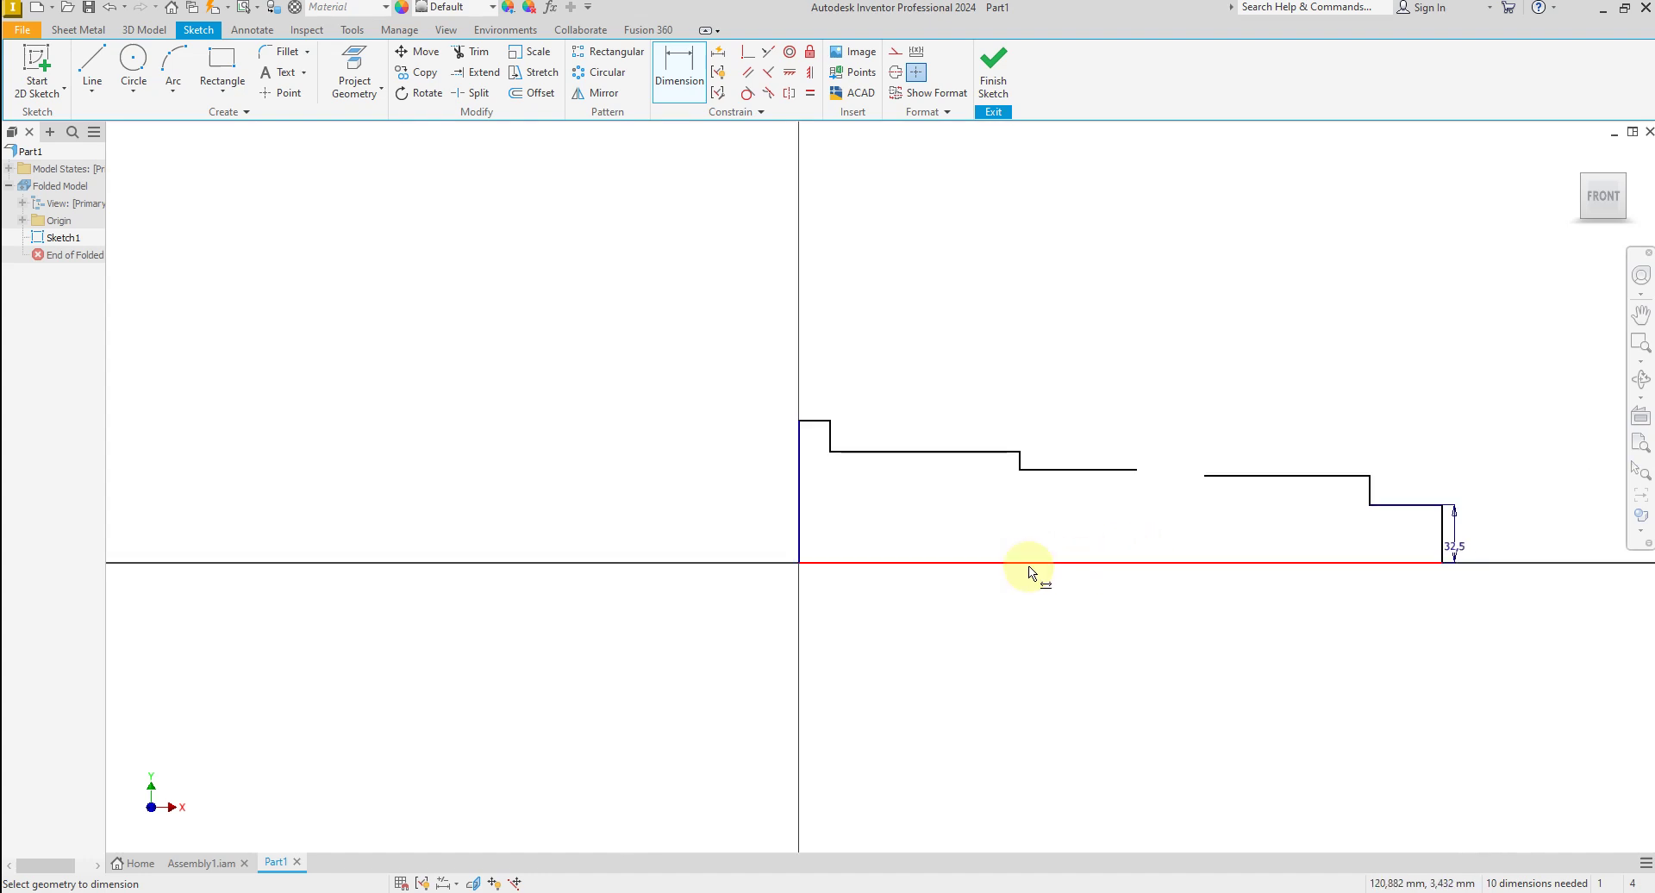
Dimension the long upper line of the right-hand outline at 36 mm above the baseline.
{"action": "scroll", "coordinate": [1526, 528], "scroll_direction": "down", "scroll_amount": 3}
{"action": "left_click", "coordinate": [1168, 437]}
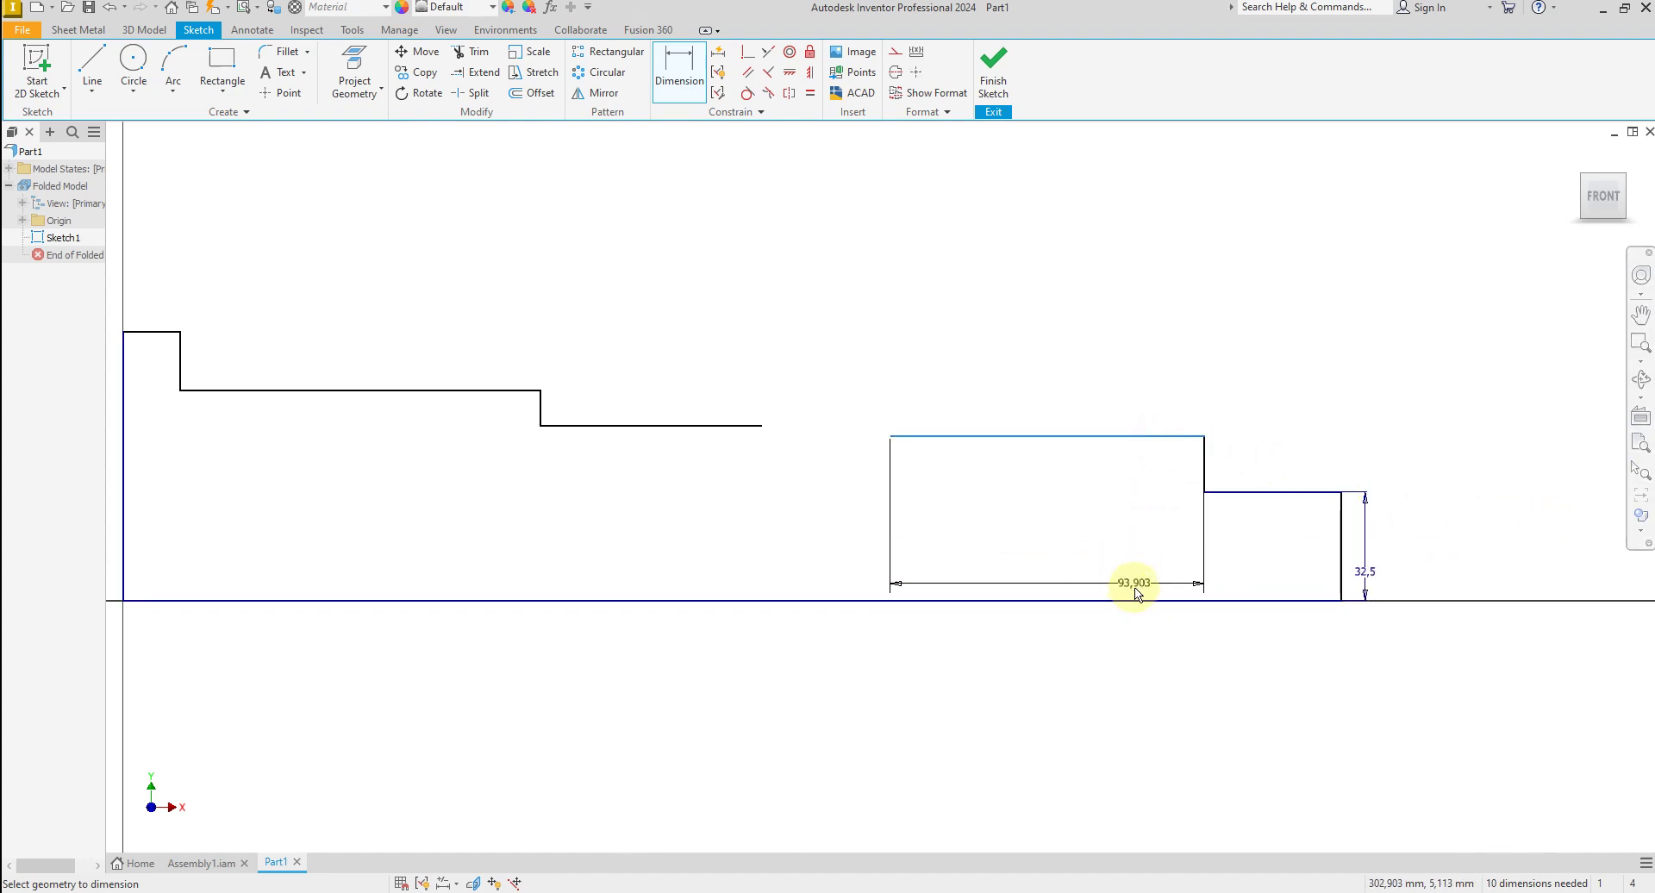
{"action": "left_click", "coordinate": [1134, 601]}
{"action": "left_click", "coordinate": [1112, 545]}
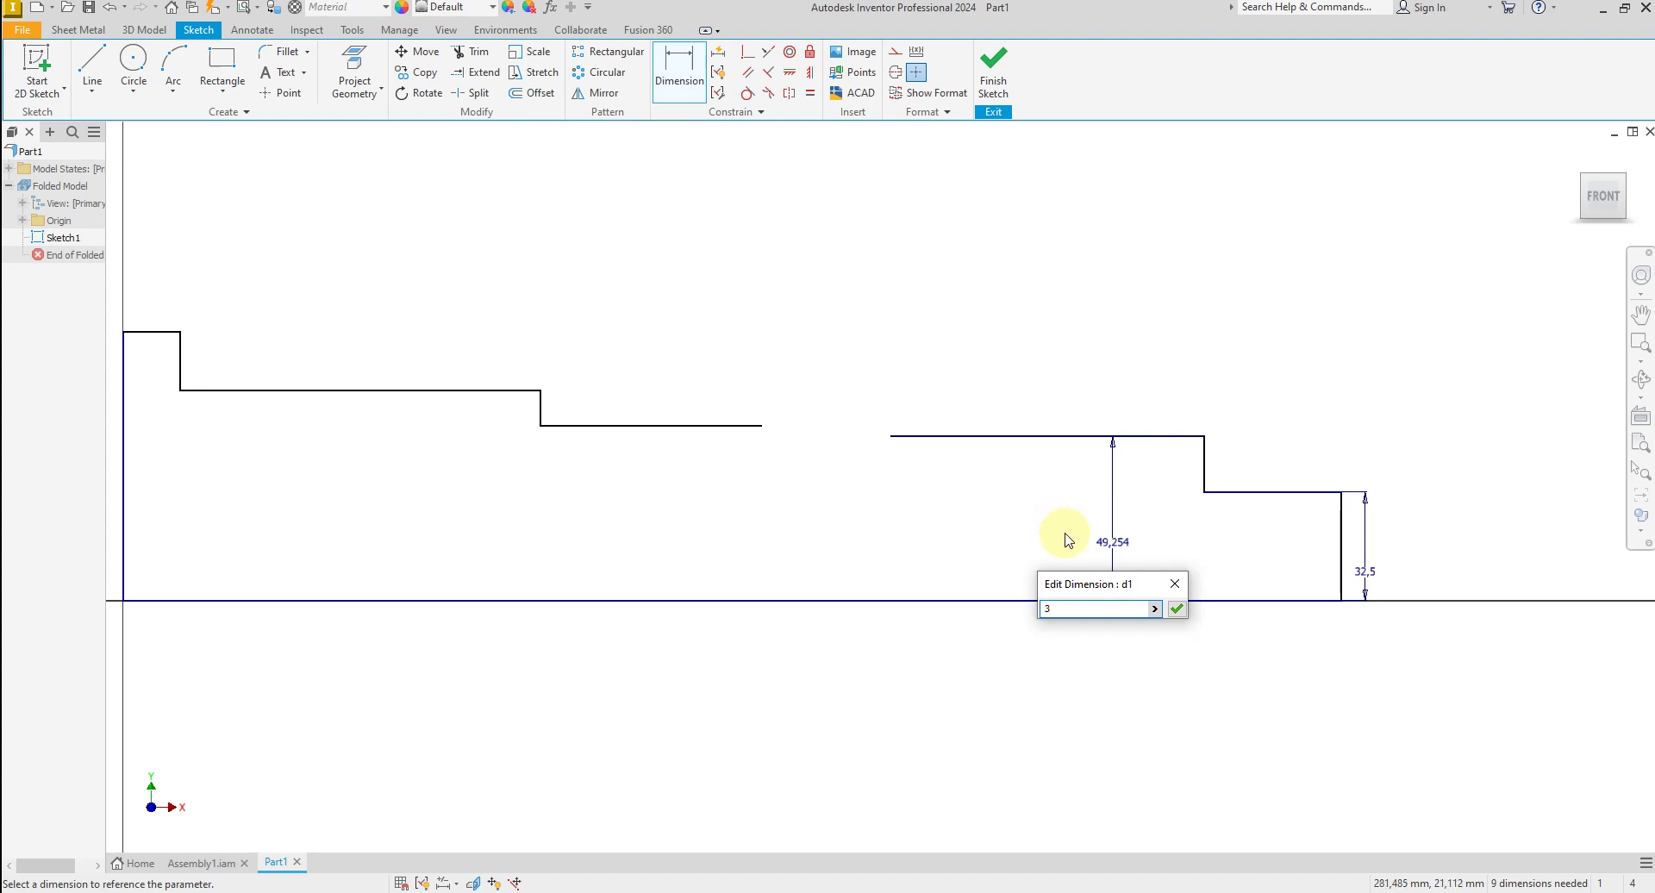
{"action": "type", "text": "36"}
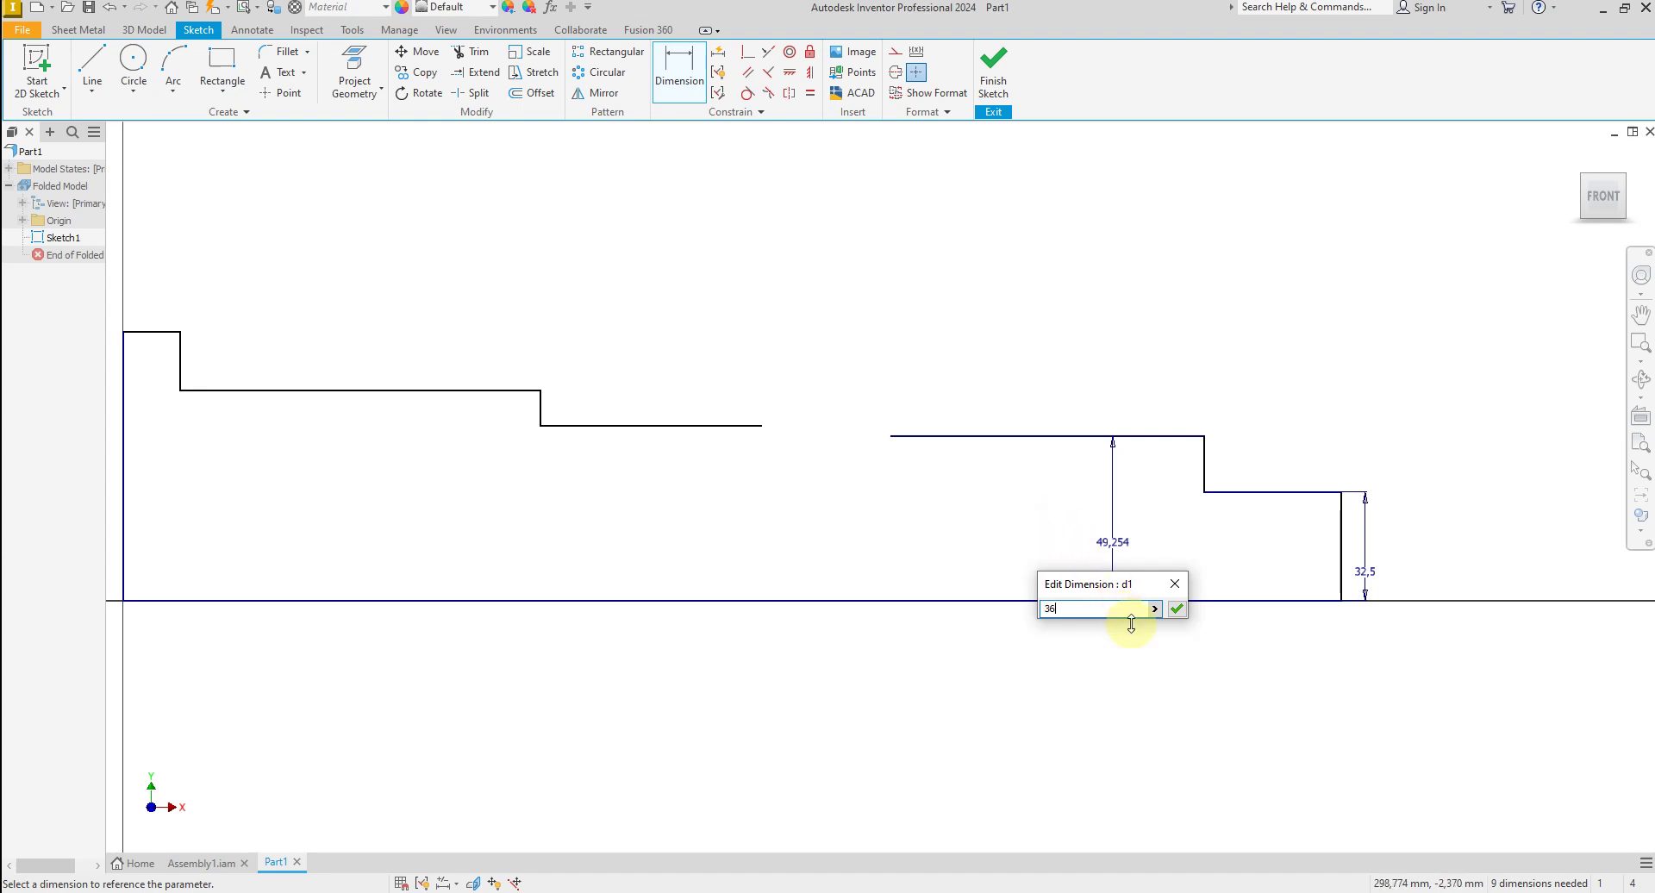
{"action": "left_click", "coordinate": [1177, 610]}
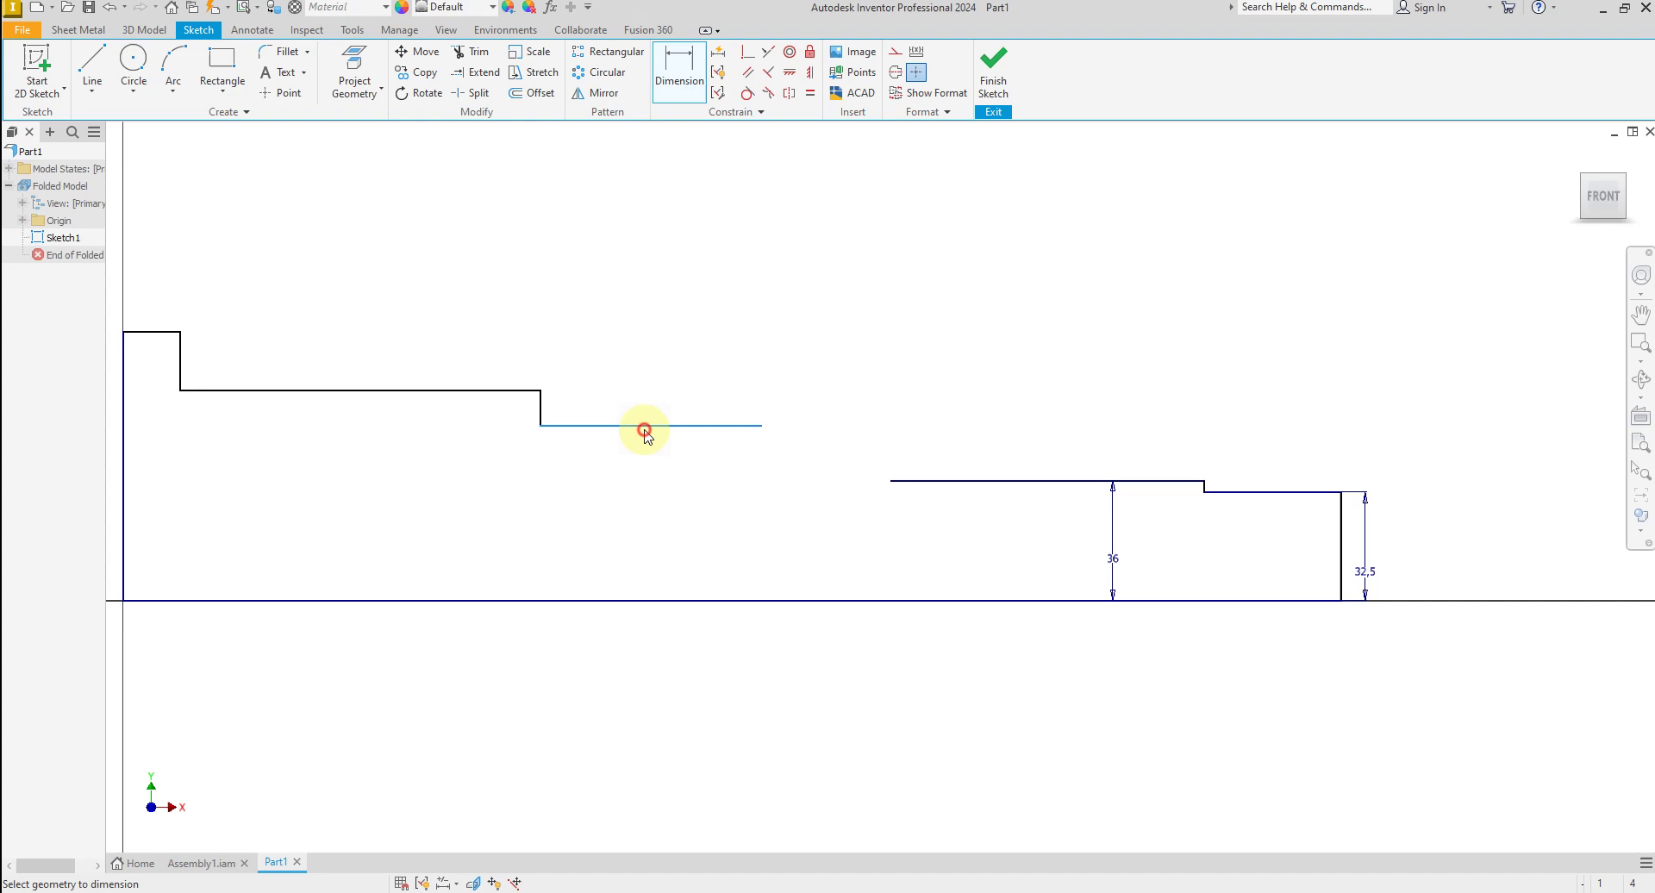
Dimension the lowest open-ended line of the left outline at 38 mm above the baseline.
{"action": "left_click", "coordinate": [646, 600]}
{"action": "left_click", "coordinate": [628, 537]}
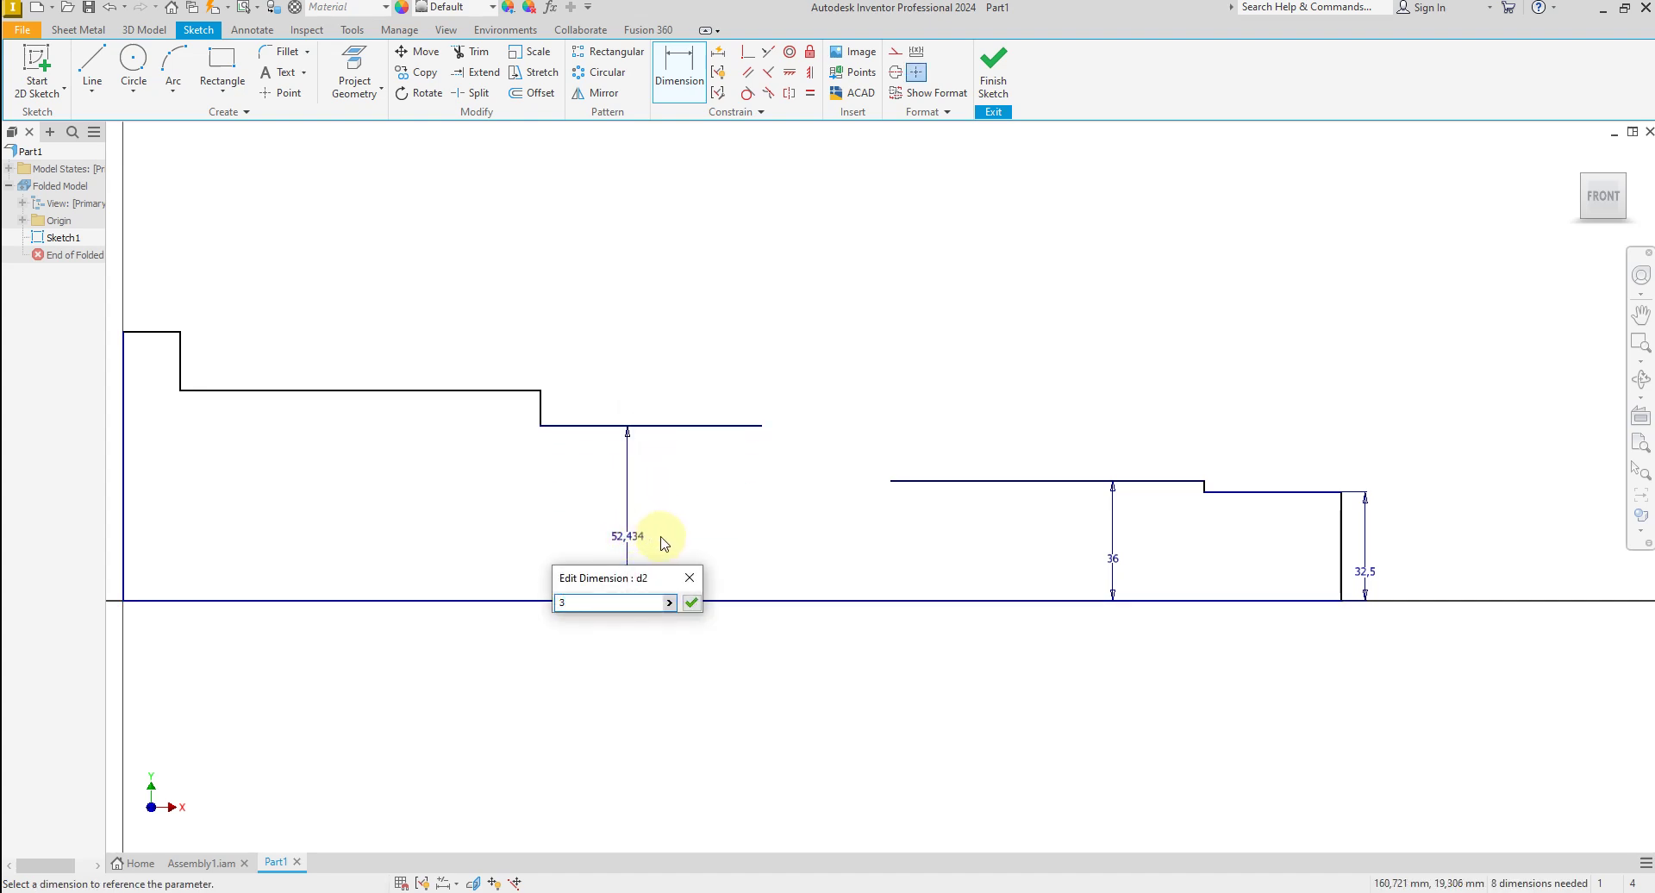
{"action": "left_click", "coordinate": [691, 603]}
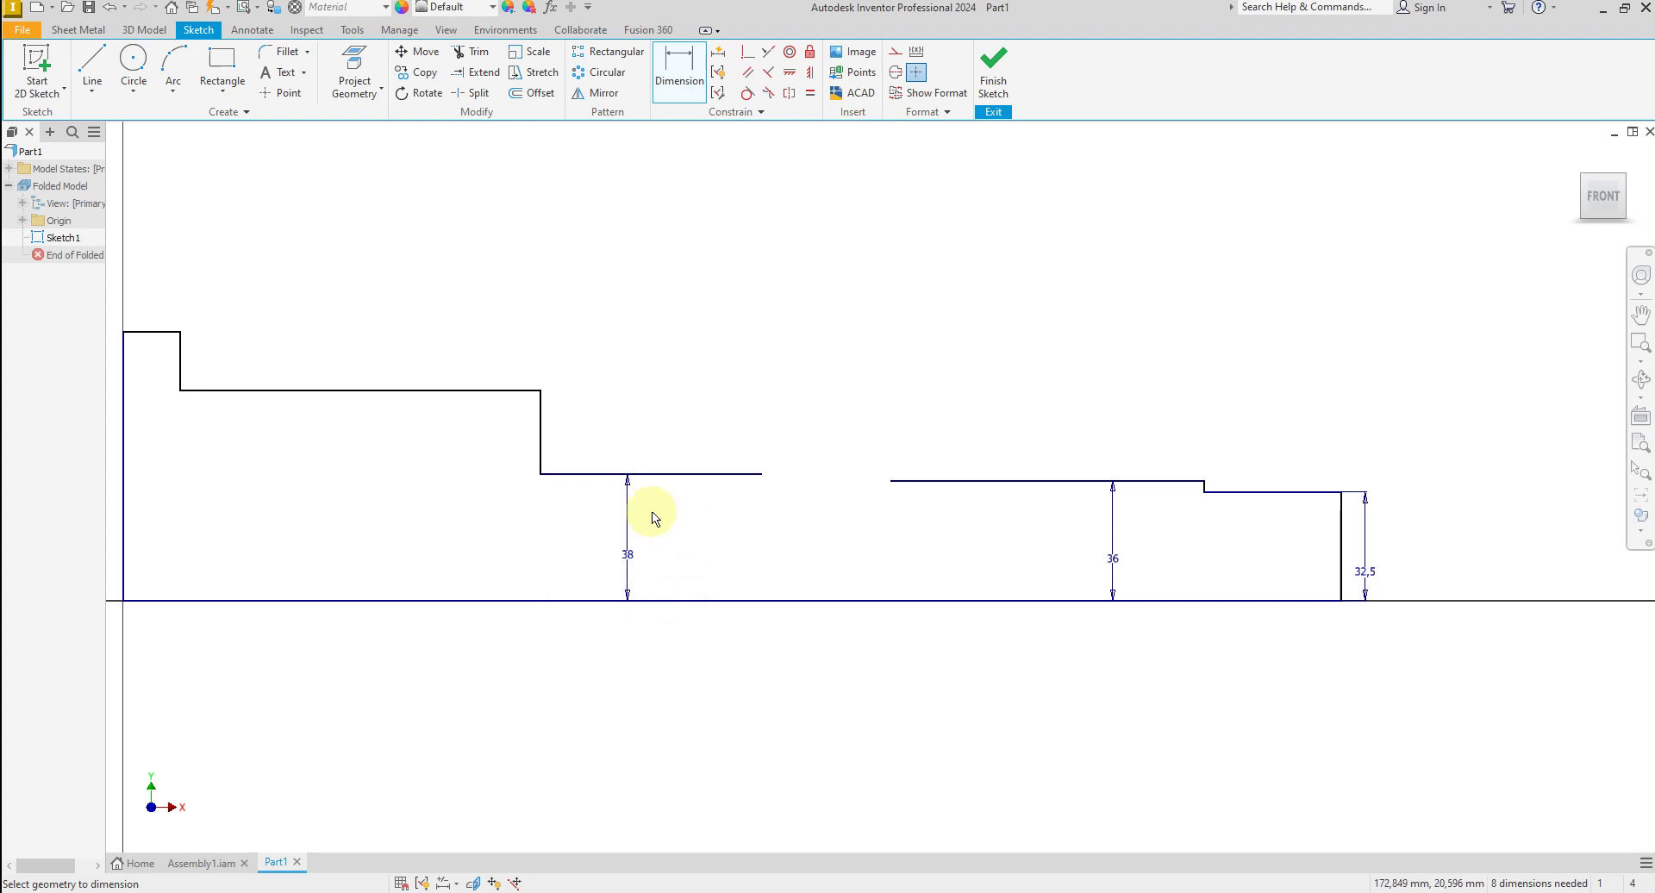
Dimension the middle horizontal line of the left outline at 39 mm above the baseline.
{"action": "left_click", "coordinate": [374, 396]}
{"action": "left_click", "coordinate": [405, 602]}
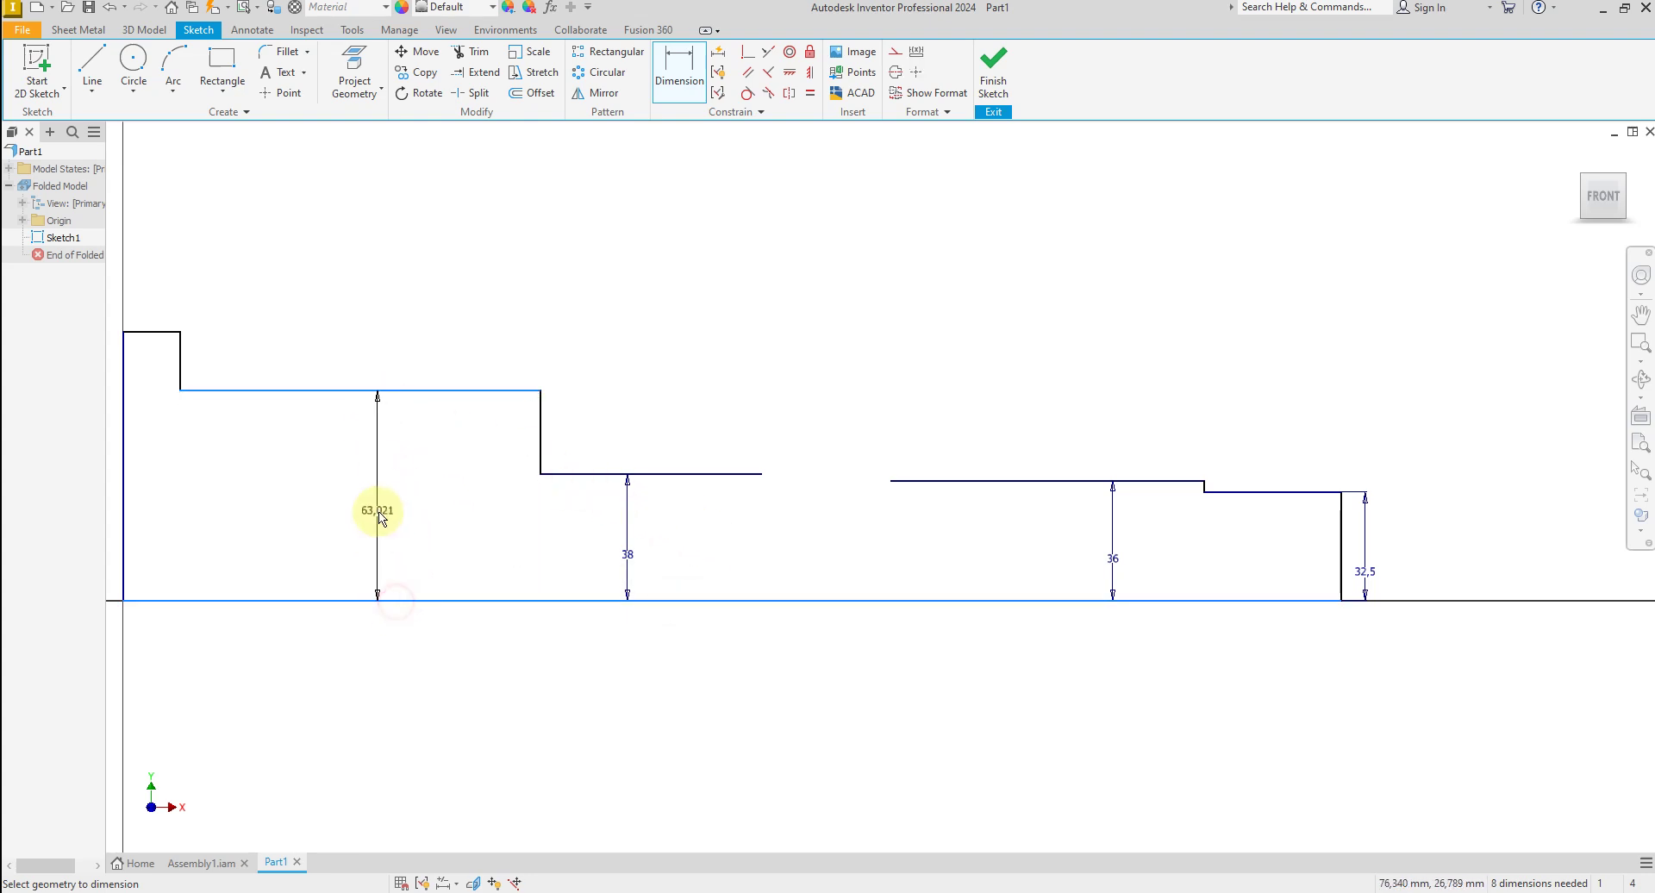
{"action": "left_click", "coordinate": [382, 510]}
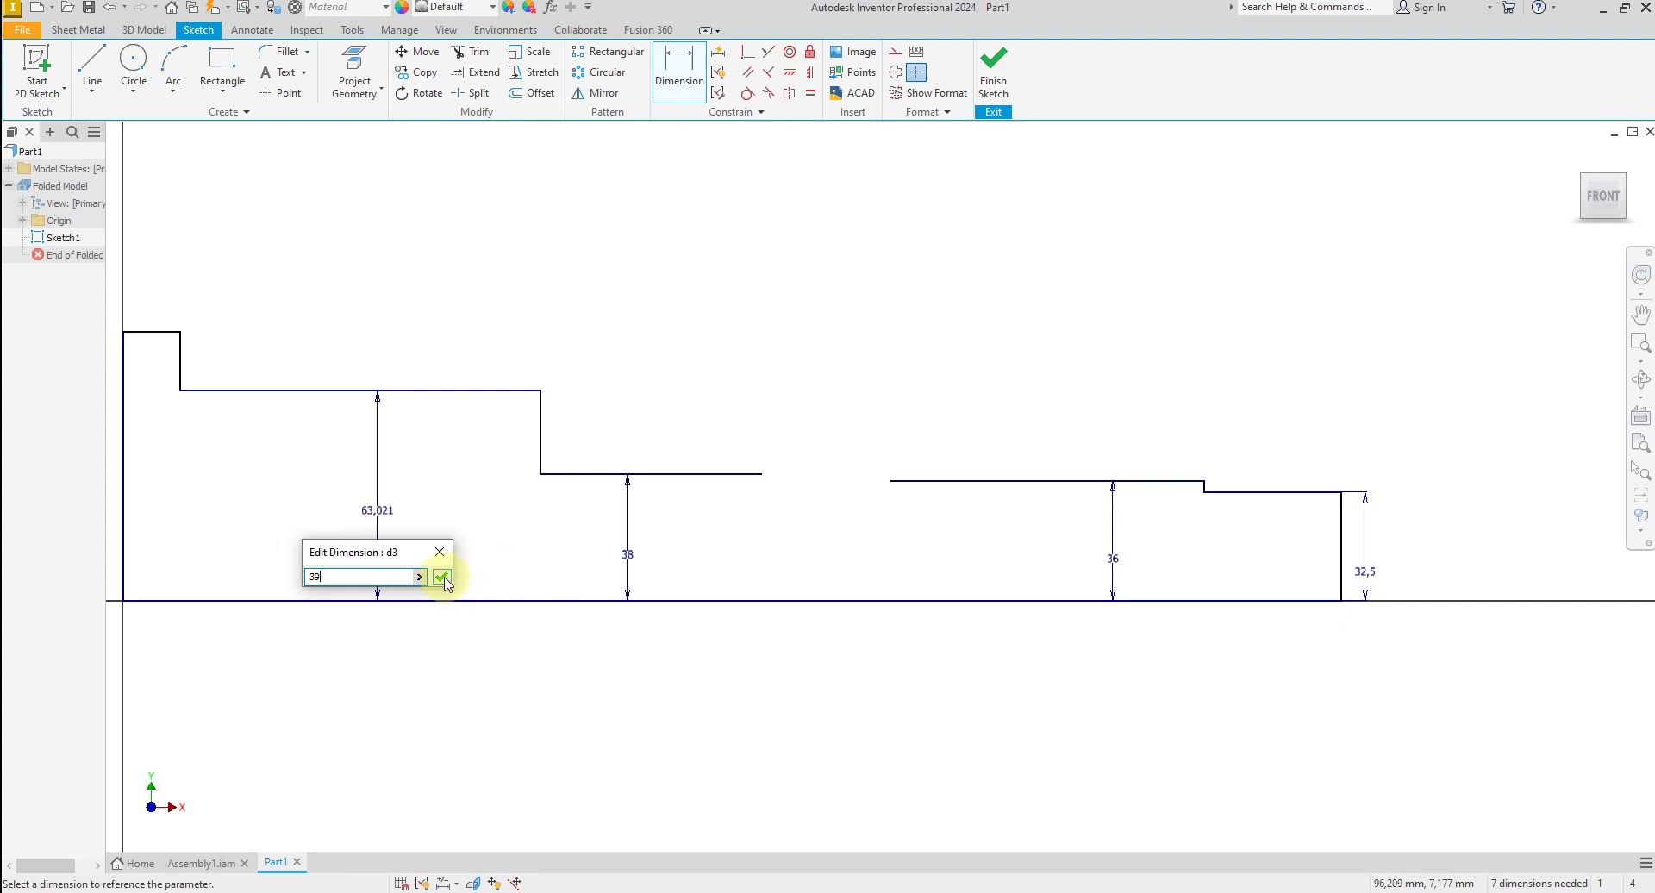
{"action": "left_click", "coordinate": [442, 577]}
Dimension the short top line of the left outline at 45 mm above the baseline.
{"action": "scroll", "coordinate": [720, 369], "scroll_direction": "down", "scroll_amount": 3}
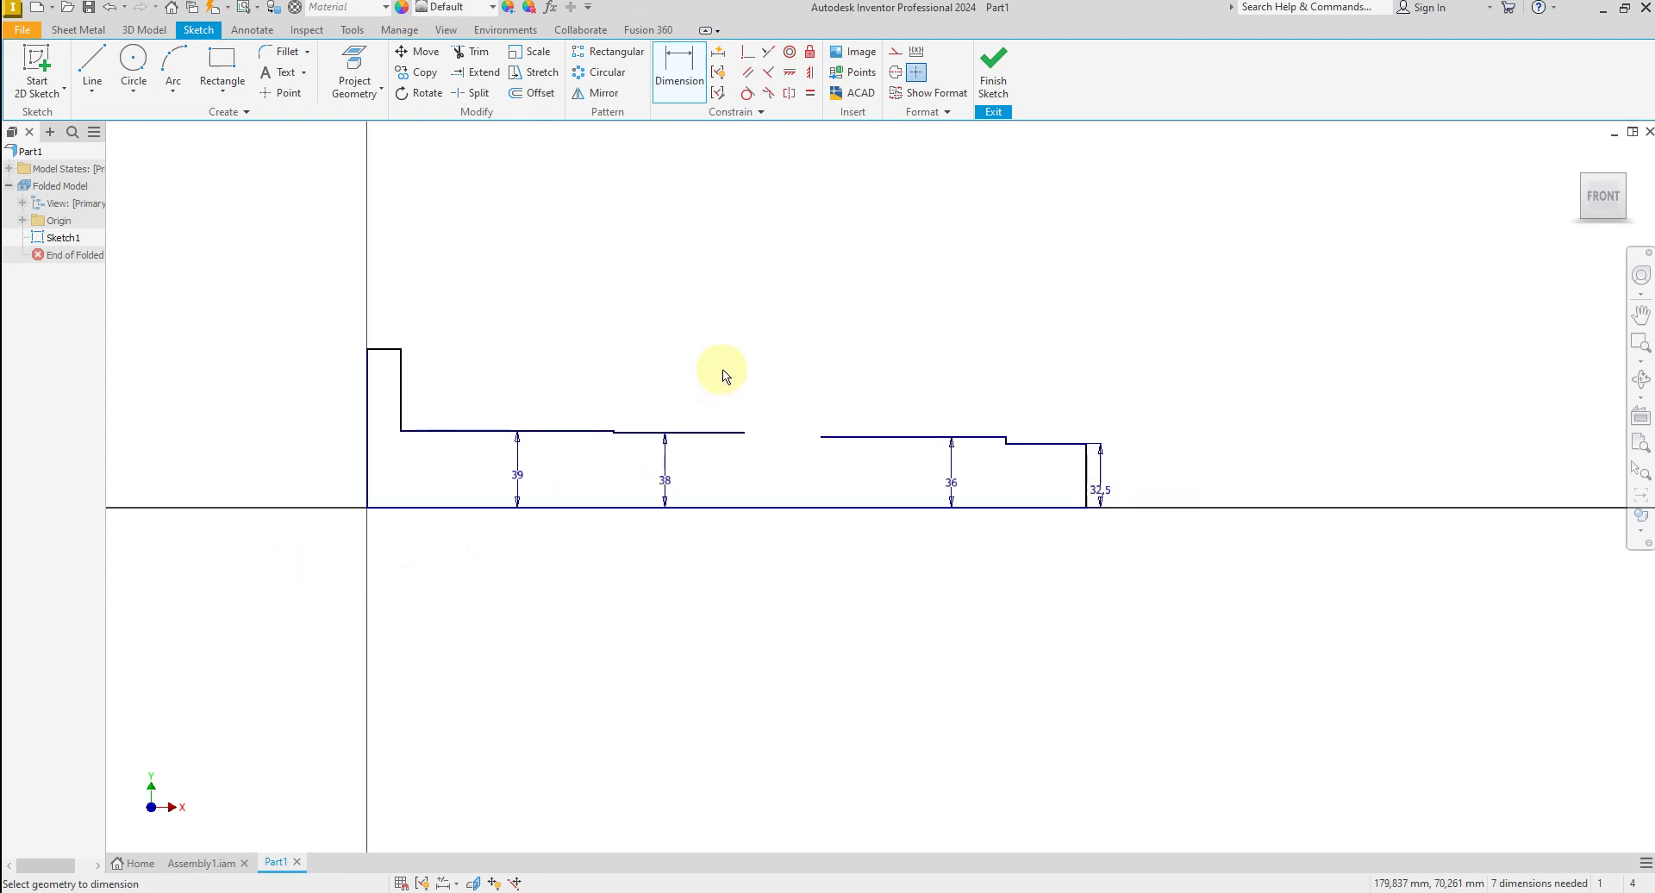
{"action": "left_click", "coordinate": [392, 351]}
{"action": "left_click", "coordinate": [369, 512]}
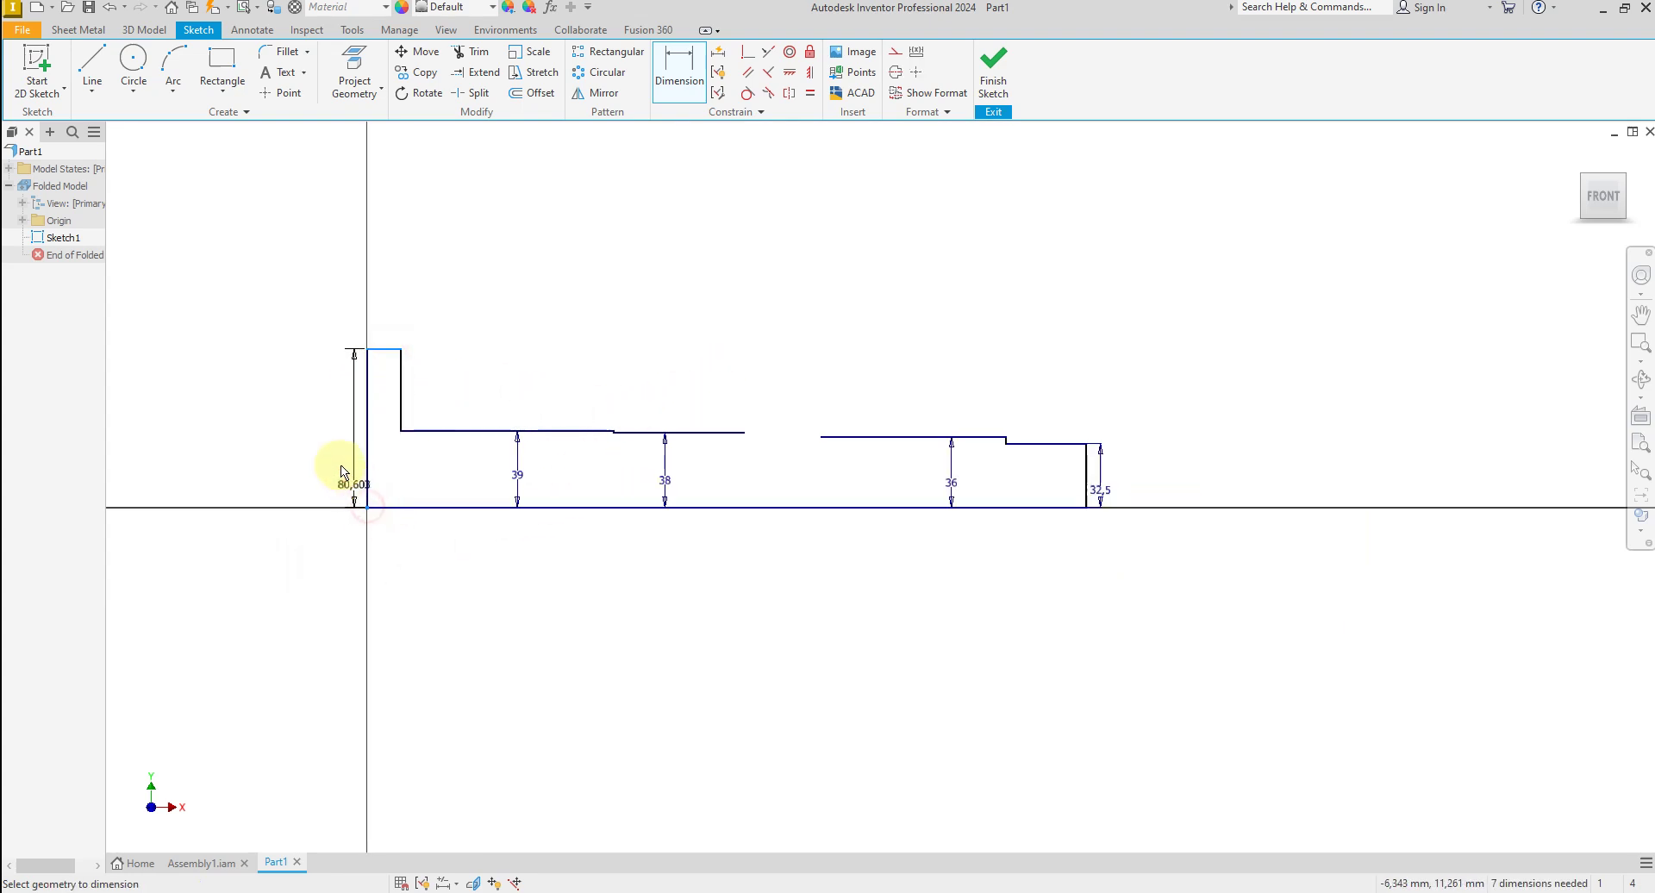
{"action": "left_click", "coordinate": [320, 435]}
{"action": "type", "text": "45"}
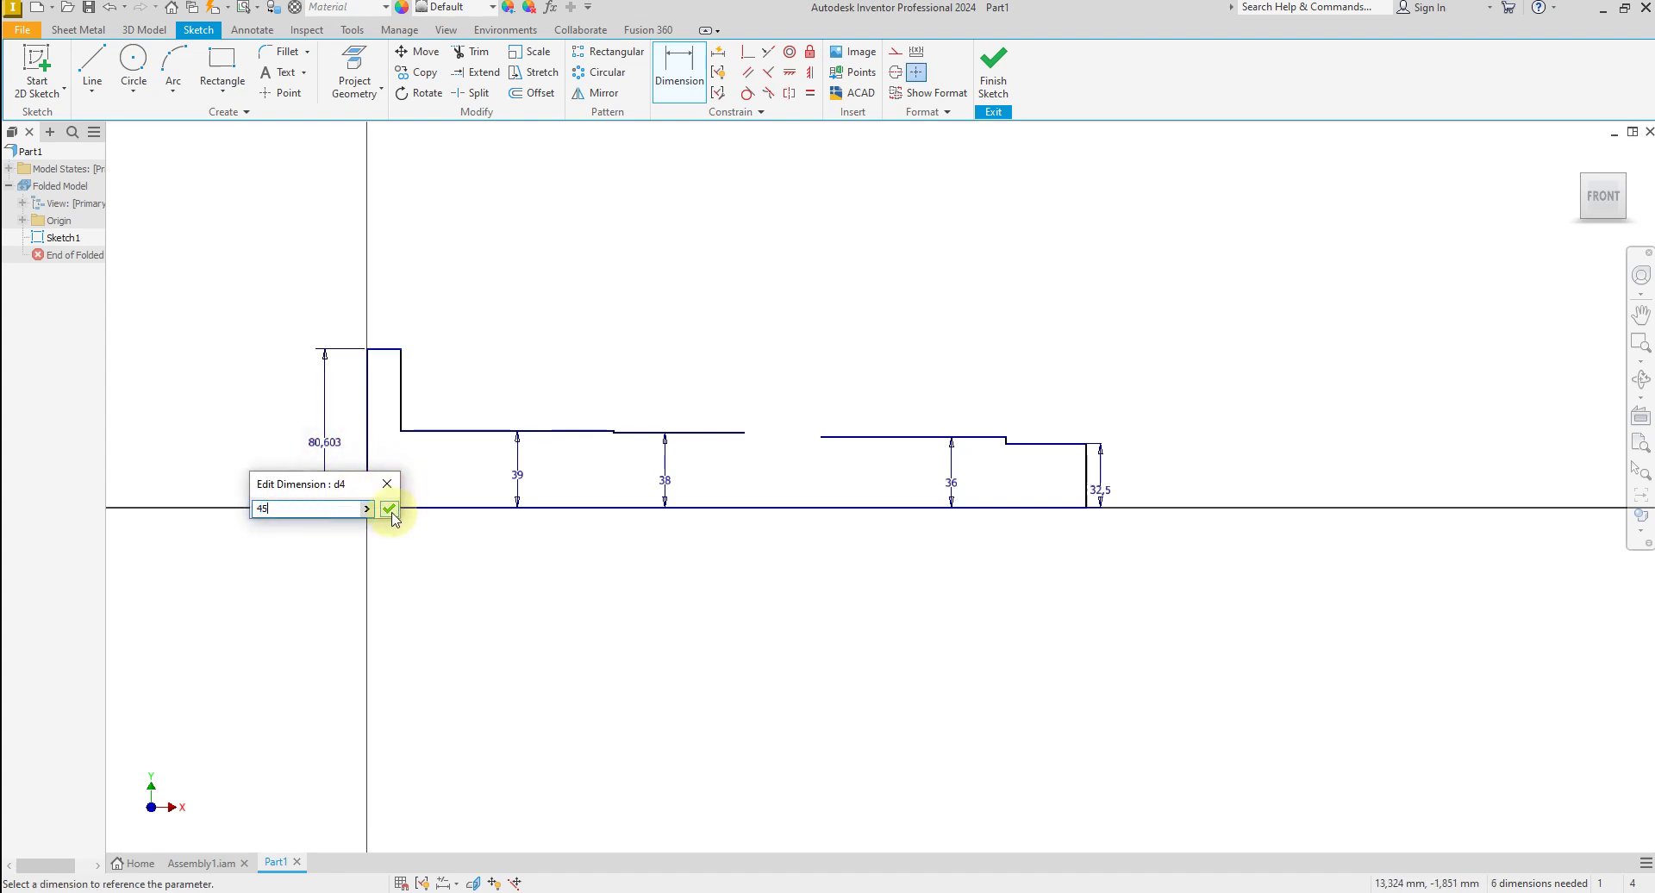
{"action": "left_click", "coordinate": [390, 509]}
Dimension the rightmost short step of the right outline as 32 mm long.
{"action": "scroll", "coordinate": [1101, 493], "scroll_direction": "up", "scroll_amount": 3}
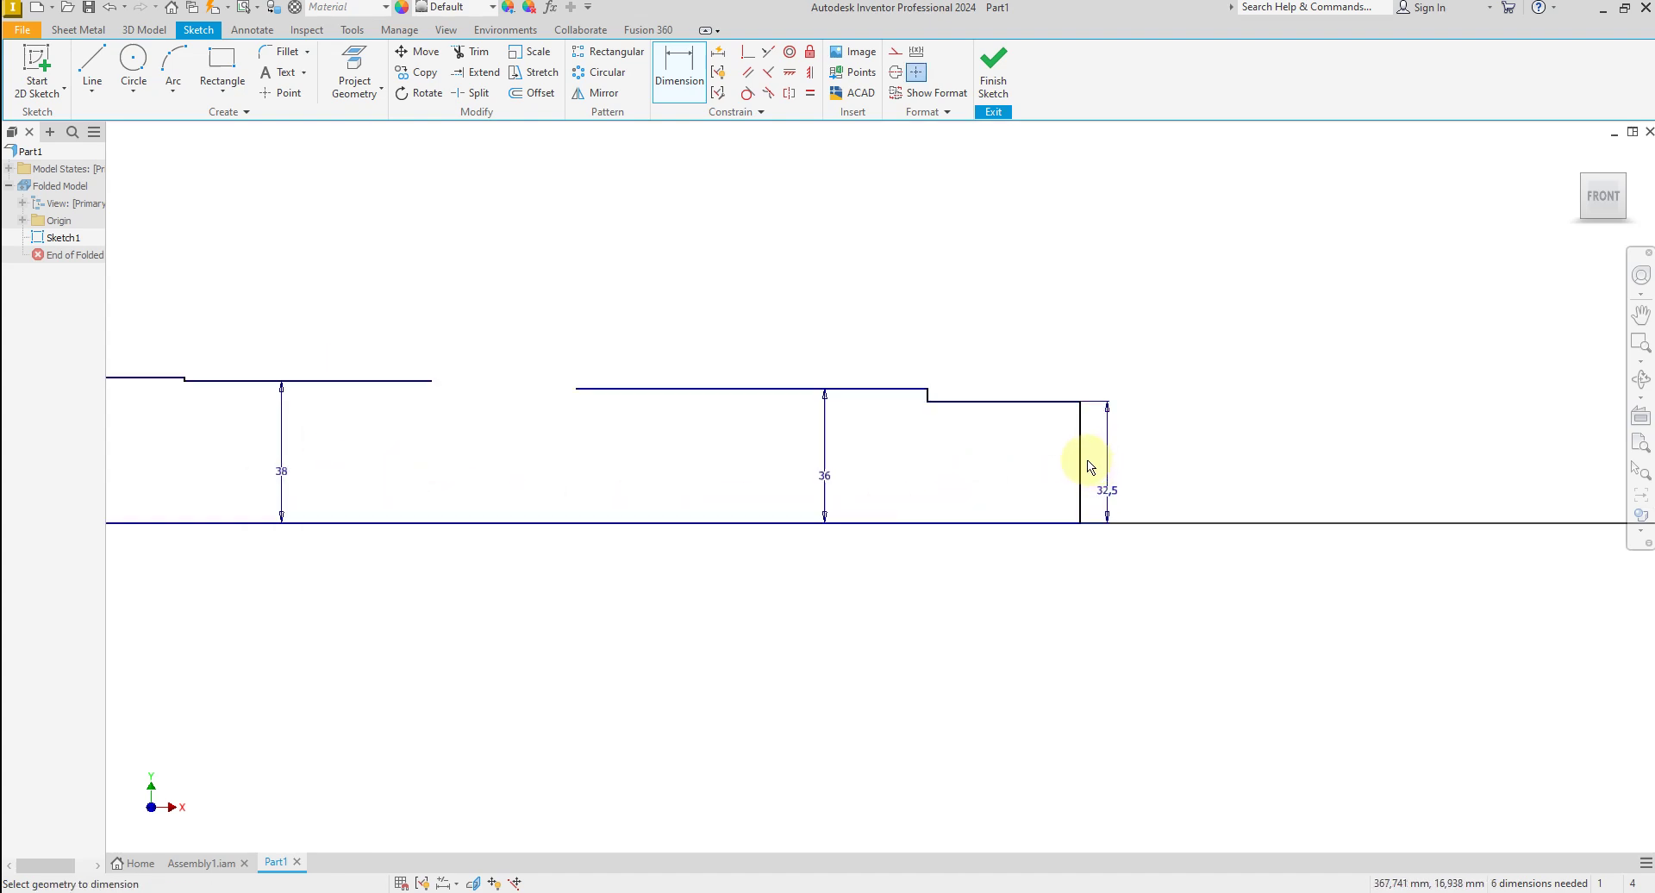
{"action": "scroll", "coordinate": [1091, 466], "scroll_direction": "up", "scroll_amount": 2}
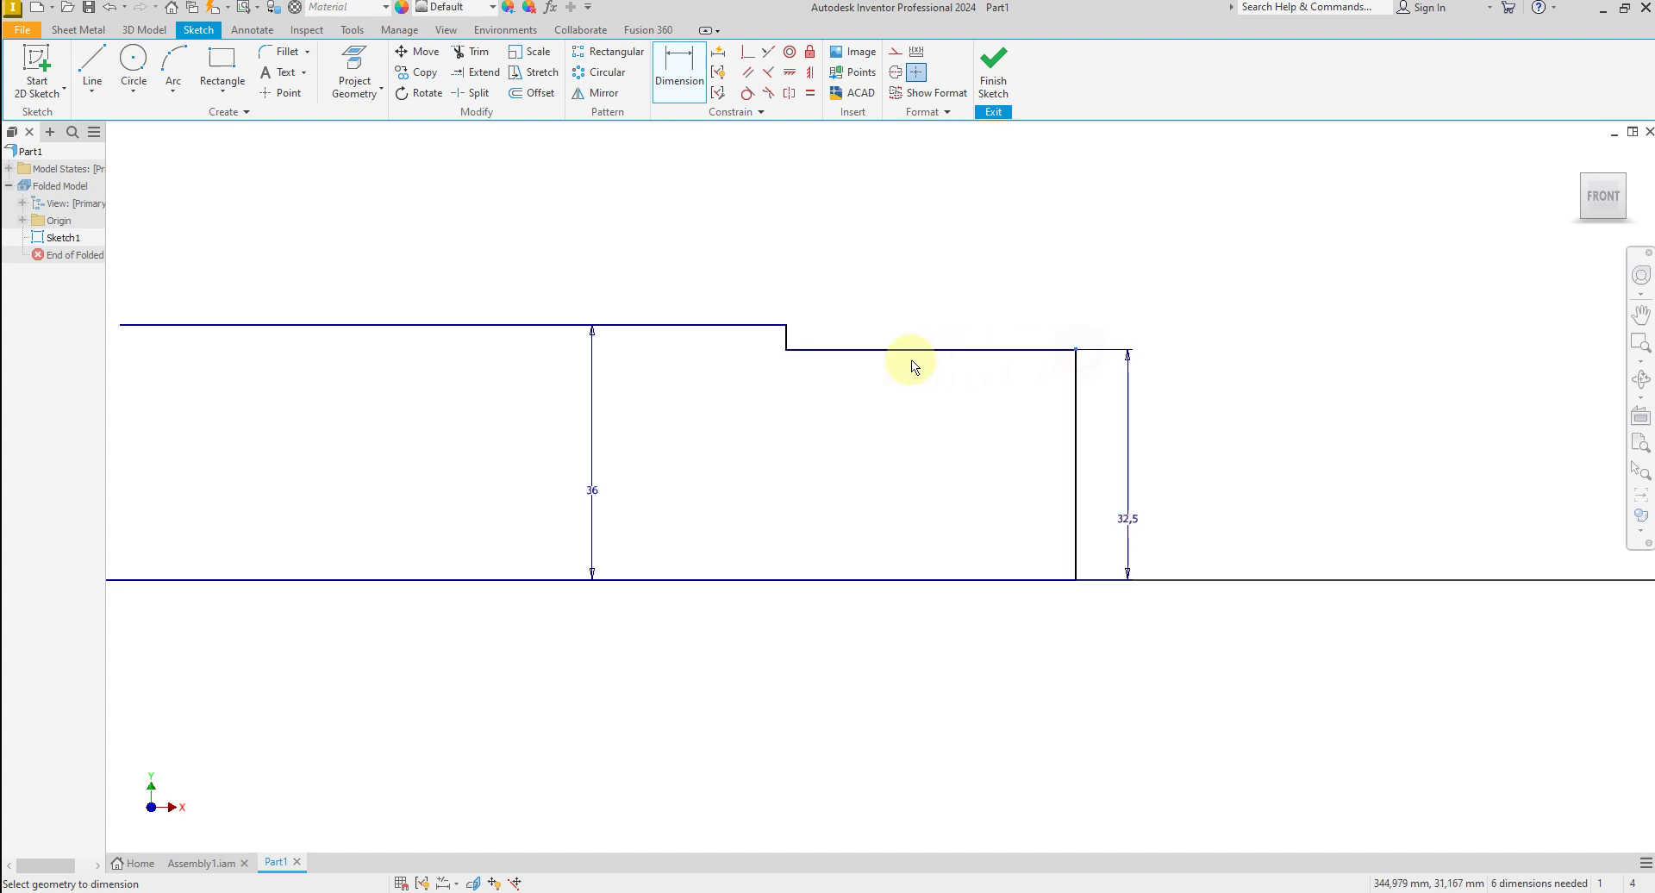
{"action": "left_click", "coordinate": [796, 372]}
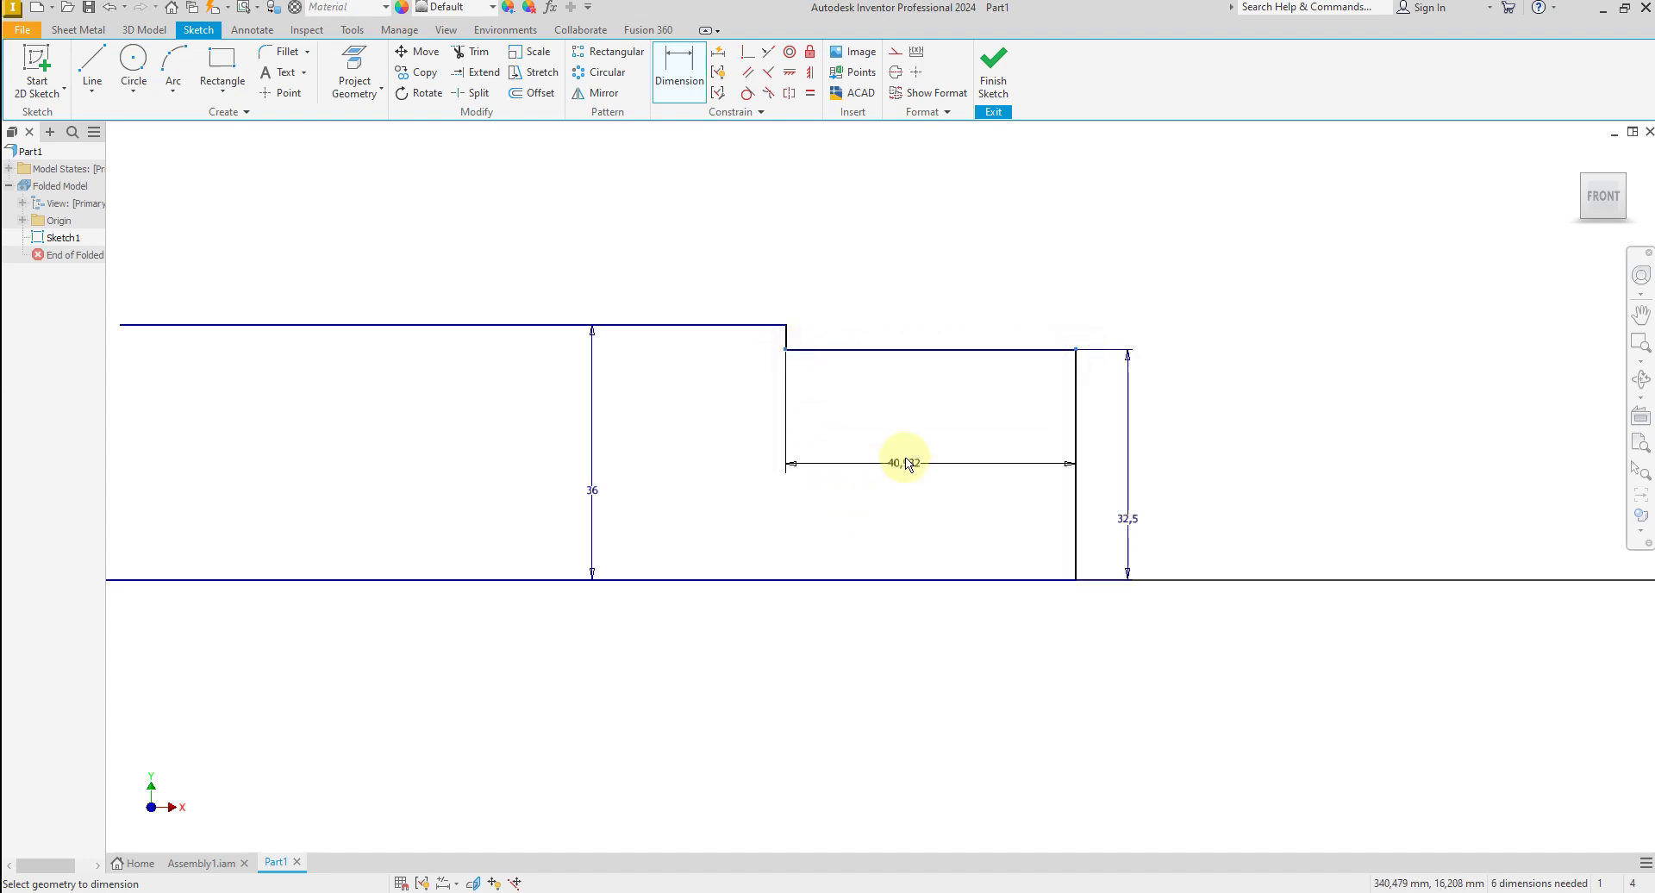
{"action": "left_click", "coordinate": [919, 451]}
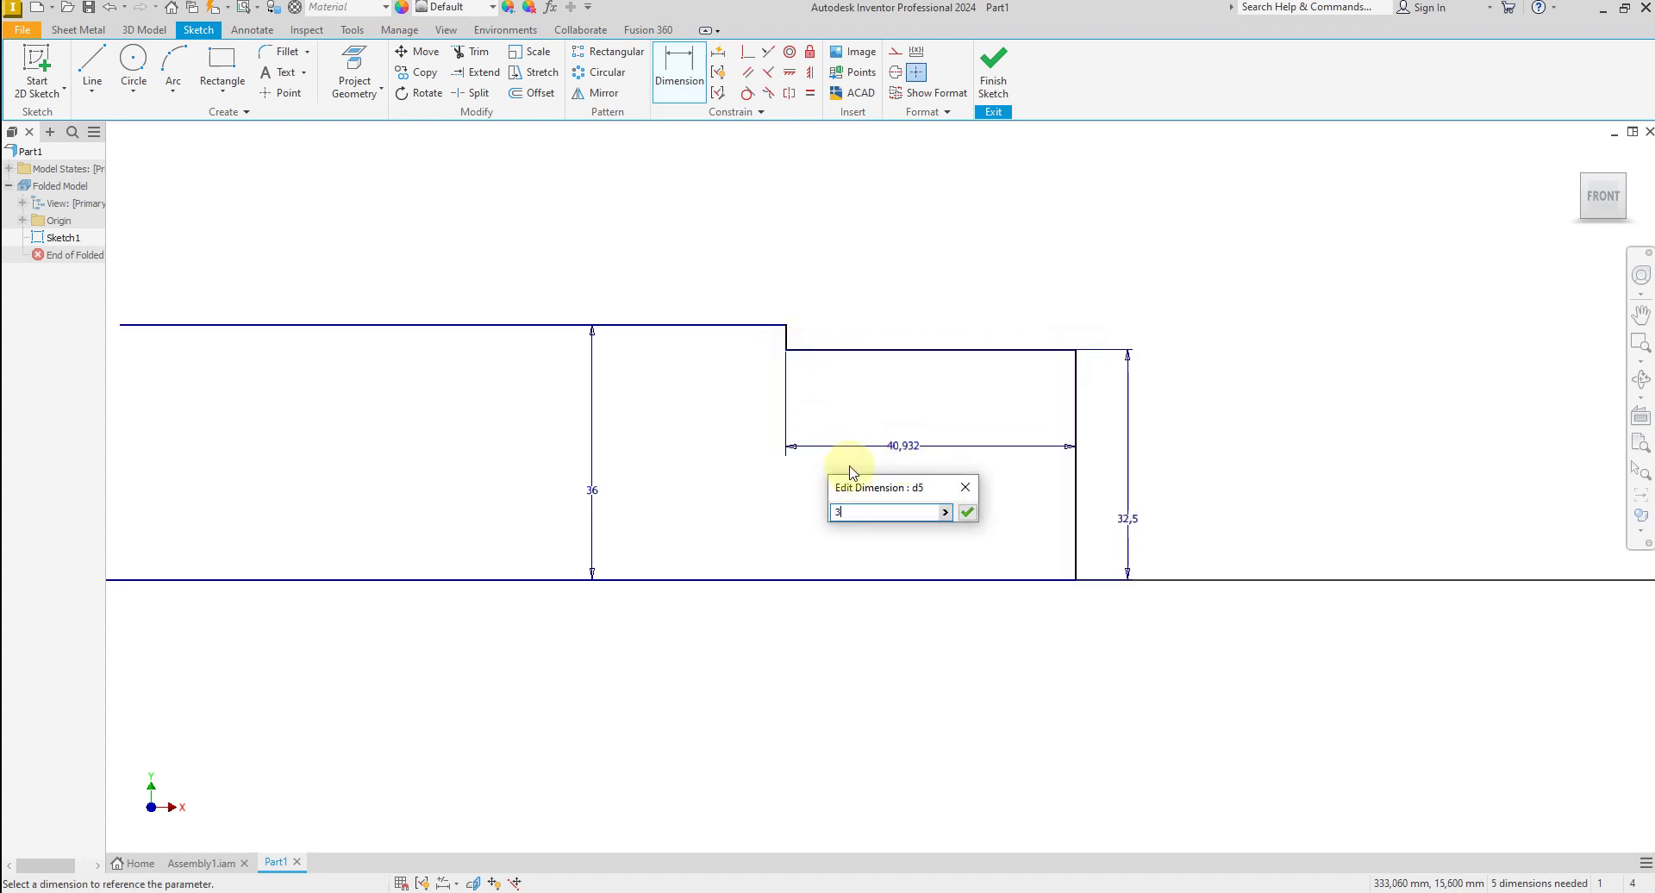
{"action": "key", "text": "Return"}
Dimension the horizontal distances from the right end edge to the open ends of the right and left outlines as 80 mm and 102 mm.
{"action": "scroll", "coordinate": [1200, 358], "scroll_direction": "down", "scroll_amount": 3}
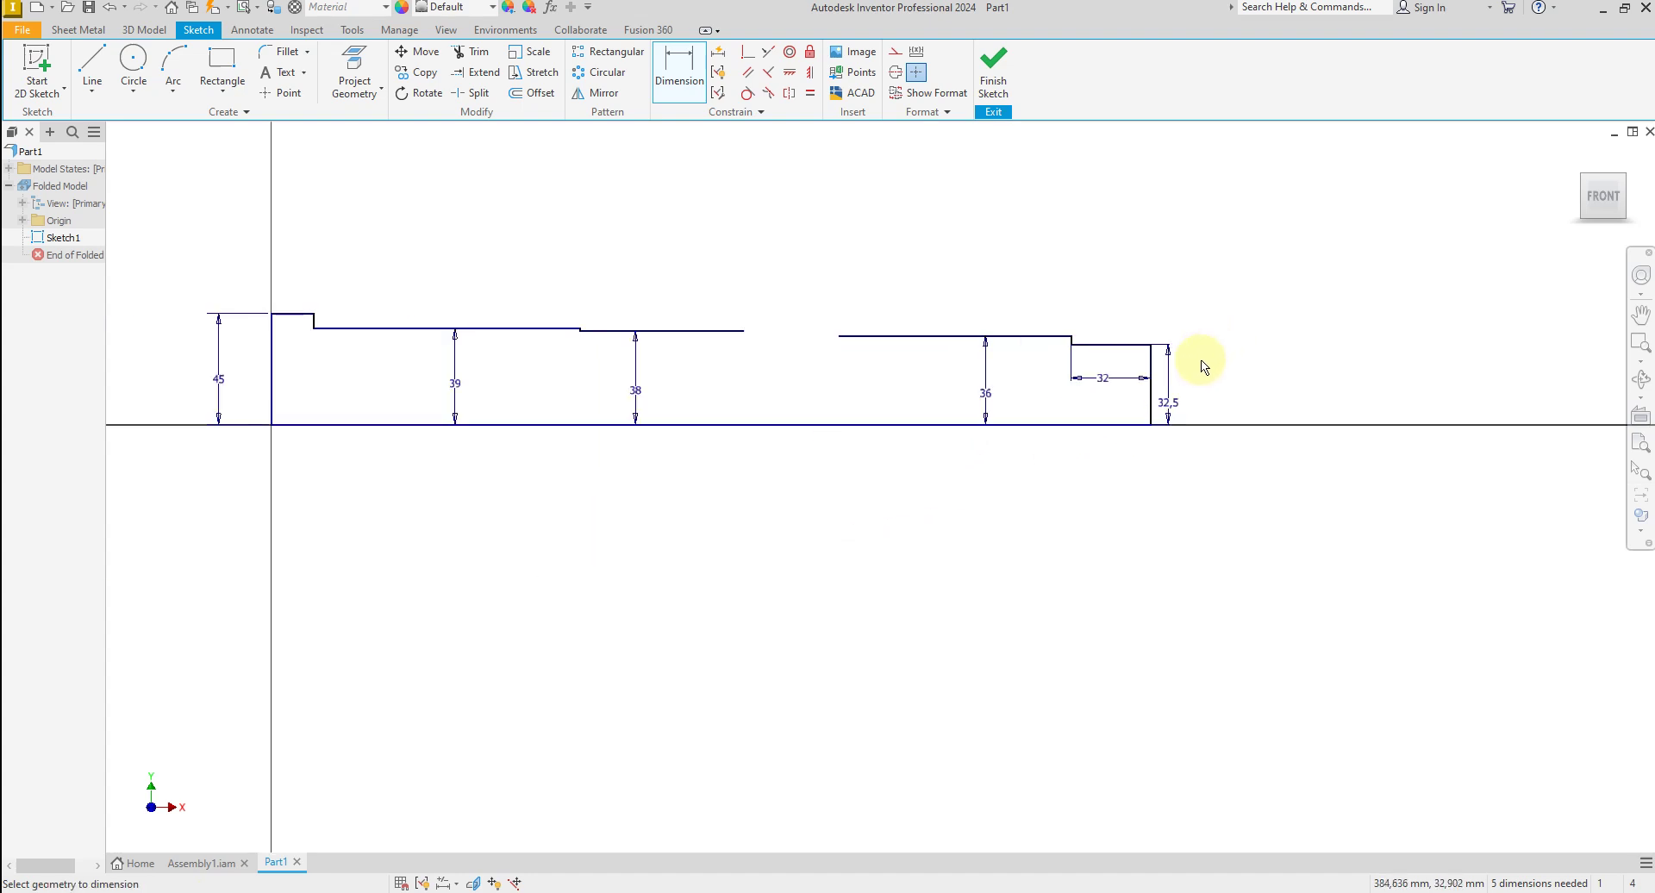
{"action": "left_click", "coordinate": [839, 337]}
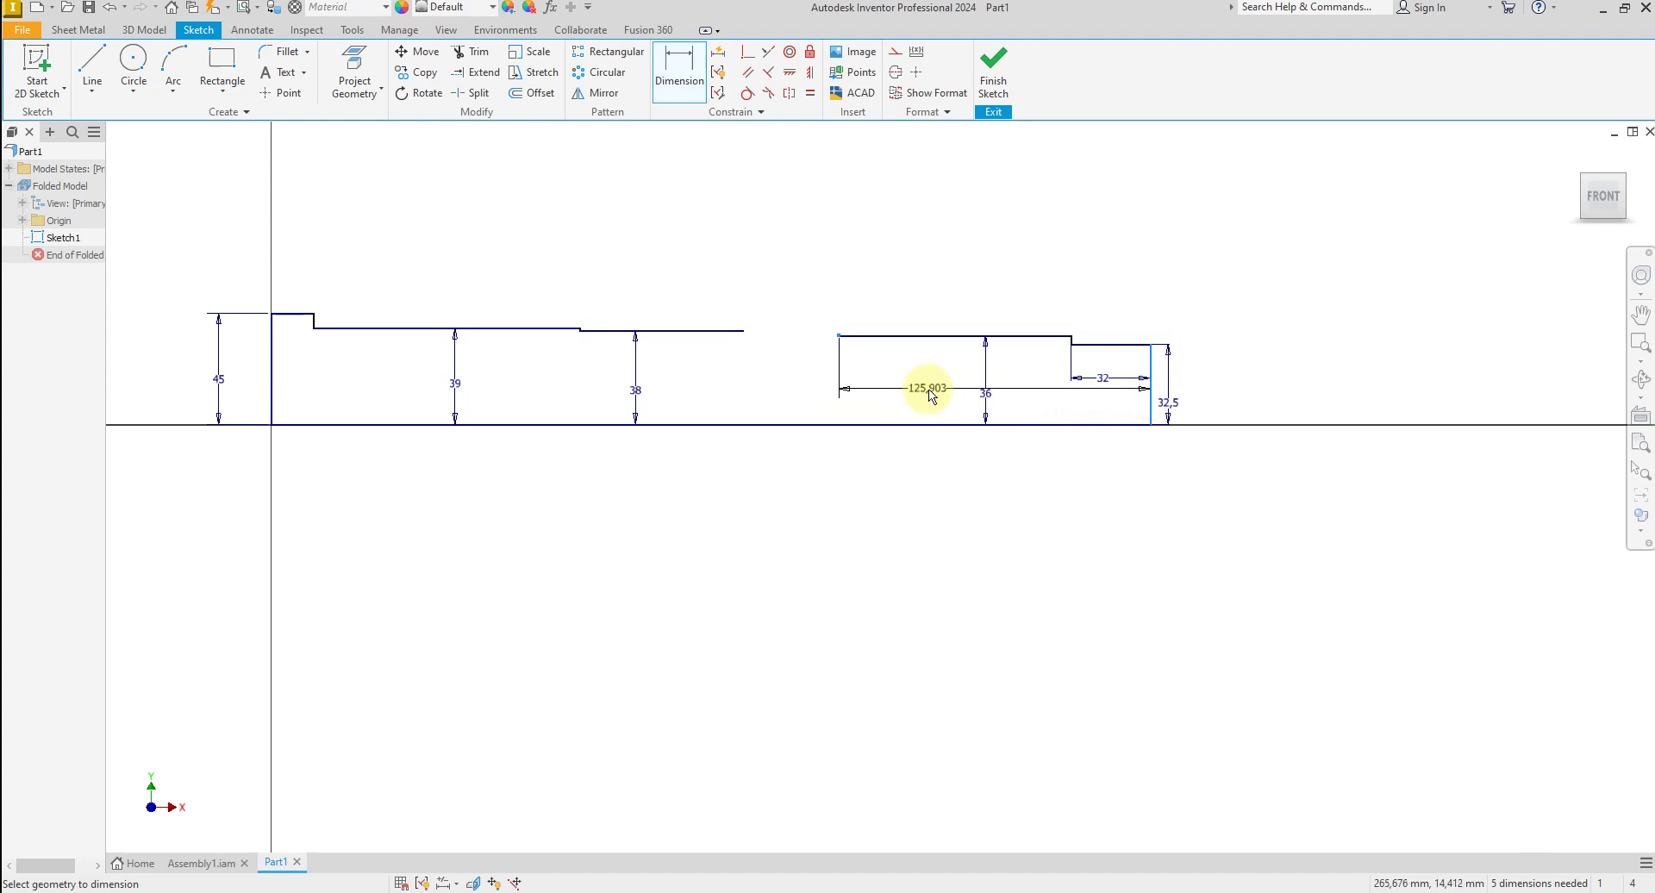
{"action": "left_click", "coordinate": [931, 396]}
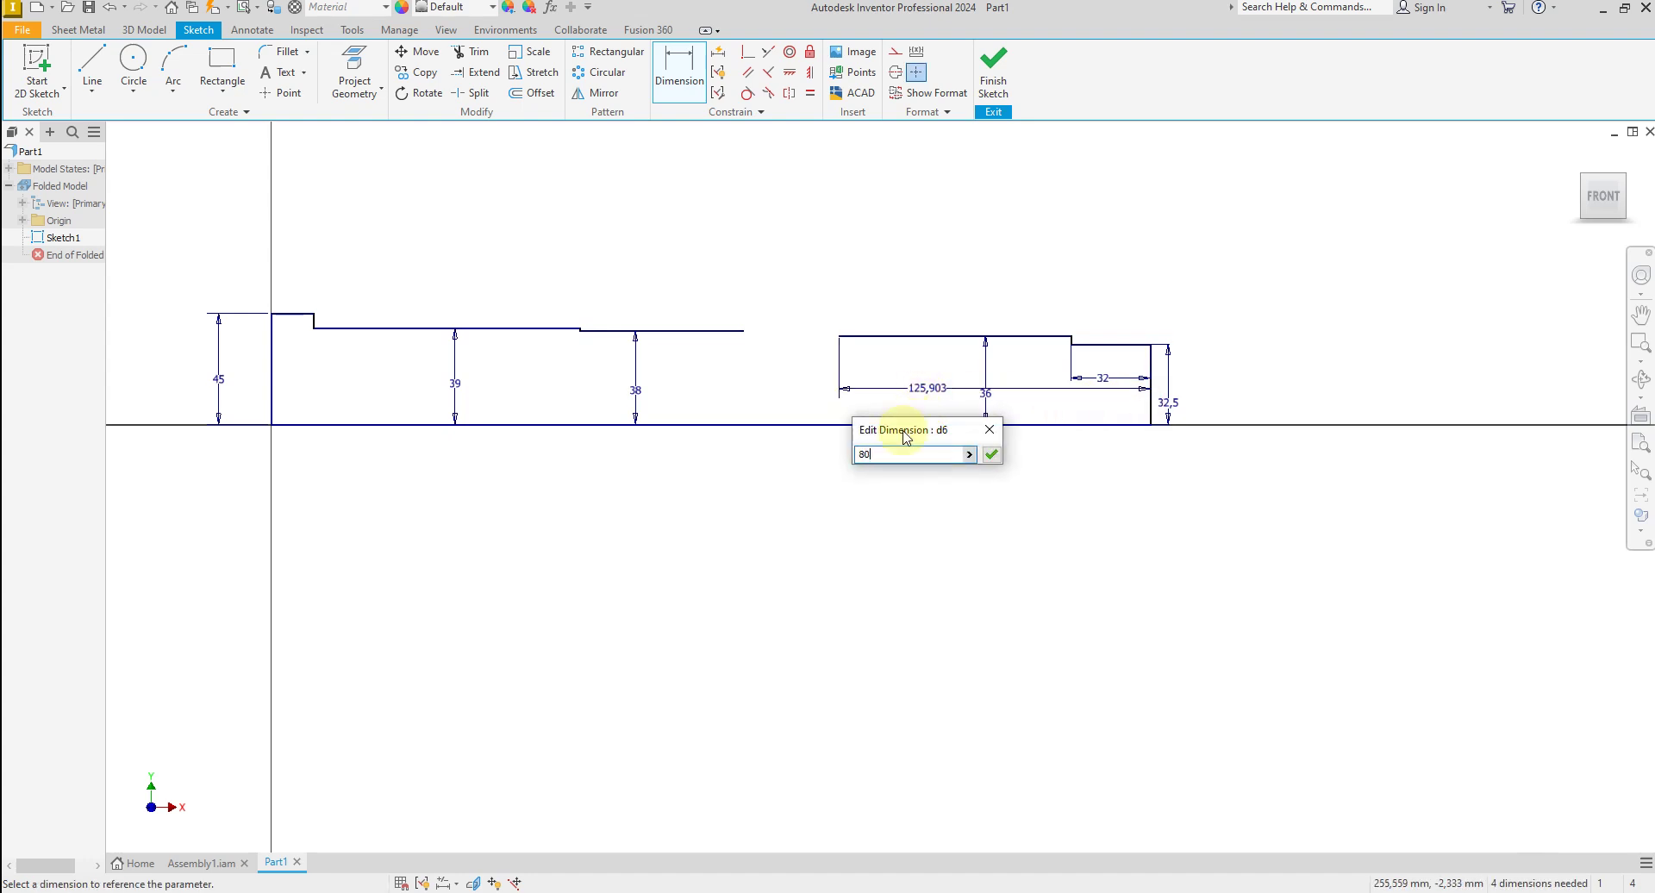
{"action": "key", "text": "Return"}
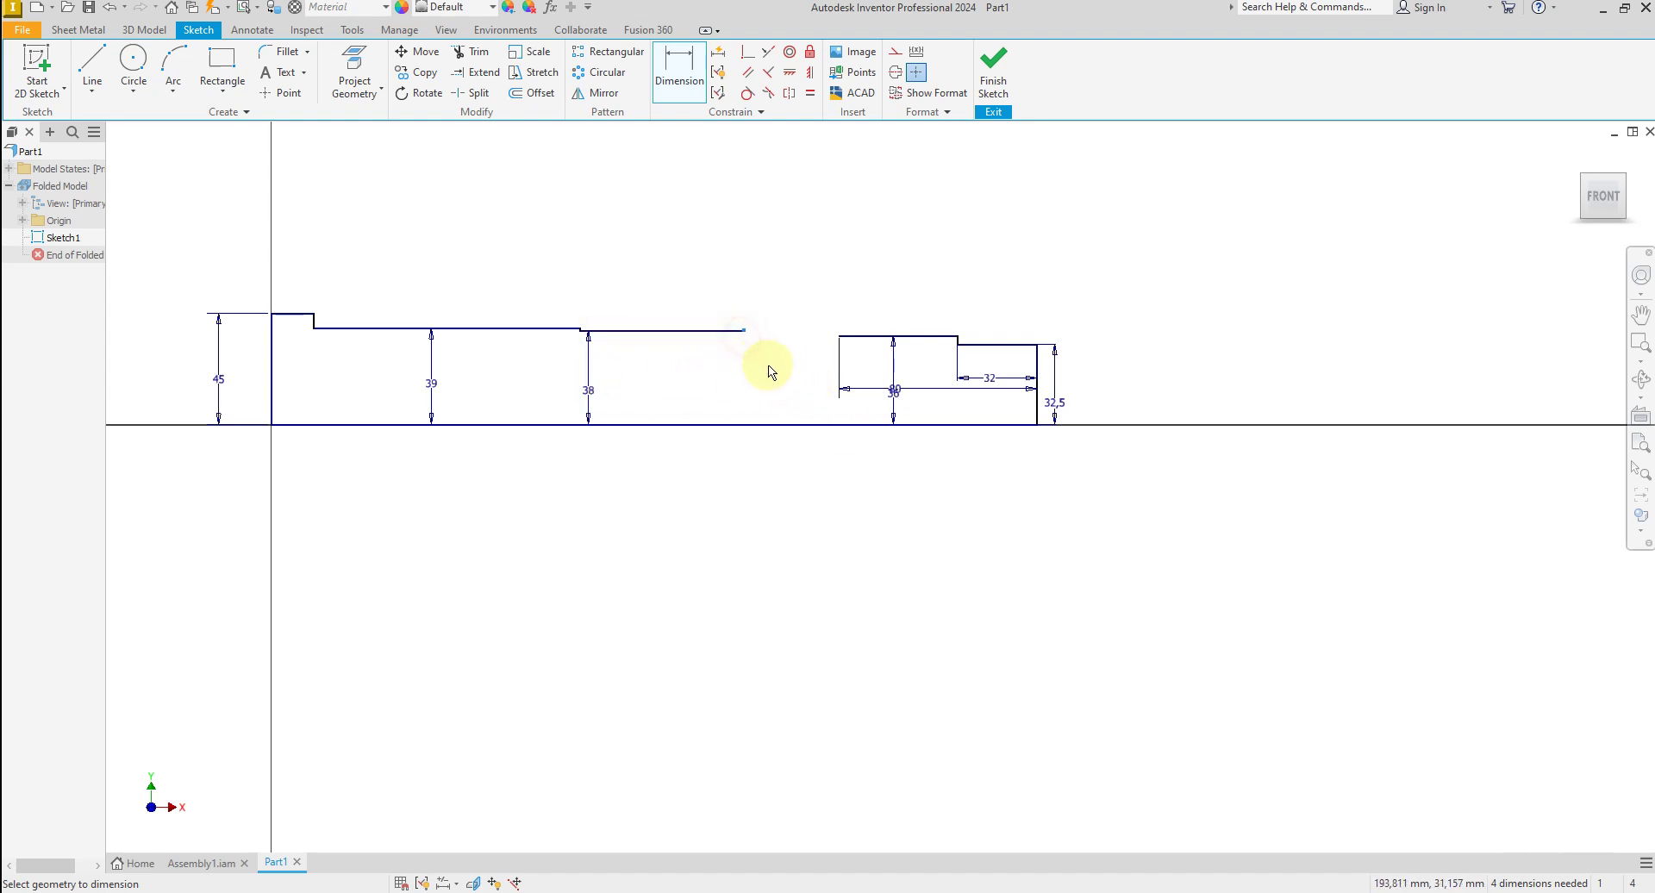
{"action": "left_click", "coordinate": [1034, 414]}
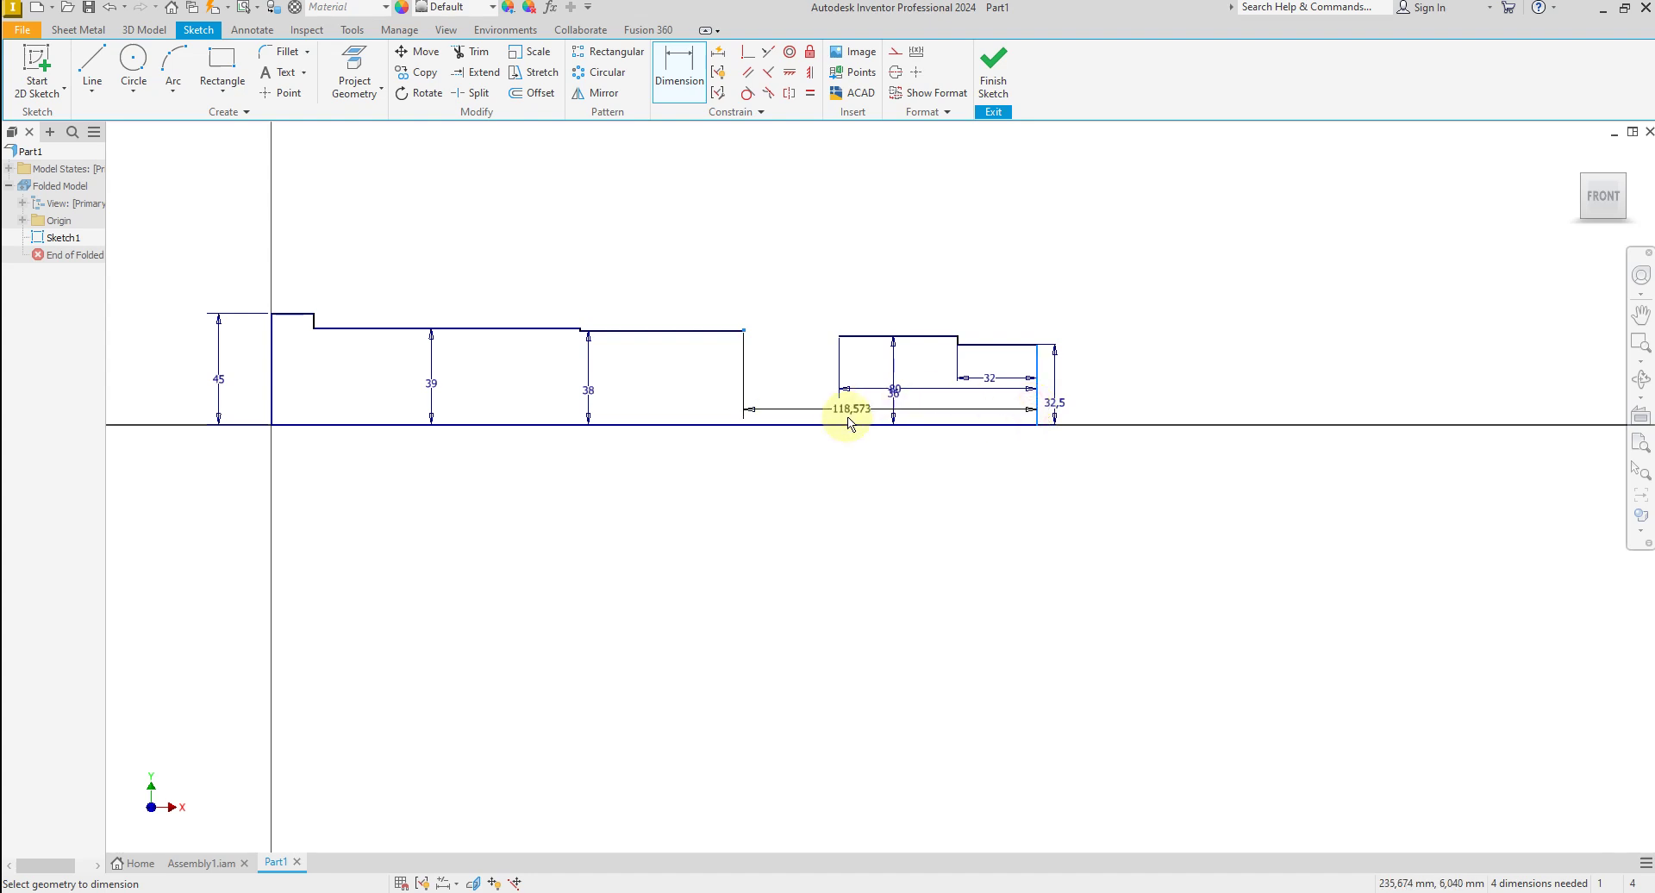
{"action": "left_click", "coordinate": [828, 411]}
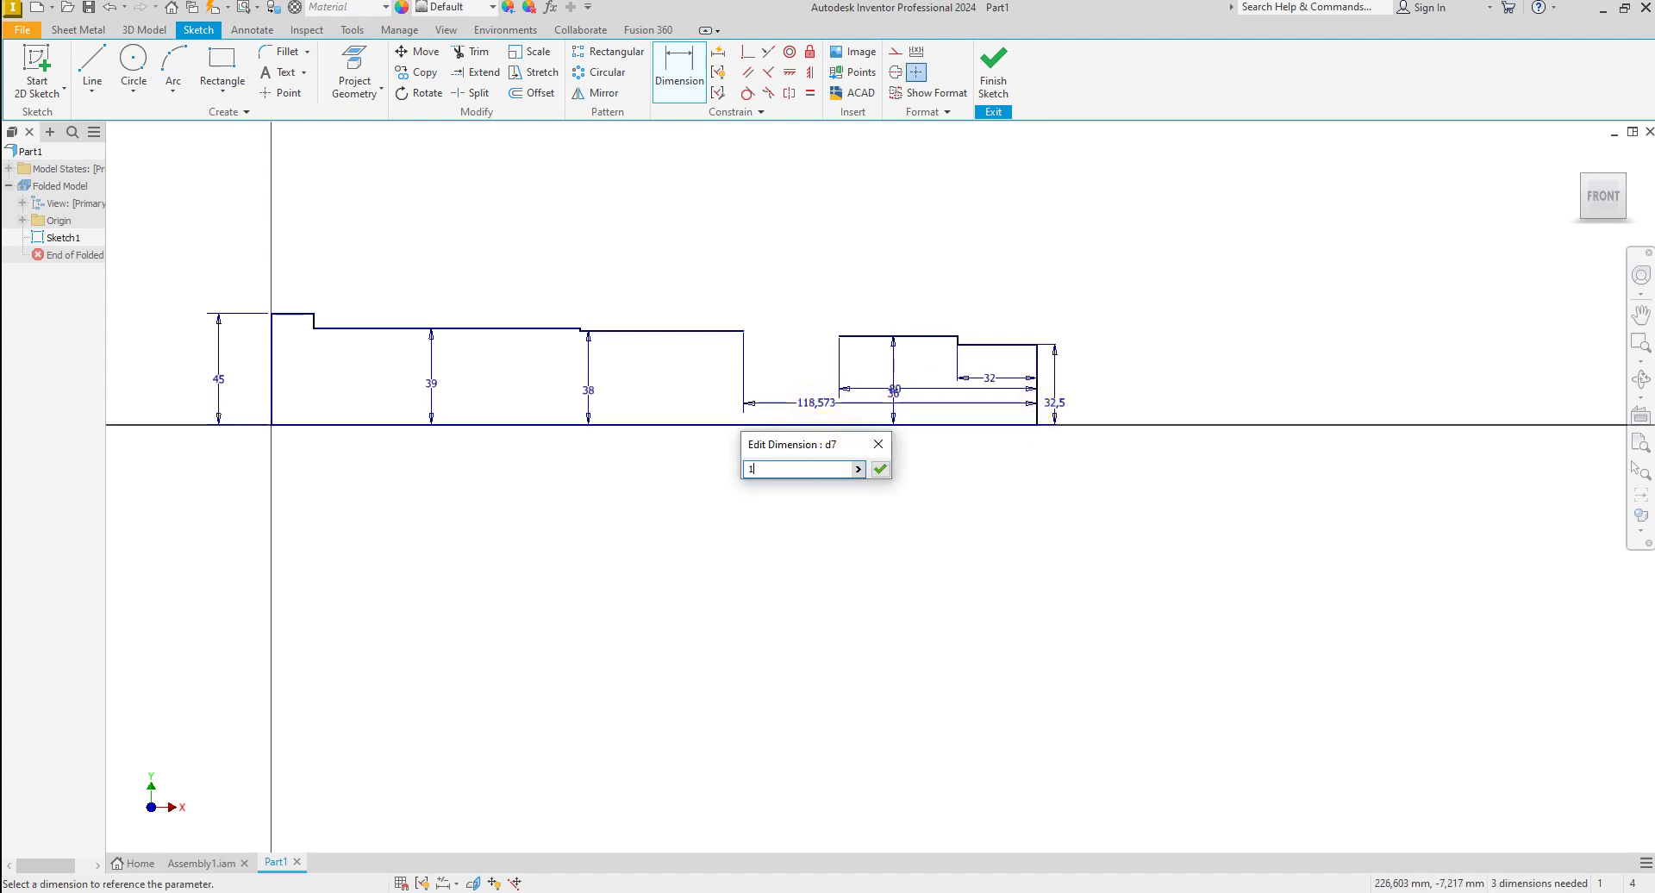
{"action": "key", "text": "Return"}
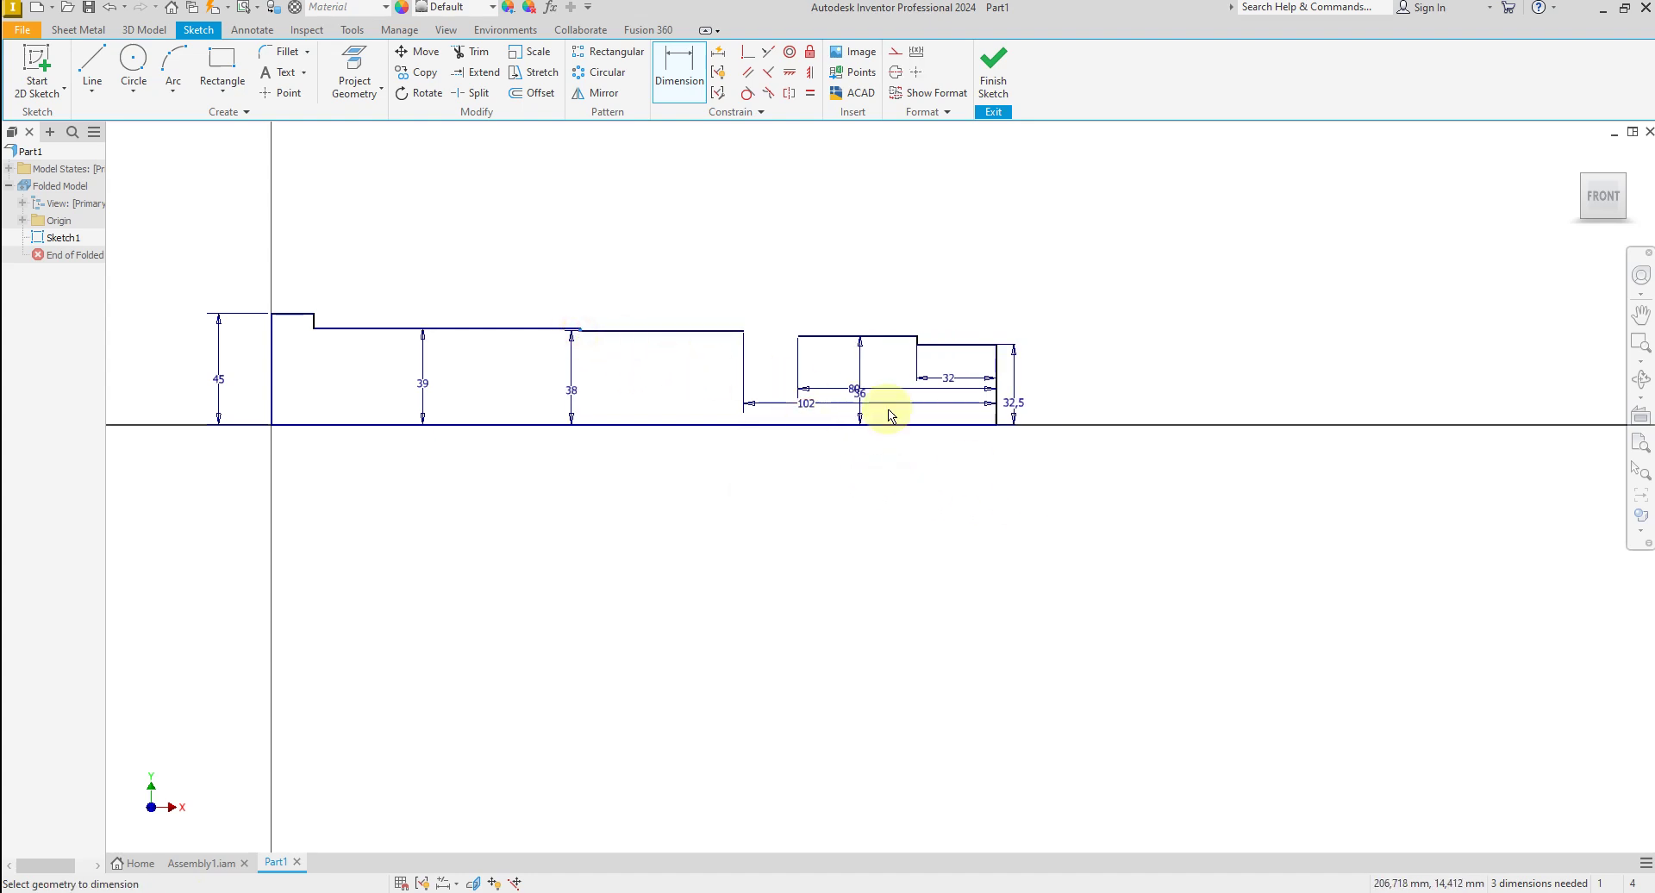
Dimension the distance from the right end edge to the left outline's small step as 112 mm and the full baseline length as 163 mm.
{"action": "left_click", "coordinate": [993, 416]}
{"action": "left_click", "coordinate": [819, 455]}
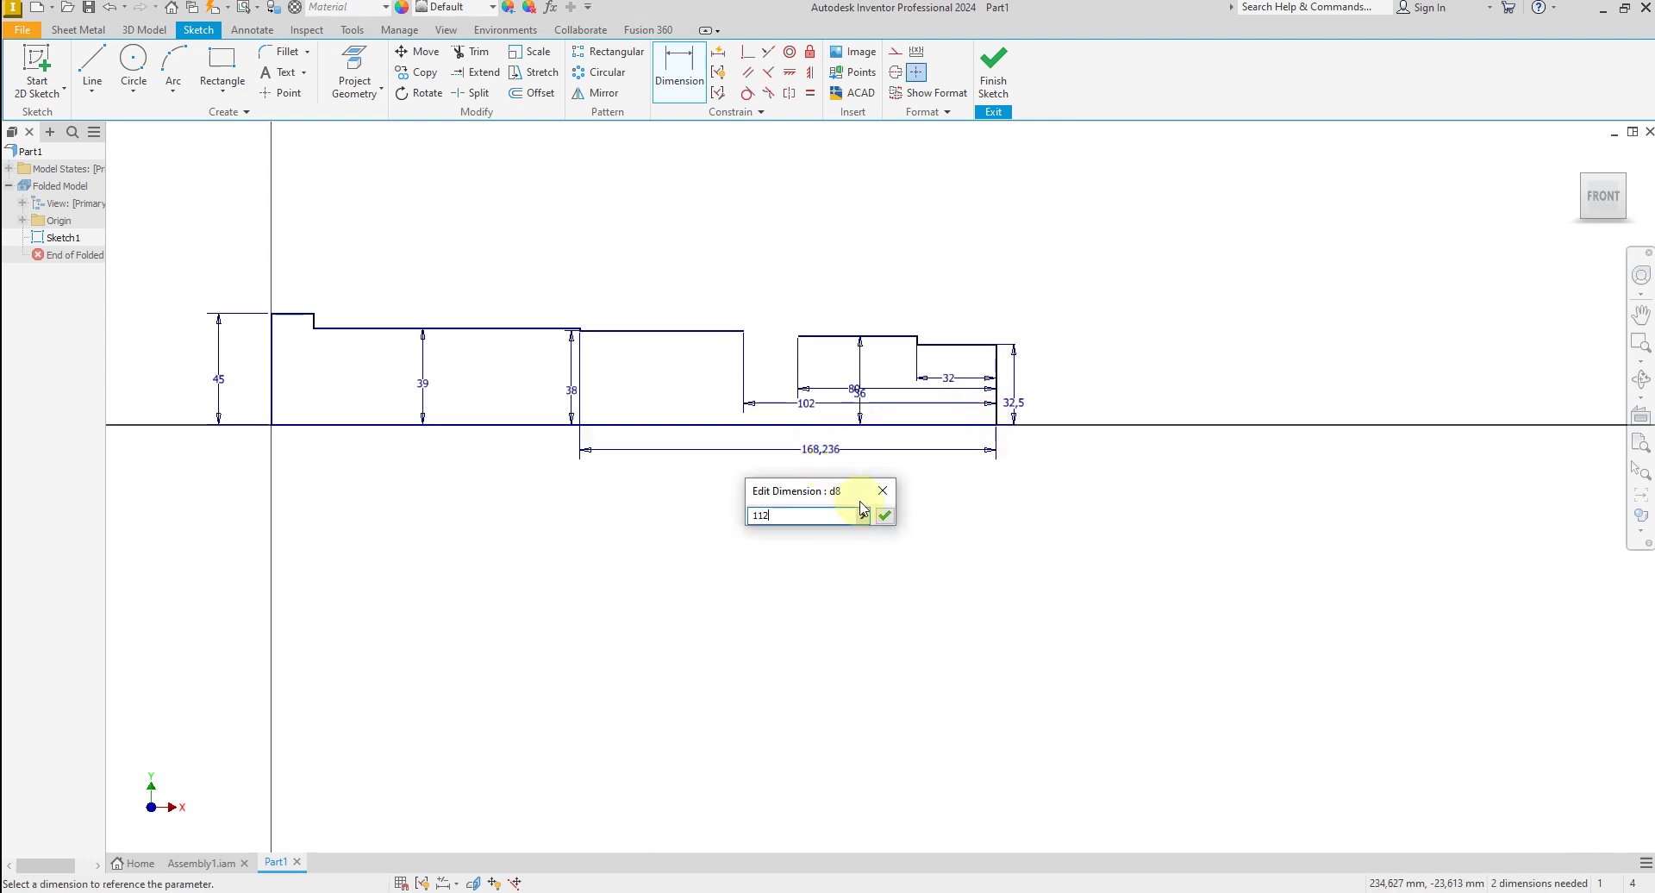
{"action": "type", "text": "112"}
{"action": "left_click", "coordinate": [884, 517]}
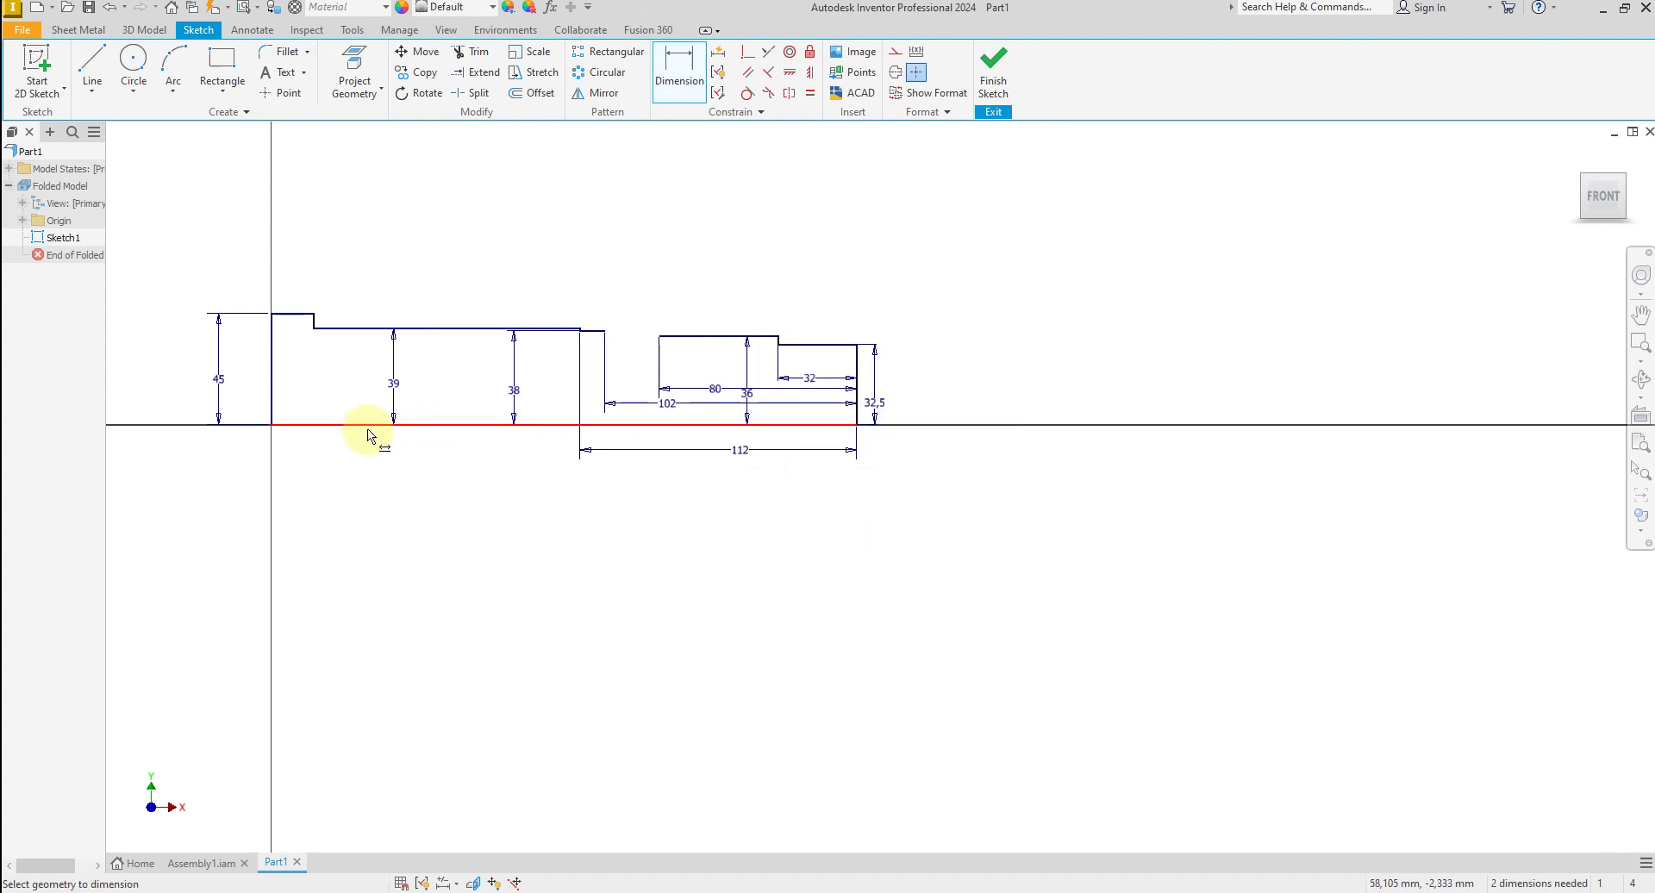
{"action": "left_click", "coordinate": [367, 428]}
{"action": "left_click", "coordinate": [459, 477]}
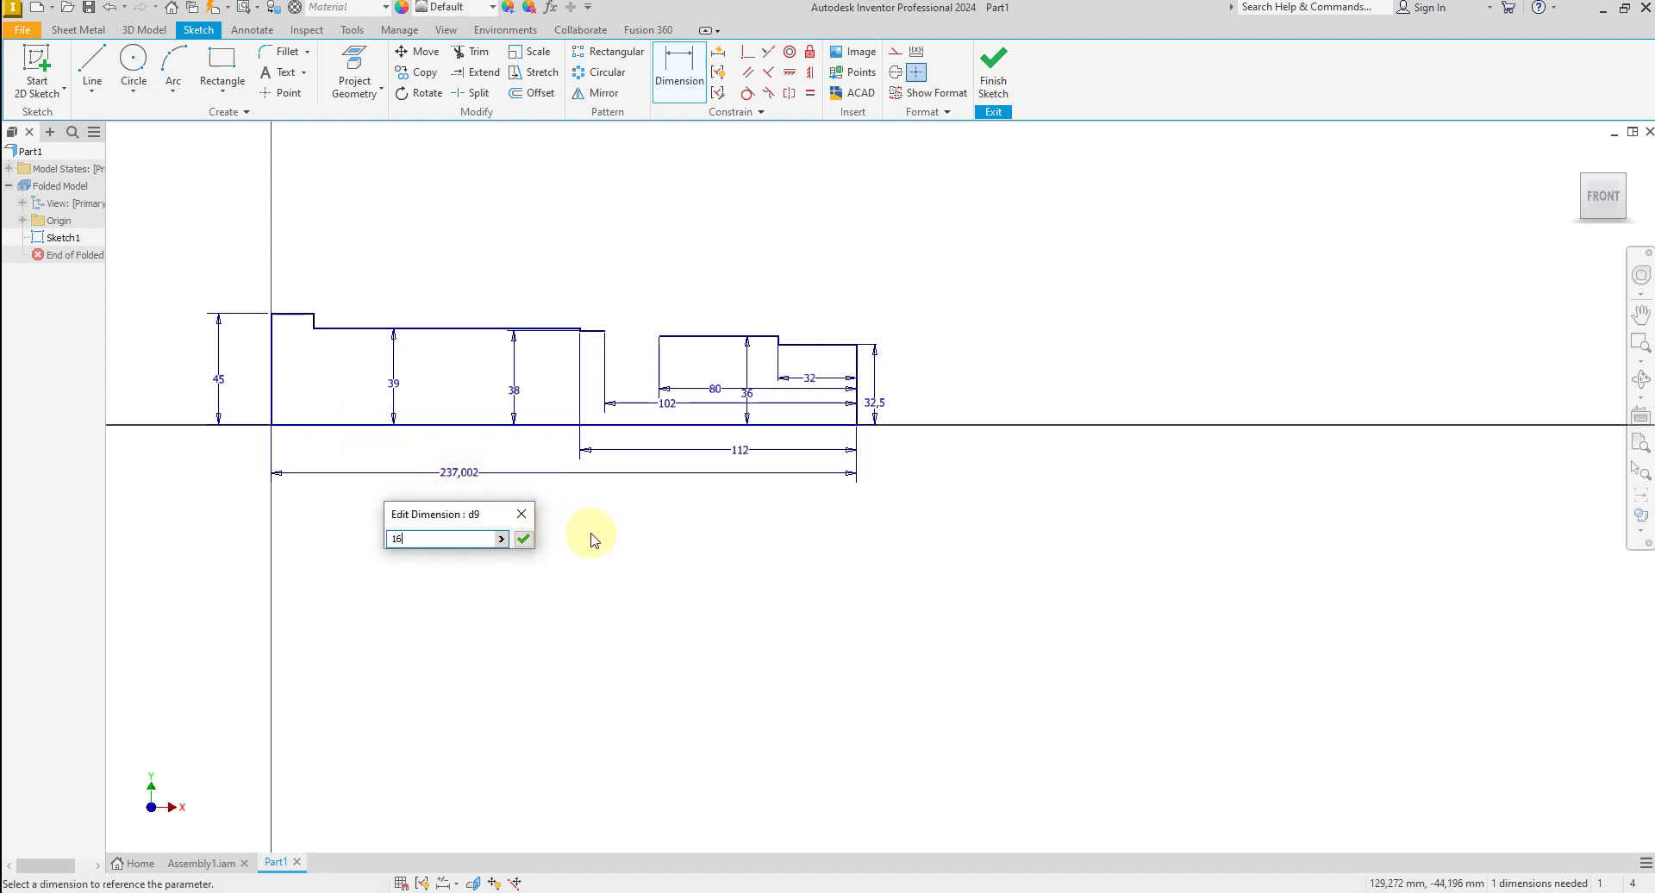
{"action": "left_click", "coordinate": [524, 539]}
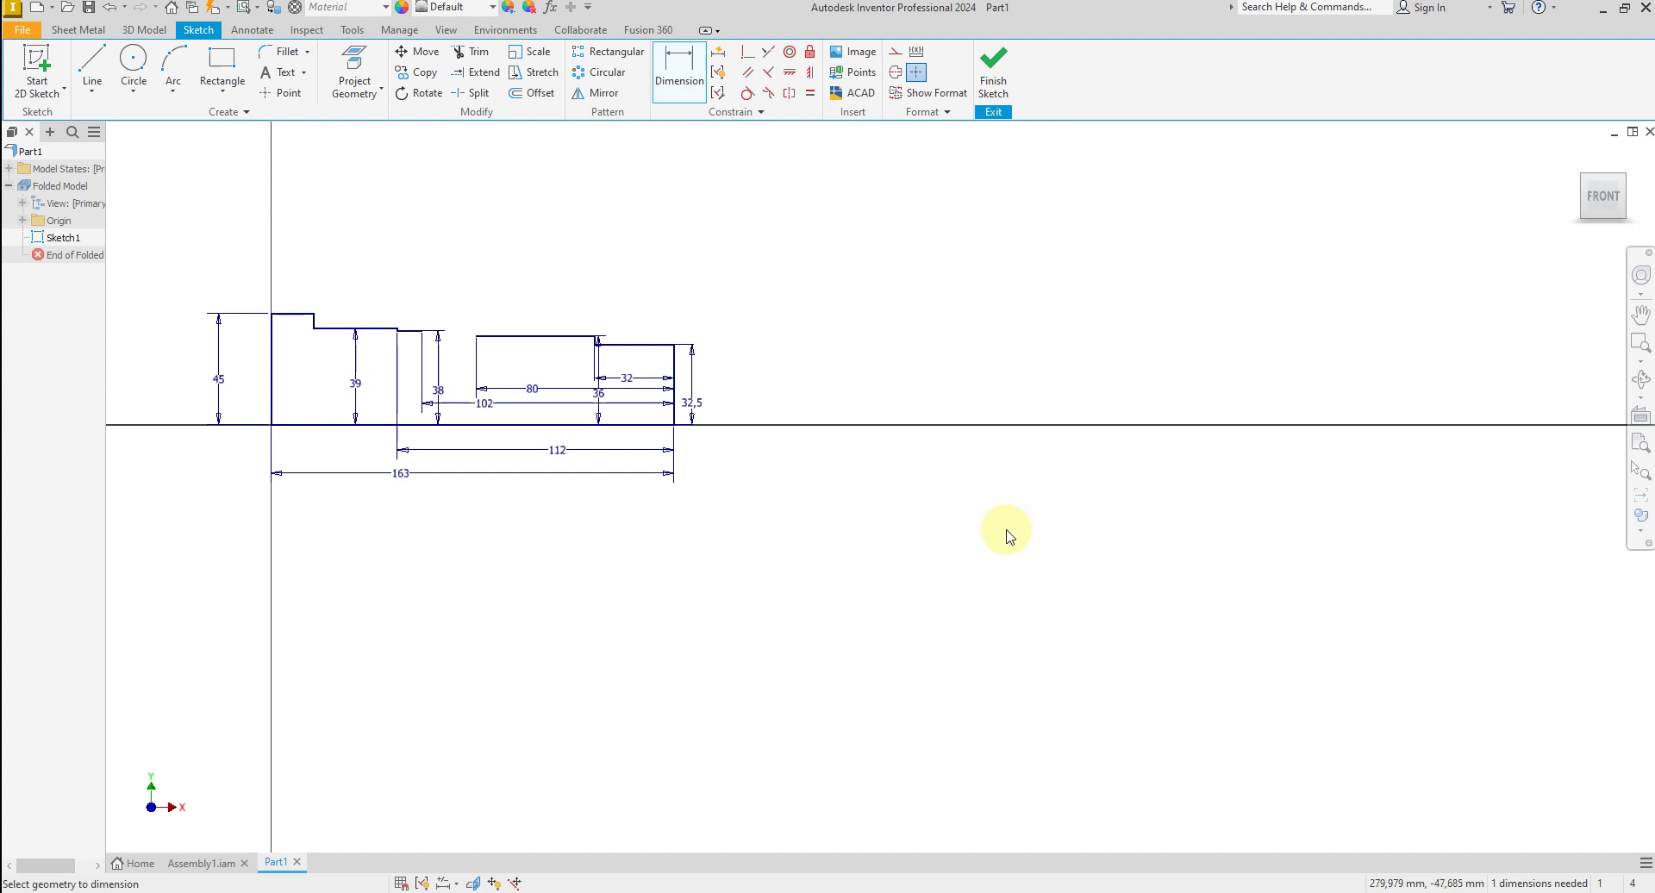
Dimension the width of the tall collar at the left end of the profile as 5 mm.
{"action": "scroll", "coordinate": [1005, 534], "scroll_direction": "up", "scroll_amount": 3}
{"action": "scroll", "coordinate": [663, 452], "scroll_direction": "down", "scroll_amount": 5}
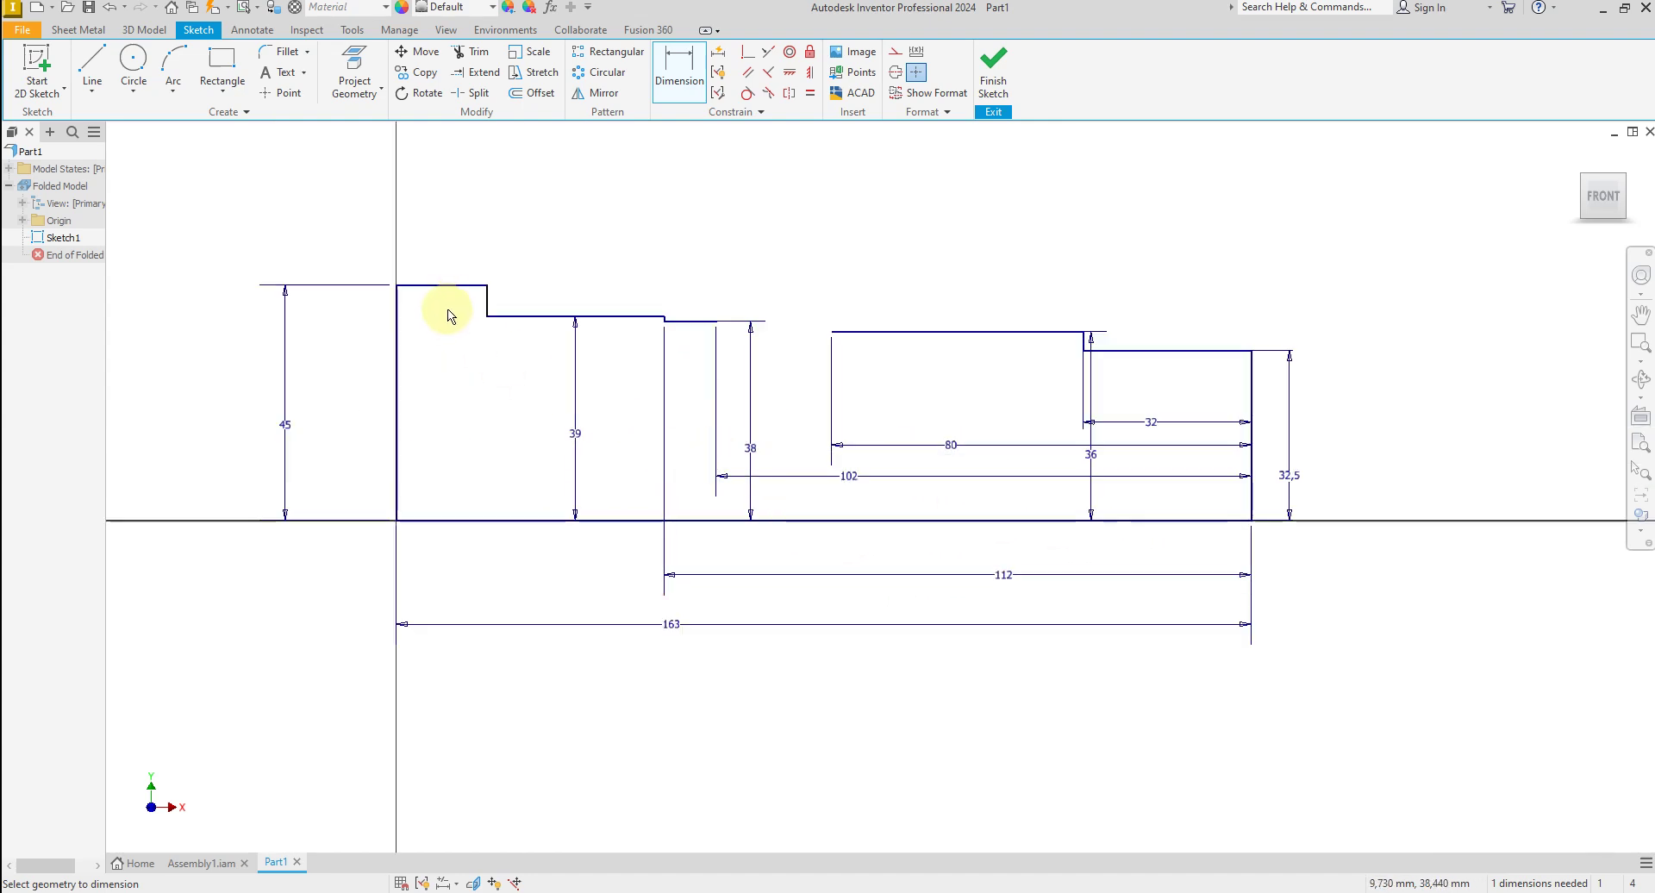
{"action": "left_click", "coordinate": [463, 295]}
{"action": "left_click", "coordinate": [463, 246]}
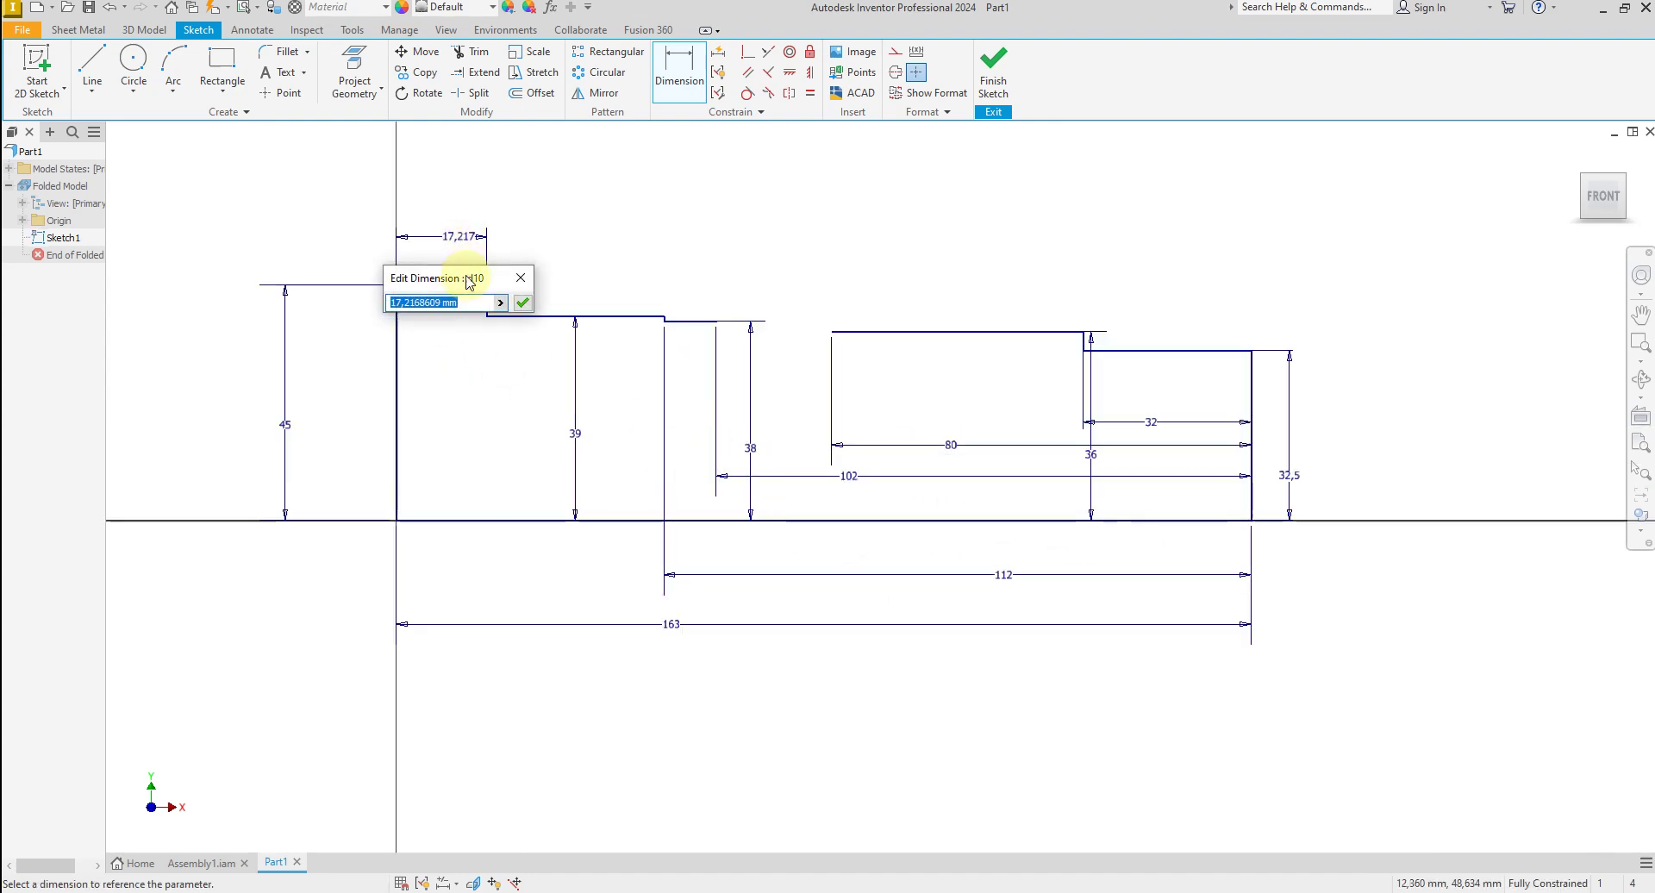
{"action": "type", "text": "5"}
{"action": "key", "text": "Return"}
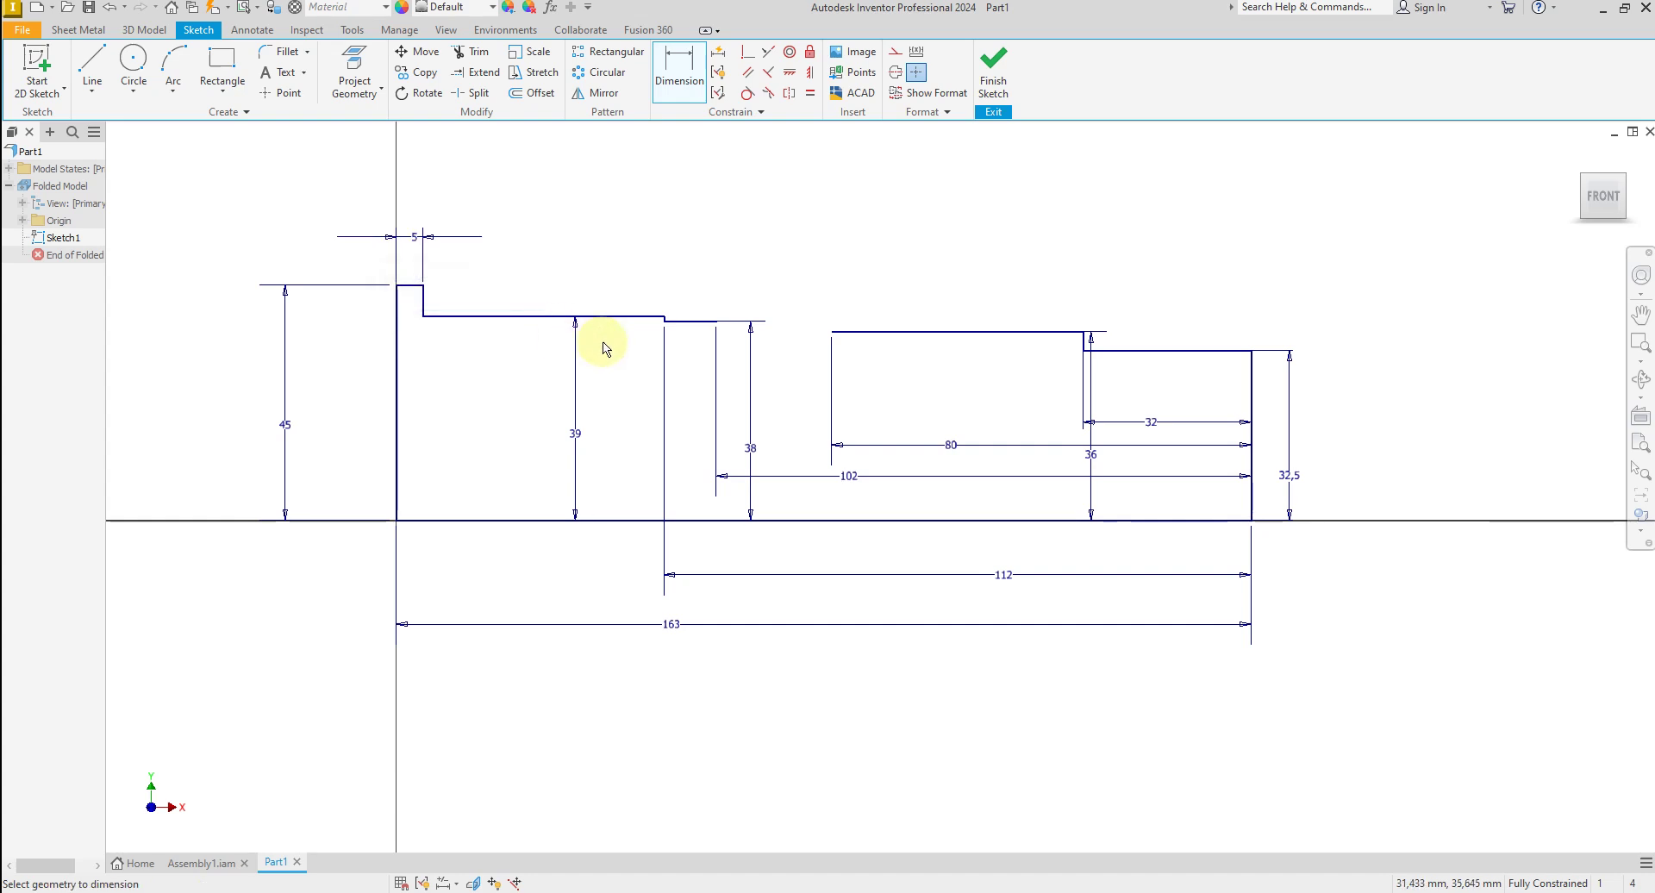
End dimensioning and move the 38 mm height dimension directly beneath the line it measures.
{"action": "right_click", "coordinate": [770, 382]}
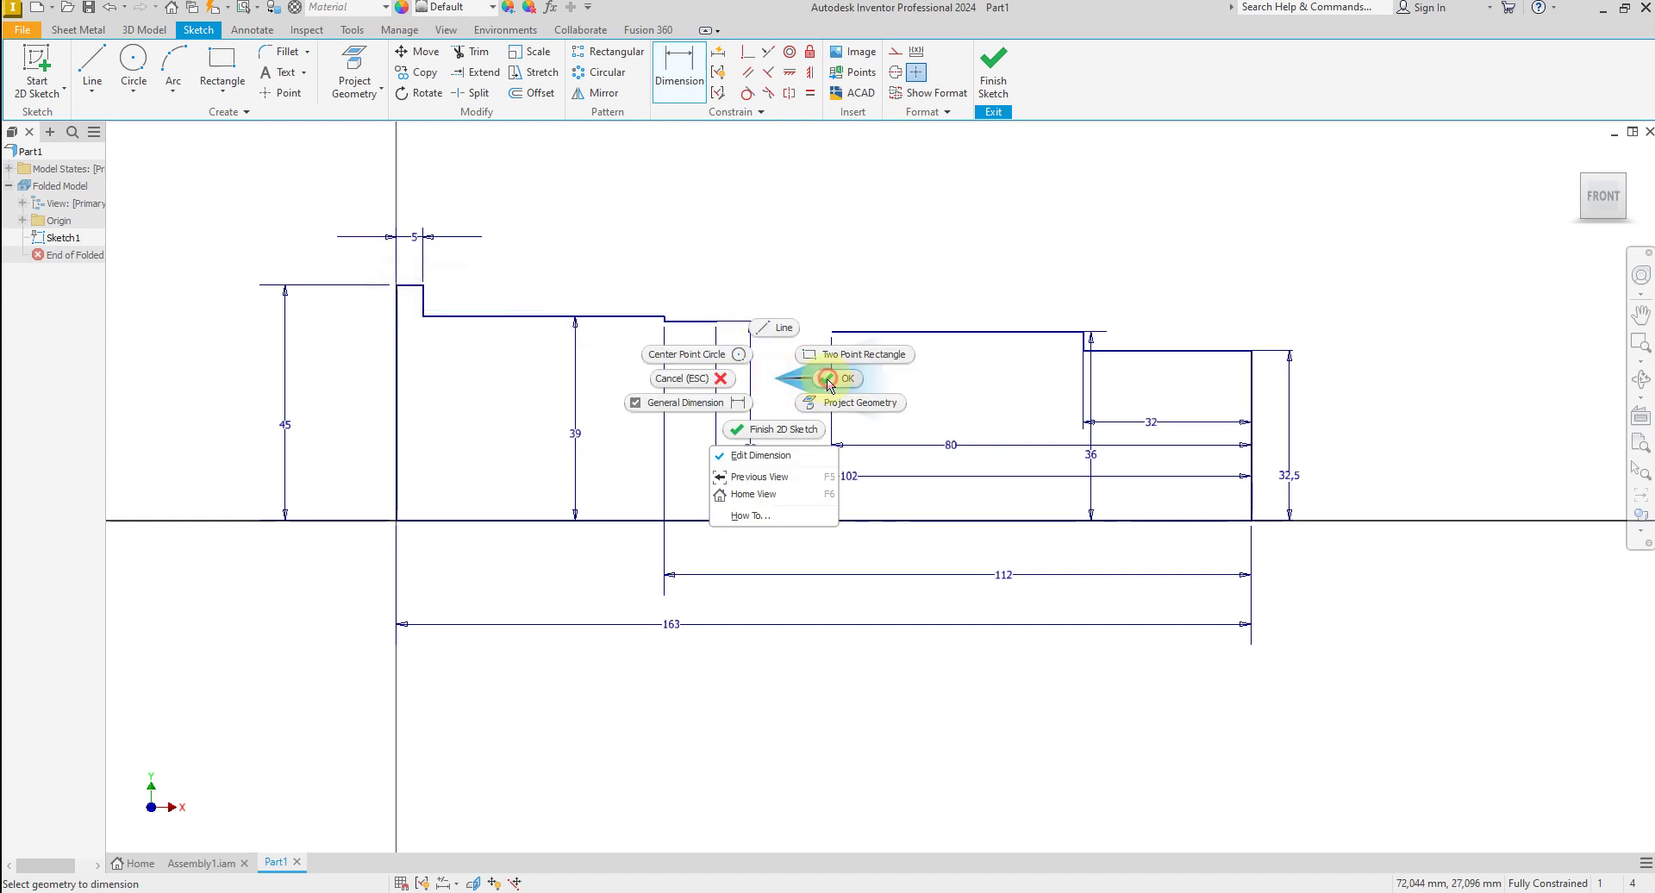
{"action": "left_click", "coordinate": [831, 372]}
{"action": "left_click_drag", "start_coordinate": [757, 451], "coordinate": [684, 454]}
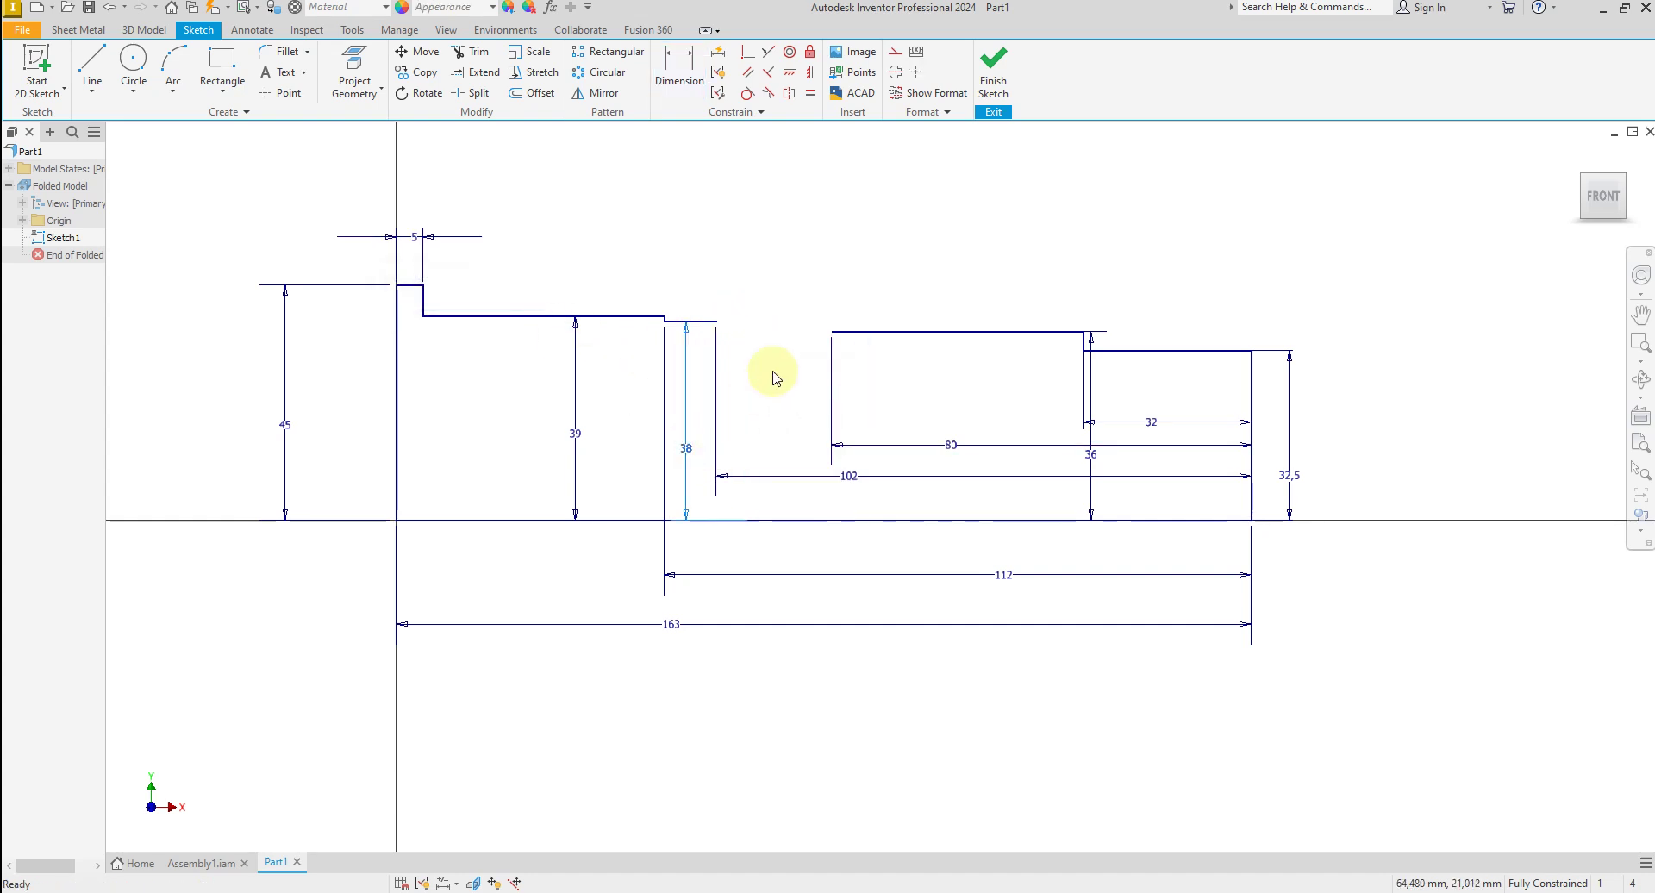
Draw a concave three-point arc of about 13.5 mm radius joining the open ends of the left and right outlines.
{"action": "left_click", "coordinate": [176, 72]}
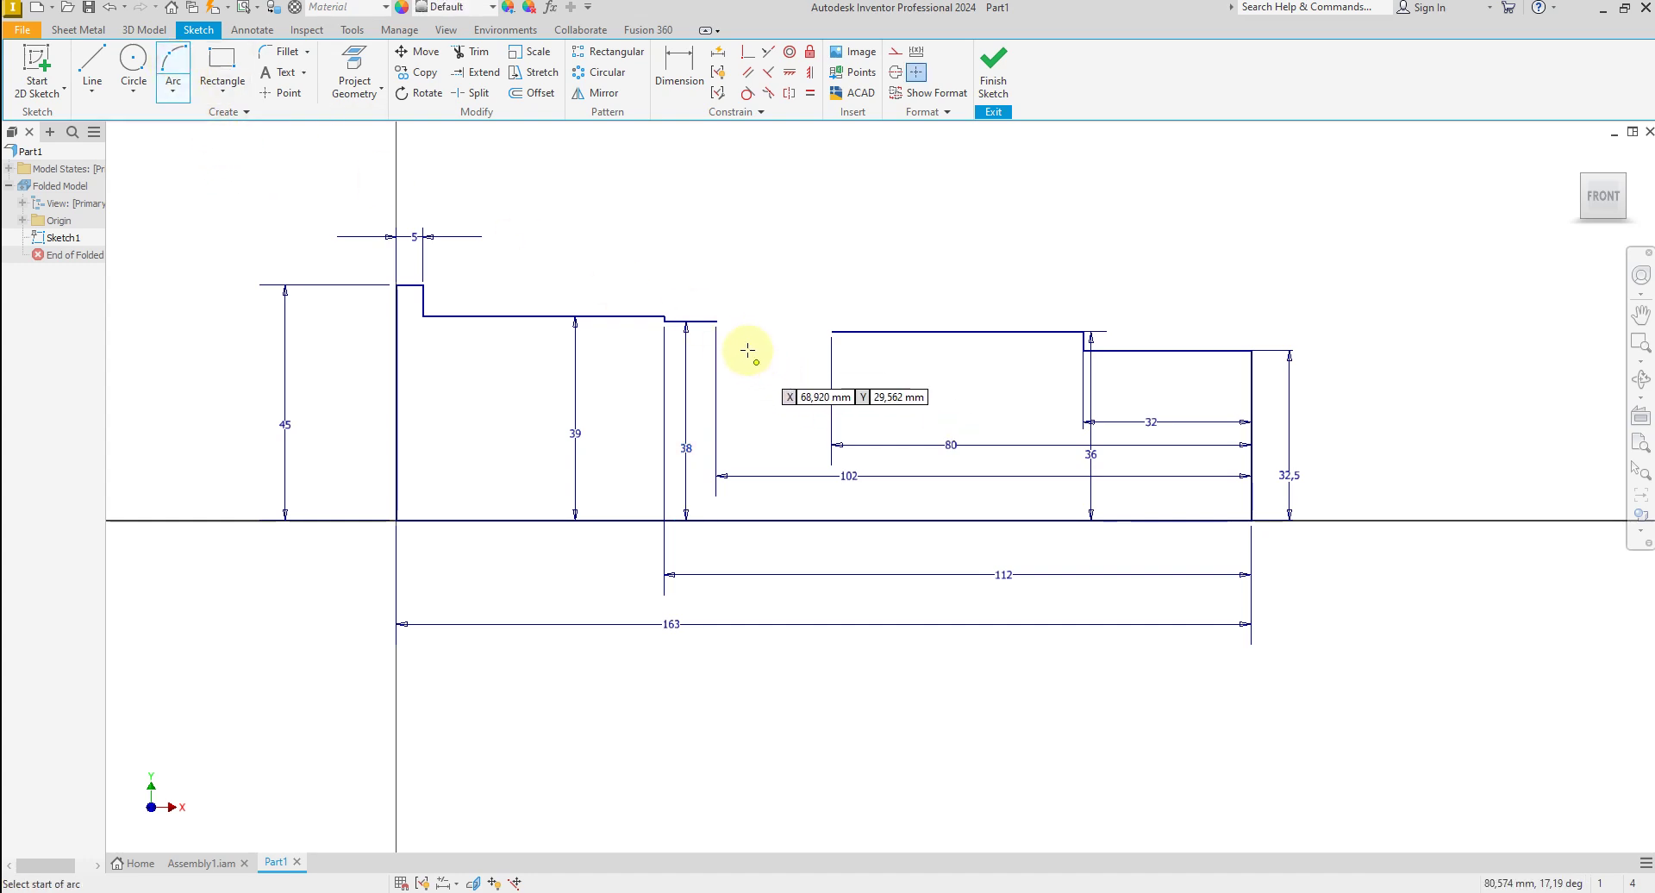
{"action": "left_click", "coordinate": [715, 321]}
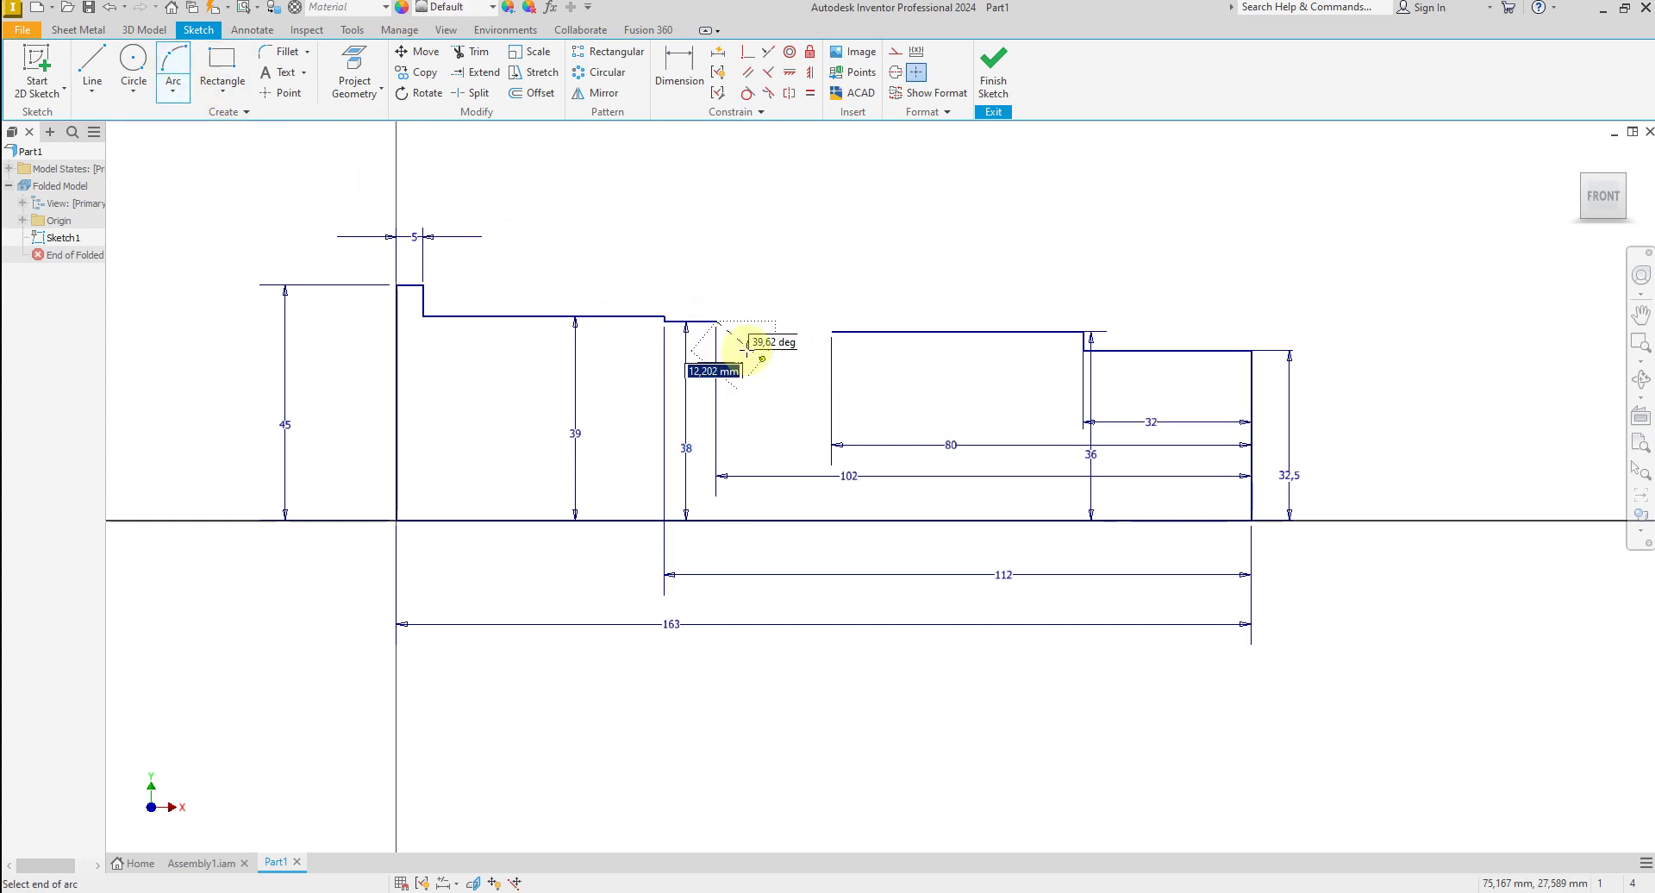
{"action": "left_click", "coordinate": [830, 330]}
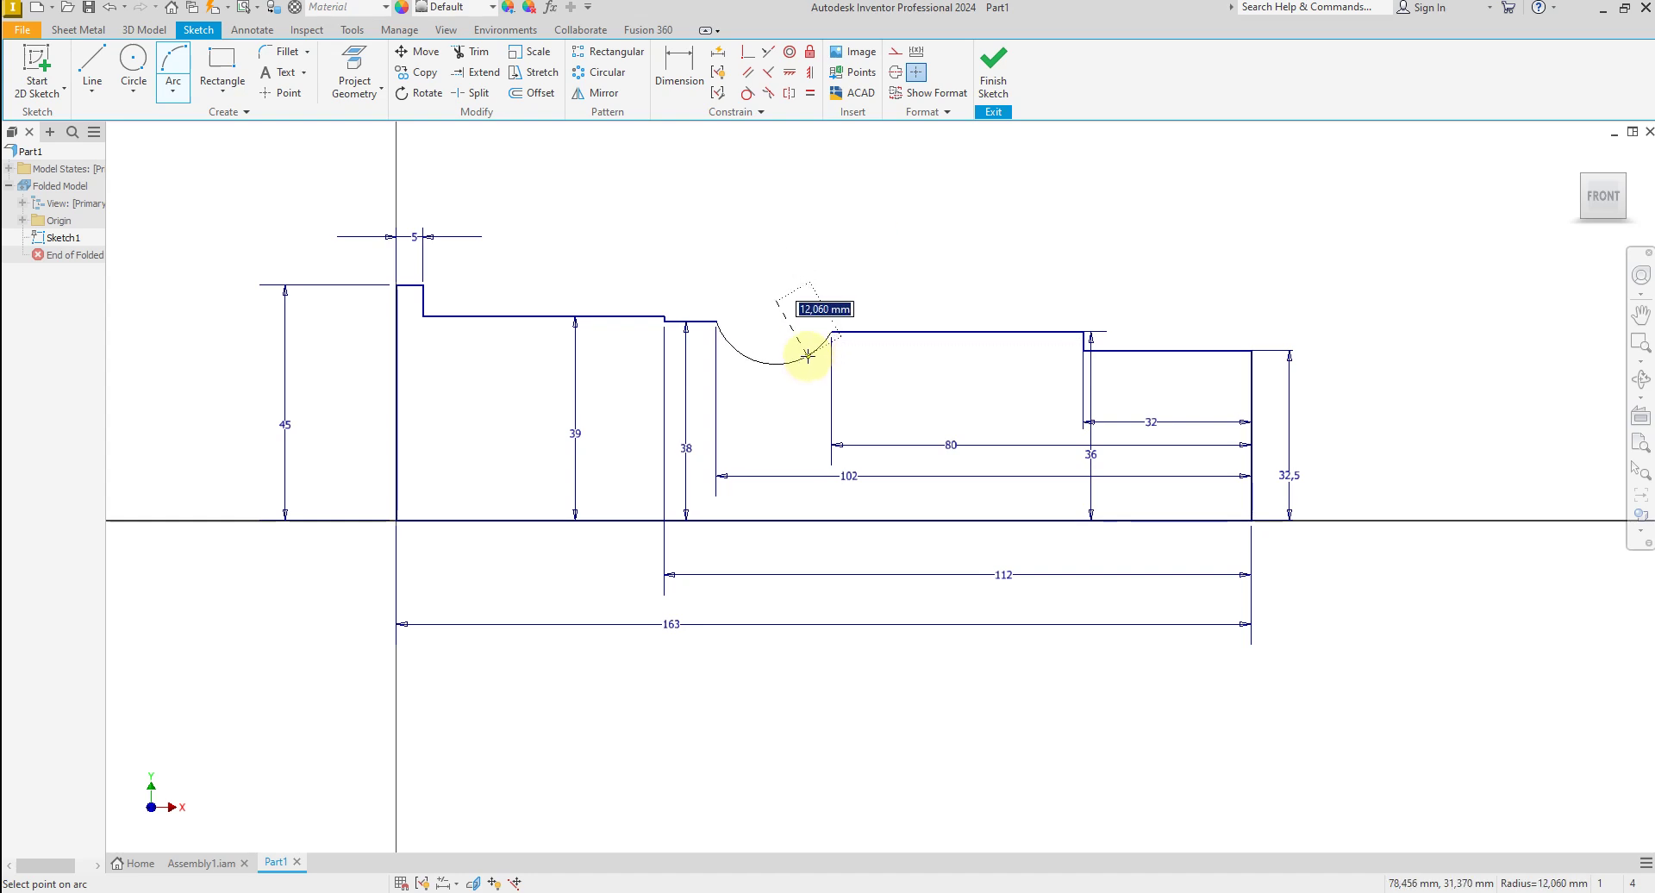
{"action": "left_click", "coordinate": [806, 352]}
{"action": "right_click", "coordinate": [845, 254]}
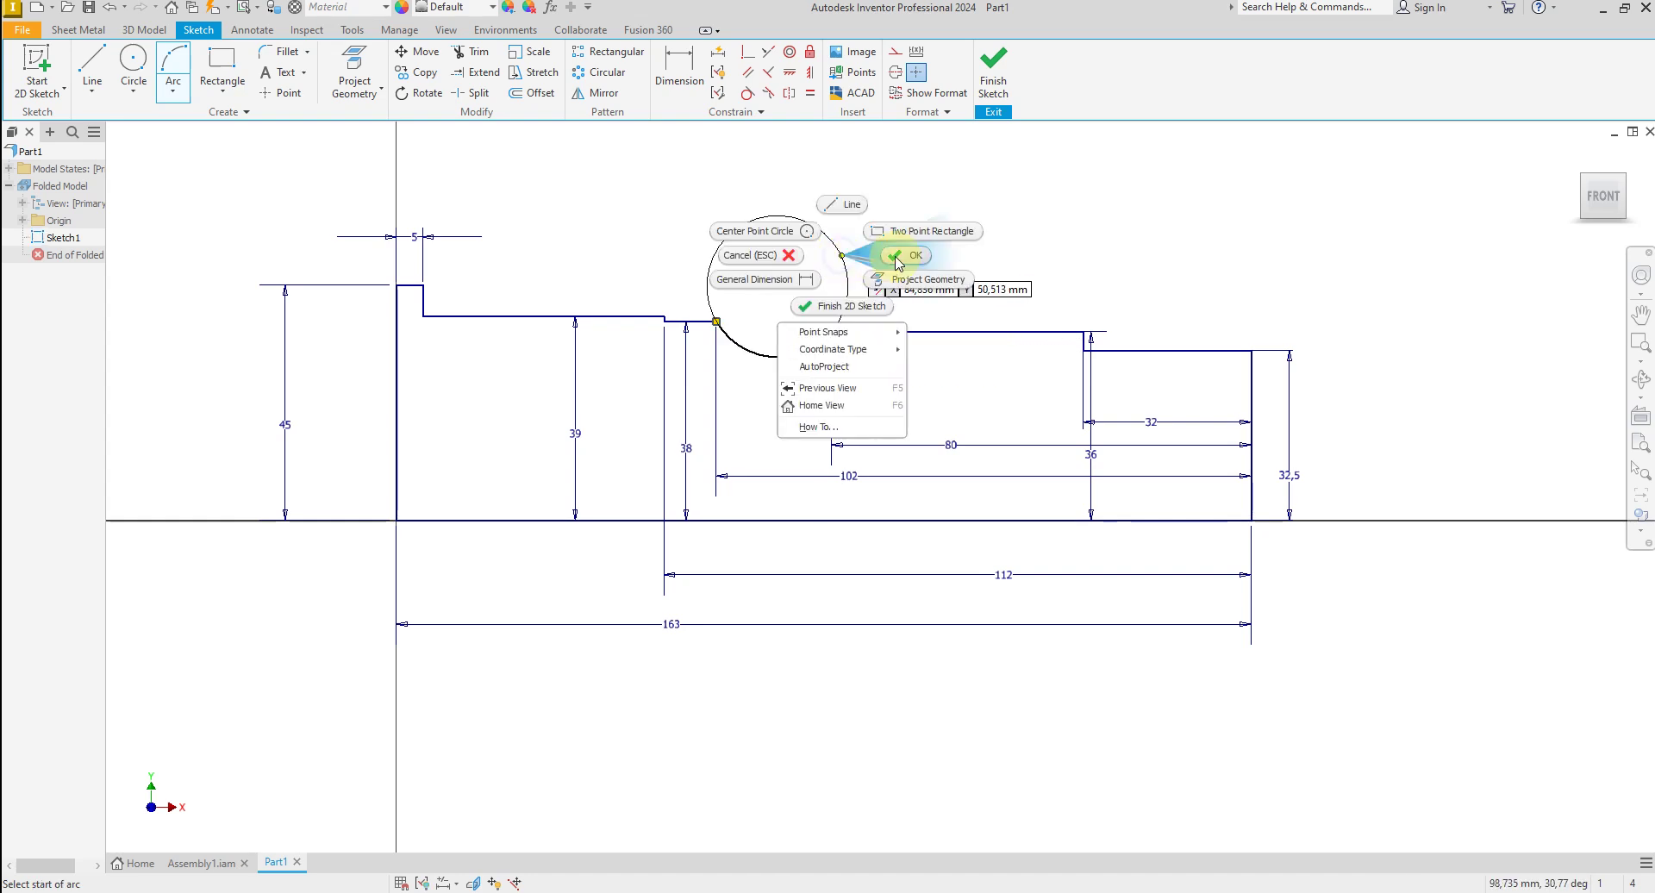
{"action": "left_click", "coordinate": [896, 261]}
Dimension the concave arc's radius as 12.5 mm and end dimensioning.
{"action": "left_click", "coordinate": [679, 69]}
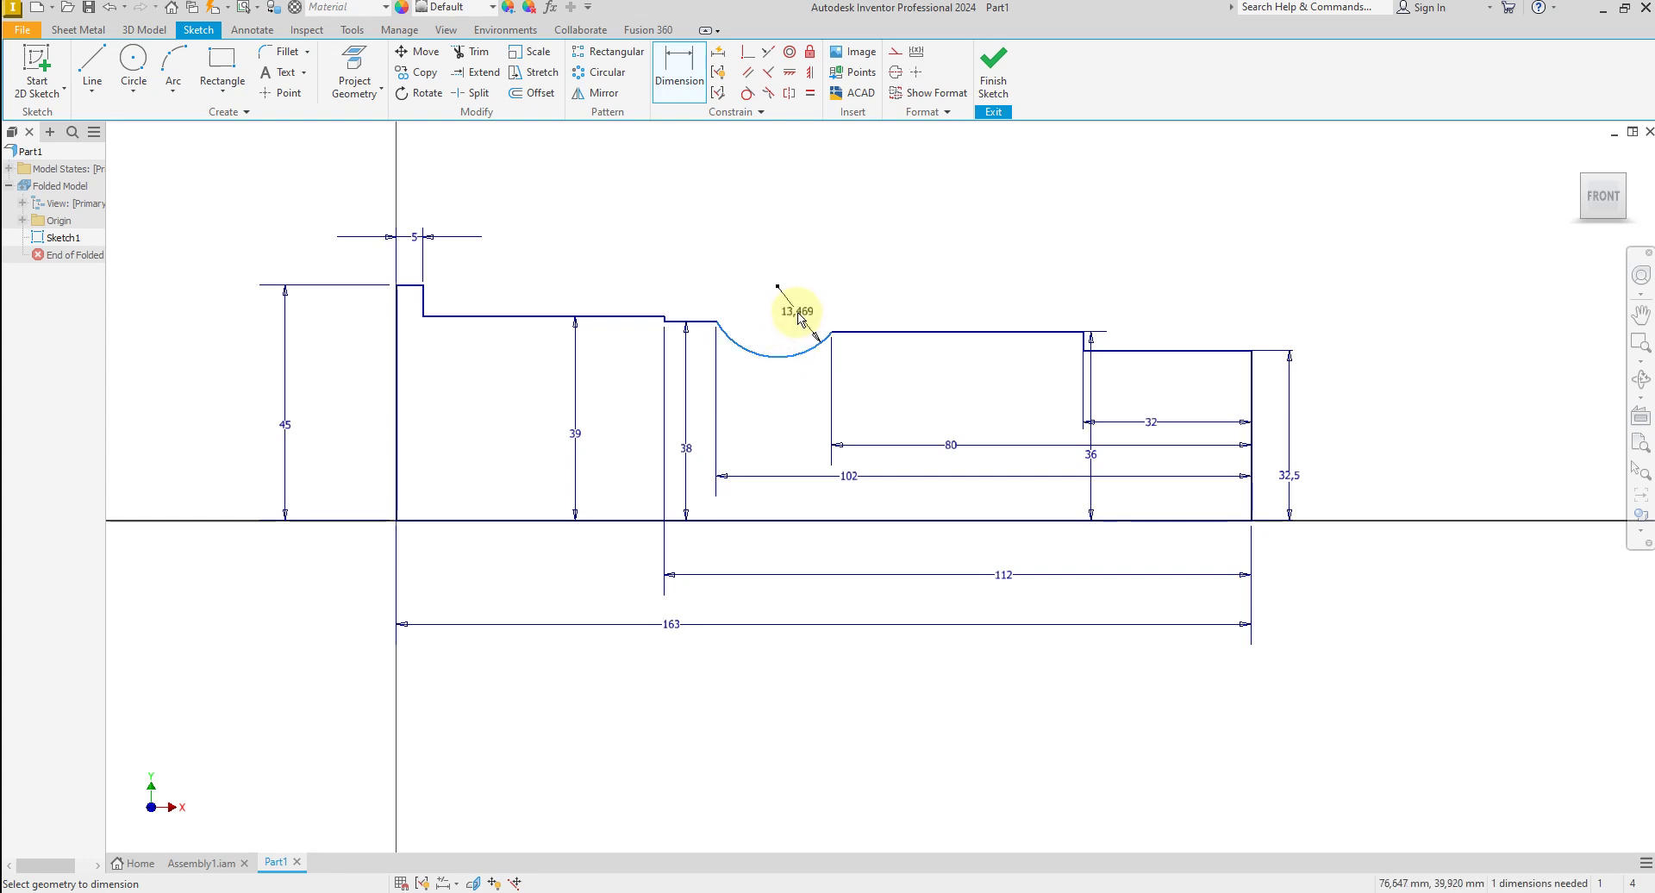
{"action": "left_click", "coordinate": [782, 323]}
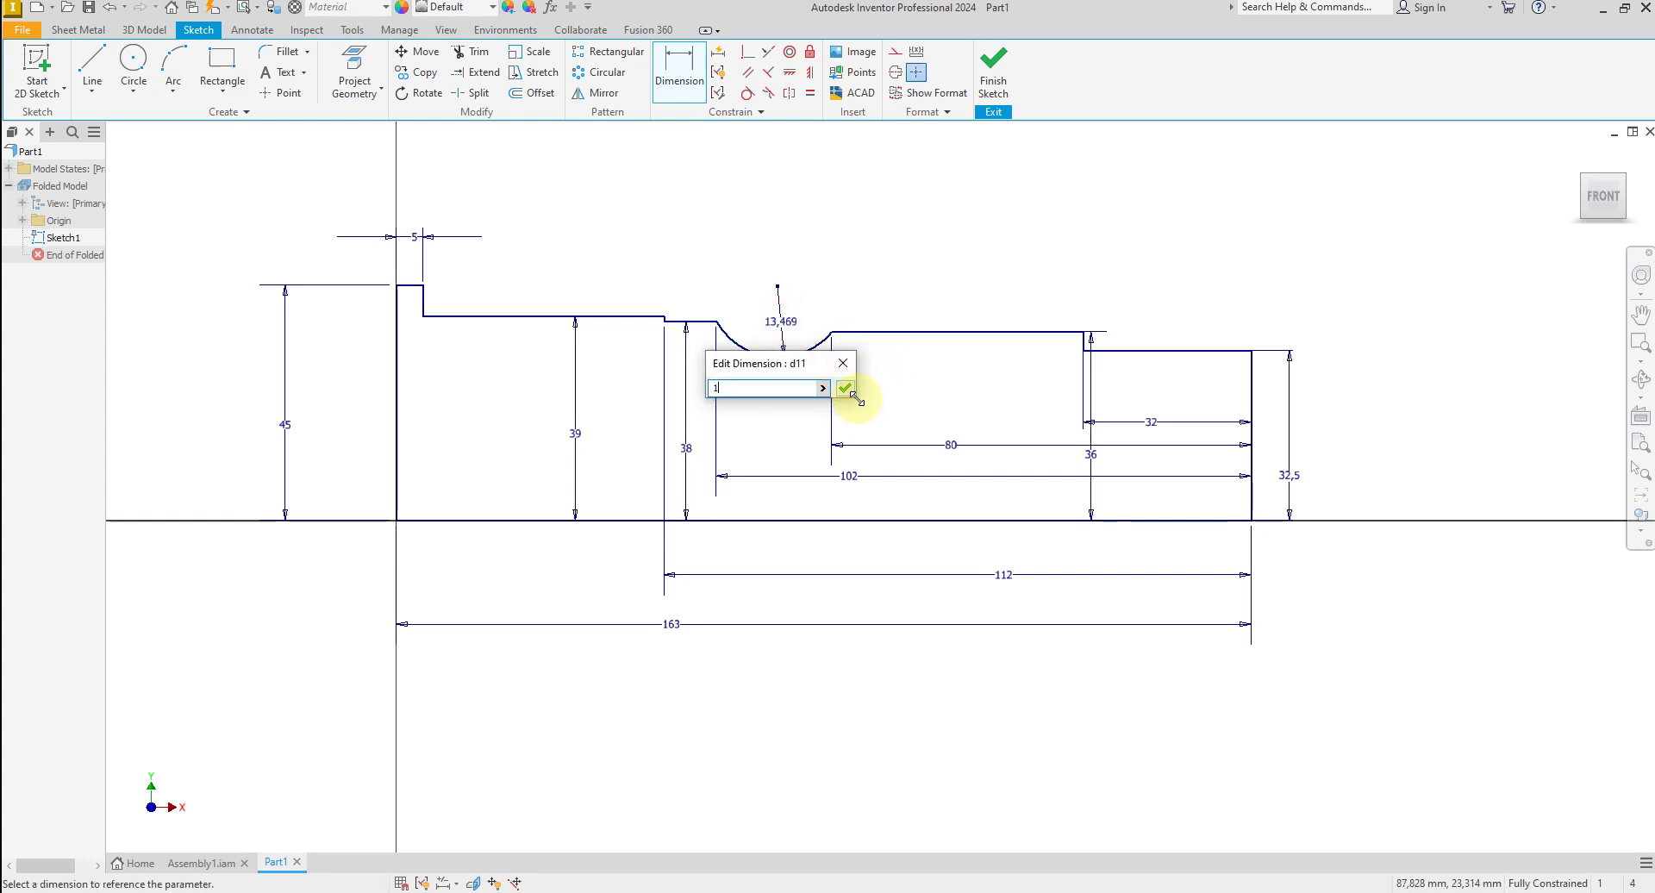
{"action": "type", "text": "12.5"}
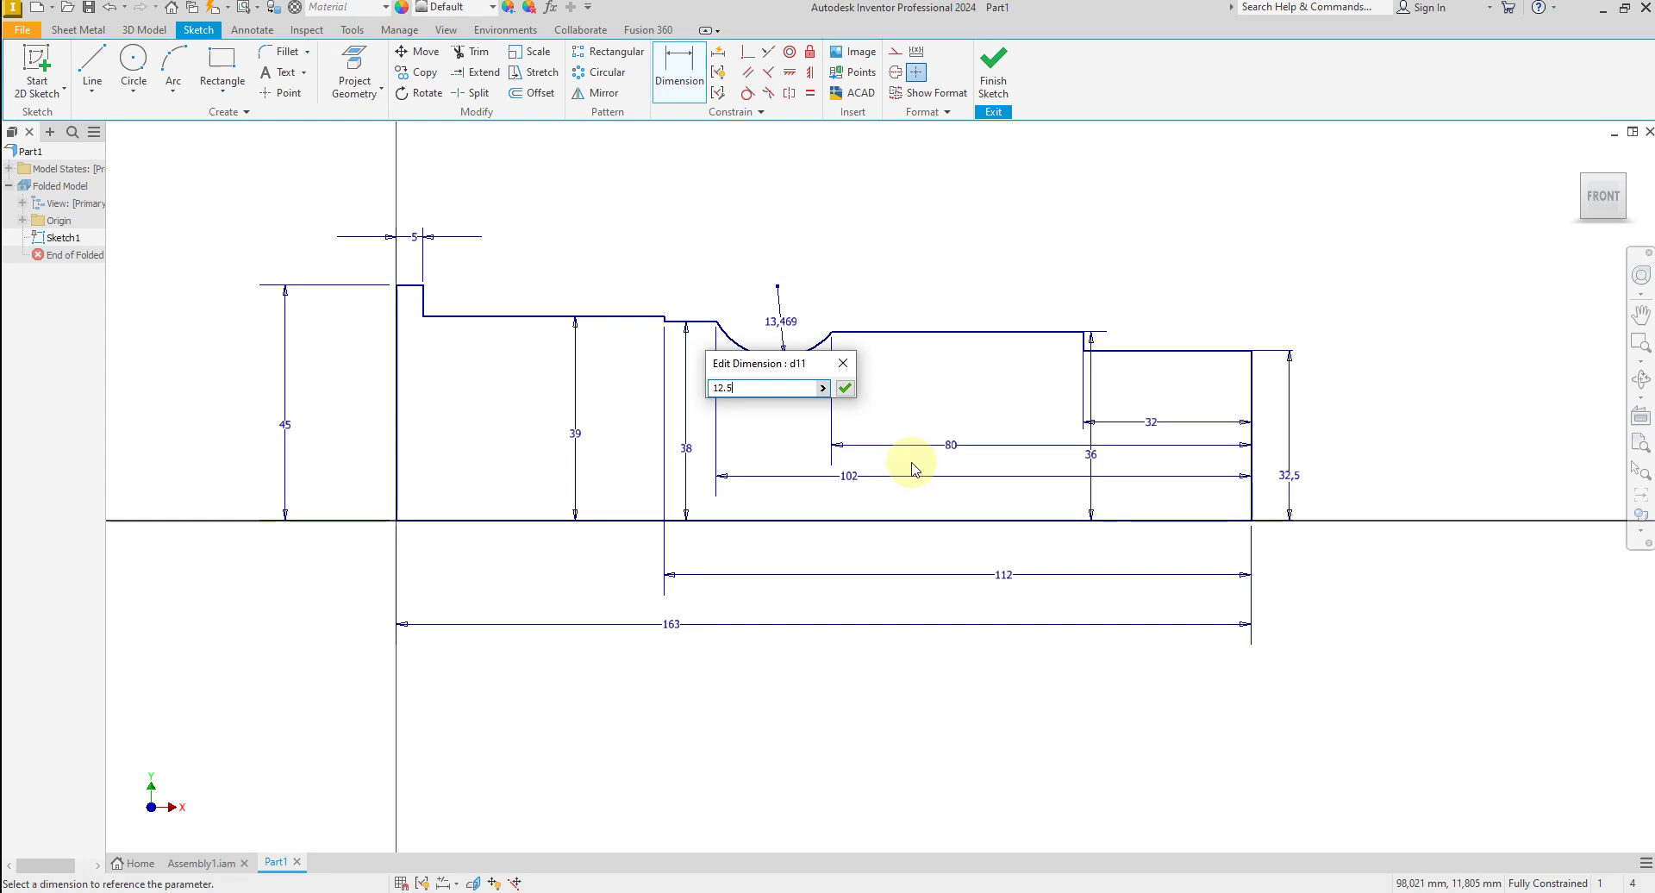
{"action": "left_click", "coordinate": [851, 390]}
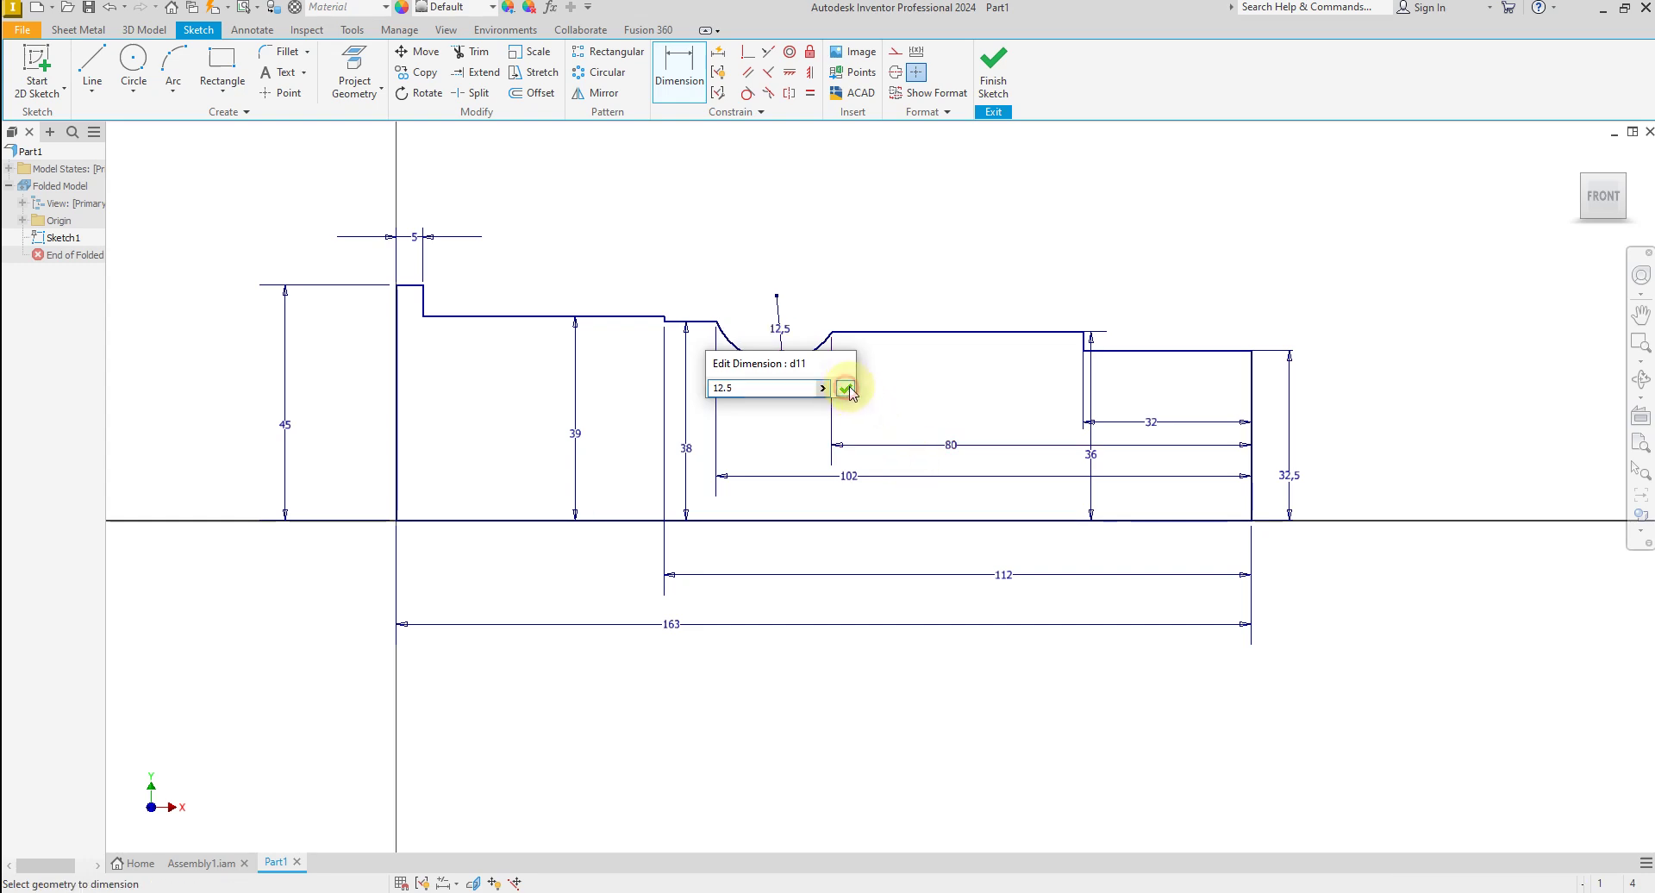
{"action": "right_click", "coordinate": [862, 250]}
{"action": "left_click", "coordinate": [897, 244]}
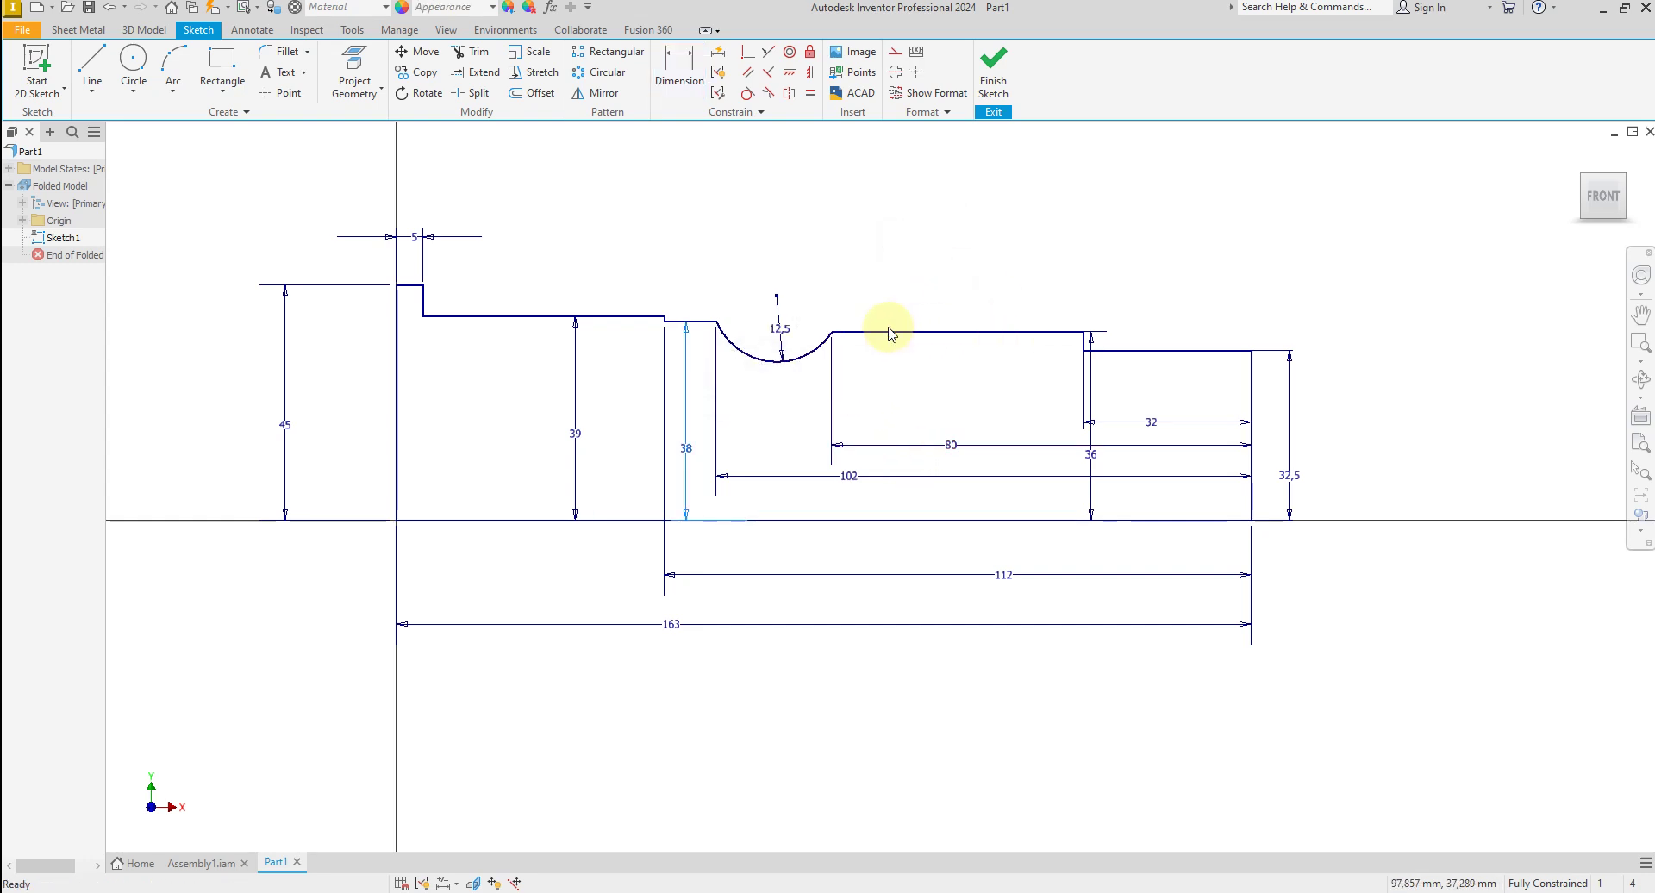
{"action": "scroll", "coordinate": [924, 340], "scroll_direction": "down", "scroll_amount": 3}
{"action": "scroll", "coordinate": [1099, 461], "scroll_direction": "up", "scroll_amount": 3}
{"action": "scroll", "coordinate": [1100, 447], "scroll_direction": "down", "scroll_amount": 2}
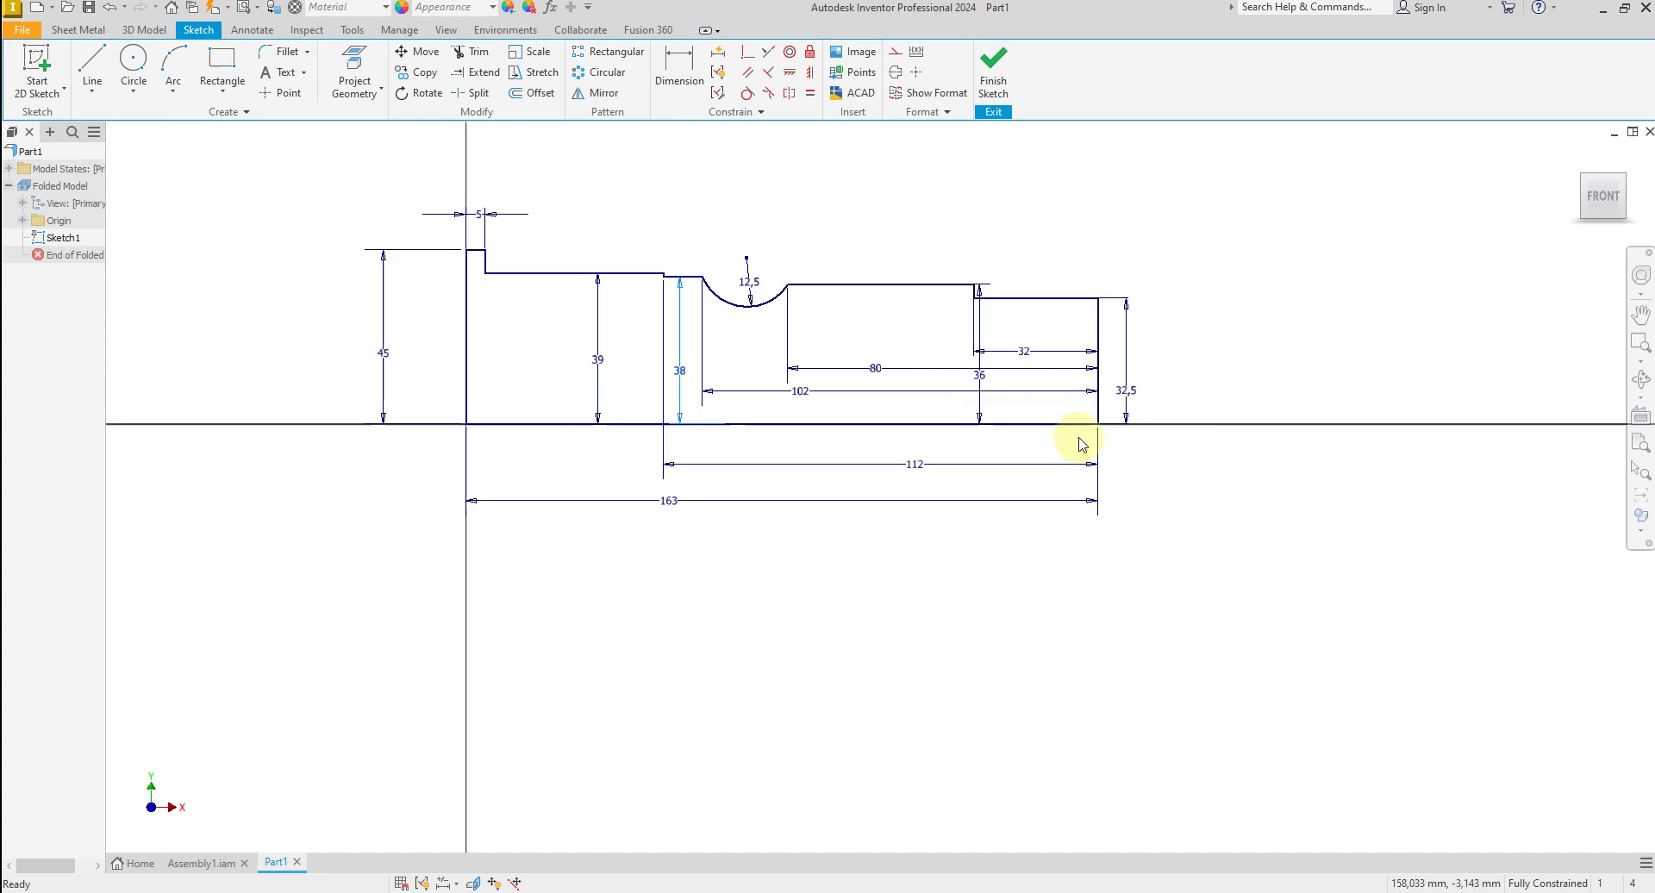
Draw a horizontal line about 6.2 mm above the profile's baseline, spanning from the left end edge to the right end edge.
{"action": "left_click", "coordinate": [89, 67]}
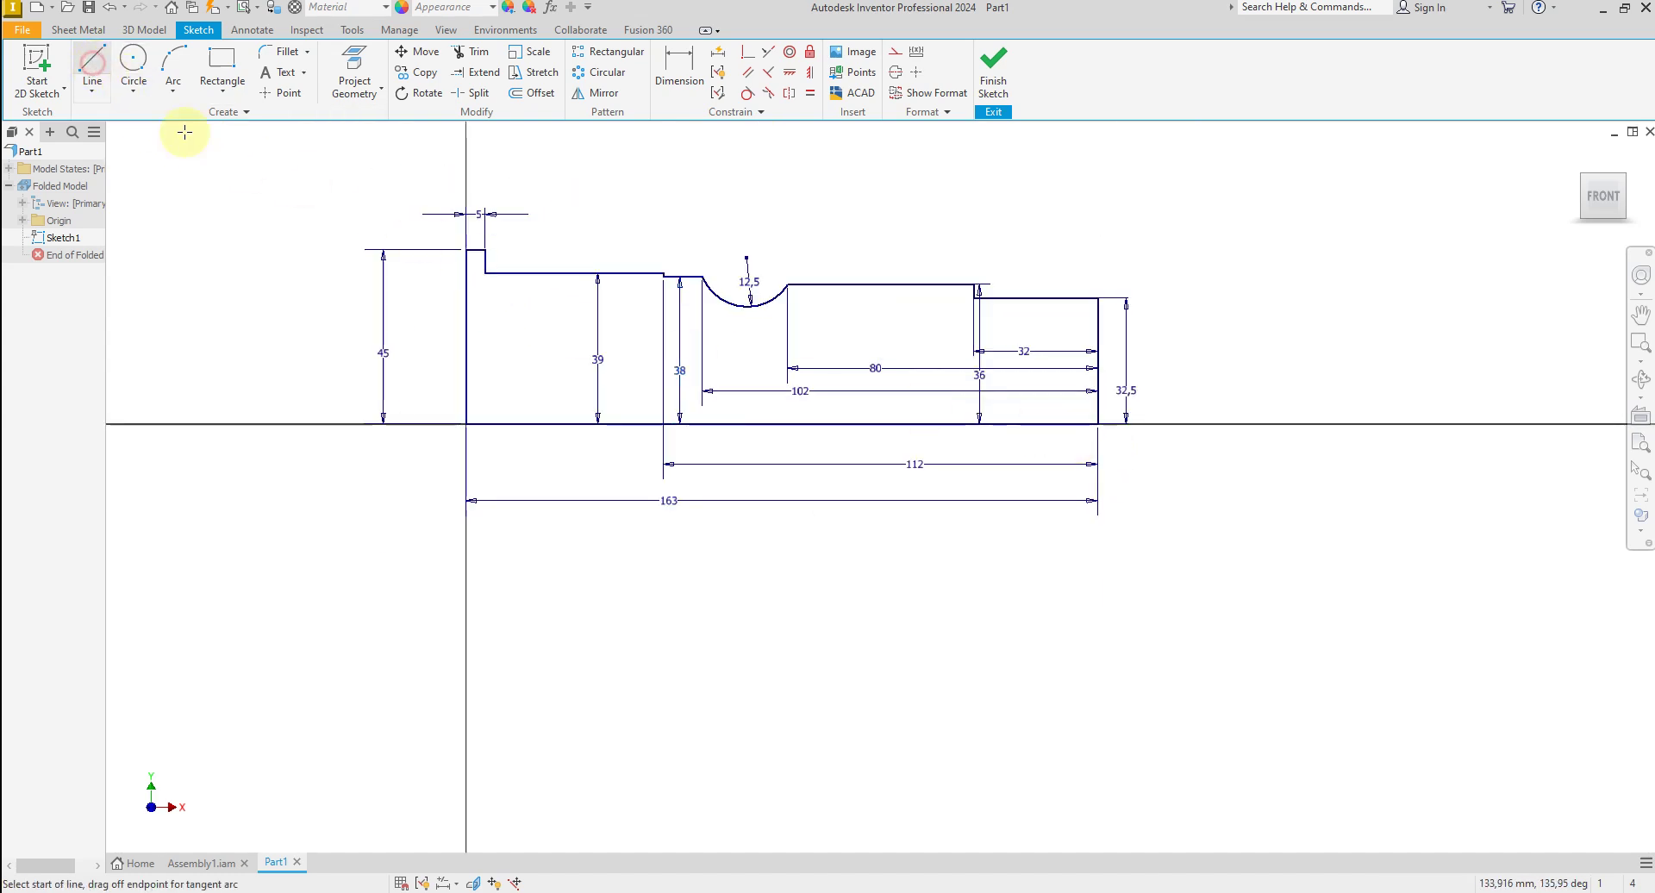
{"action": "left_click", "coordinate": [465, 399]}
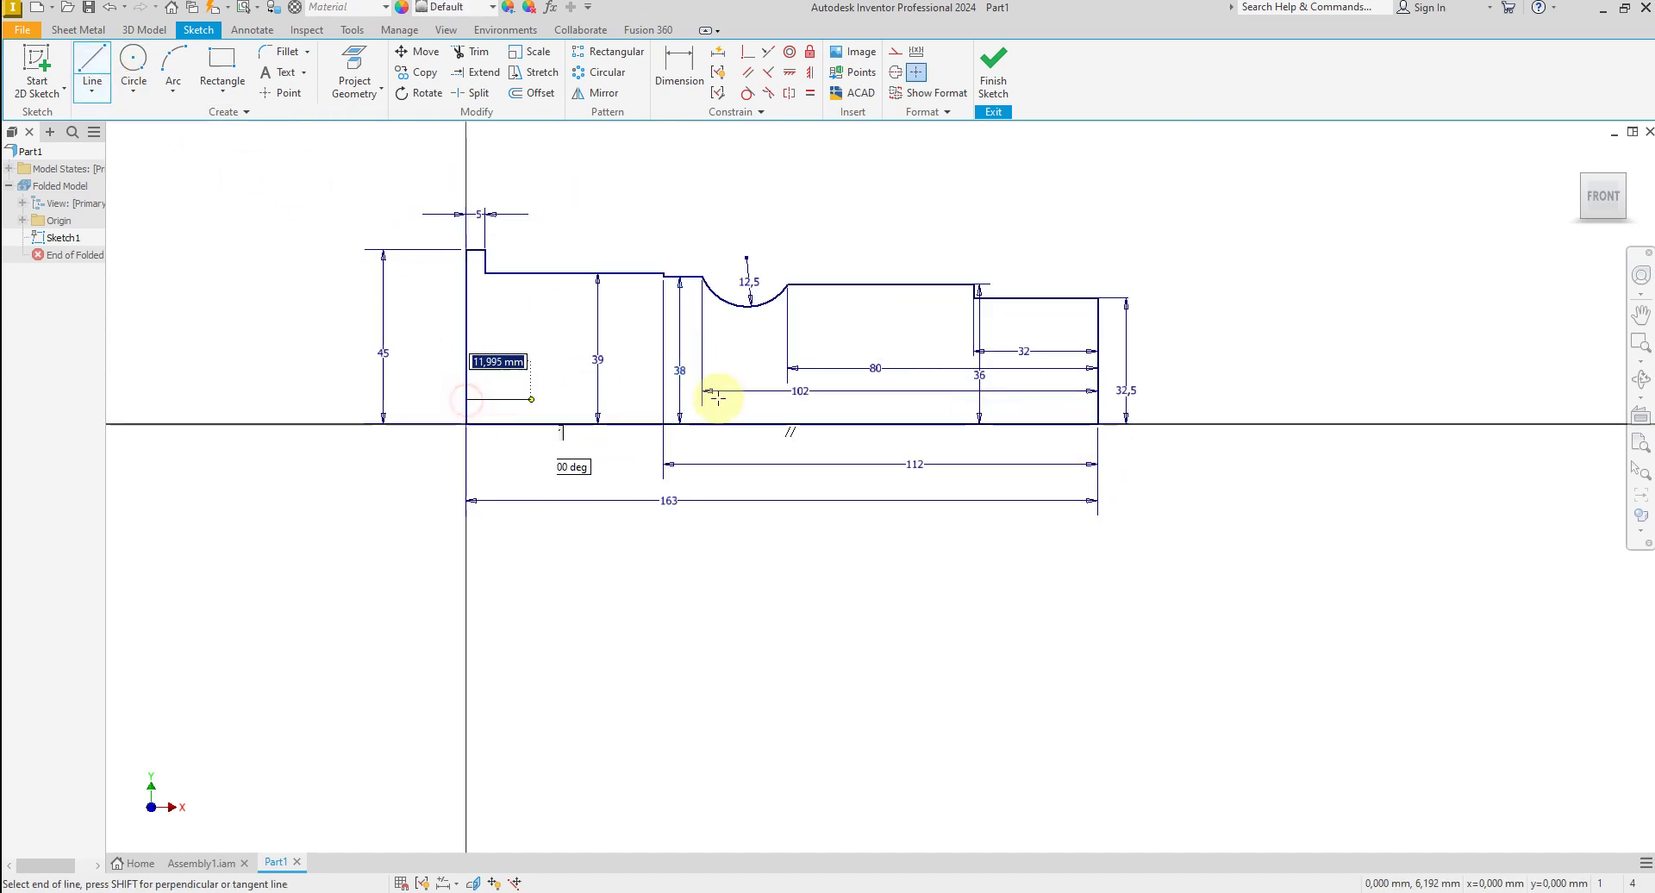
{"action": "left_click", "coordinate": [1097, 399]}
{"action": "right_click", "coordinate": [1242, 360]}
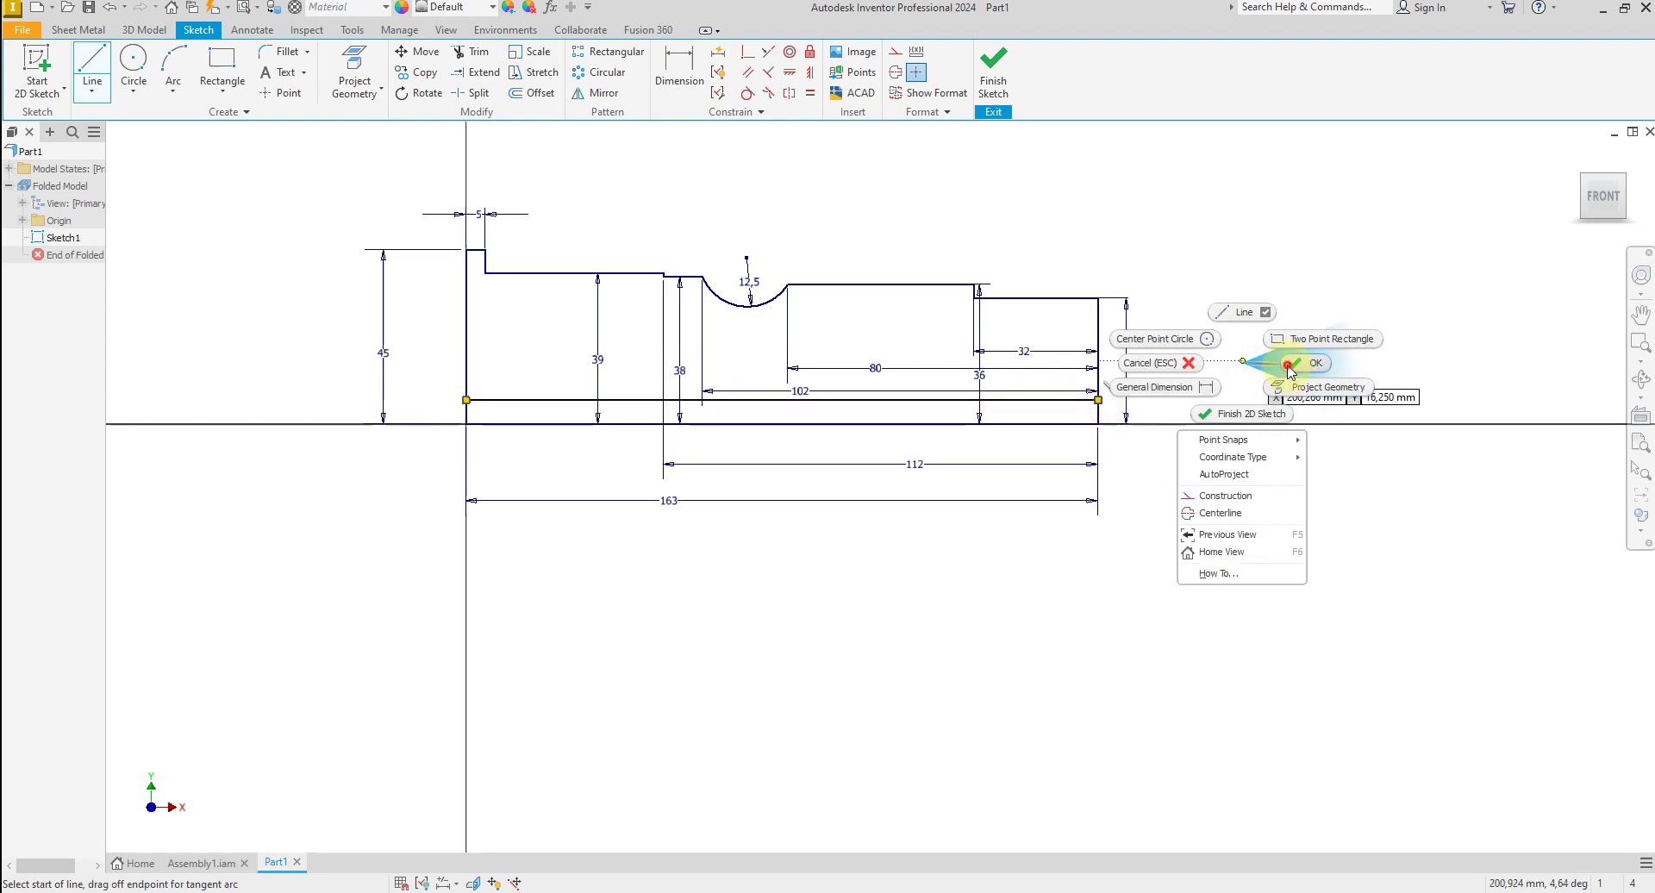
{"action": "left_click", "coordinate": [1290, 365]}
Dimension the inner horizontal line at 17.5 mm from the baseline and end dimensioning.
{"action": "left_click", "coordinate": [679, 69]}
{"action": "left_click", "coordinate": [911, 401]}
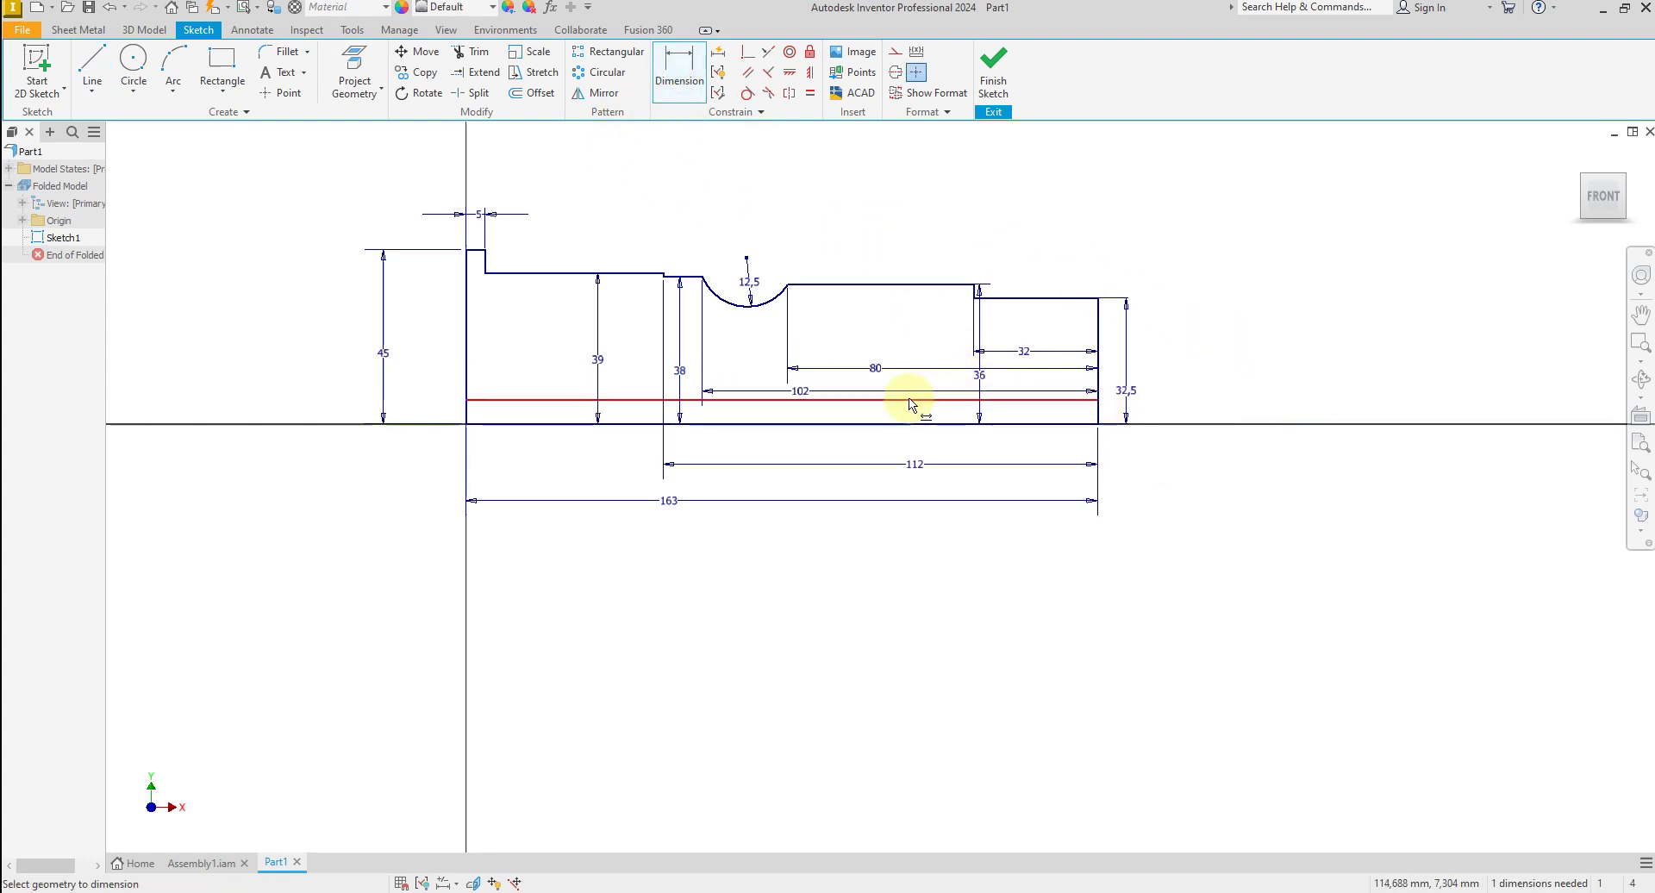
{"action": "left_click", "coordinate": [909, 424]}
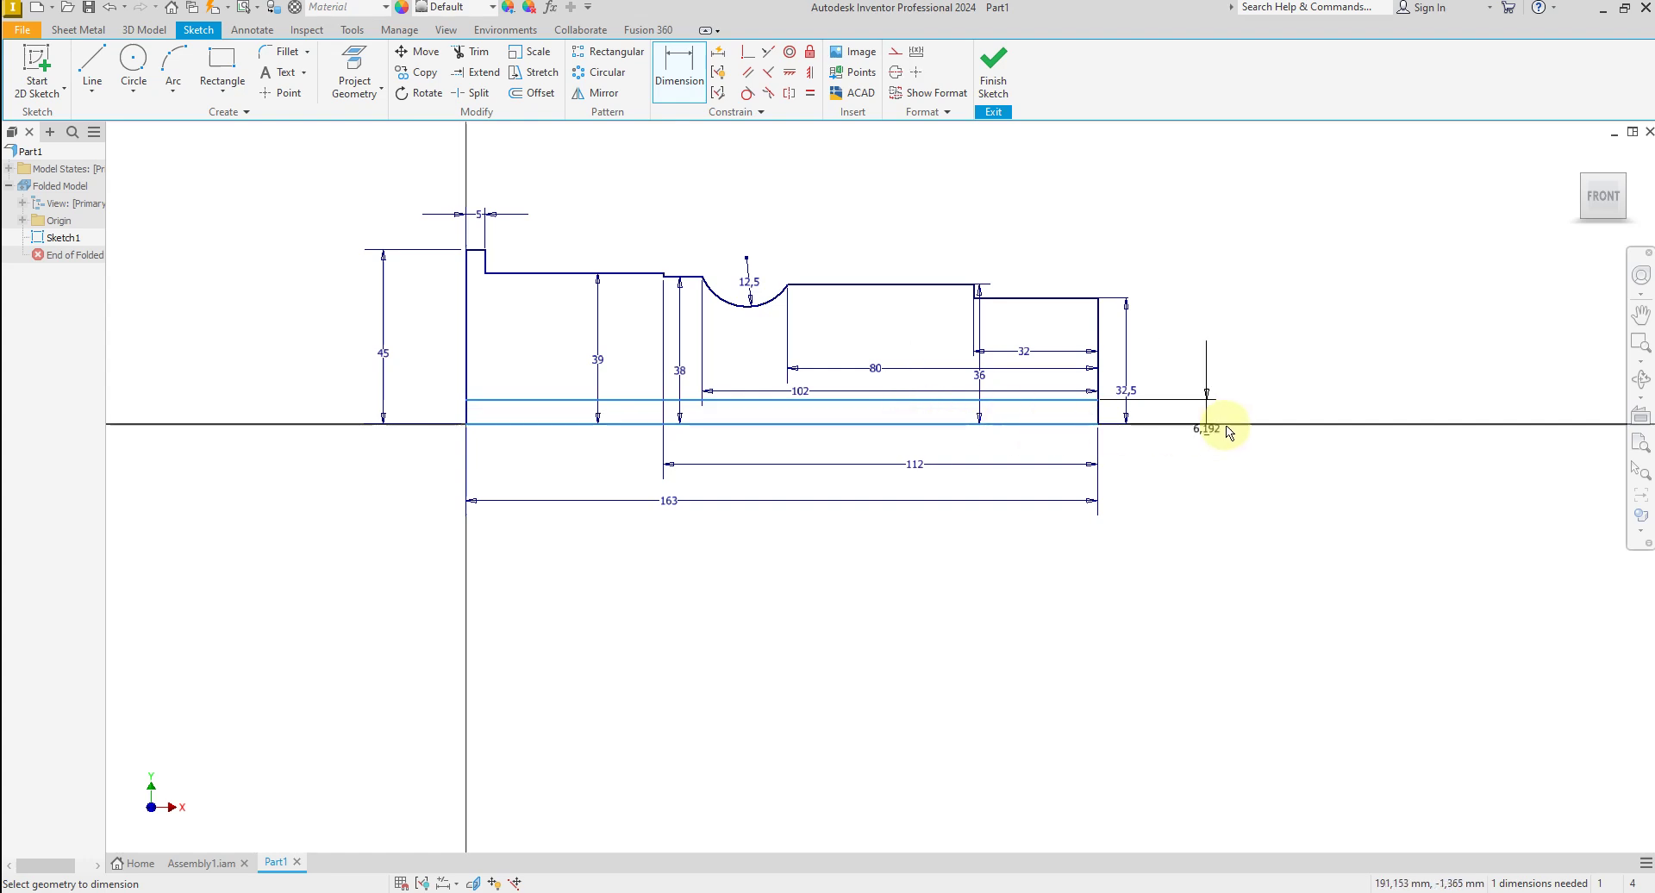
{"action": "left_click", "coordinate": [1225, 420]}
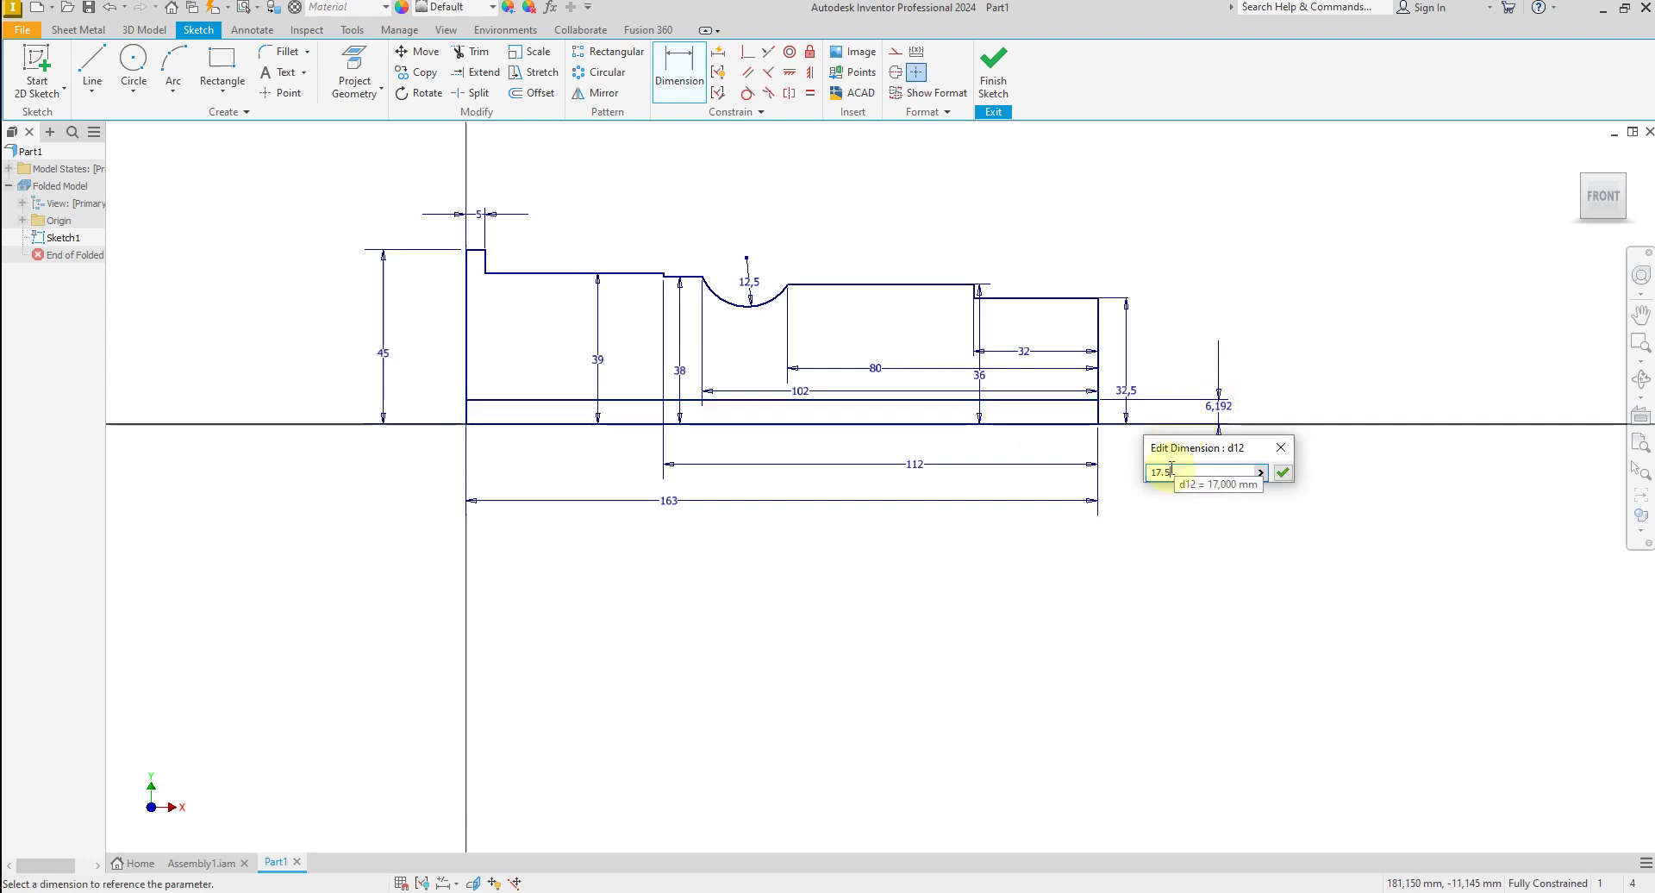
{"action": "left_click", "coordinate": [1281, 473]}
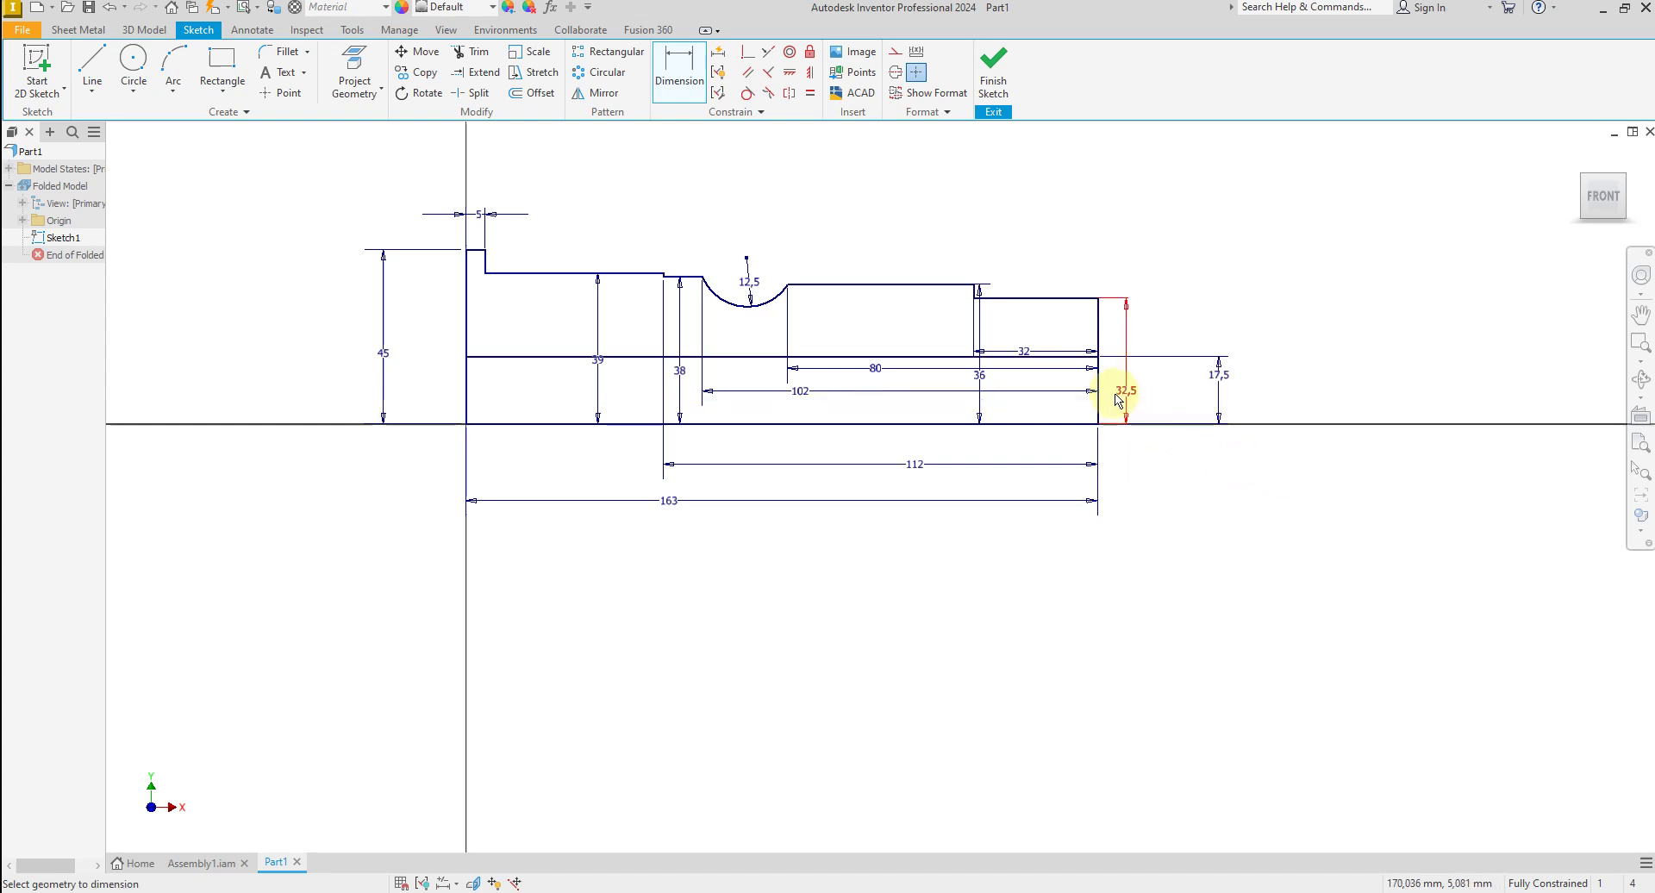
{"action": "scroll", "coordinate": [1091, 355], "scroll_direction": "up", "scroll_amount": 1}
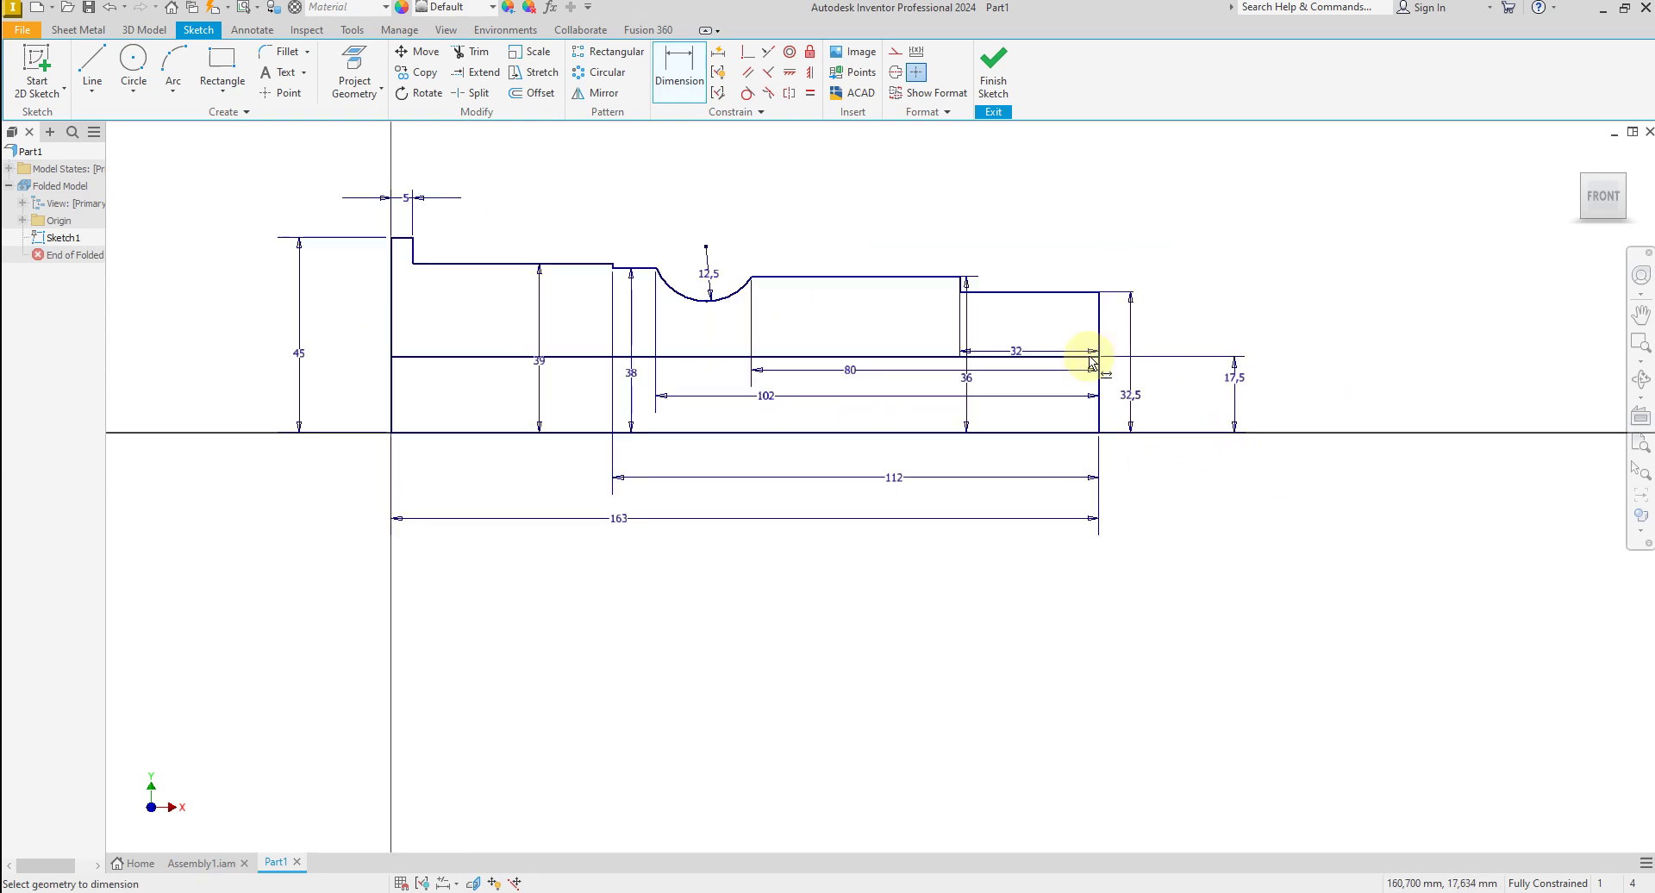
{"action": "right_click", "coordinate": [1190, 296]}
{"action": "left_click", "coordinate": [1246, 304]}
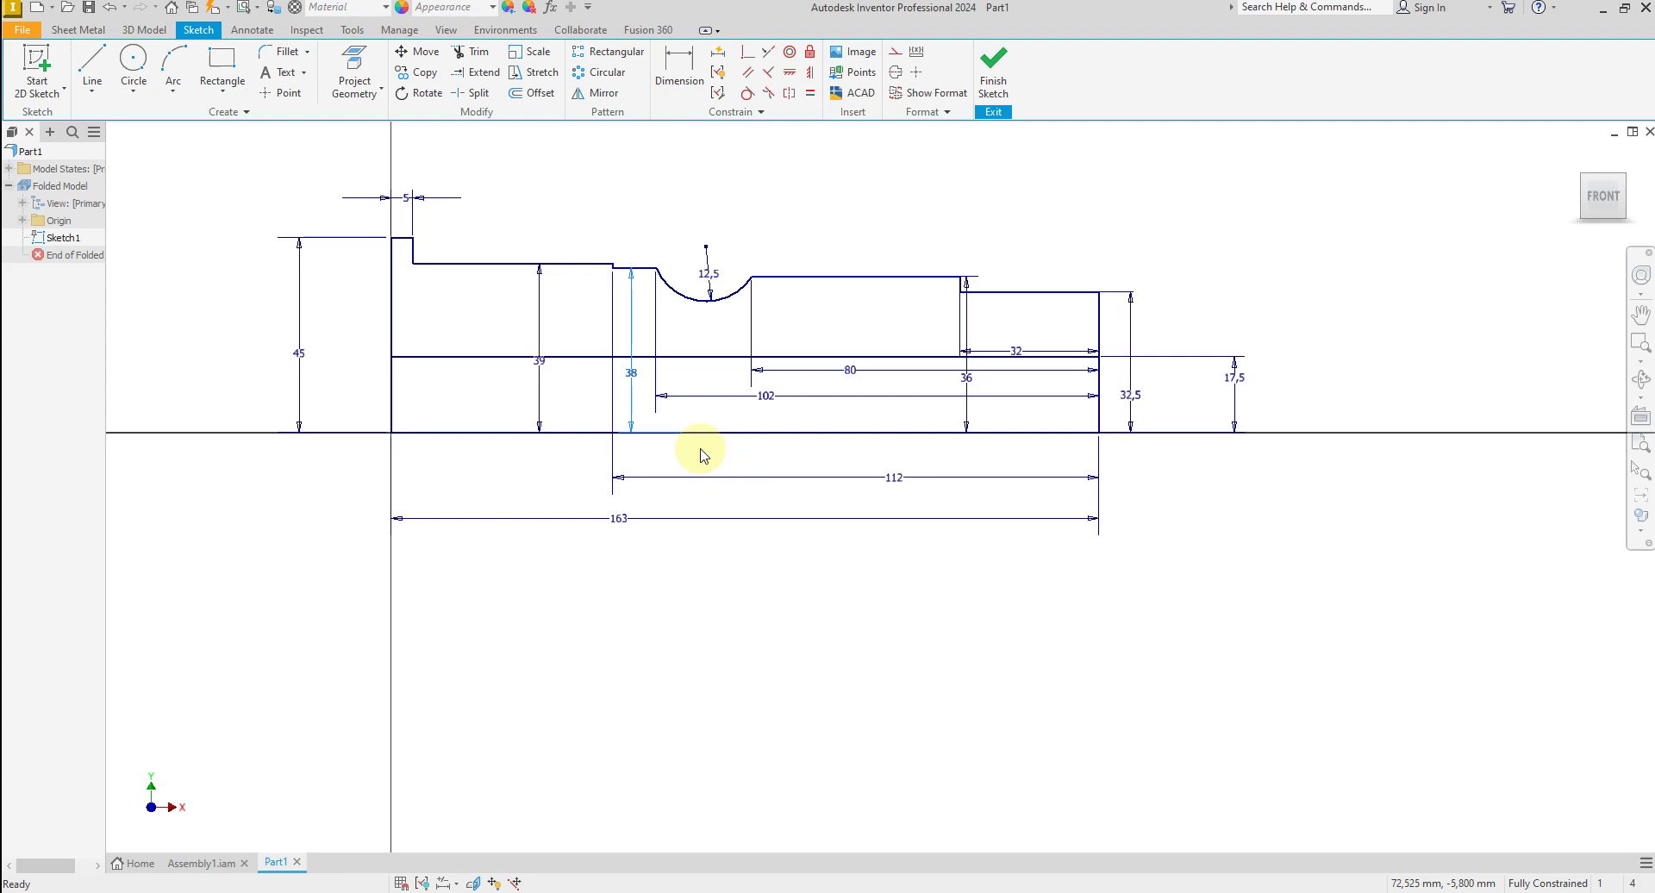
Convert the profile's baseline to a centerline and finish the sketch.
{"action": "right_click", "coordinate": [487, 439]}
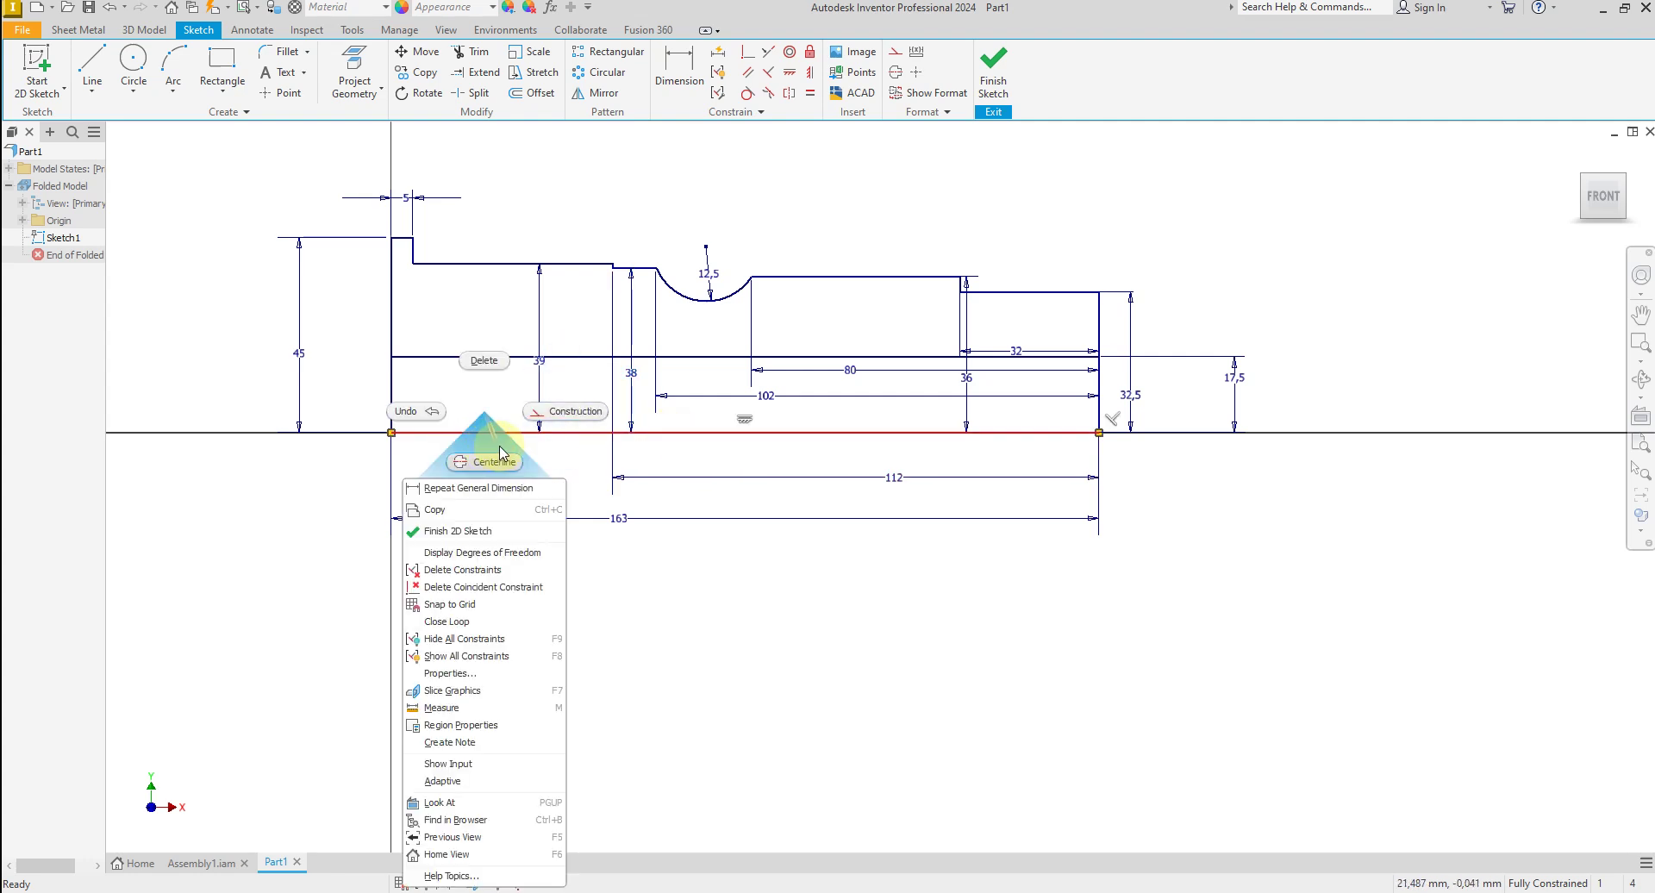
{"action": "left_click", "coordinate": [490, 462]}
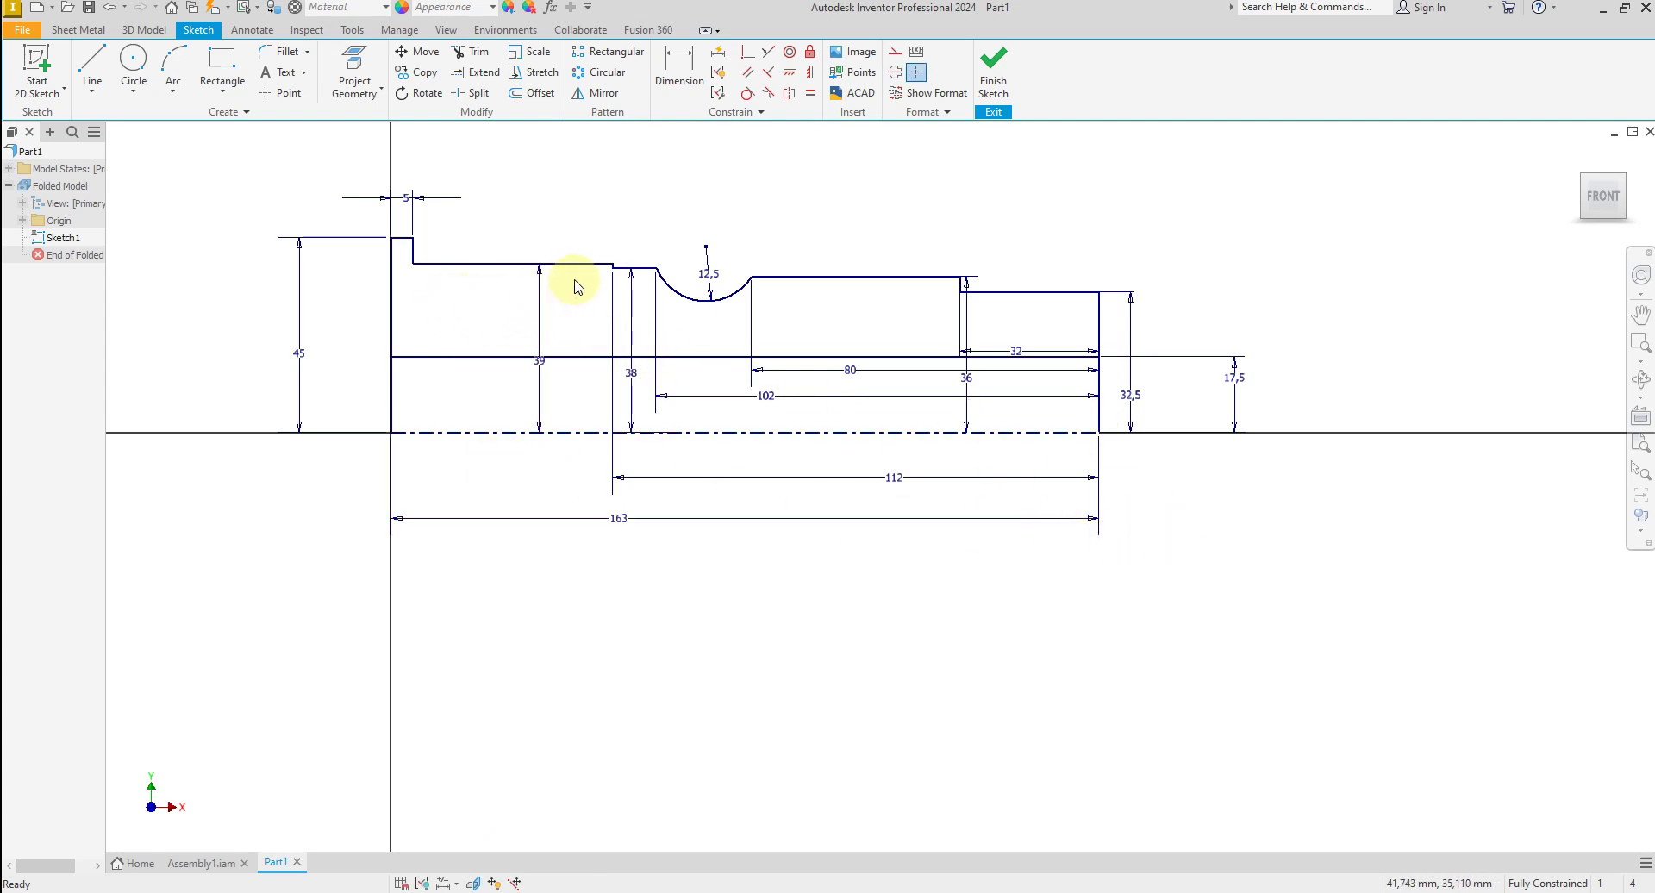
{"action": "right_click", "coordinate": [926, 213]}
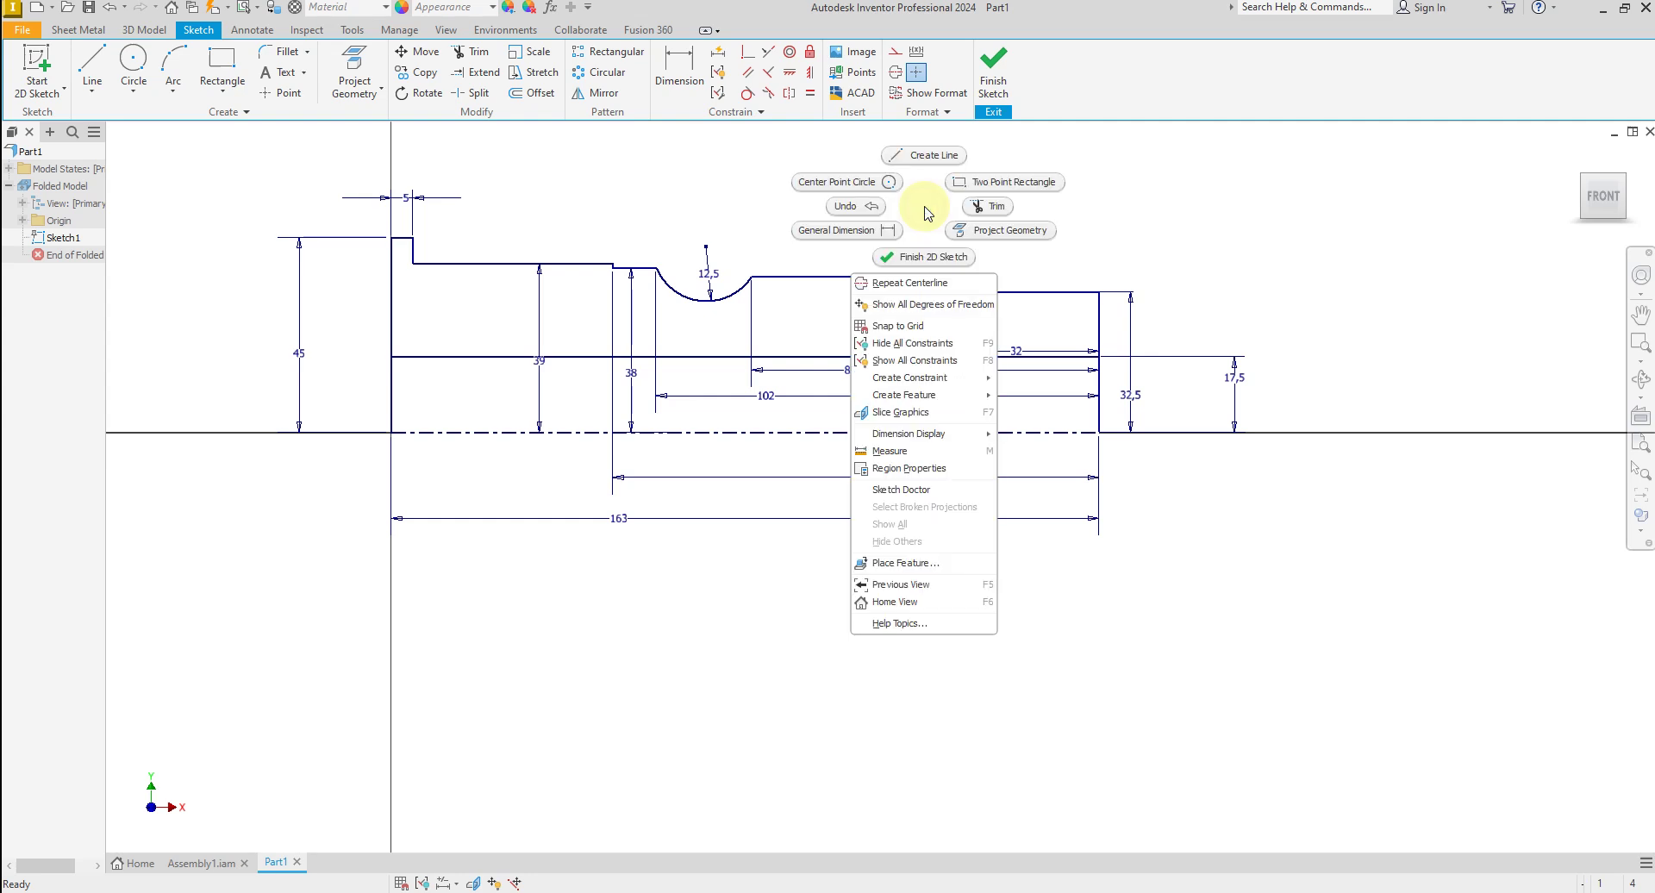
{"action": "key", "text": "Escape"}
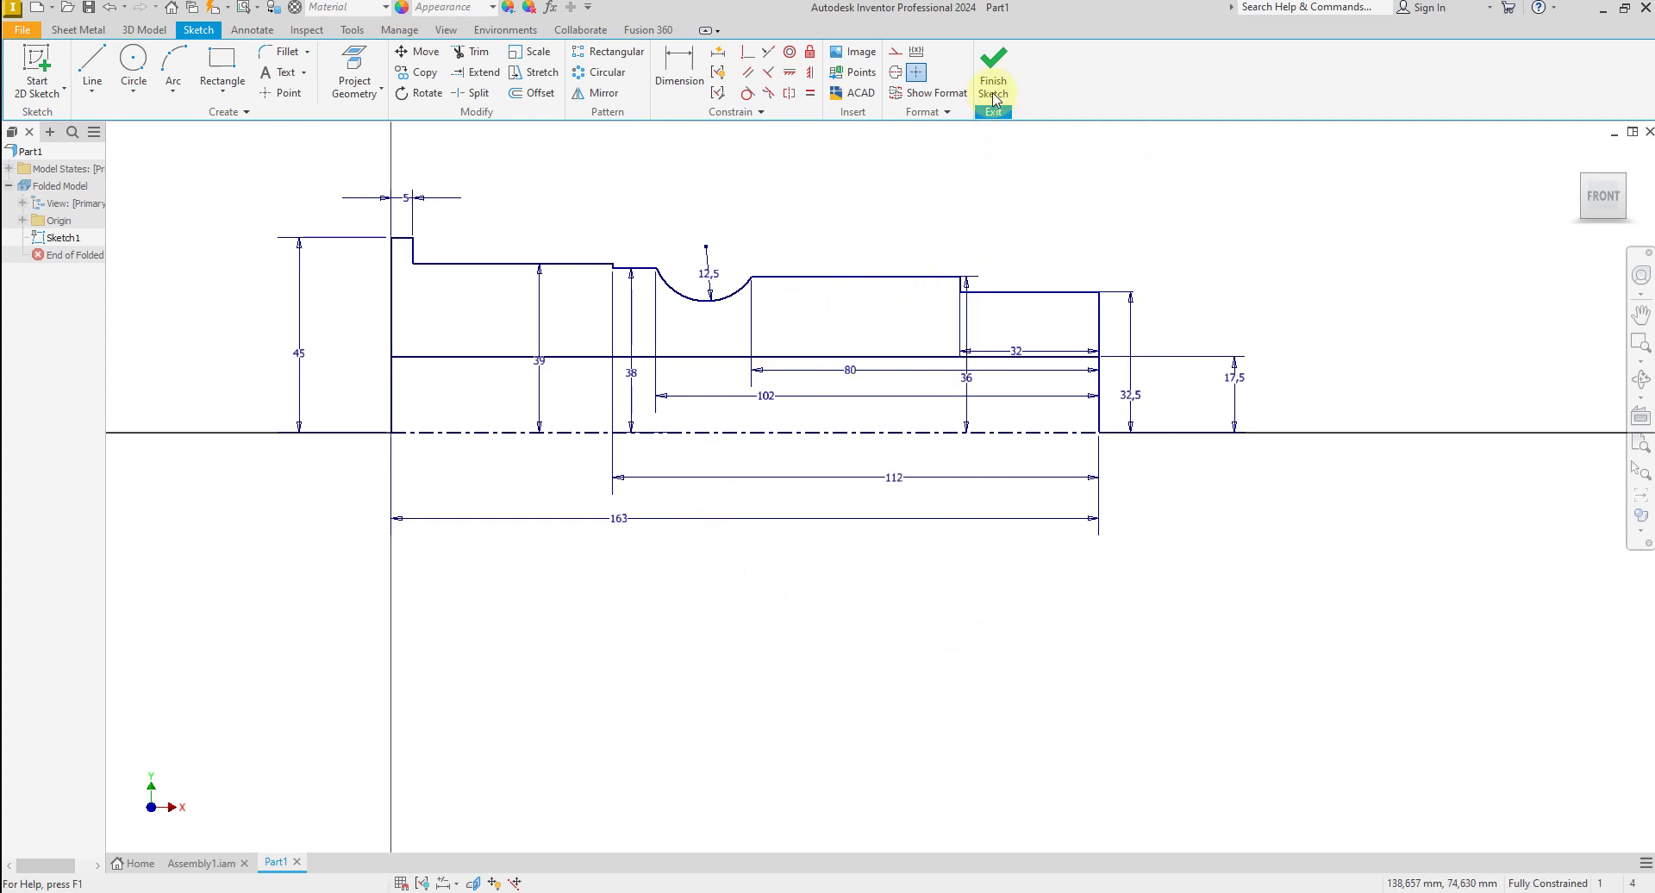
{"action": "left_click", "coordinate": [993, 65]}
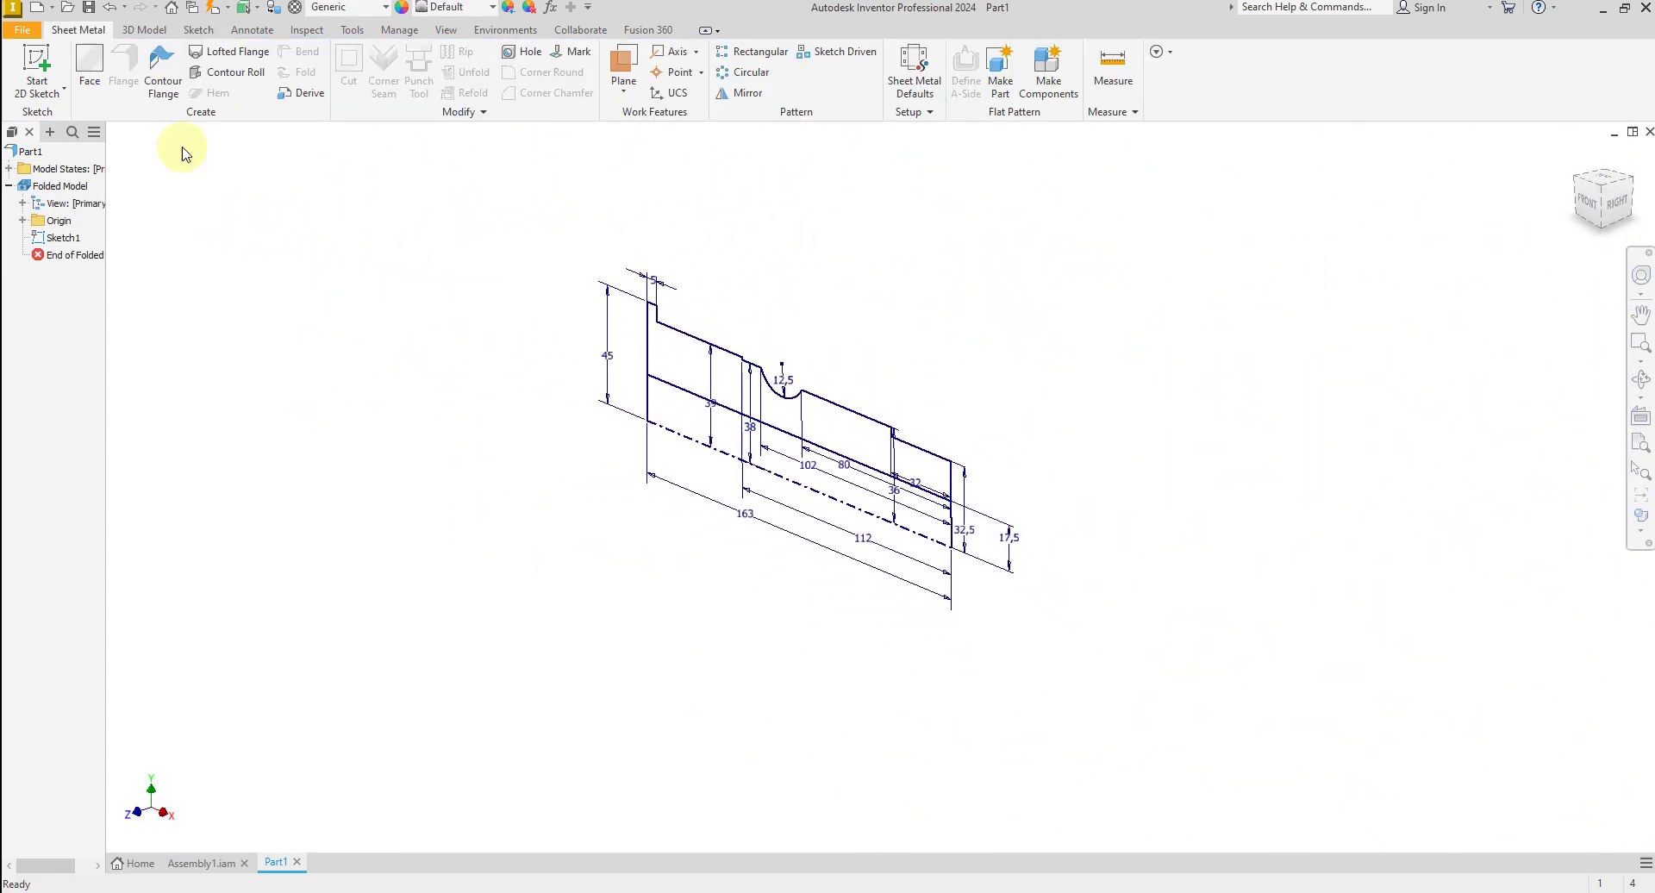
Revolve both the upper and lower profile regions a full 360 degrees about the centerline into a solid.
{"action": "left_click", "coordinate": [140, 31]}
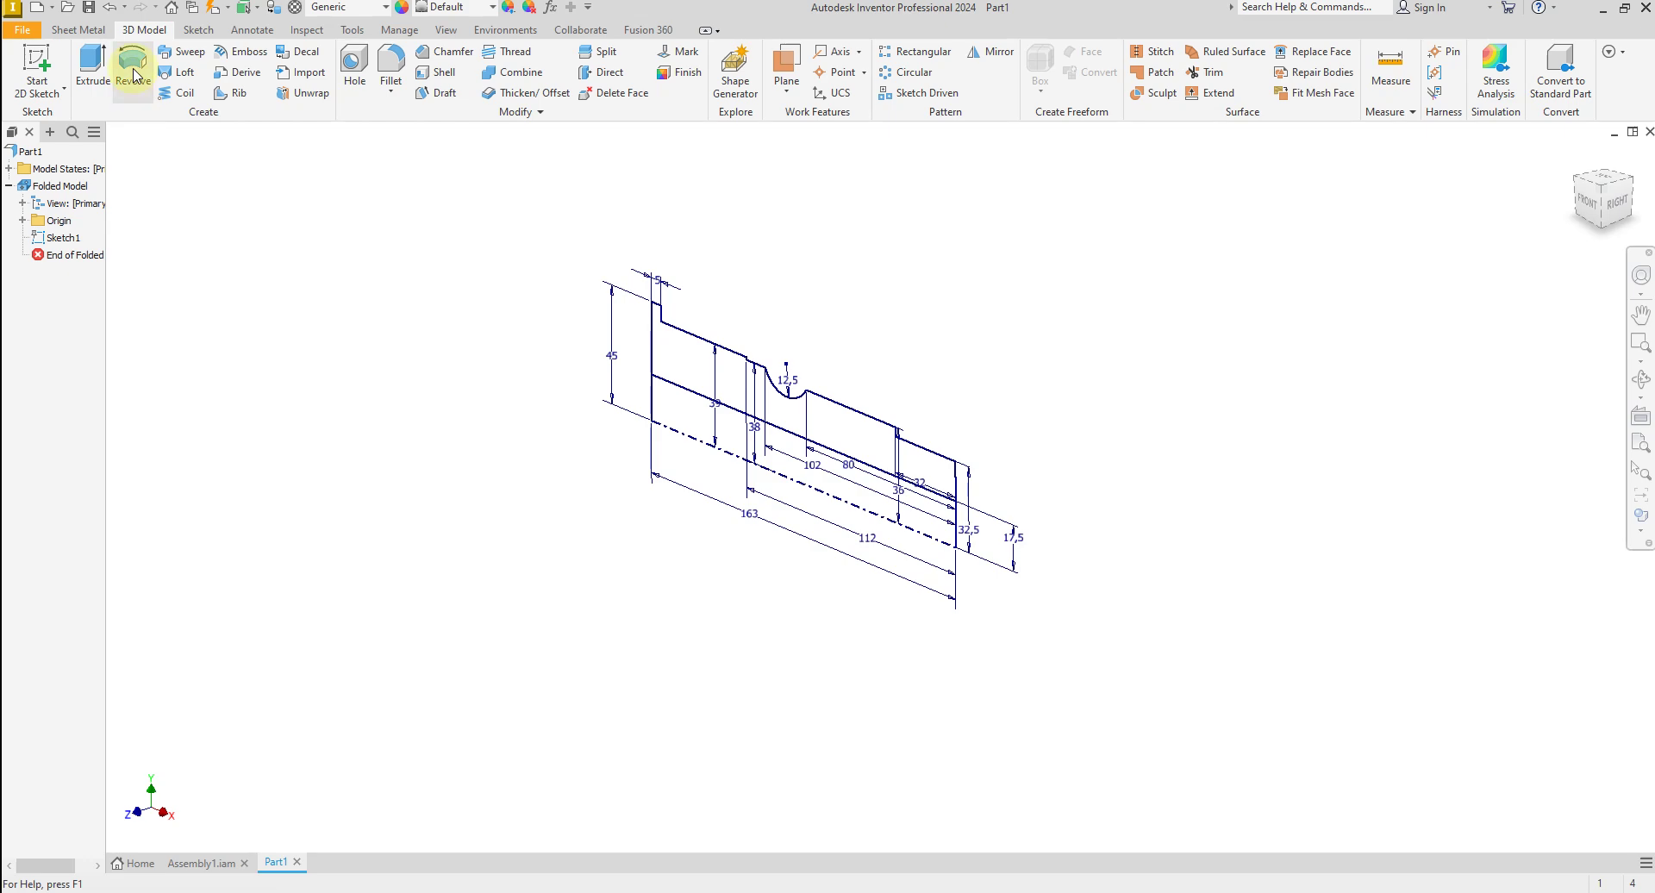
{"action": "left_click", "coordinate": [134, 73]}
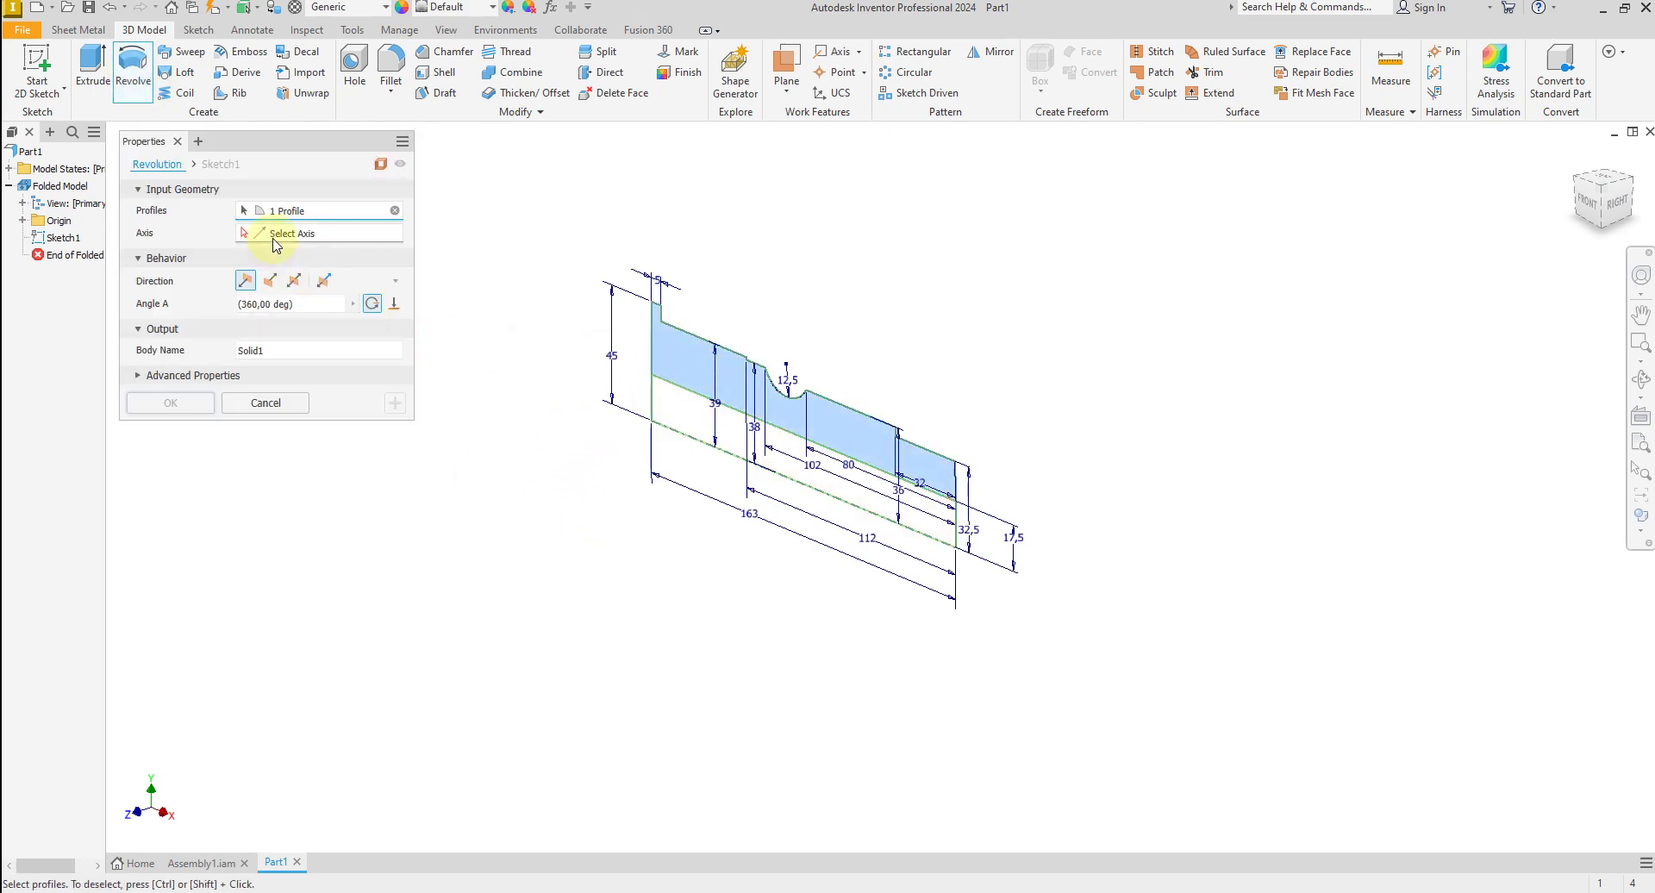
{"action": "left_click", "coordinate": [685, 438]}
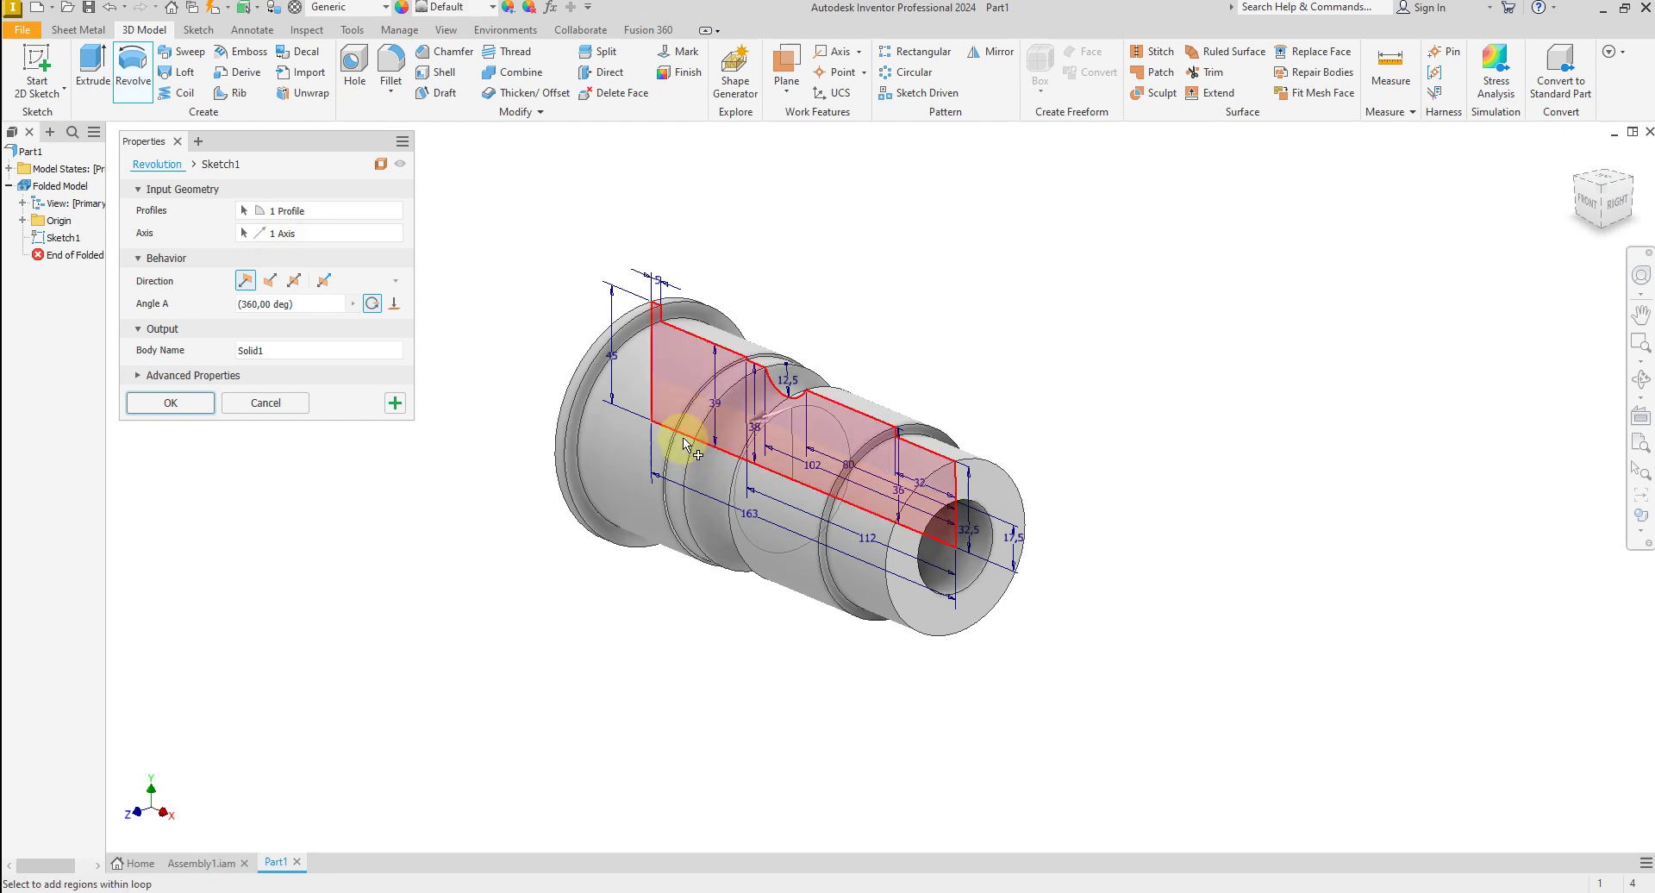
{"action": "left_click", "coordinate": [728, 436]}
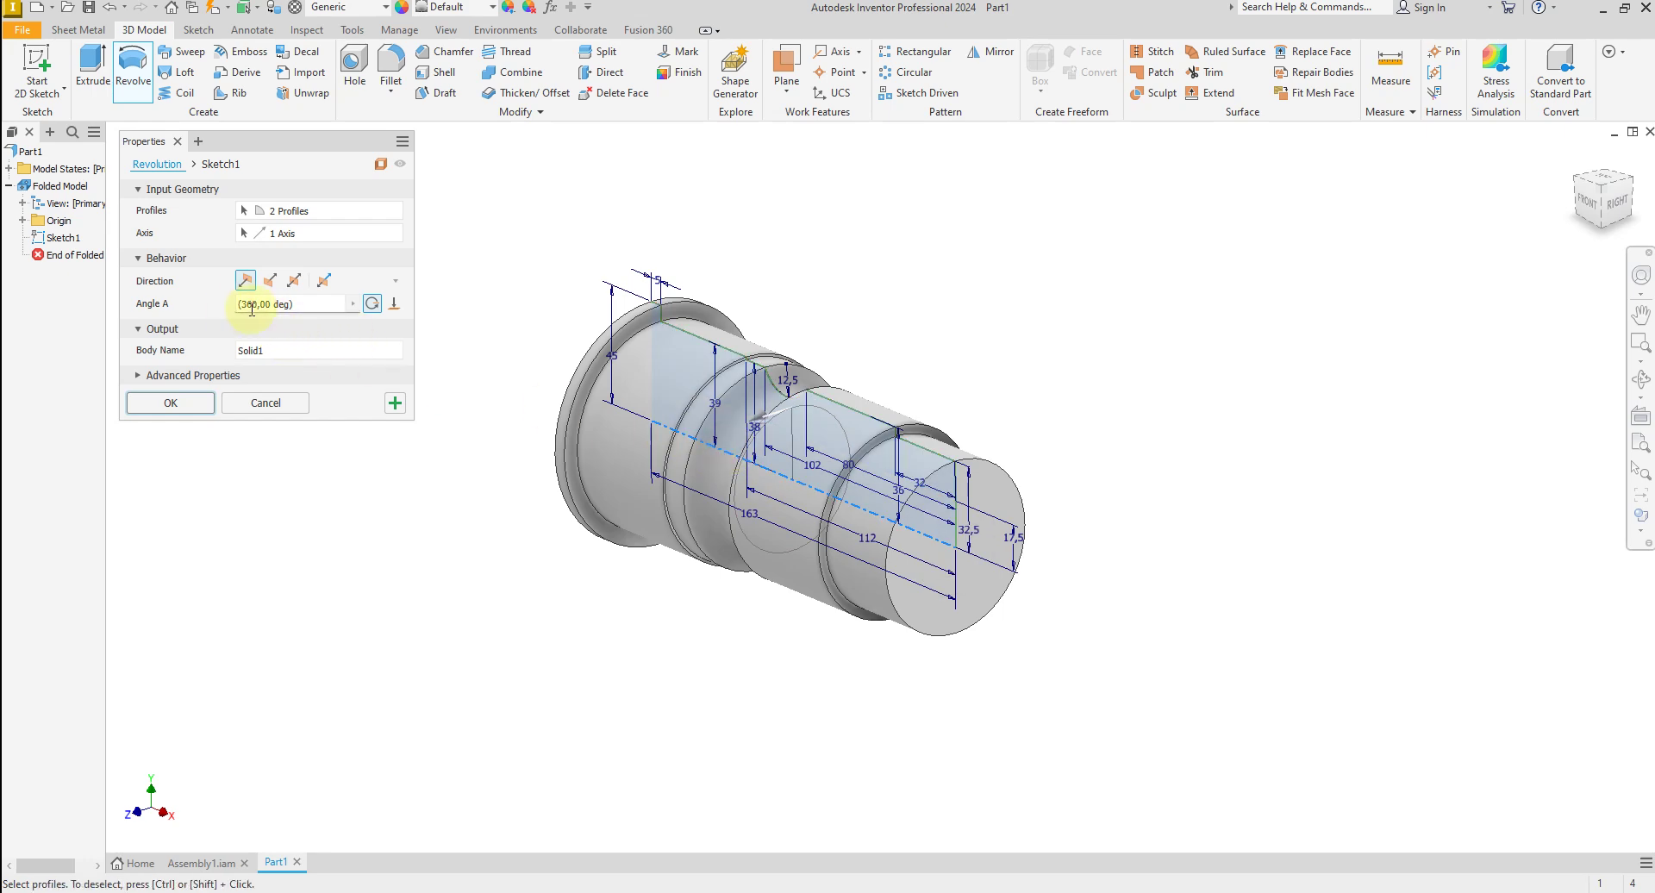
{"action": "left_click", "coordinate": [175, 402]}
{"action": "right_click", "coordinate": [388, 458]}
{"action": "left_click", "coordinate": [447, 462]}
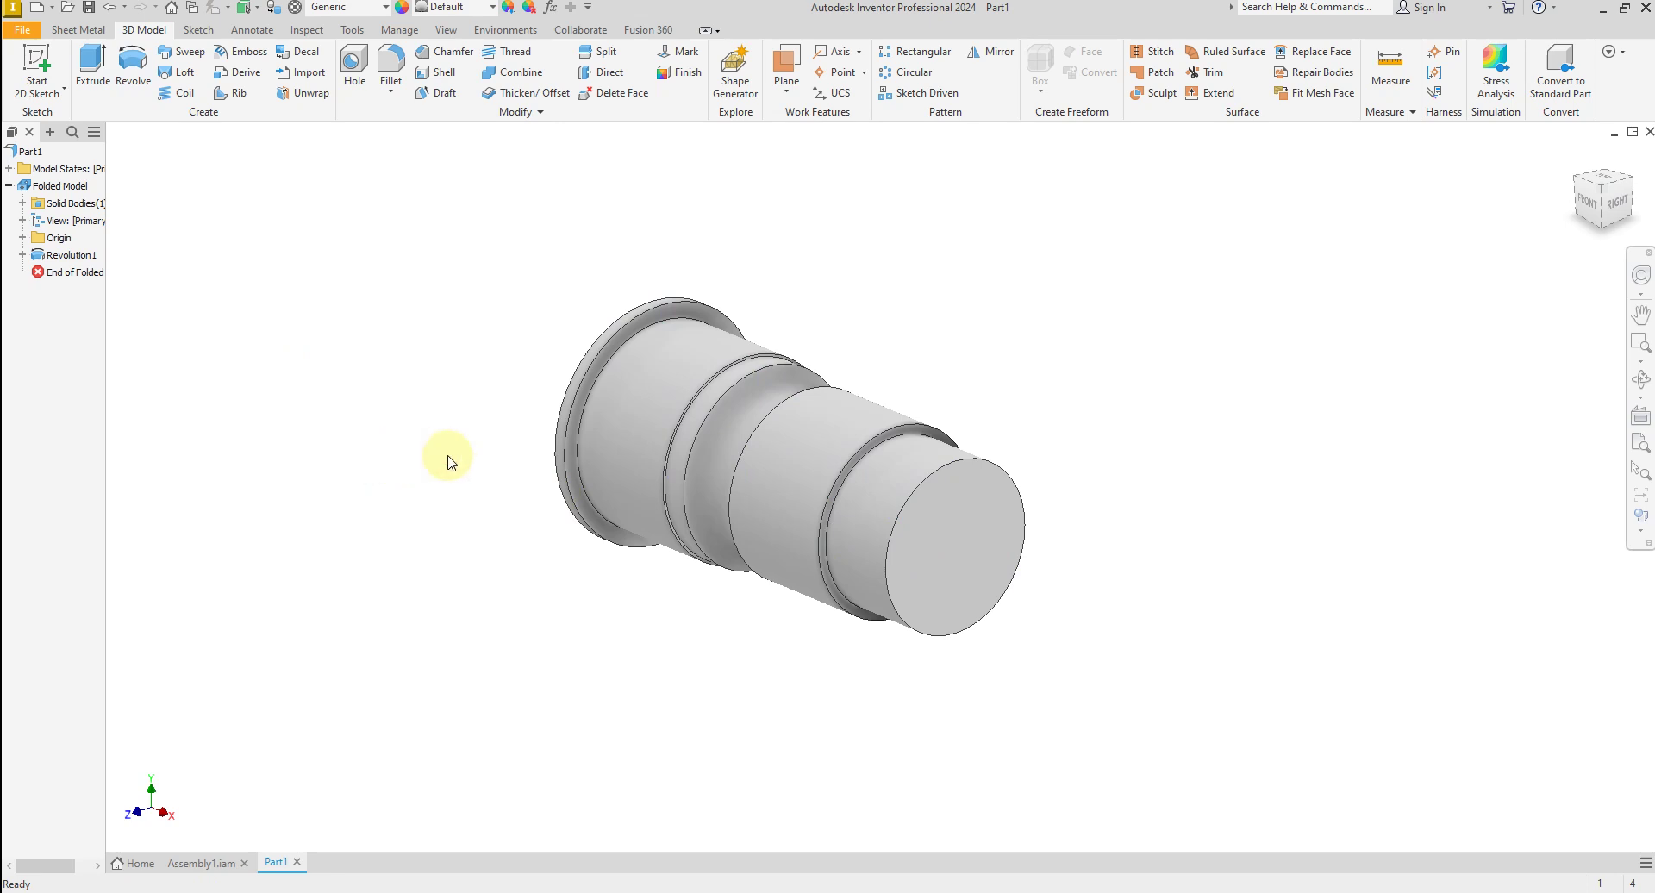
Reopen the revolution's profile sketch, Sketch1, for editing.
{"action": "middle_click_drag", "start_coordinate": [447, 462], "coordinate": [19, 274], "text": "shift"}
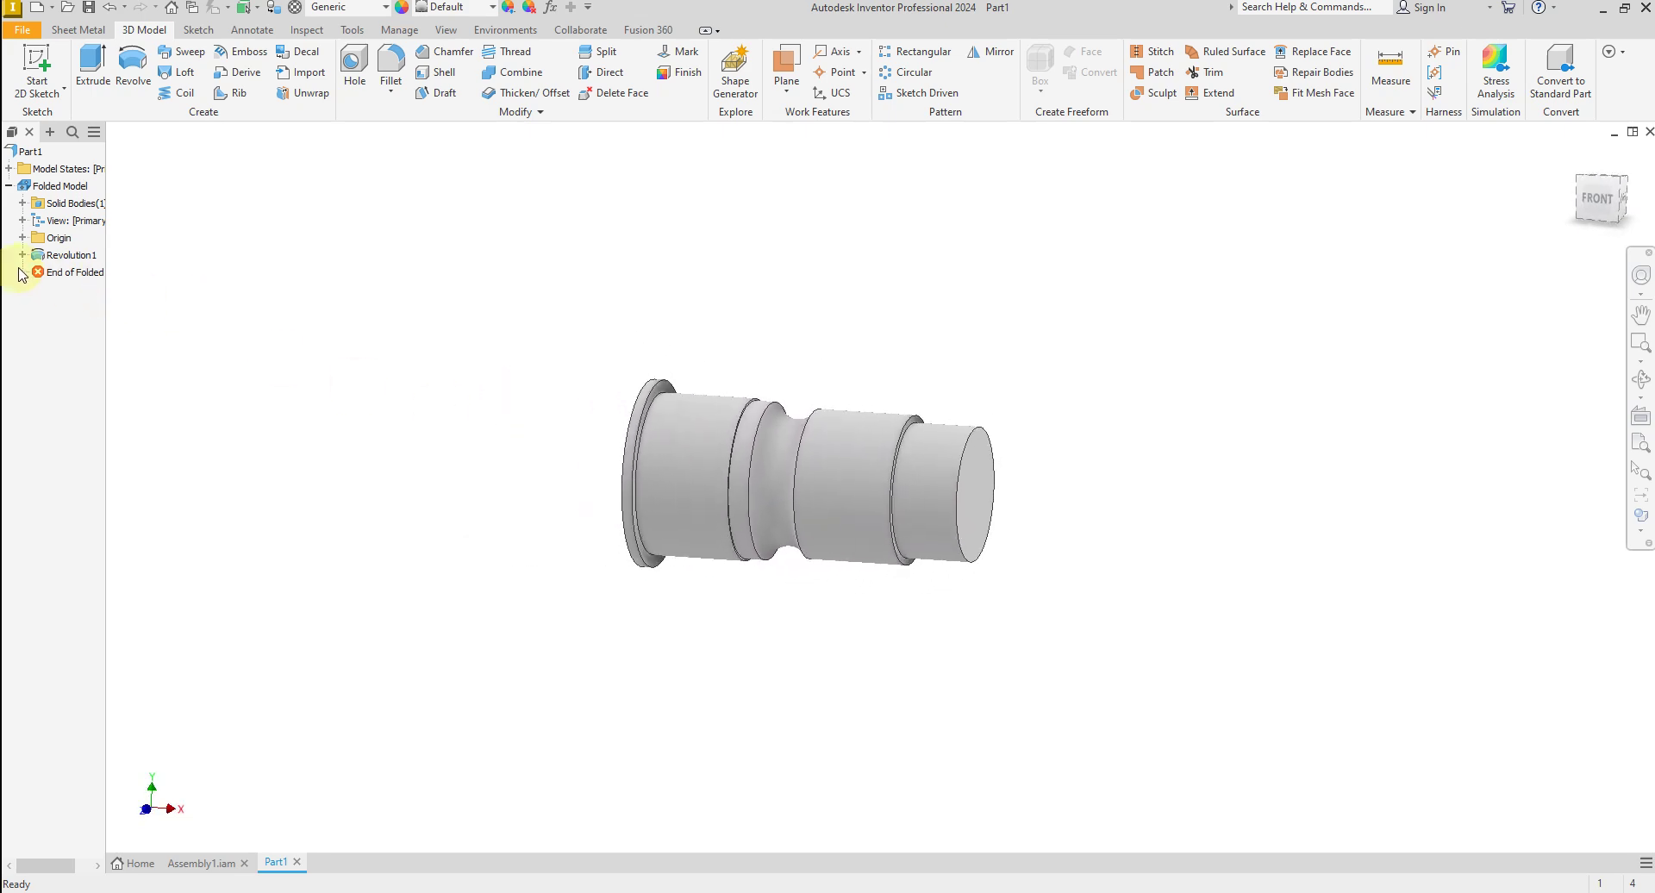
{"action": "left_click", "coordinate": [23, 256]}
{"action": "right_click", "coordinate": [60, 272]}
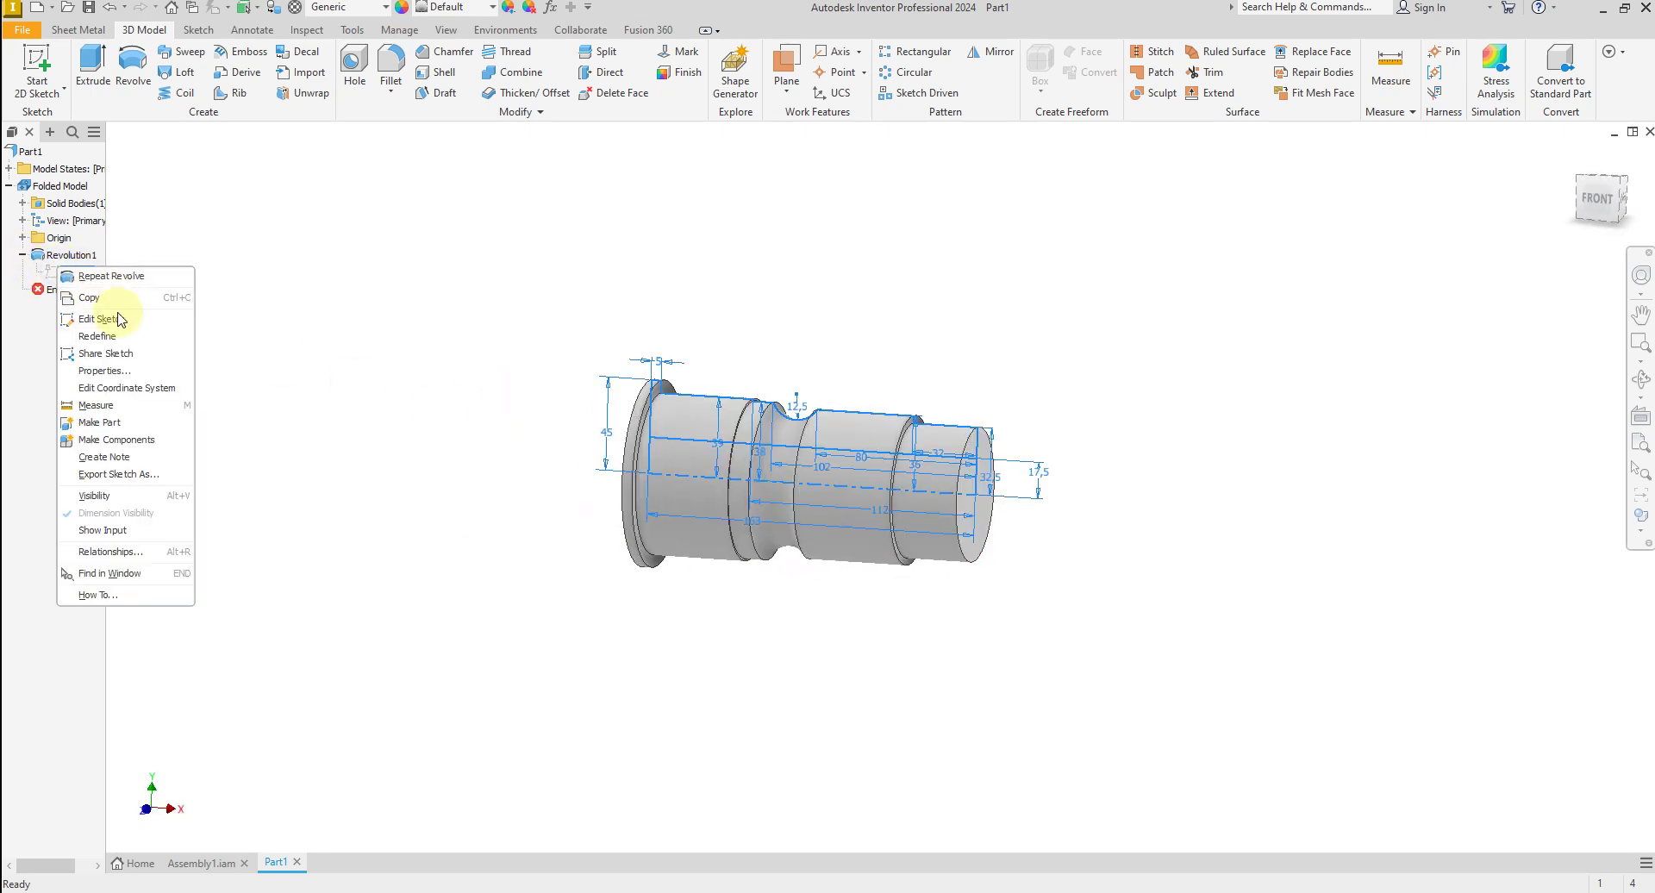
{"action": "left_click", "coordinate": [118, 321]}
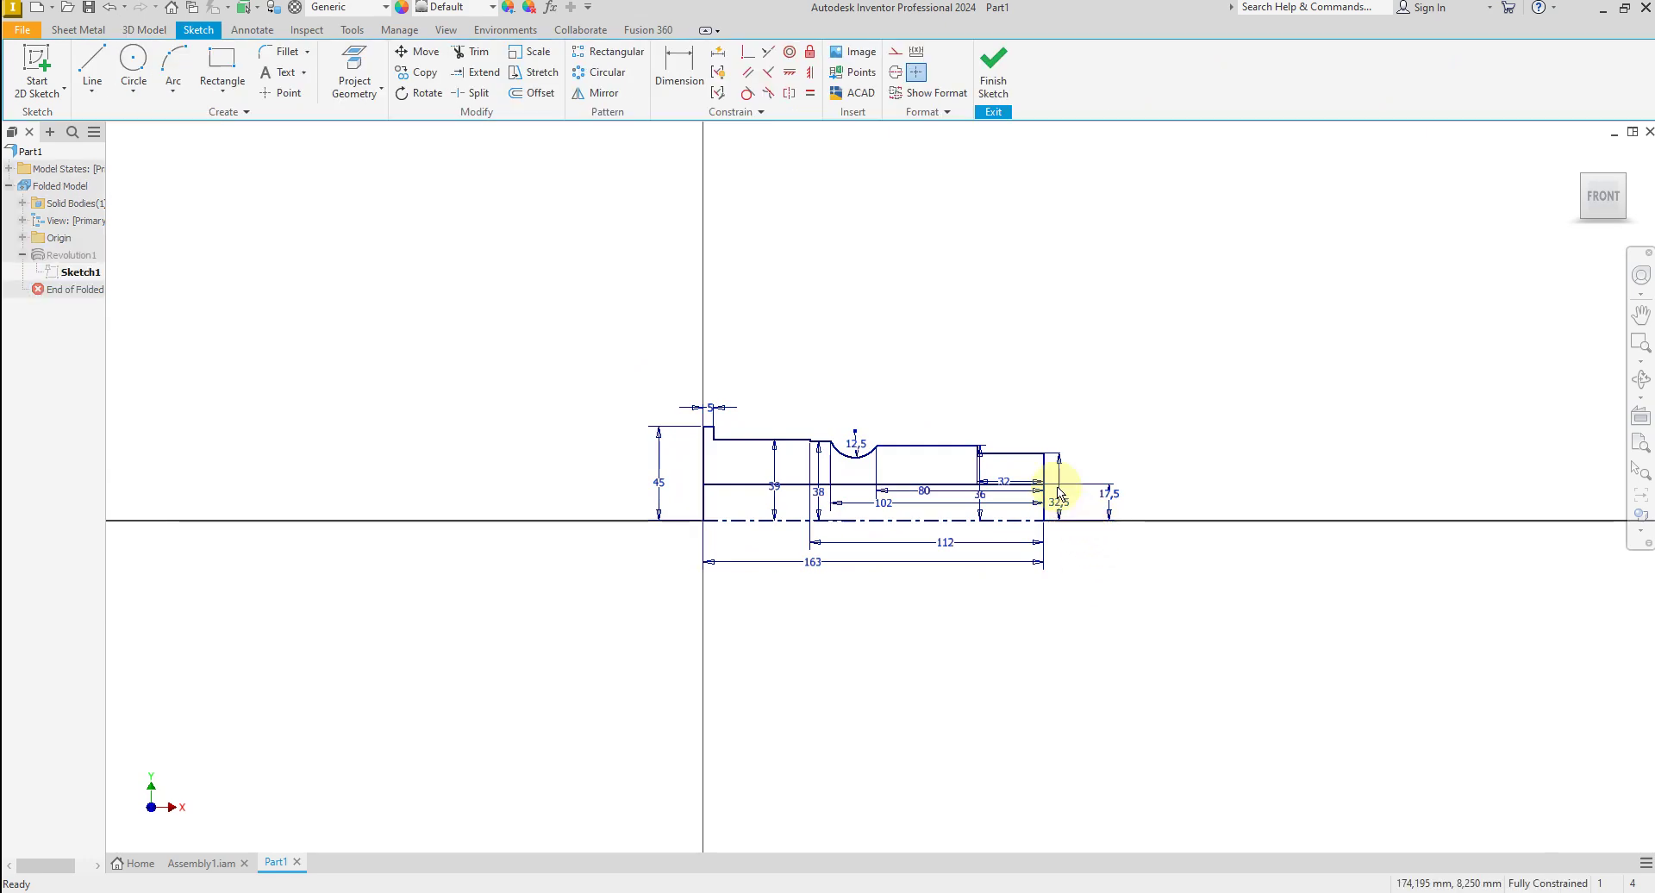
Trim both vertical end segments between the inner horizontal line and the centerline, then finish the sketch.
{"action": "scroll", "coordinate": [1073, 484], "scroll_direction": "up", "scroll_amount": 5}
{"action": "scroll", "coordinate": [1041, 443], "scroll_direction": "up", "scroll_amount": 2}
{"action": "scroll", "coordinate": [1008, 436], "scroll_direction": "down", "scroll_amount": 5}
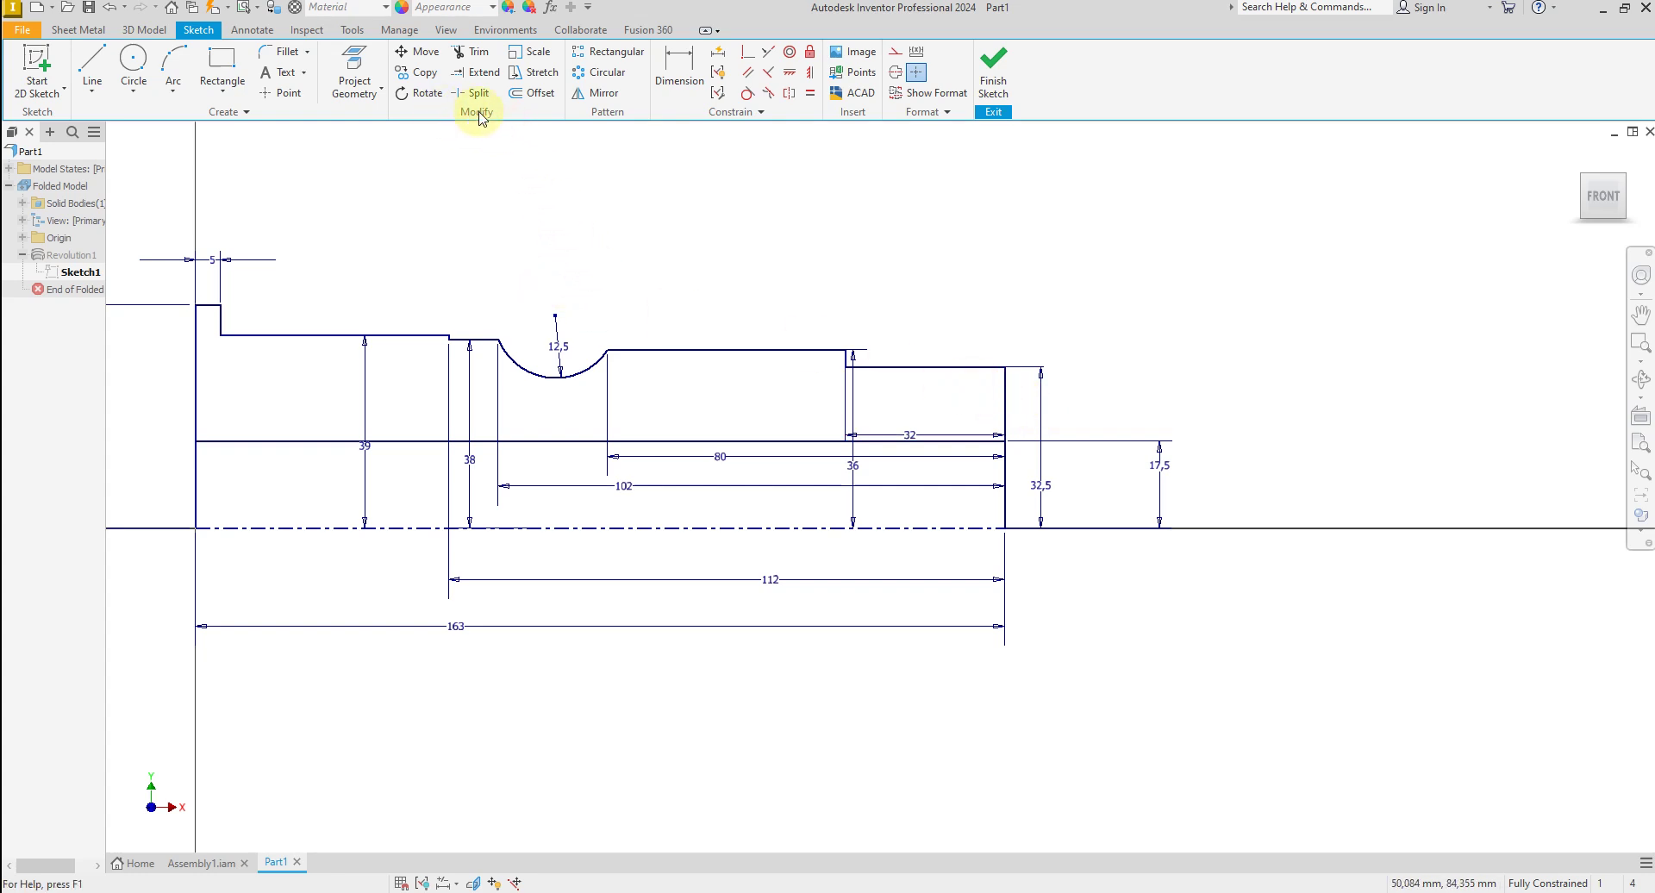
{"action": "left_click", "coordinate": [459, 59]}
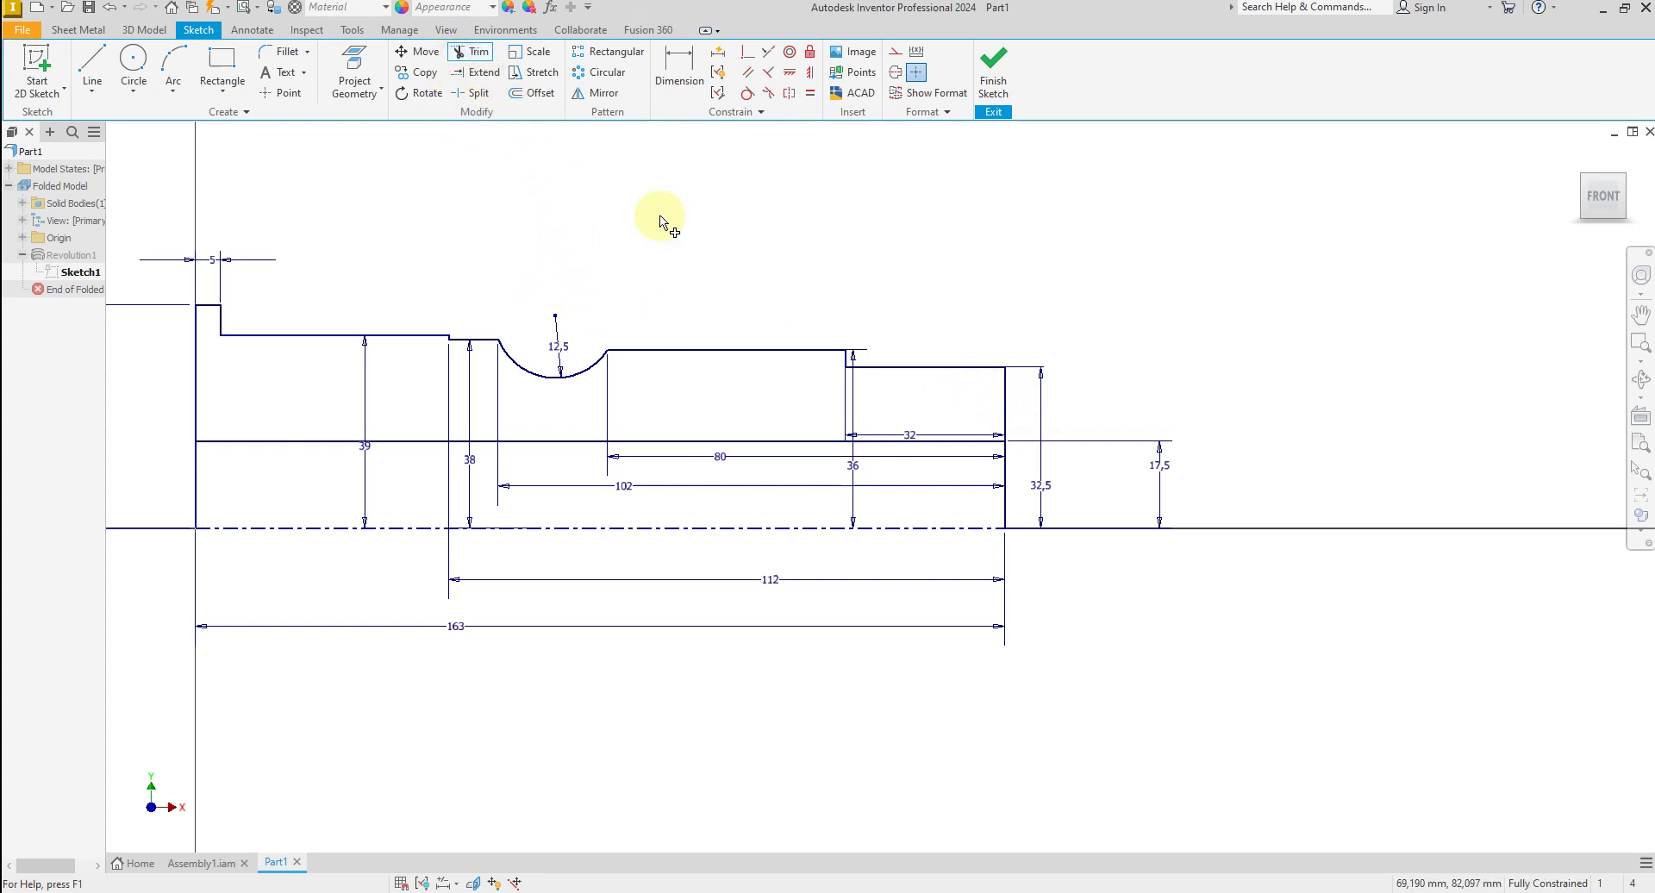
{"action": "left_click", "coordinate": [1000, 501]}
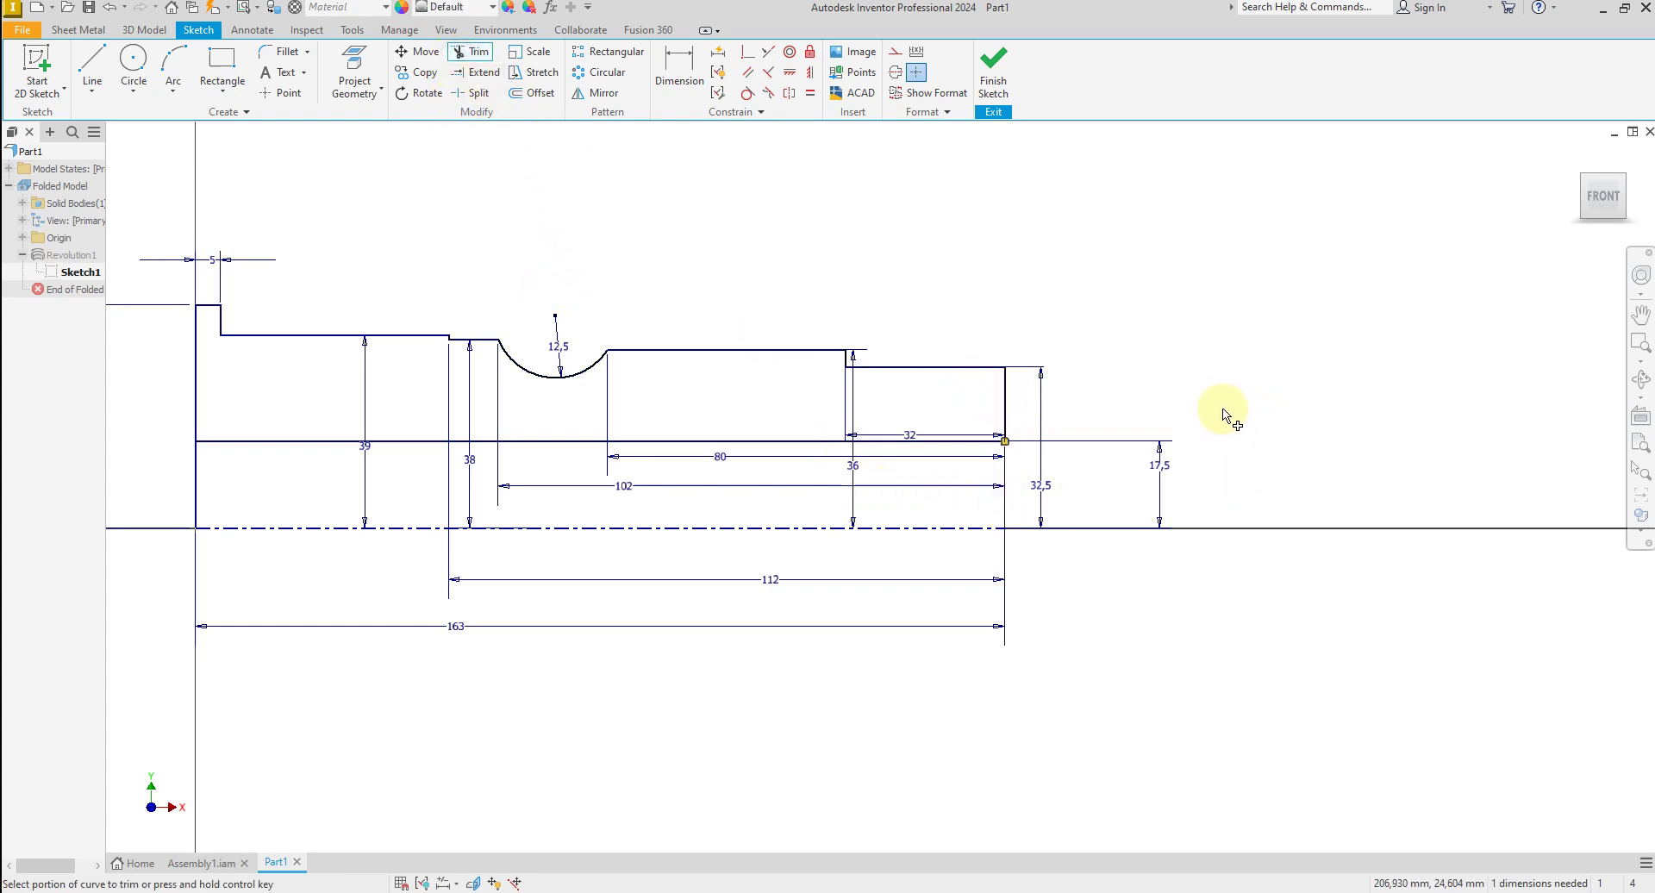
{"action": "scroll", "coordinate": [1231, 421], "scroll_direction": "down", "scroll_amount": 3}
{"action": "scroll", "coordinate": [659, 457], "scroll_direction": "up", "scroll_amount": 3}
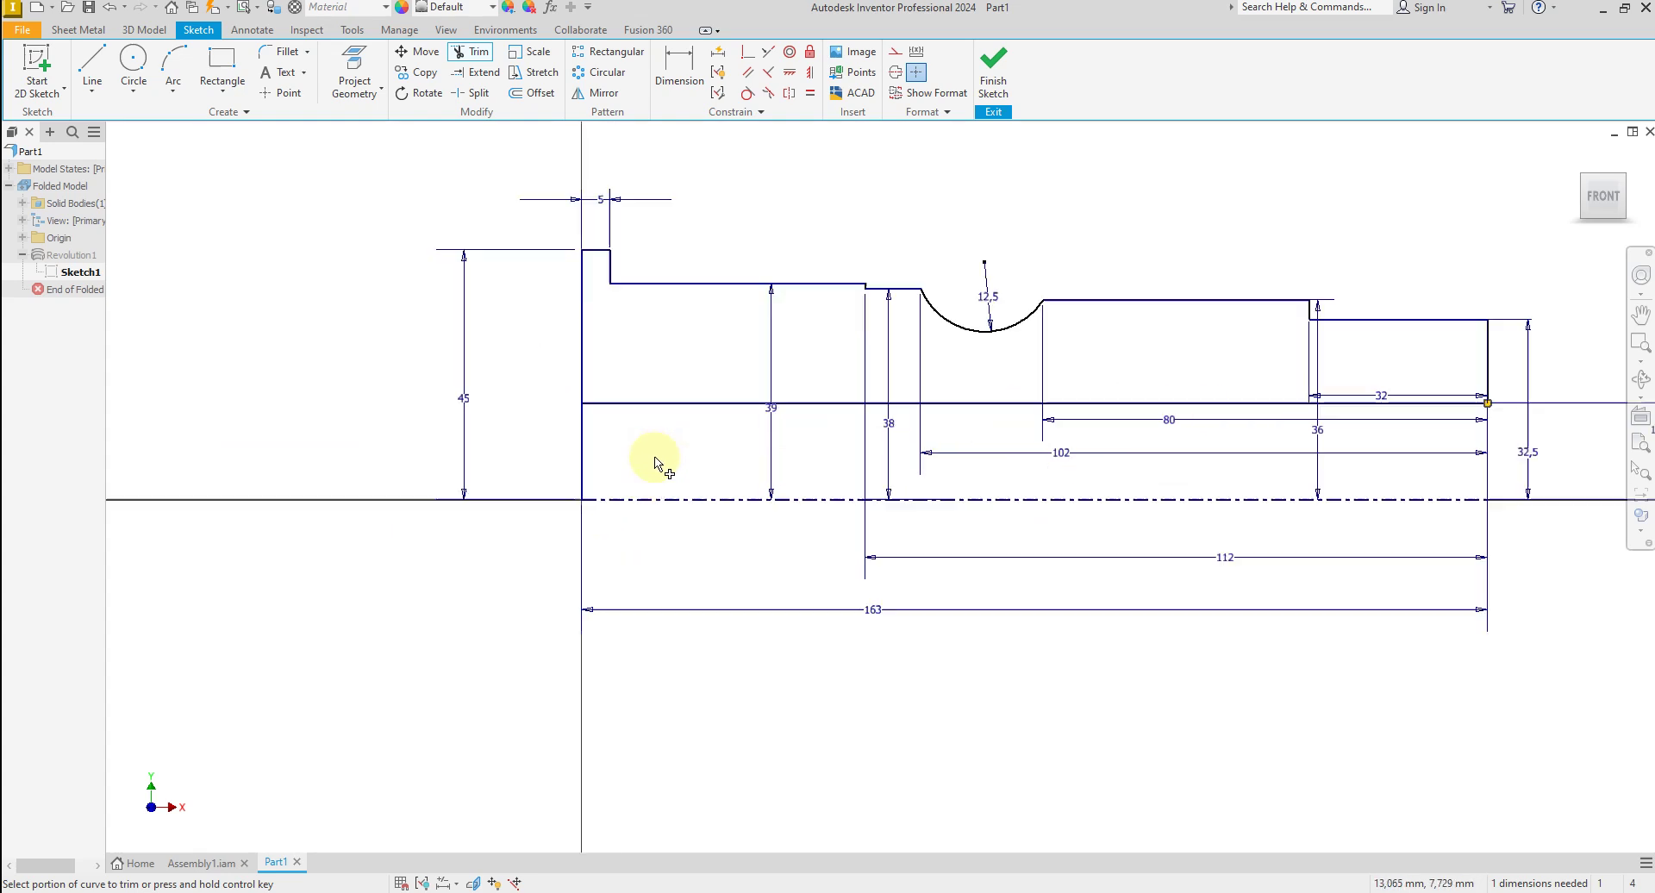
{"action": "left_click", "coordinate": [580, 454]}
{"action": "right_click", "coordinate": [544, 398]}
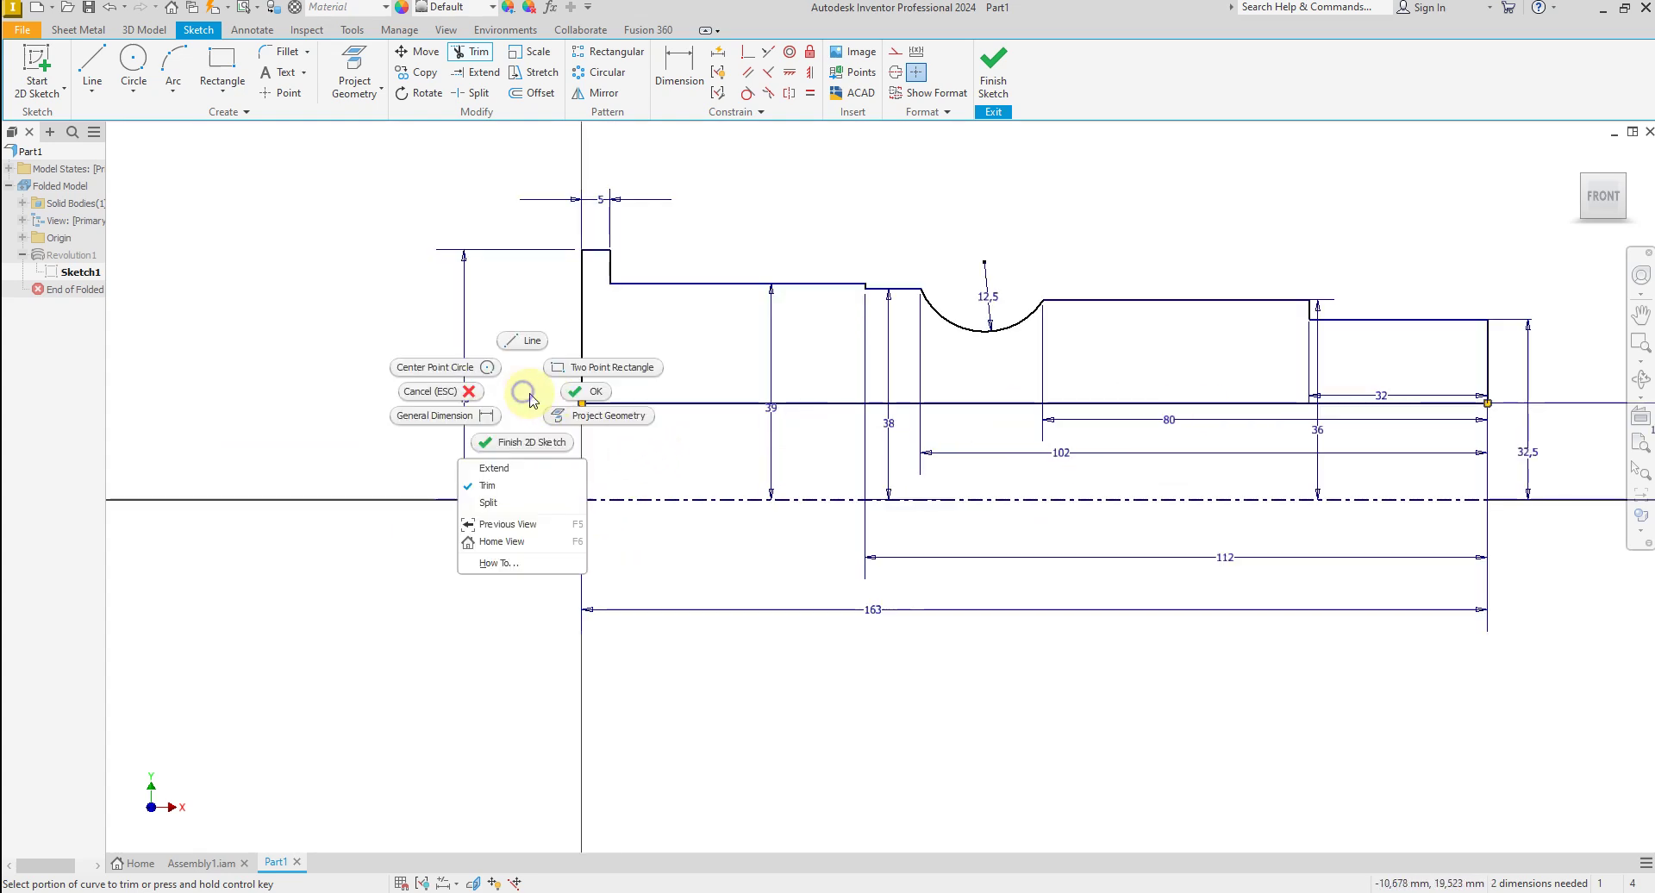
{"action": "left_click", "coordinate": [586, 398]}
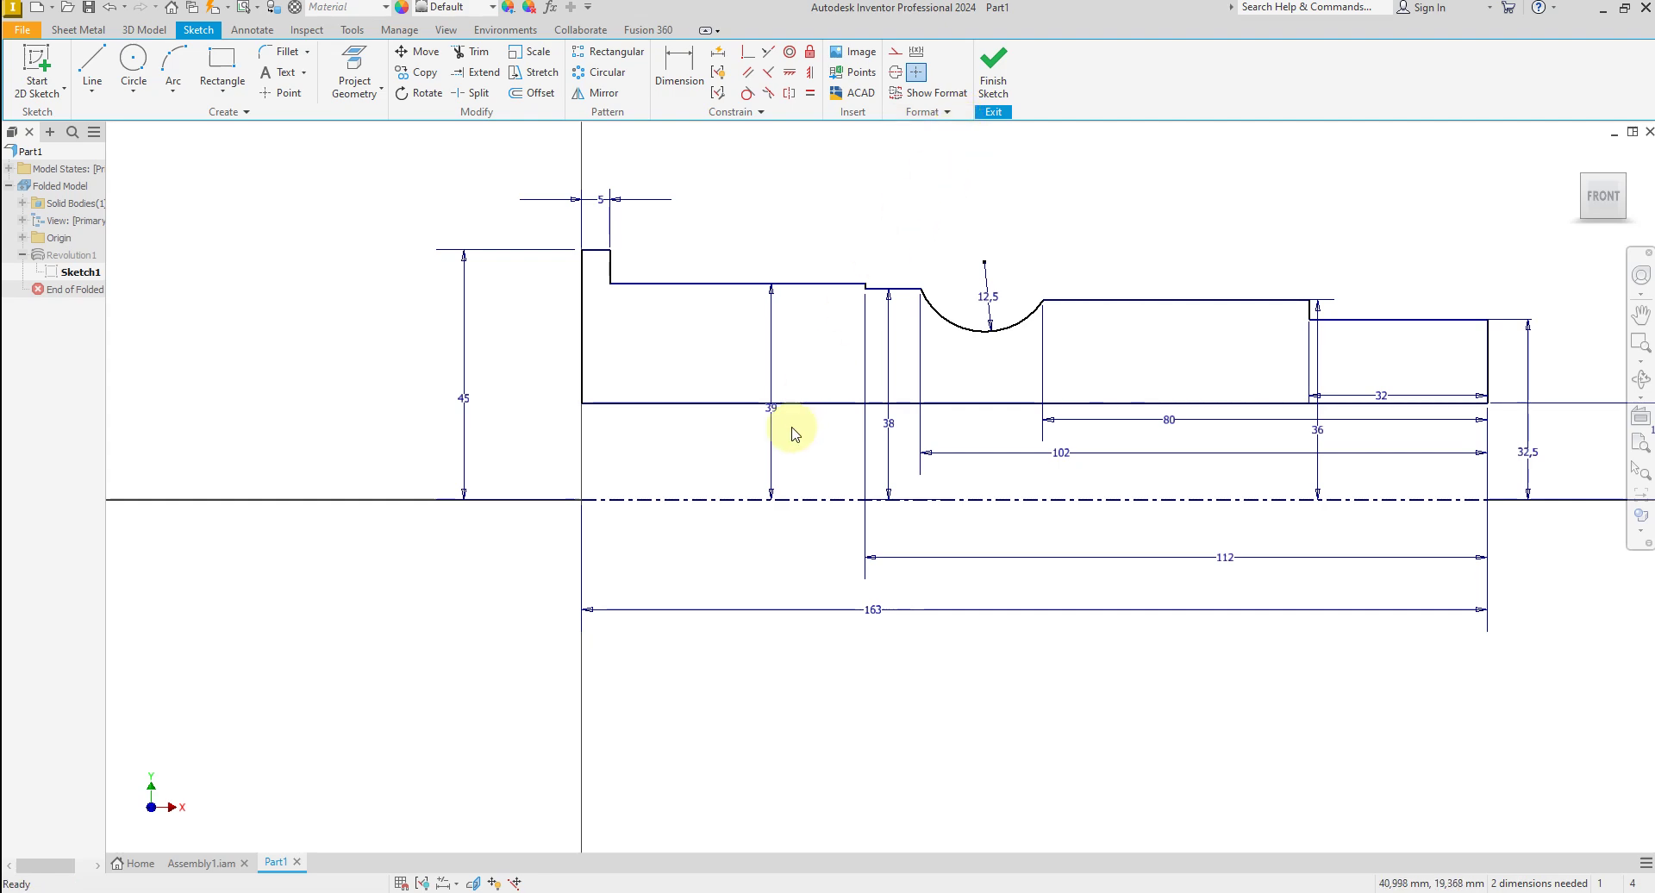
{"action": "left_click", "coordinate": [996, 70]}
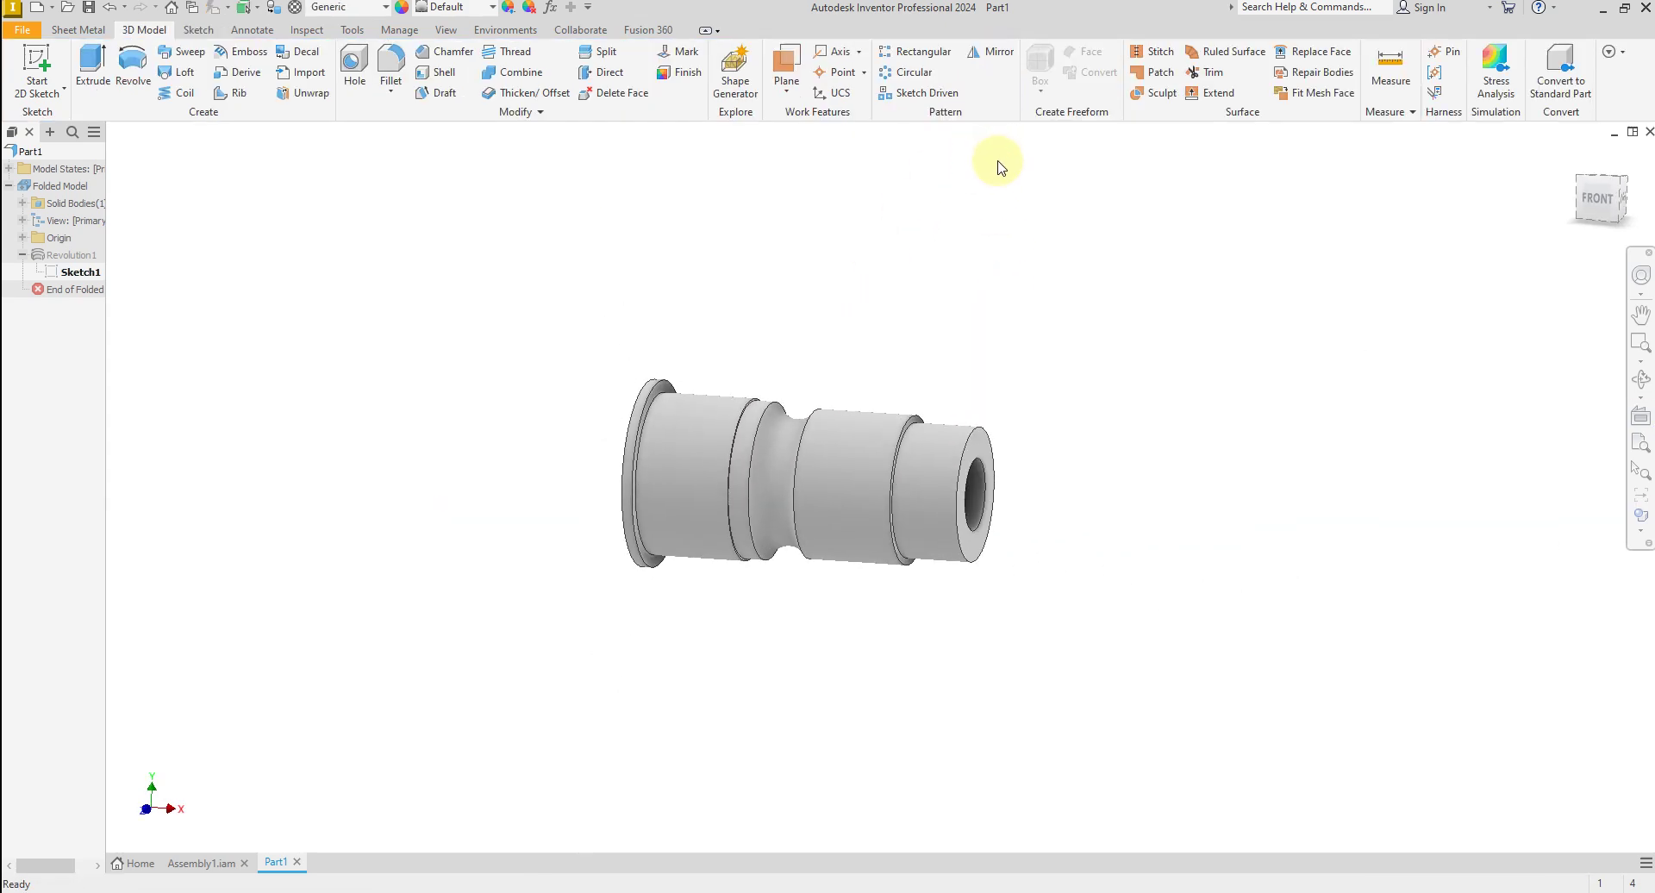
Start a sketch on the ring-shaped shoulder face beside the smallest-diameter end and slice the graphics at the sketch plane.
{"action": "scroll", "coordinate": [1105, 580], "scroll_direction": "up", "scroll_amount": 5}
{"action": "middle_click_drag", "start_coordinate": [1104, 580], "coordinate": [856, 435], "text": "shift"}
{"action": "scroll", "coordinate": [905, 387], "scroll_direction": "up", "scroll_amount": 5}
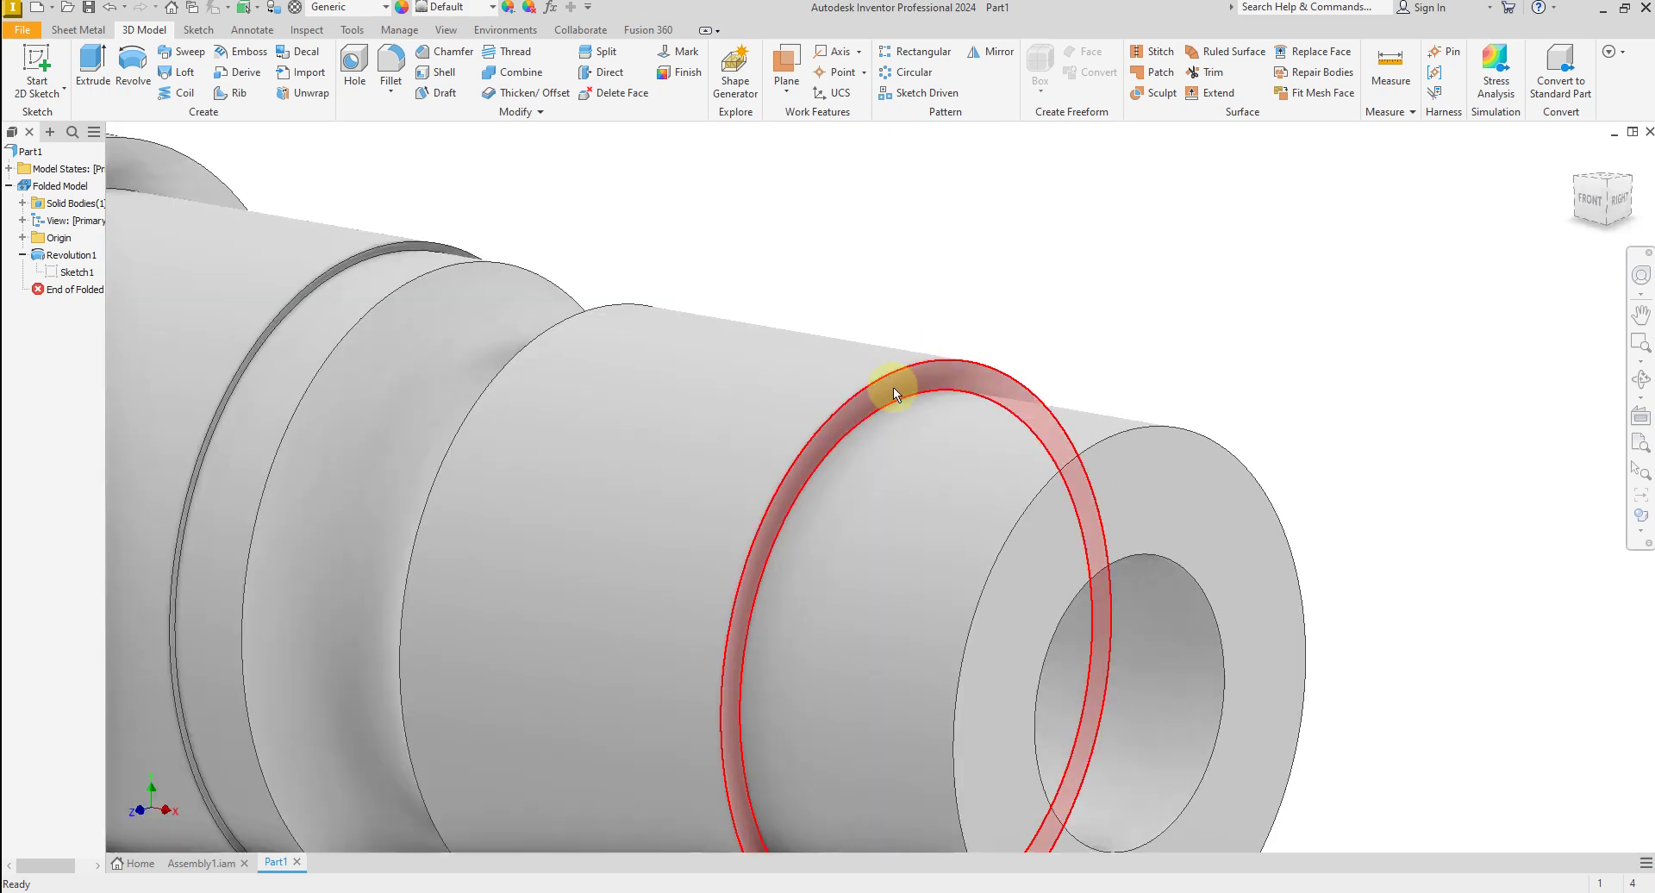
{"action": "left_click", "coordinate": [931, 390]}
{"action": "left_click", "coordinate": [1016, 372]}
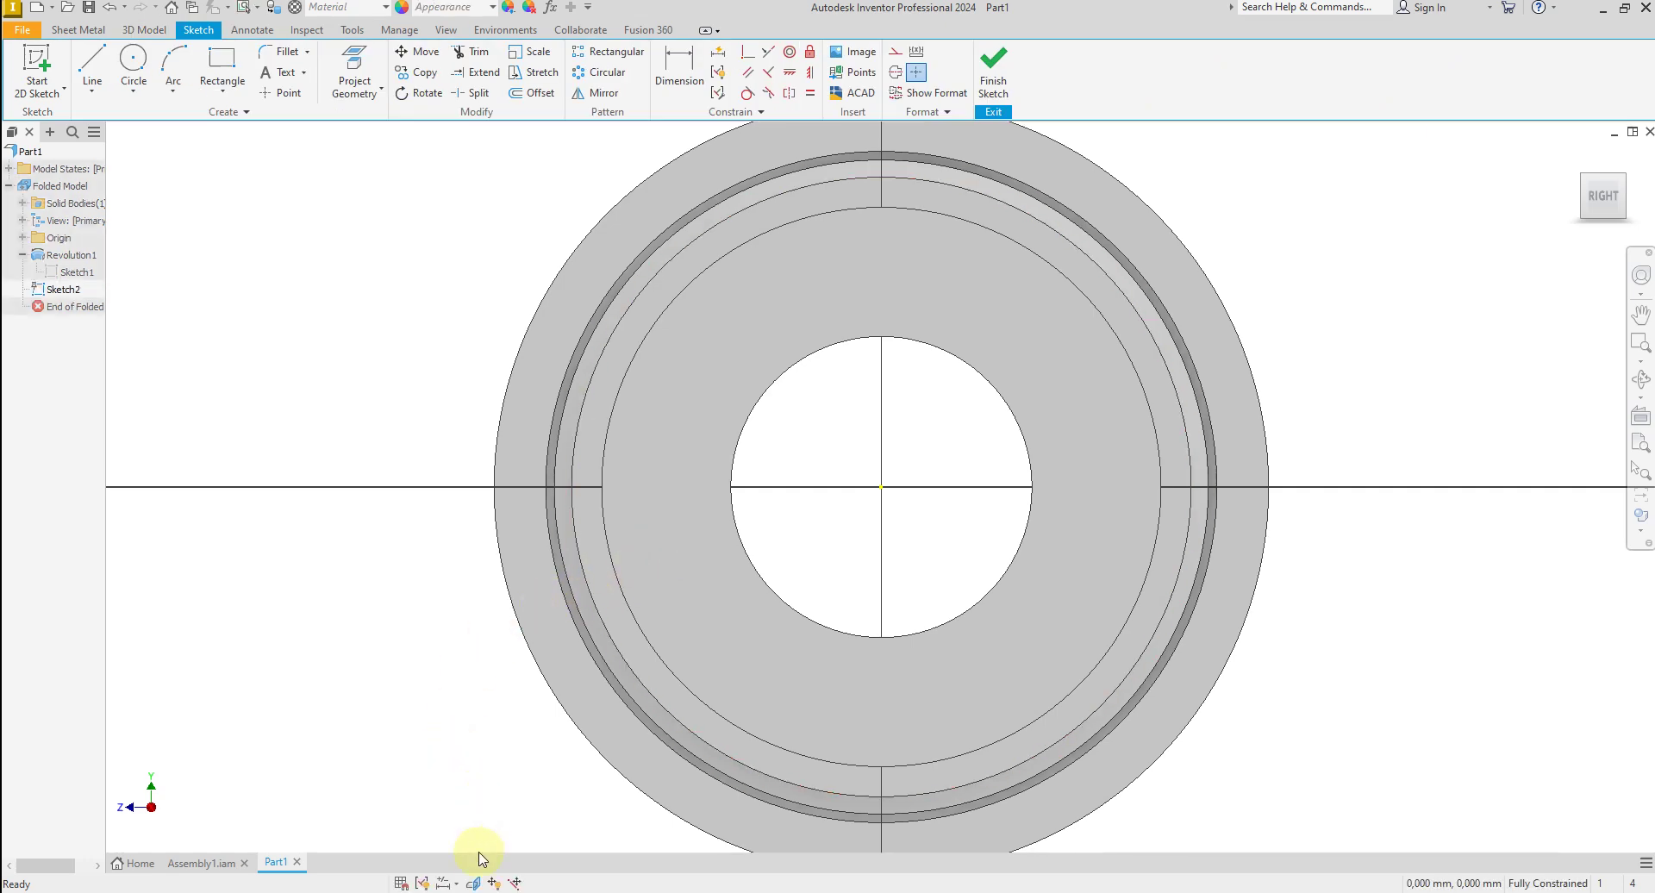
{"action": "left_click", "coordinate": [473, 883]}
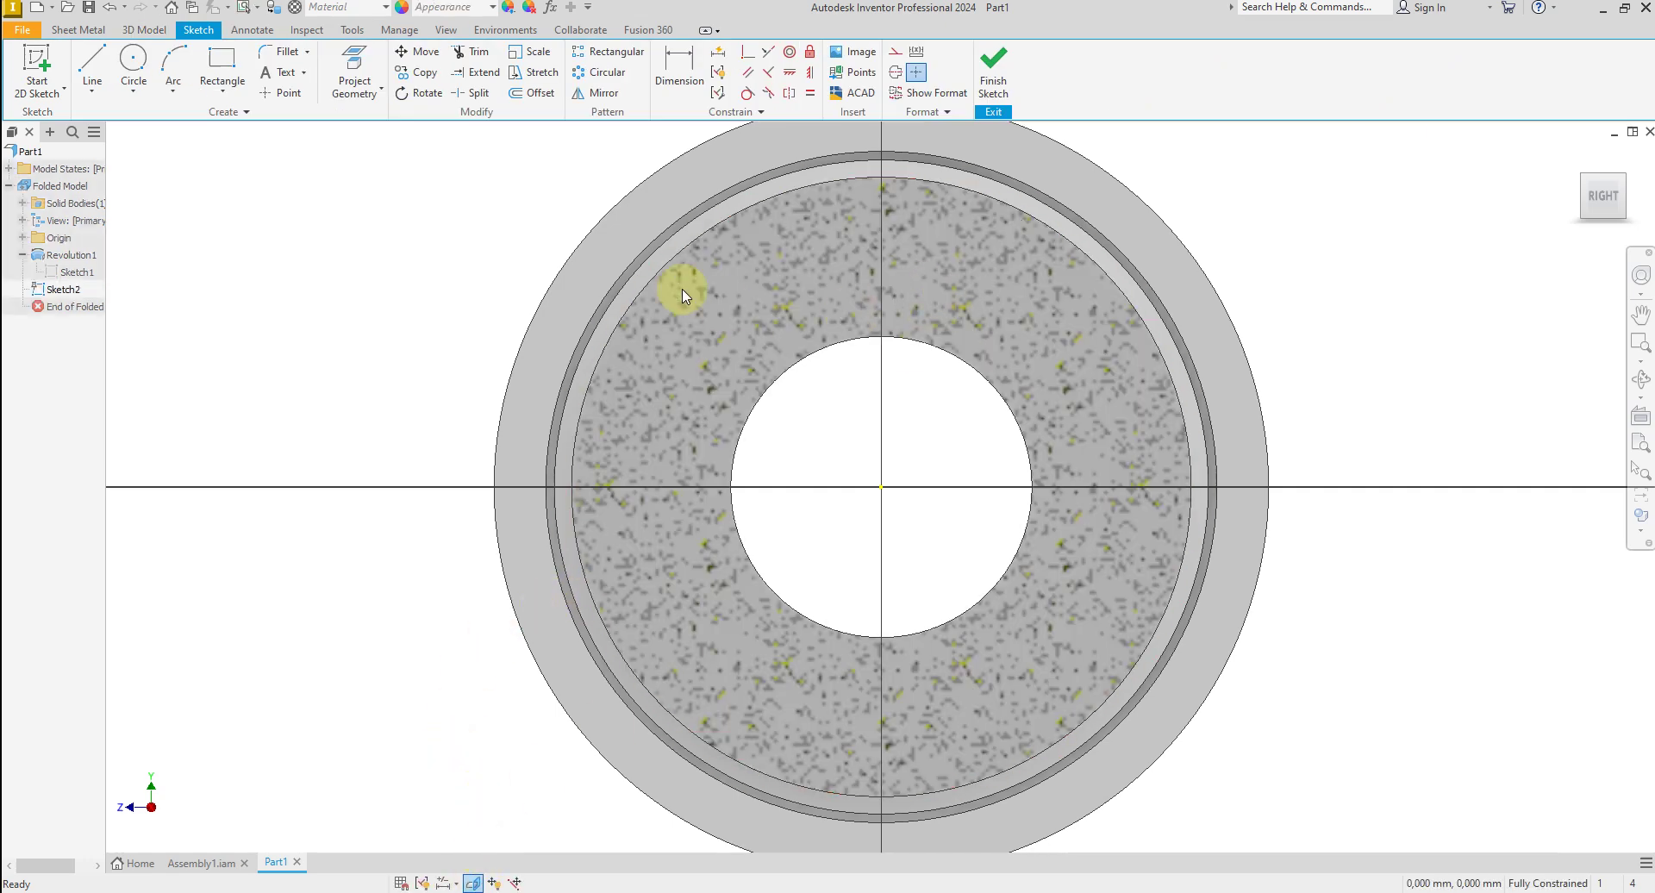
Project the shoulder face's outer circular edge into the sketch.
{"action": "left_click", "coordinate": [358, 69]}
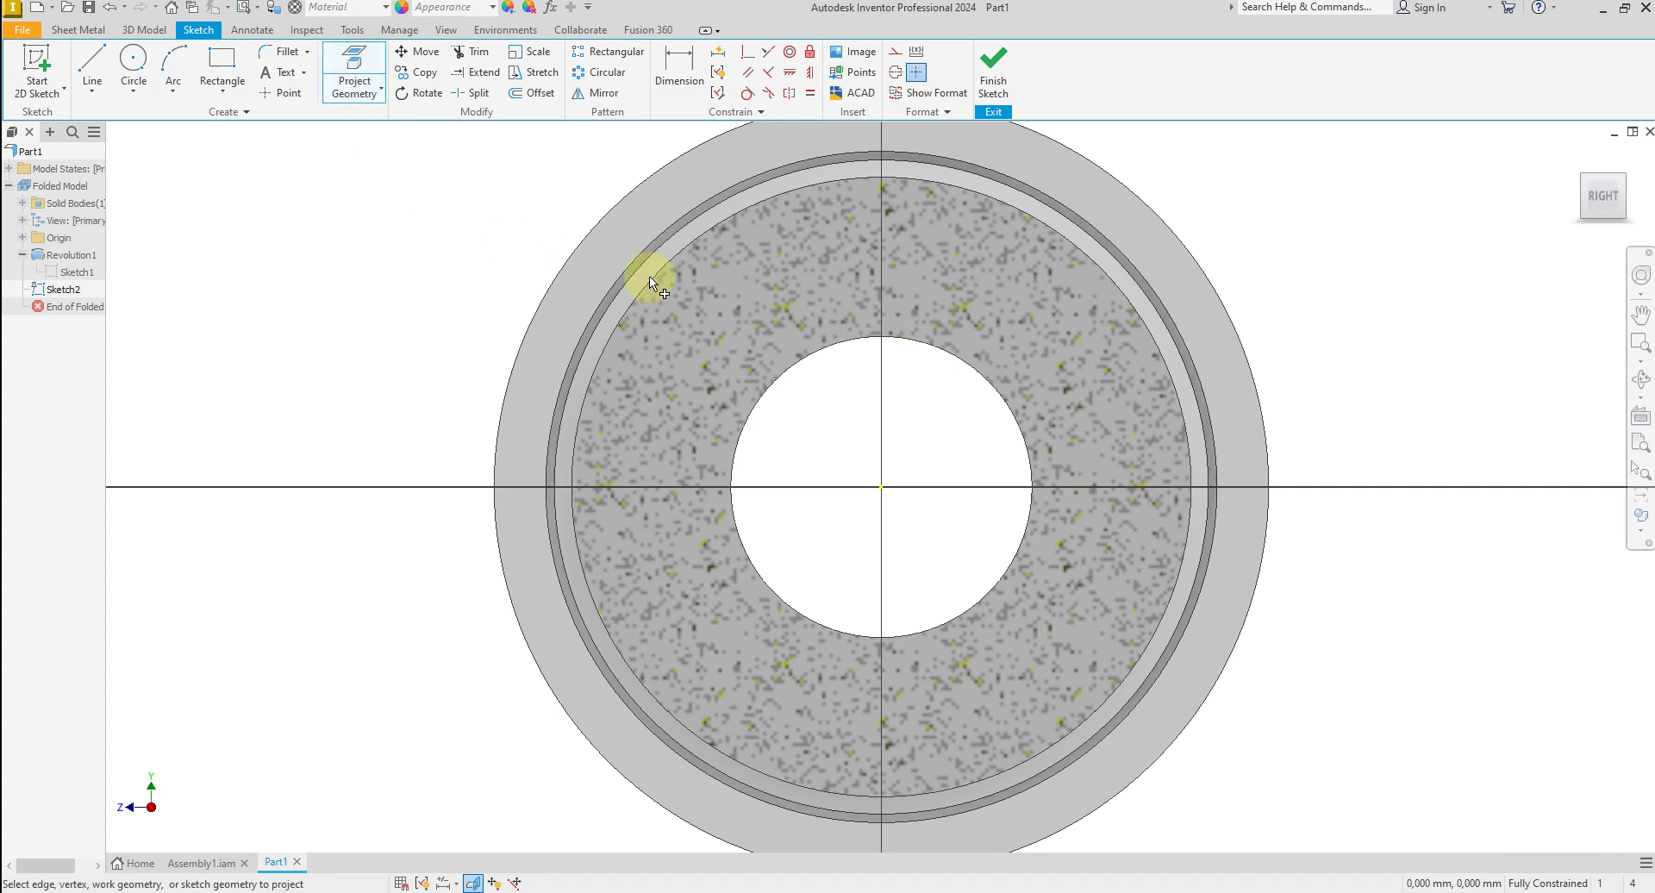
{"action": "left_click", "coordinate": [752, 214]}
{"action": "right_click", "coordinate": [325, 208]}
{"action": "left_click", "coordinate": [270, 175]}
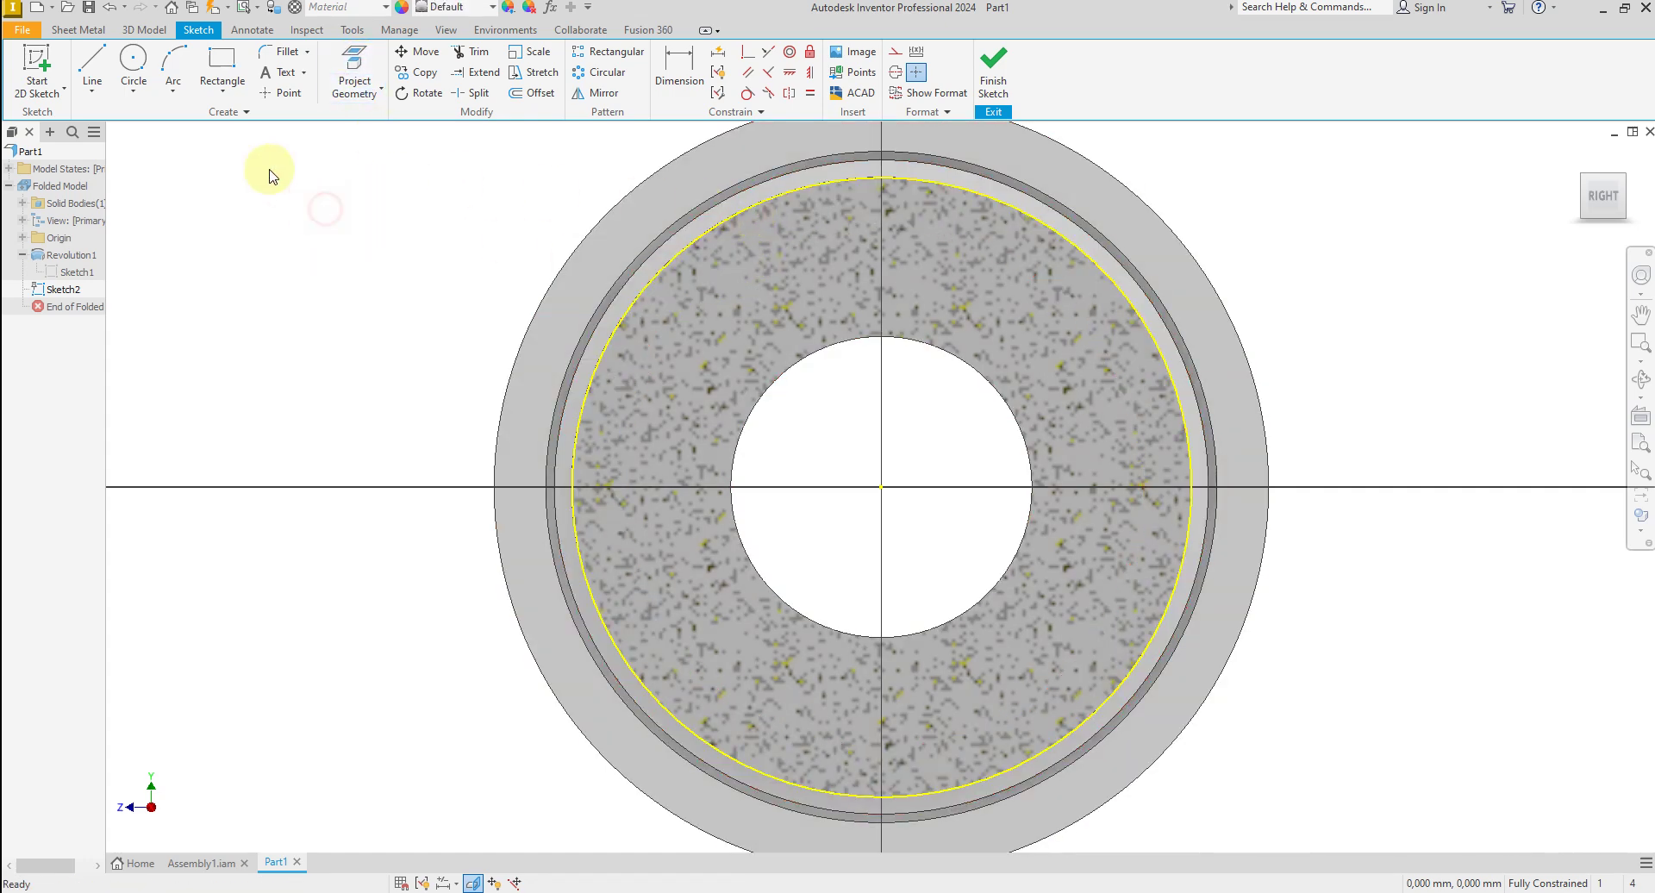
Draw a vertical line from the sketch center up past the outermost circle and convert it to a centerline.
{"action": "left_click", "coordinate": [90, 66]}
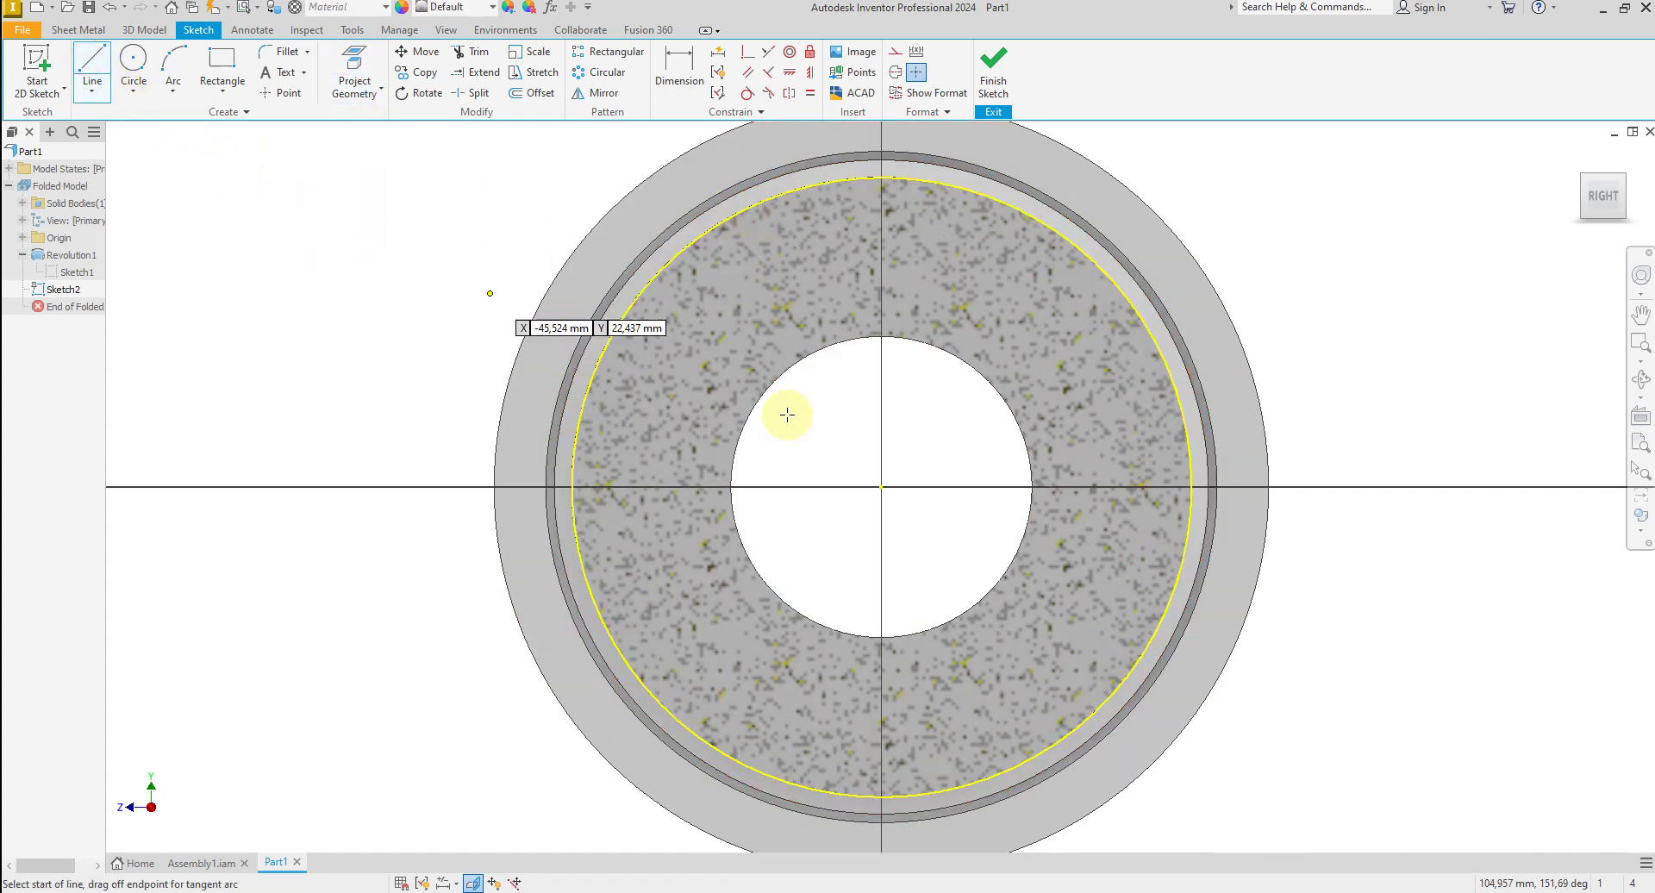
{"action": "left_click", "coordinate": [879, 488]}
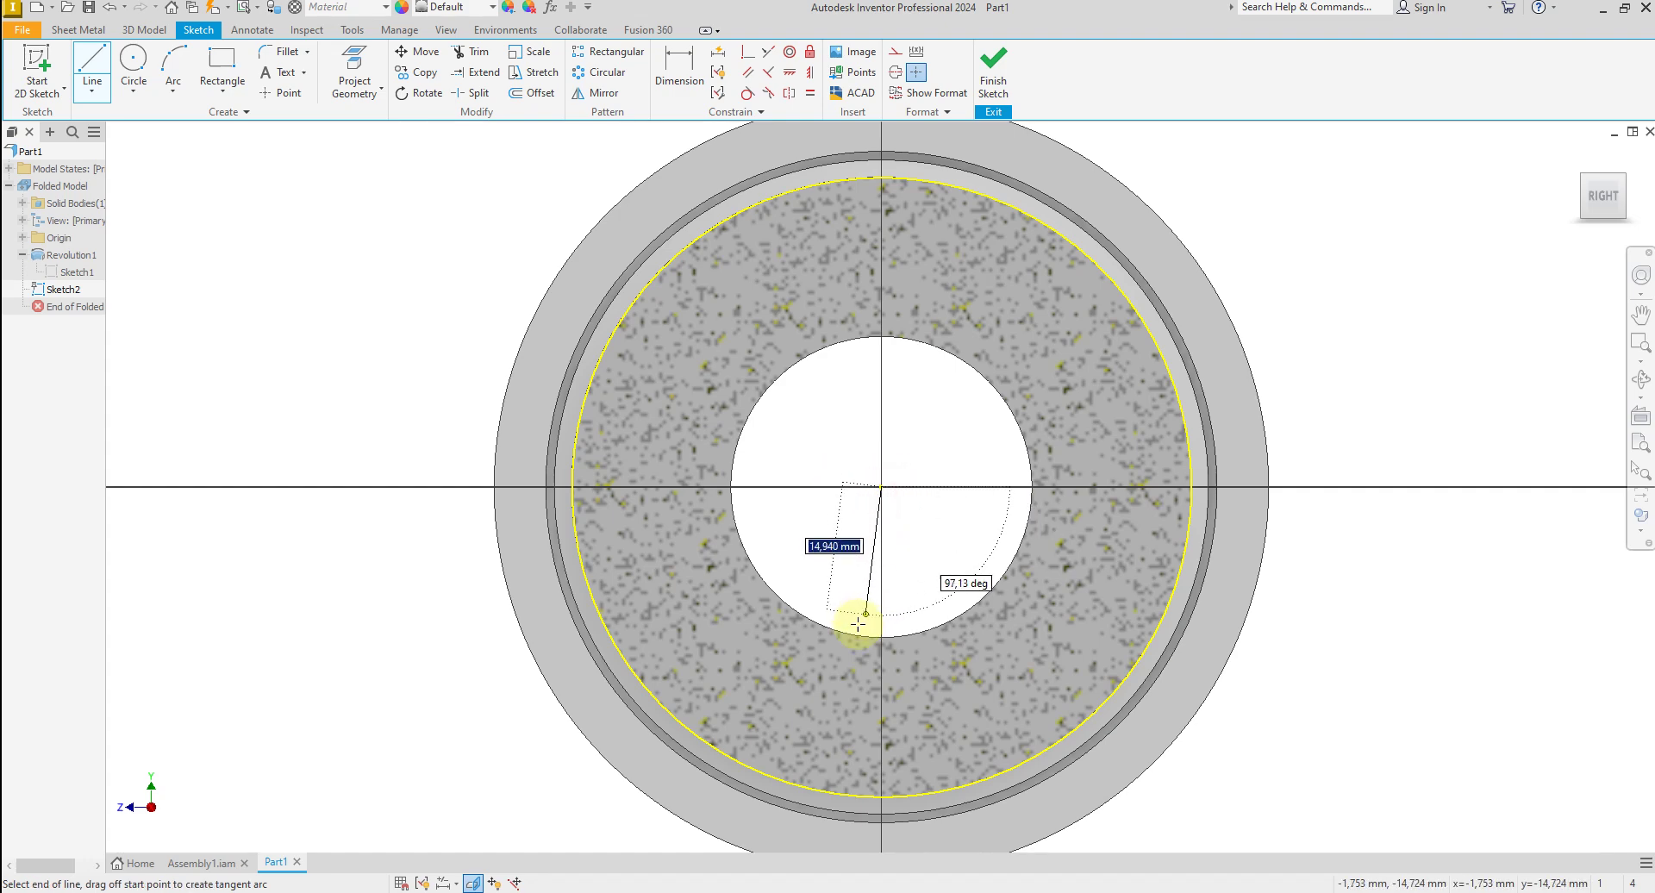
{"action": "scroll", "coordinate": [869, 612], "scroll_direction": "up", "scroll_amount": 3}
{"action": "left_click", "coordinate": [872, 287]}
{"action": "right_click", "coordinate": [946, 266]}
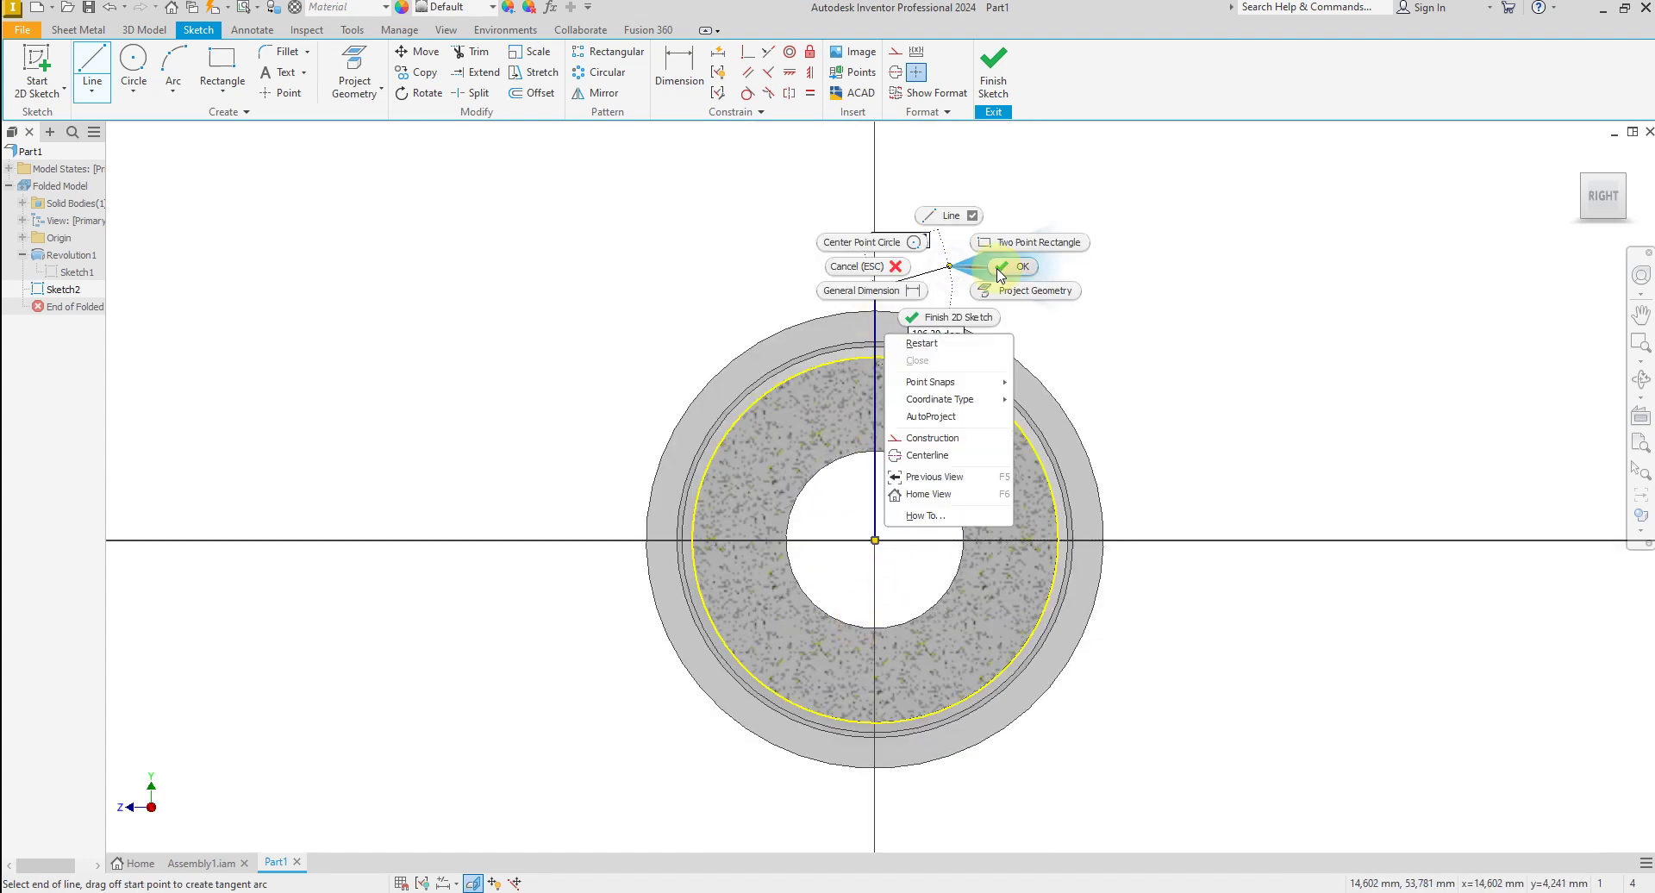
{"action": "left_click", "coordinate": [939, 272]}
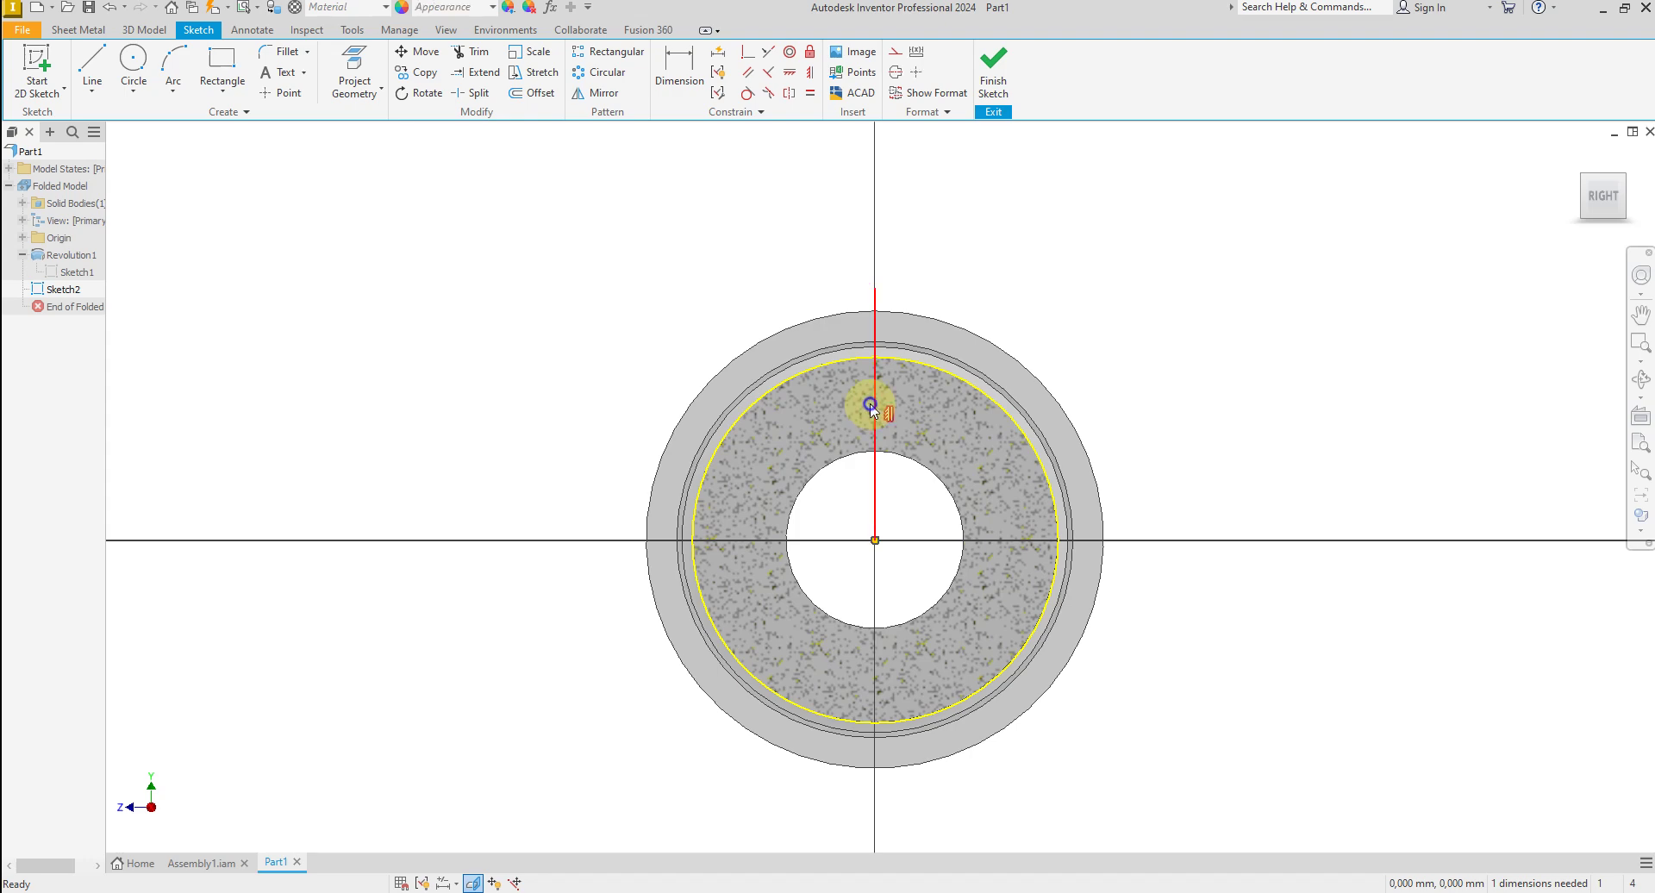
{"action": "right_click", "coordinate": [871, 405]}
{"action": "left_click", "coordinate": [876, 464]}
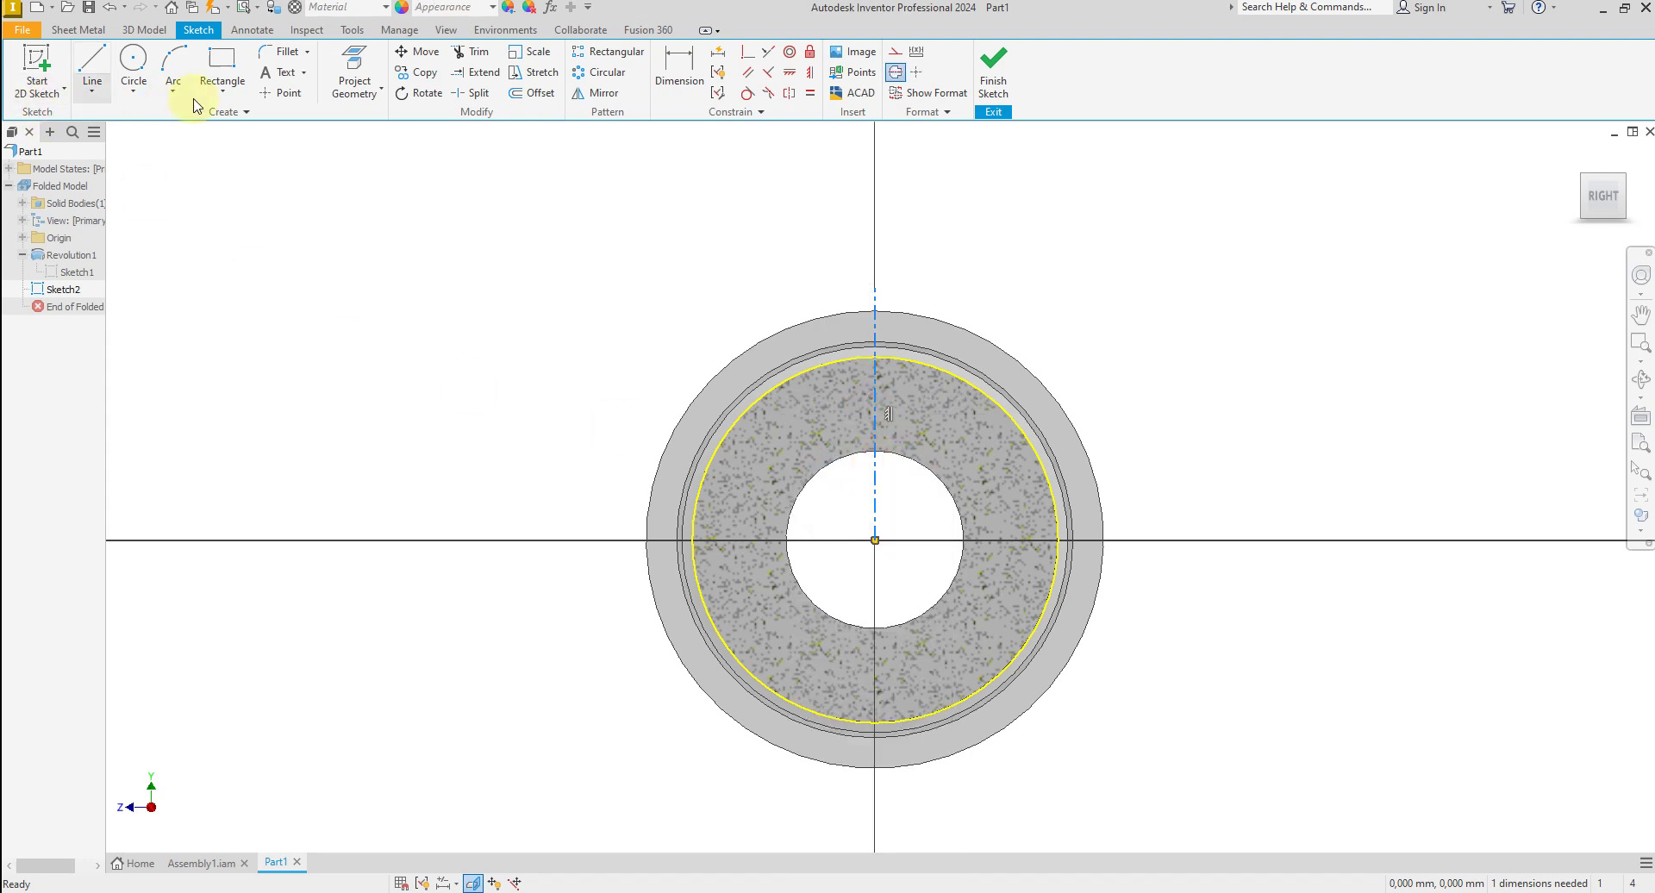
Sketch a two-point rectangle across the centerline, above the projected circle.
{"action": "left_click", "coordinate": [220, 64]}
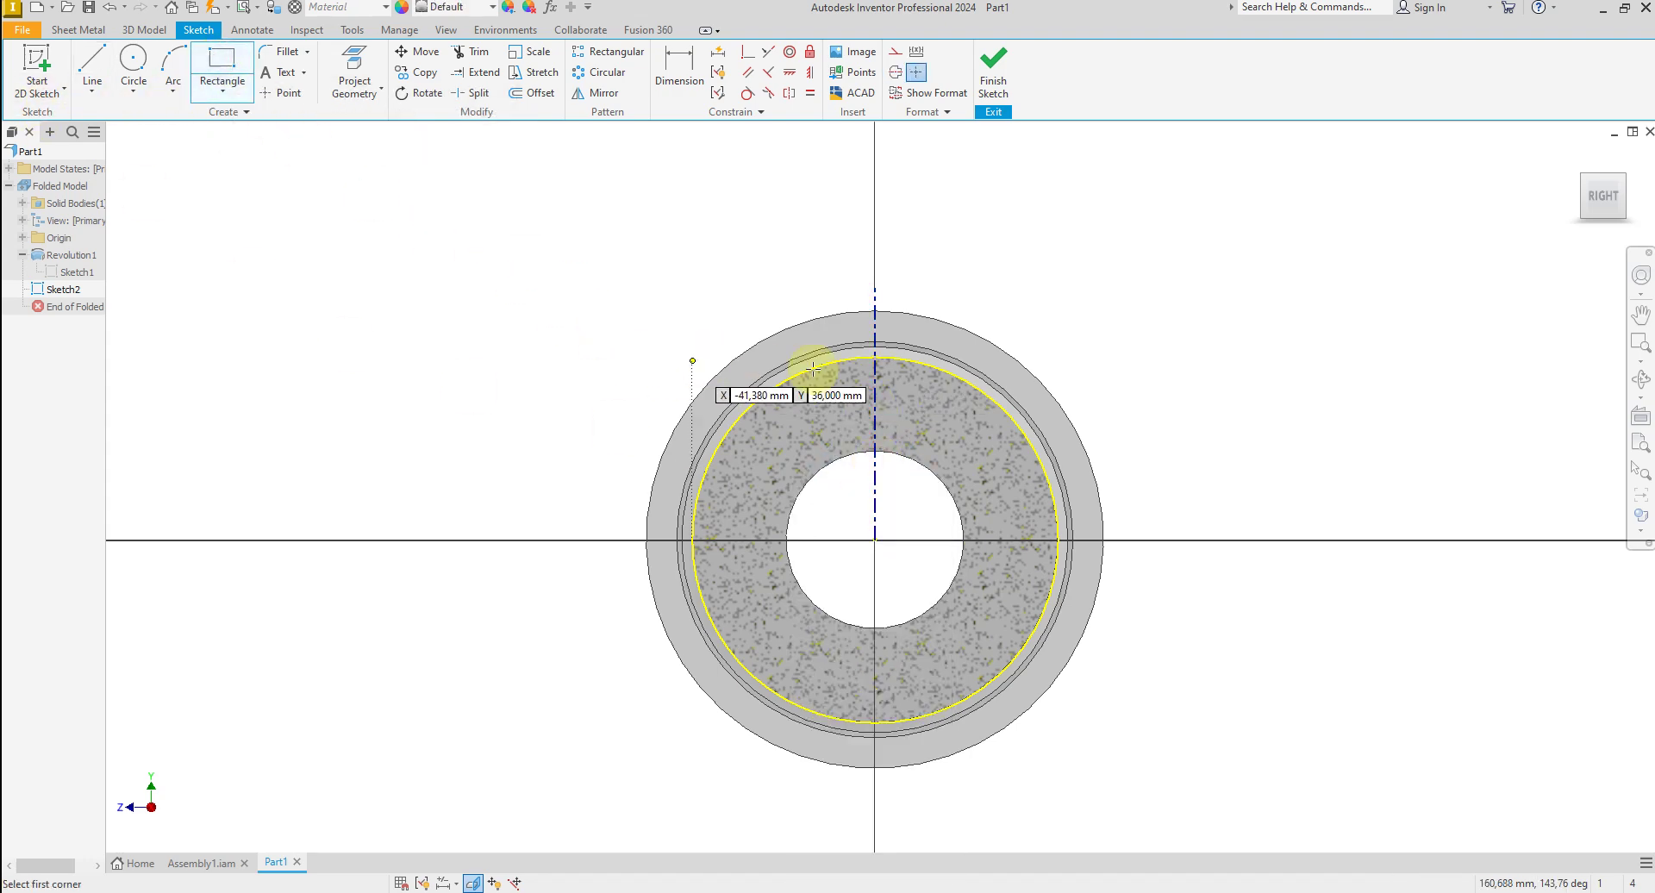
{"action": "scroll", "coordinate": [935, 355], "scroll_direction": "down", "scroll_amount": 3}
{"action": "scroll", "coordinate": [921, 366], "scroll_direction": "down", "scroll_amount": 3}
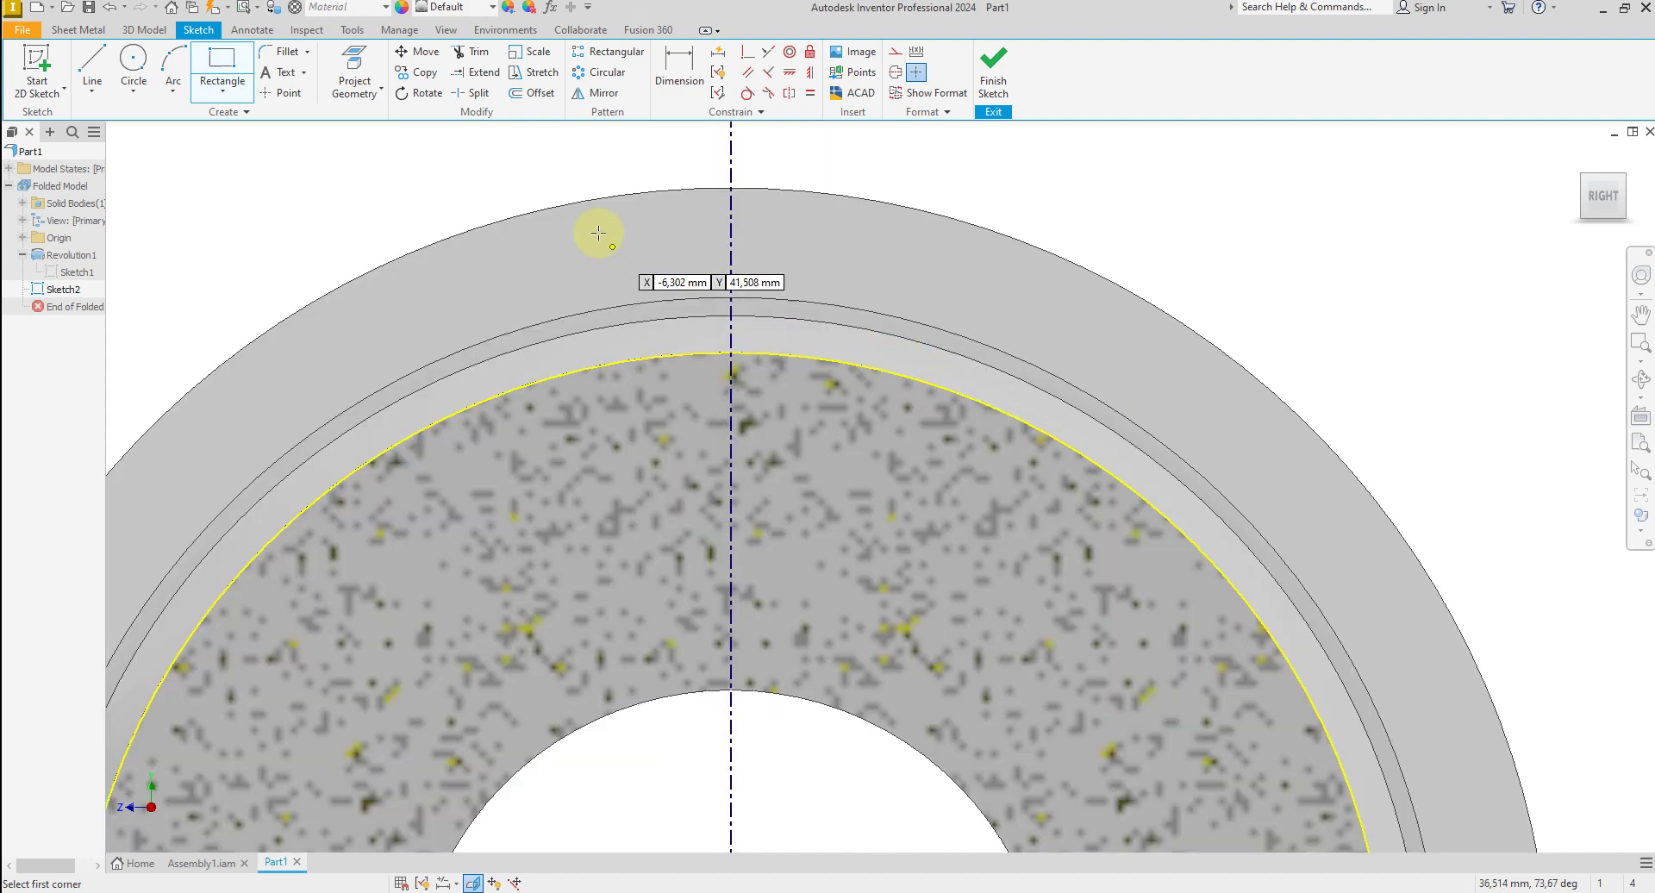
{"action": "left_click", "coordinate": [552, 226]}
{"action": "left_click", "coordinate": [805, 276]}
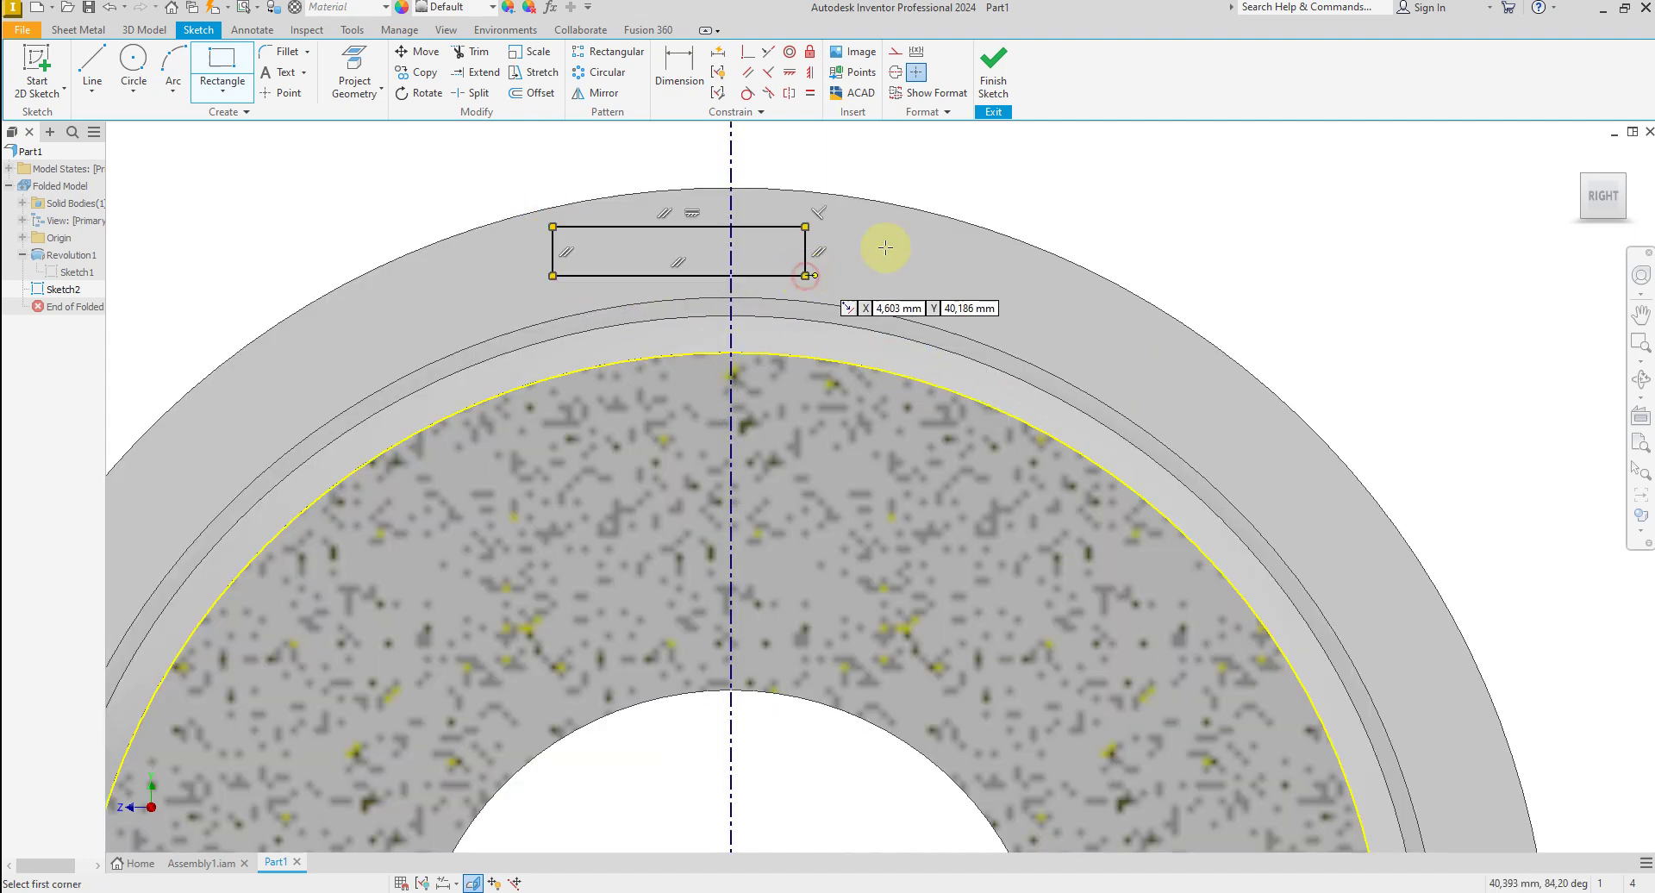
{"action": "right_click", "coordinate": [940, 196]}
{"action": "left_click", "coordinate": [992, 201]}
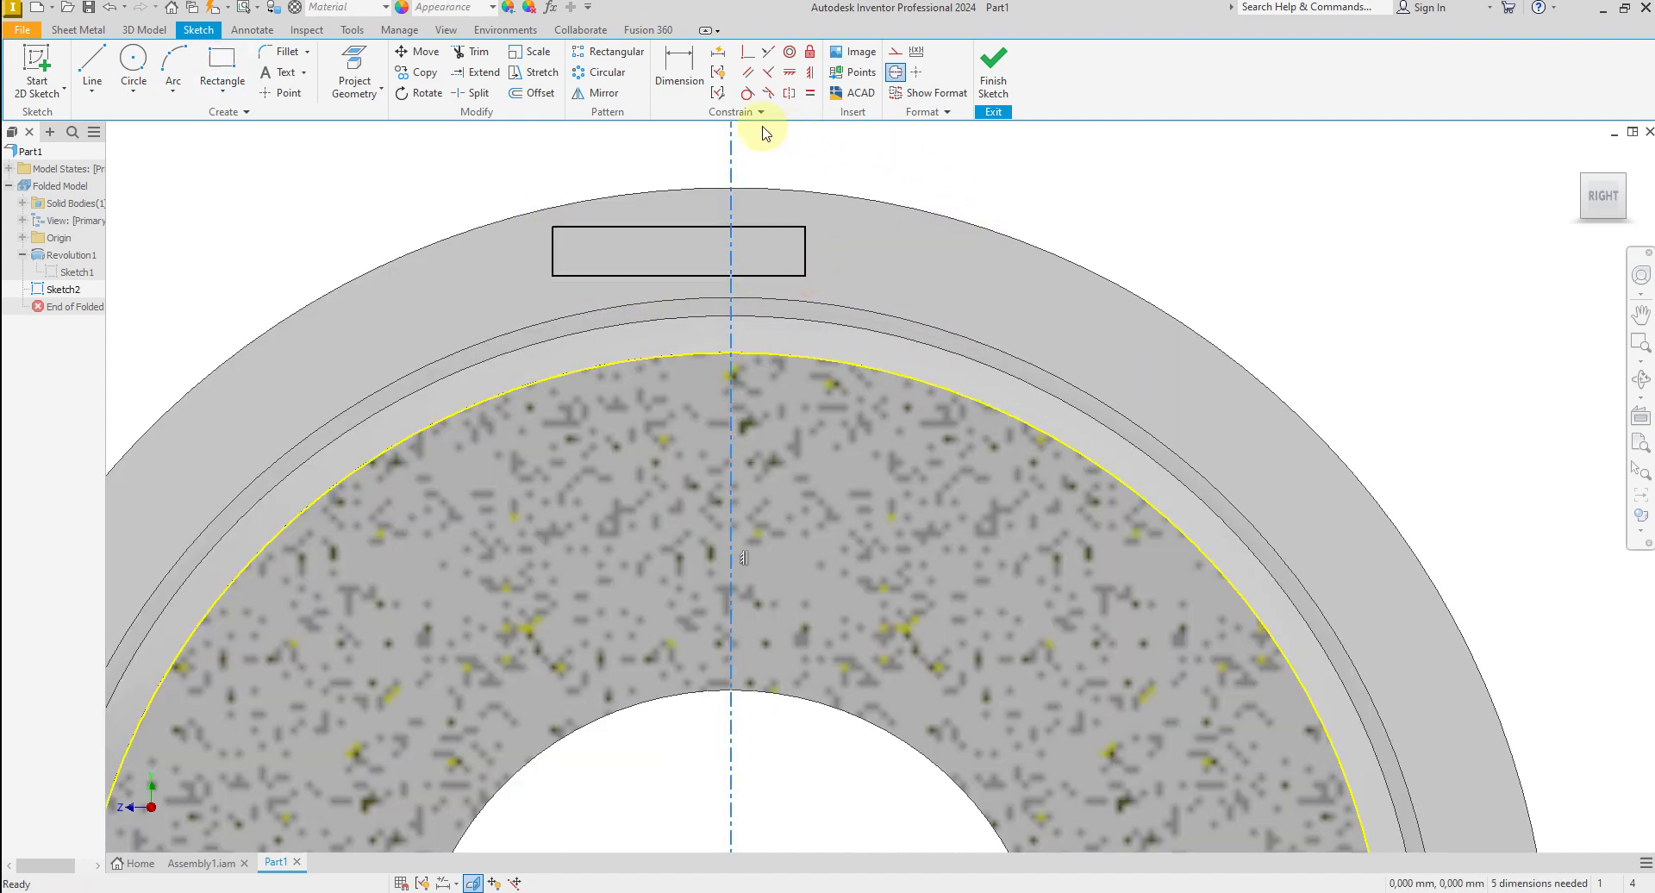
Constrain both lower corners of the rectangle coincident with the projected circle.
{"action": "left_click", "coordinate": [746, 56]}
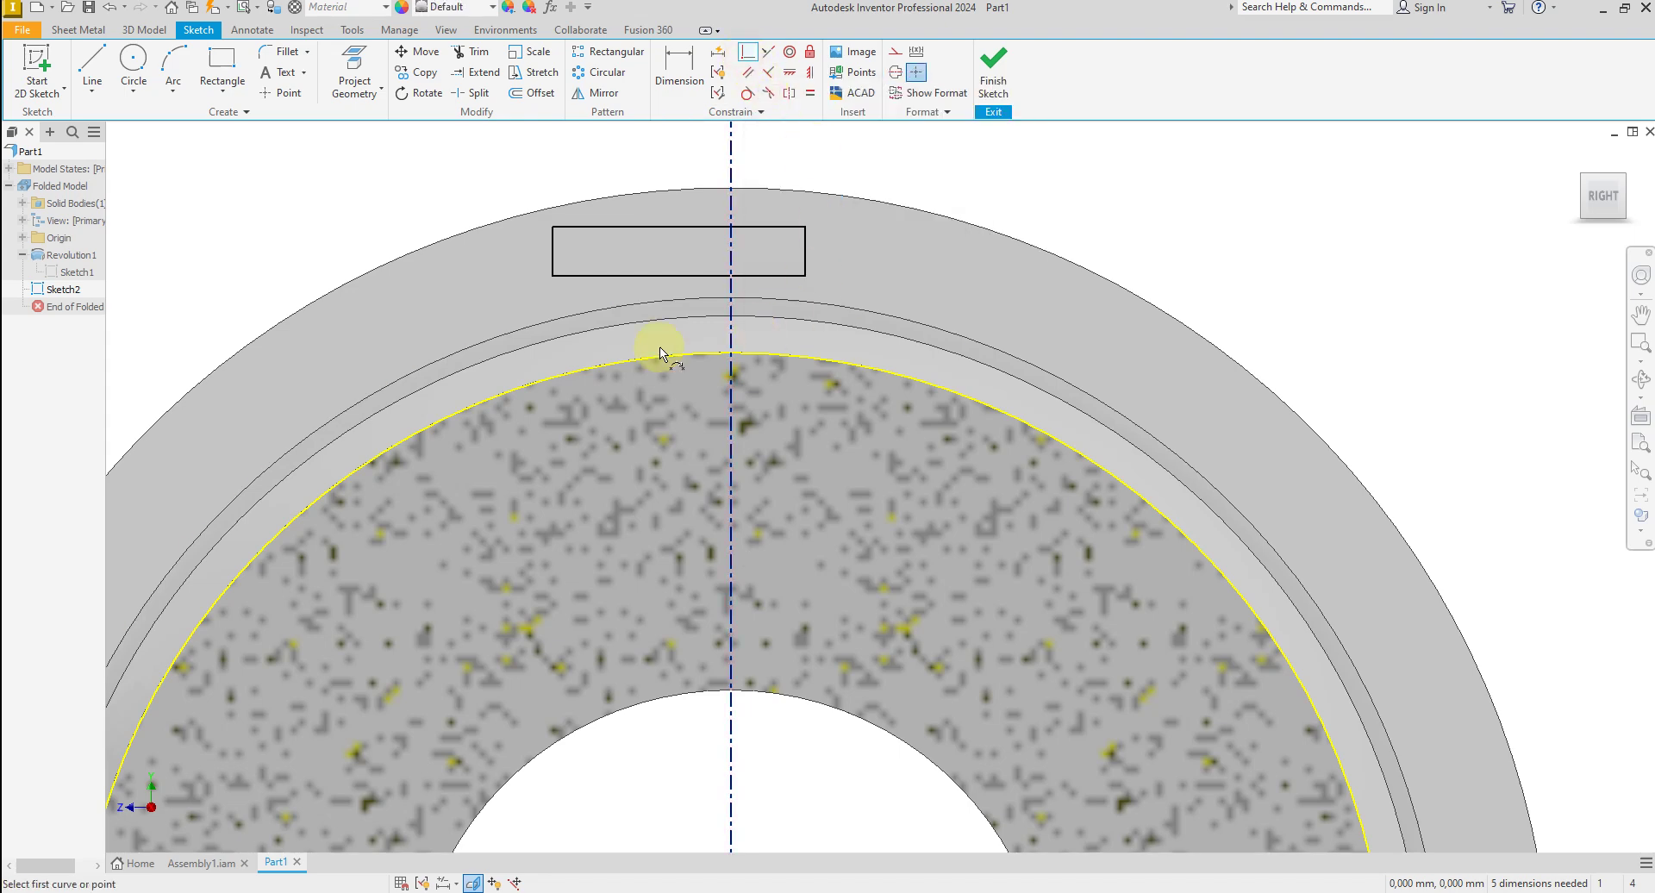
{"action": "left_click", "coordinate": [553, 384]}
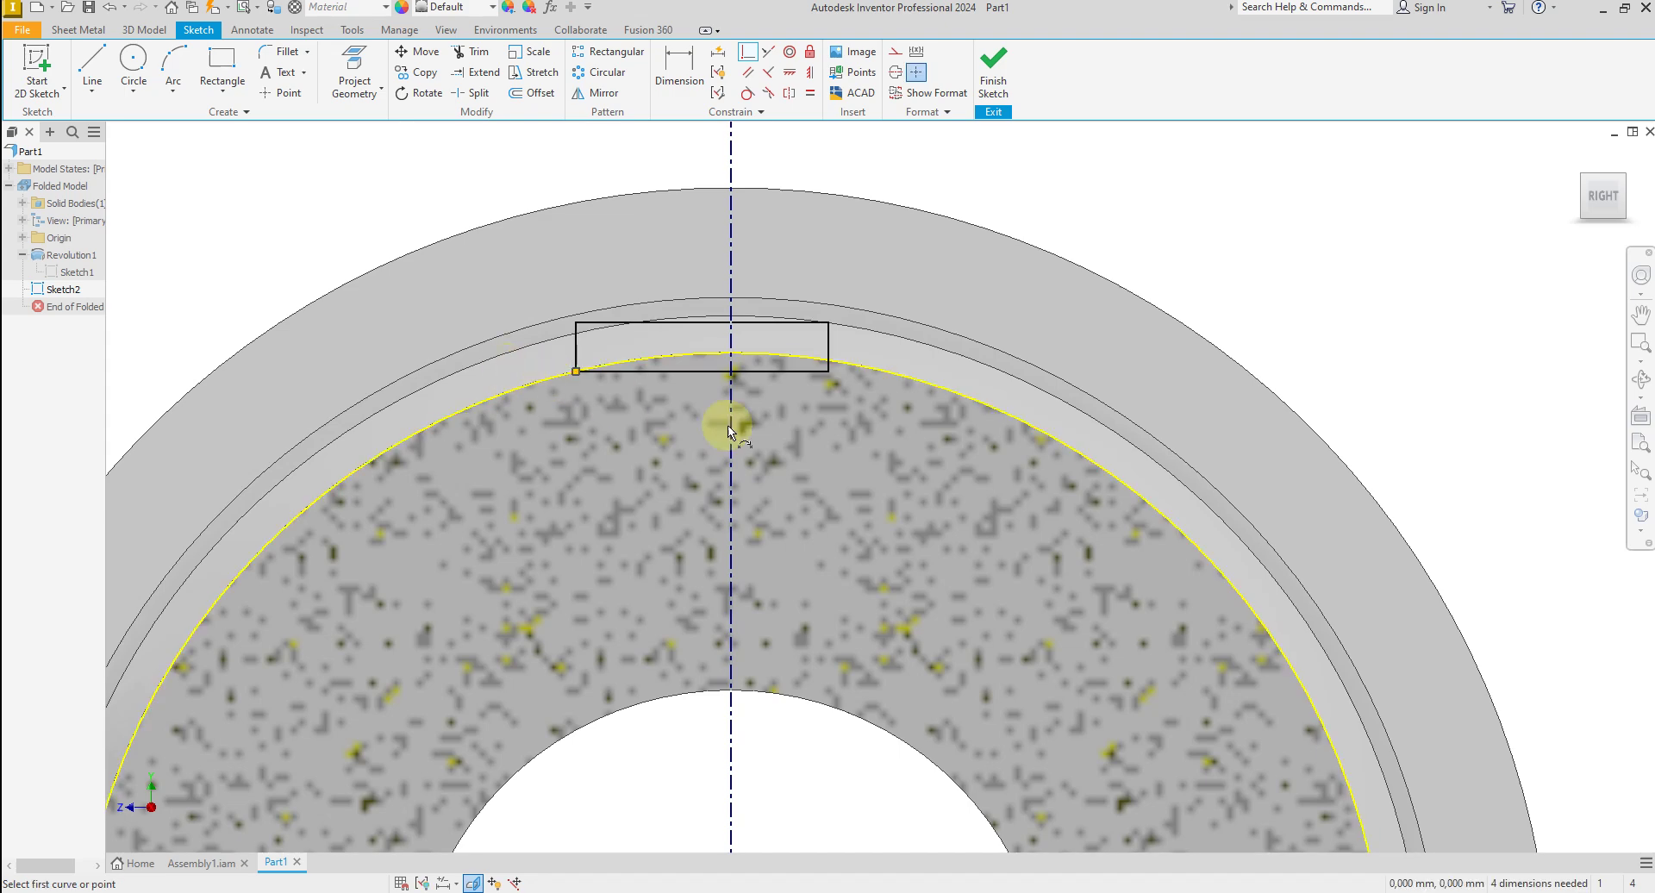
{"action": "left_click", "coordinate": [864, 379]}
{"action": "right_click", "coordinate": [1026, 181]}
{"action": "left_click", "coordinate": [1057, 173]}
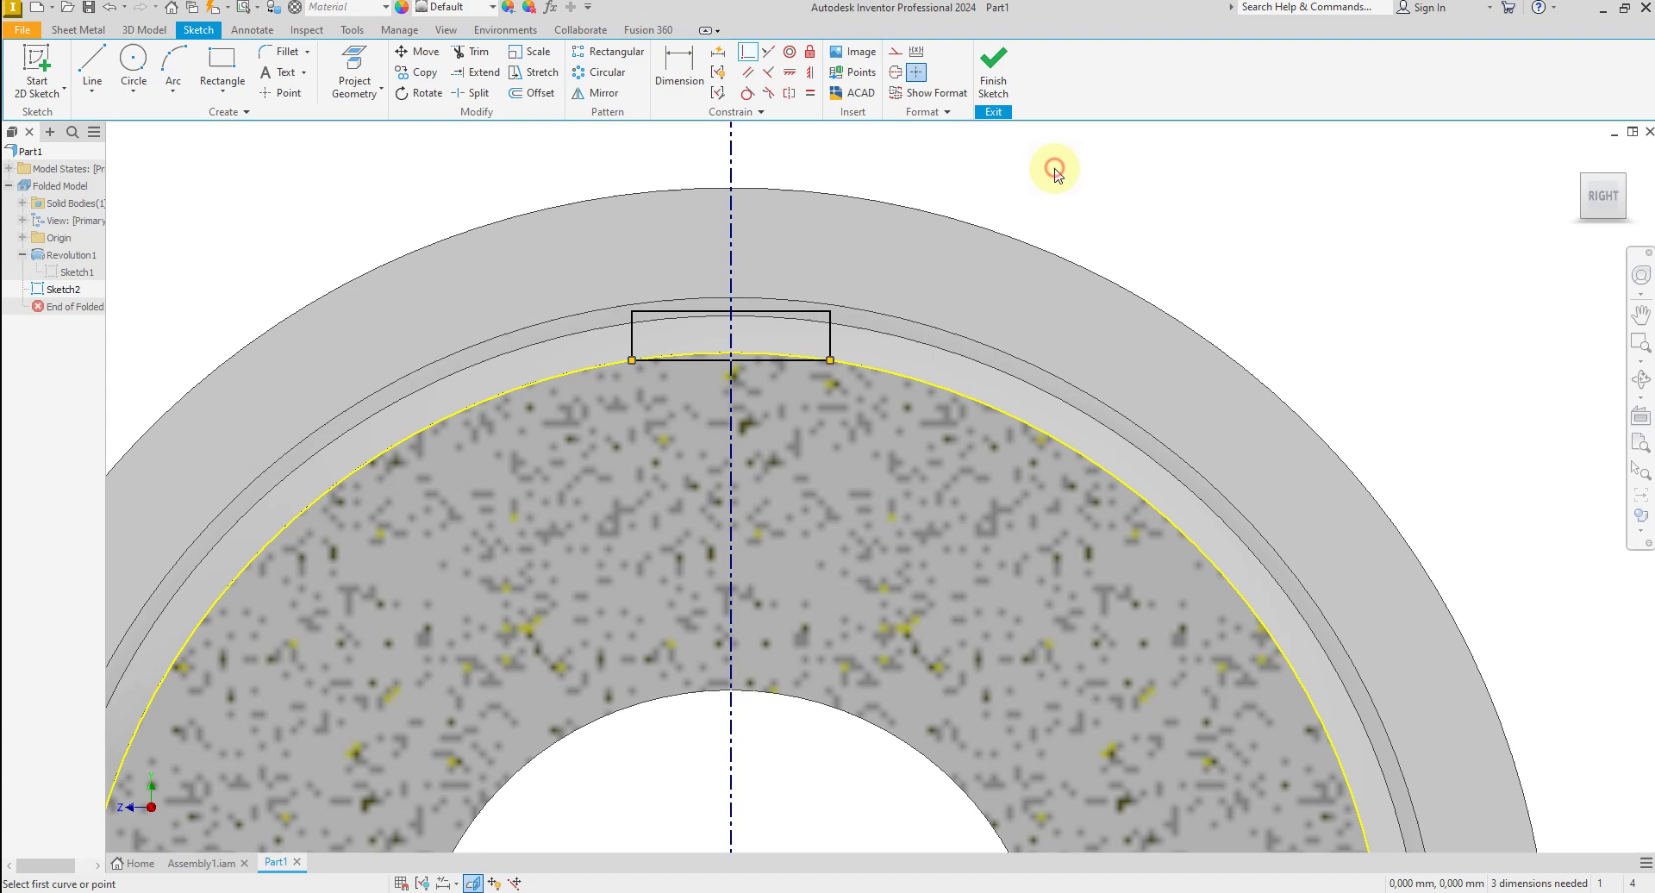
Apply a vertical constraint between the midpoint of the rectangle's upper edge and the sketch center point.
{"action": "scroll", "coordinate": [842, 177], "scroll_direction": "down", "scroll_amount": 3}
{"action": "scroll", "coordinate": [798, 207], "scroll_direction": "up", "scroll_amount": 5}
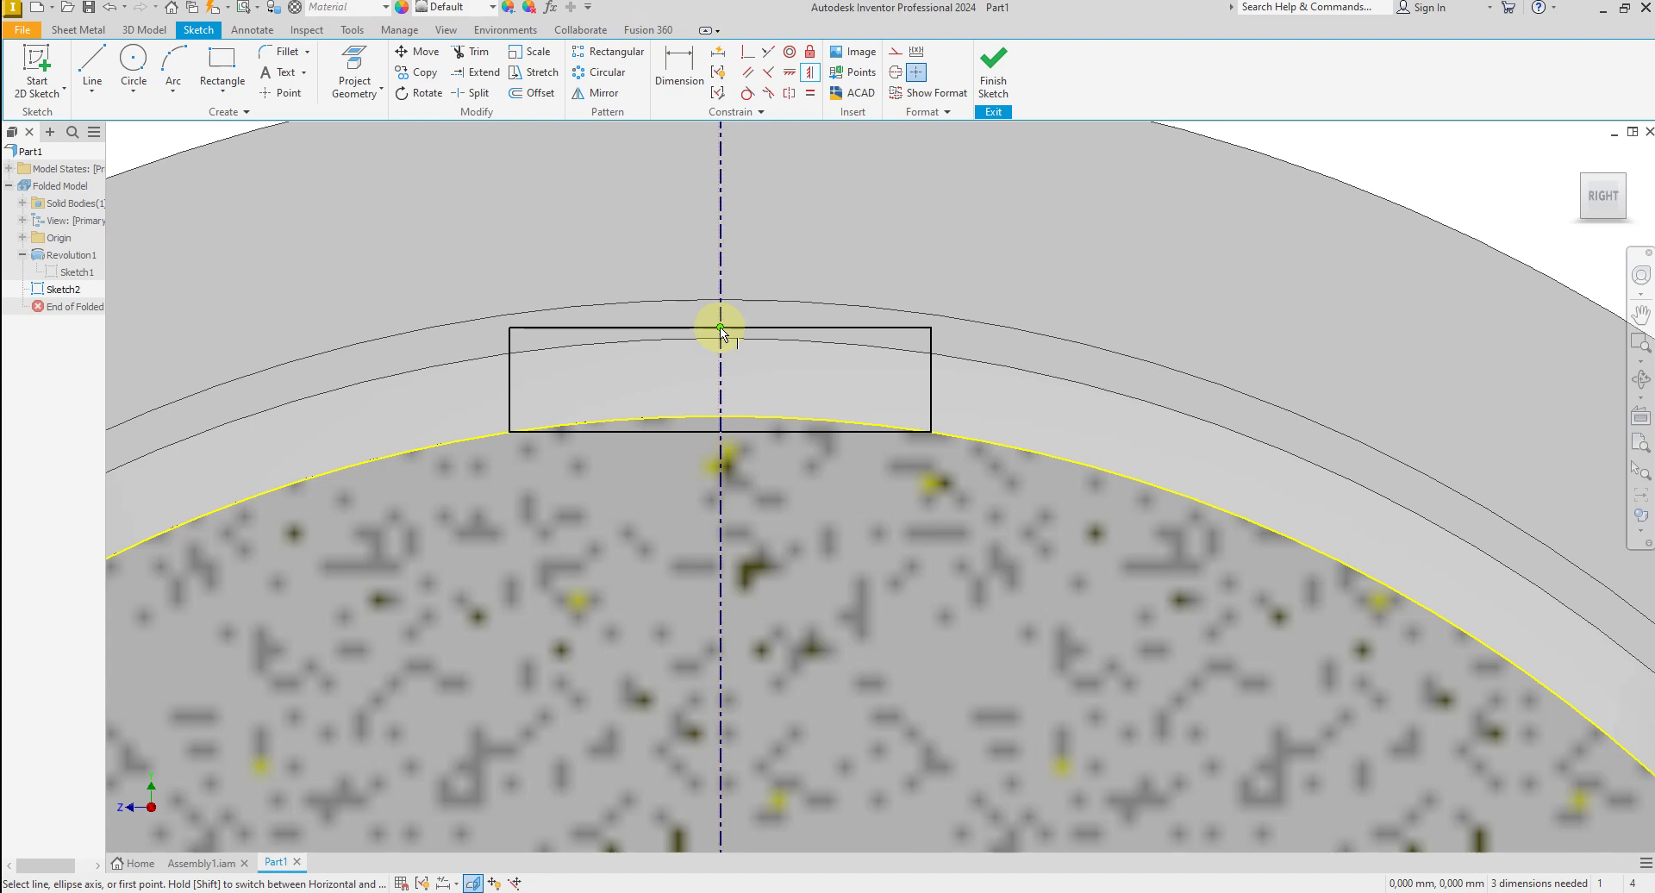
{"action": "scroll", "coordinate": [775, 265], "scroll_direction": "down", "scroll_amount": 4}
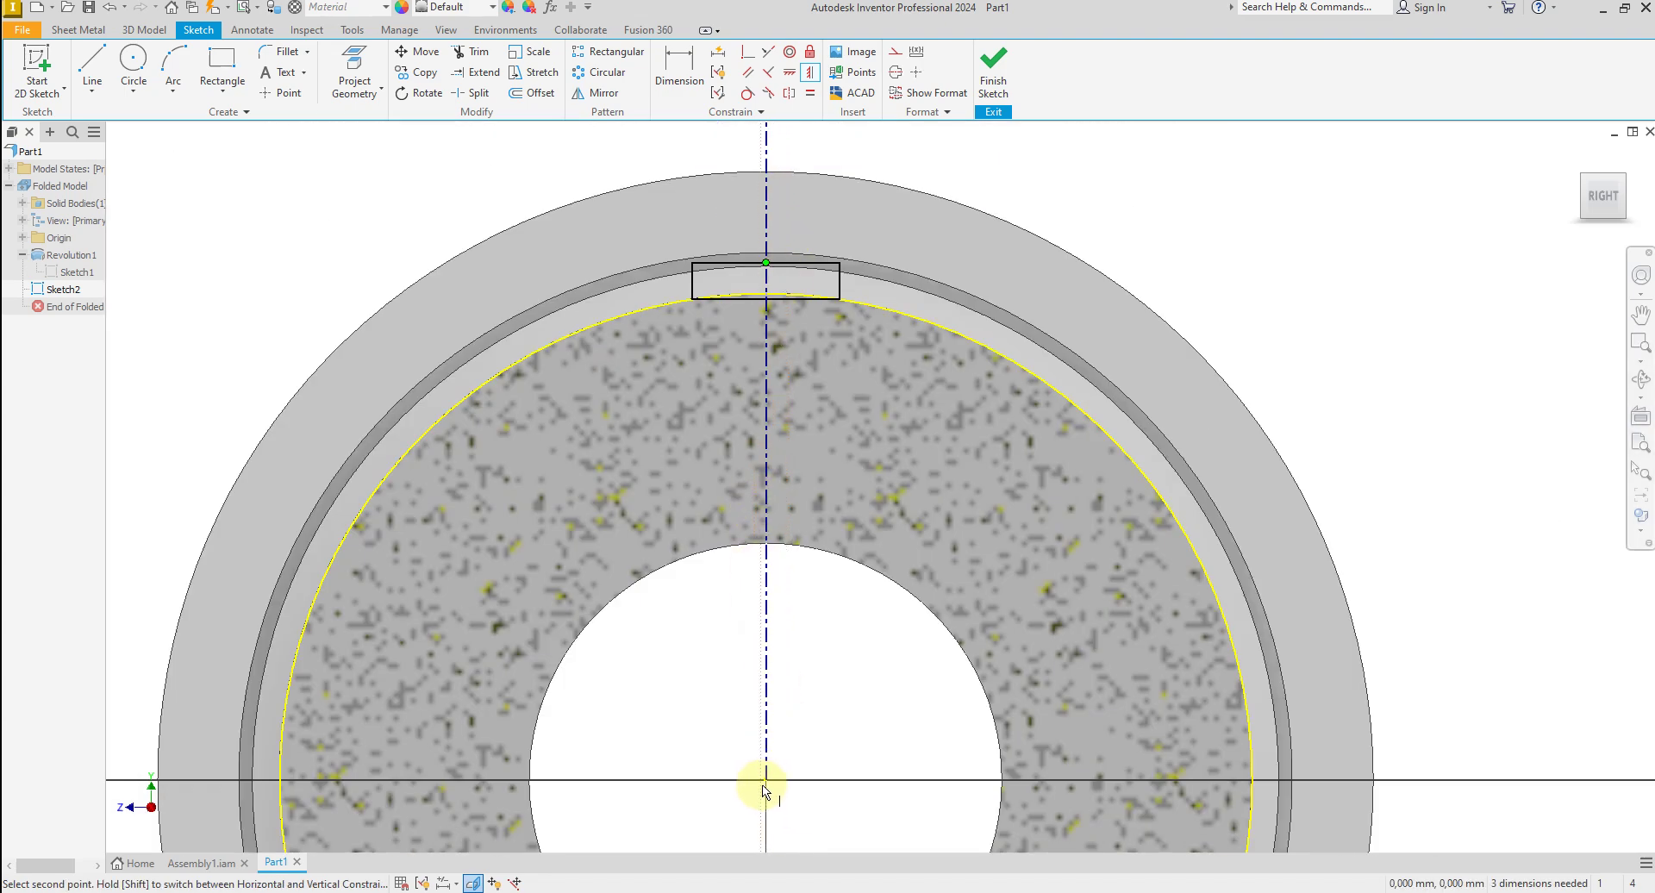
{"action": "right_click", "coordinate": [862, 509]}
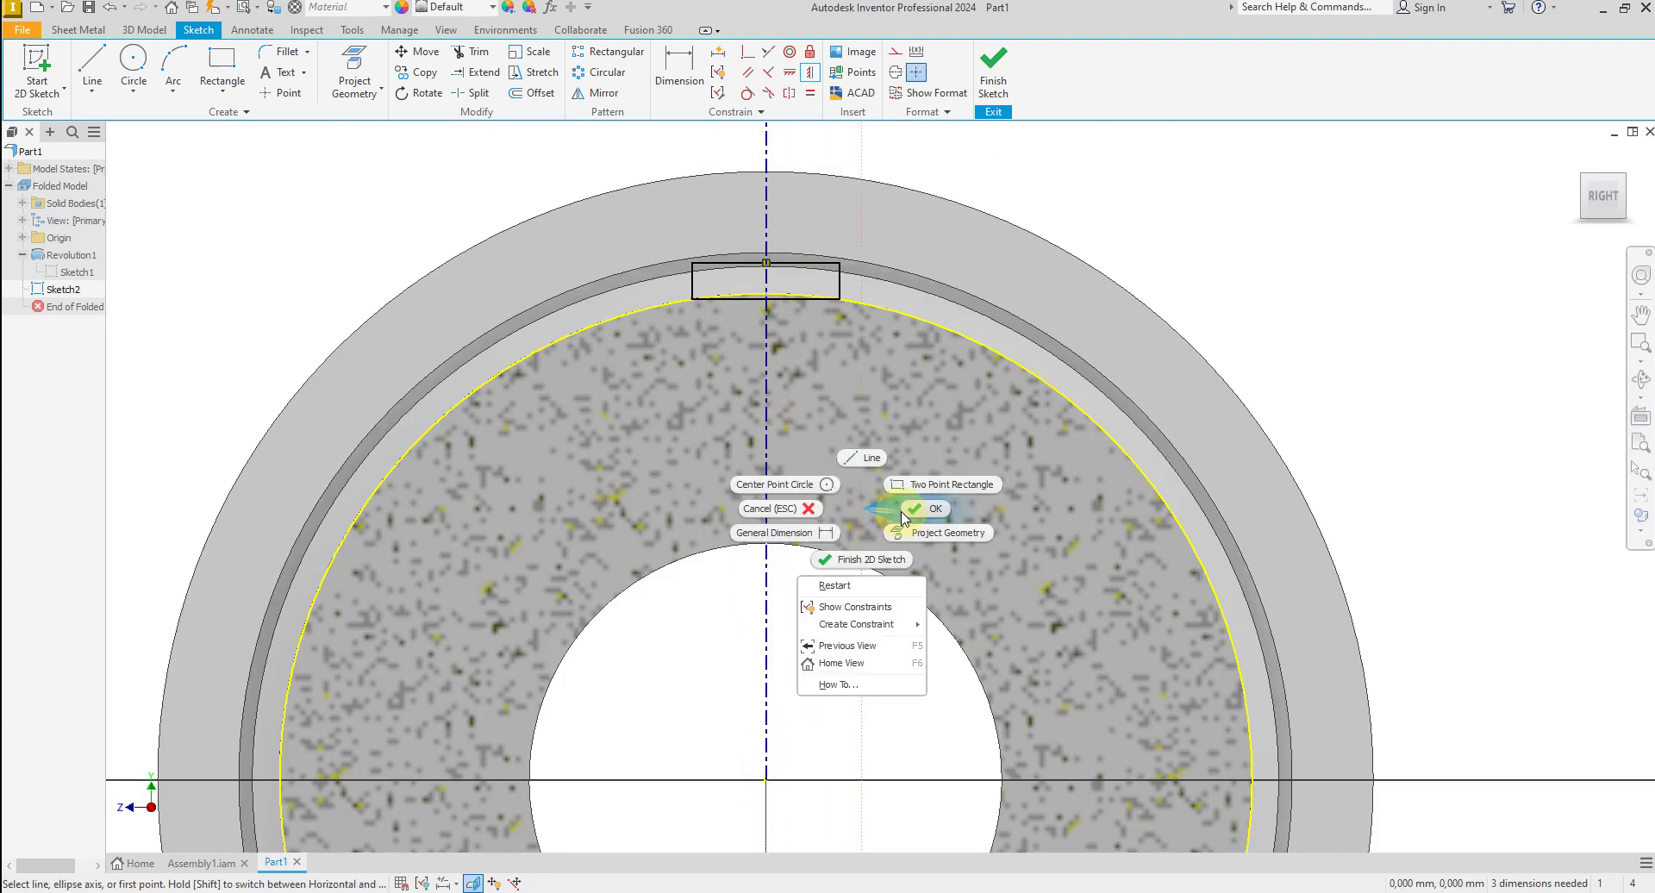
{"action": "left_click", "coordinate": [906, 508]}
Dimension the rectangle's width as 10 mm.
{"action": "left_click", "coordinate": [679, 65]}
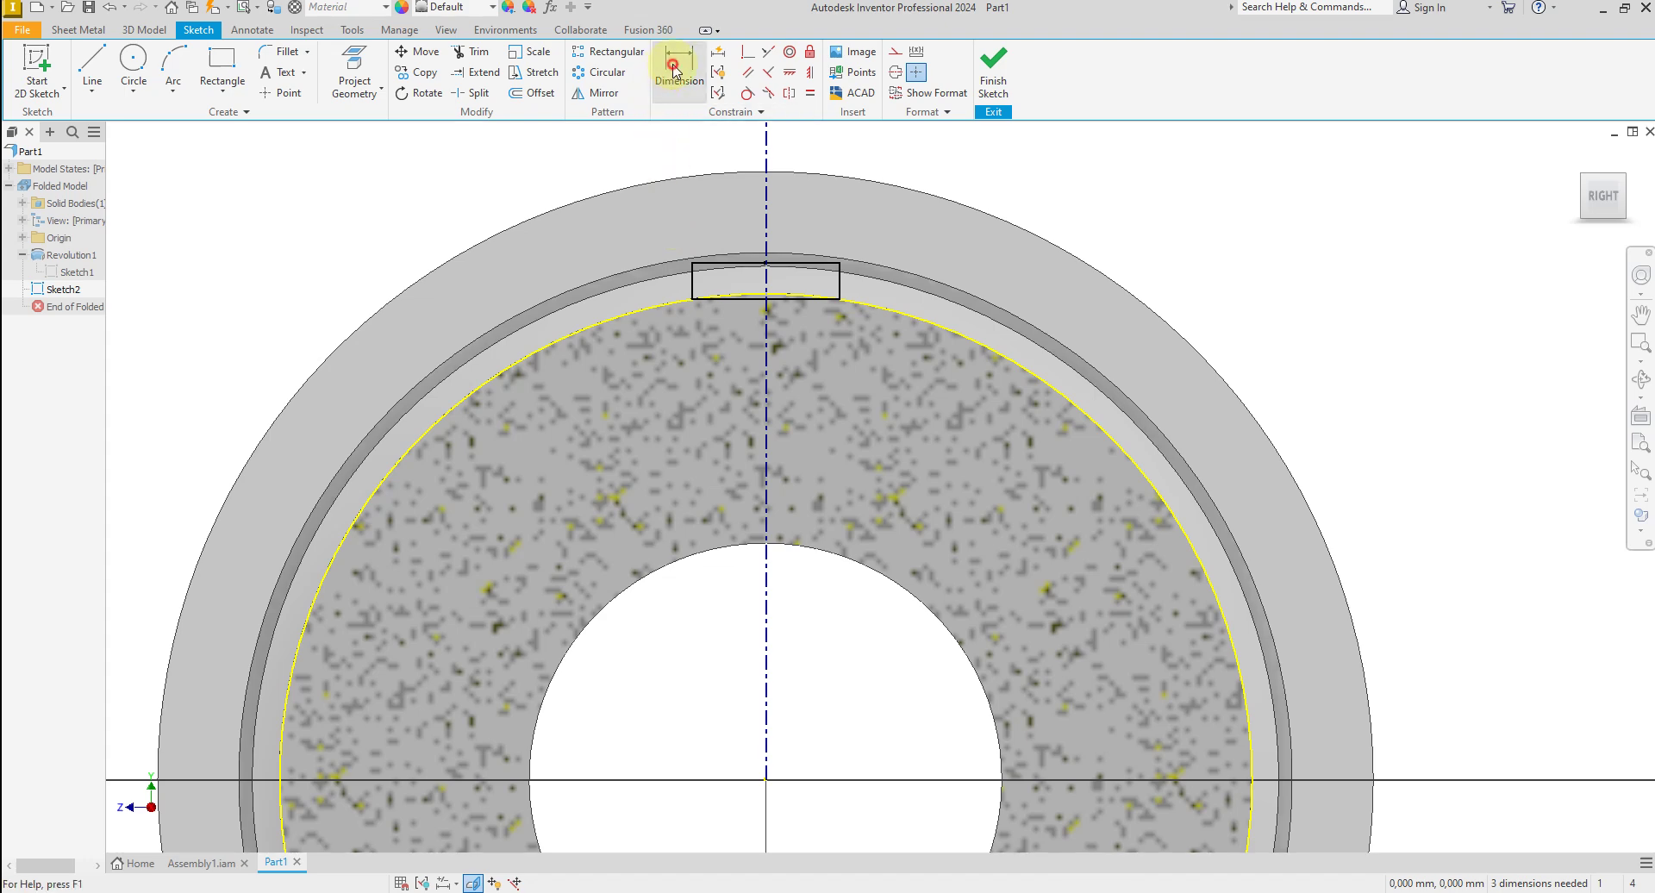
{"action": "left_click", "coordinate": [714, 267]}
{"action": "left_click", "coordinate": [731, 198]}
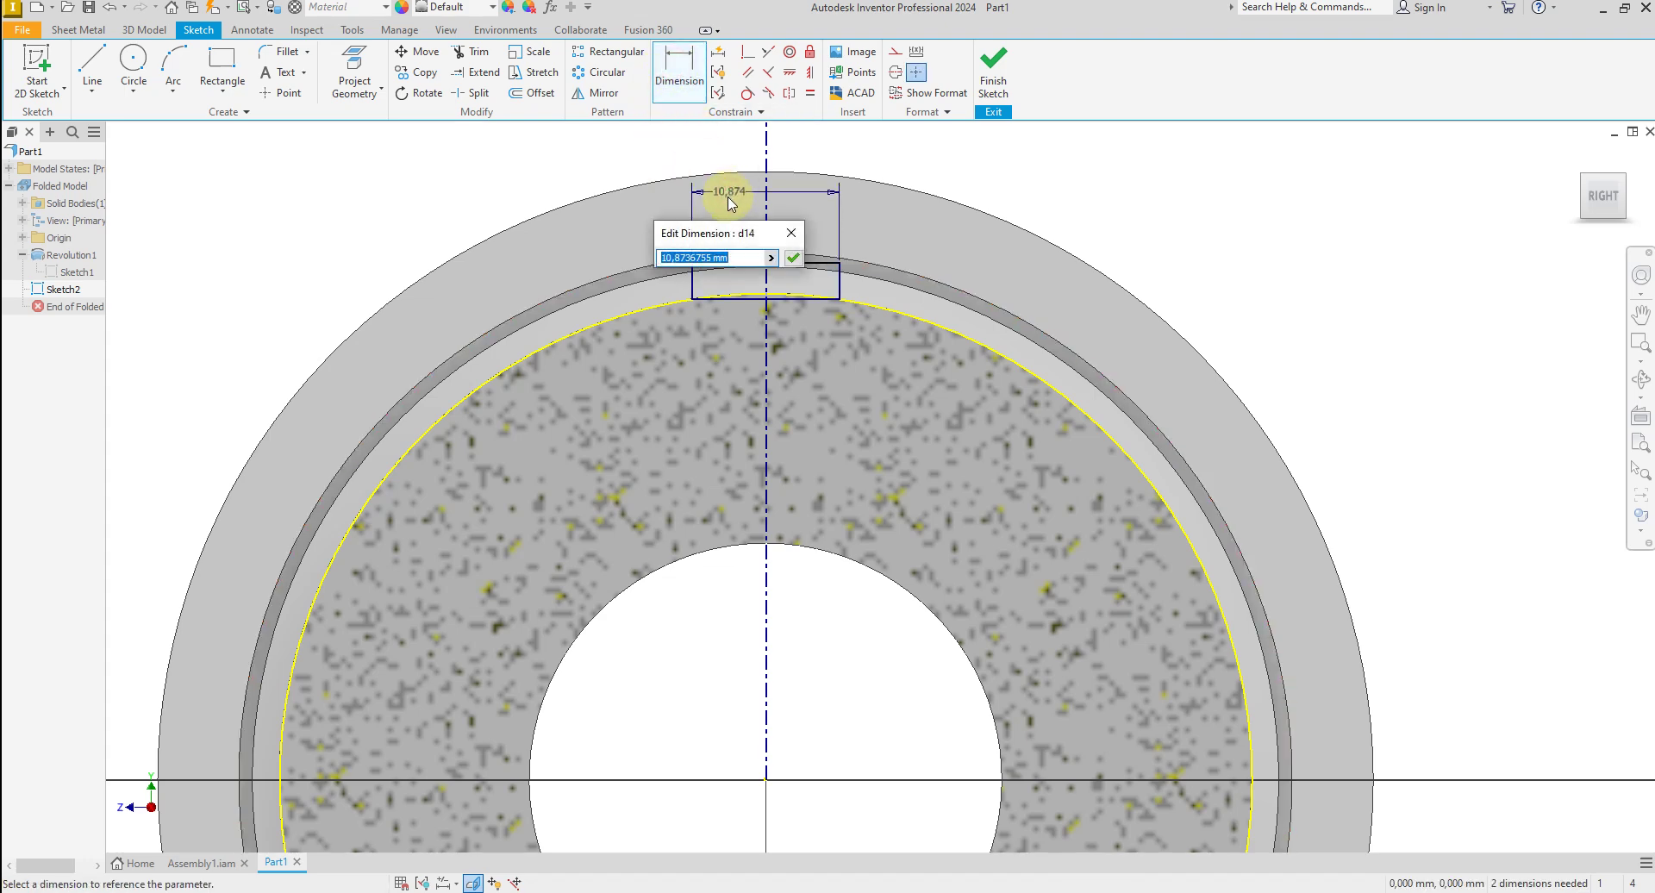
{"action": "type", "text": "10"}
{"action": "key", "text": "Return"}
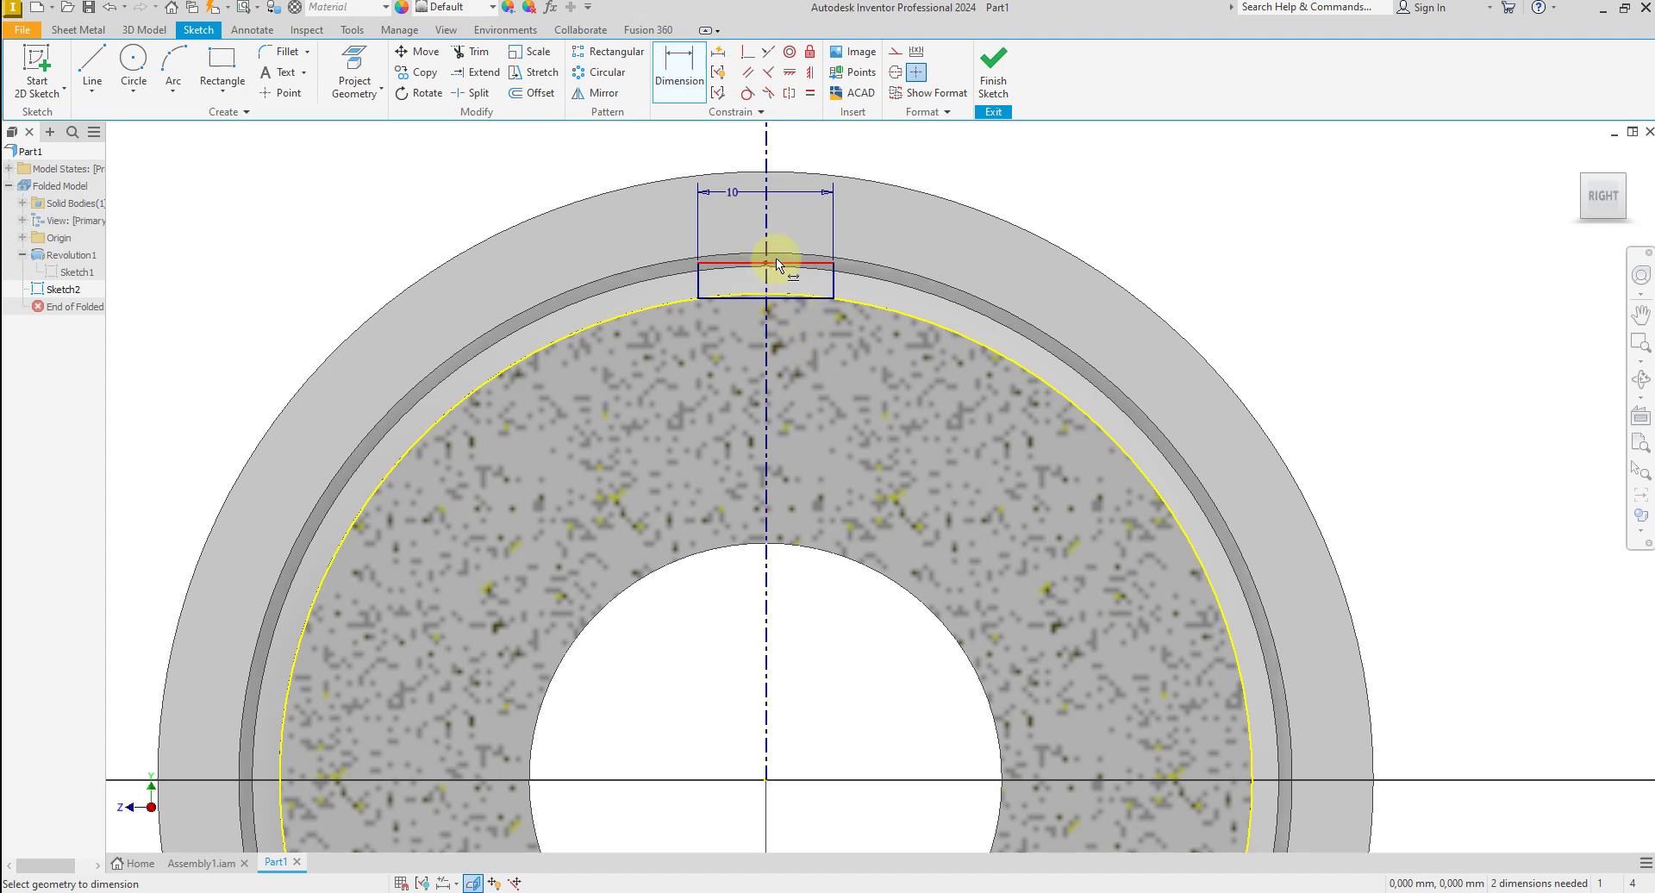
Dimension the distance from the sketch center to the rectangle's upper edge as 41 mm and finish the sketch.
{"action": "left_click", "coordinate": [767, 780]}
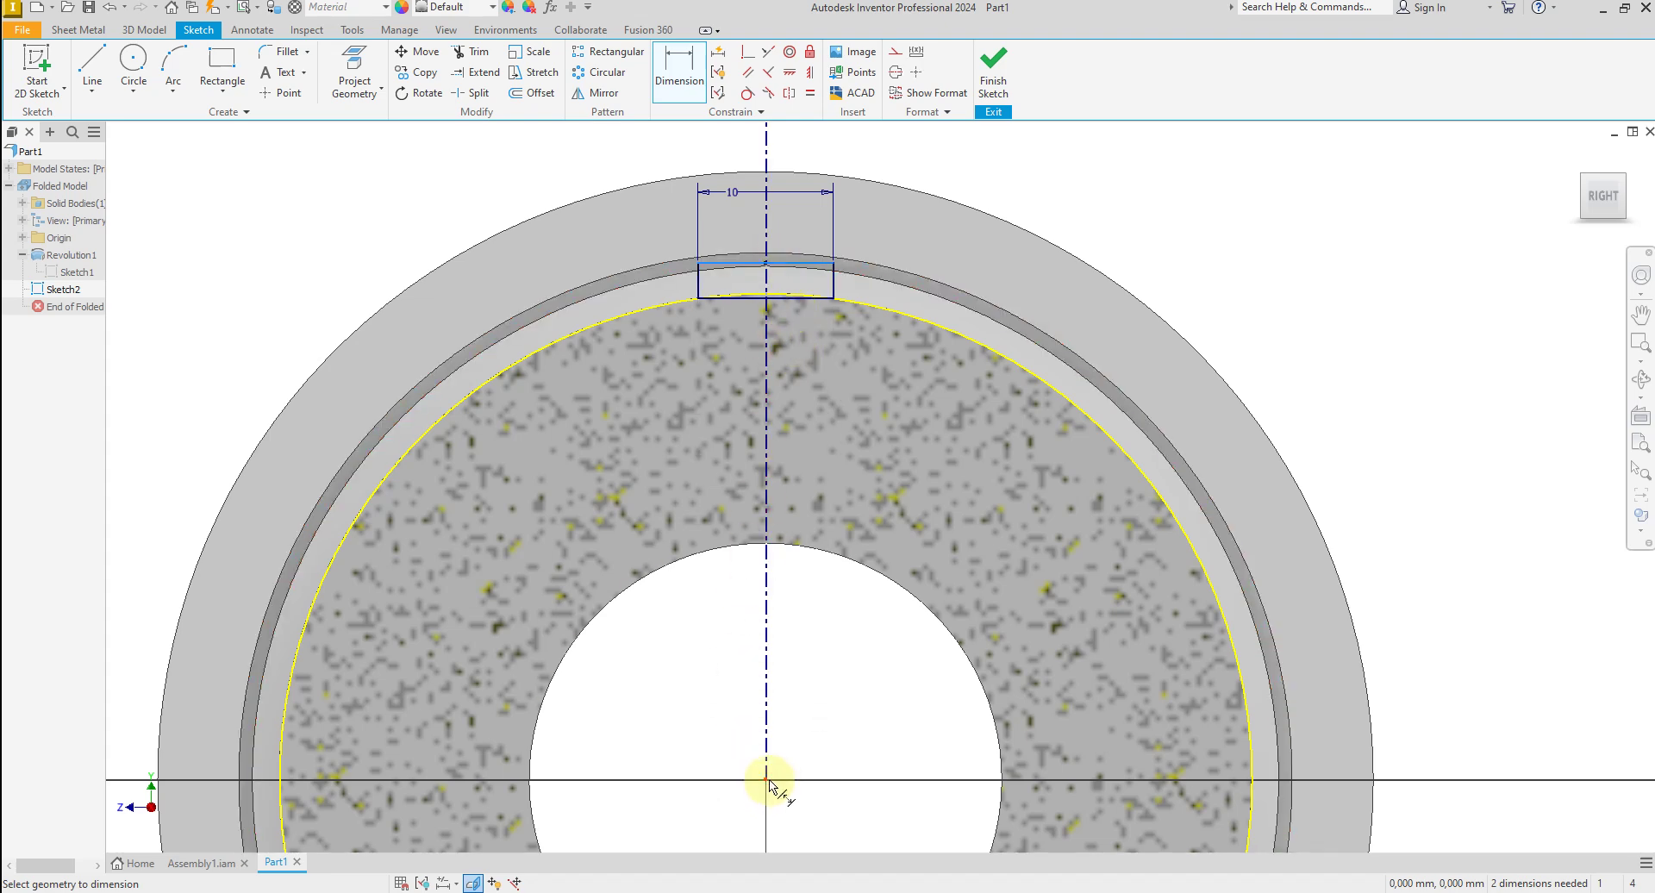
{"action": "left_click", "coordinate": [1000, 607]}
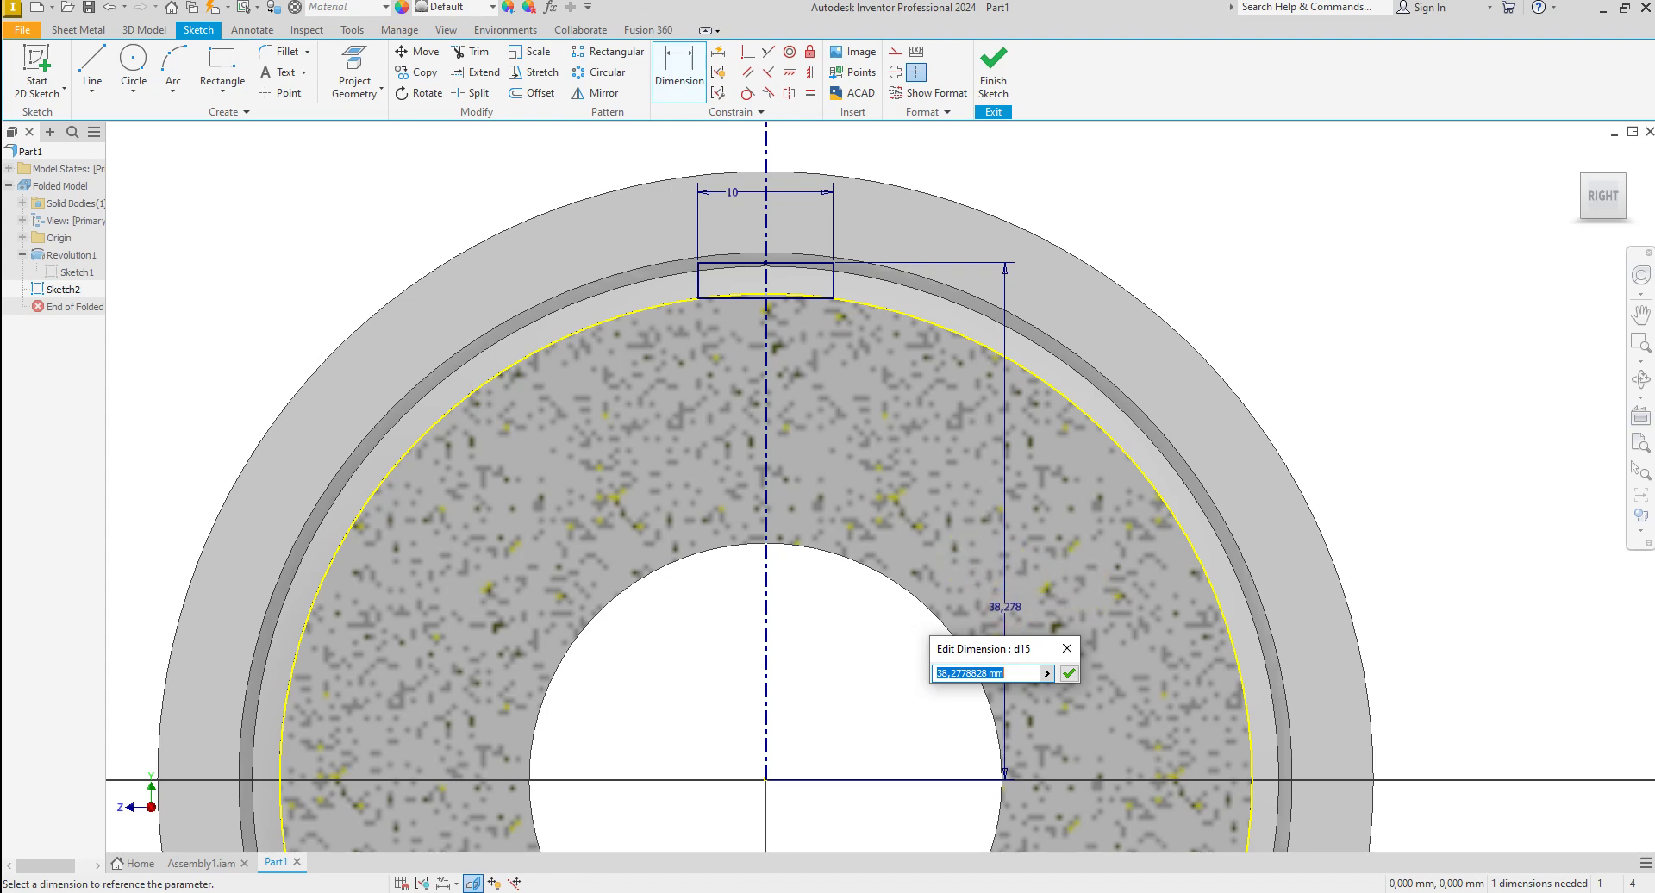
{"action": "left_click", "coordinate": [1066, 674]}
{"action": "right_click", "coordinate": [1160, 261]}
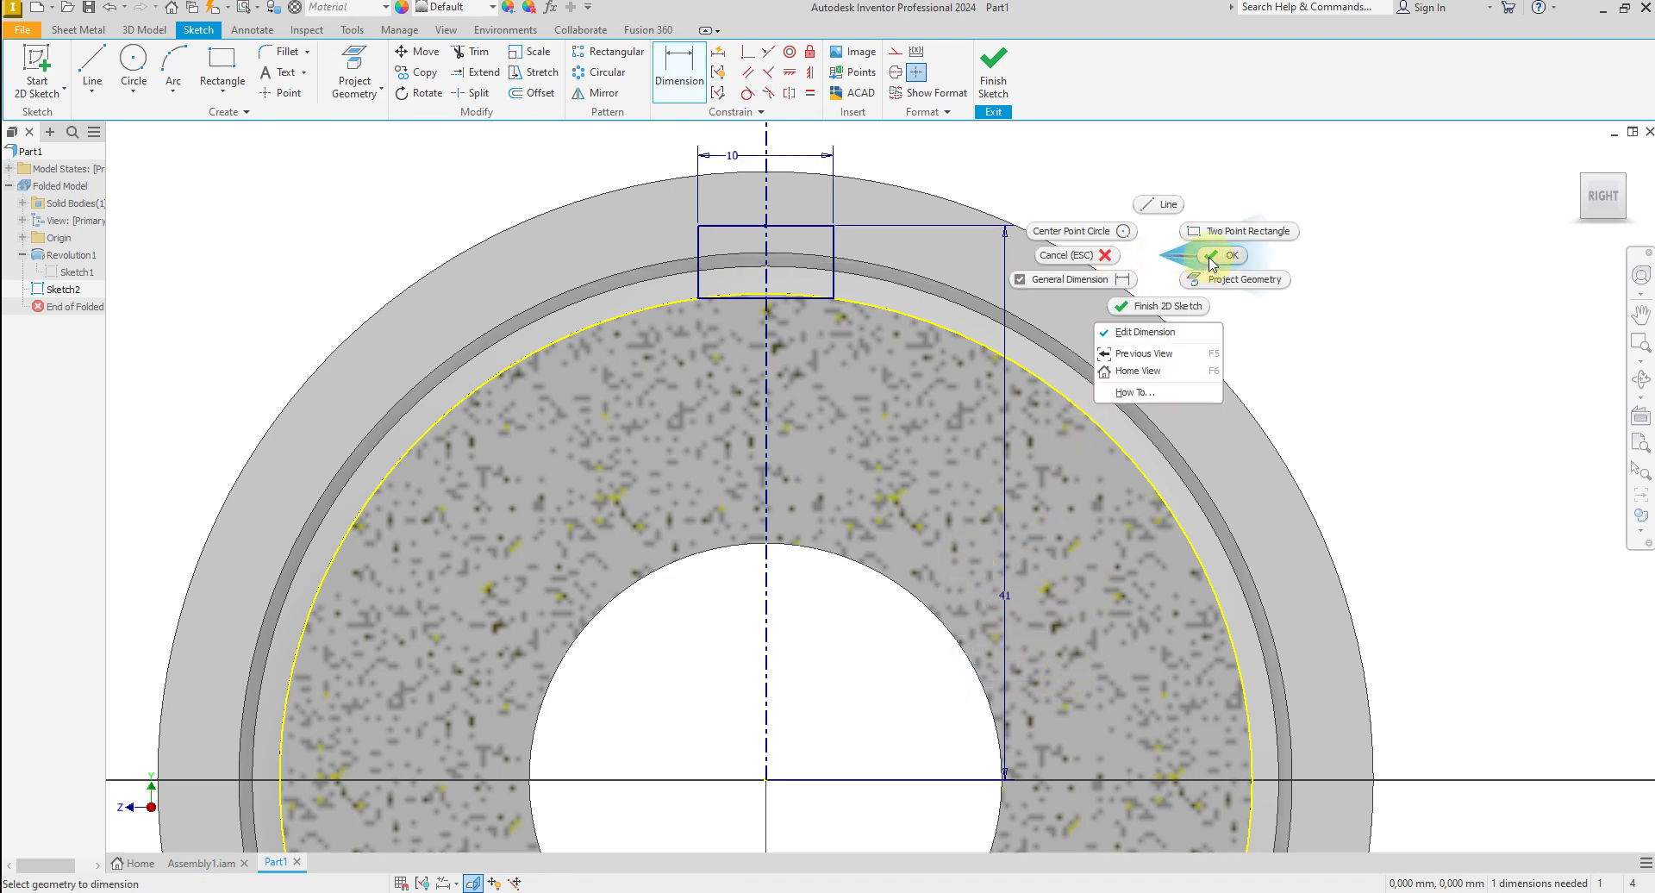
{"action": "left_click", "coordinate": [1208, 266]}
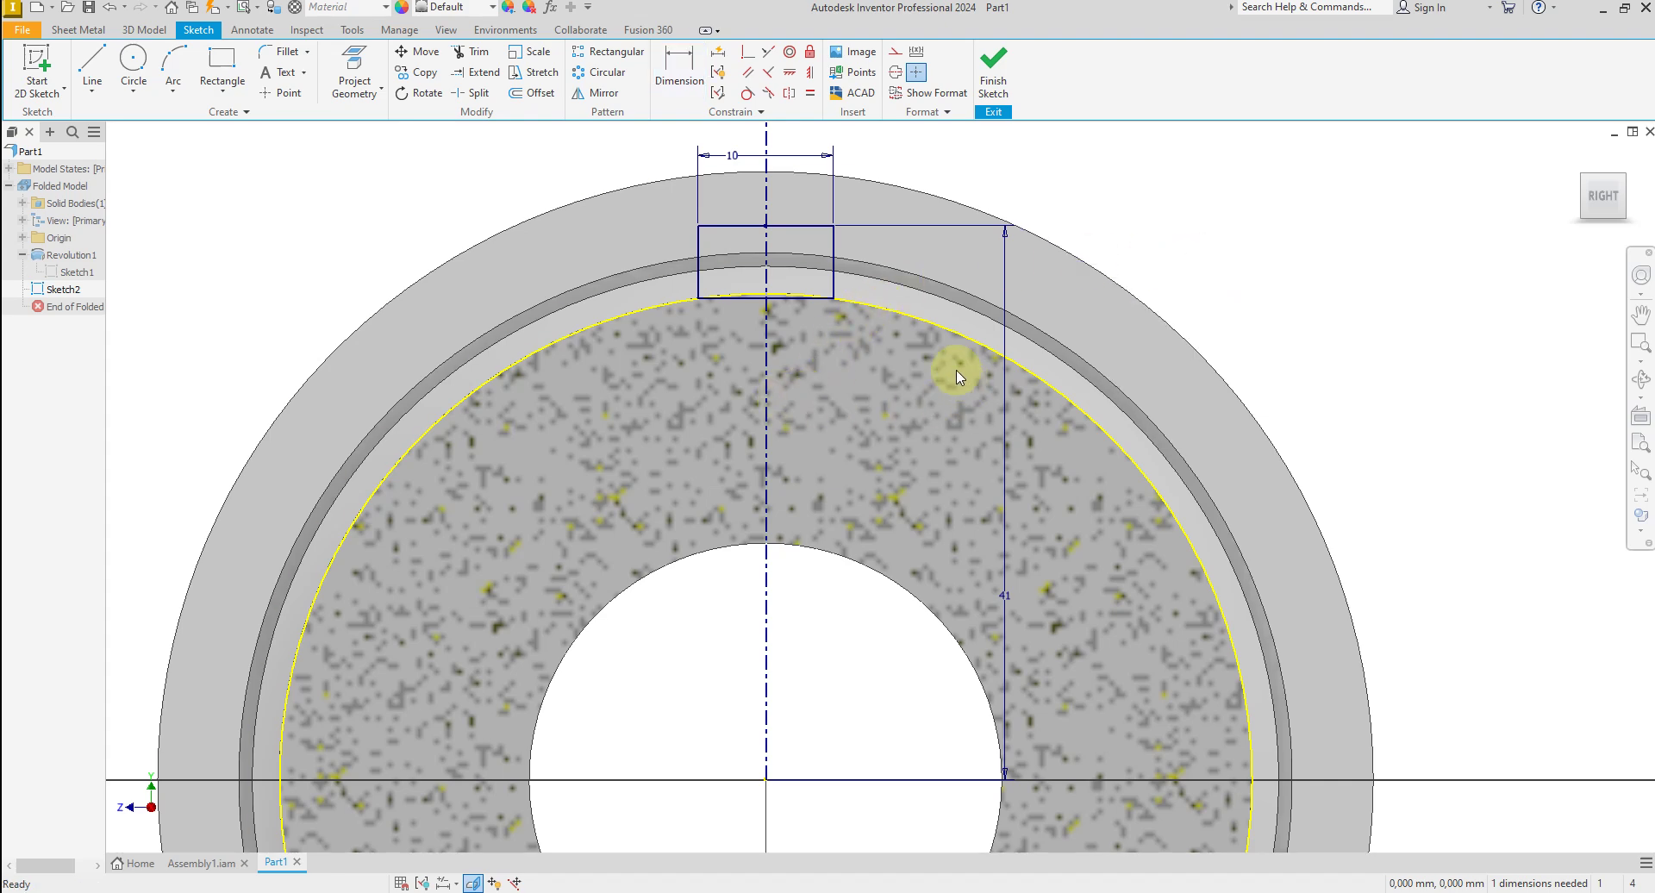
{"action": "left_click", "coordinate": [994, 71]}
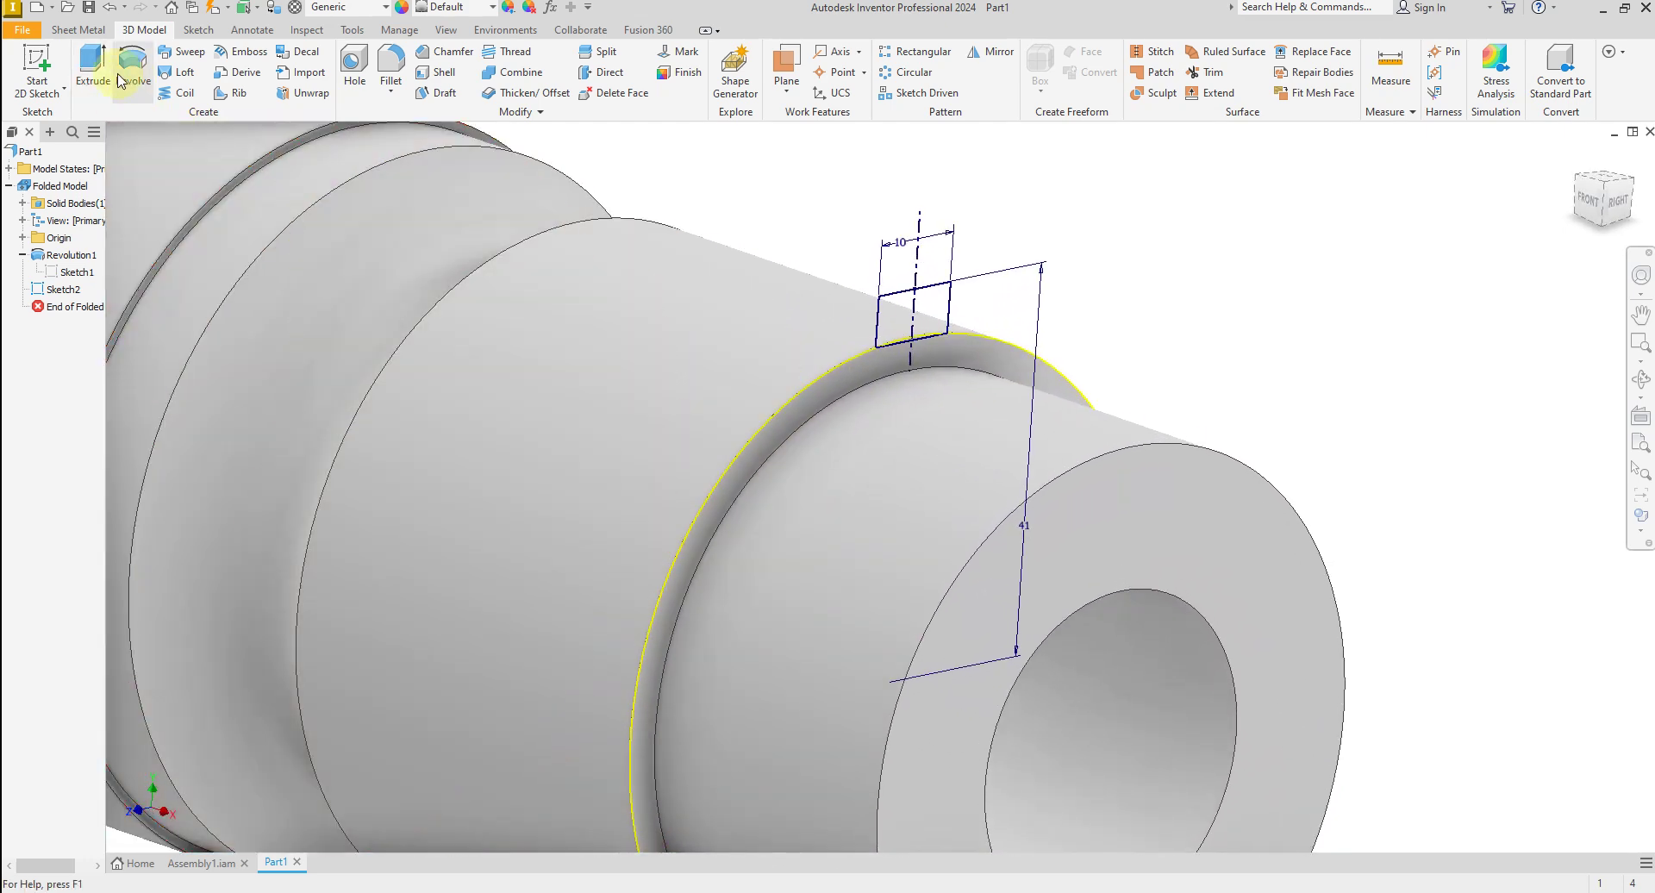
Extrude the two rectangle profiles 48 mm in the flipped direction along the shaft, joined to the body.
{"action": "left_click", "coordinate": [93, 69]}
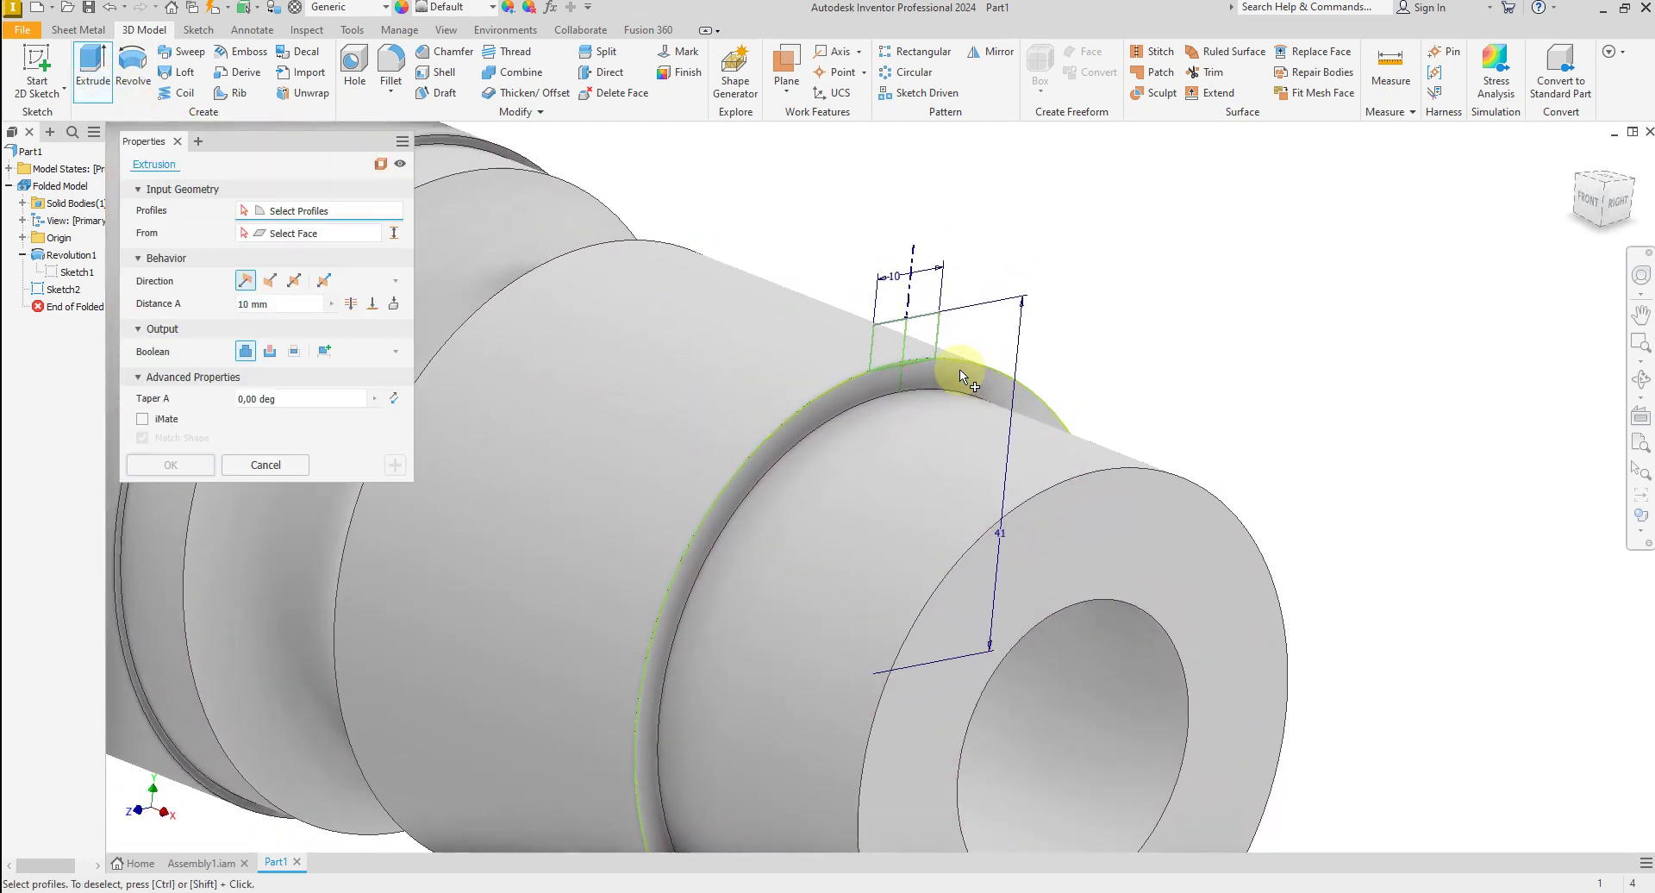
{"action": "left_click", "coordinate": [895, 343]}
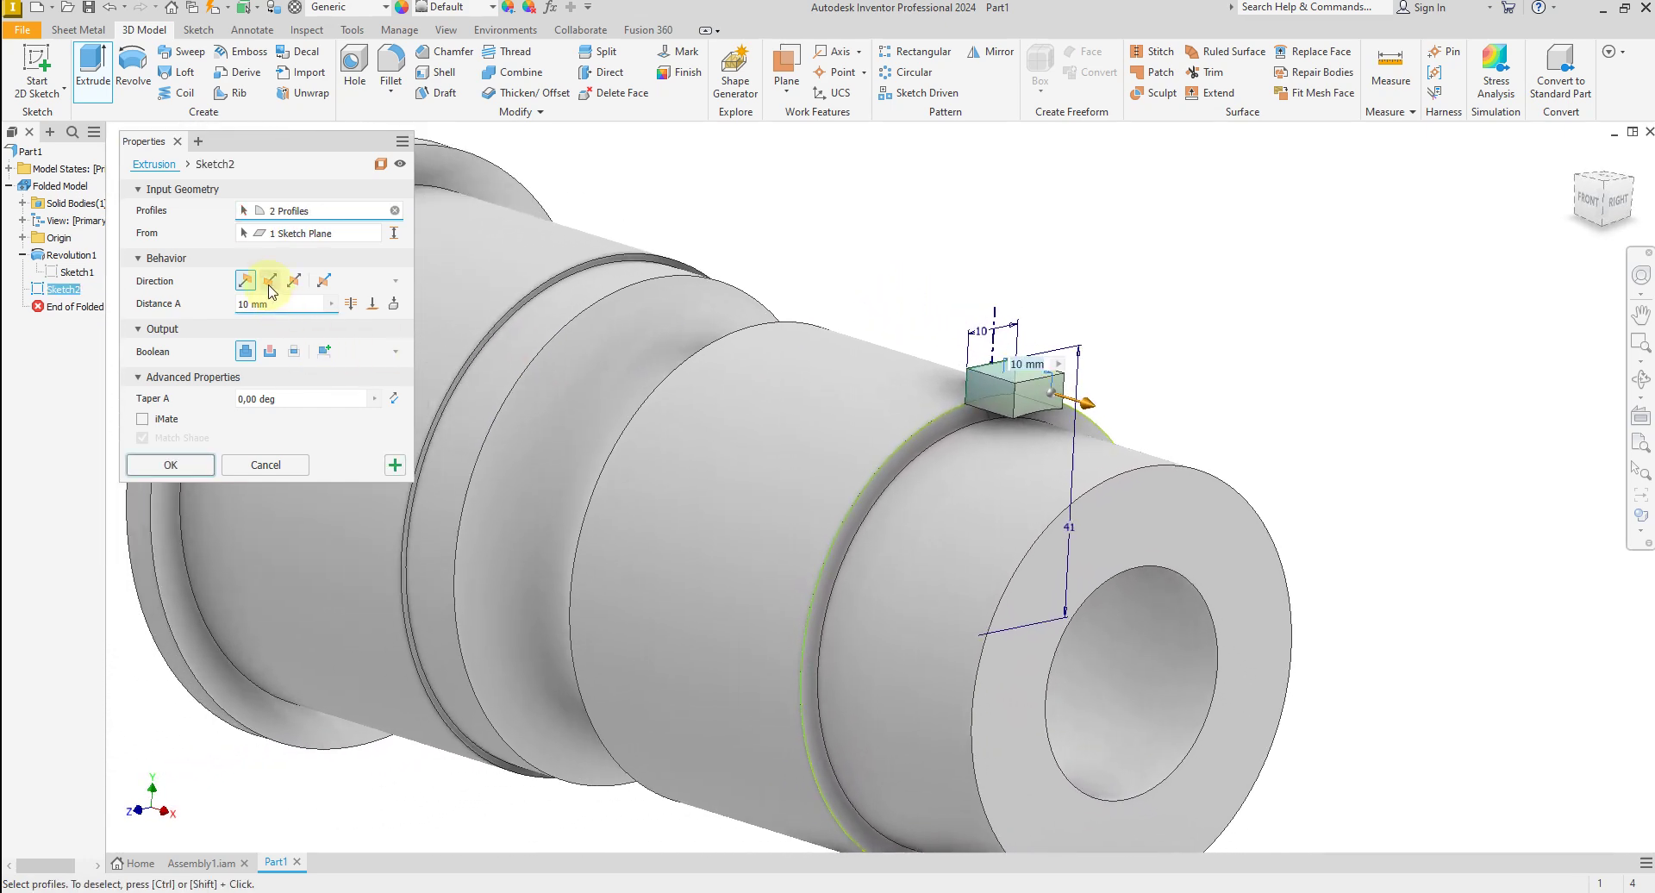
{"action": "left_click", "coordinate": [270, 282]}
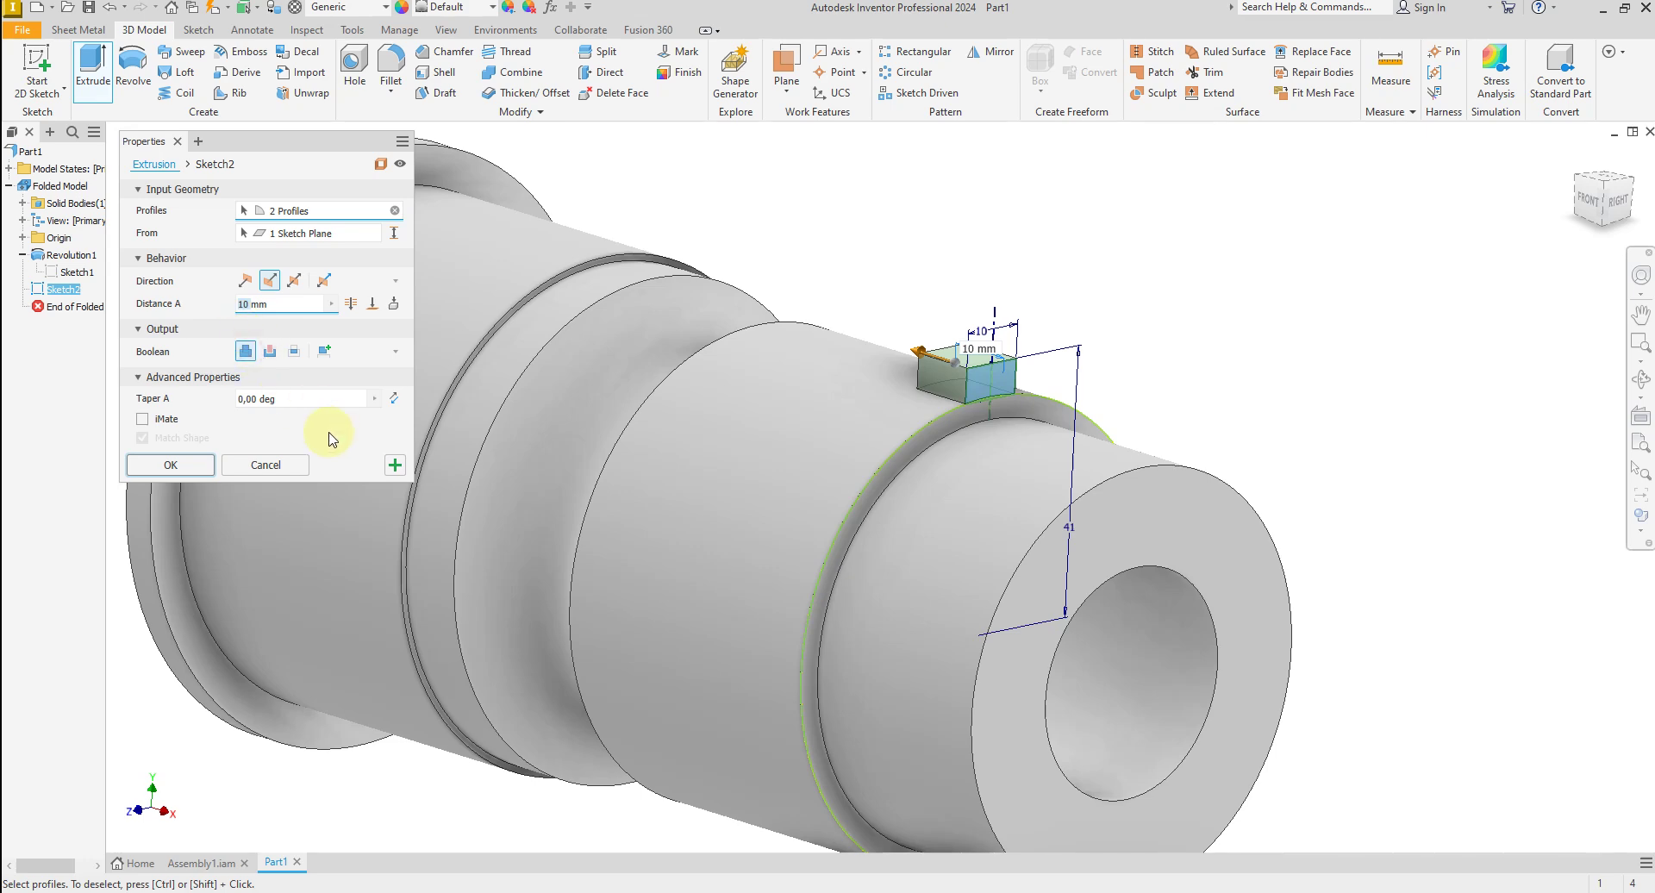
{"action": "type", "text": "8"}
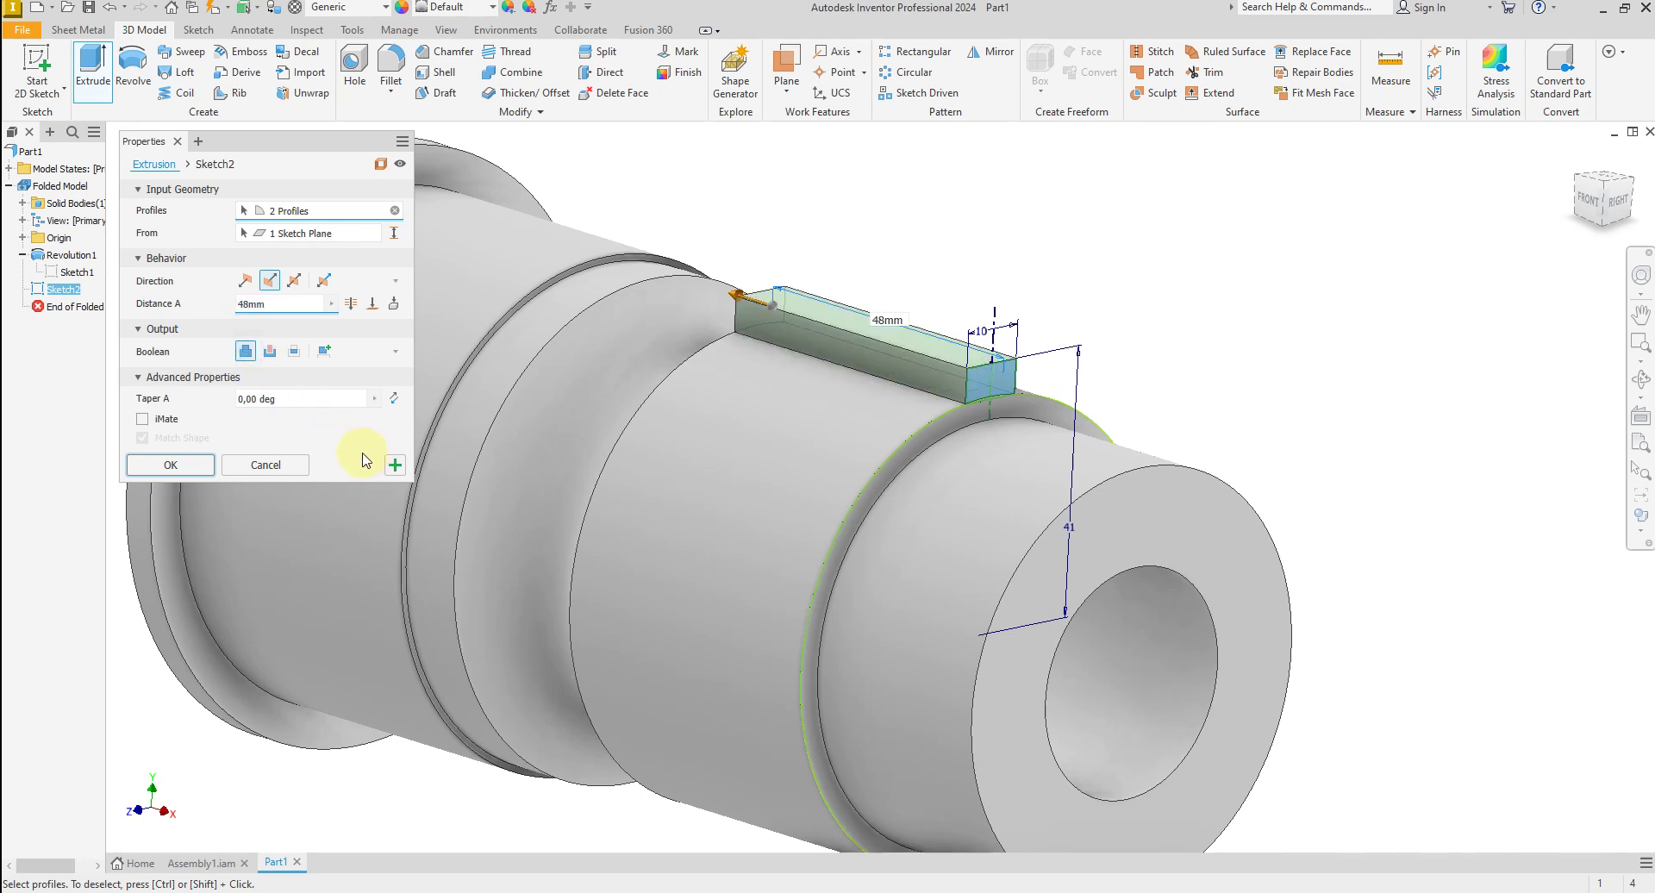
{"action": "left_click", "coordinate": [197, 465]}
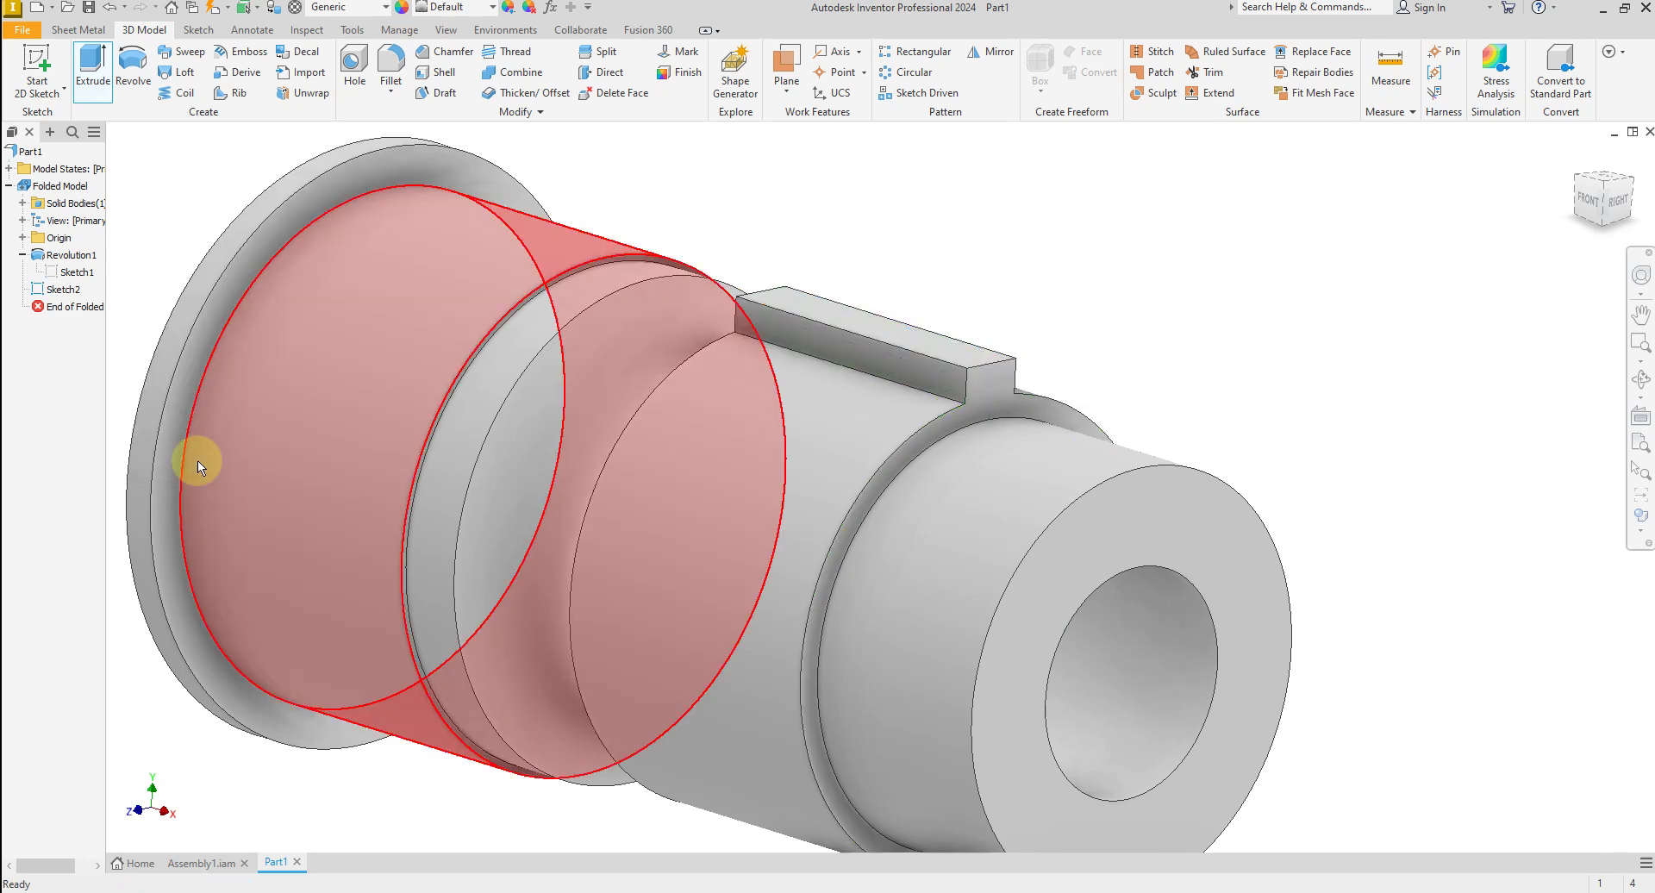
Circular-pattern the extruded tooth around the bore axis with 13 instances over 360 degrees.
{"action": "middle_click_drag", "start_coordinate": [1037, 331], "coordinate": [935, 97], "text": "shift"}
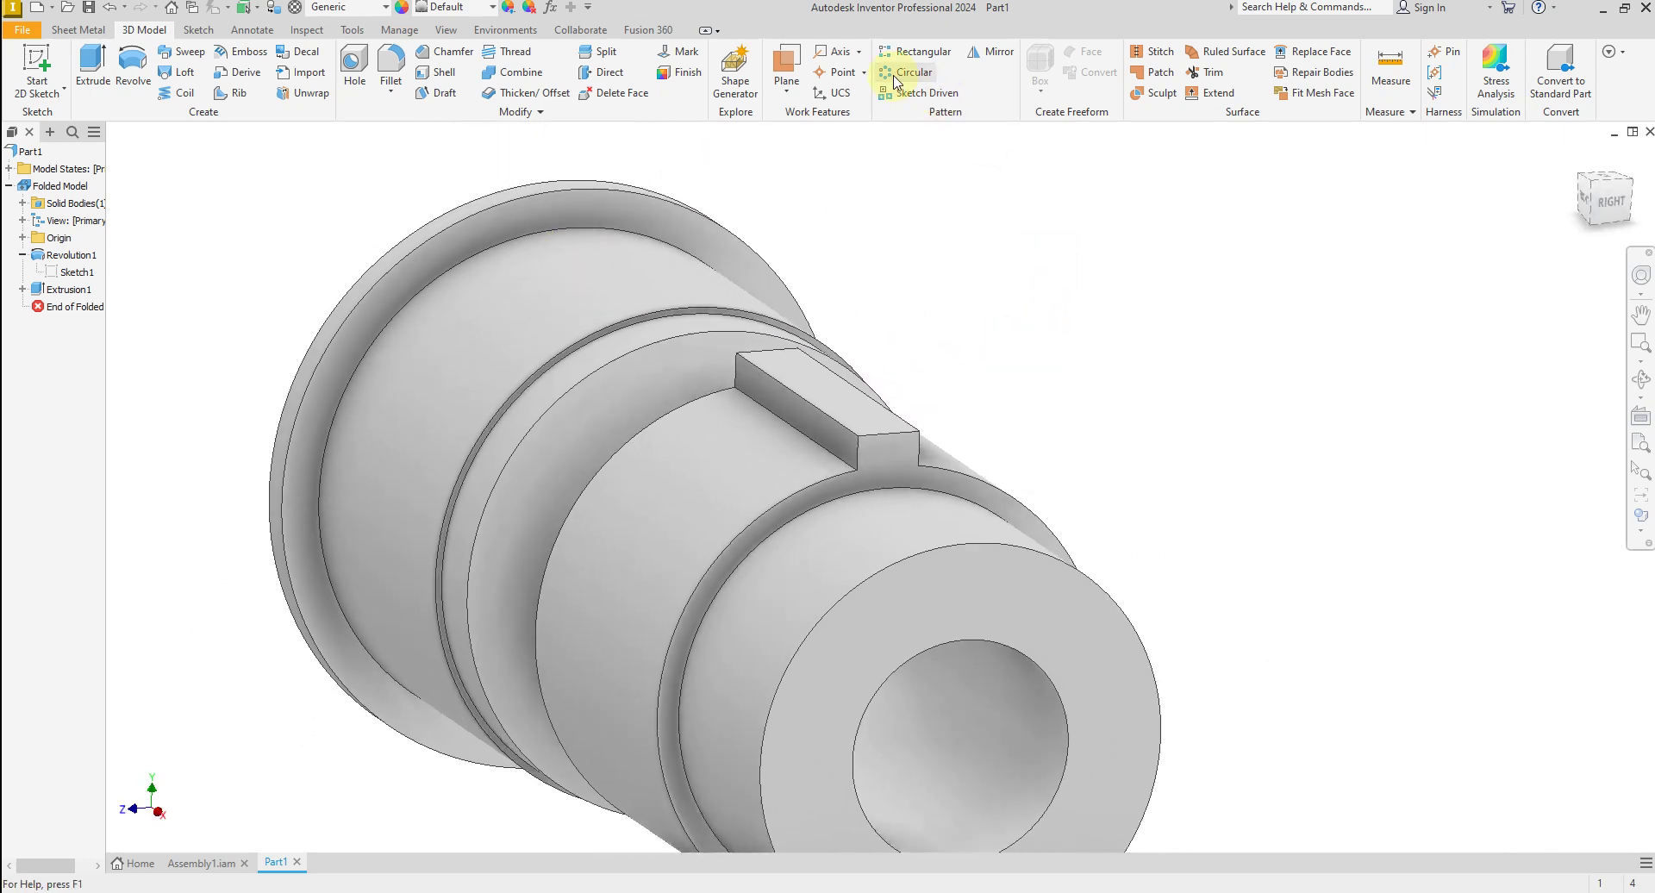
{"action": "left_click", "coordinate": [905, 73]}
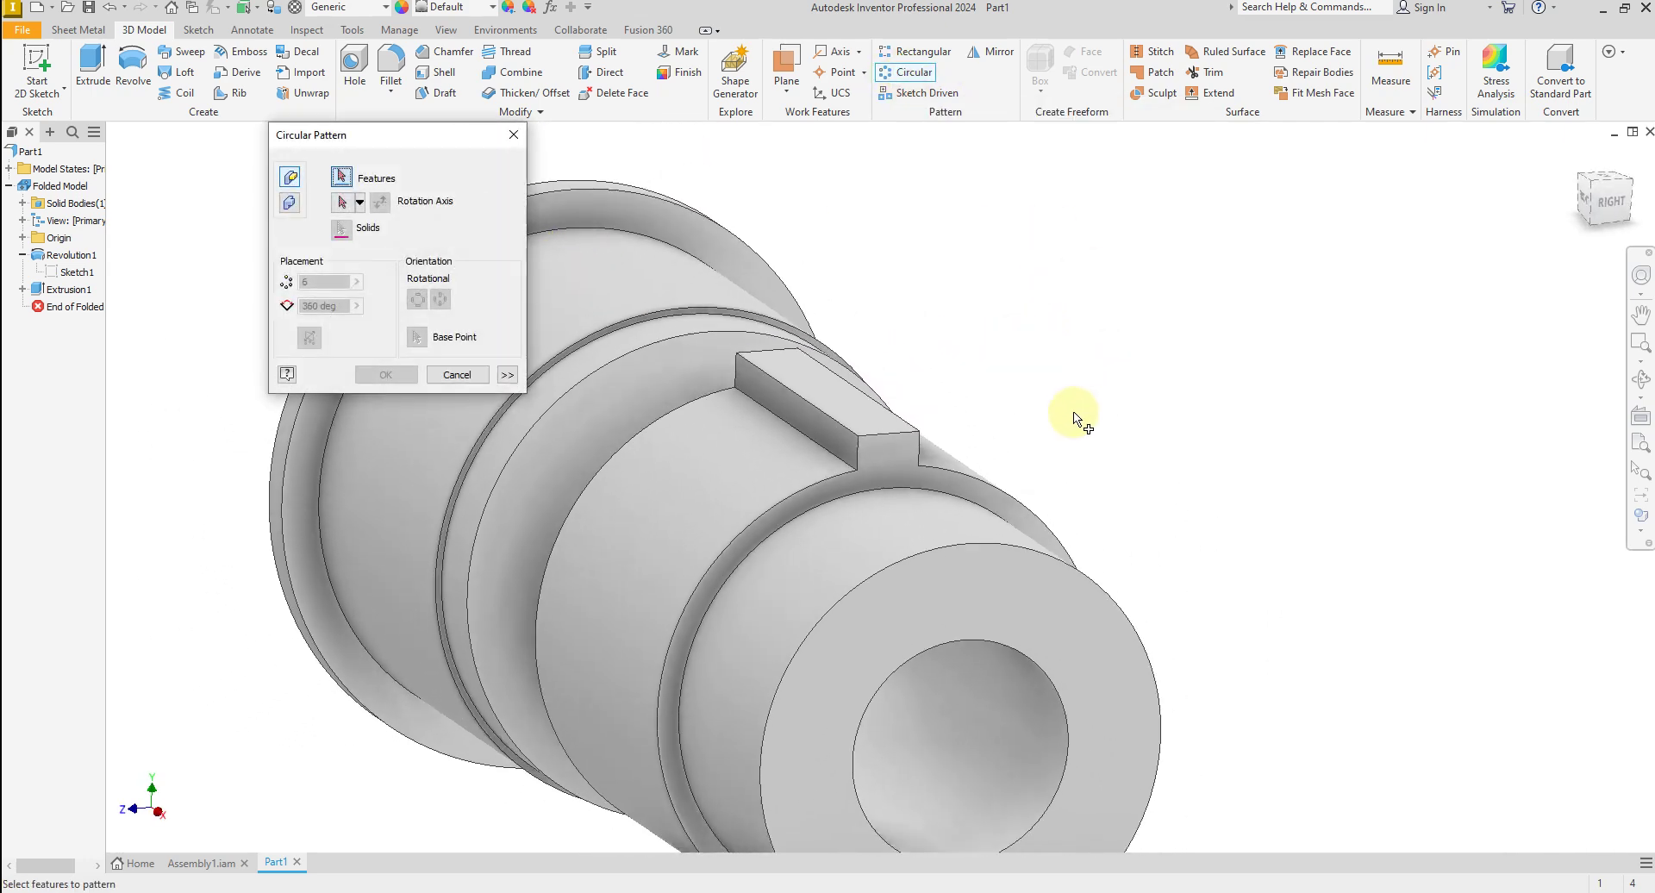
{"action": "scroll", "coordinate": [1075, 419], "scroll_direction": "down", "scroll_amount": 2}
{"action": "left_click", "coordinate": [872, 424]}
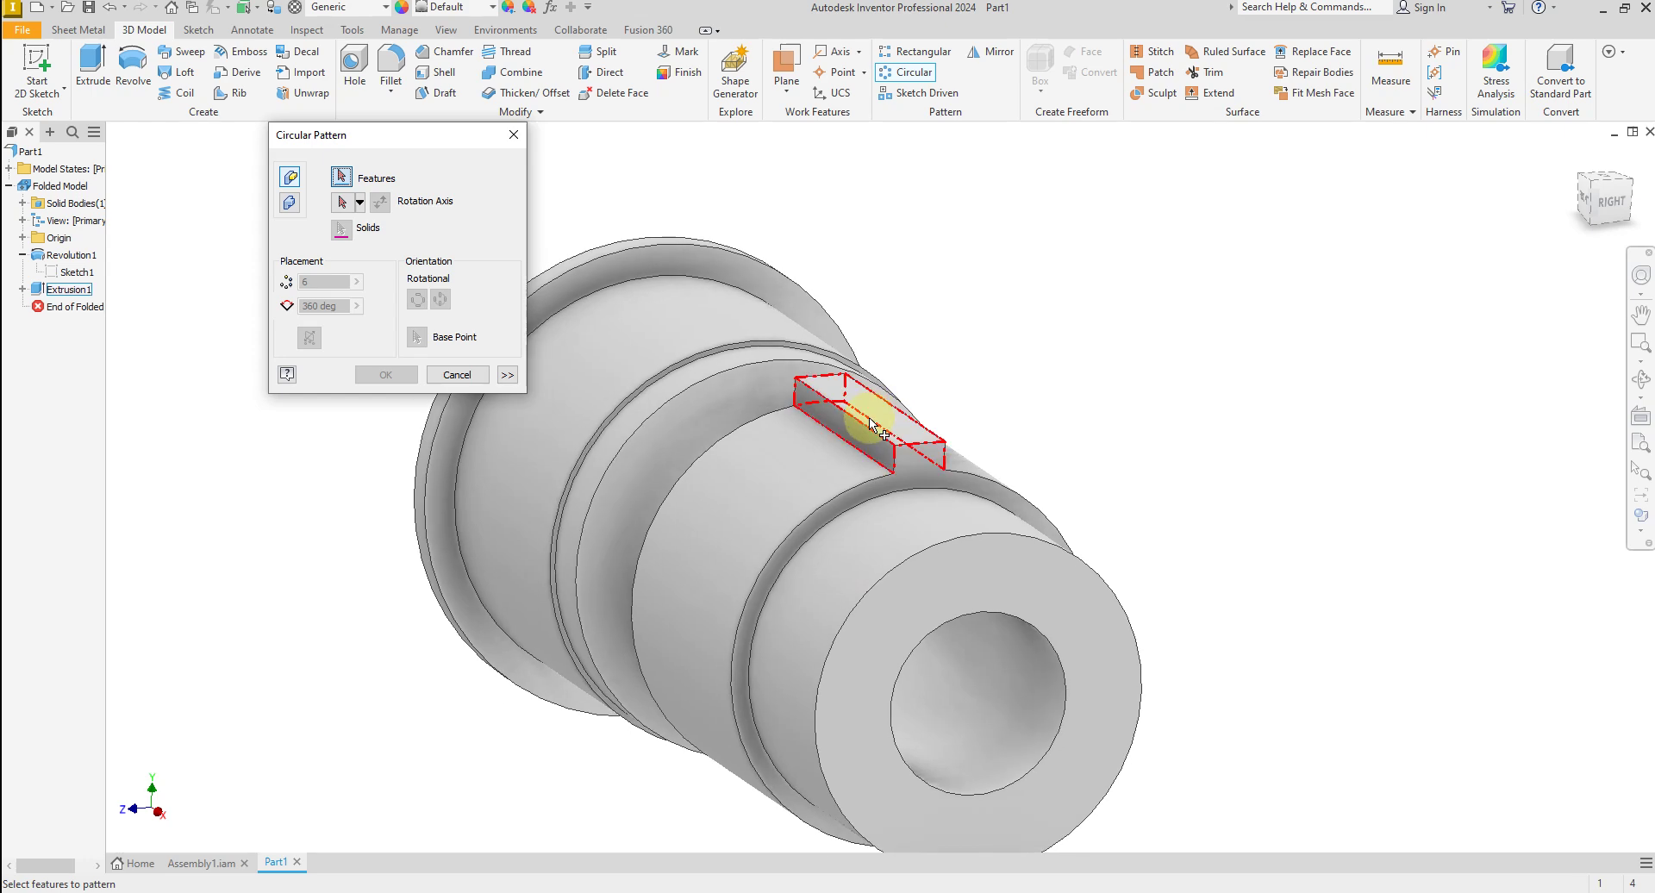
{"action": "left_click", "coordinate": [341, 205]}
{"action": "scroll", "coordinate": [923, 702], "scroll_direction": "down", "scroll_amount": 2}
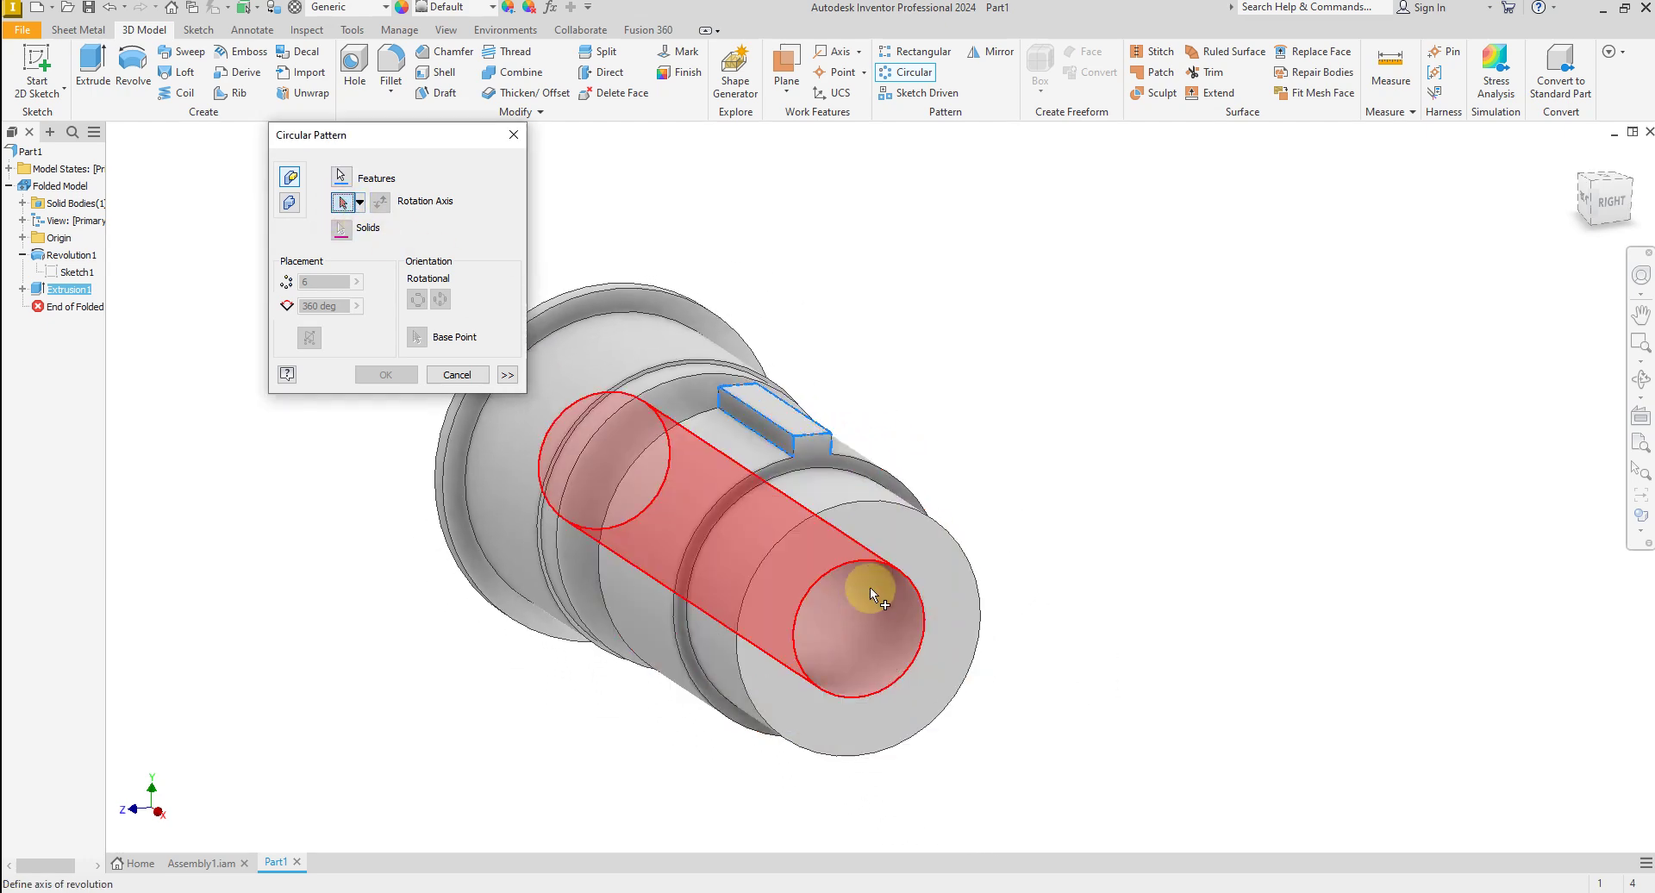
{"action": "left_click", "coordinate": [862, 608]}
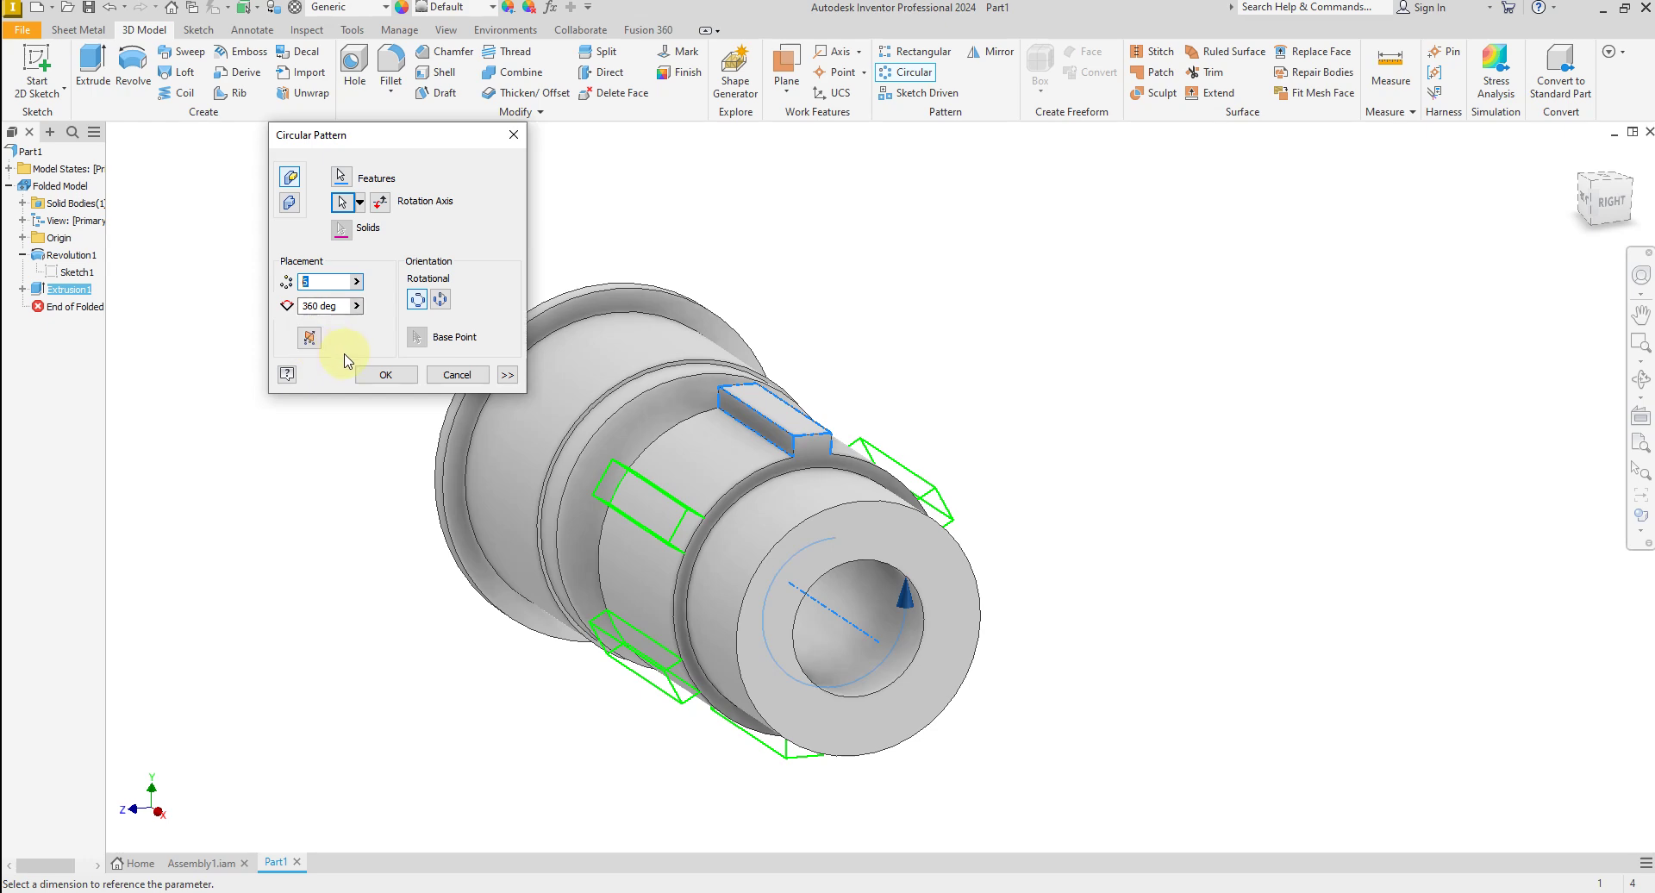
{"action": "type", "text": "13"}
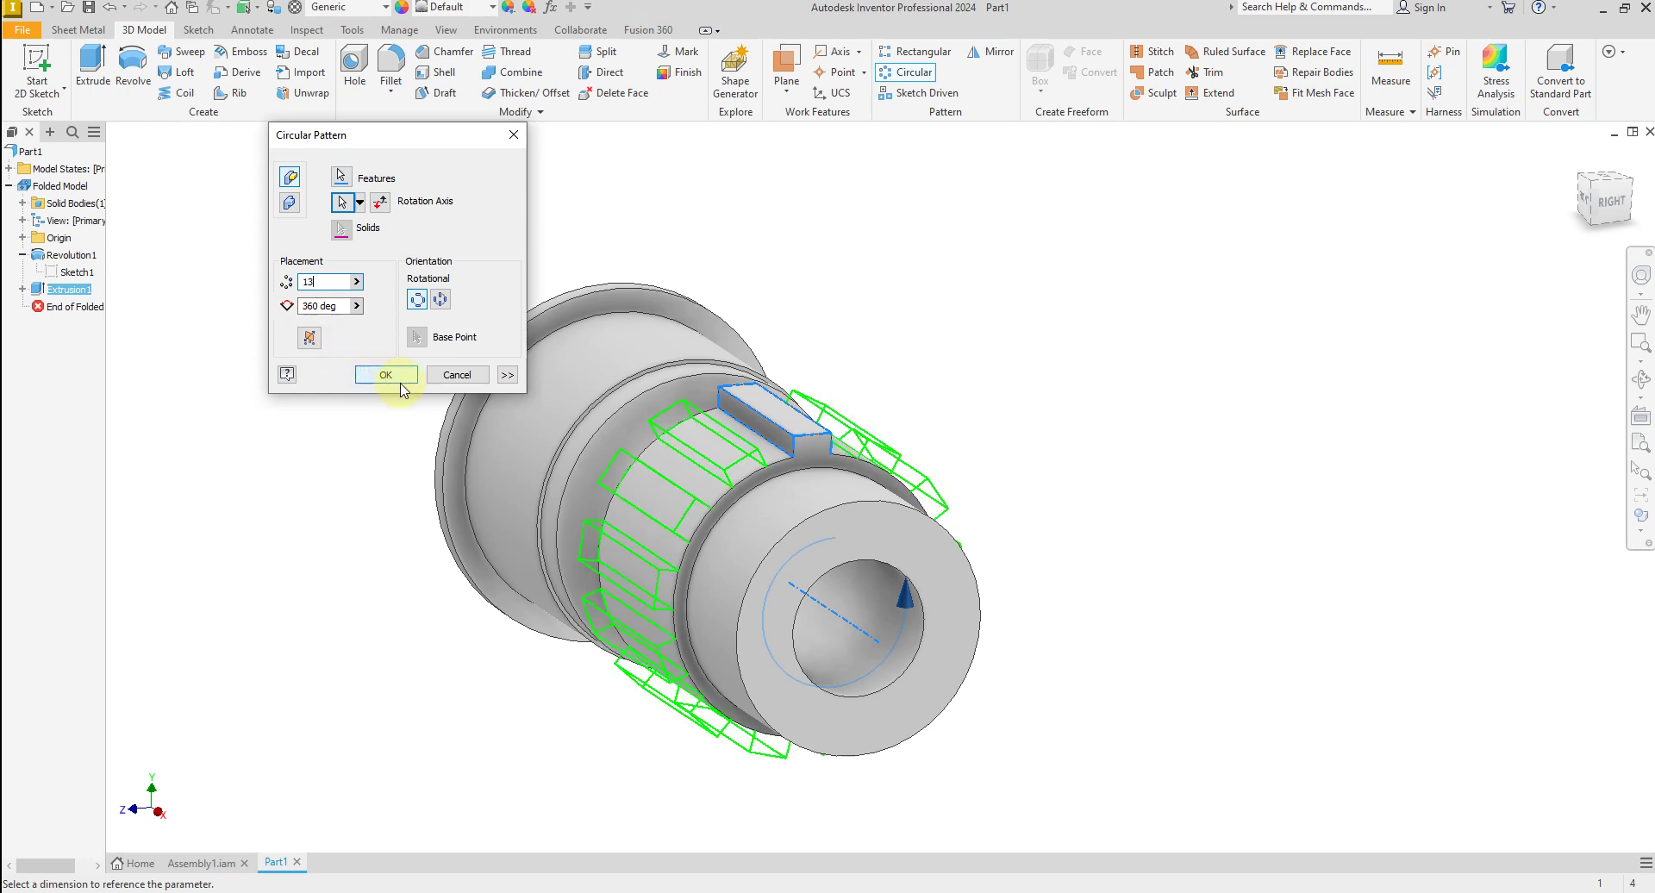
{"action": "left_click", "coordinate": [373, 373]}
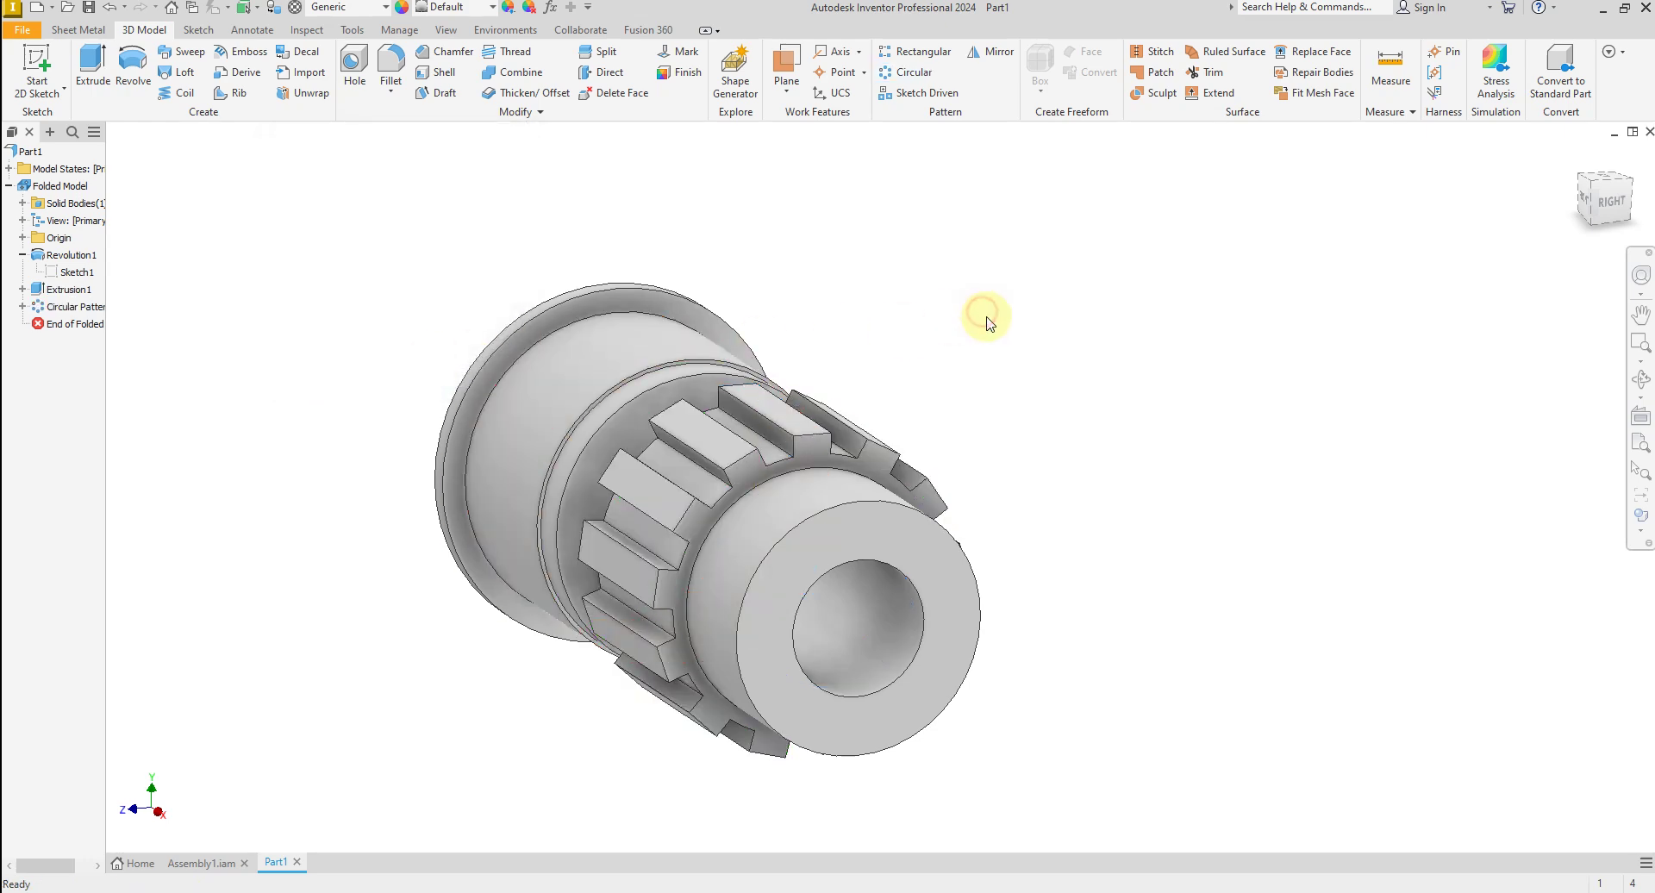
Start a new sketch on the flat annular end face of the flange, opposite the spline teeth.
{"action": "middle_click_drag", "start_coordinate": [987, 323], "coordinate": [906, 464], "text": "shift"}
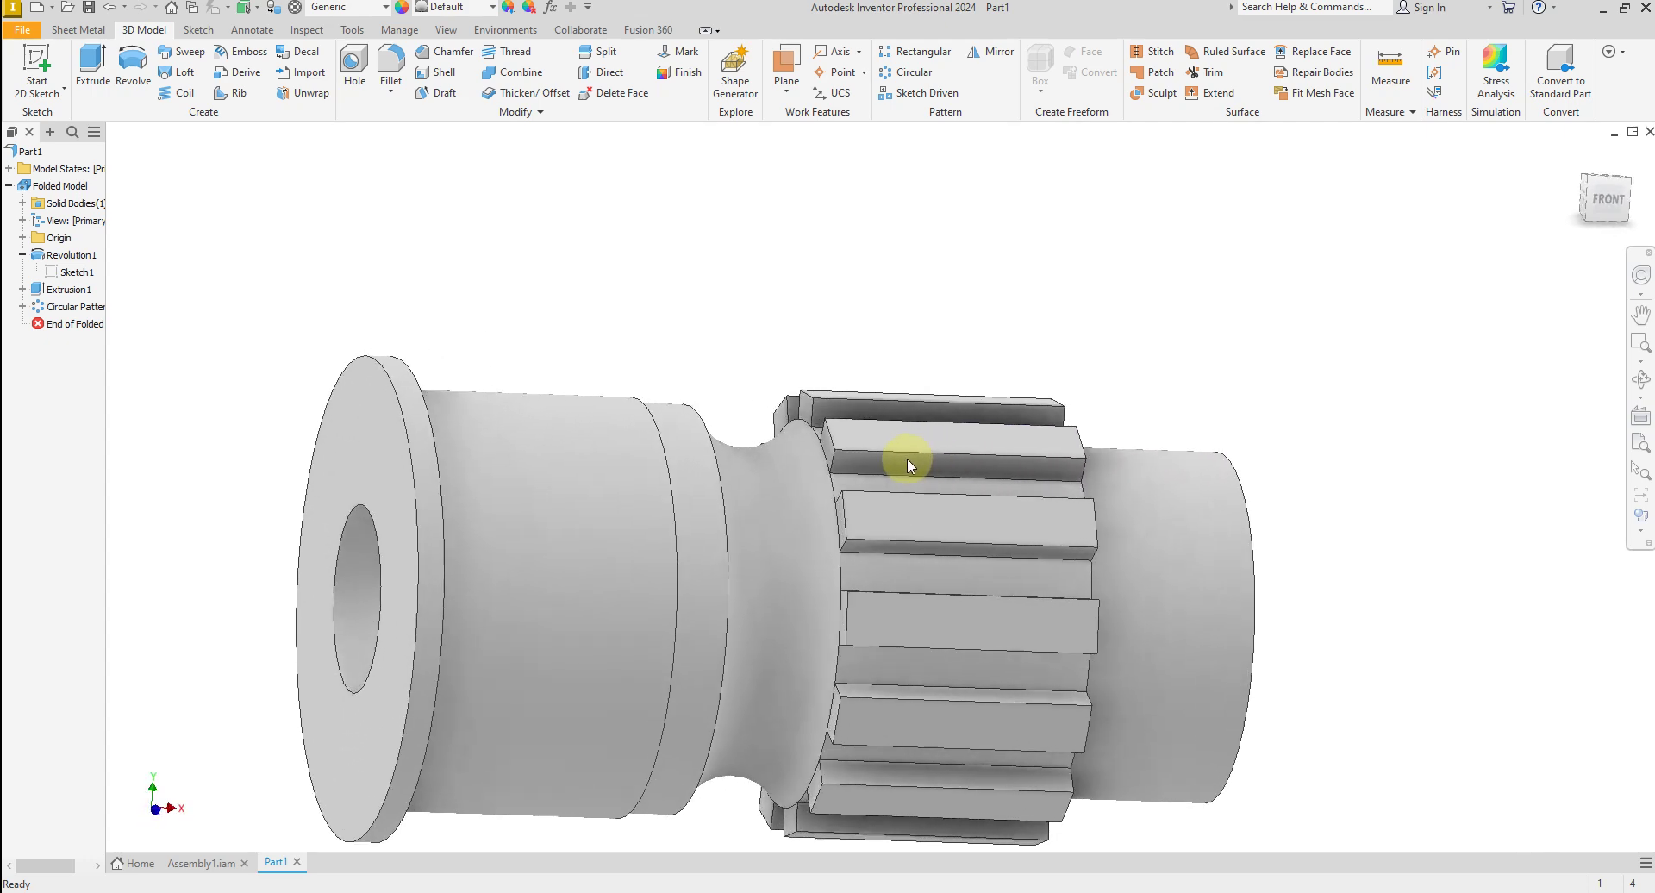
{"action": "scroll", "coordinate": [907, 457], "scroll_direction": "up", "scroll_amount": 5}
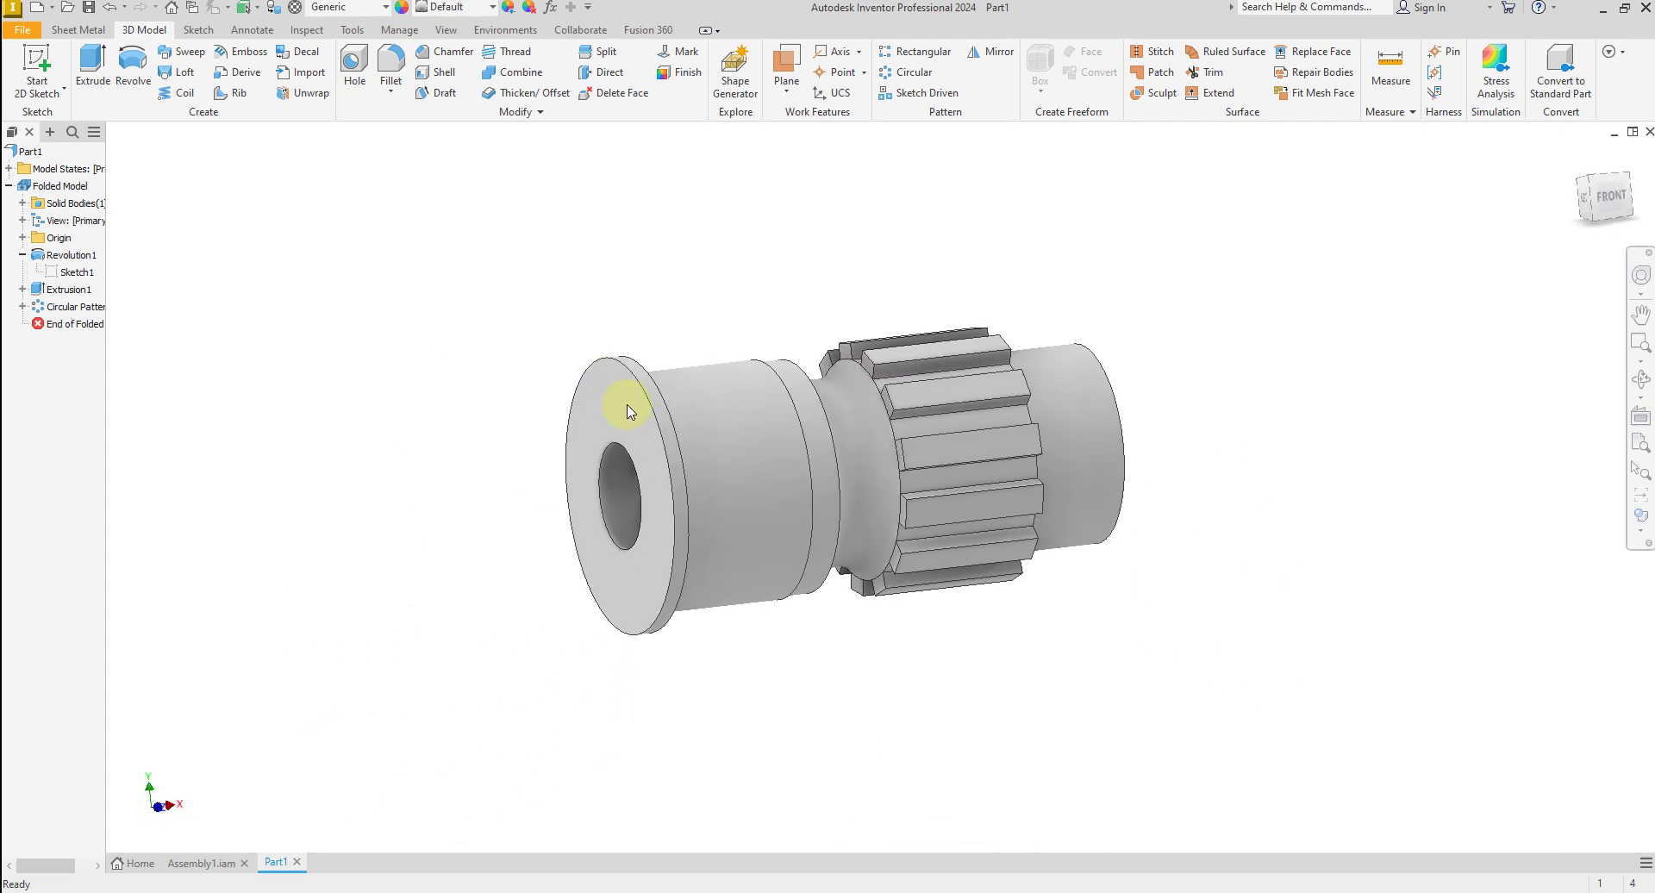
{"action": "left_click", "coordinate": [611, 419]}
{"action": "scroll", "coordinate": [798, 369], "scroll_direction": "up", "scroll_amount": 1}
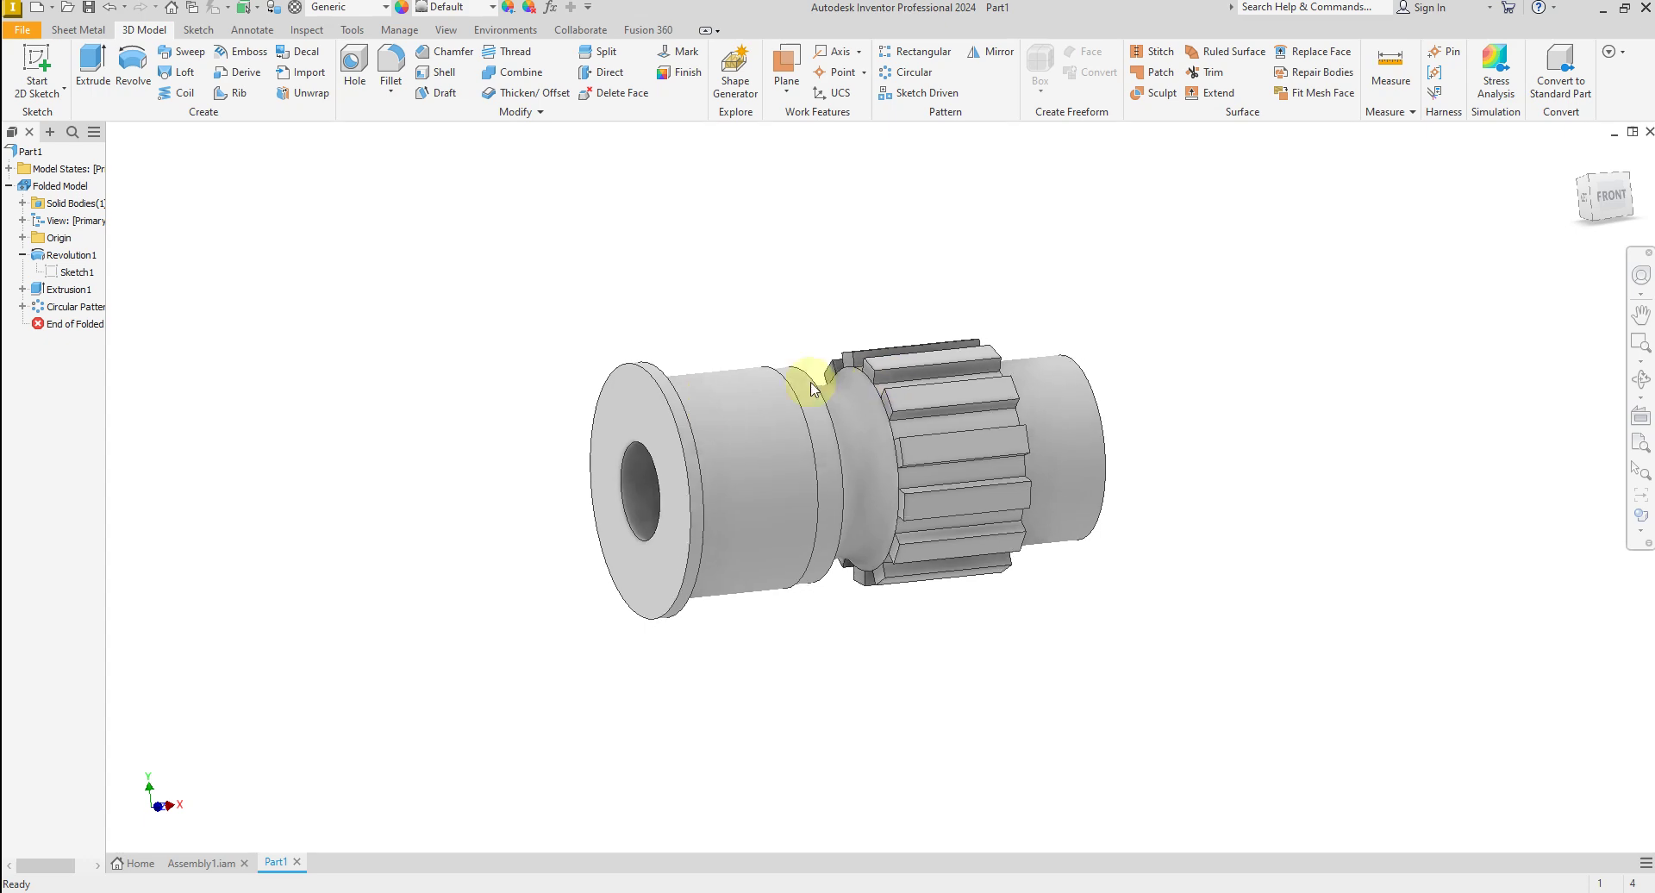
{"action": "left_click", "coordinate": [633, 420]}
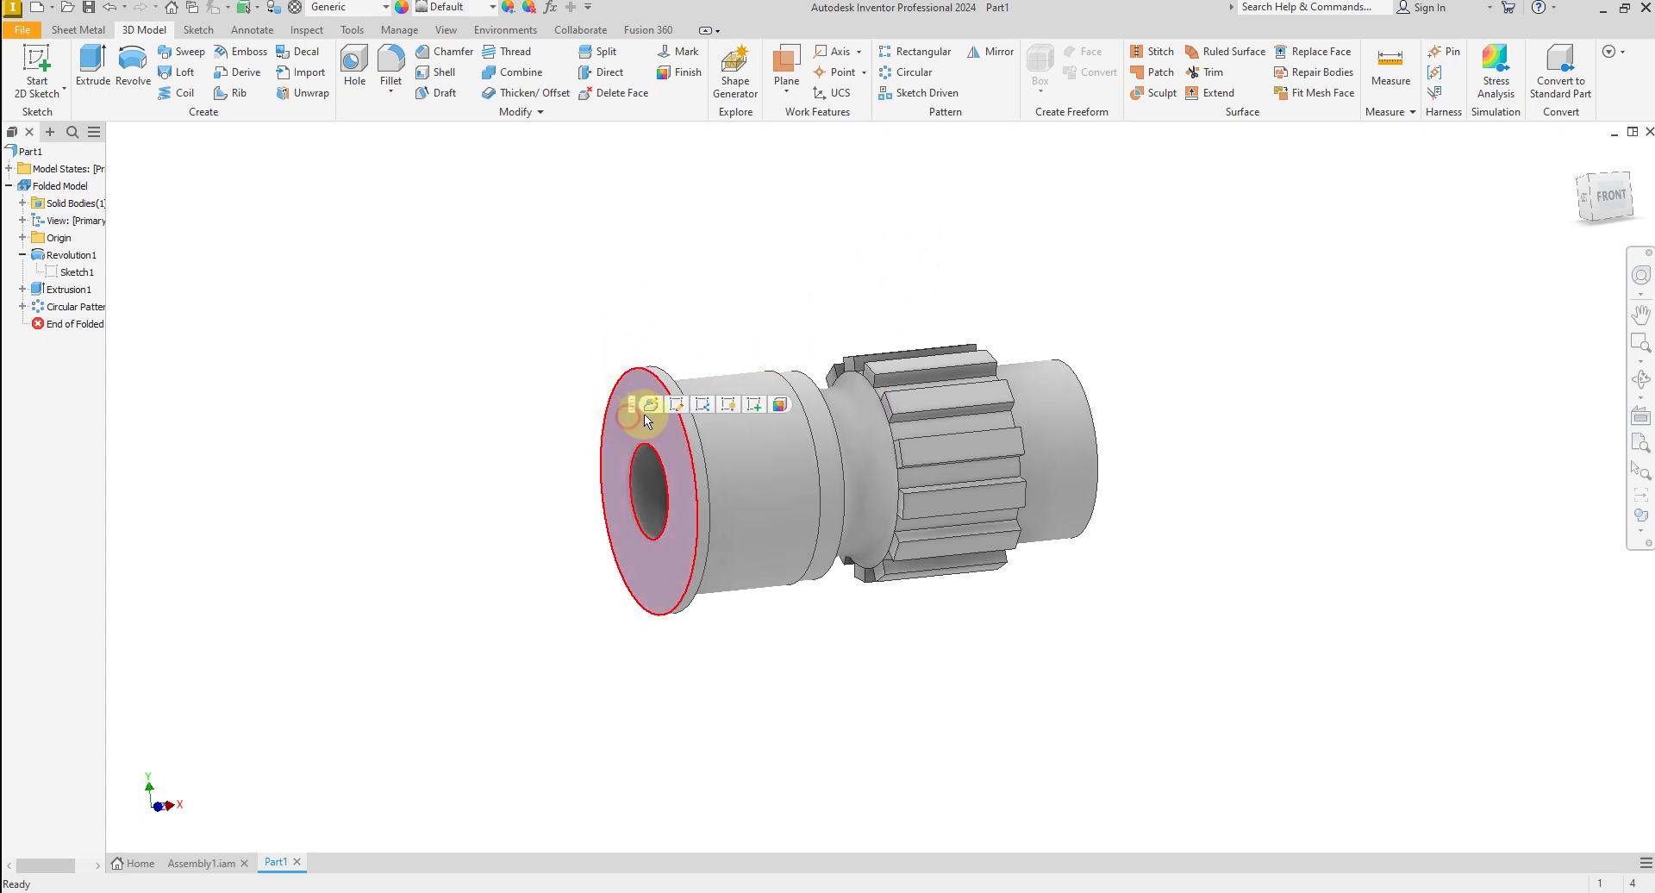
{"action": "left_click", "coordinate": [756, 405]}
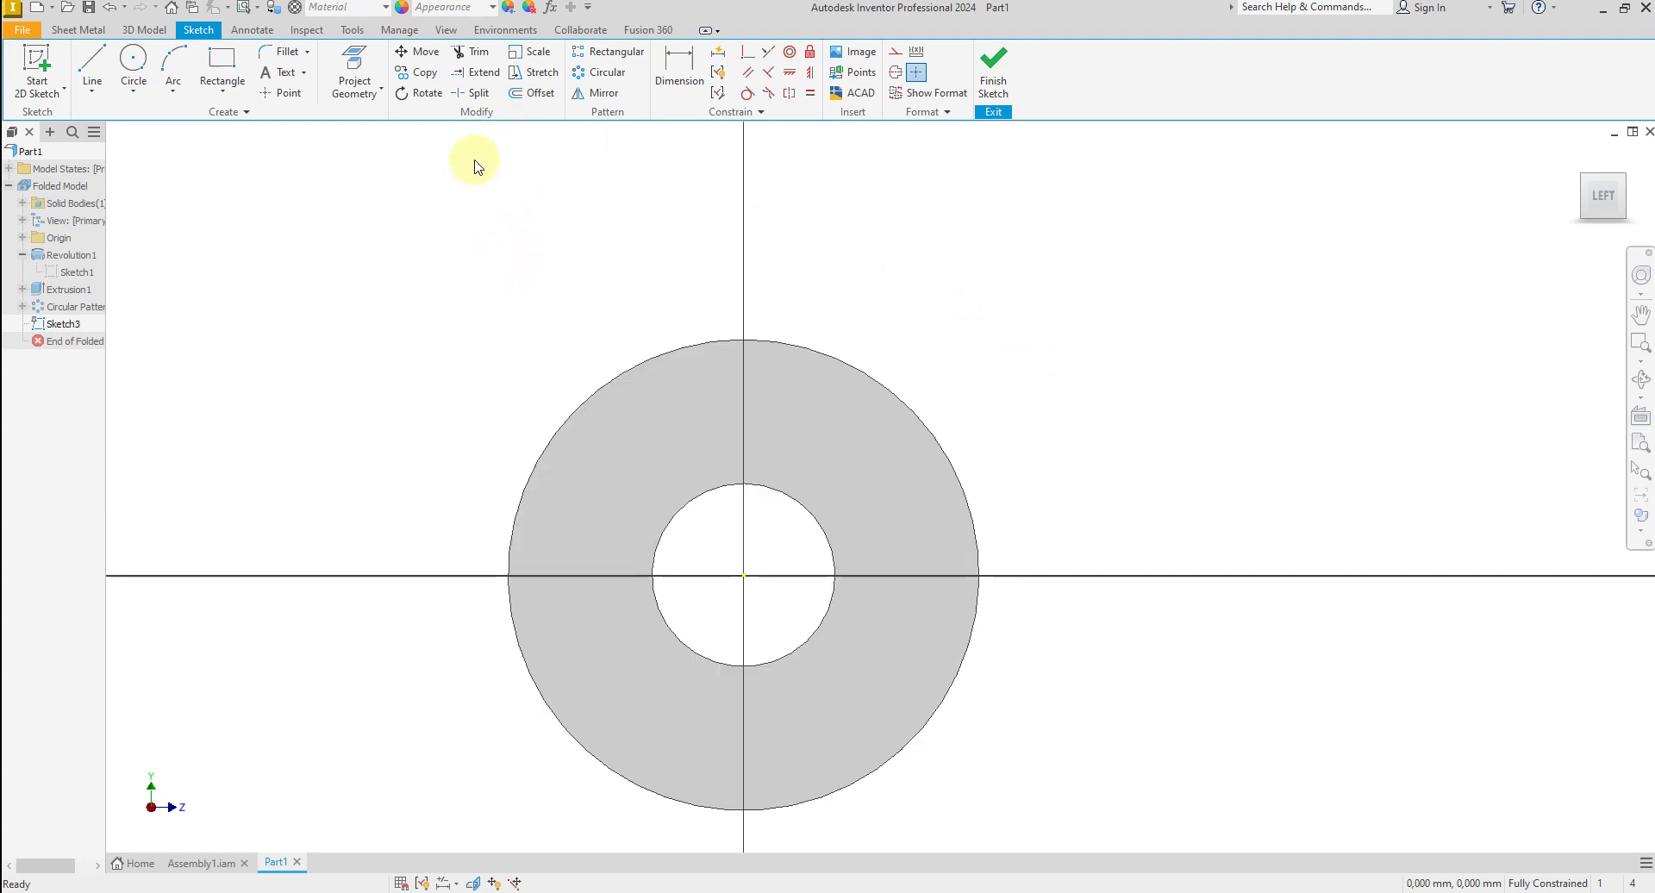
Sketch two concentric circles centered on the bore, about 133 mm and about 191 mm in diameter.
{"action": "left_click", "coordinate": [133, 60]}
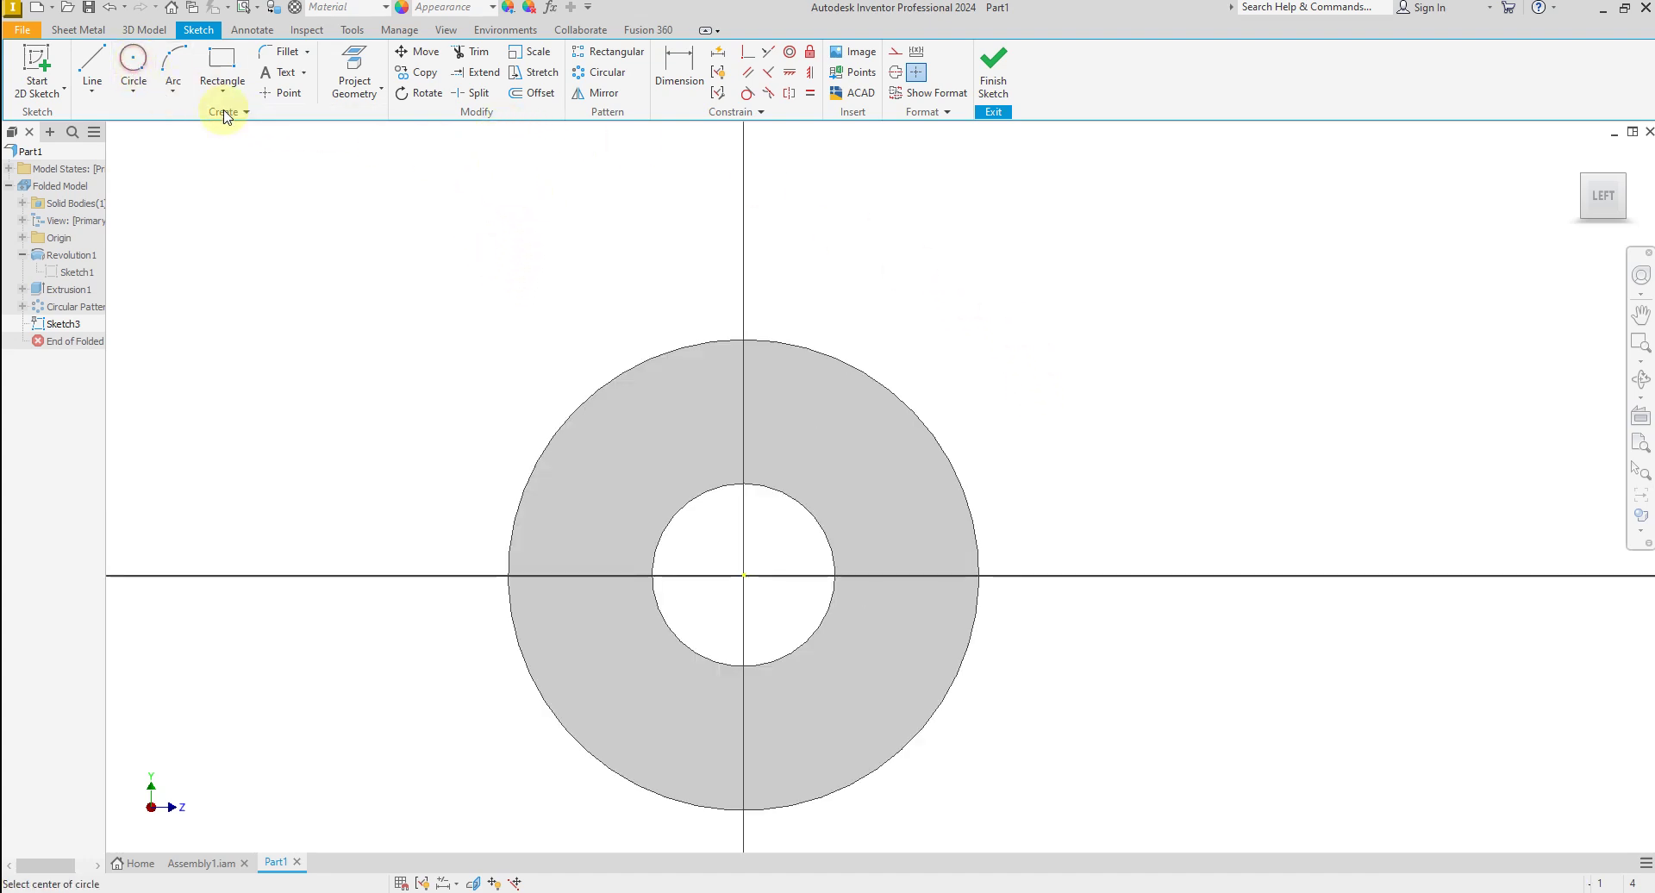
{"action": "left_click", "coordinate": [742, 578]}
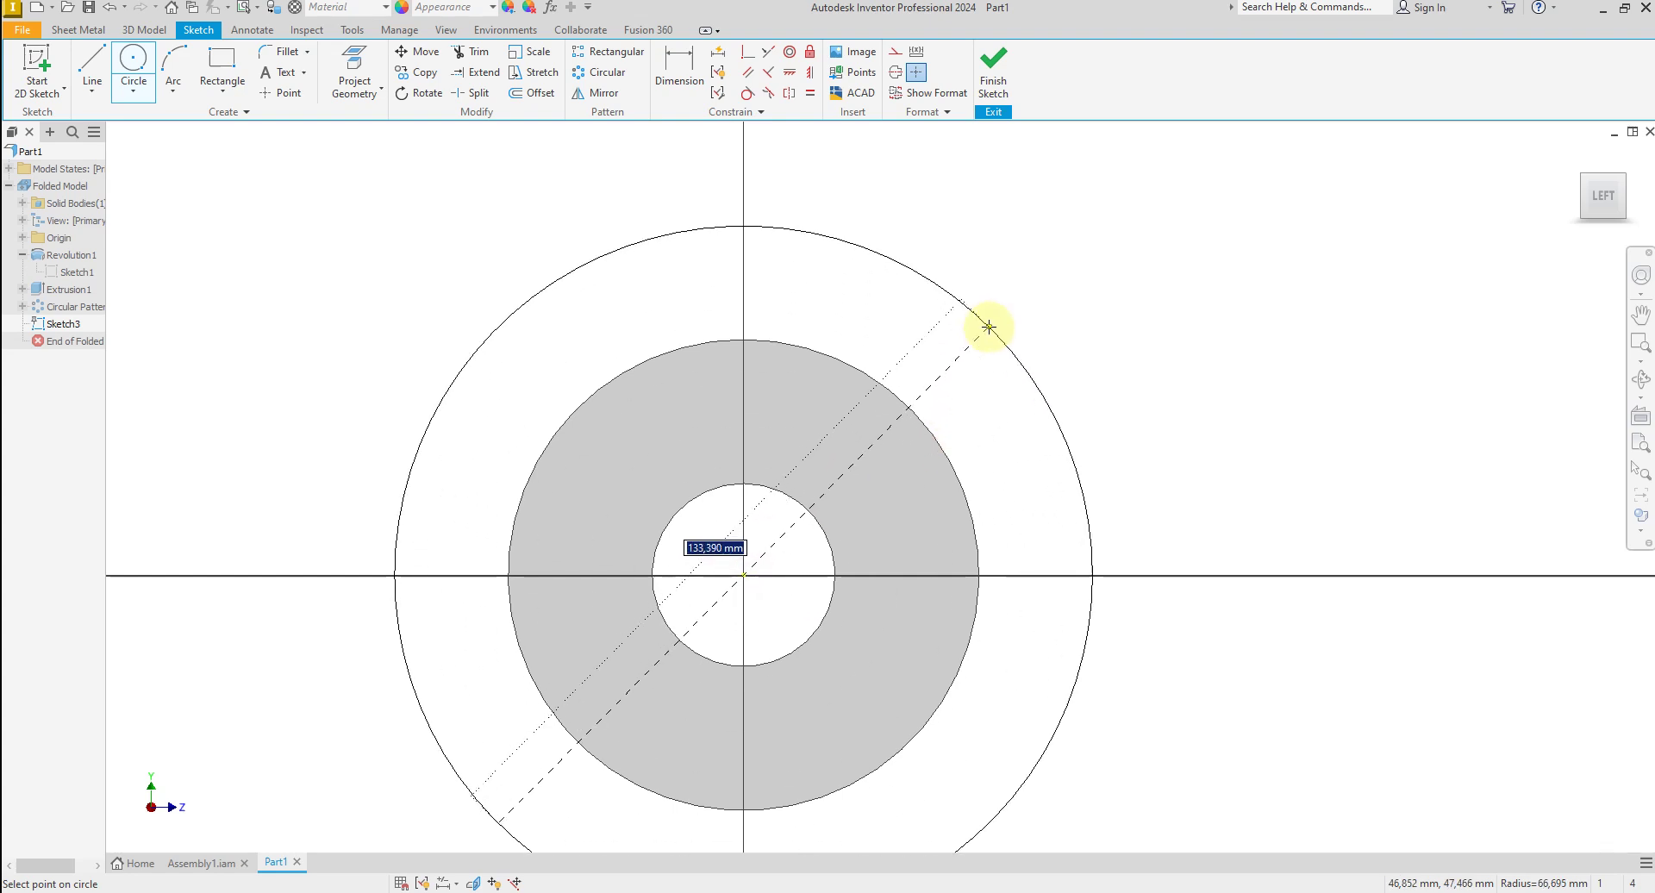
{"action": "left_click", "coordinate": [989, 328]}
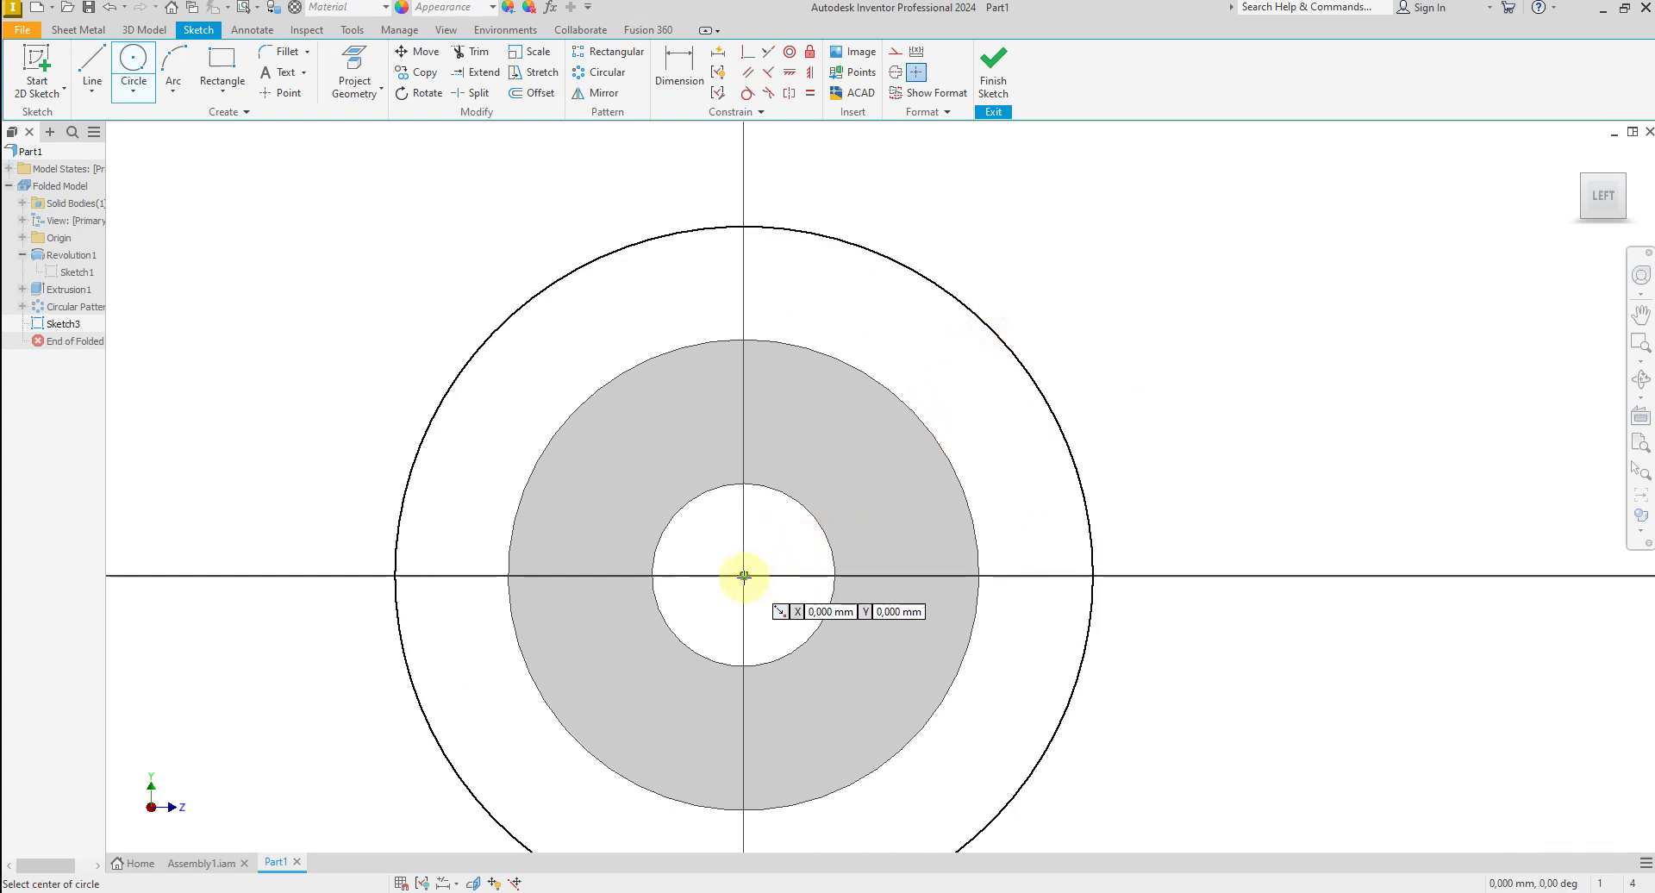
{"action": "left_click", "coordinate": [743, 576]}
{"action": "left_click", "coordinate": [1096, 225]}
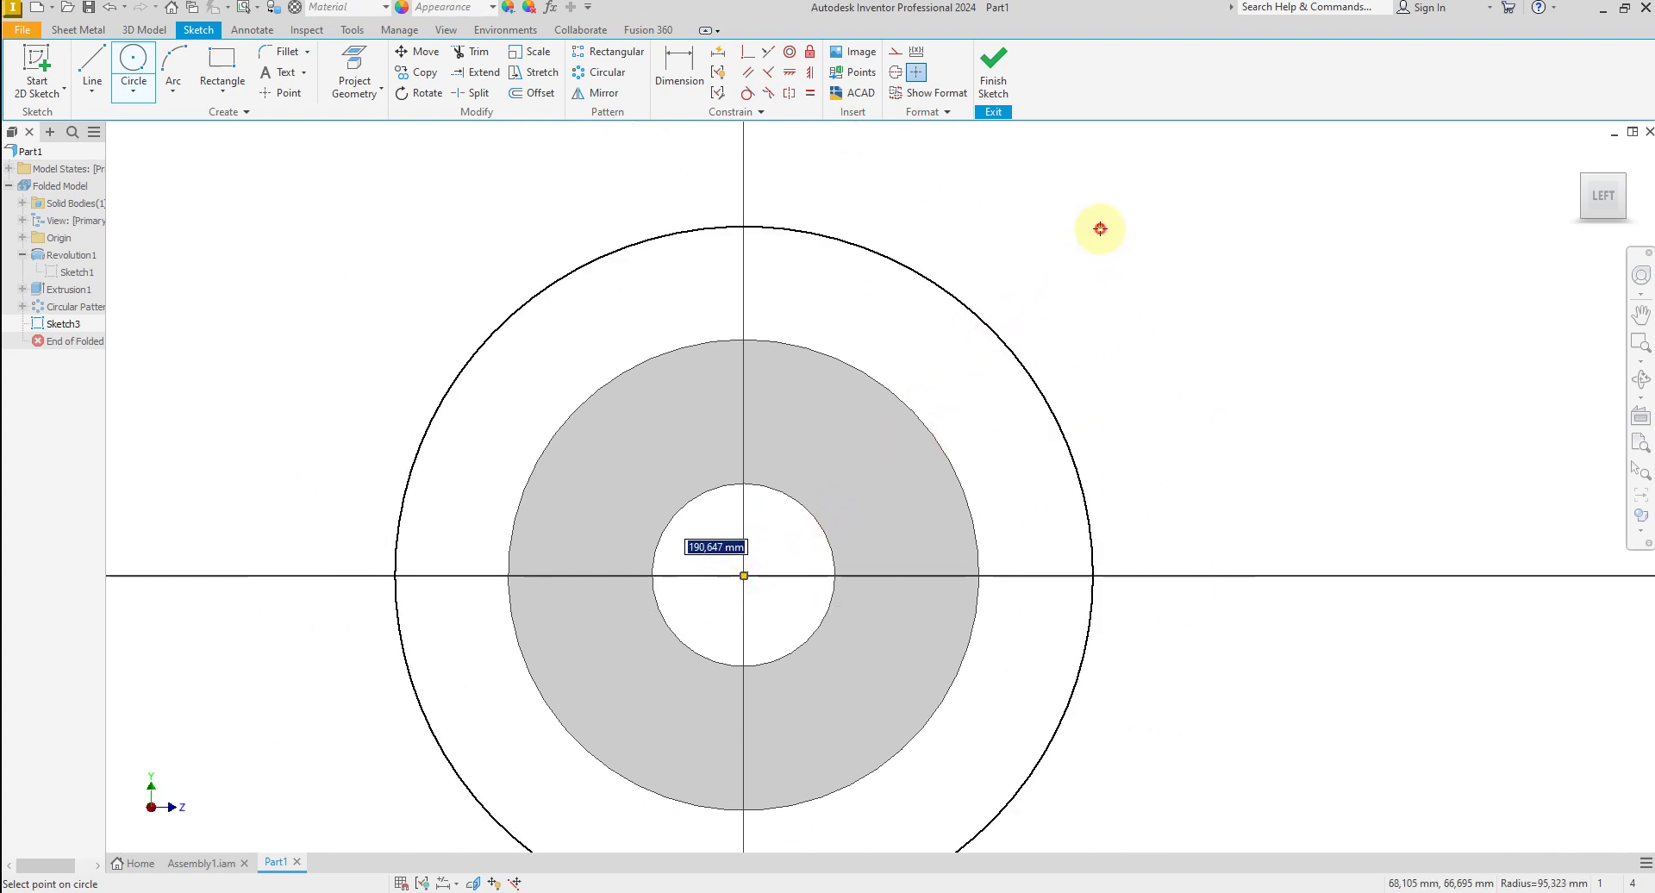
{"action": "right_click", "coordinate": [1259, 211]}
{"action": "left_click", "coordinate": [1328, 212]}
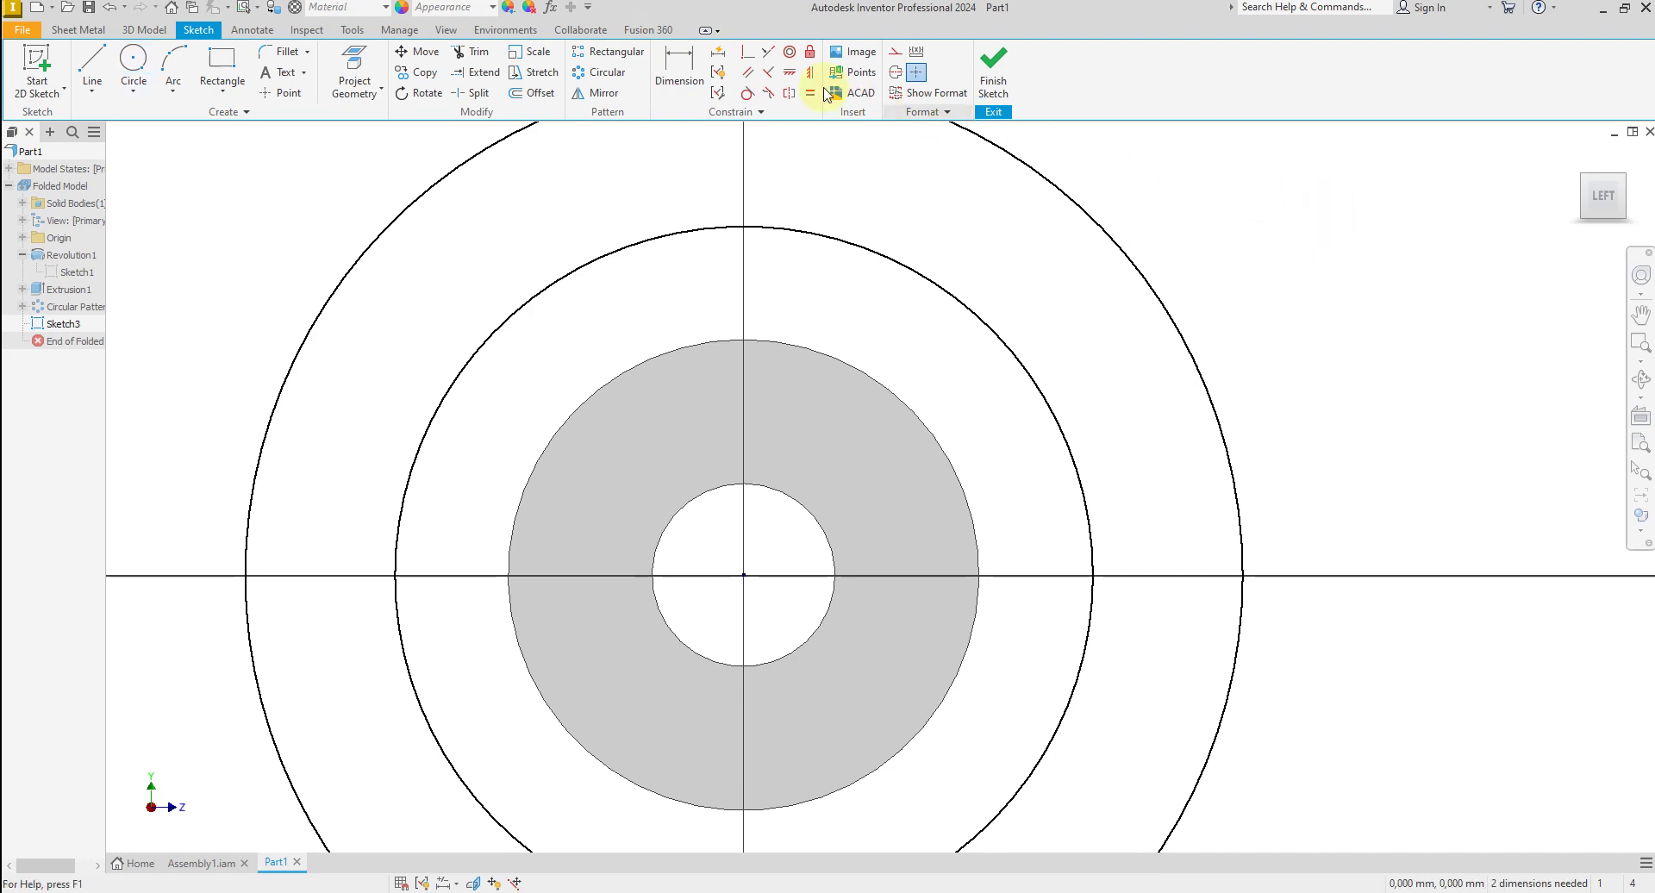
Dimension the inner sketch circle's diameter as 100 mm and the outer circle's diameter as 170 mm.
{"action": "left_click", "coordinate": [679, 69]}
{"action": "scroll", "coordinate": [866, 172], "scroll_direction": "down", "scroll_amount": 4}
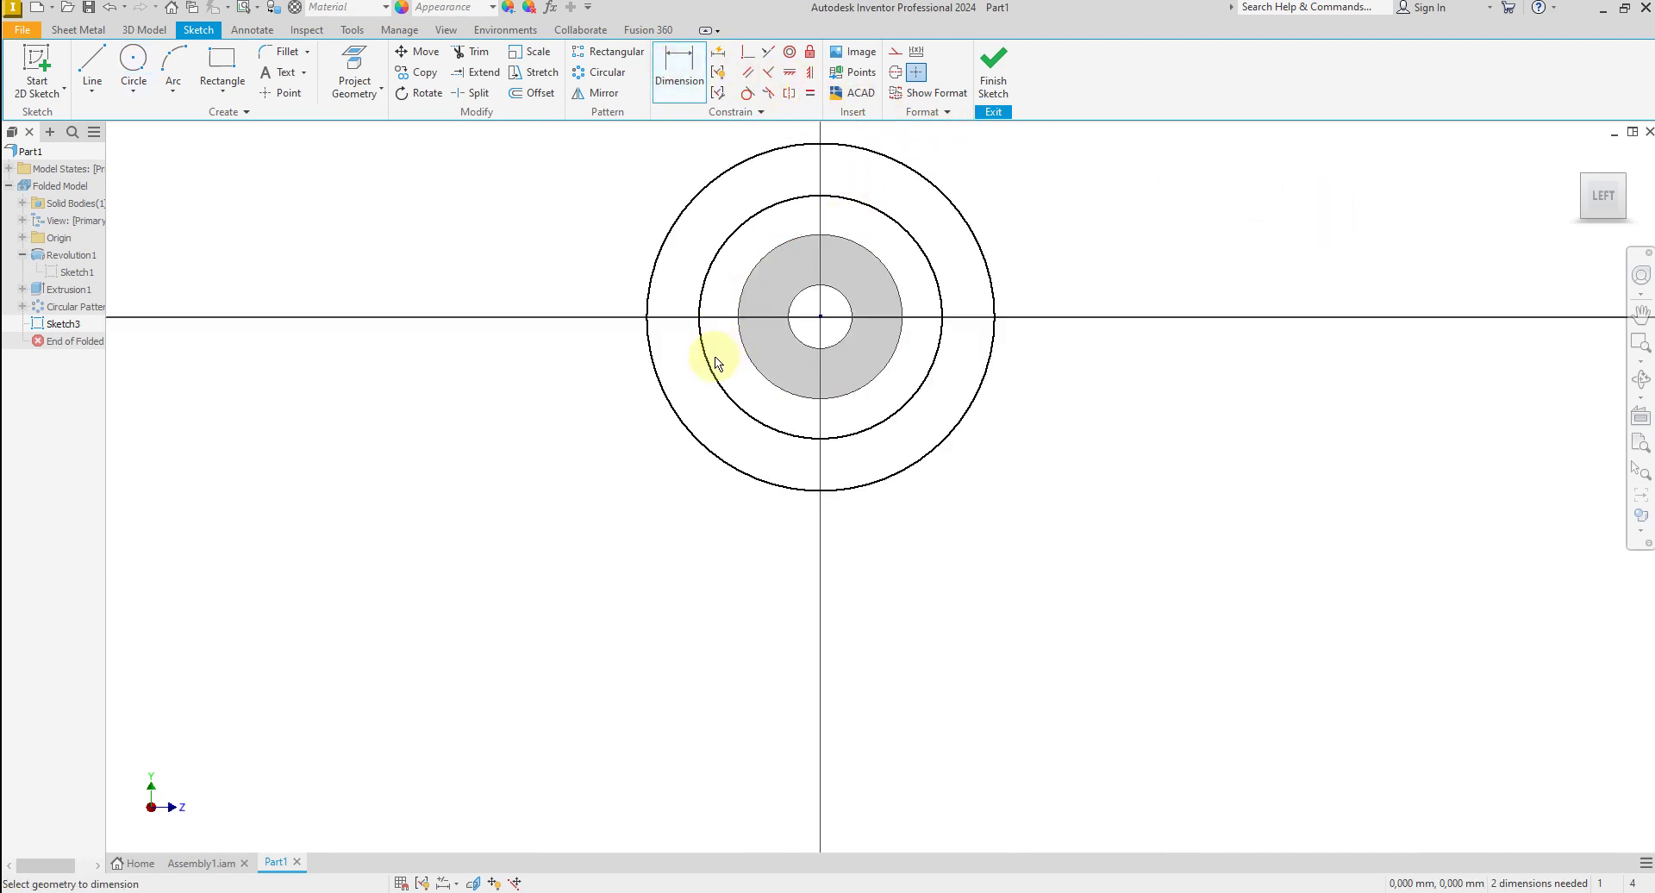
{"action": "left_click", "coordinate": [702, 362]}
{"action": "left_click", "coordinate": [587, 471]}
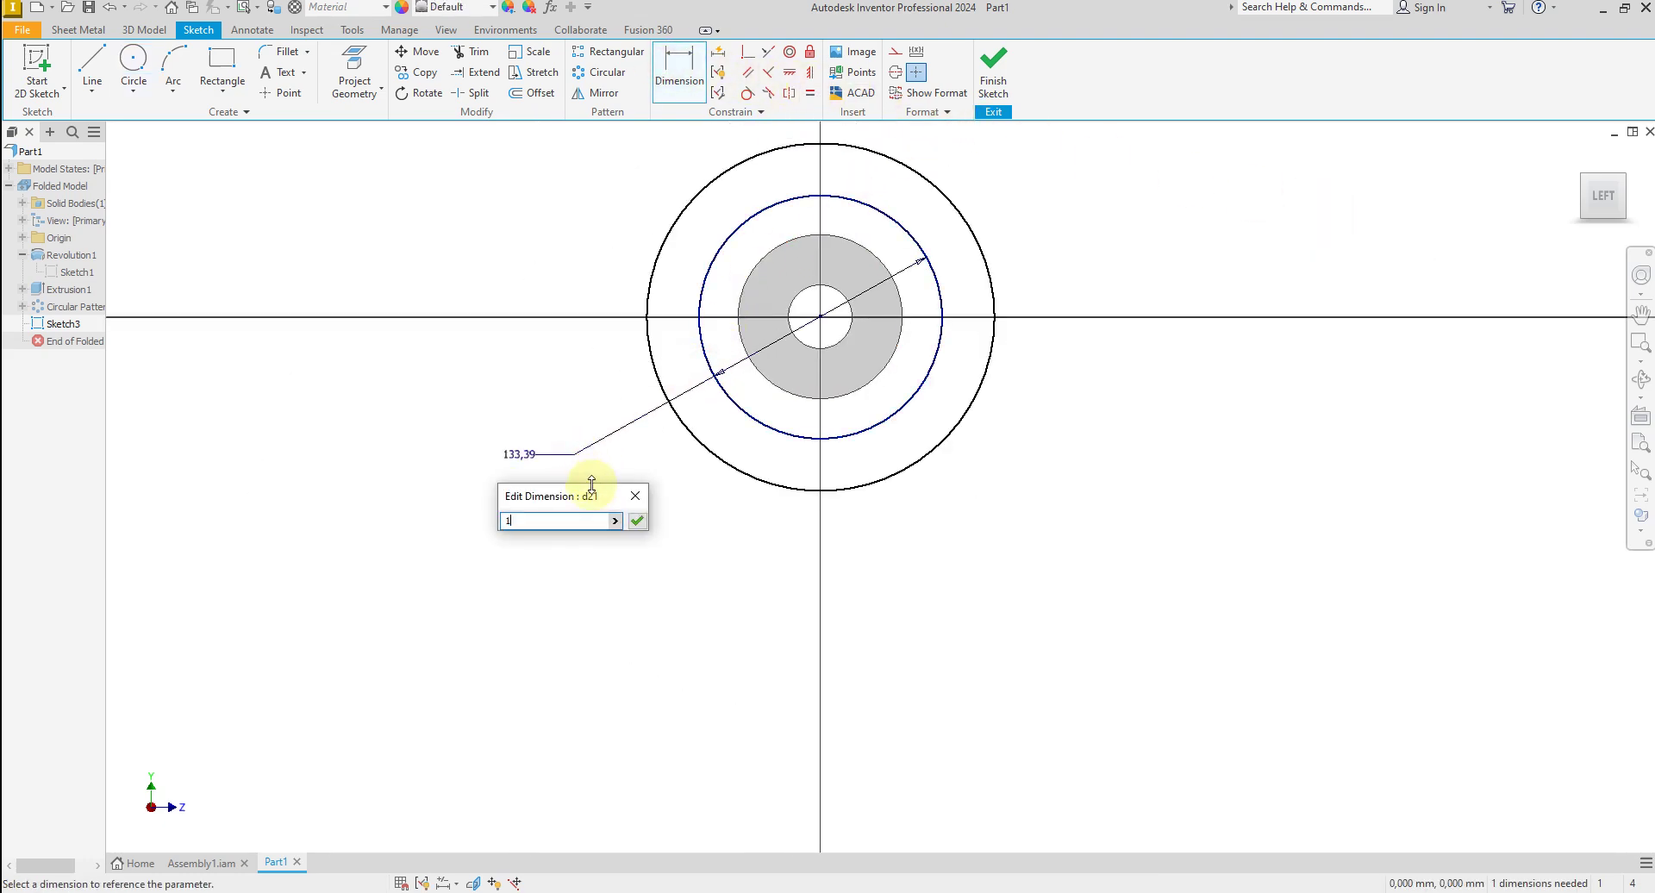
{"action": "key", "text": "Return"}
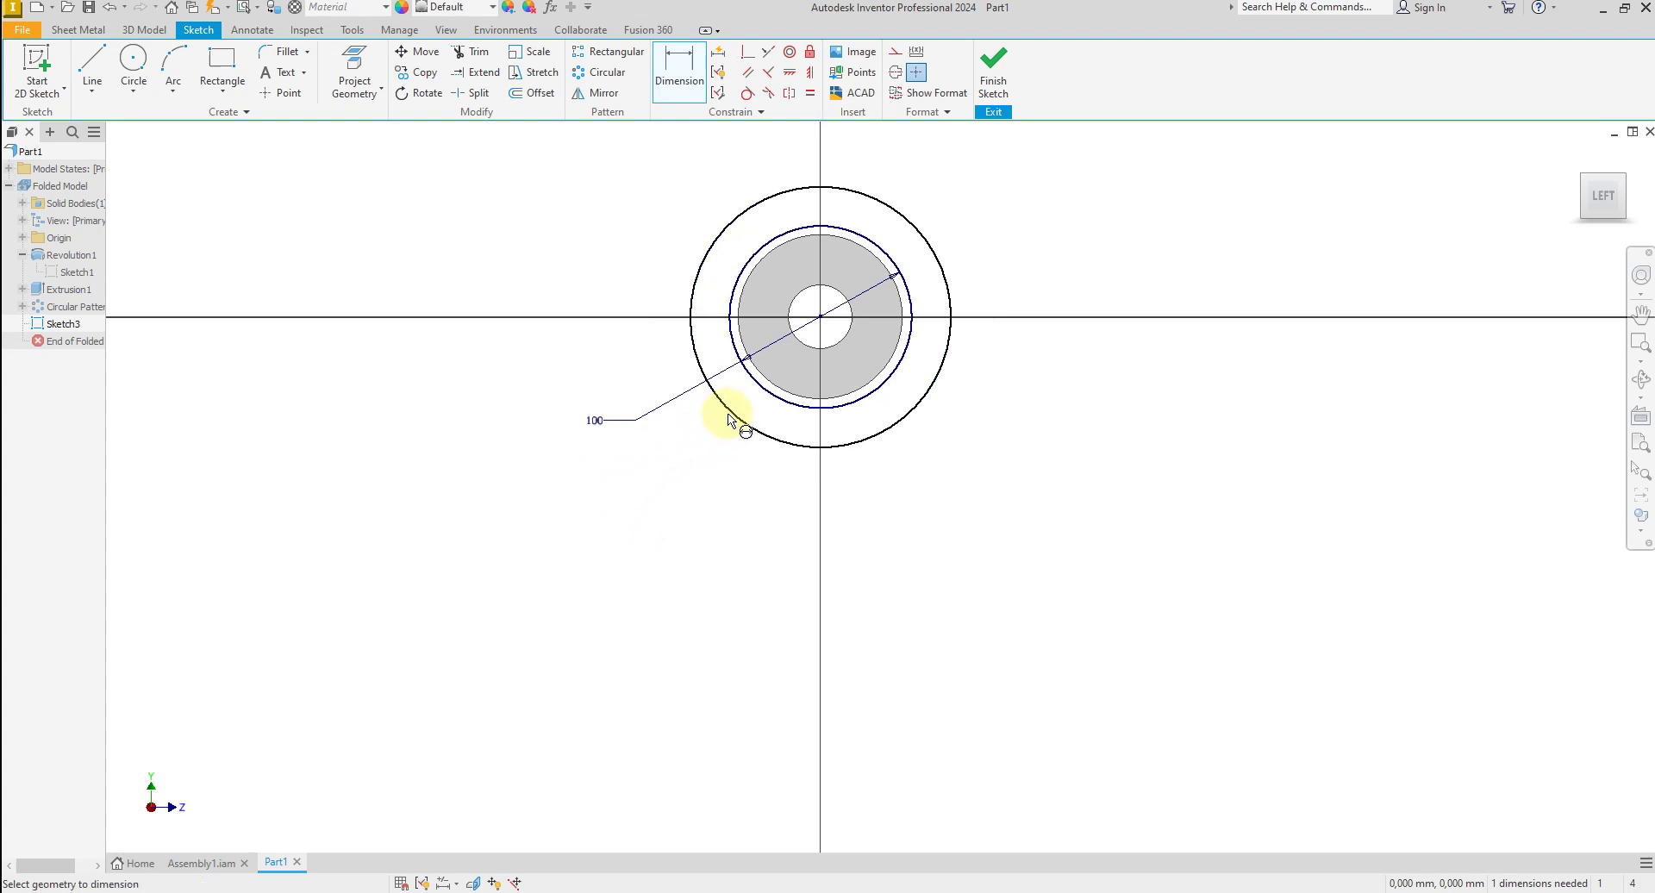
{"action": "left_click", "coordinate": [726, 417]}
{"action": "left_click", "coordinate": [665, 468]}
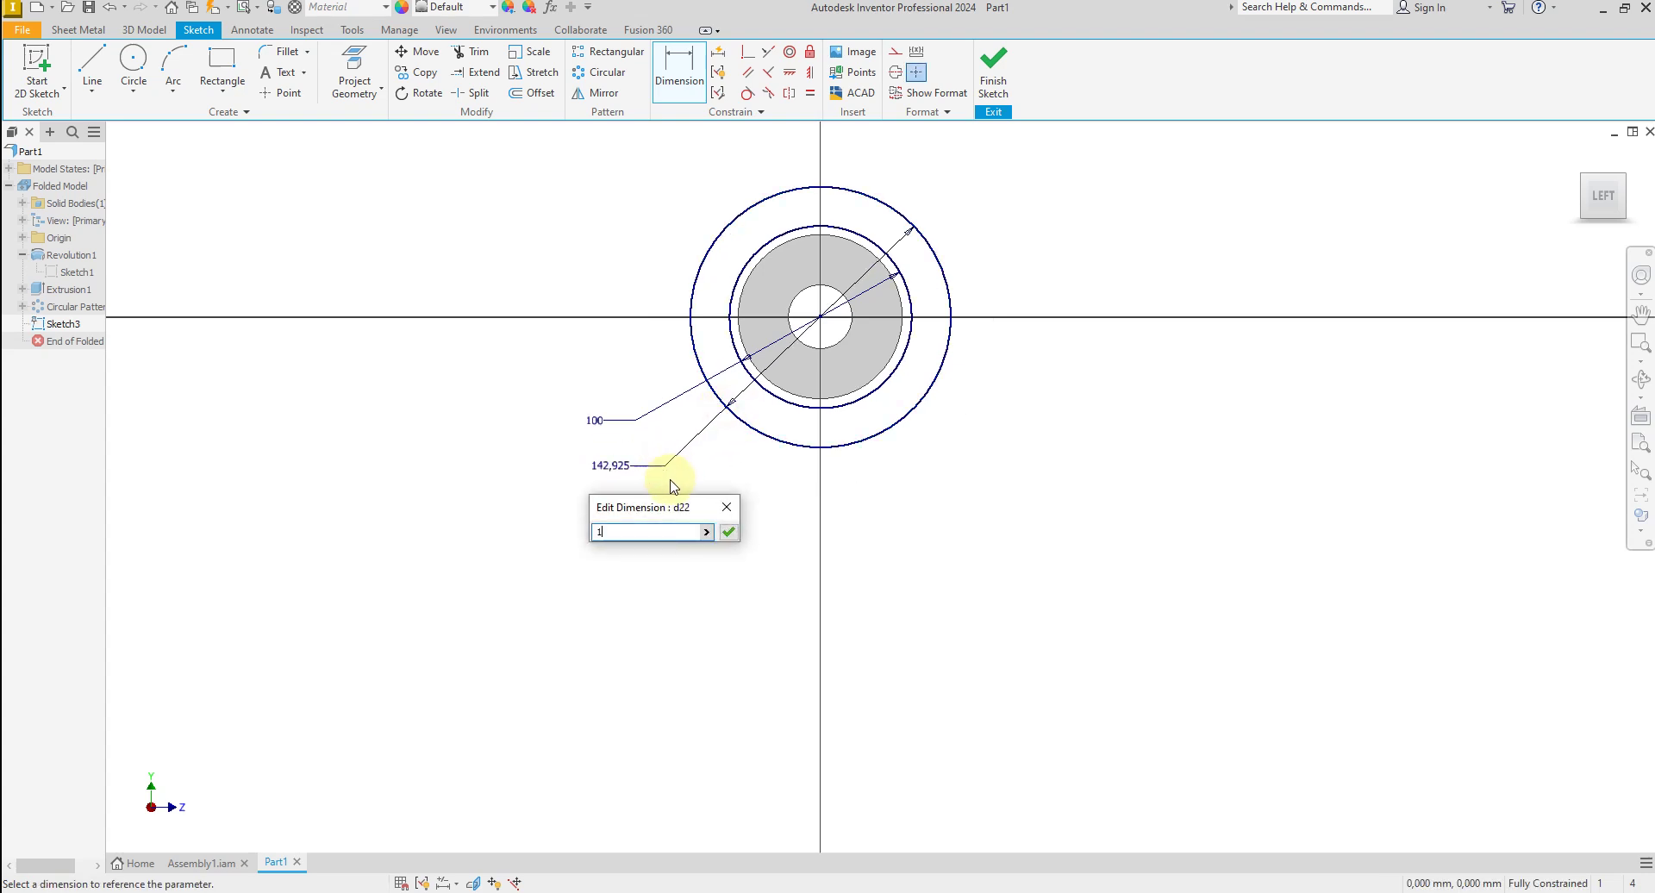
{"action": "key", "text": "Return"}
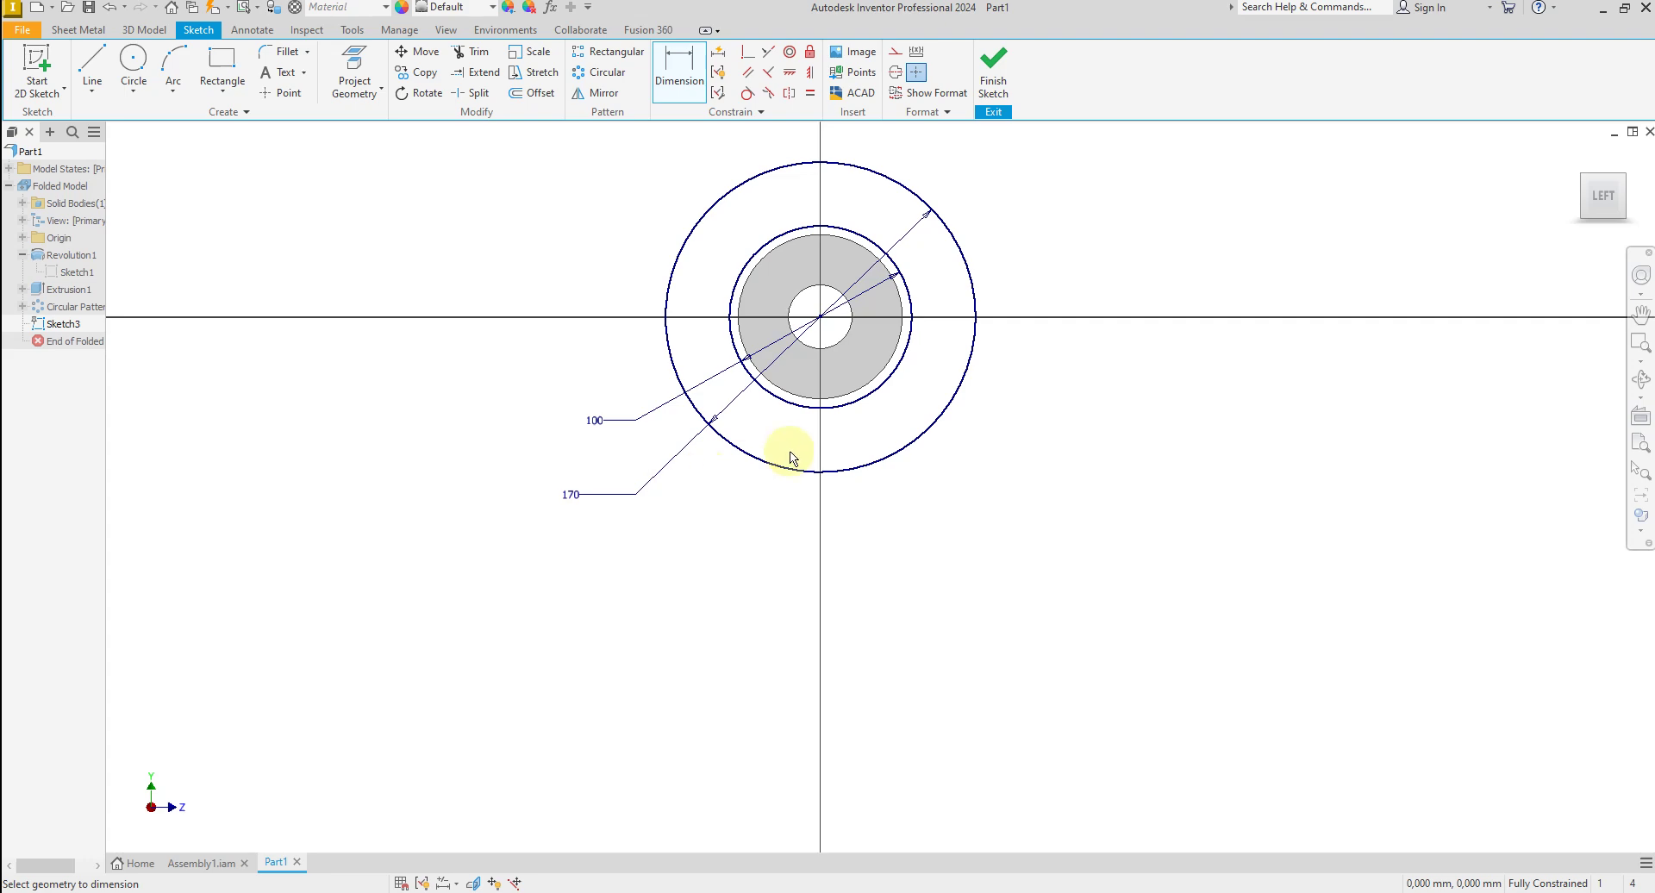
Draw a vertical line from the sketch center up to the outer circle and convert it to a centerline.
{"action": "scroll", "coordinate": [991, 204], "scroll_direction": "down", "scroll_amount": 3}
{"action": "scroll", "coordinate": [888, 509], "scroll_direction": "up", "scroll_amount": 2}
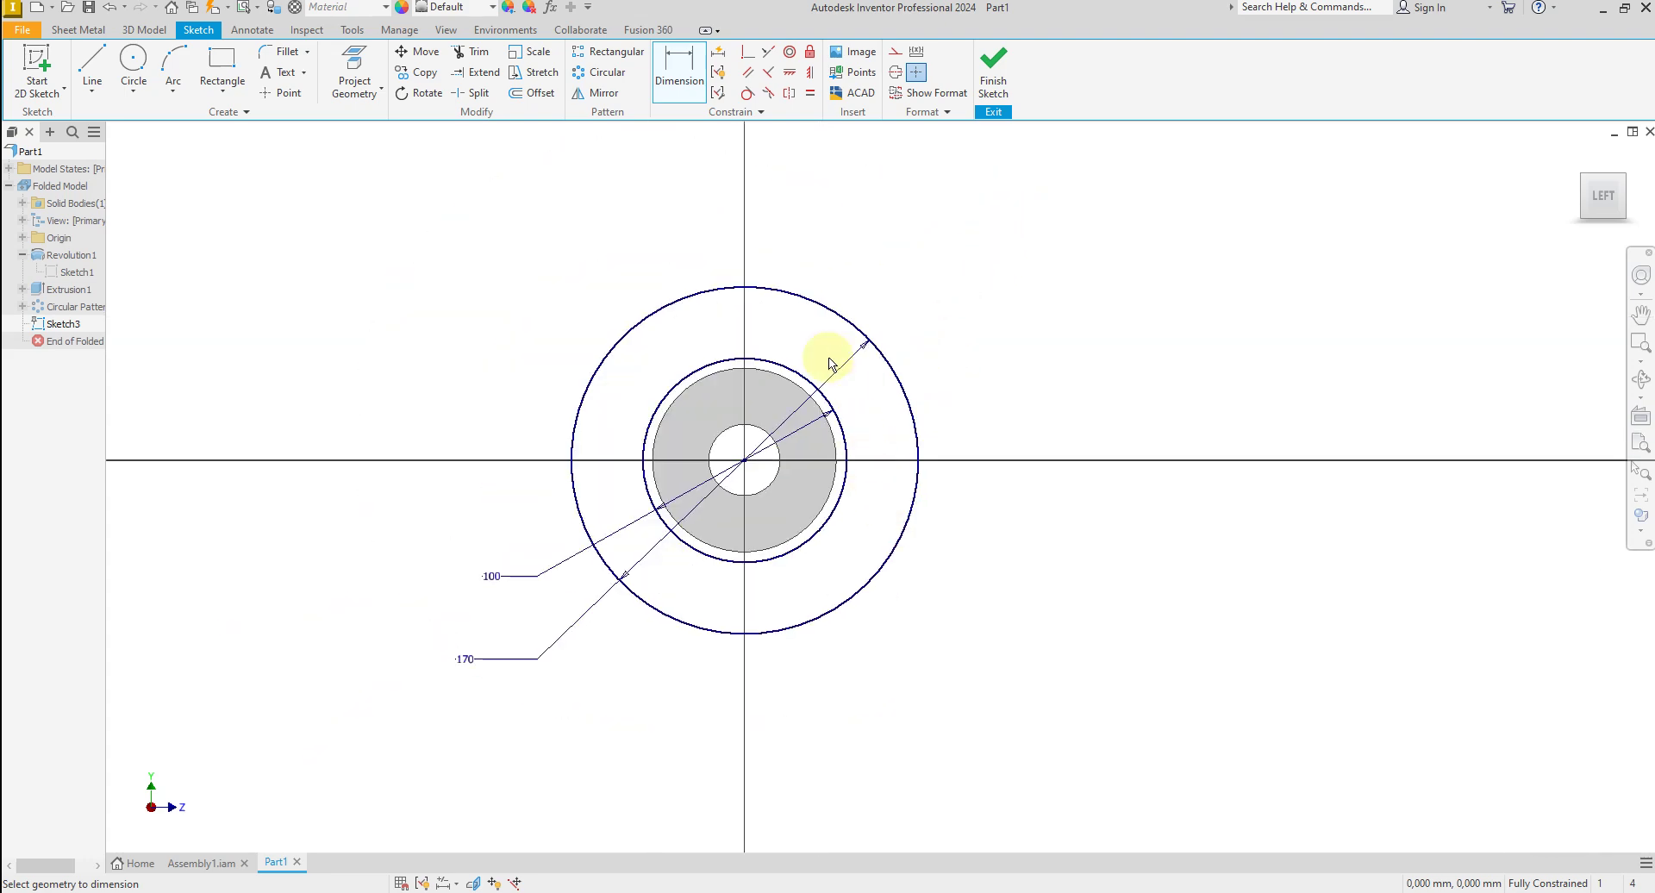
{"action": "scroll", "coordinate": [807, 344], "scroll_direction": "down", "scroll_amount": 3}
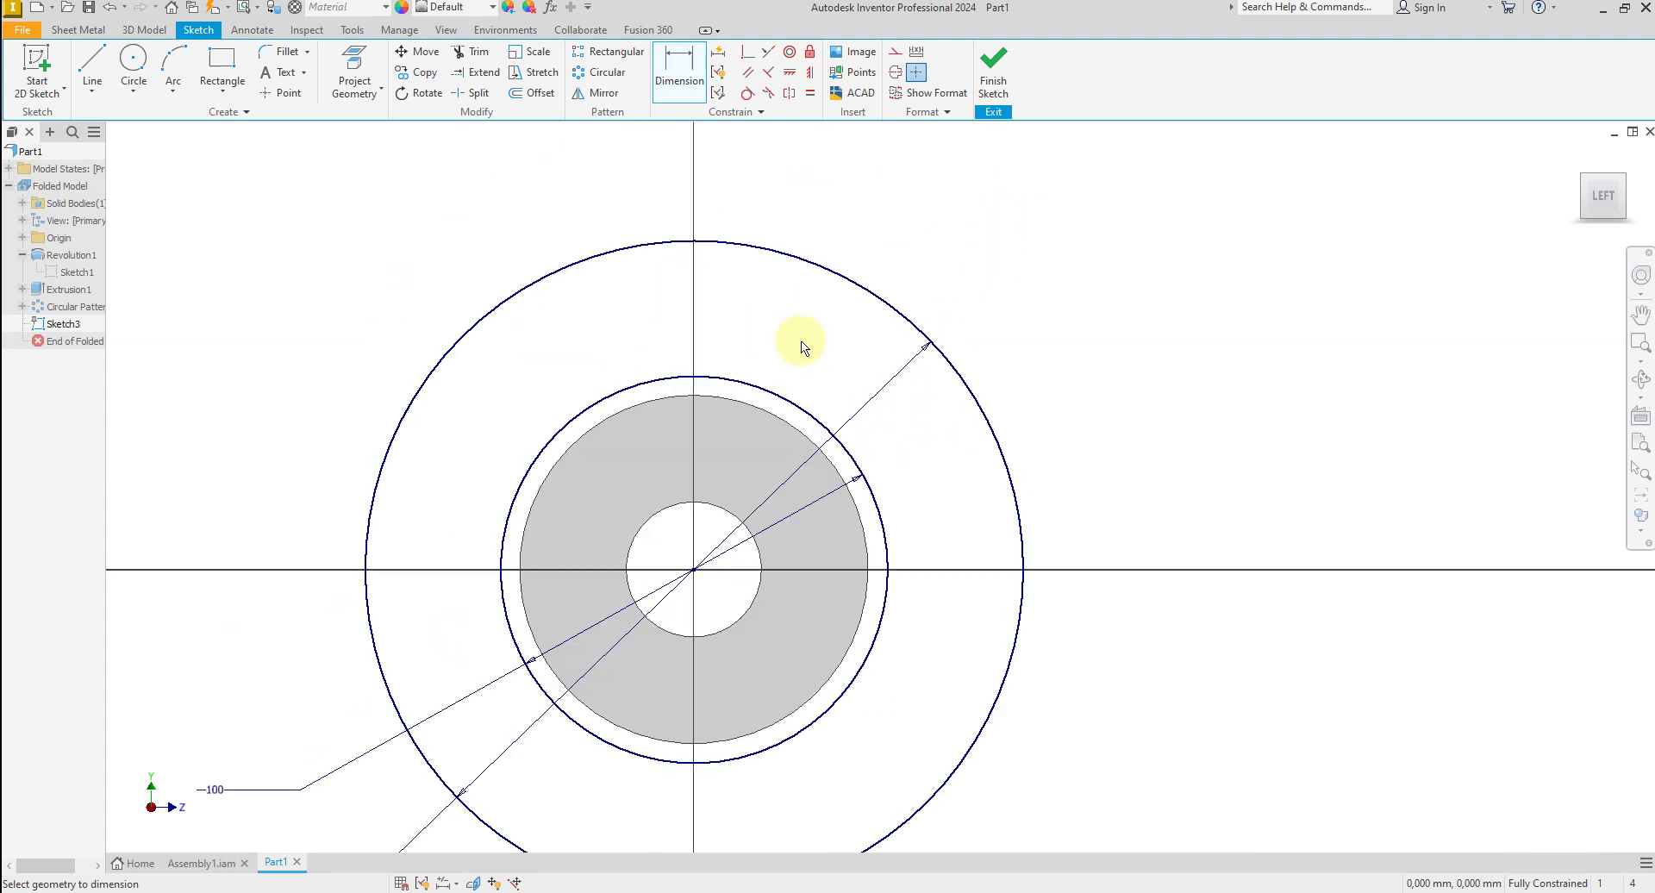
{"action": "left_click", "coordinate": [93, 73]}
{"action": "left_click", "coordinate": [693, 569]}
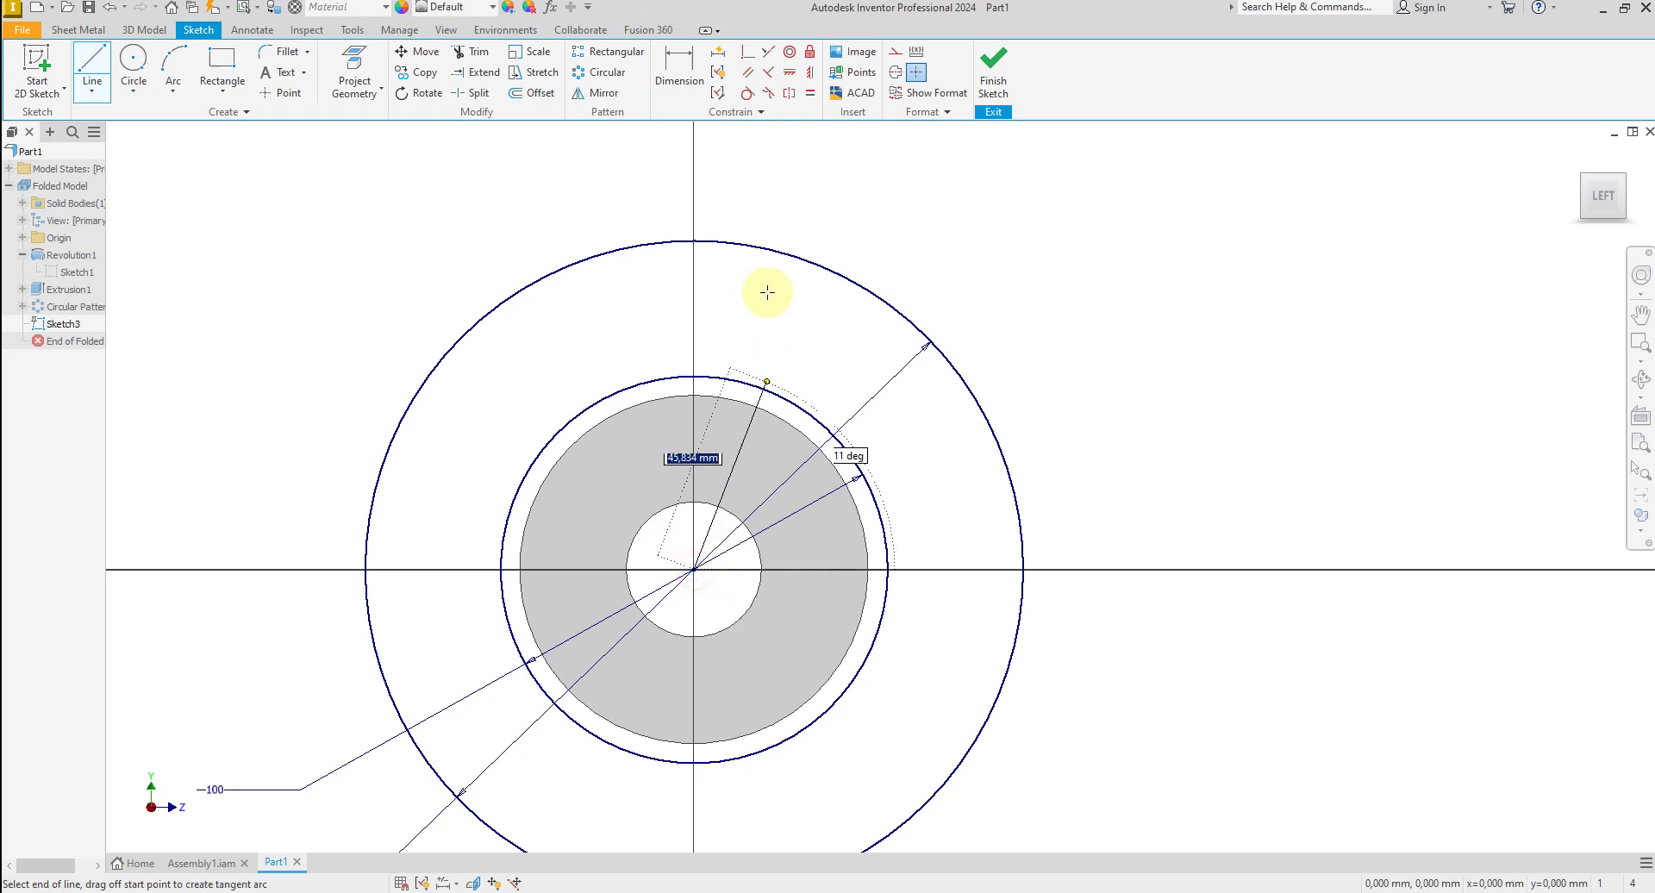
{"action": "double_click", "coordinate": [694, 239]}
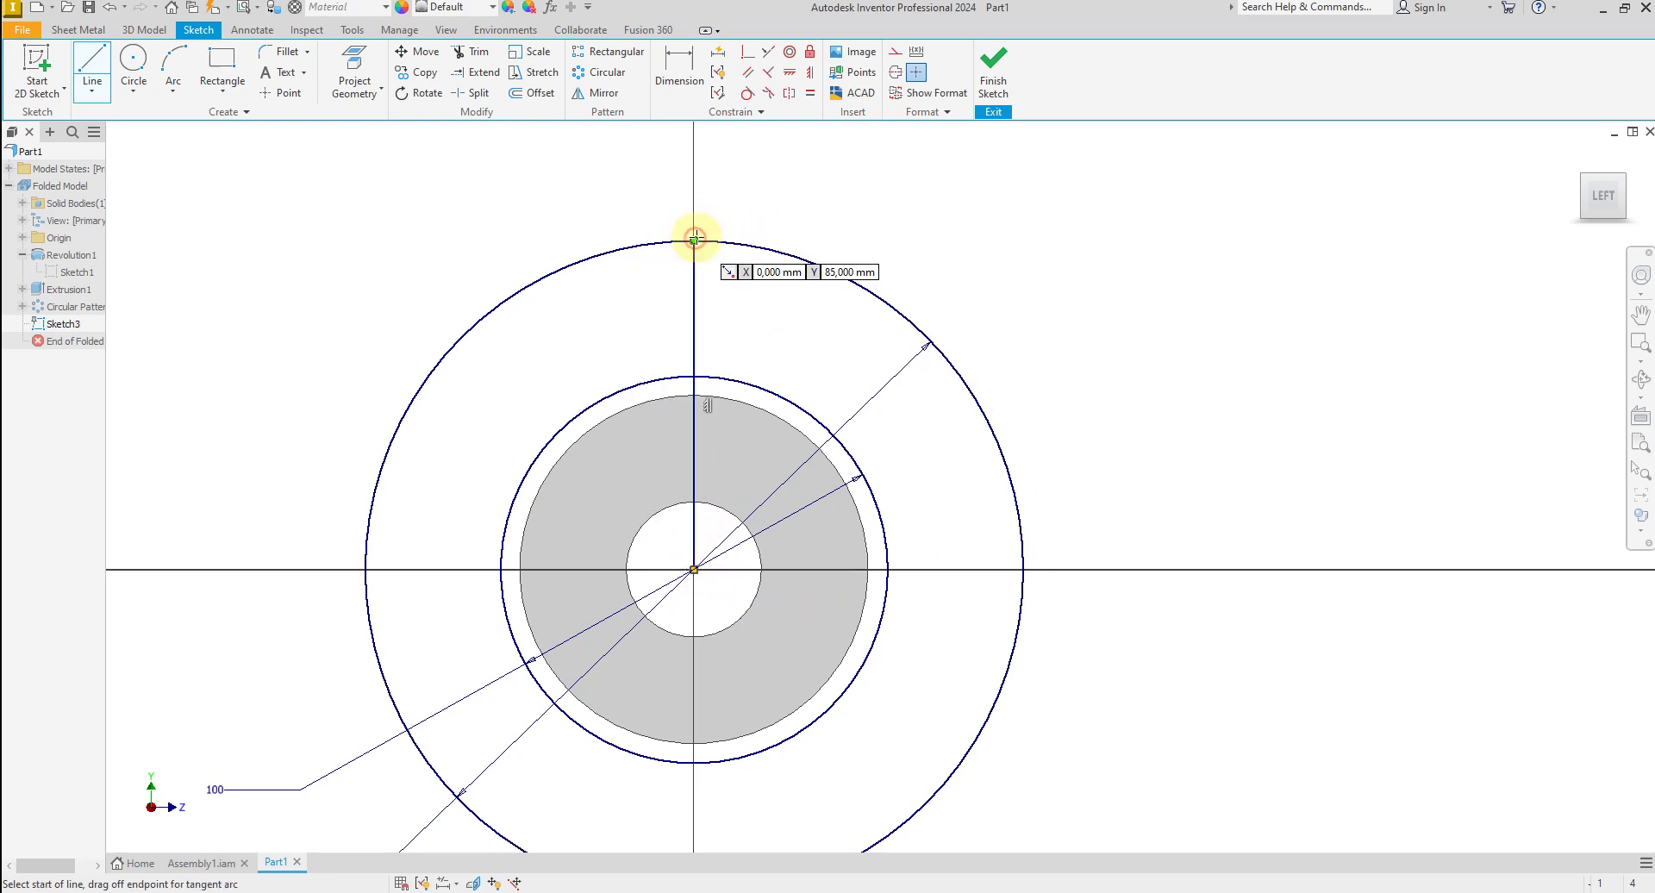
{"action": "right_click", "coordinate": [746, 204]}
{"action": "left_click", "coordinate": [793, 210]}
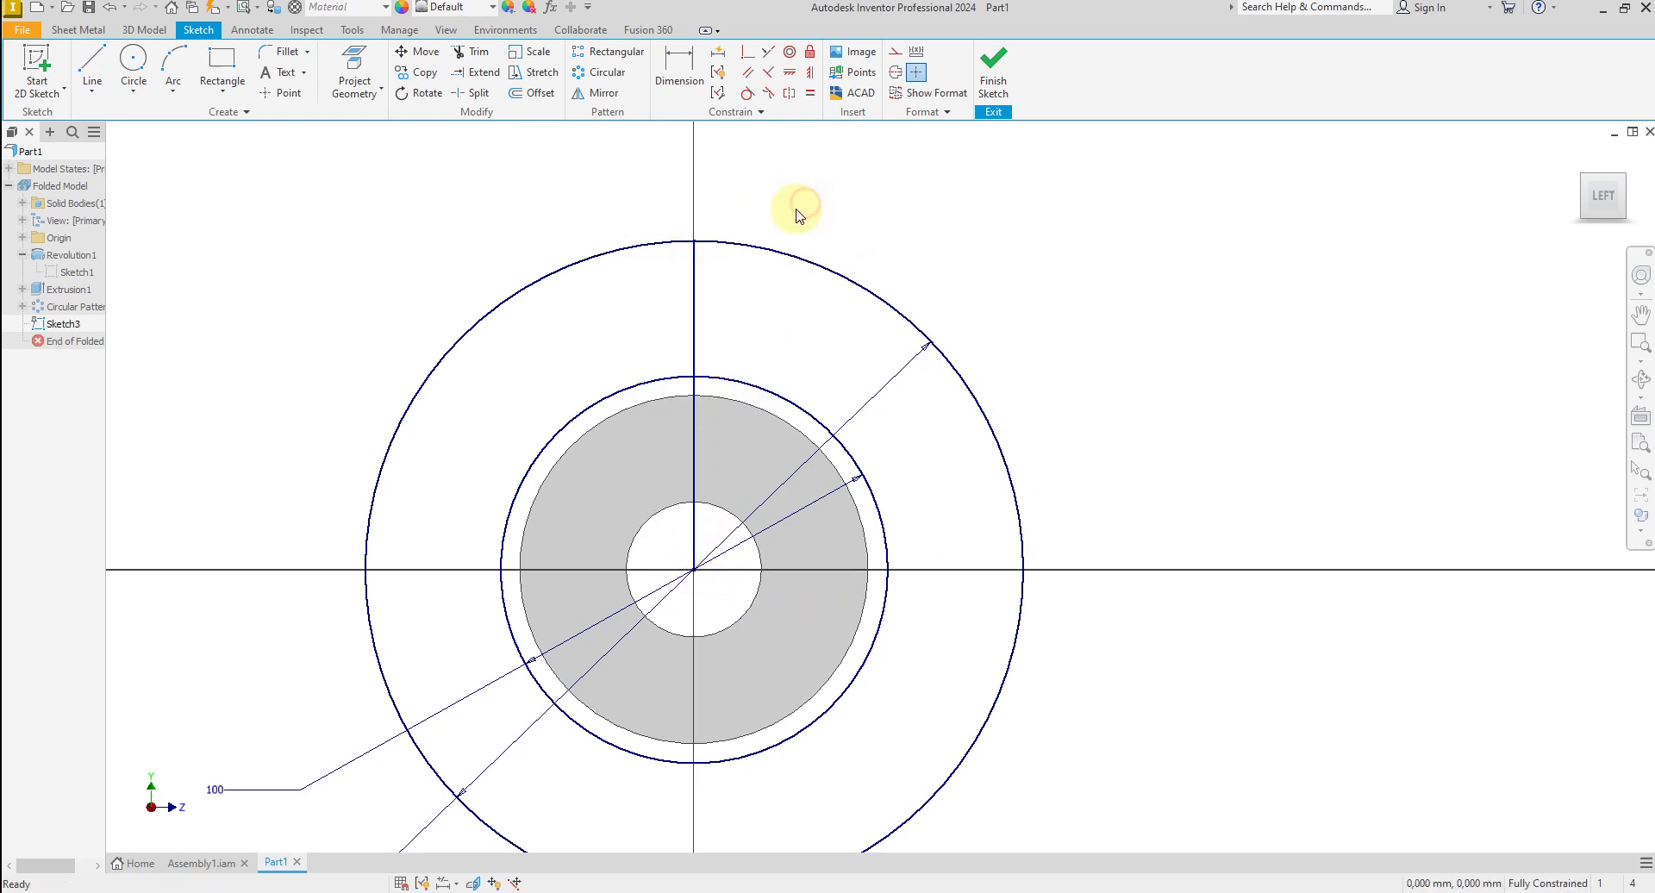
{"action": "right_click", "coordinate": [698, 342]}
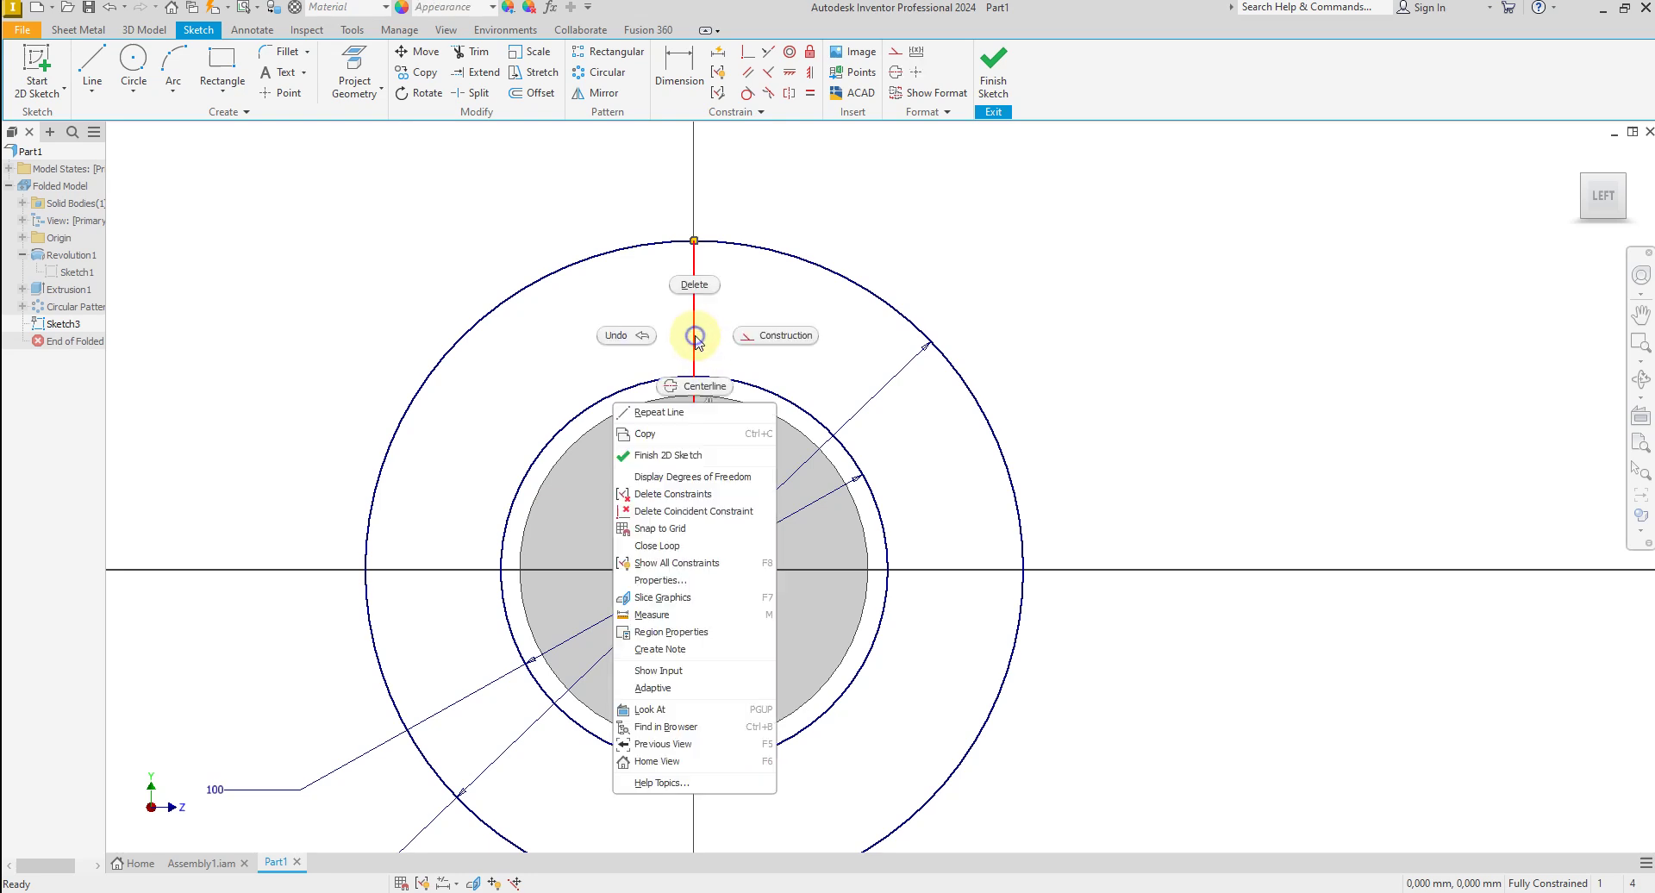
{"action": "left_click", "coordinate": [695, 384]}
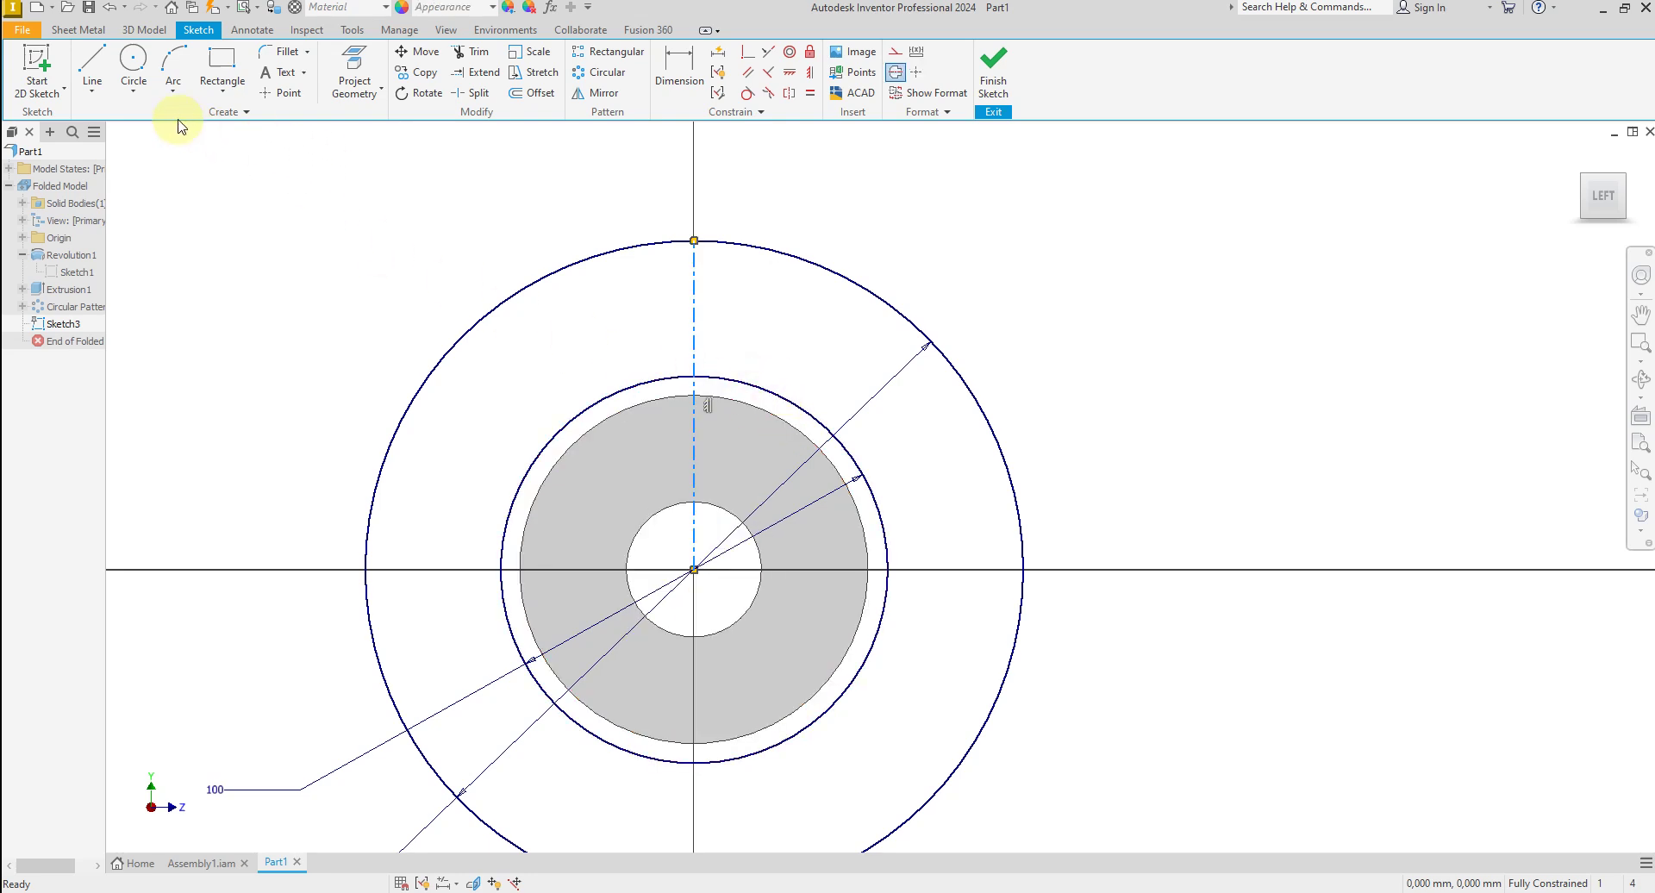
Sketch a three-point arc of about 35 mm radius between the two circles, bulging away from the centerline on its left side.
{"action": "left_click", "coordinate": [173, 64]}
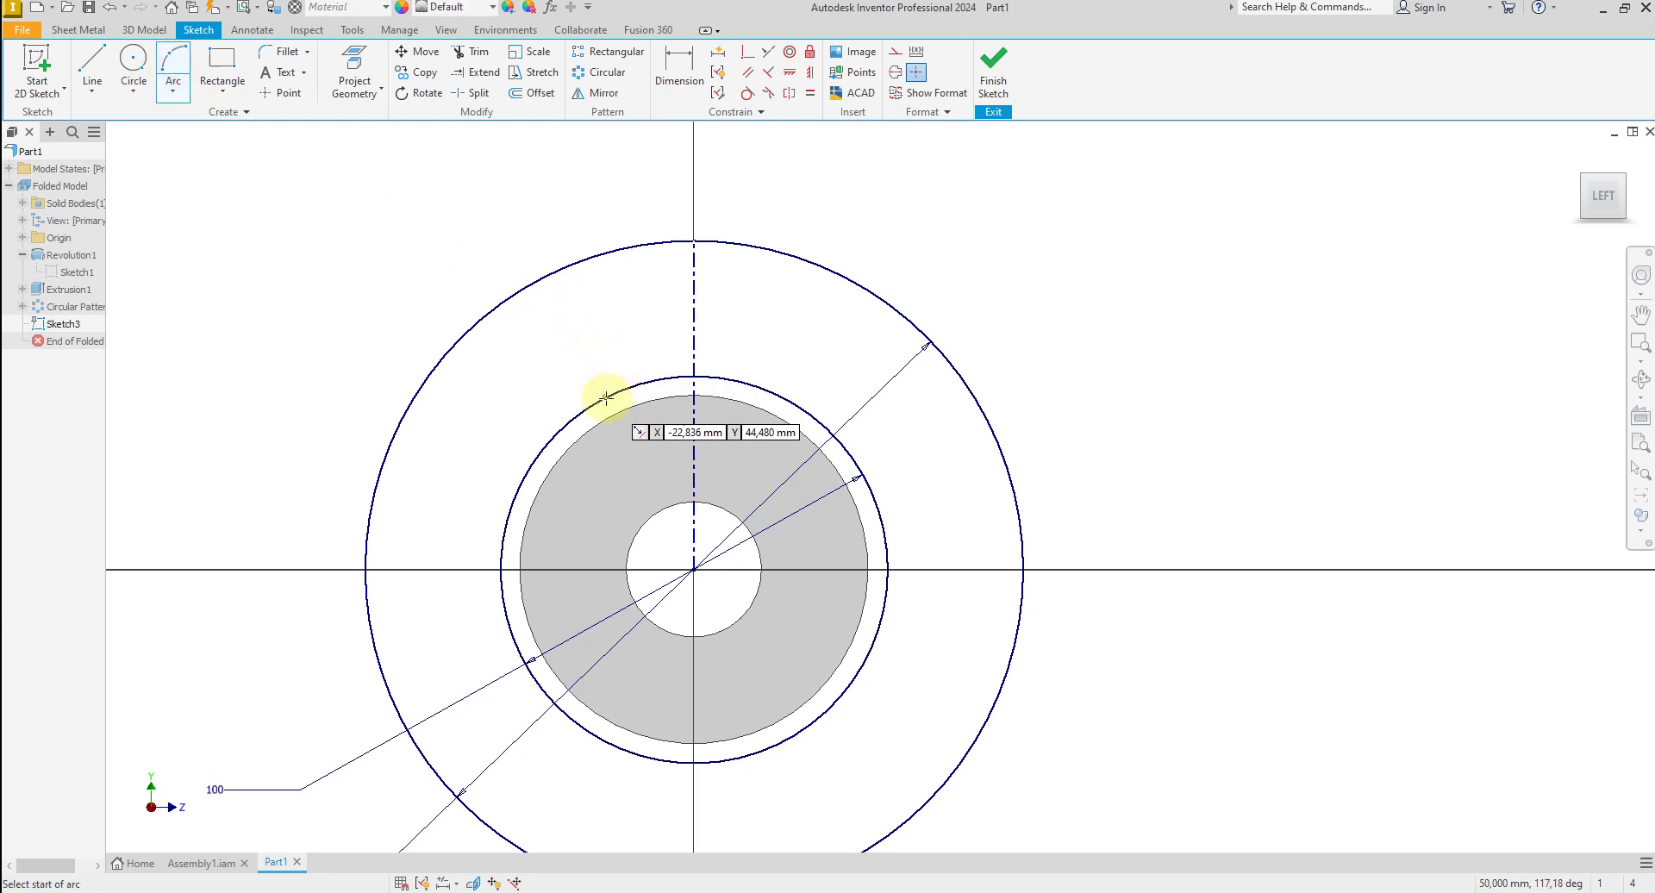
{"action": "left_click", "coordinate": [606, 397]}
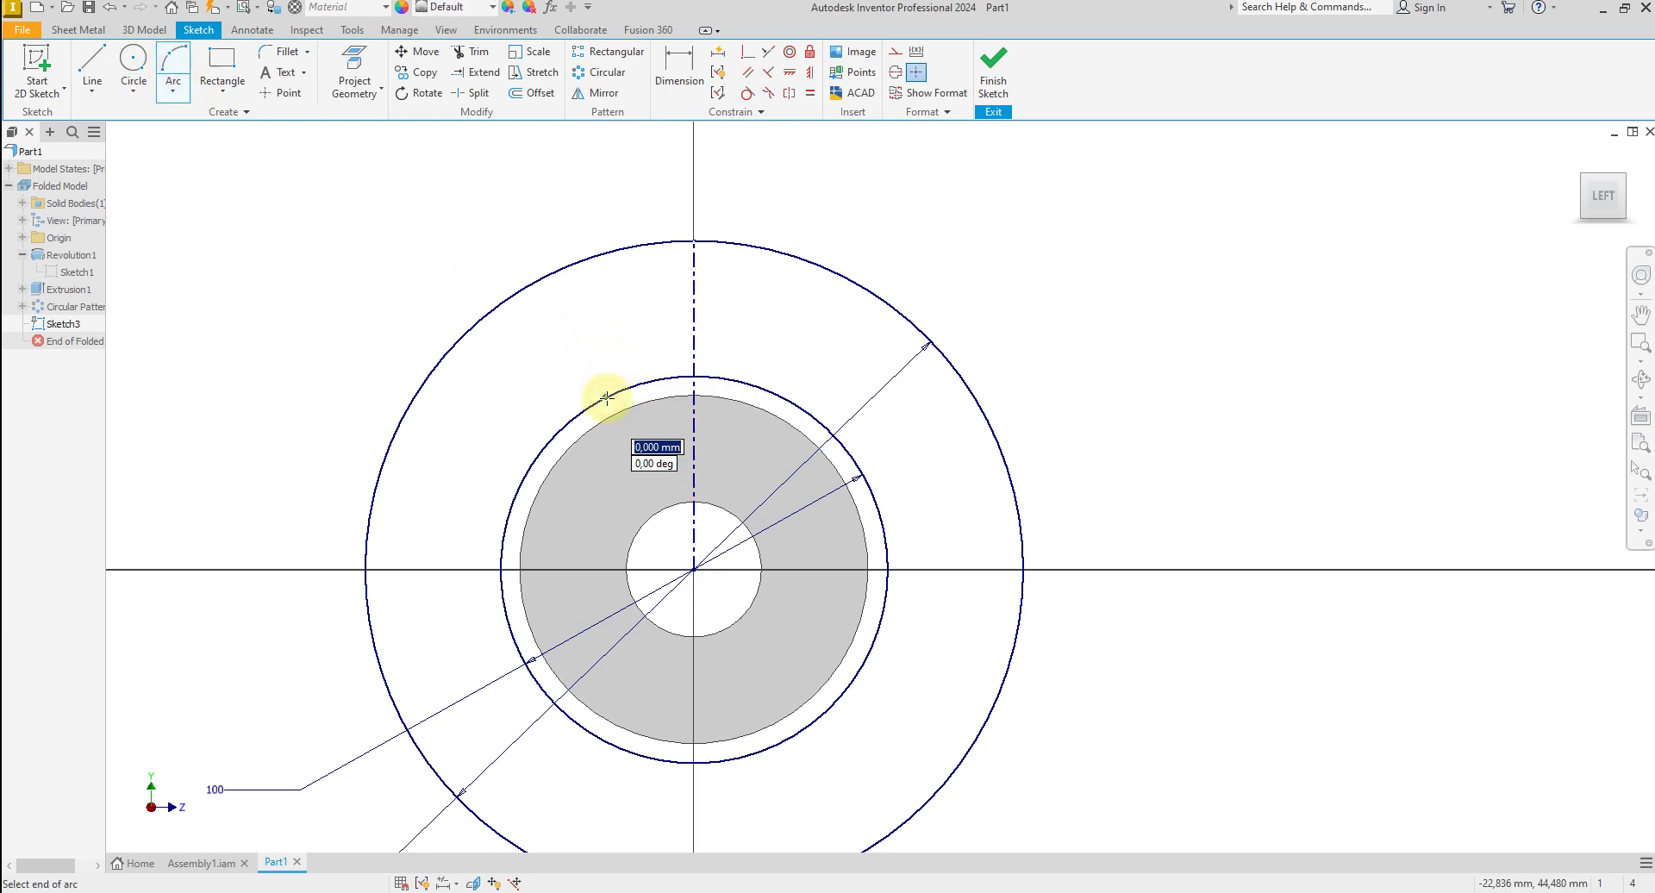
{"action": "left_click", "coordinate": [622, 248]}
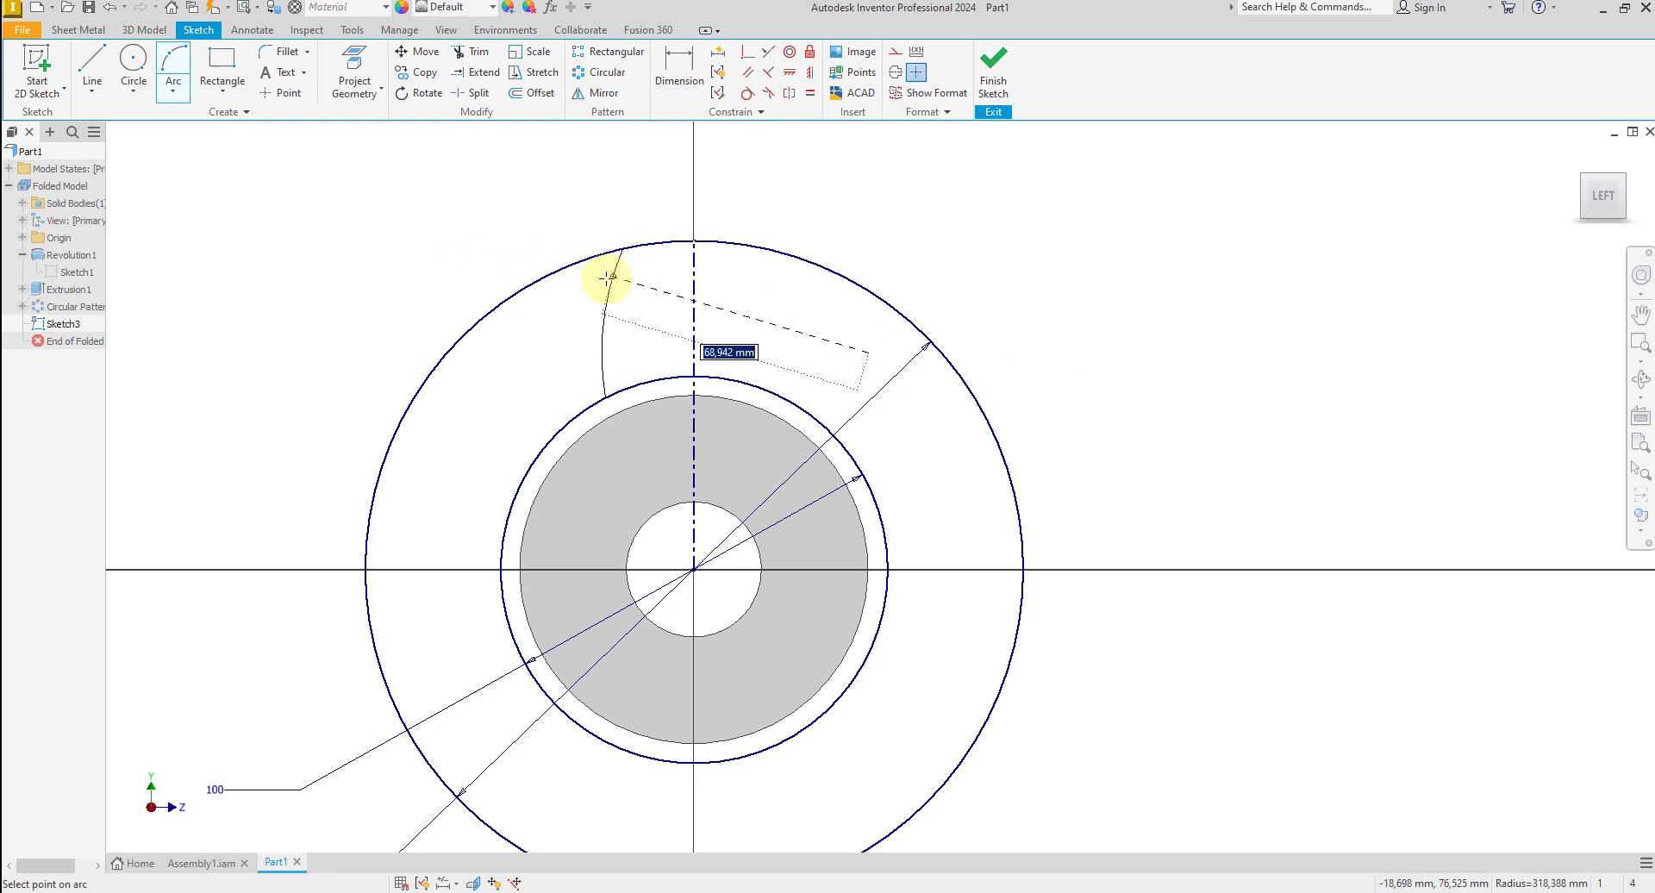
{"action": "left_click", "coordinate": [602, 283]}
{"action": "right_click", "coordinate": [754, 207]}
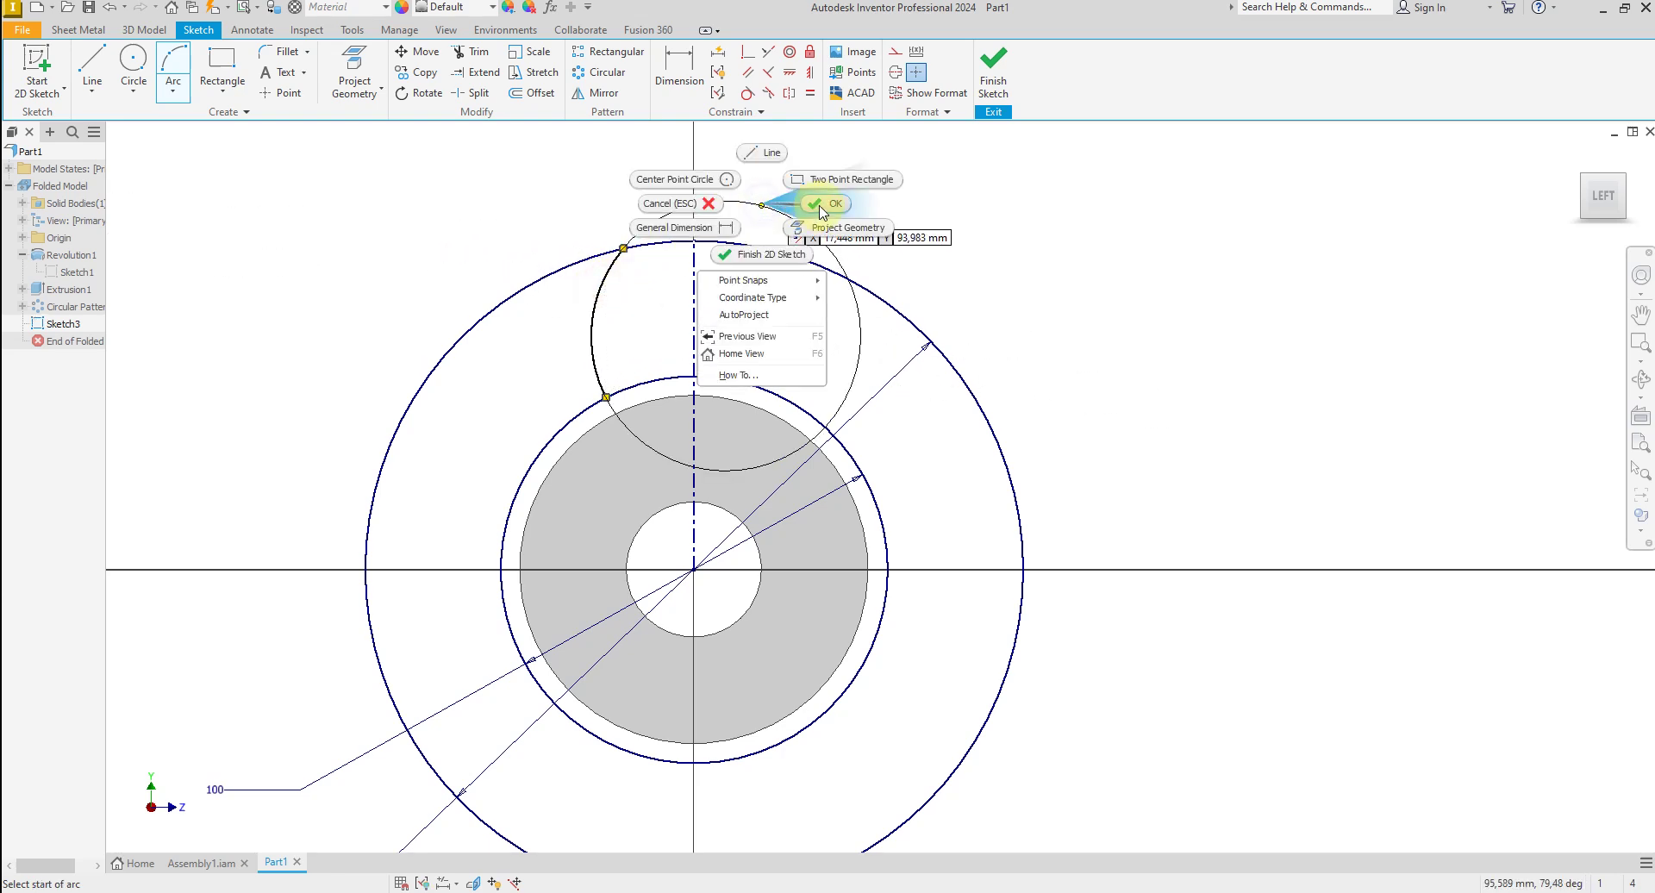
{"action": "left_click", "coordinate": [780, 215]}
Dimension the arc's radius as 65 mm and the distance from its upper endpoint to the centerline as 6 mm.
{"action": "left_click", "coordinate": [679, 65]}
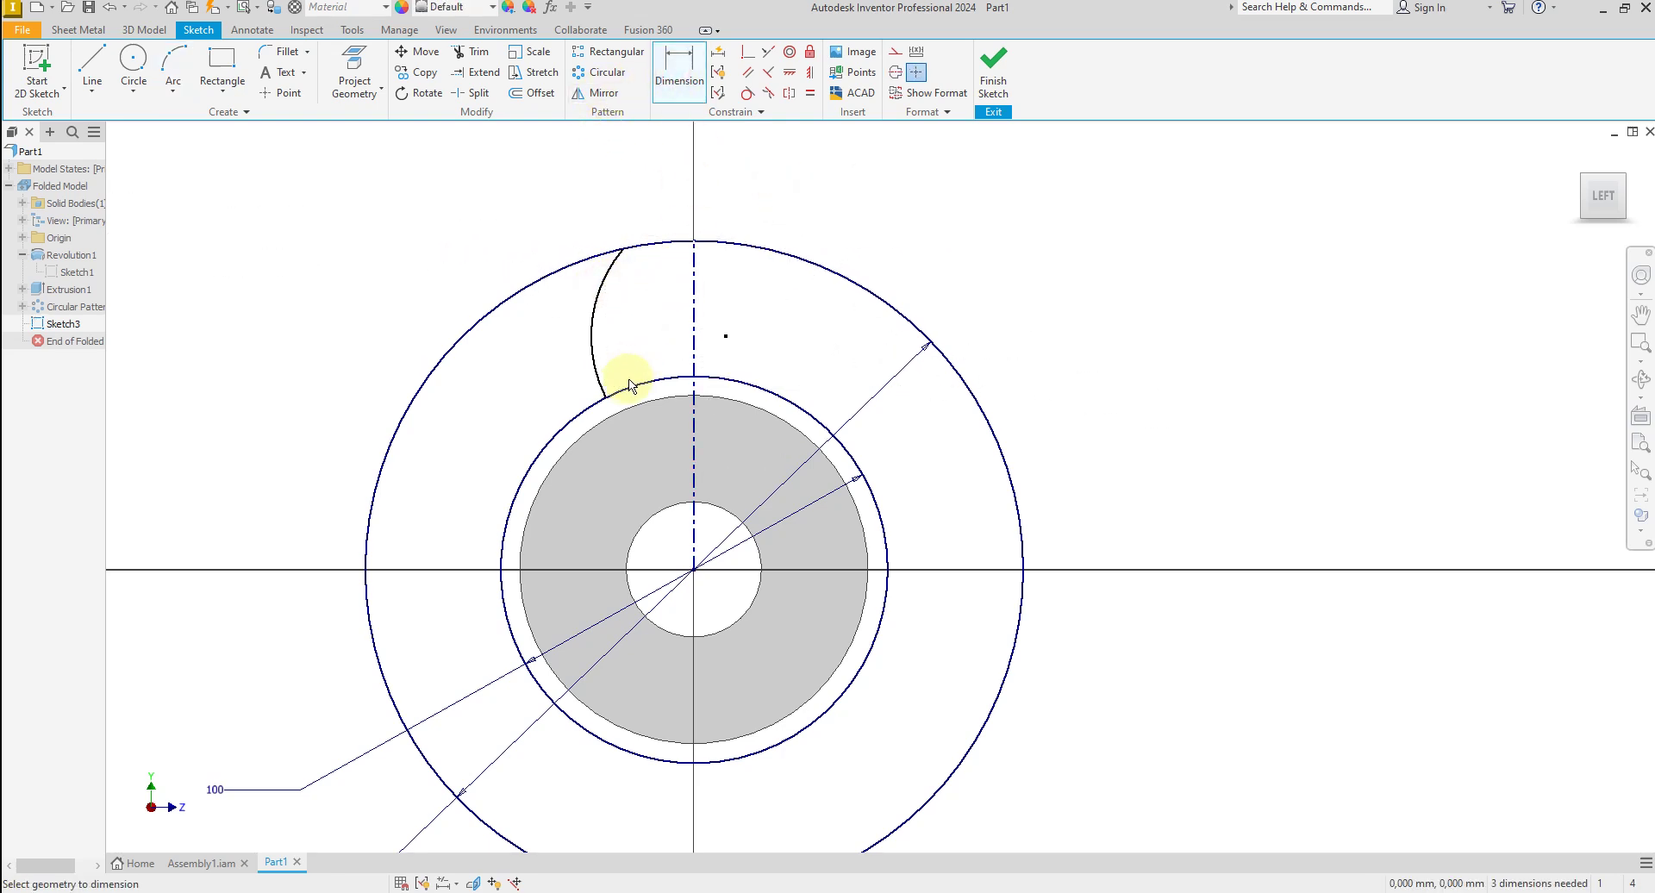
{"action": "left_click", "coordinate": [595, 335]}
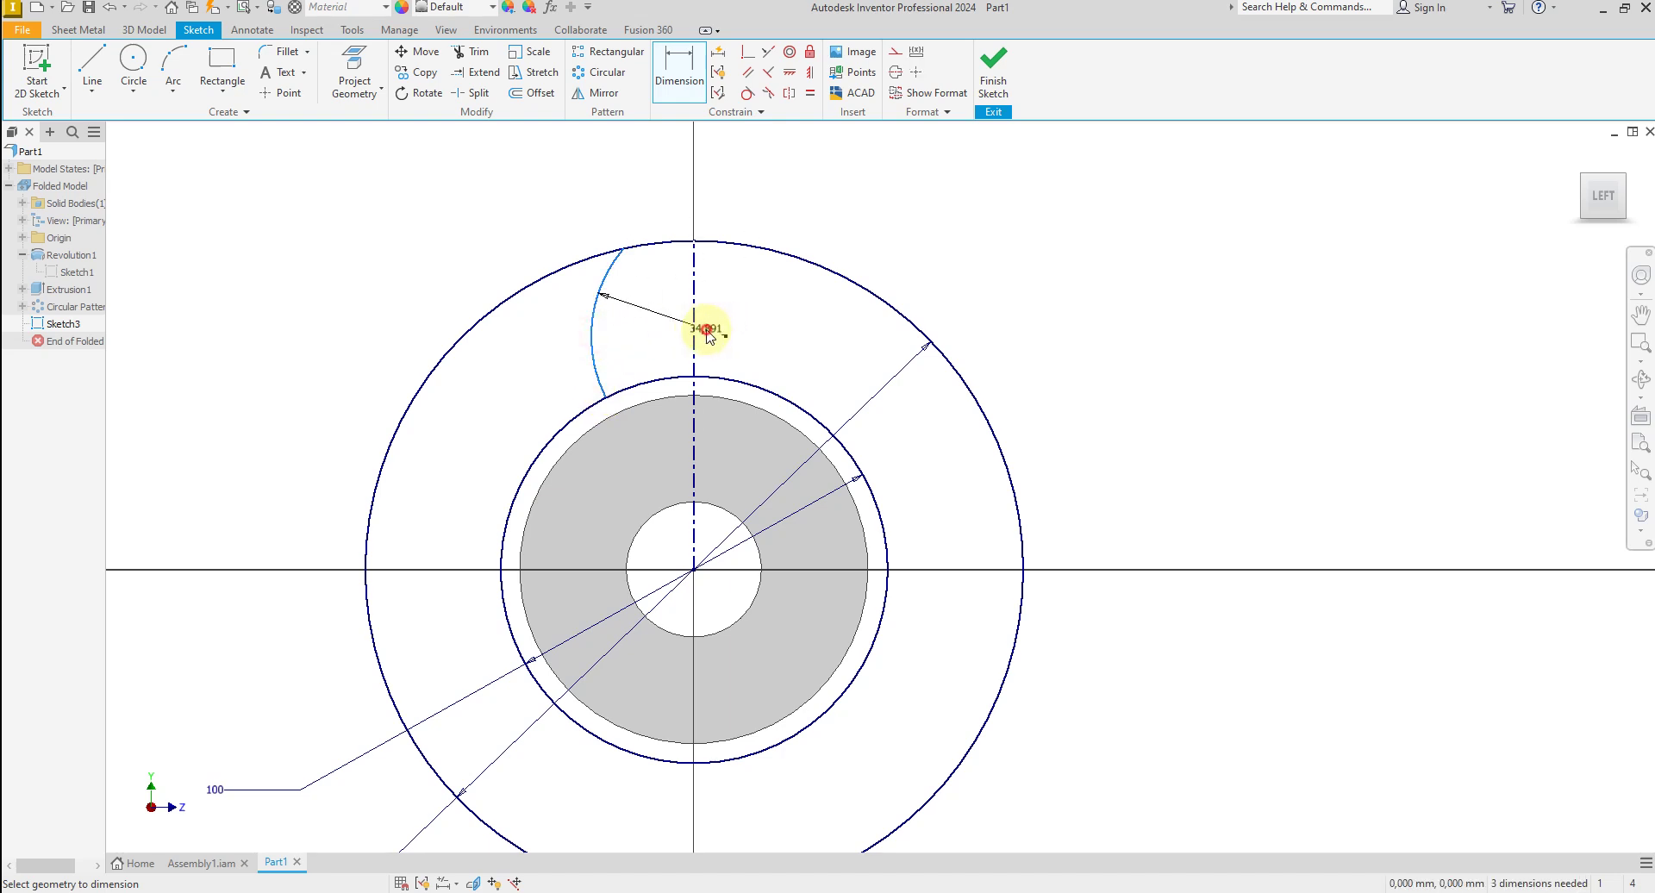
{"action": "left_click", "coordinate": [706, 330]}
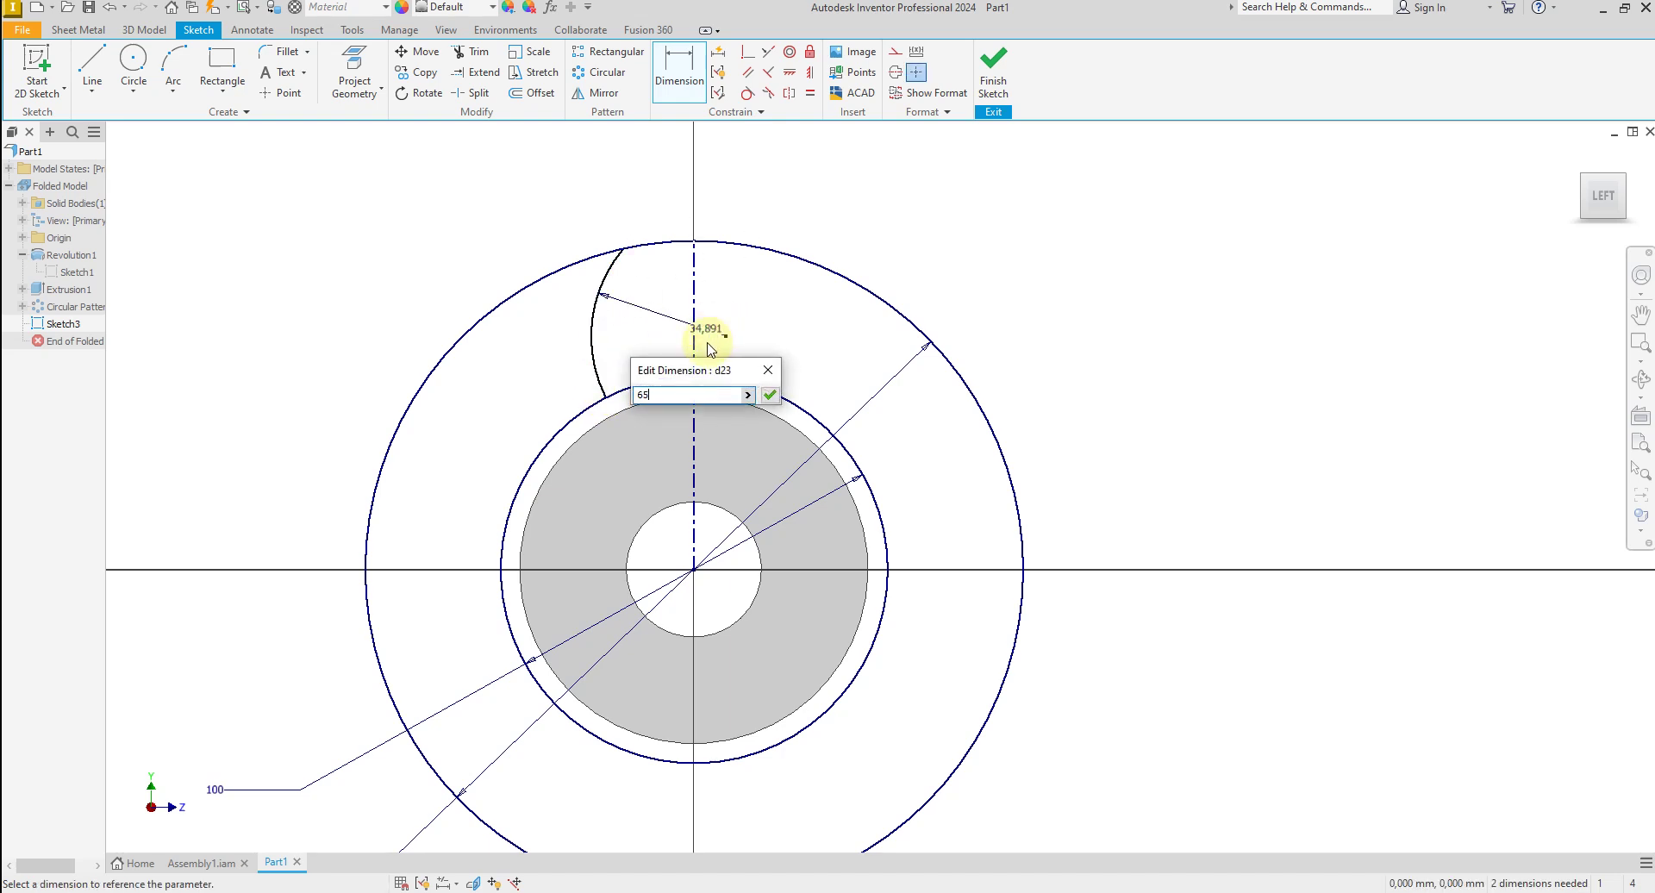
{"action": "key", "text": "Return"}
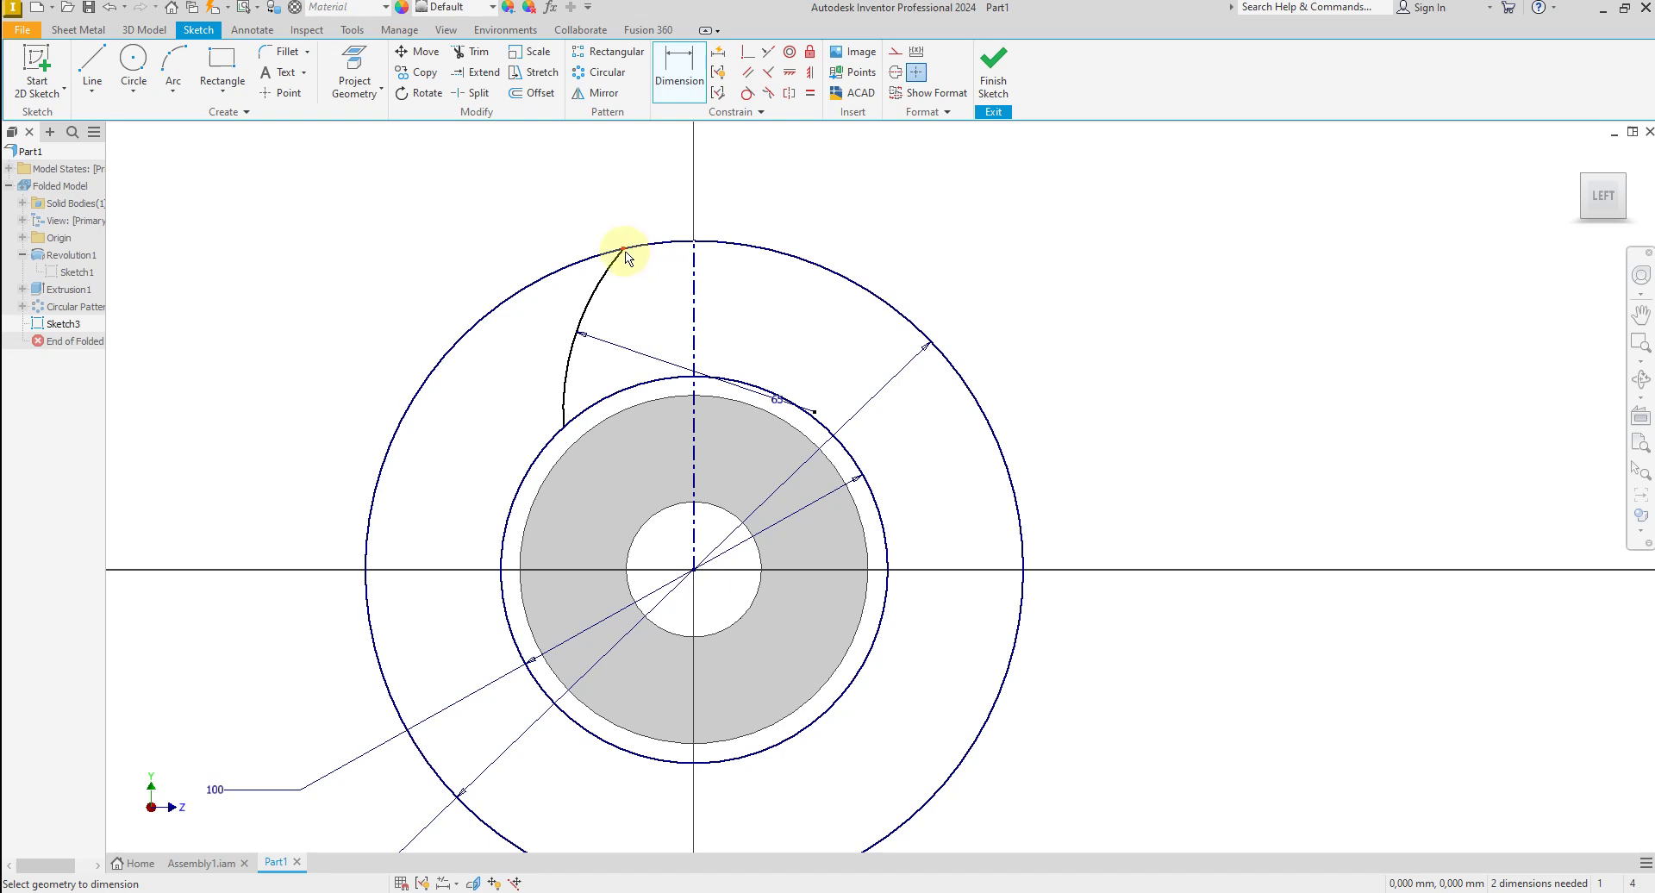
{"action": "left_click", "coordinate": [676, 213]}
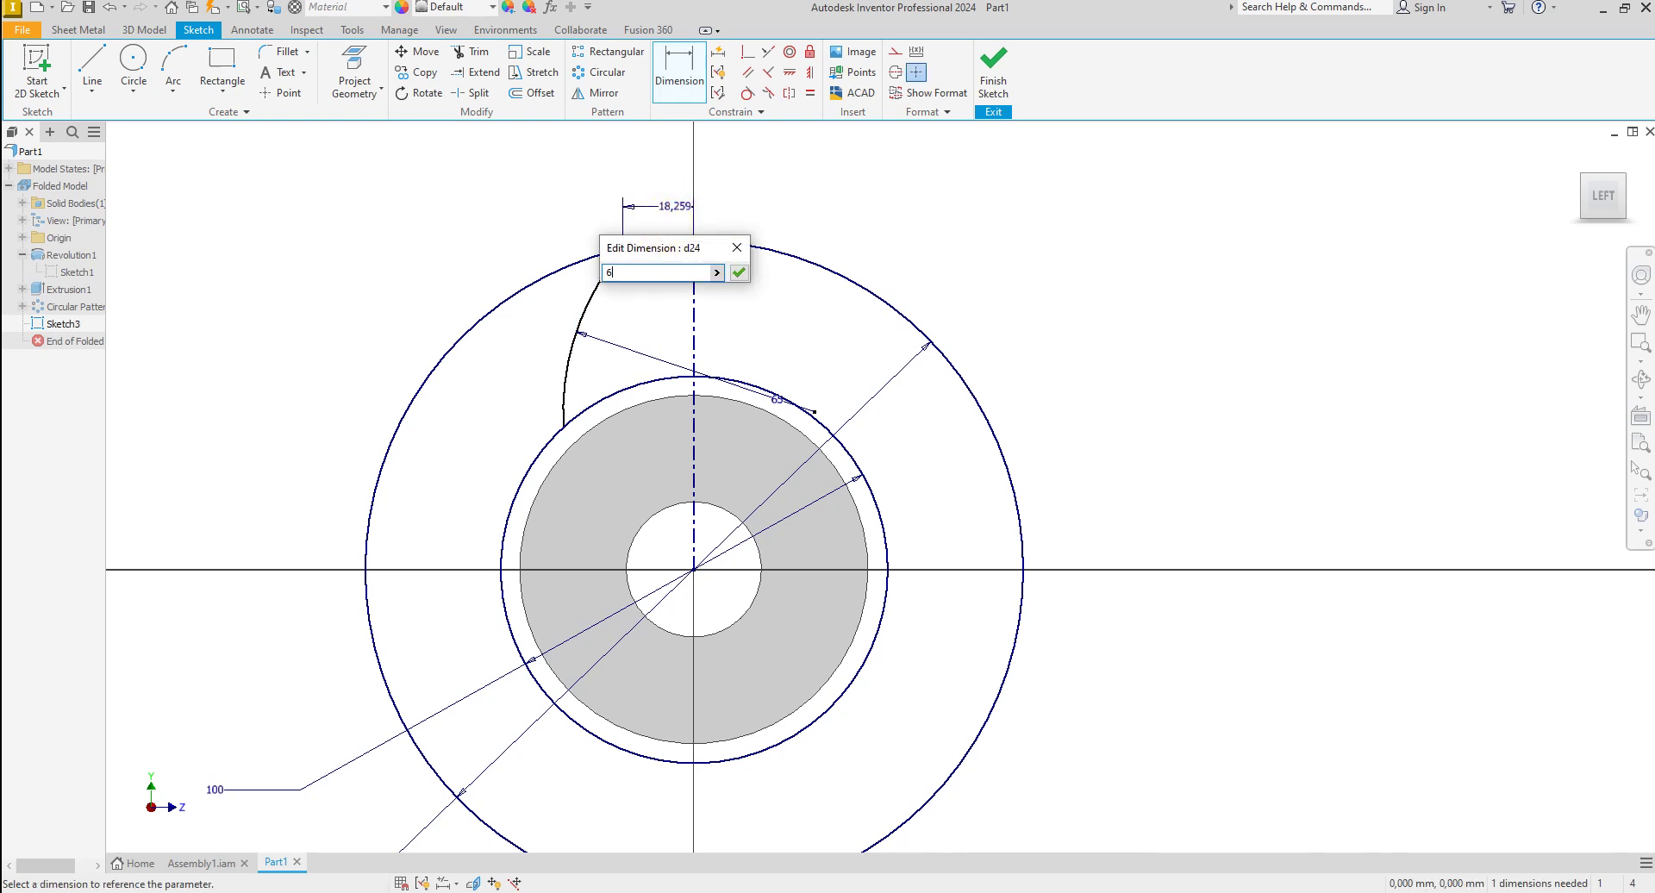
{"action": "key", "text": "Return"}
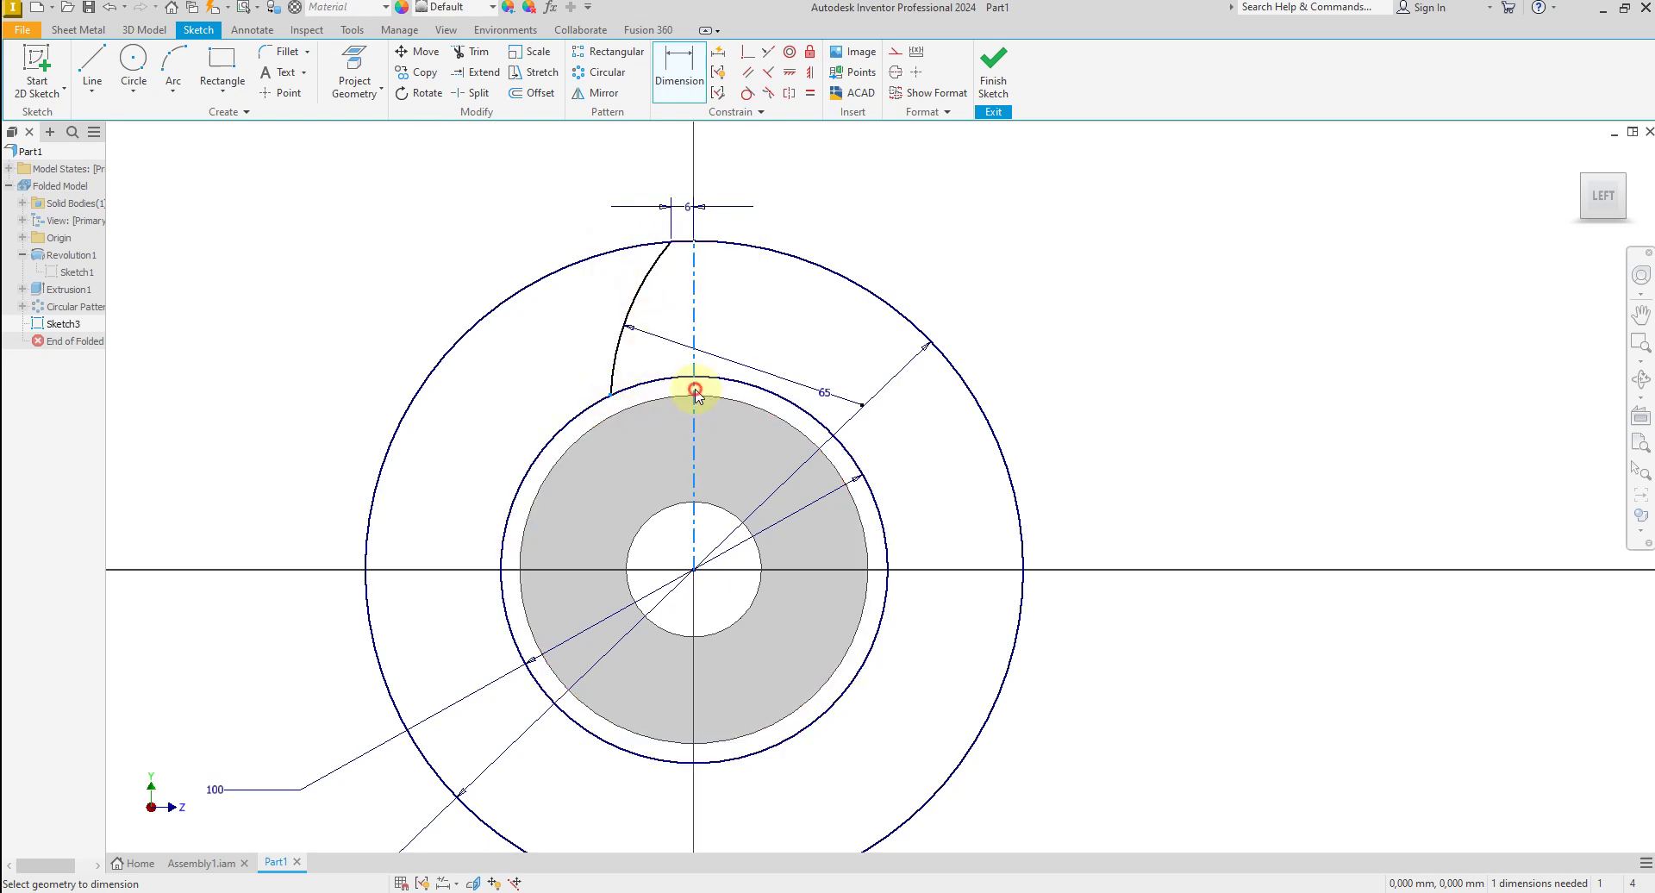
{"action": "left_click", "coordinate": [659, 436]}
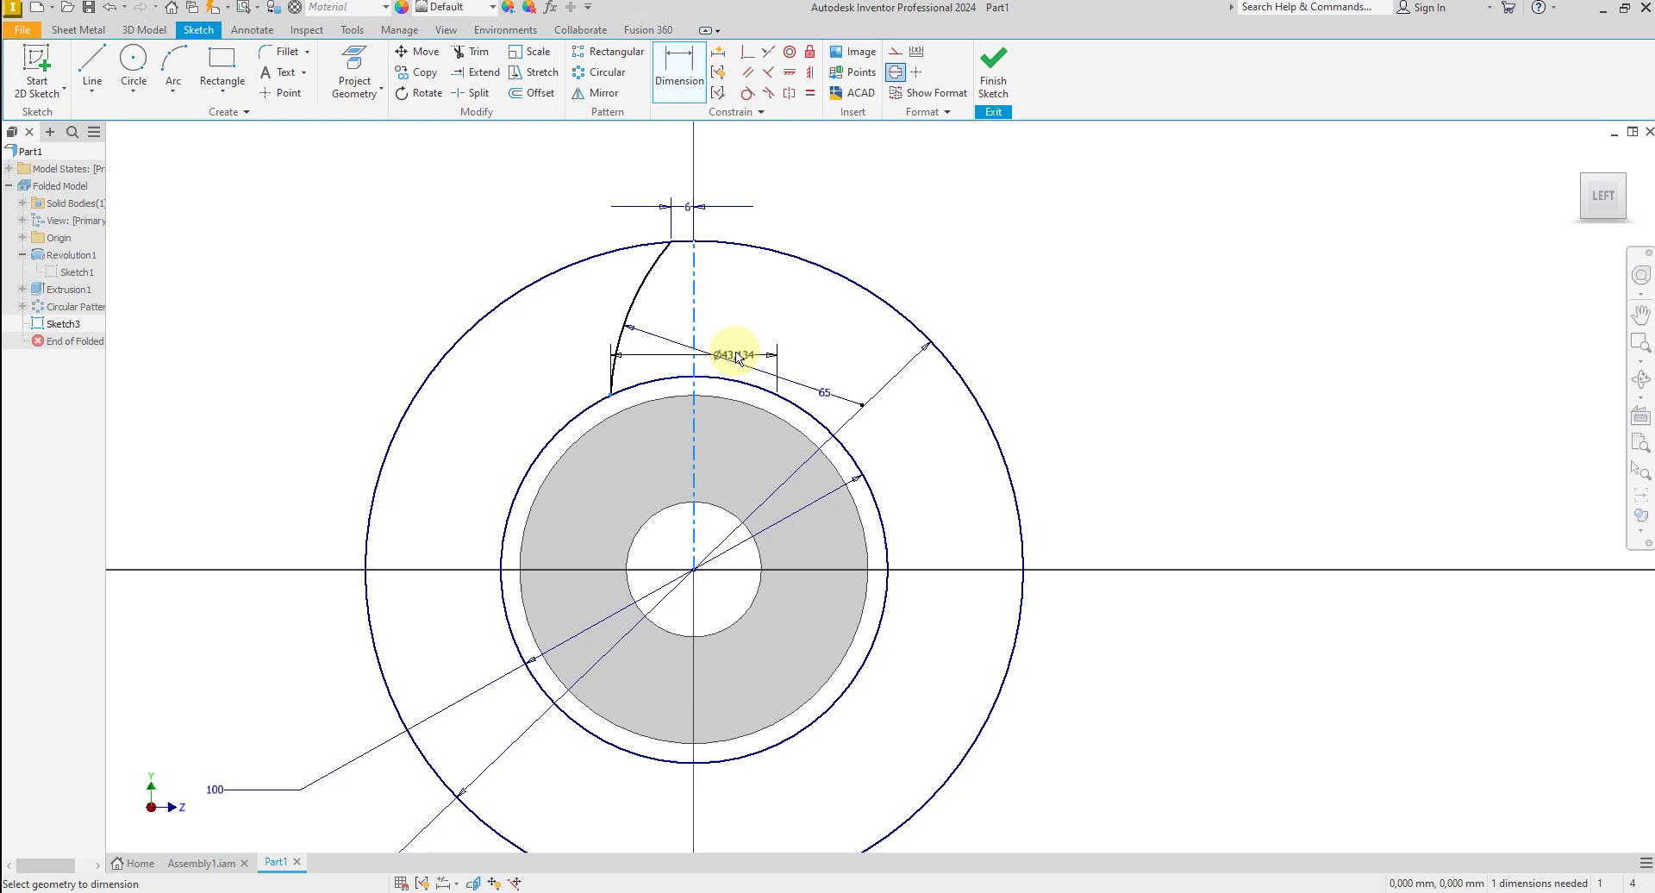
{"action": "right_click", "coordinate": [735, 351]}
{"action": "left_click", "coordinate": [862, 373]}
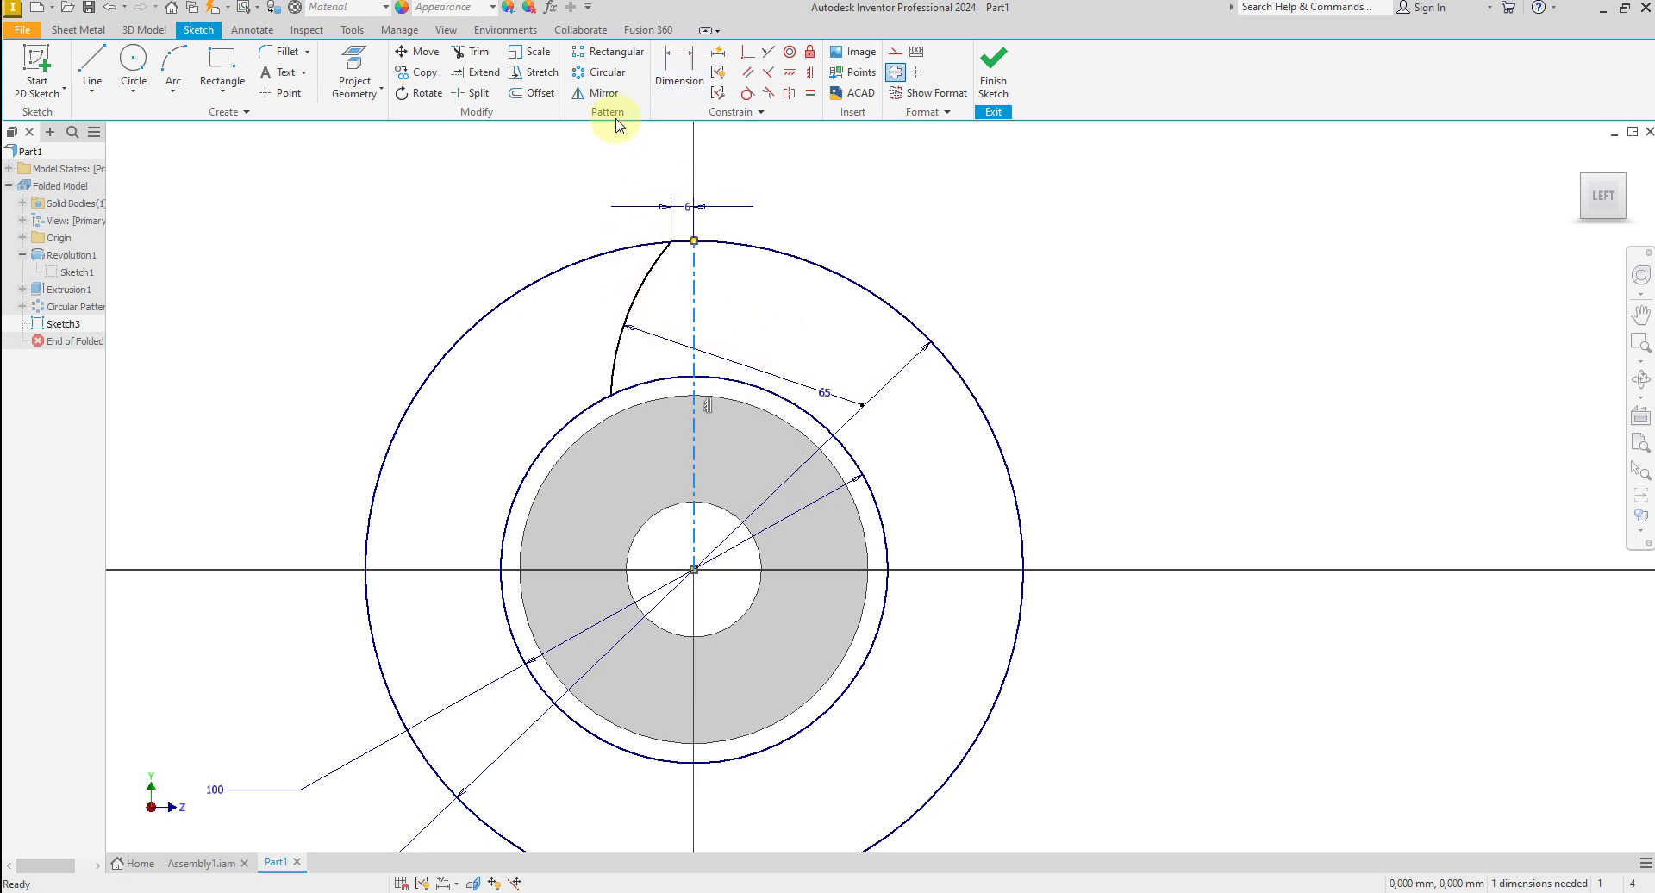
Dimension the horizontal distance from the arc's lower endpoint to the centerline as 15 mm.
{"action": "left_click", "coordinate": [672, 78]}
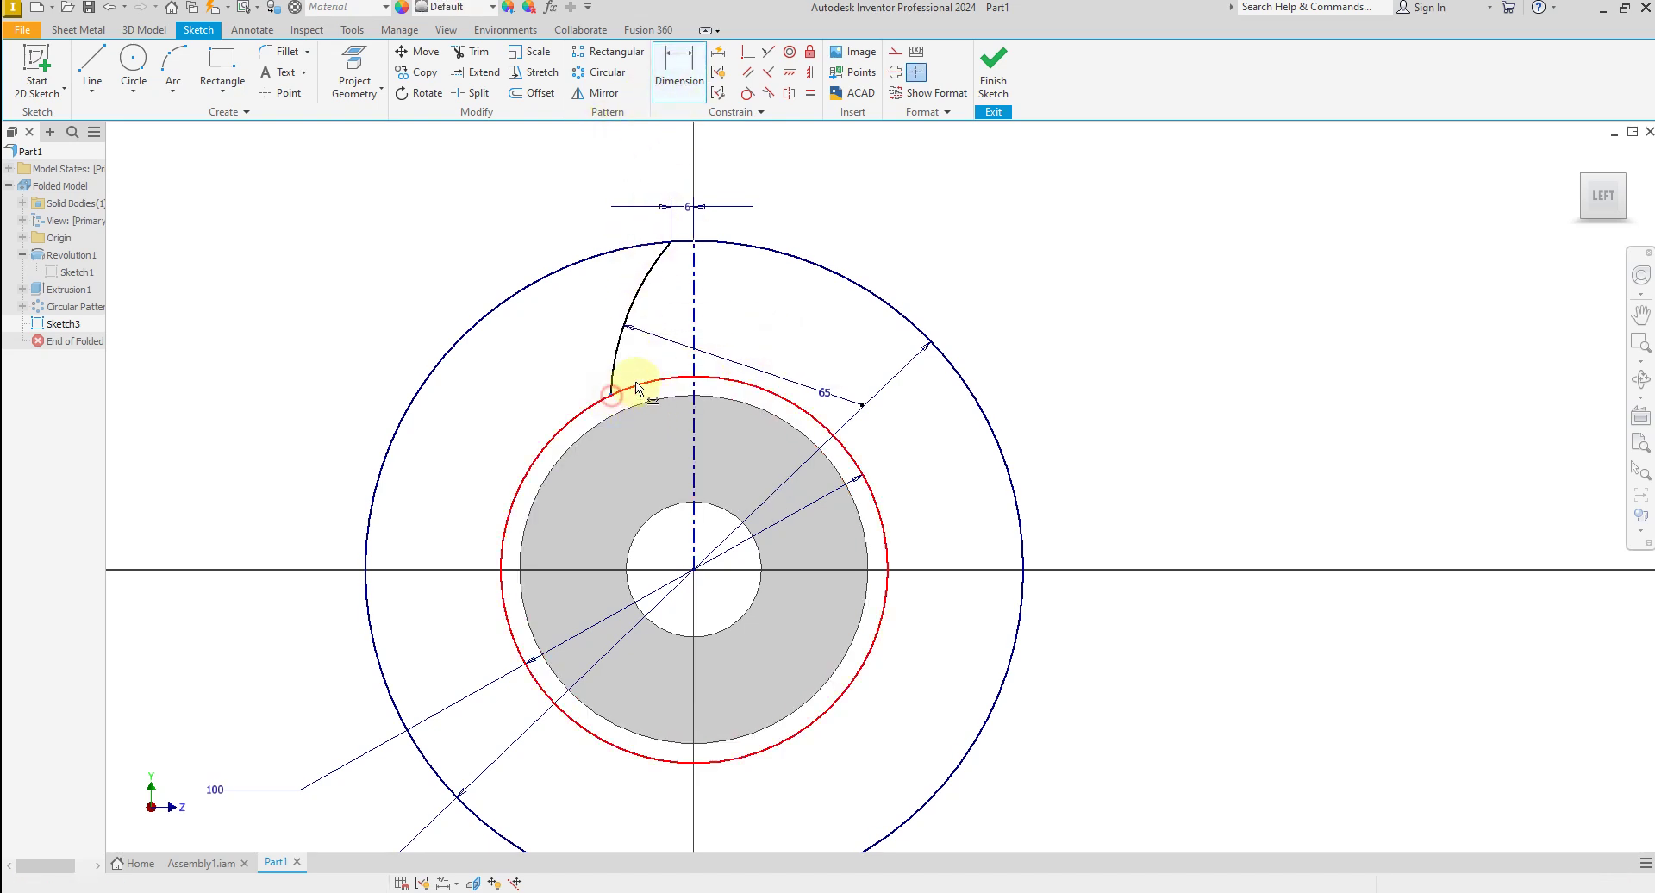
{"action": "left_click", "coordinate": [693, 238]}
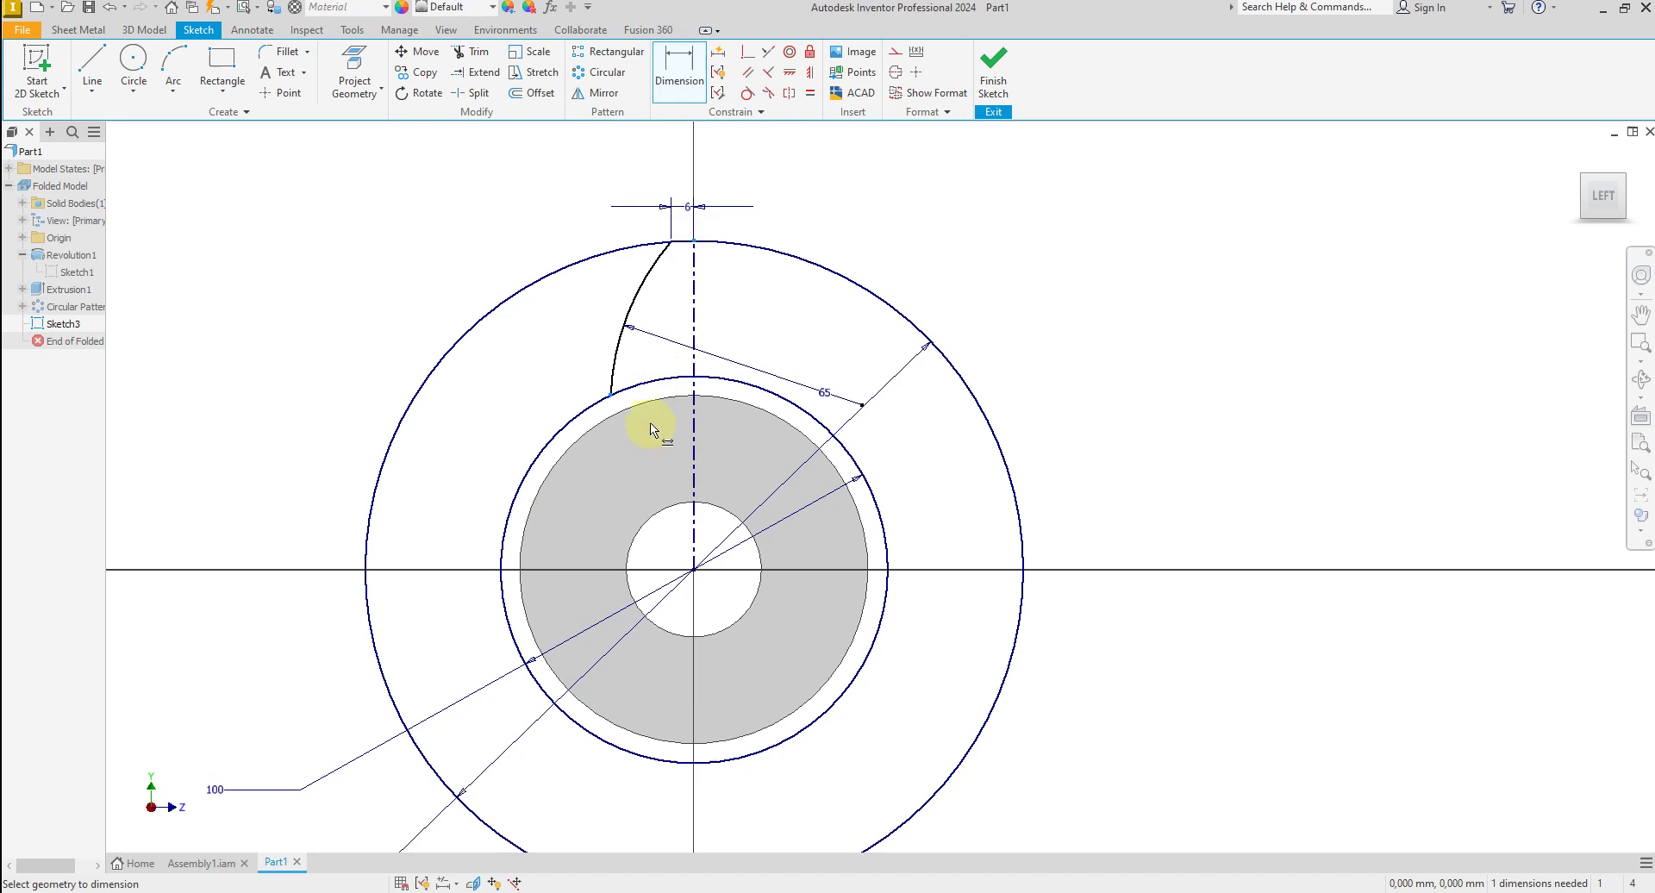
{"action": "left_click", "coordinate": [640, 479]}
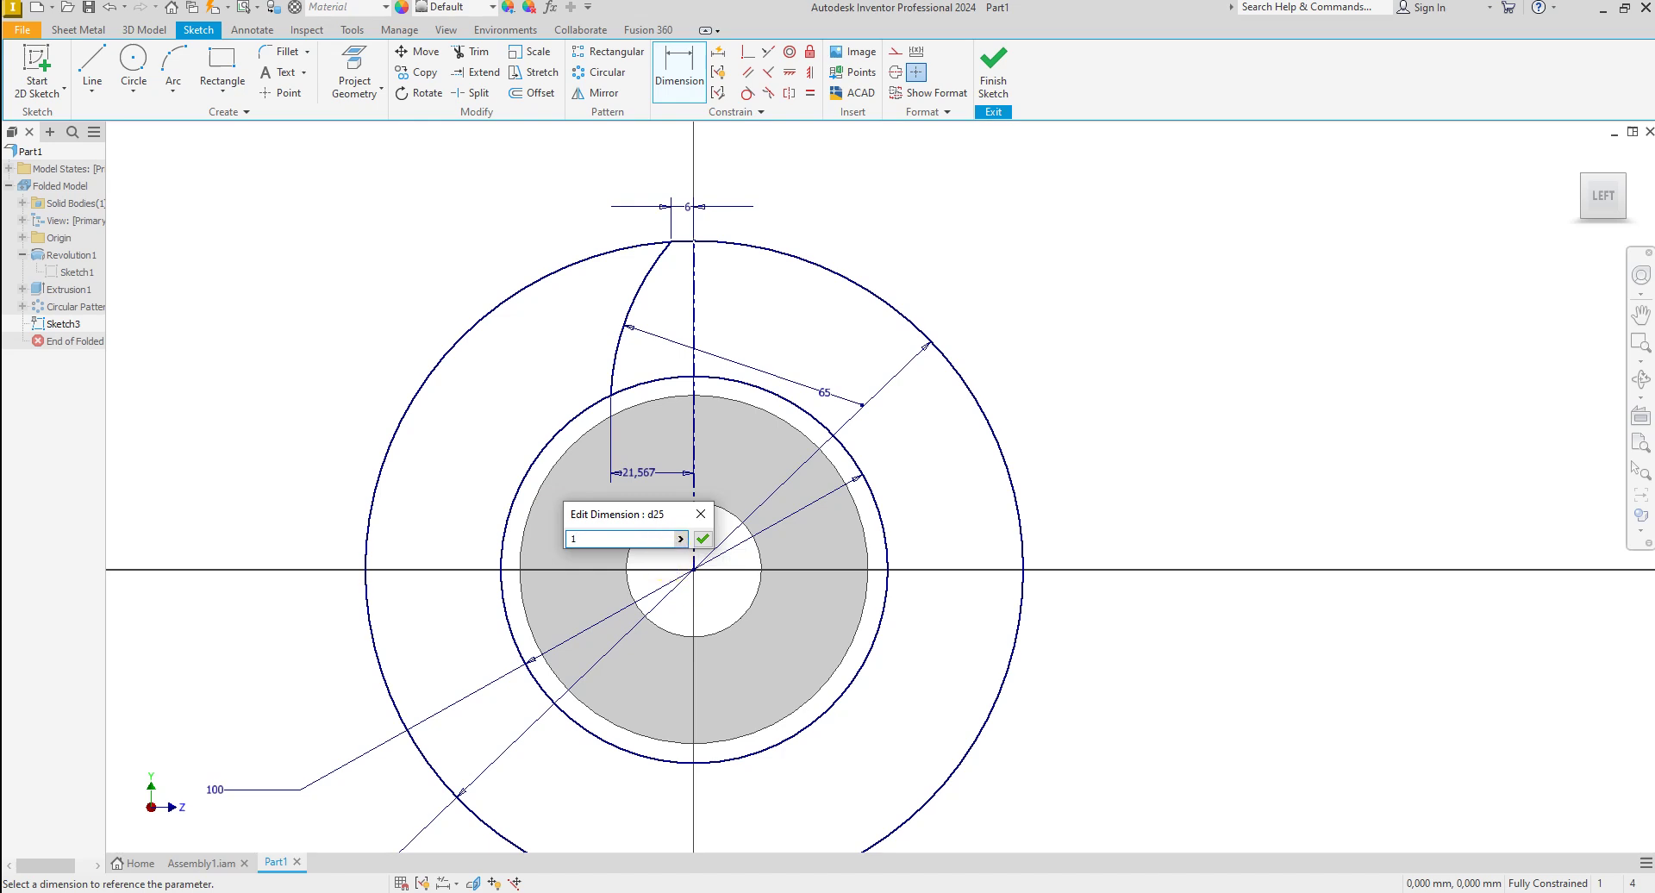
{"action": "type", "text": "15"}
{"action": "left_click", "coordinate": [704, 538]}
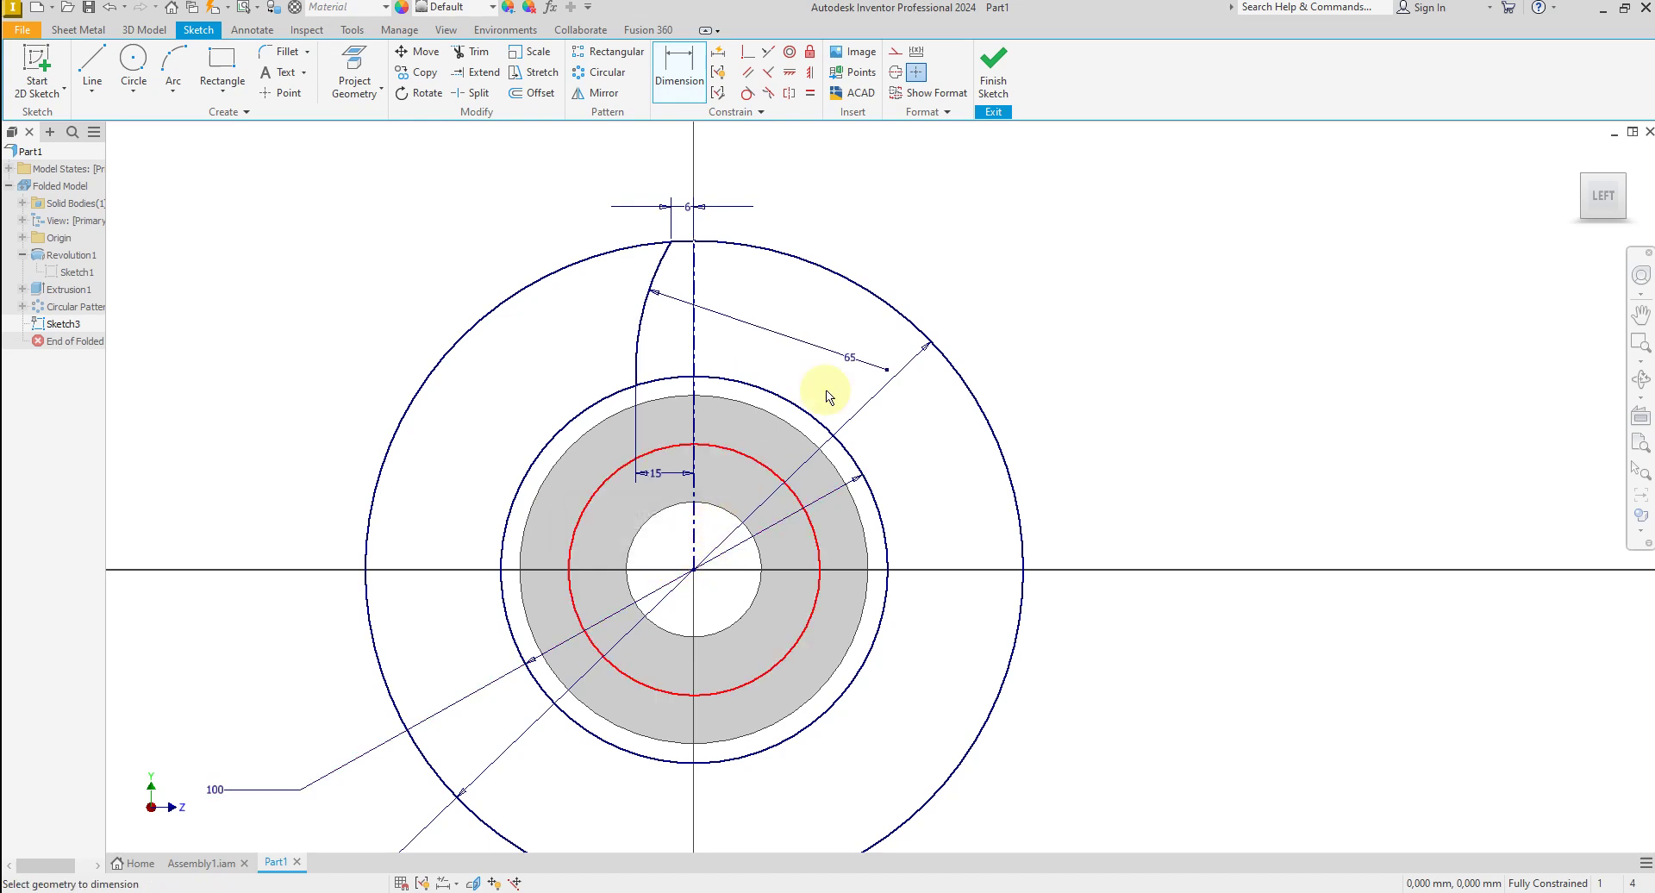
{"action": "right_click", "coordinate": [864, 190]}
{"action": "left_click", "coordinate": [913, 190]}
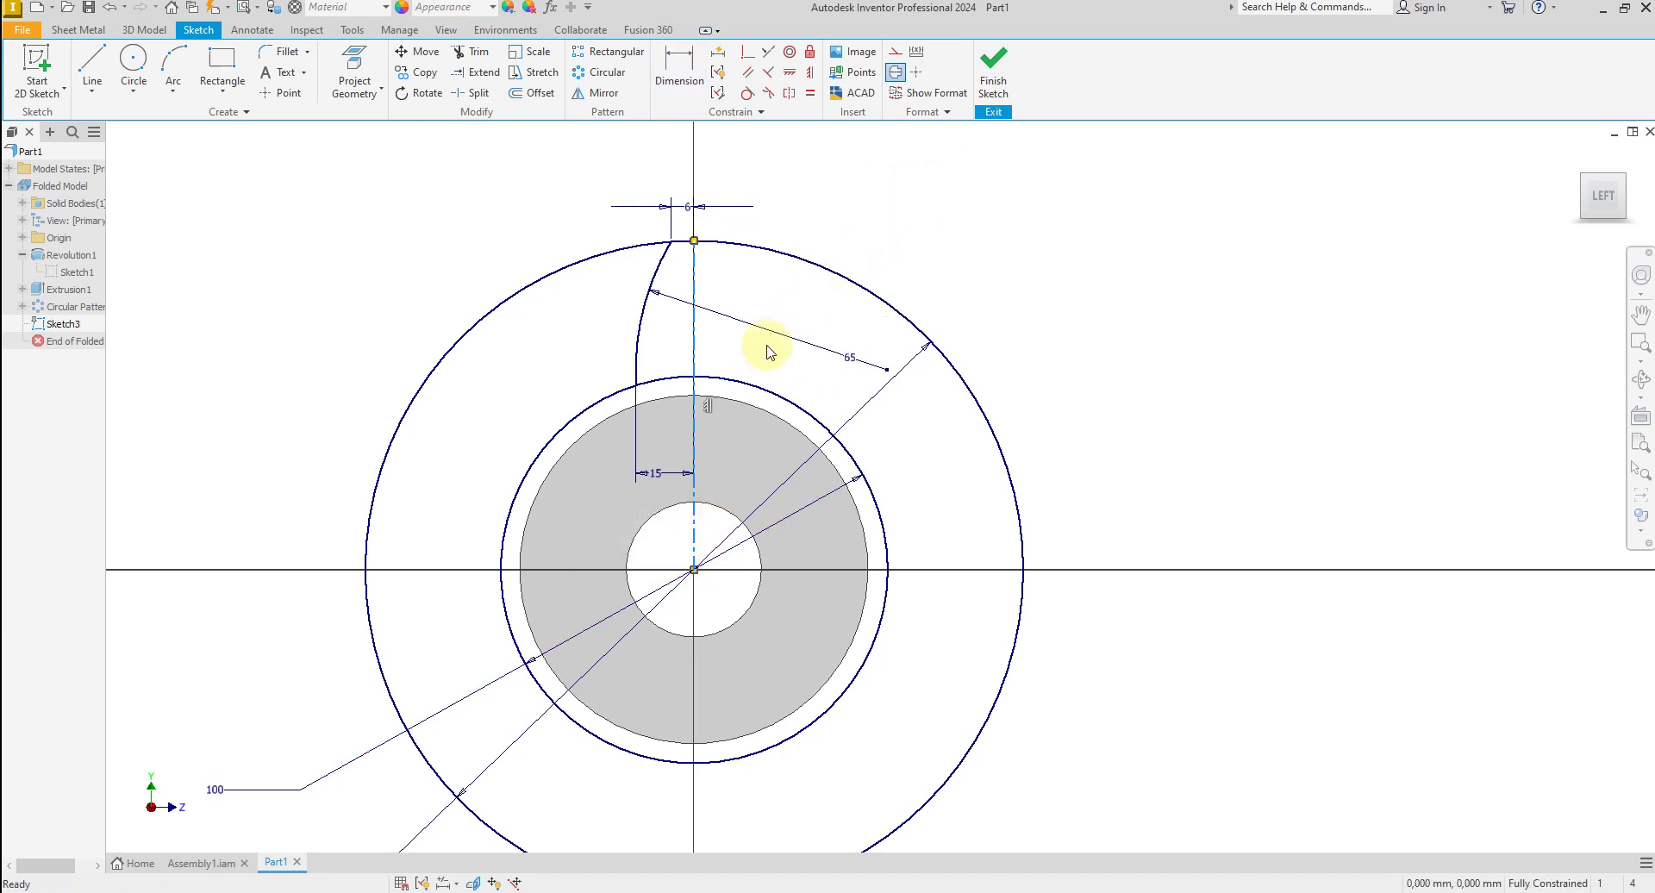
Mirror the tooth flank arc about the vertical centerline to form the opposite flank.
{"action": "left_click", "coordinate": [589, 93]}
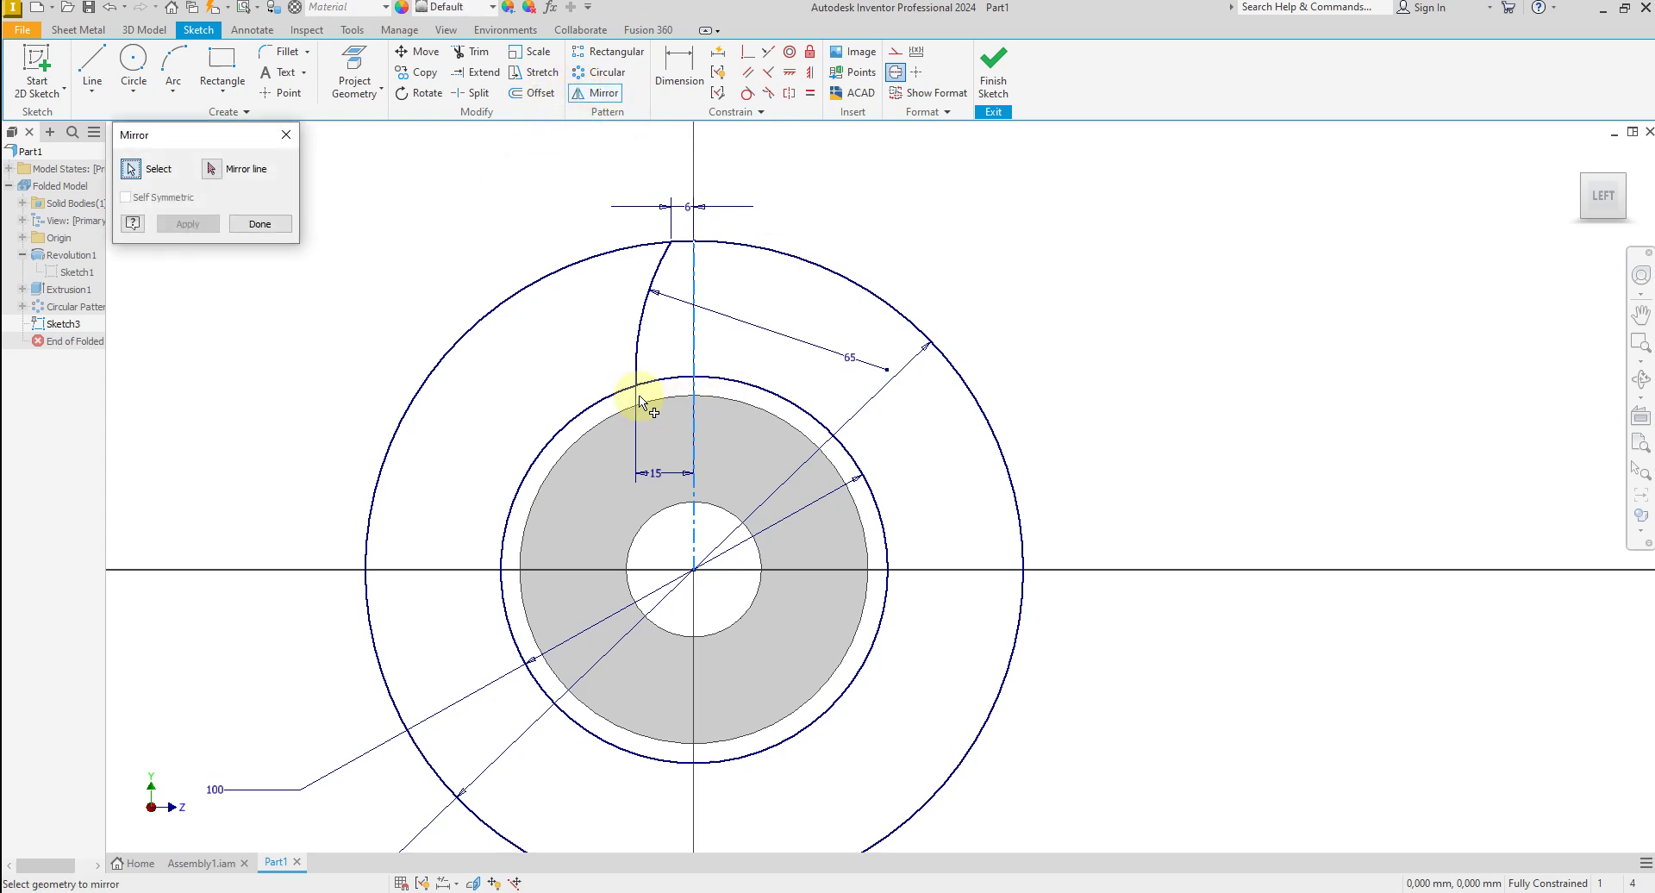
{"action": "left_click", "coordinate": [642, 328]}
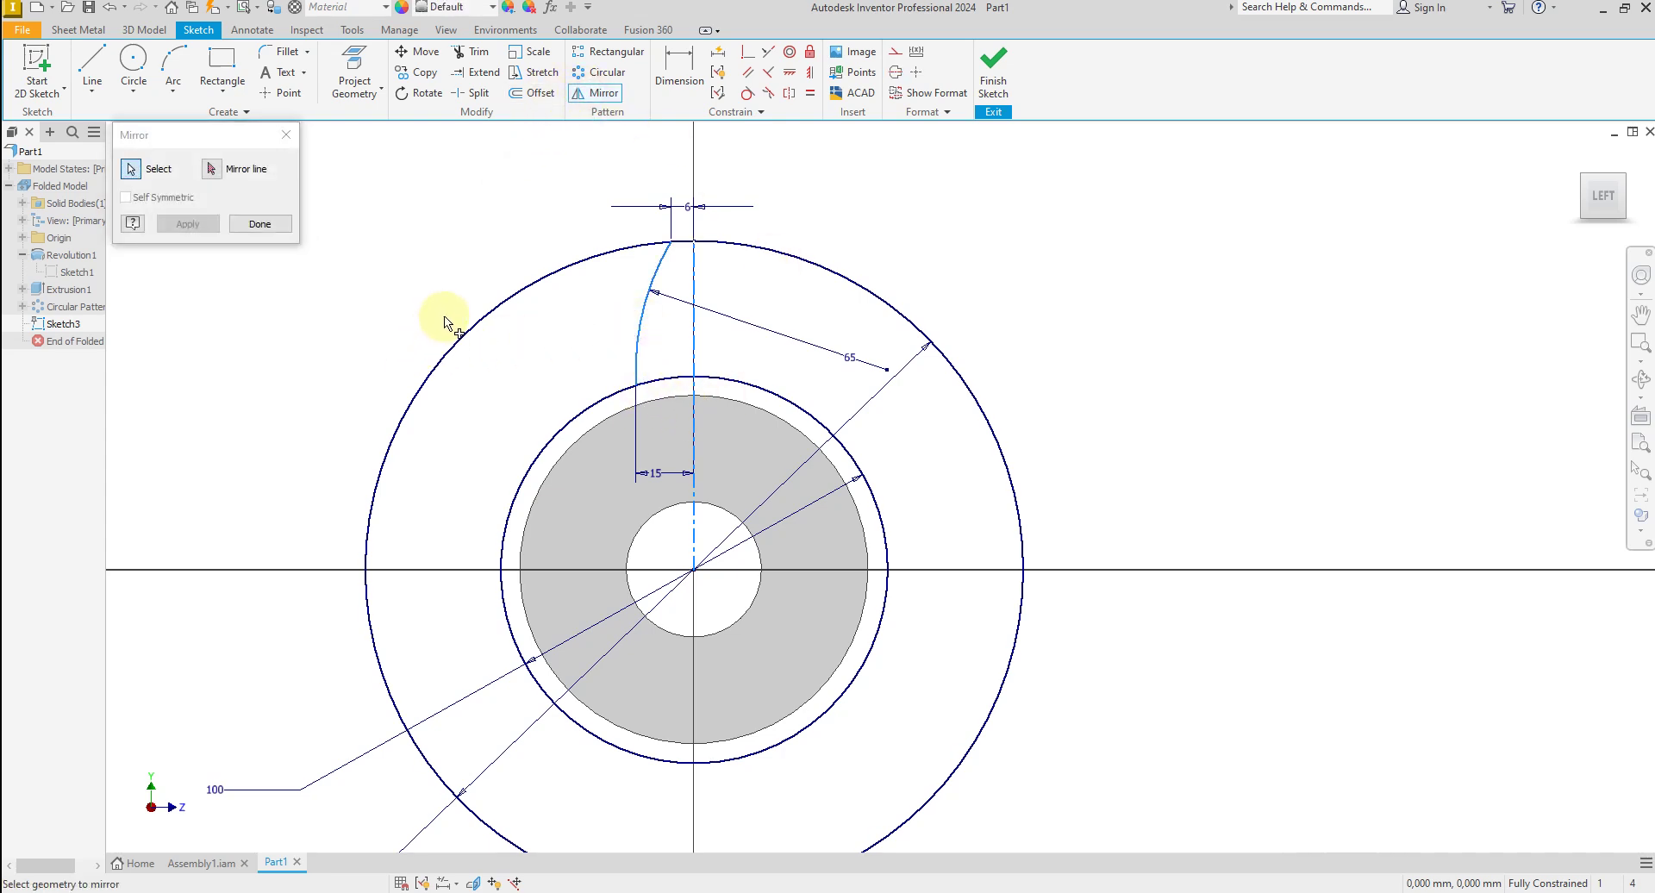
{"action": "left_click", "coordinate": [212, 170]}
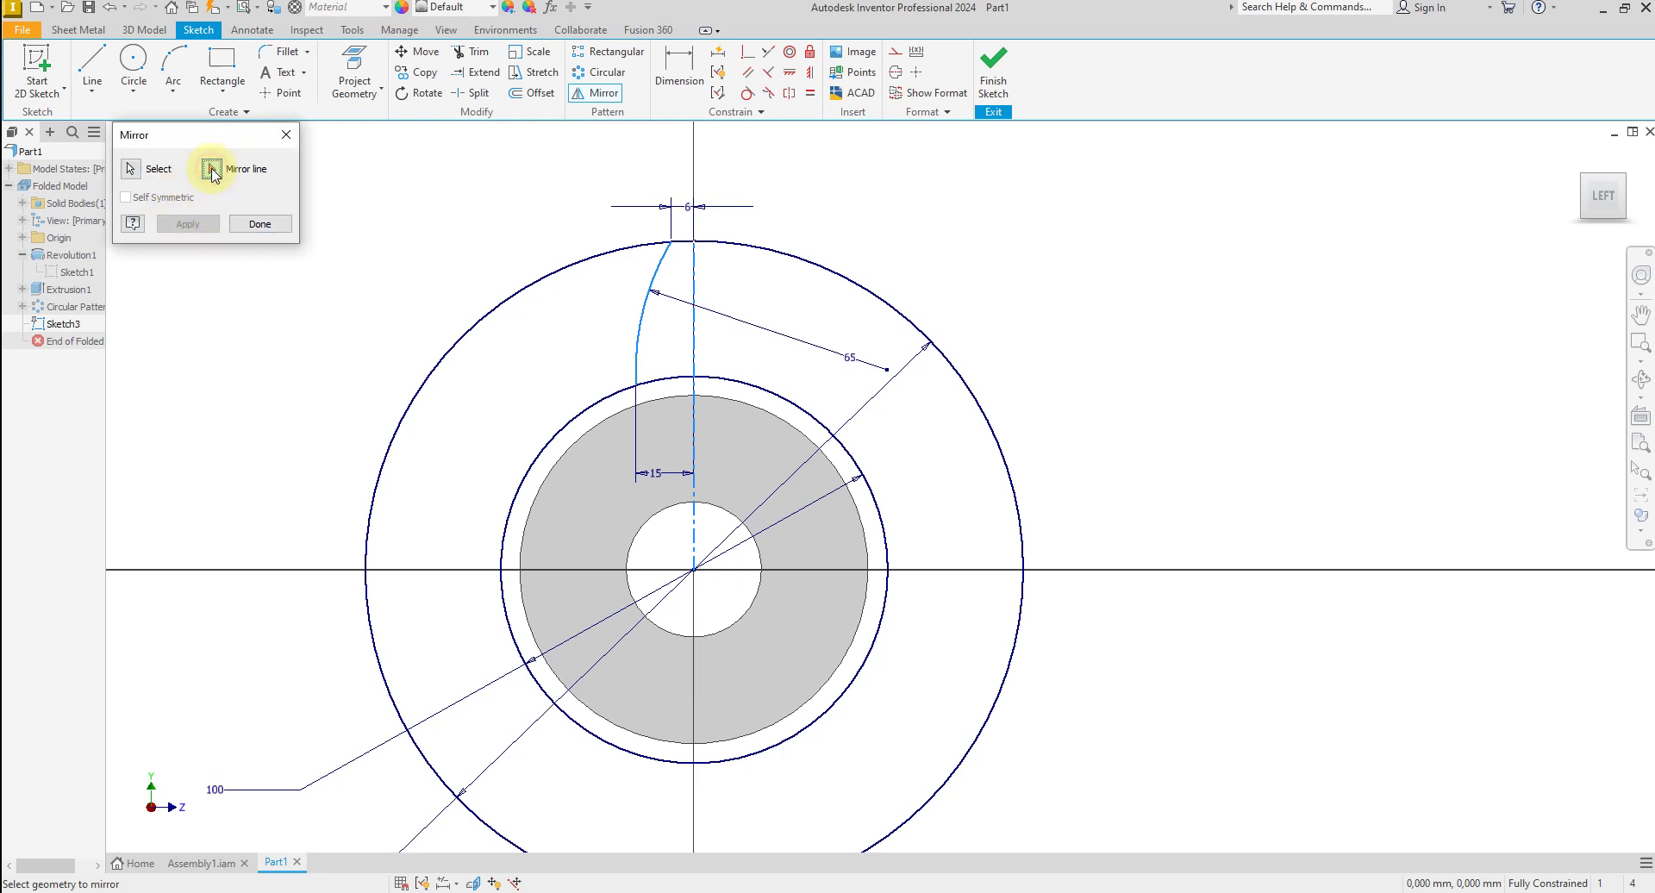
{"action": "left_click", "coordinate": [696, 353]}
{"action": "left_click", "coordinate": [190, 224]}
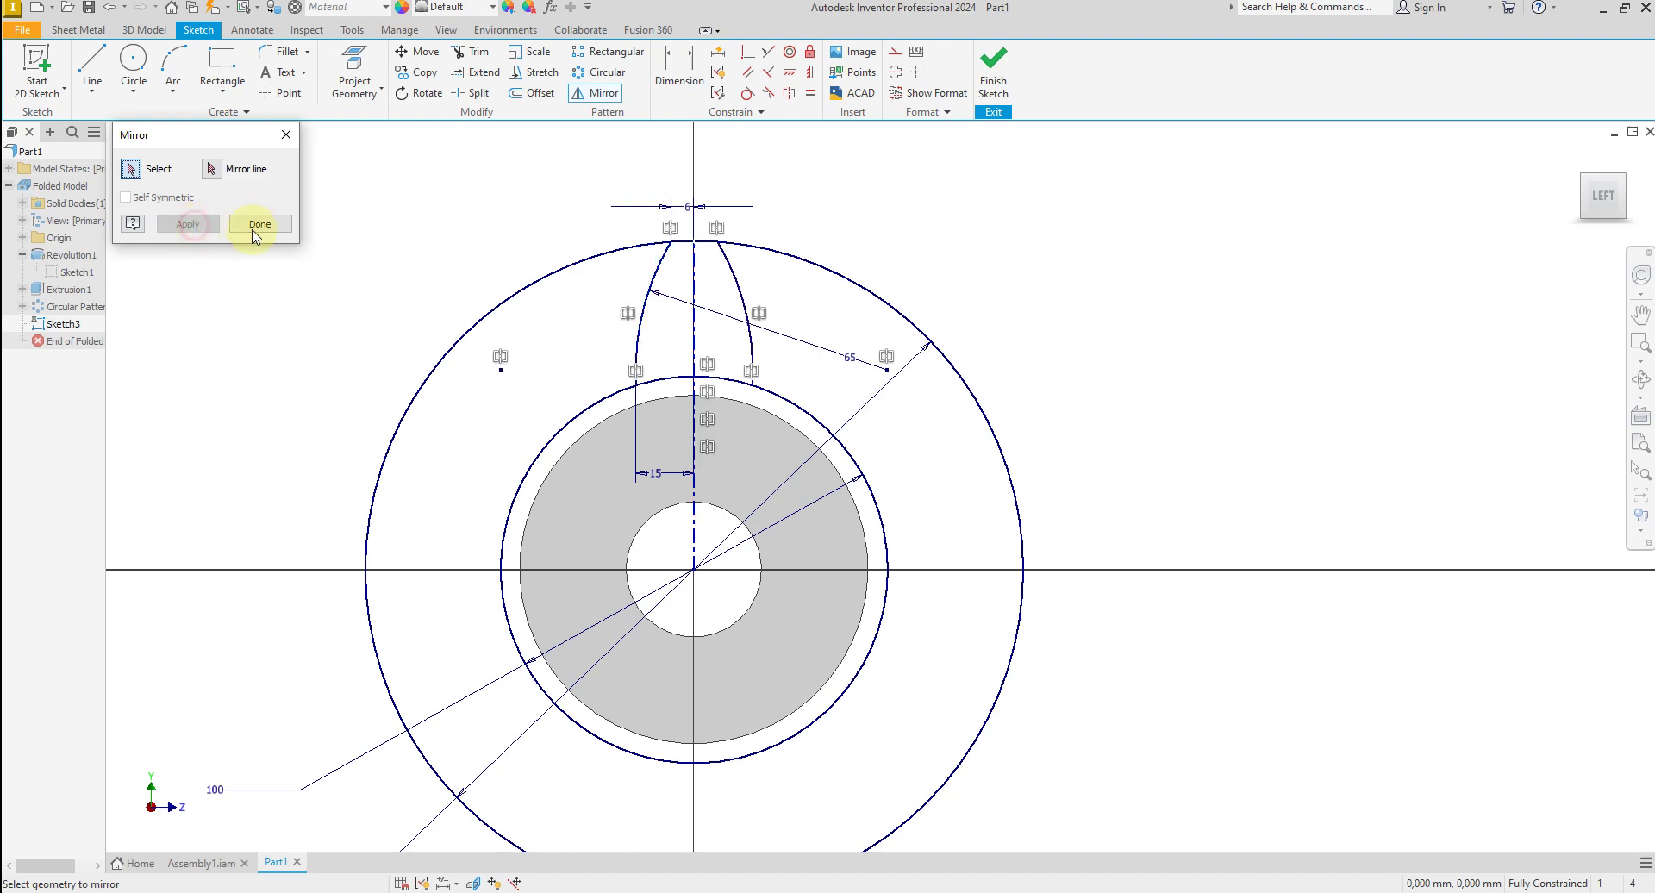
{"action": "left_click", "coordinate": [260, 224]}
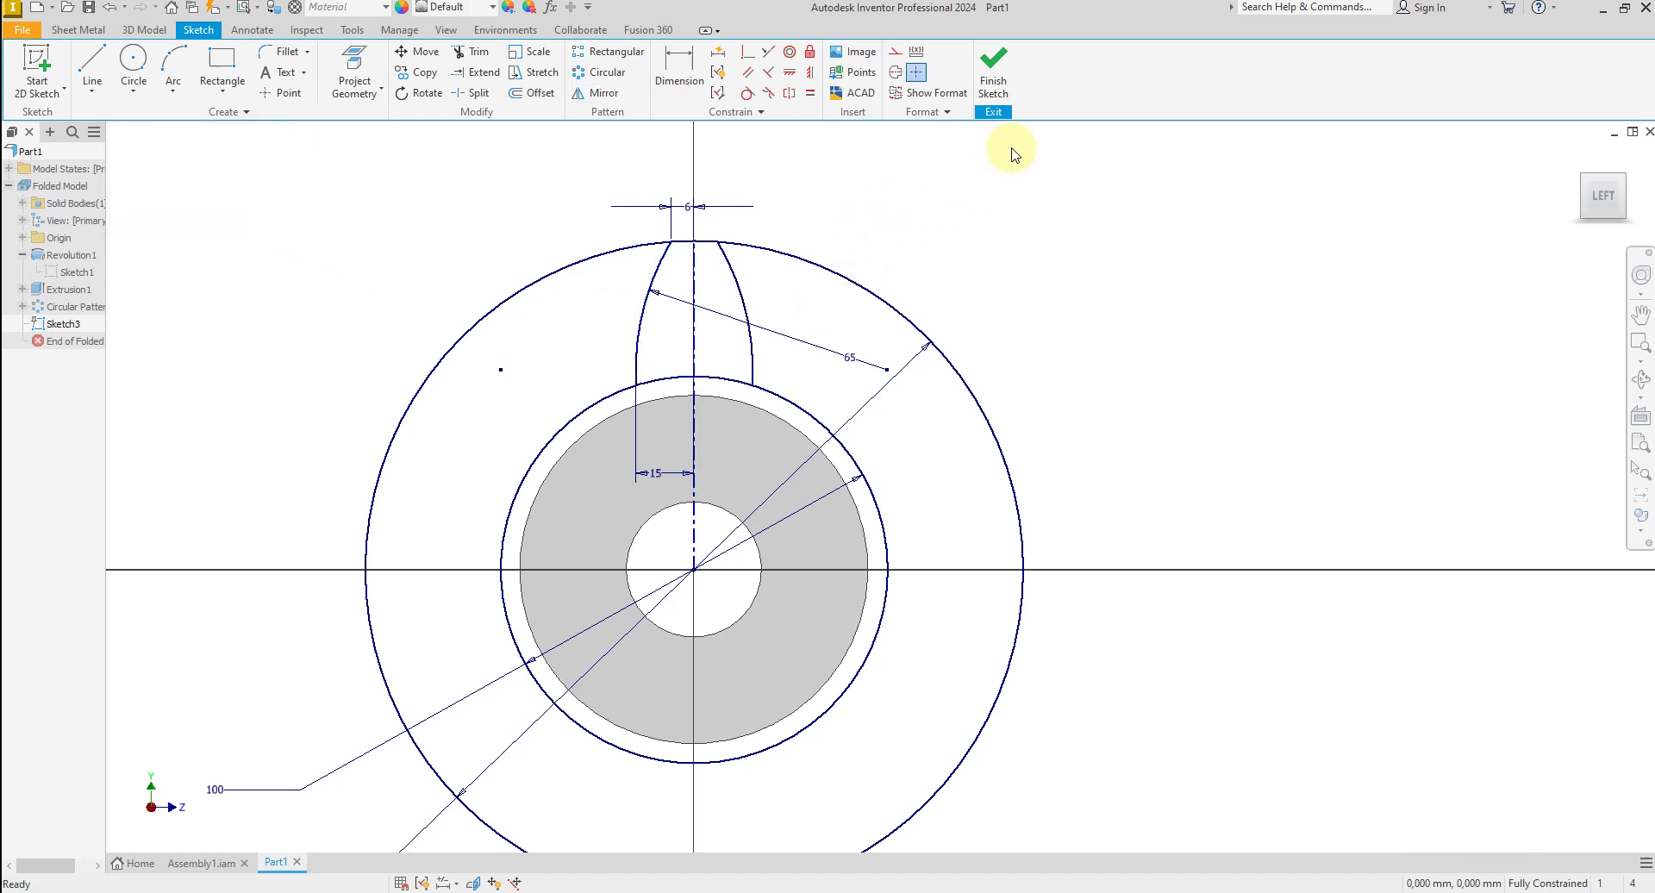
{"action": "right_click", "coordinate": [929, 212]}
{"action": "key", "text": "Escape"}
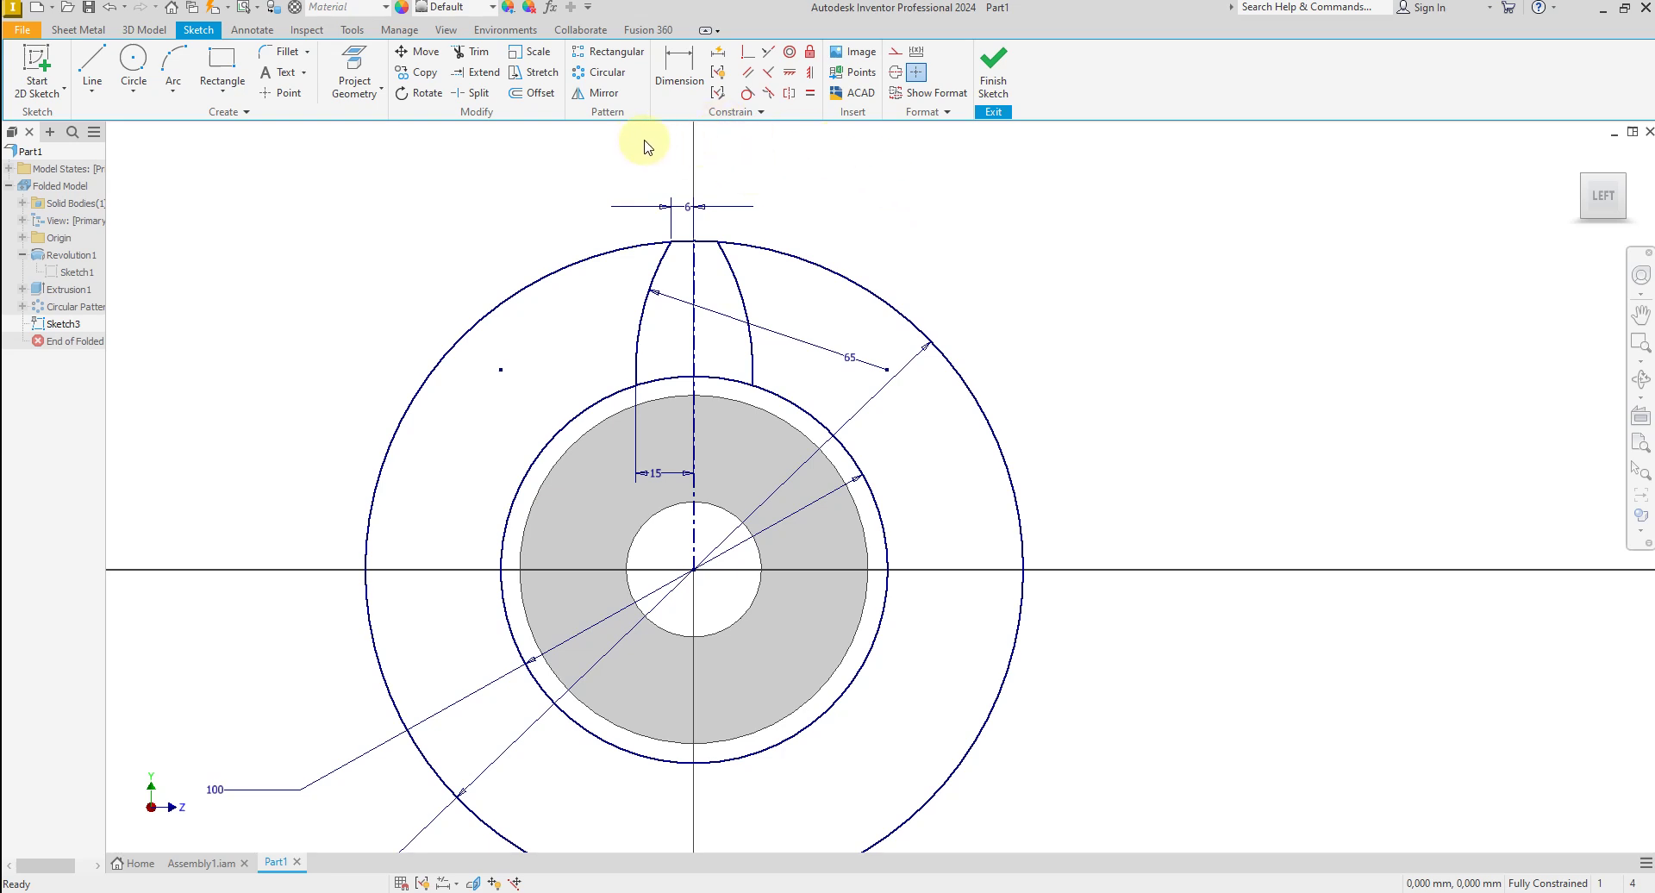
Create a circular pattern of both tooth flank arcs around the sketch center with 8 instances over 360 degrees.
{"action": "left_click", "coordinate": [601, 75]}
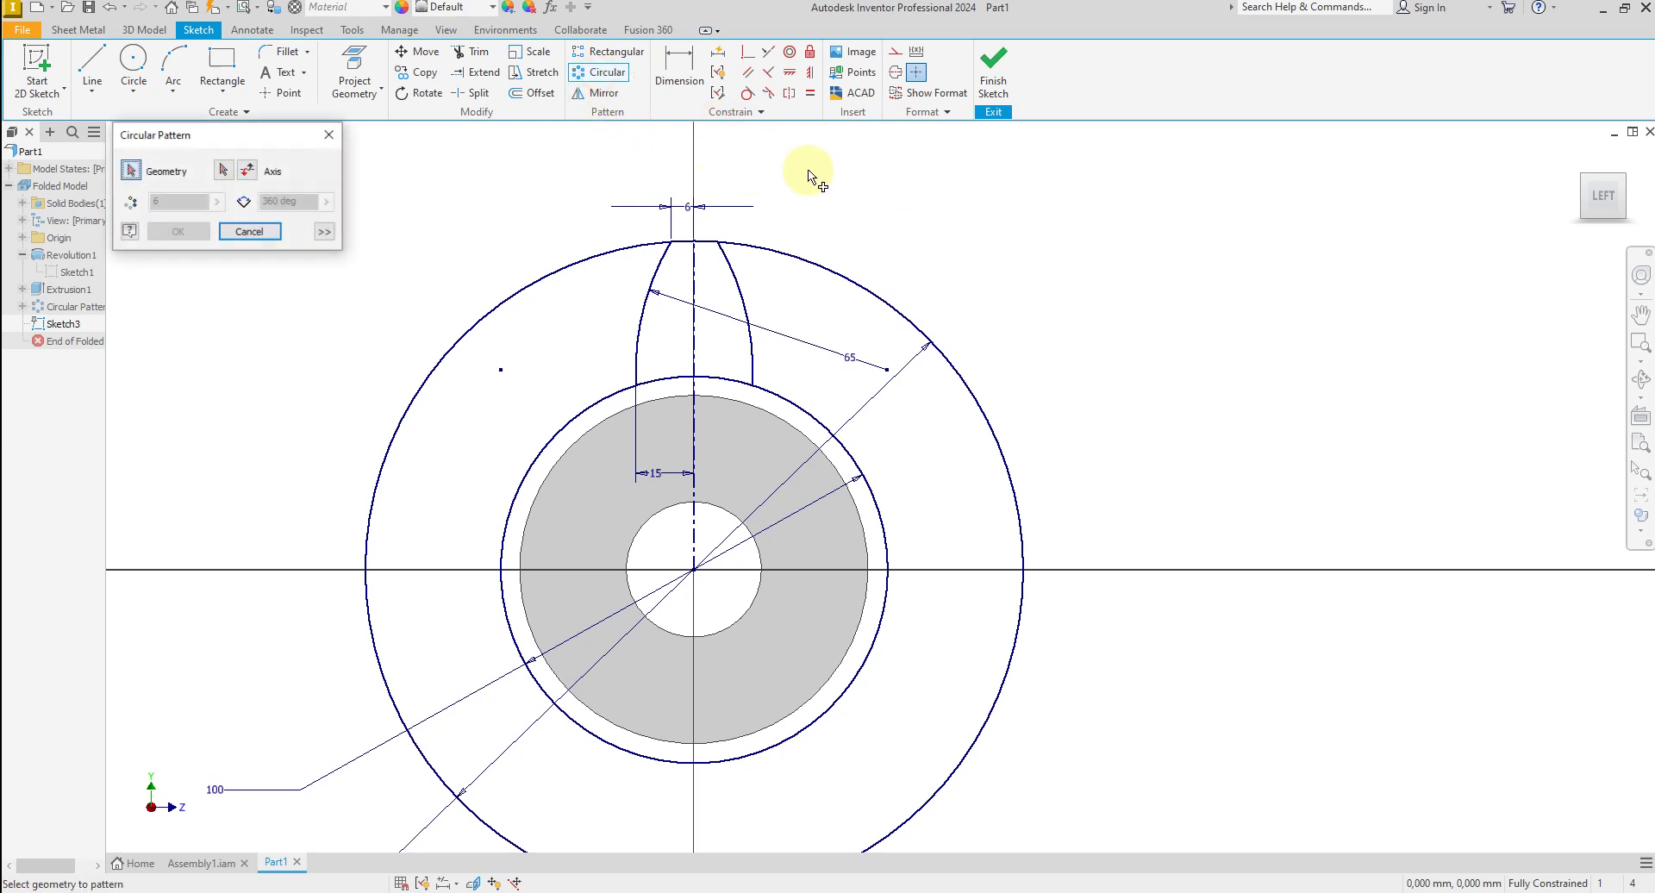
{"action": "left_click", "coordinate": [645, 328]}
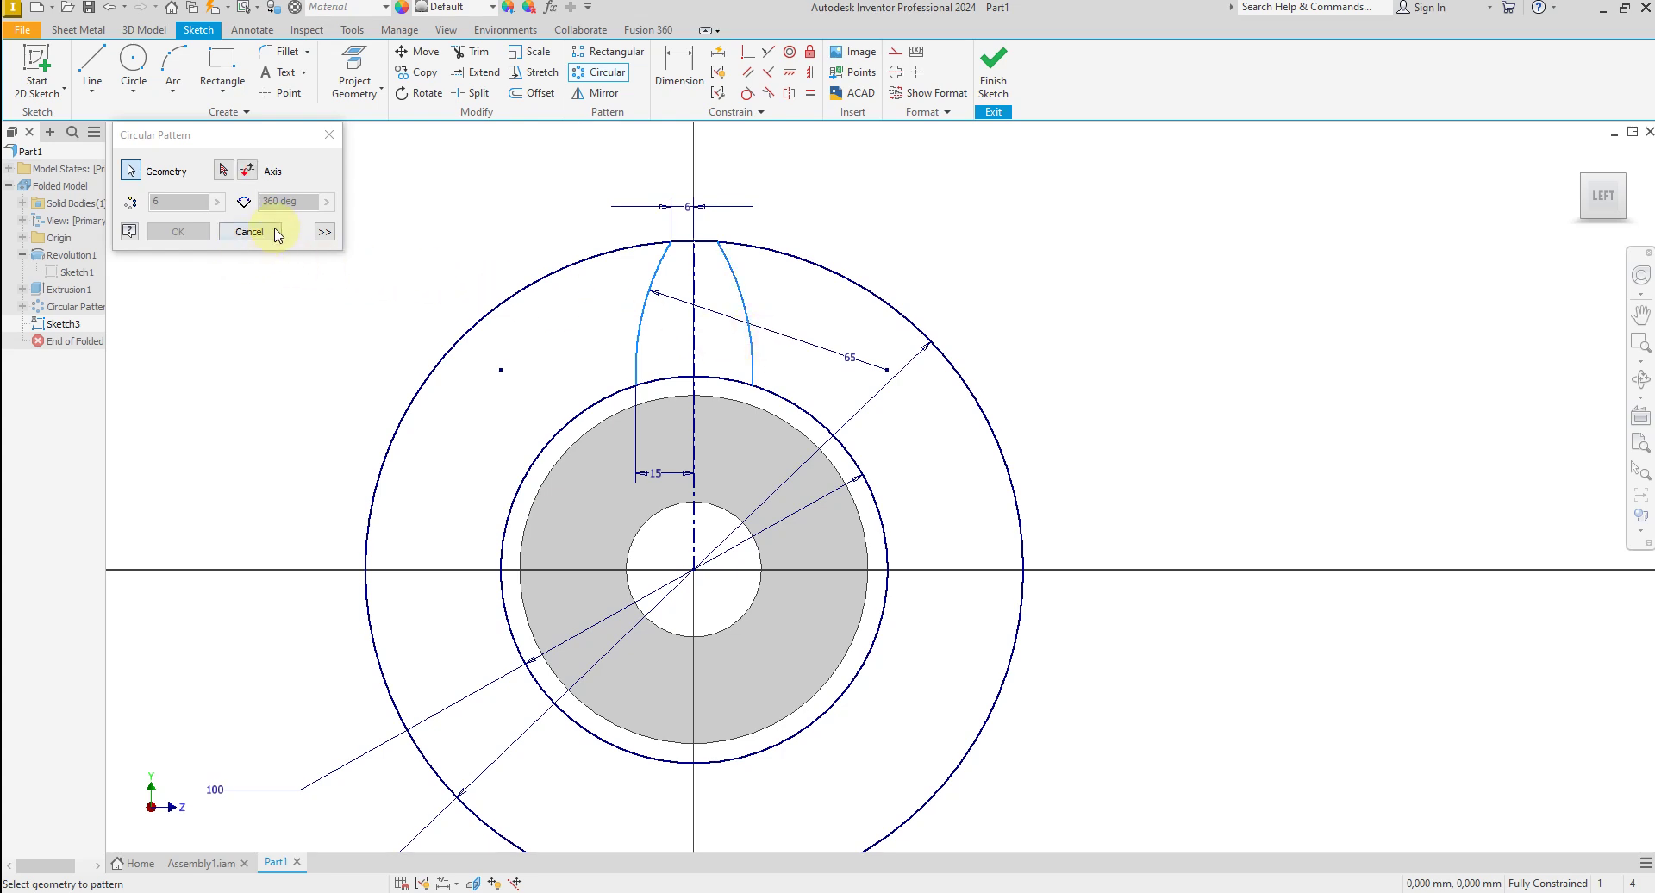
{"action": "left_click", "coordinate": [224, 172]}
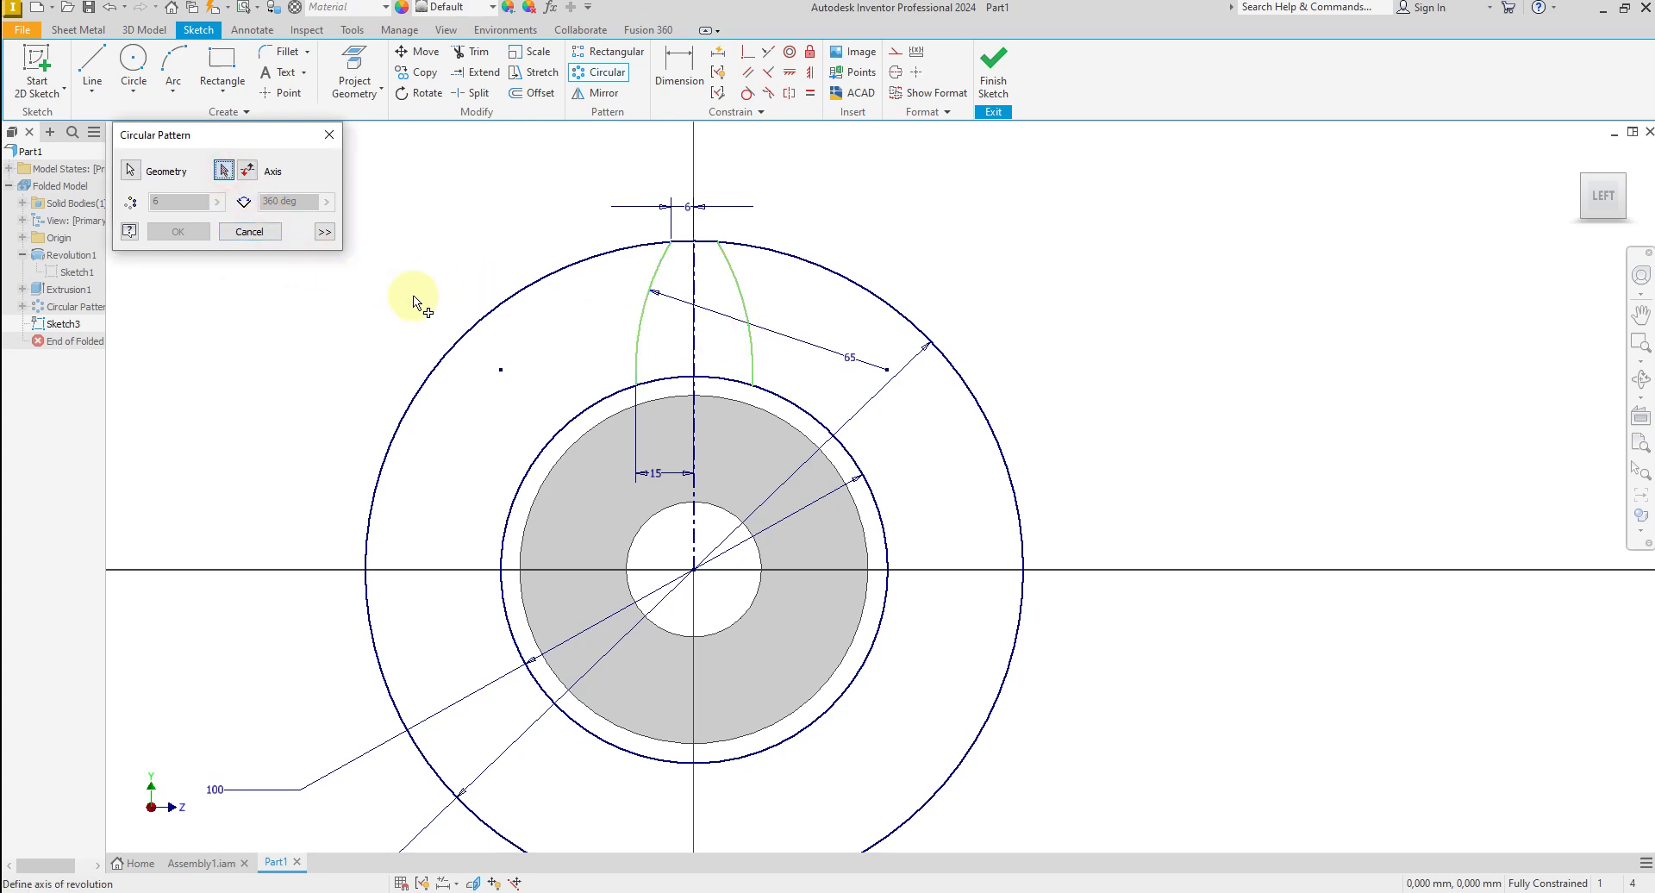
{"action": "left_click", "coordinate": [694, 570]}
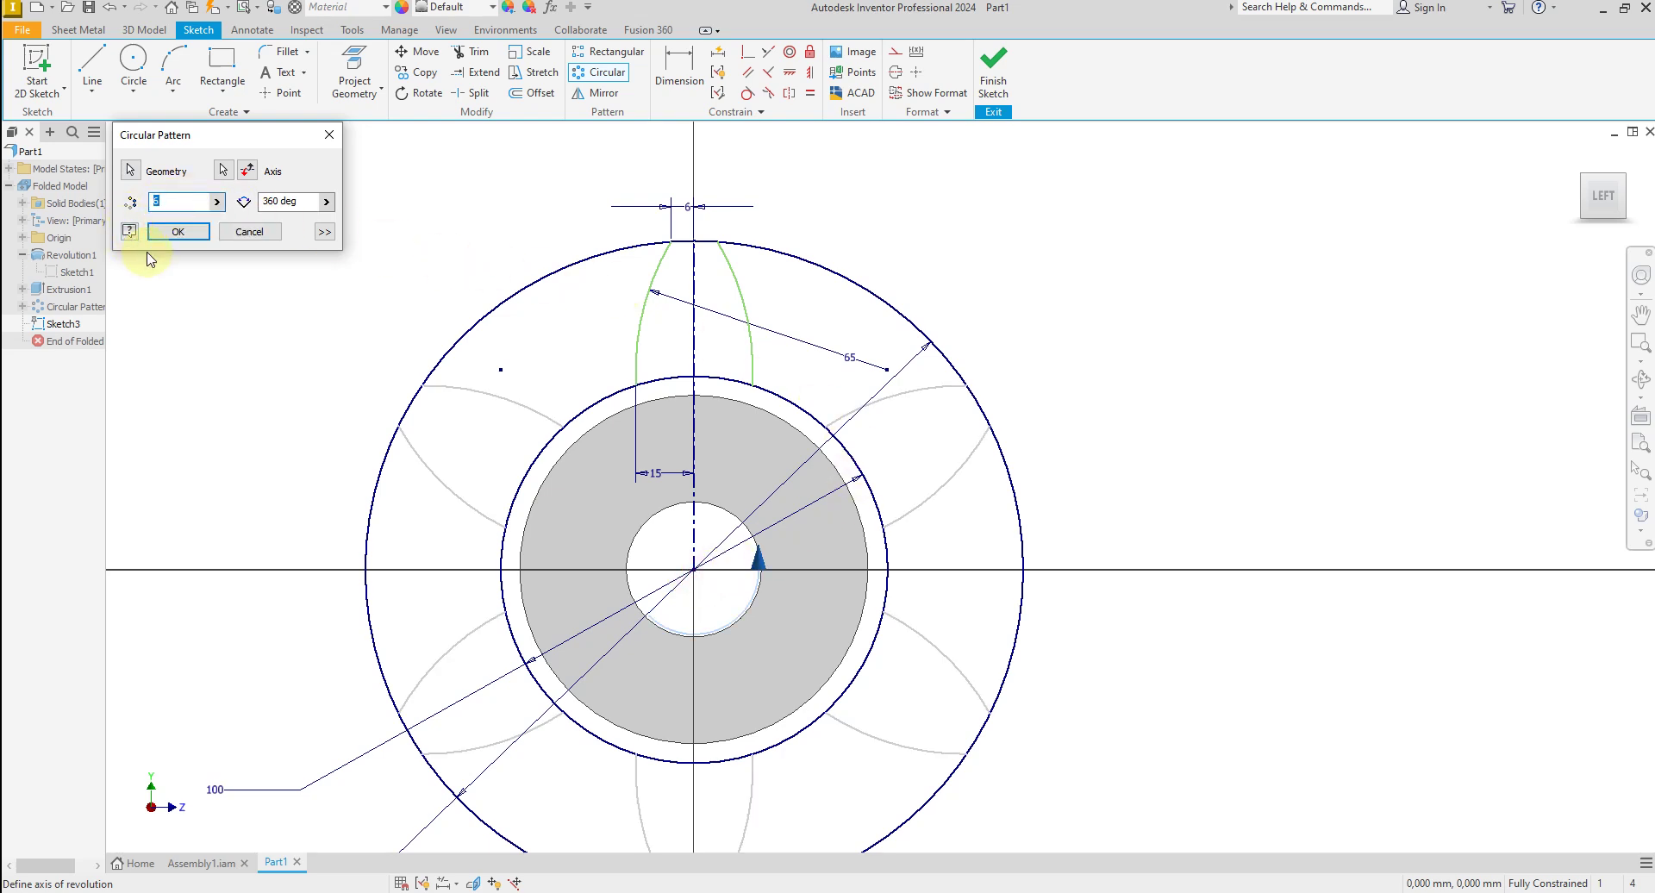
{"action": "type", "text": "8"}
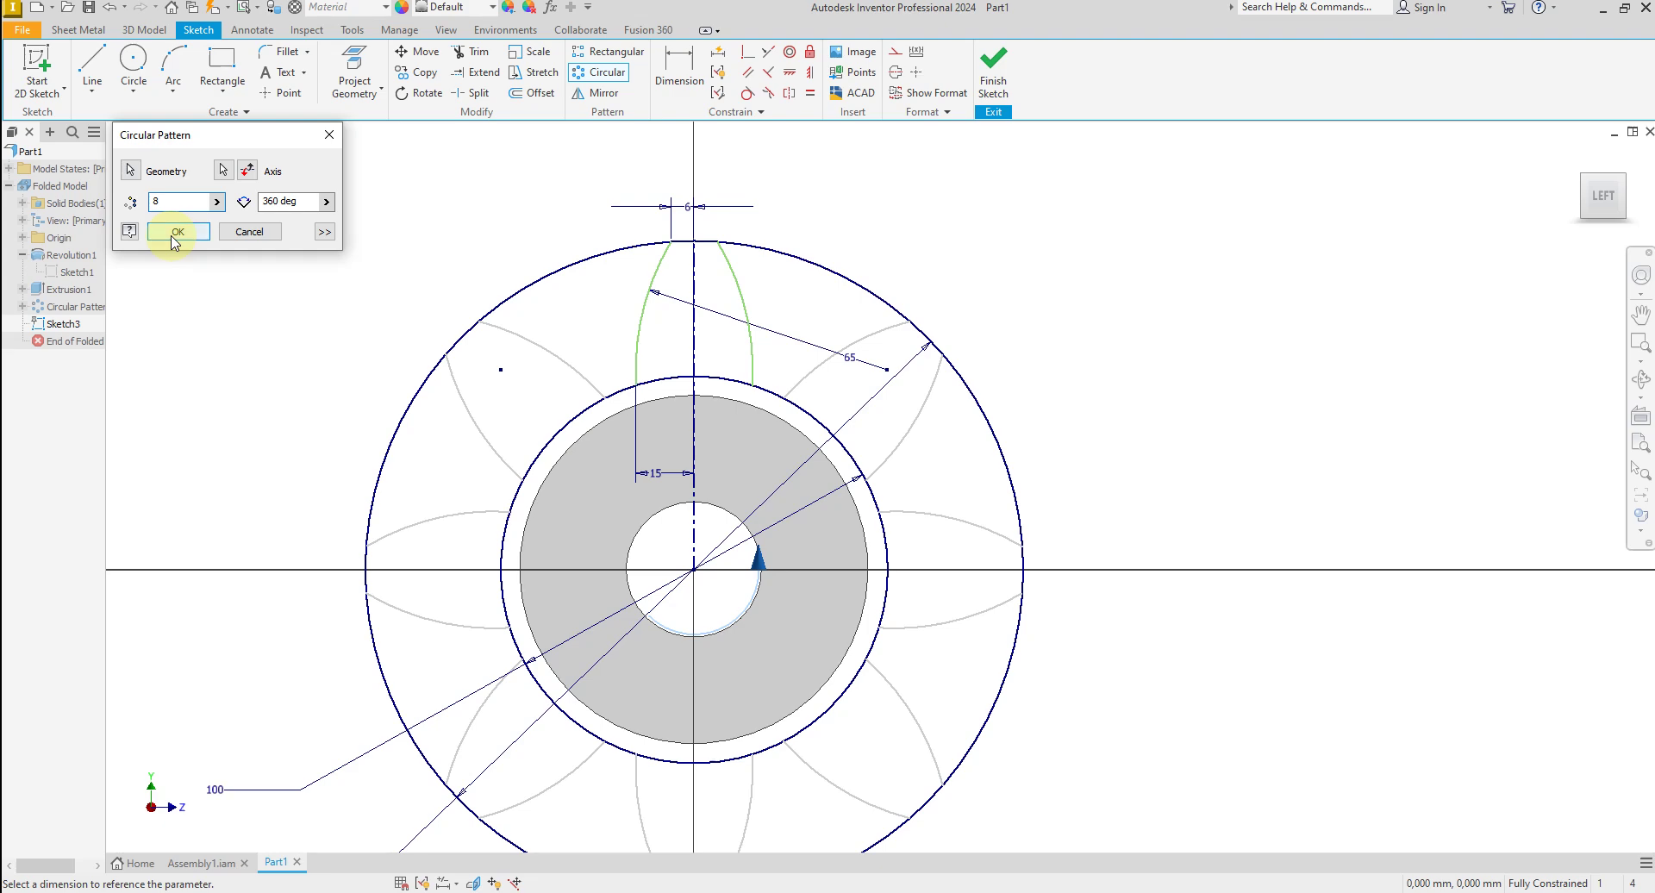
{"action": "left_click", "coordinate": [176, 232]}
Trim the outer circle's segments in all the gaps between teeth, keeping only the short arcs at the tooth tips.
{"action": "scroll", "coordinate": [750, 226], "scroll_direction": "down", "scroll_amount": 2}
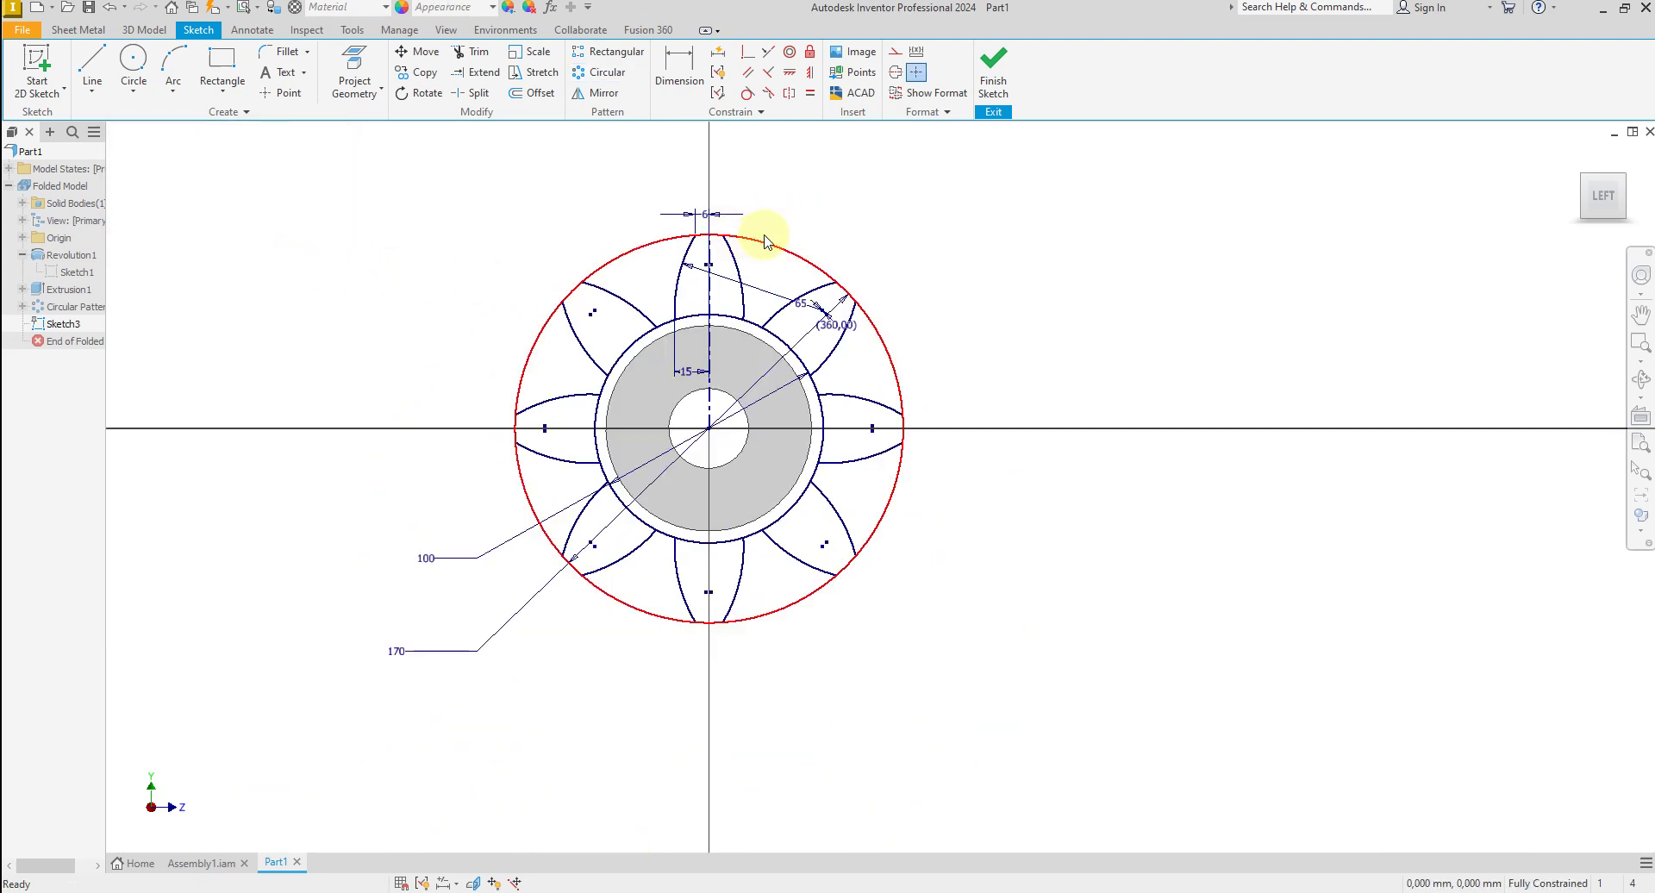
{"action": "scroll", "coordinate": [764, 240], "scroll_direction": "up", "scroll_amount": 2}
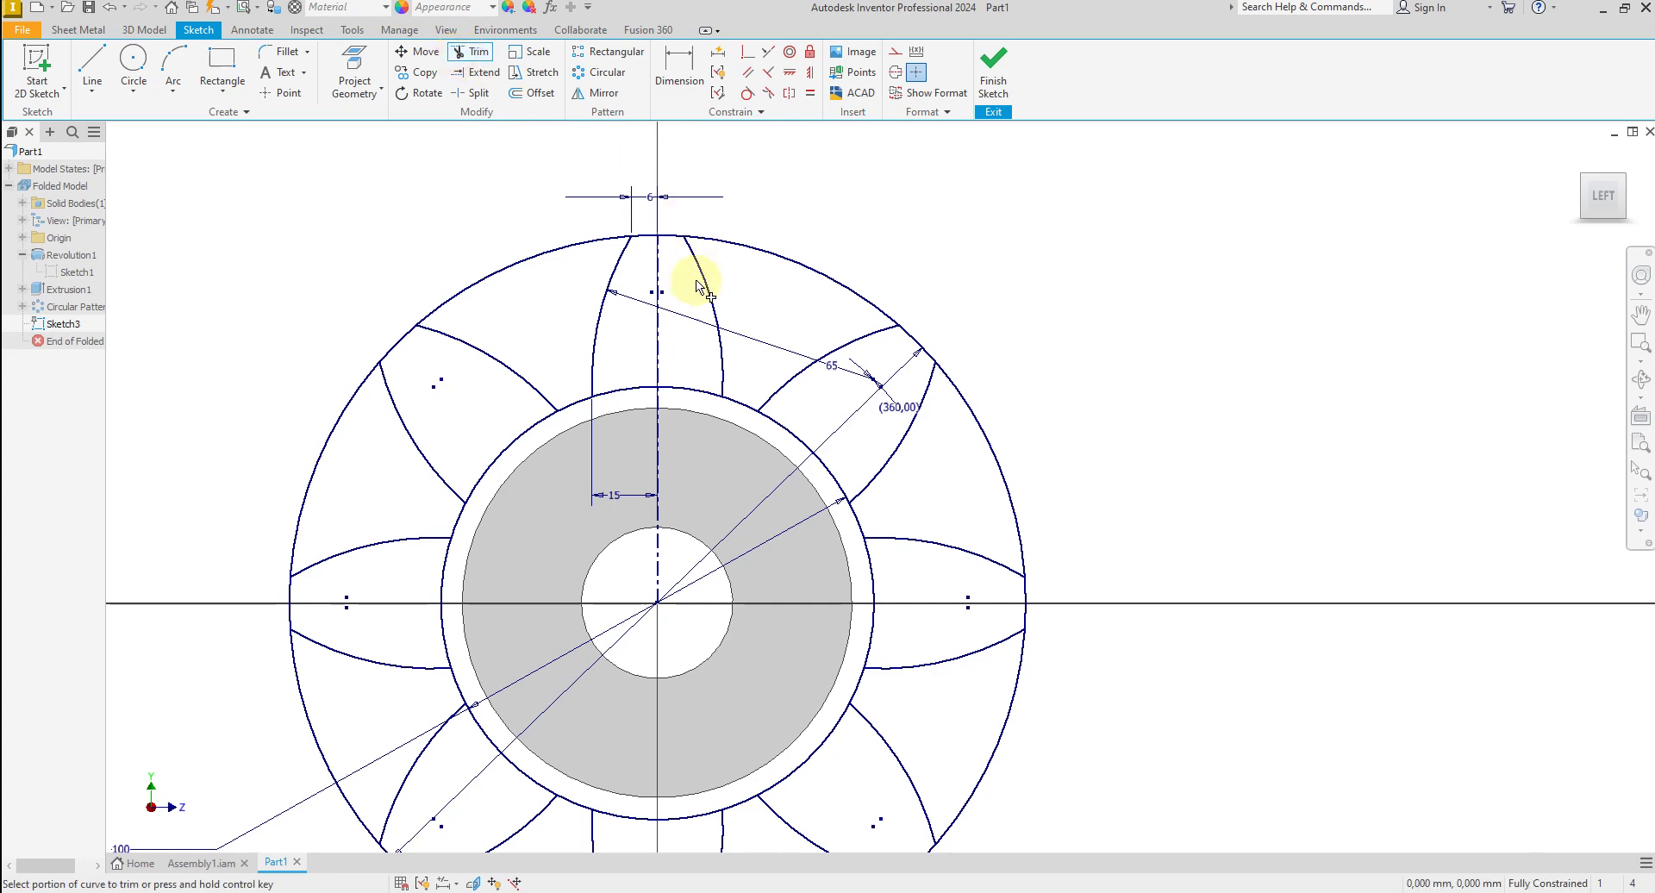
{"action": "scroll", "coordinate": [664, 268], "scroll_direction": "down", "scroll_amount": 1}
{"action": "scroll", "coordinate": [646, 285], "scroll_direction": "up", "scroll_amount": 2}
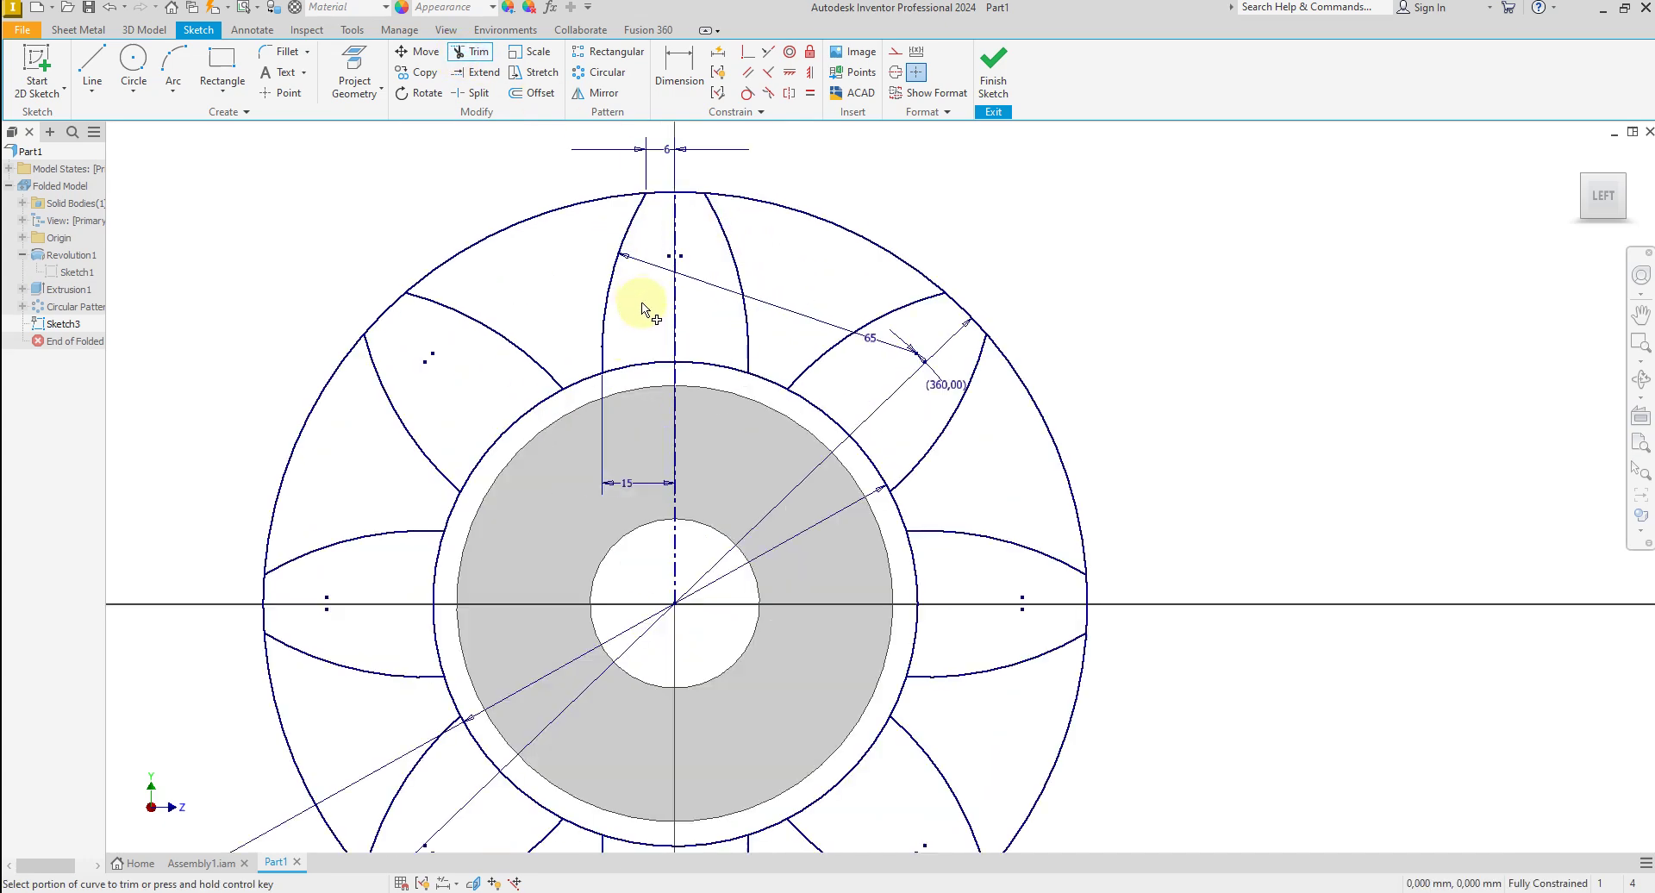
{"action": "left_click", "coordinate": [507, 235]}
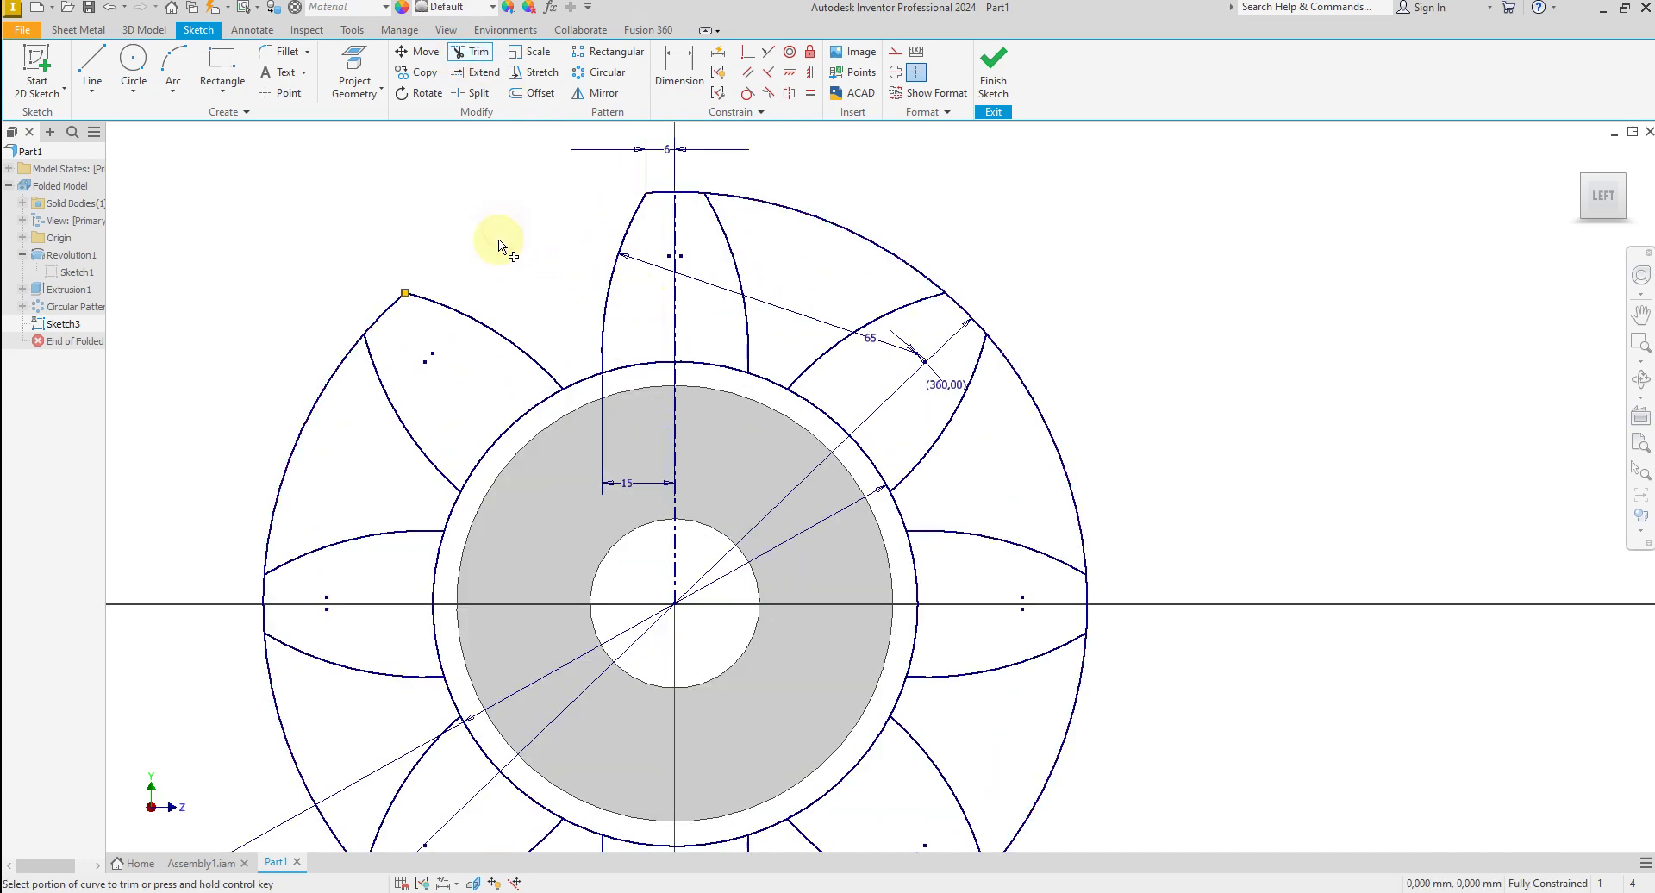
{"action": "left_click", "coordinate": [304, 435]}
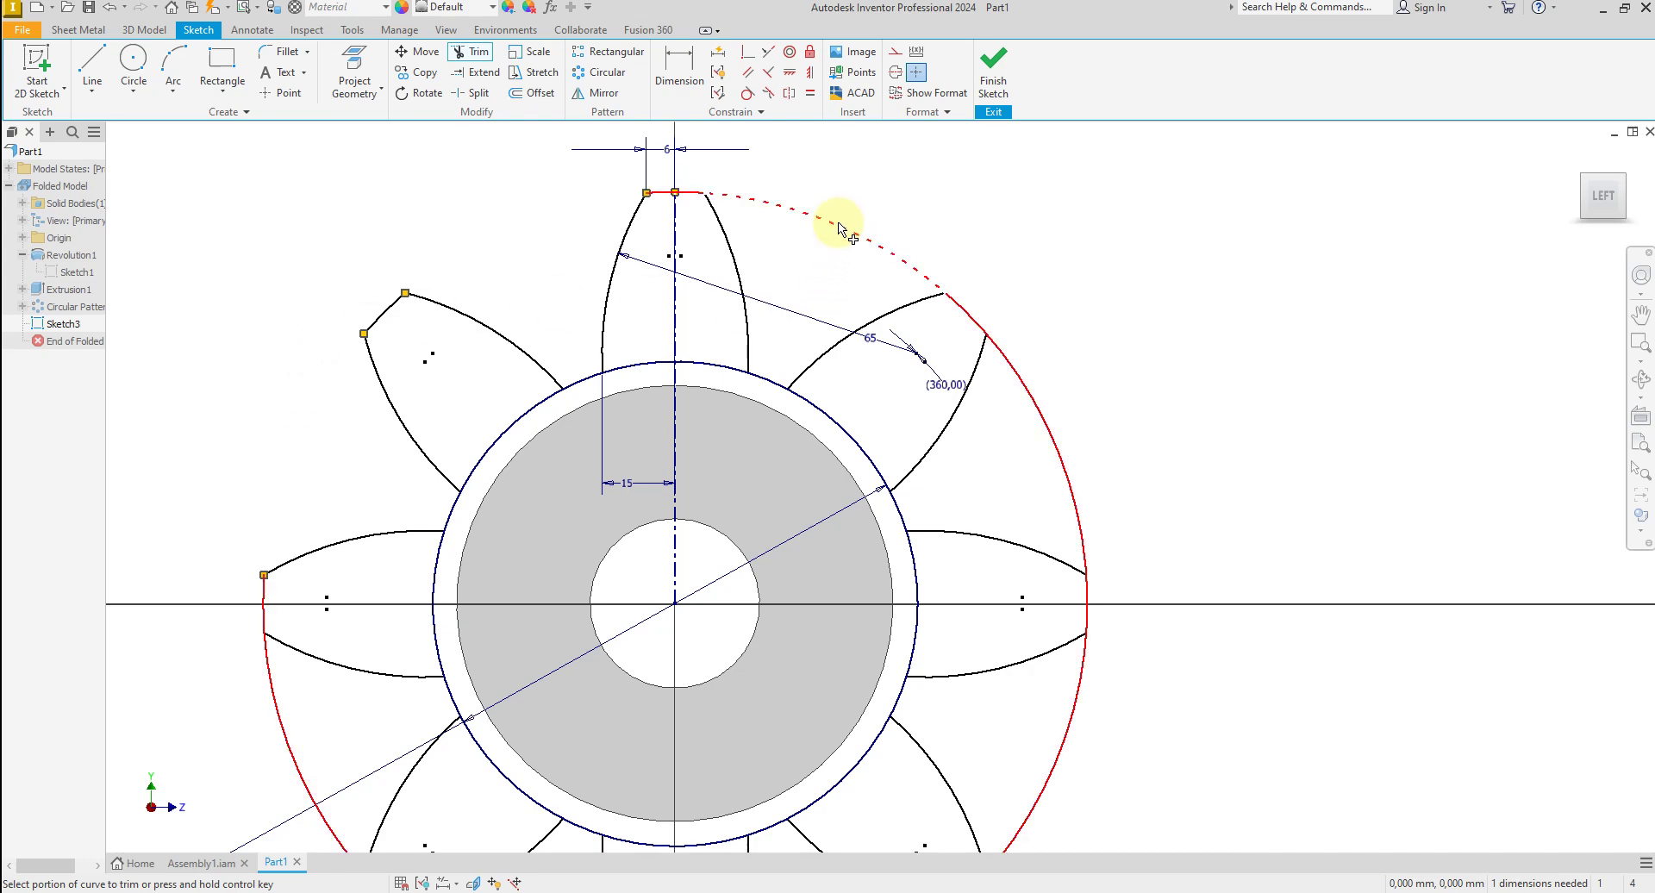
{"action": "left_click", "coordinate": [844, 227]}
{"action": "left_click", "coordinate": [1030, 405]}
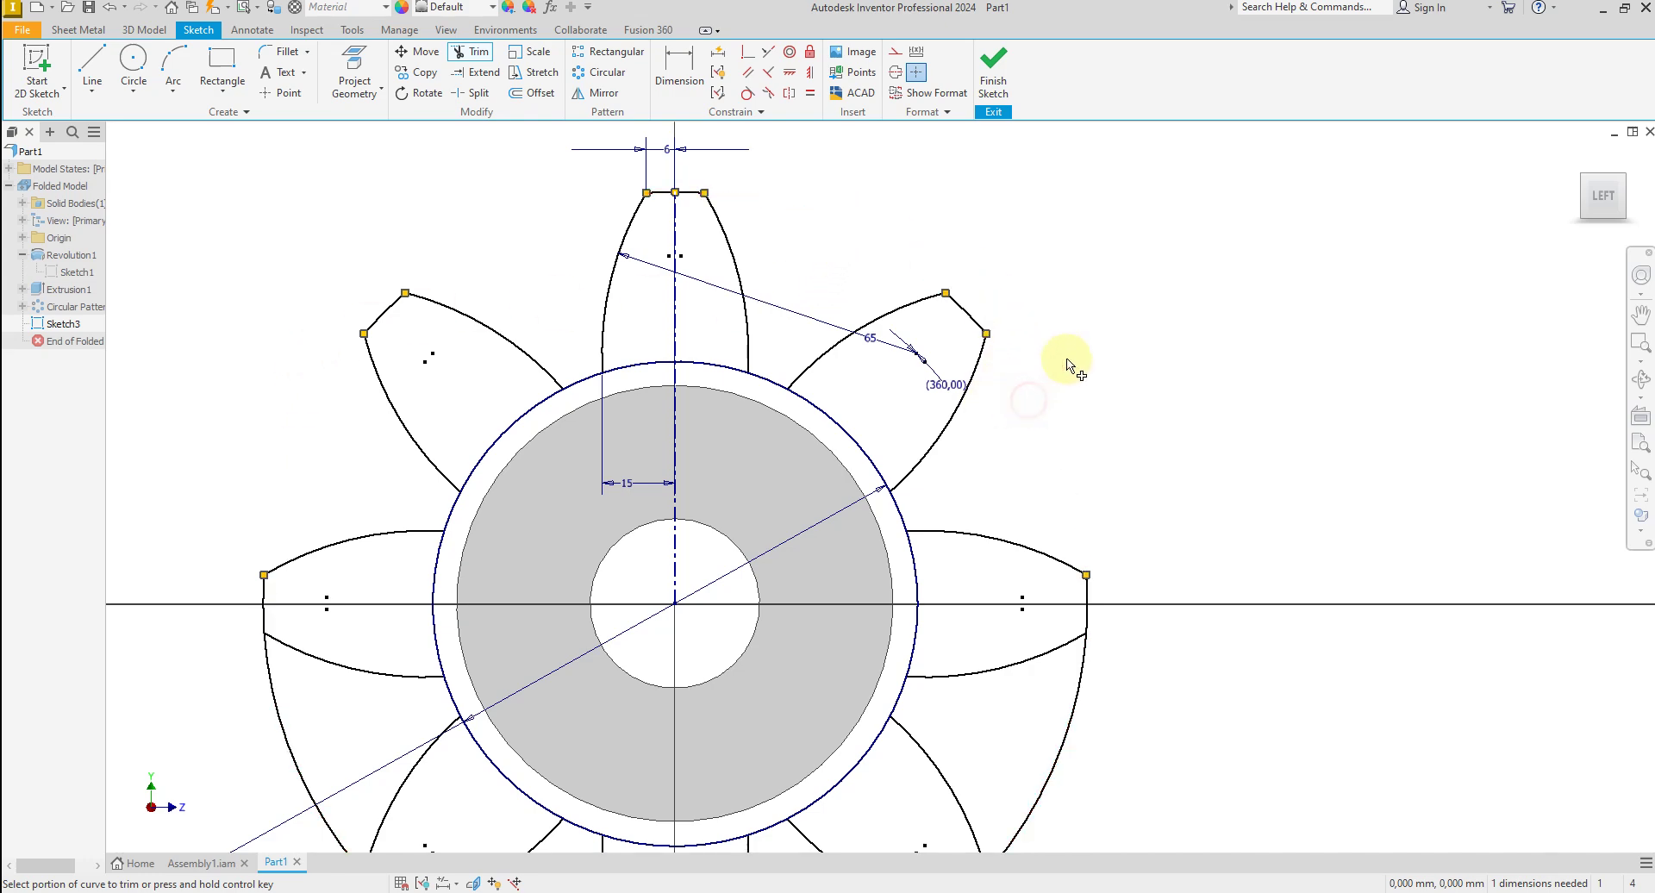
{"action": "scroll", "coordinate": [842, 270], "scroll_direction": "down", "scroll_amount": 3}
{"action": "scroll", "coordinate": [967, 547], "scroll_direction": "up", "scroll_amount": 4}
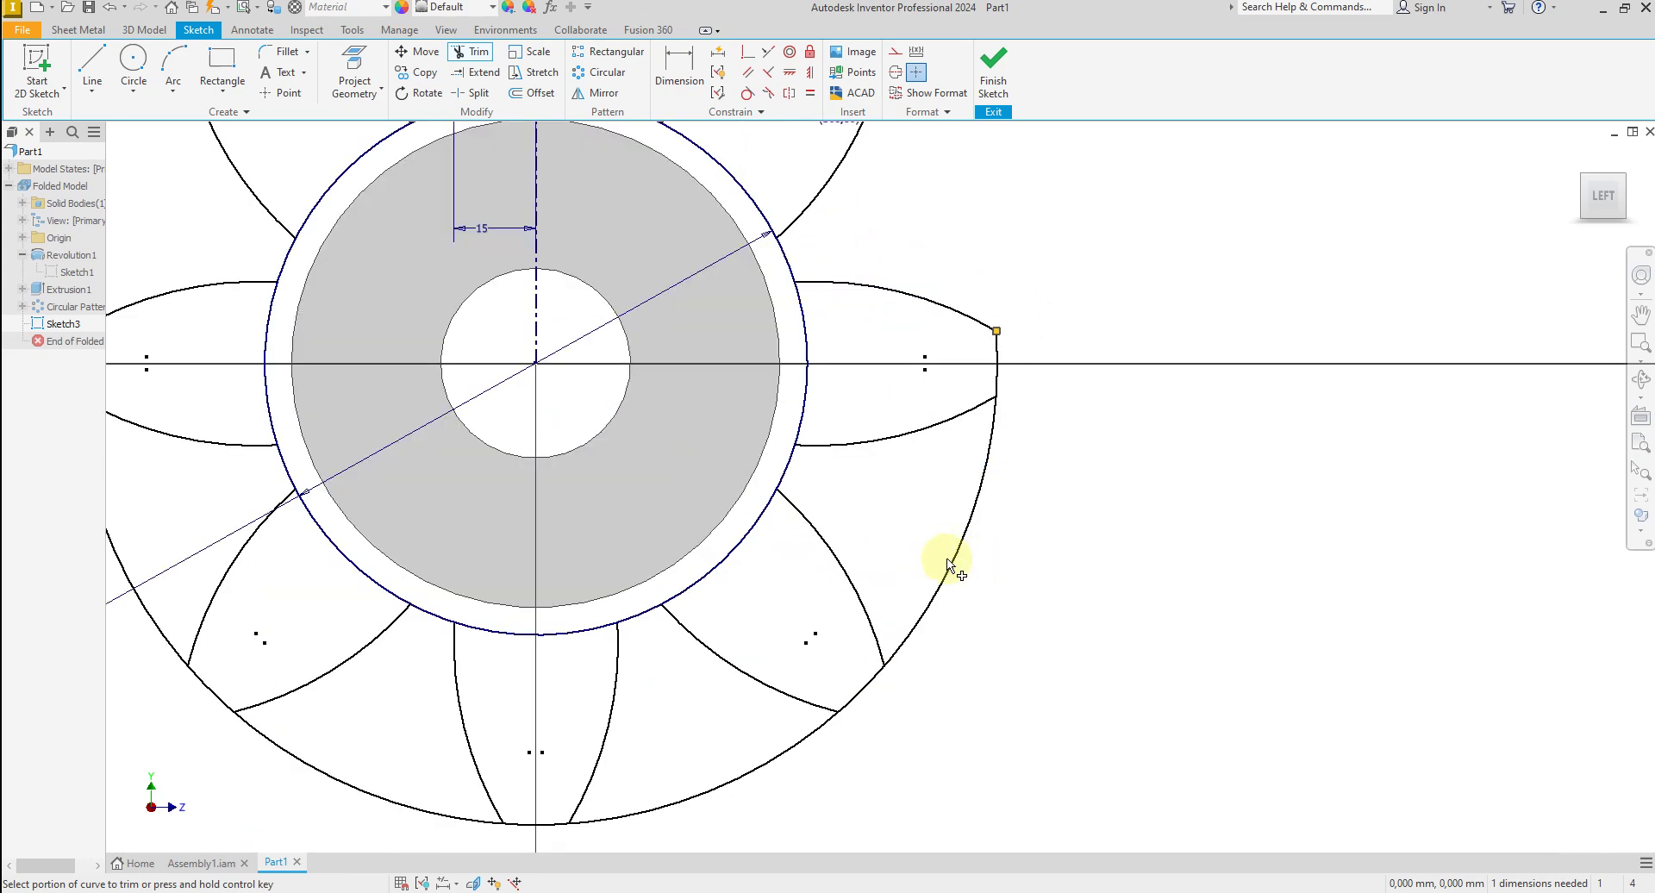
{"action": "left_click", "coordinate": [964, 560]}
{"action": "scroll", "coordinate": [982, 517], "scroll_direction": "down", "scroll_amount": 3}
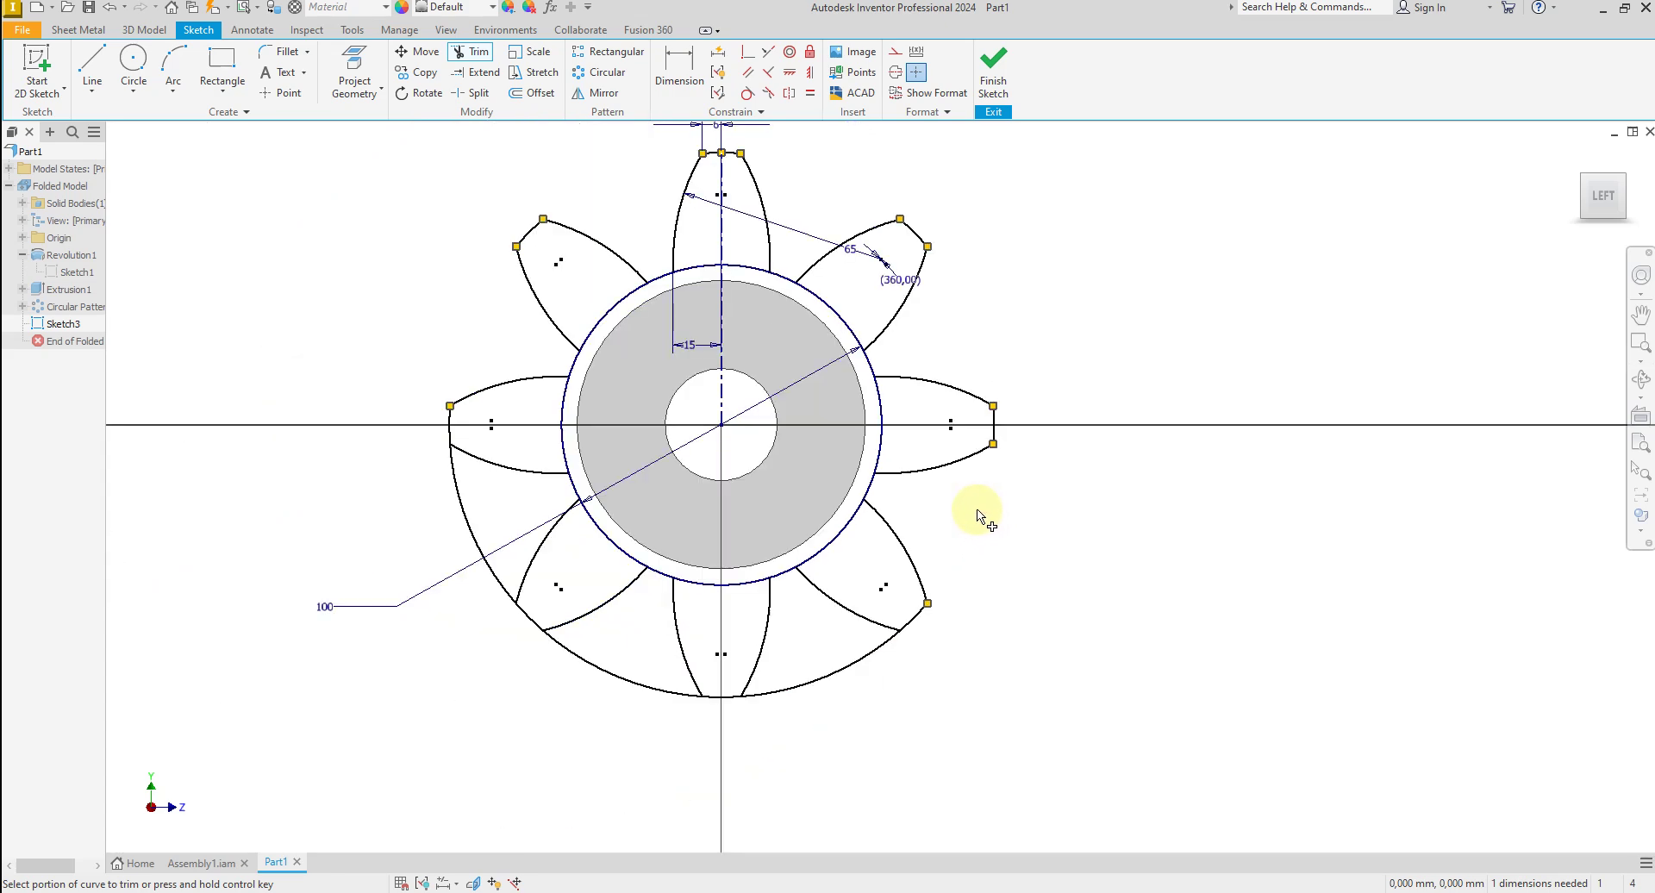
{"action": "left_click", "coordinate": [847, 669]}
{"action": "left_click", "coordinate": [622, 683]}
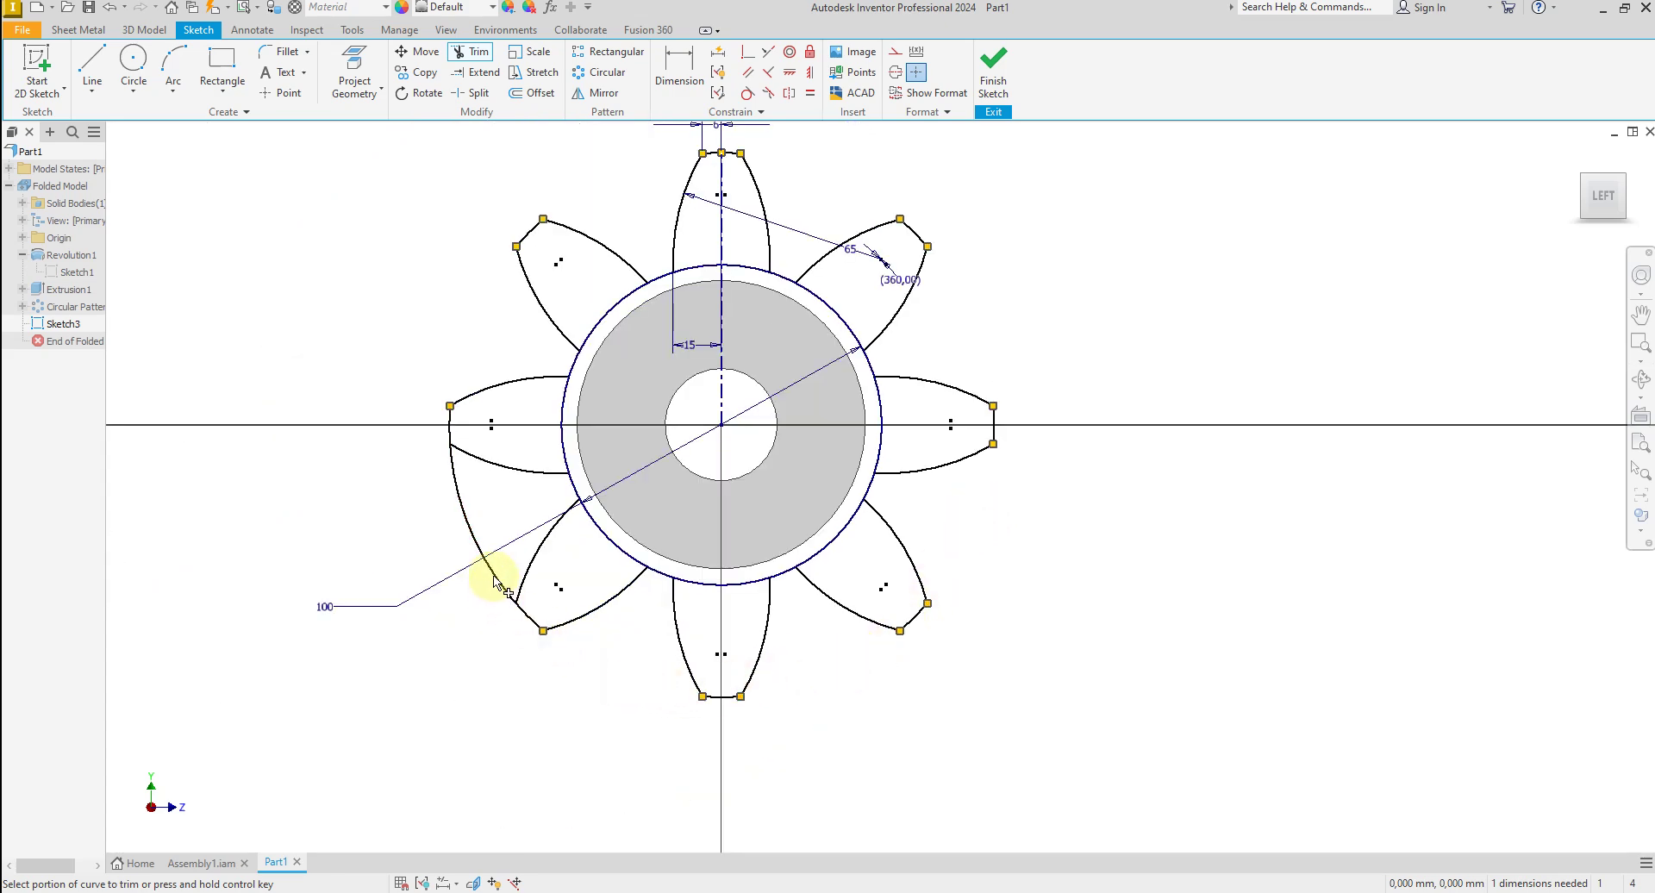
{"action": "left_click", "coordinate": [472, 538]}
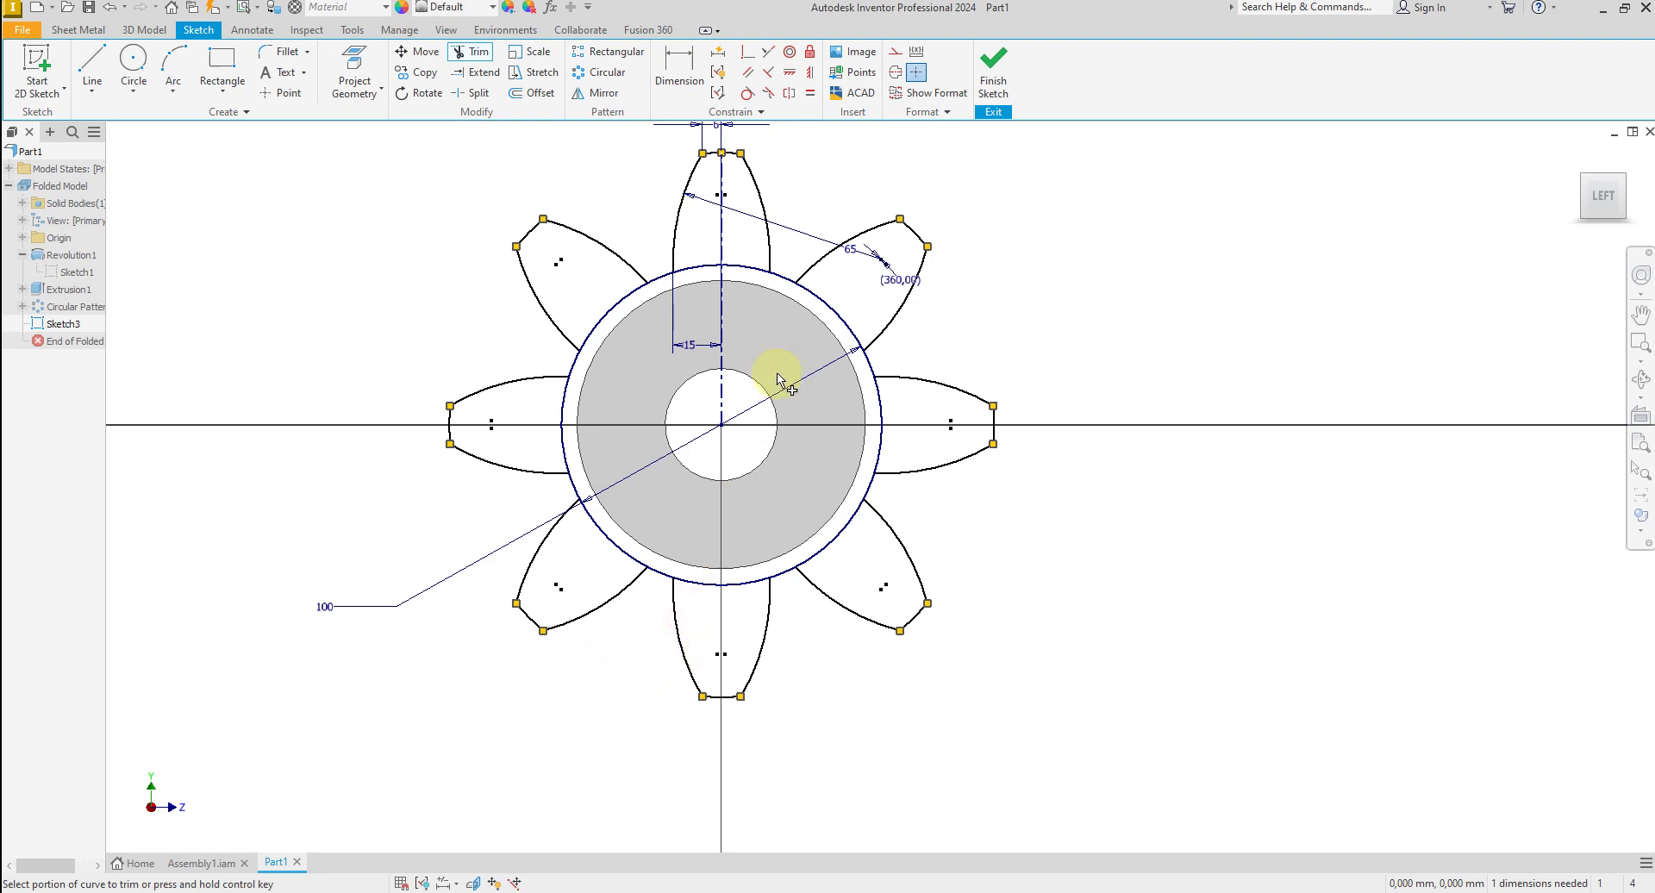
Trim the inner circle's segments across the base of all eight teeth to leave one continuous gear outline, and finish the sketch.
{"action": "scroll", "coordinate": [819, 252], "scroll_direction": "up", "scroll_amount": 3}
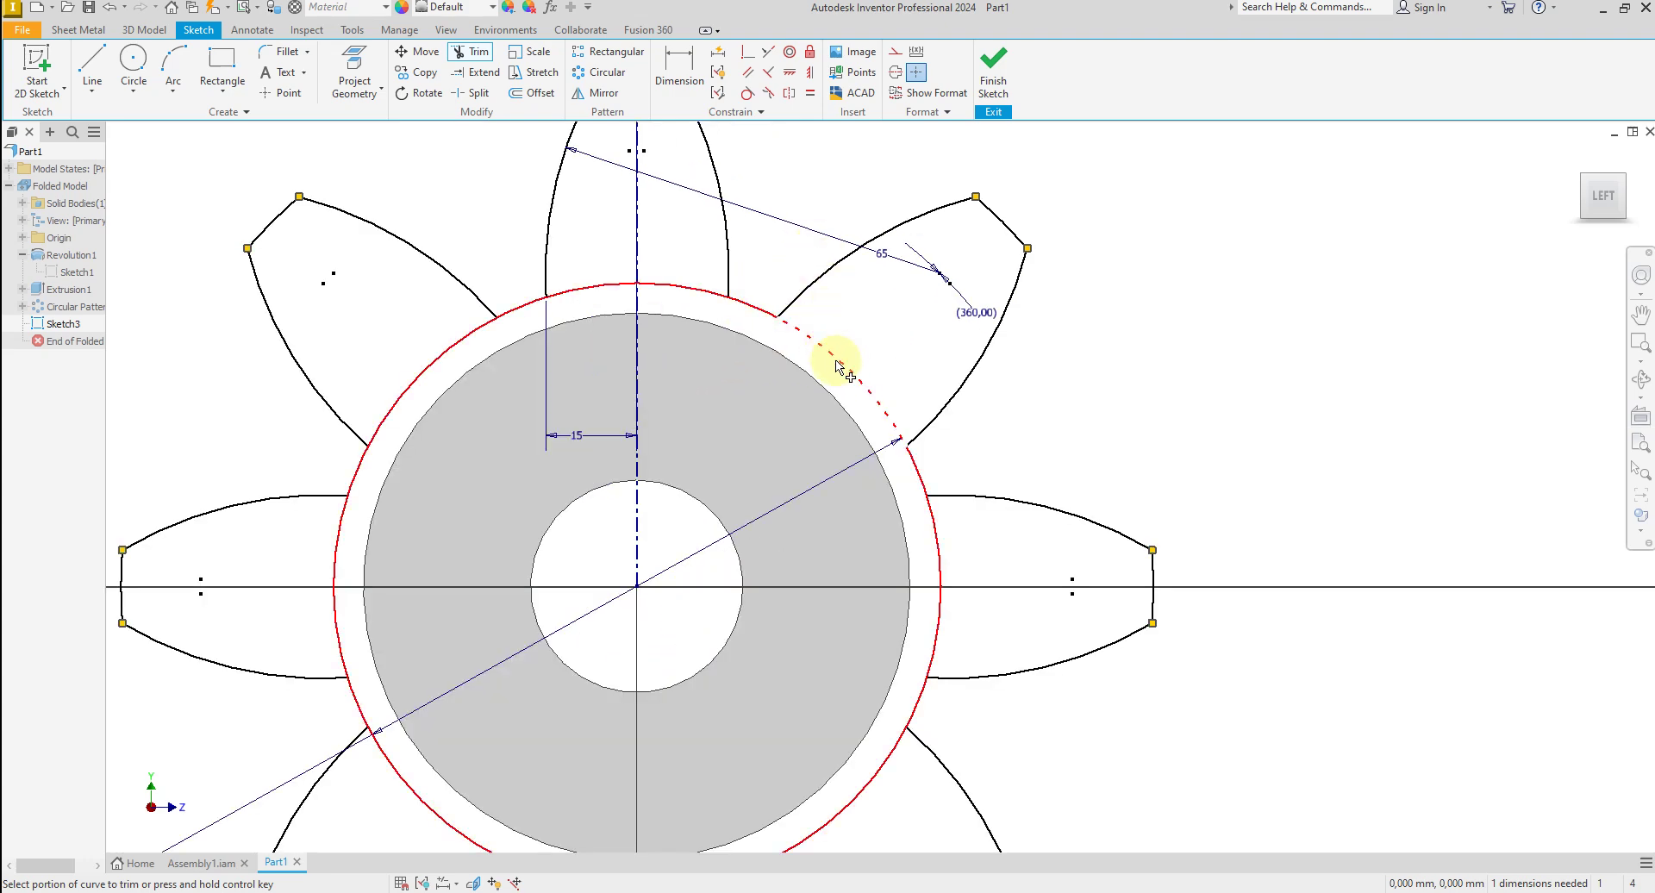
{"action": "left_click", "coordinate": [838, 367]}
{"action": "left_click", "coordinate": [938, 576]}
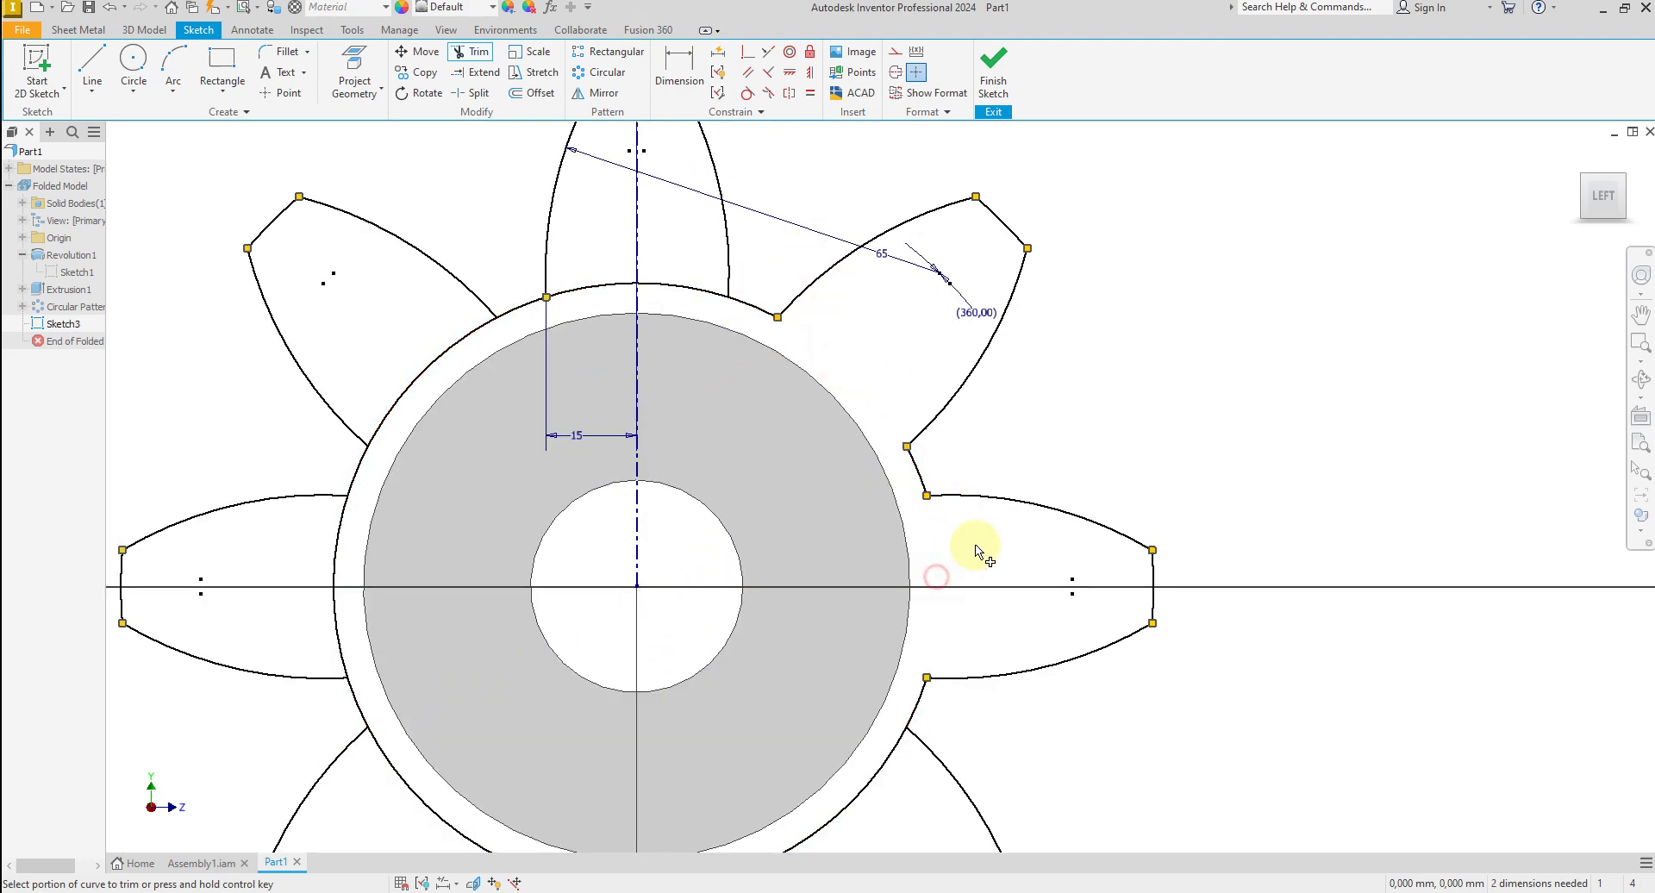
{"action": "scroll", "coordinate": [1053, 370], "scroll_direction": "down", "scroll_amount": 3}
{"action": "left_click", "coordinate": [933, 623]}
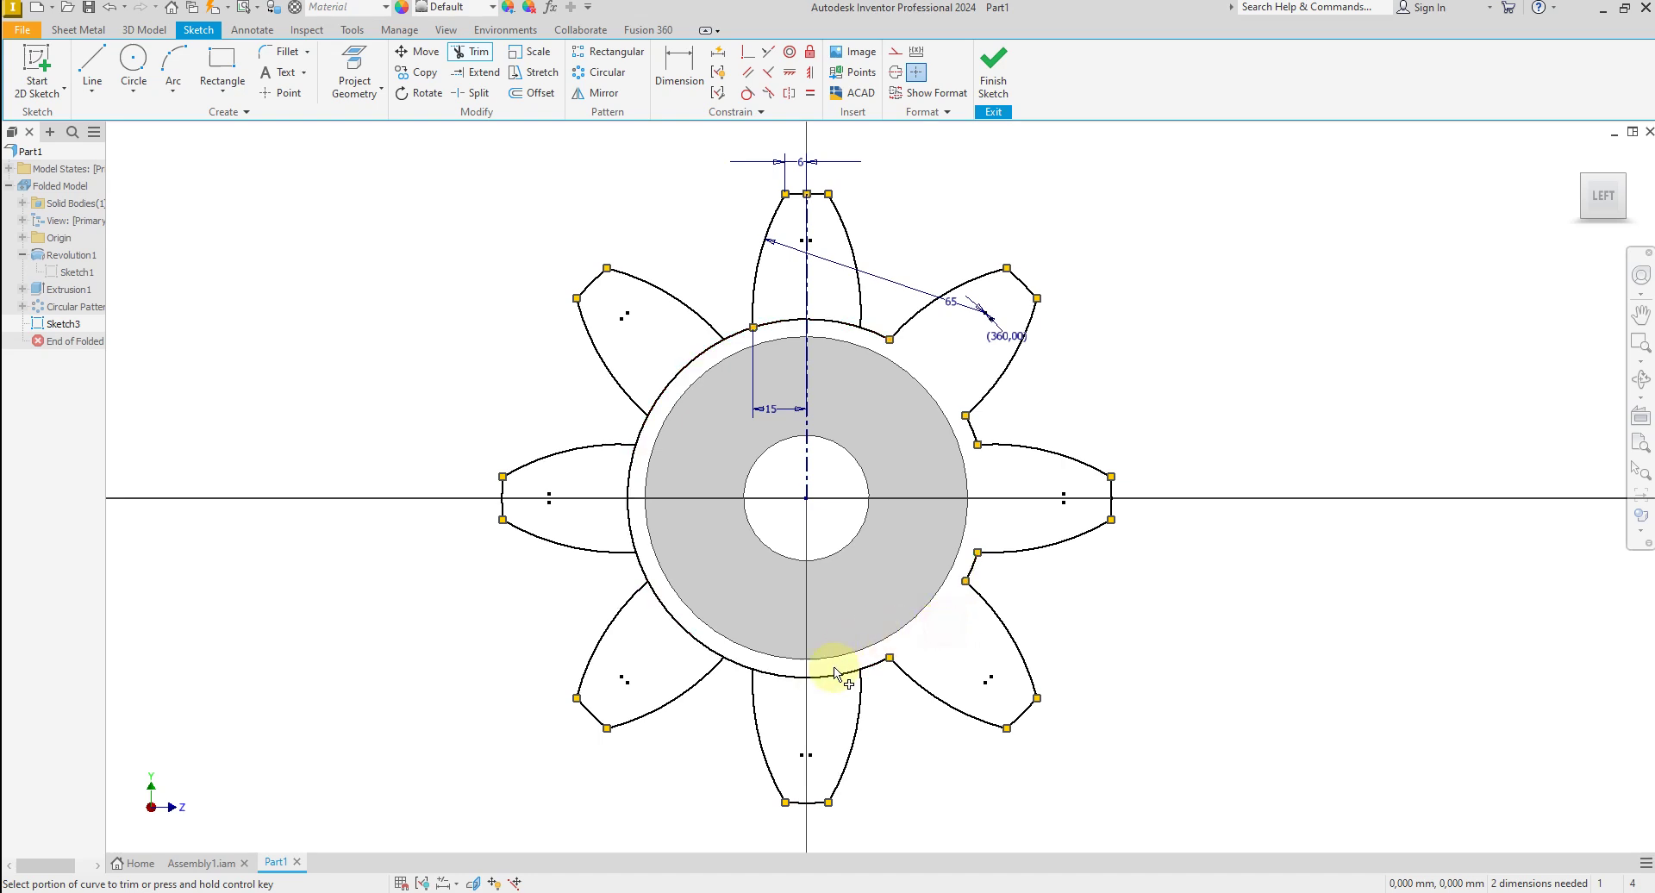
{"action": "left_click", "coordinate": [834, 675]}
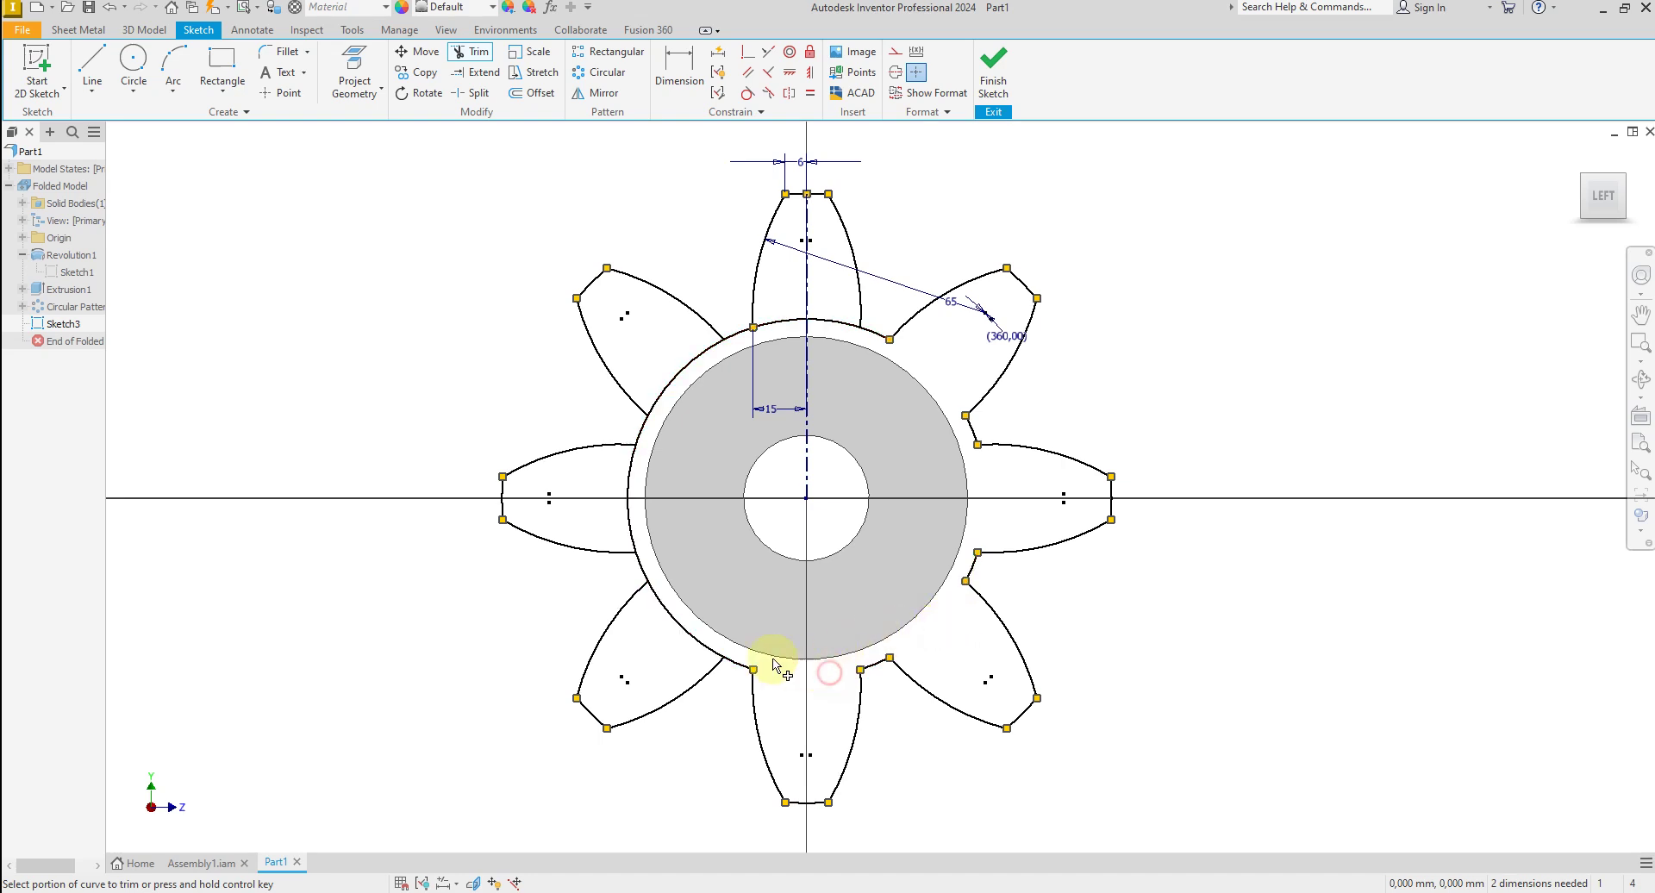
{"action": "left_click", "coordinate": [624, 515]}
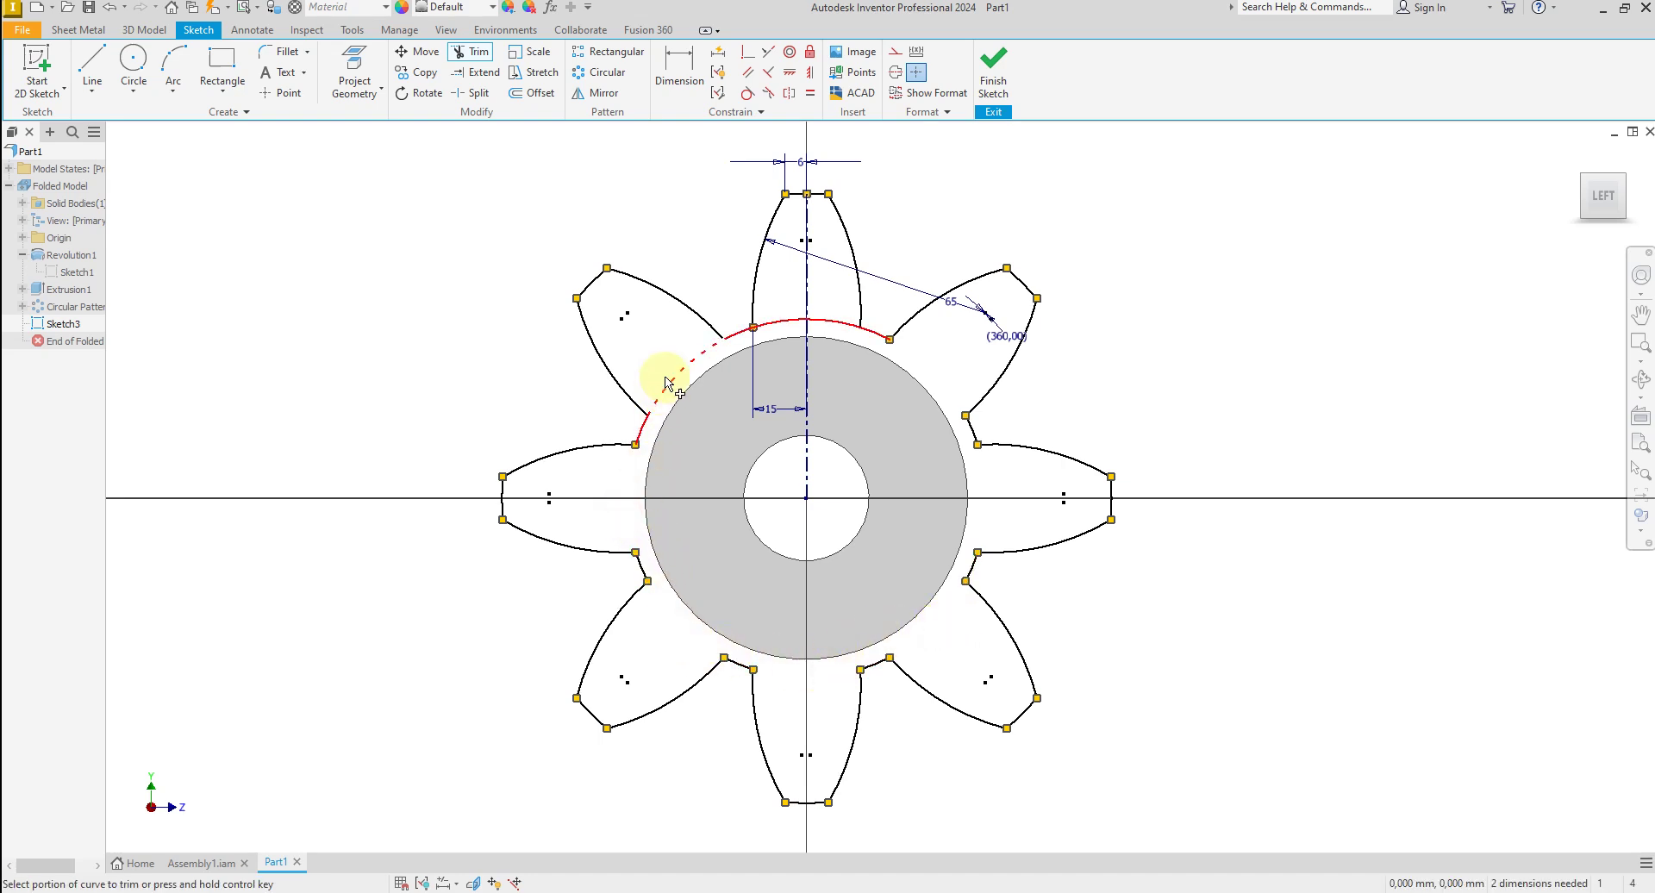
{"action": "left_click", "coordinate": [783, 325]}
{"action": "left_click", "coordinate": [875, 349]}
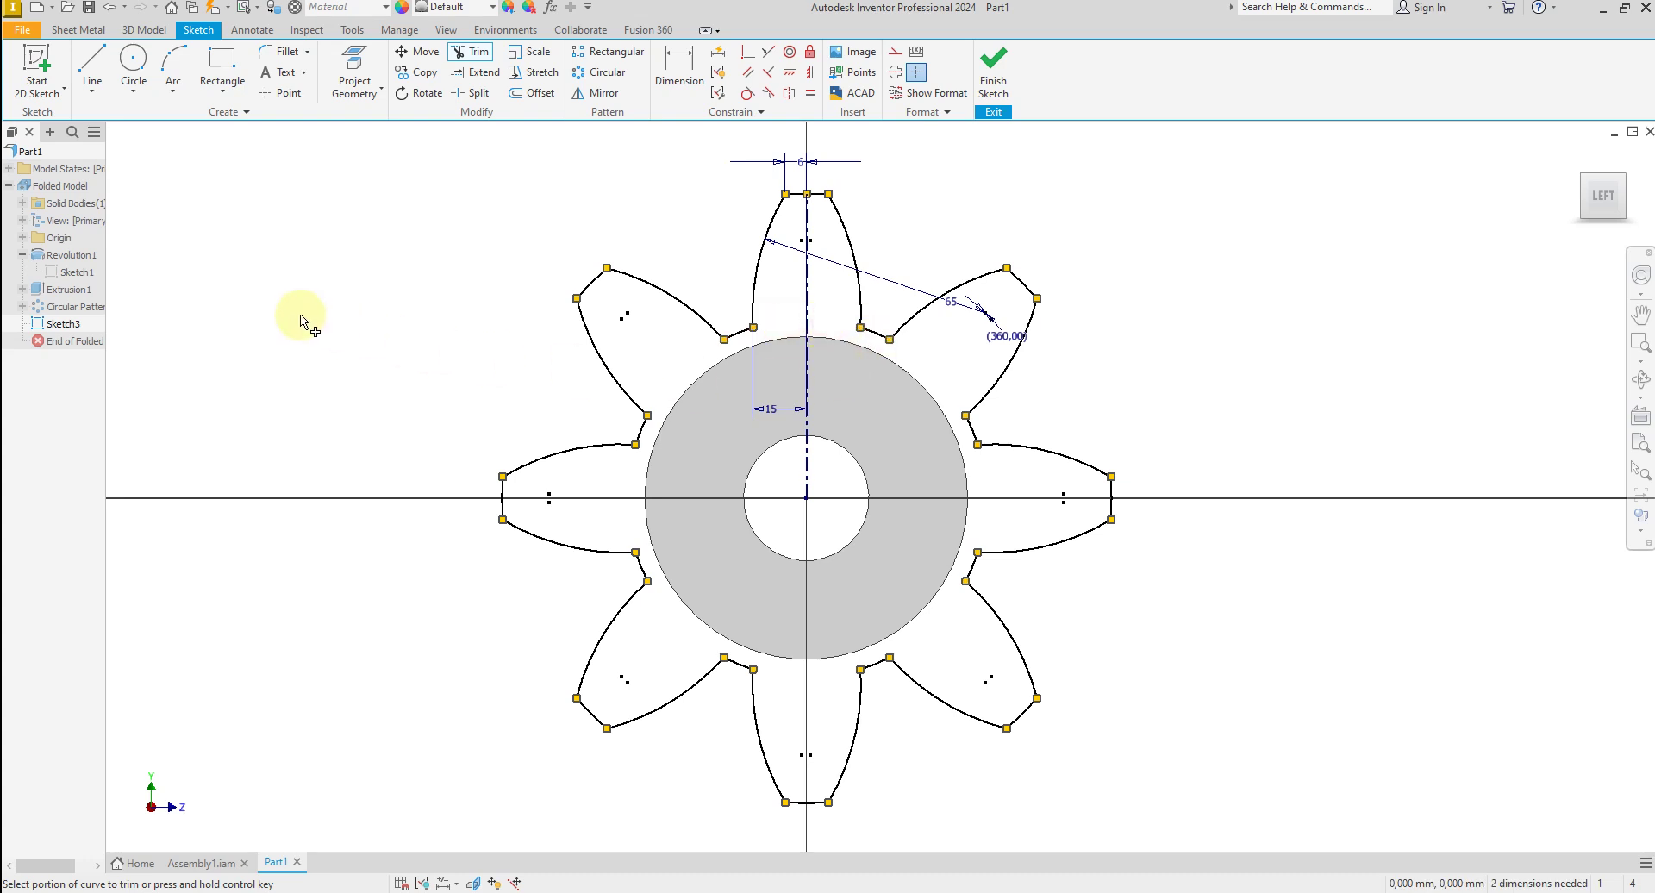
{"action": "right_click", "coordinate": [301, 315]}
{"action": "left_click", "coordinate": [367, 319]}
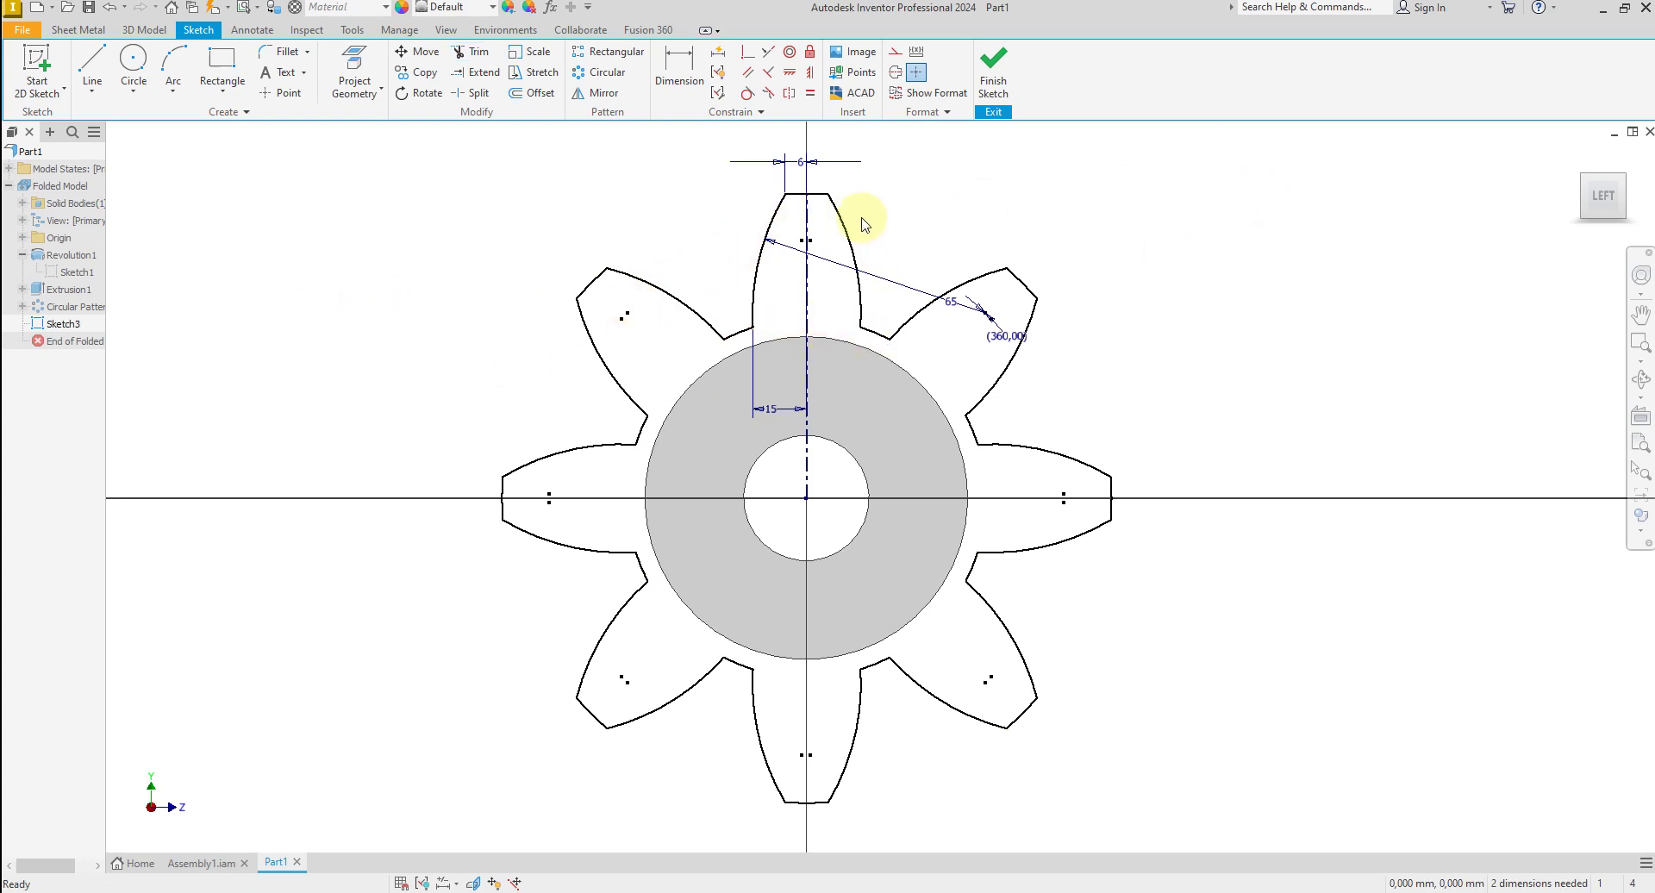
{"action": "left_click", "coordinate": [991, 61]}
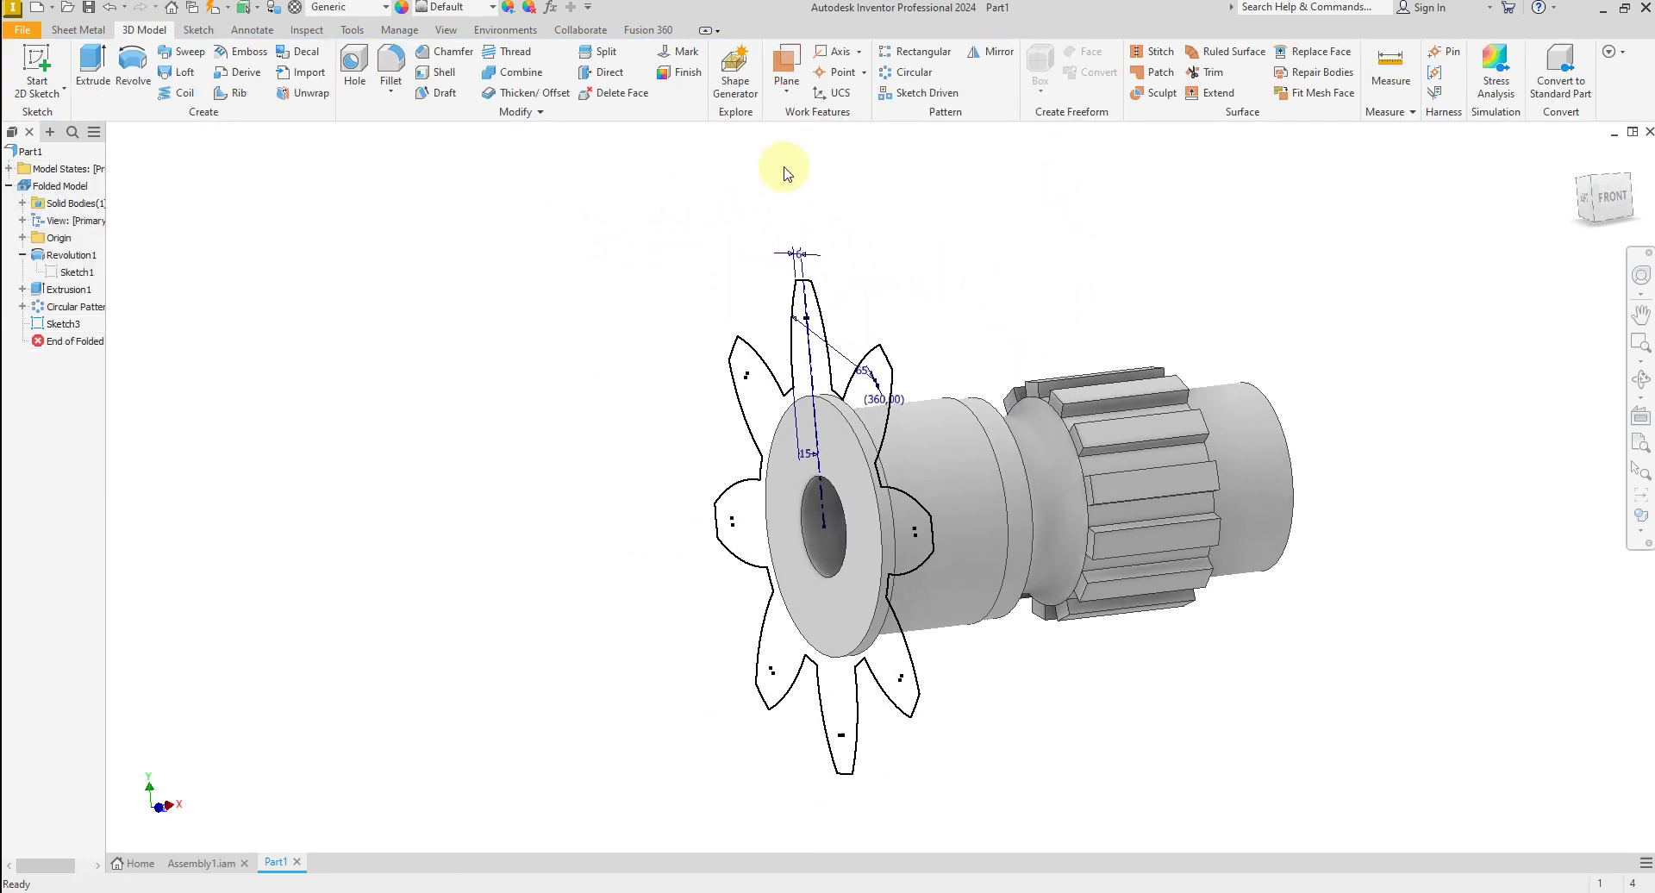
Create a work plane offset 45 mm outward from the end face of the shaft's flange.
{"action": "left_click", "coordinate": [786, 89]}
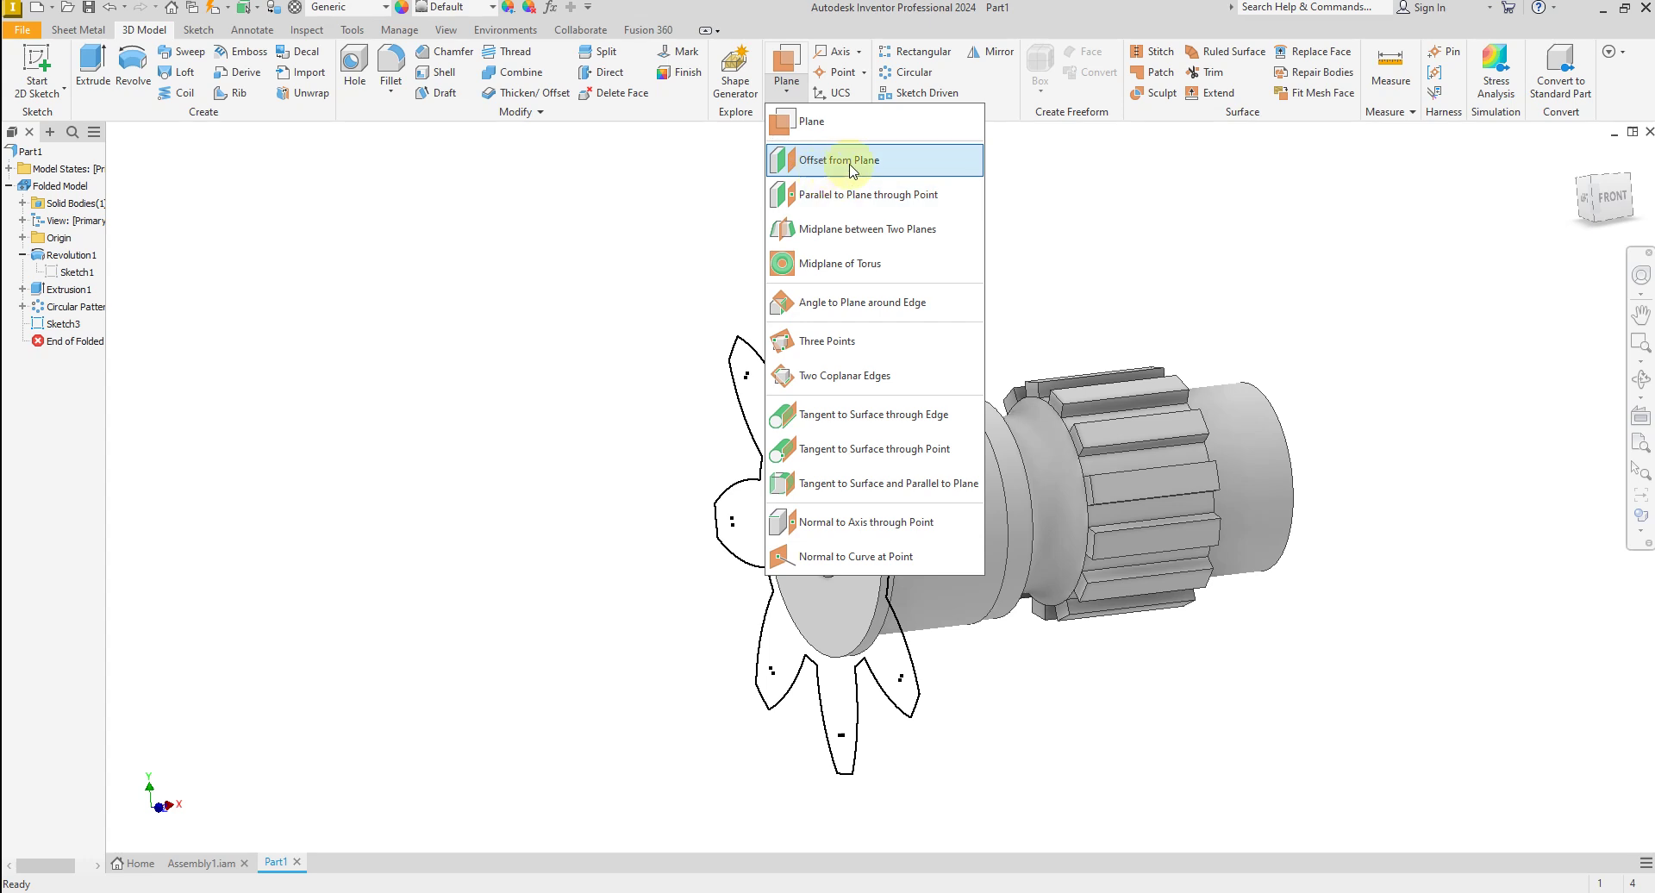
{"action": "left_click", "coordinate": [850, 164]}
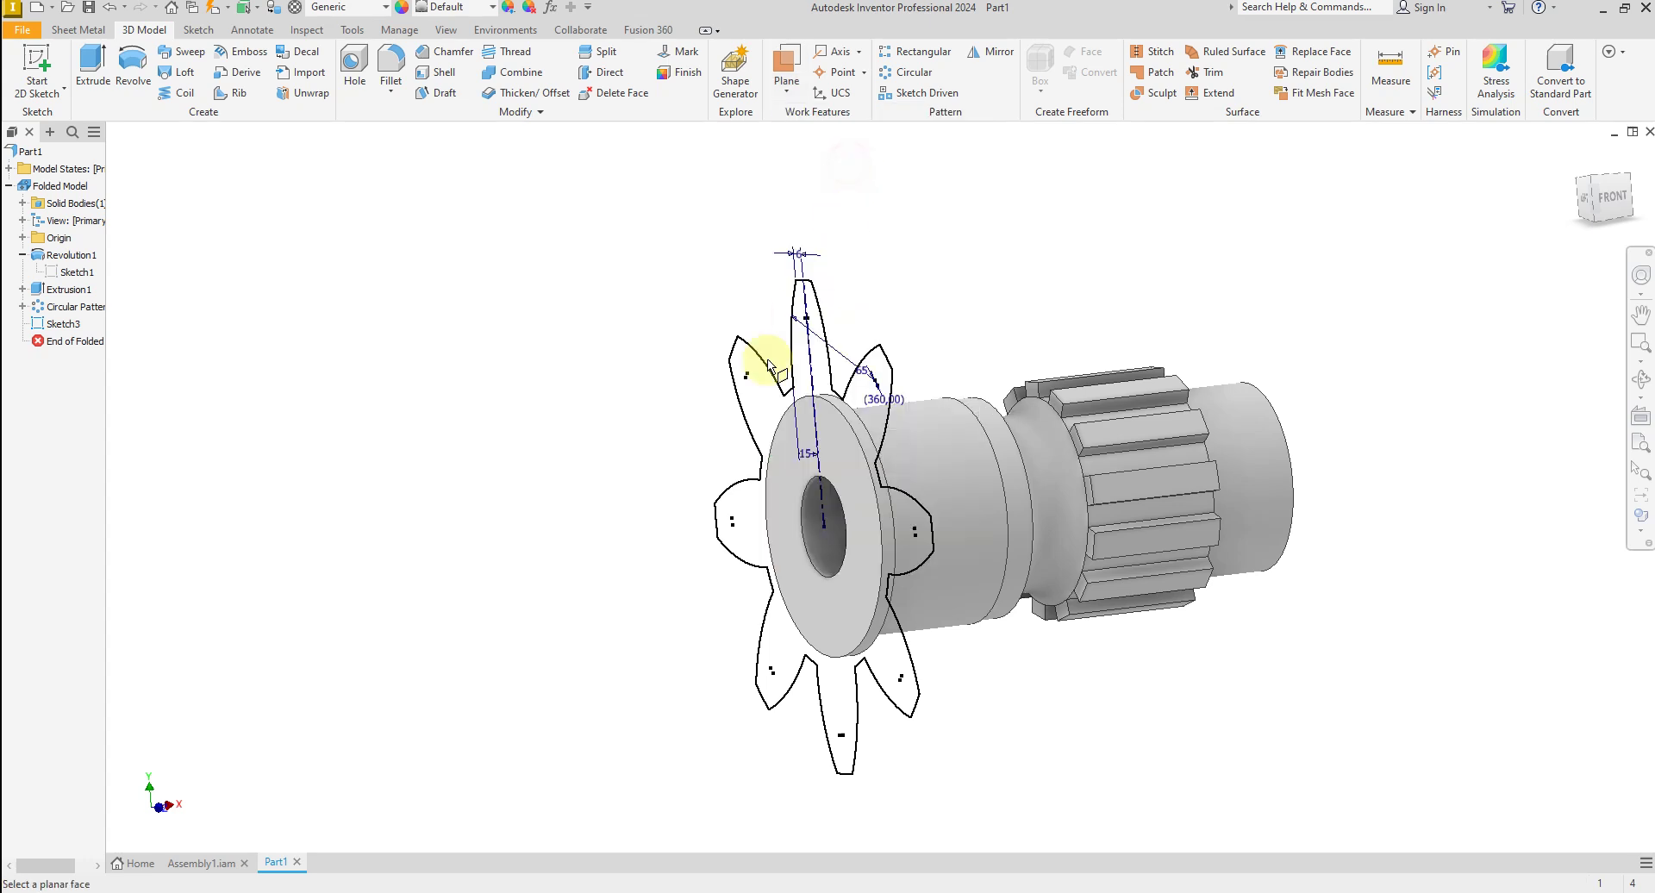
{"action": "left_click", "coordinate": [769, 521]}
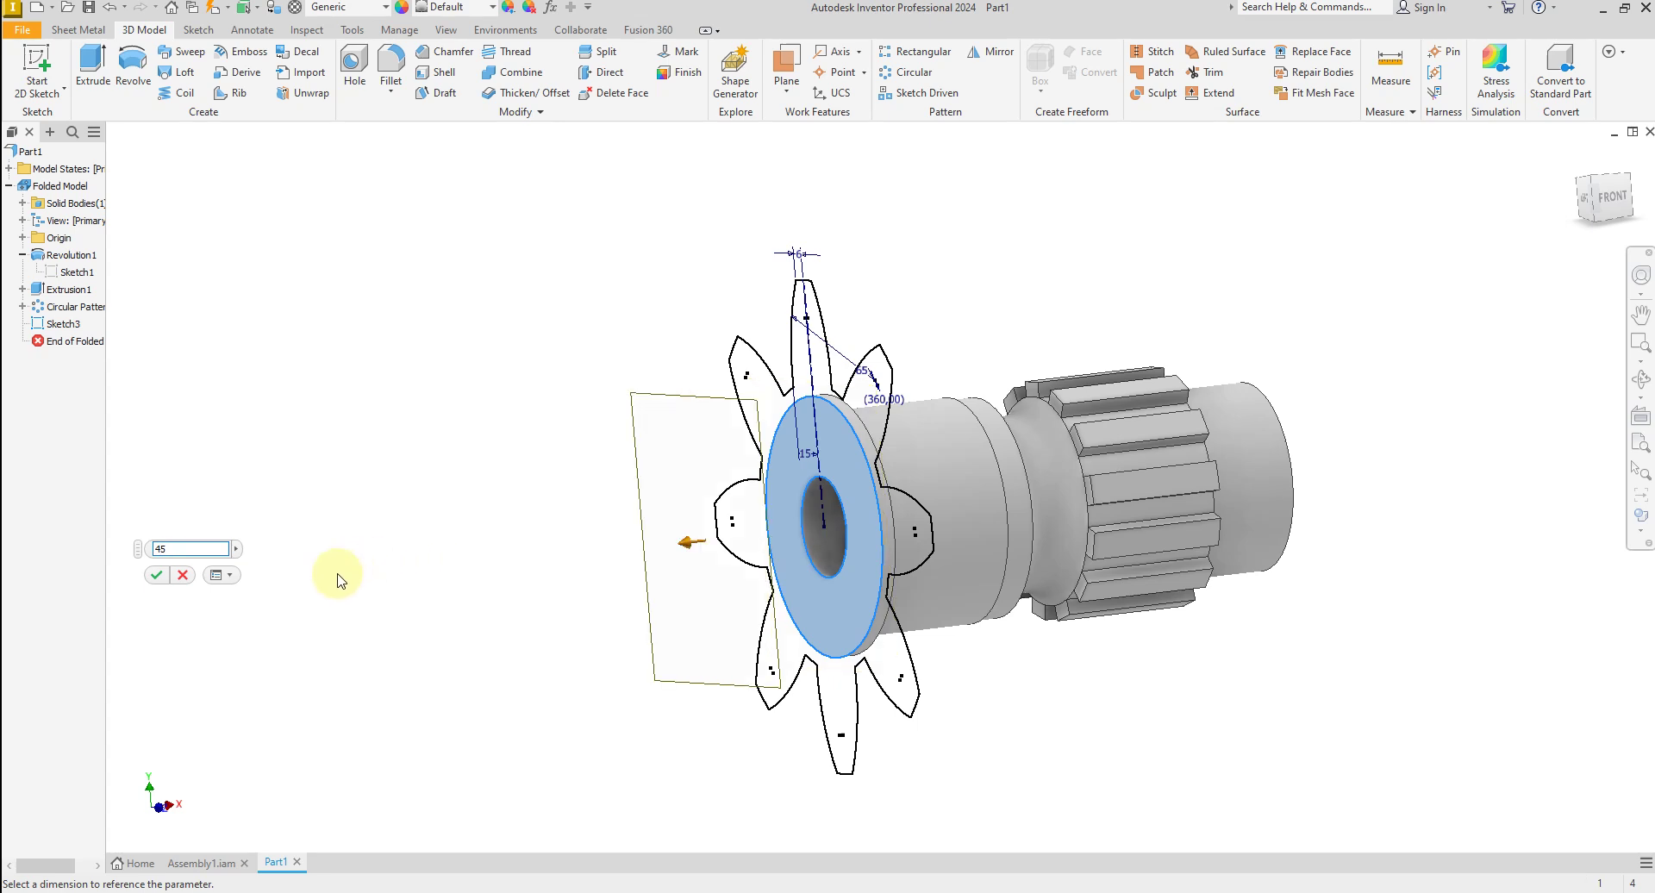
{"action": "left_click", "coordinate": [156, 576]}
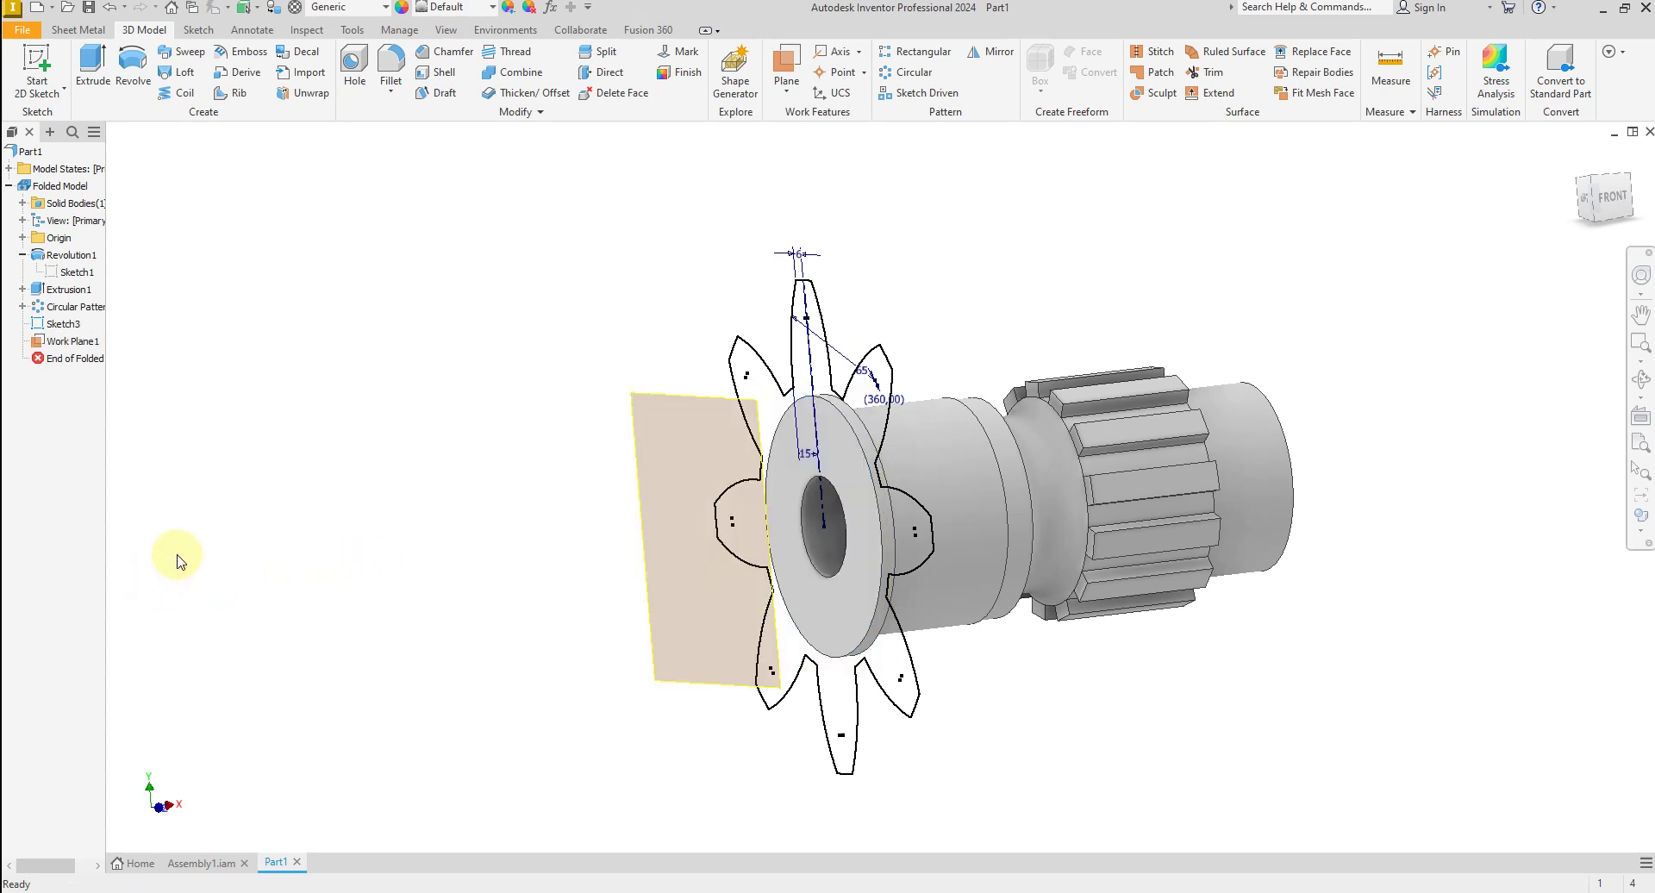
Start a new sketch on the offset work plane and hide the plane.
{"action": "left_click", "coordinate": [667, 400]}
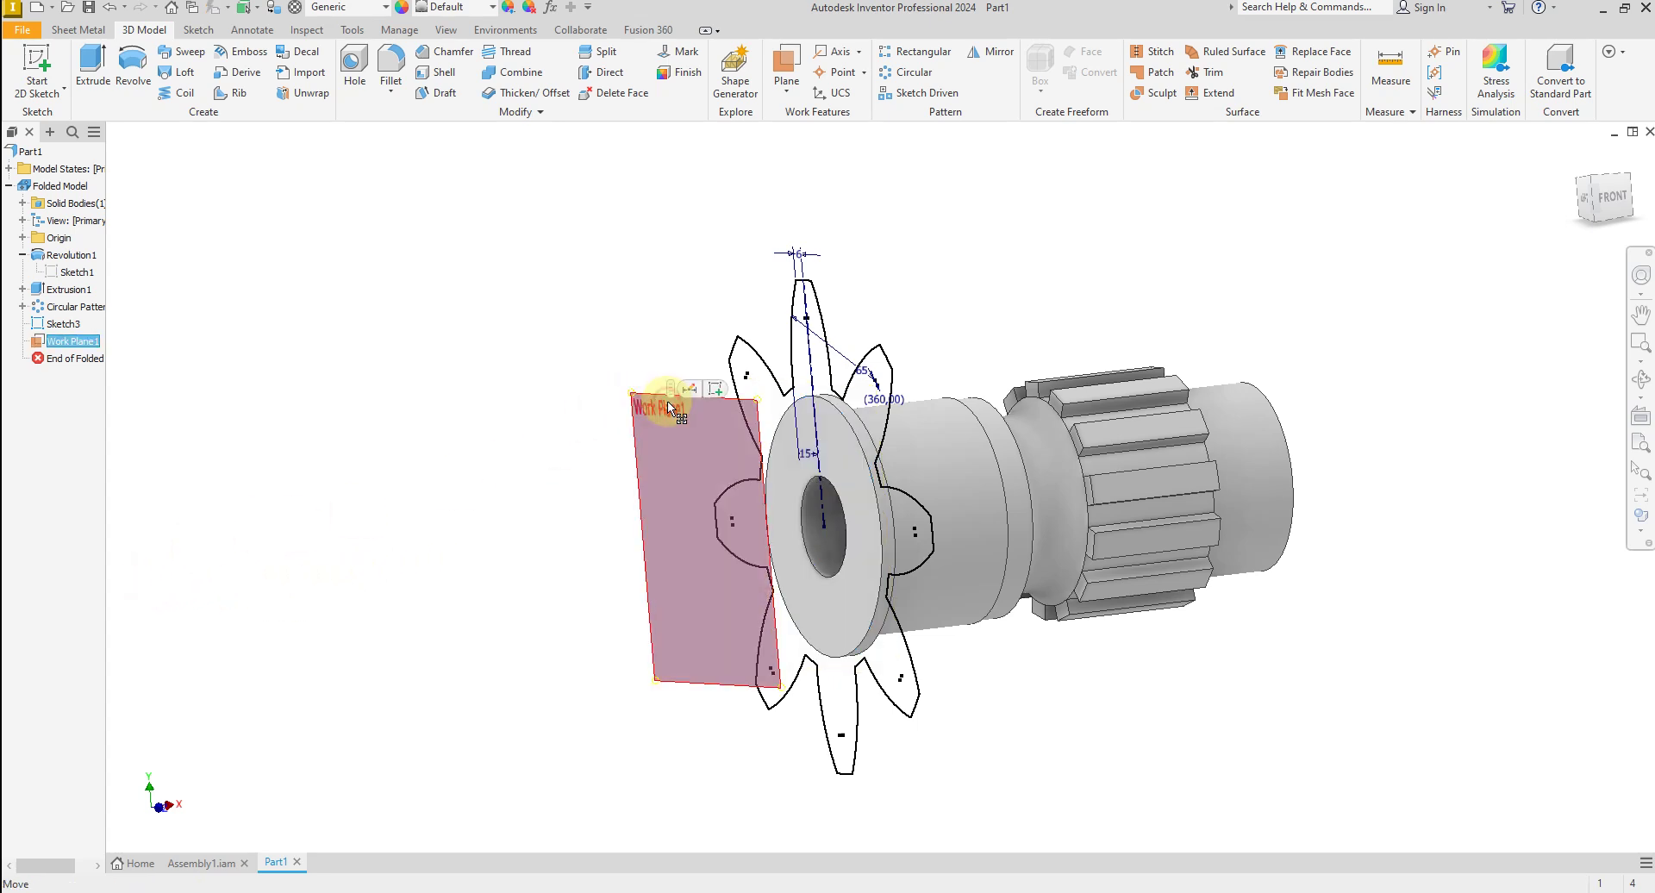
{"action": "left_click", "coordinate": [719, 385]}
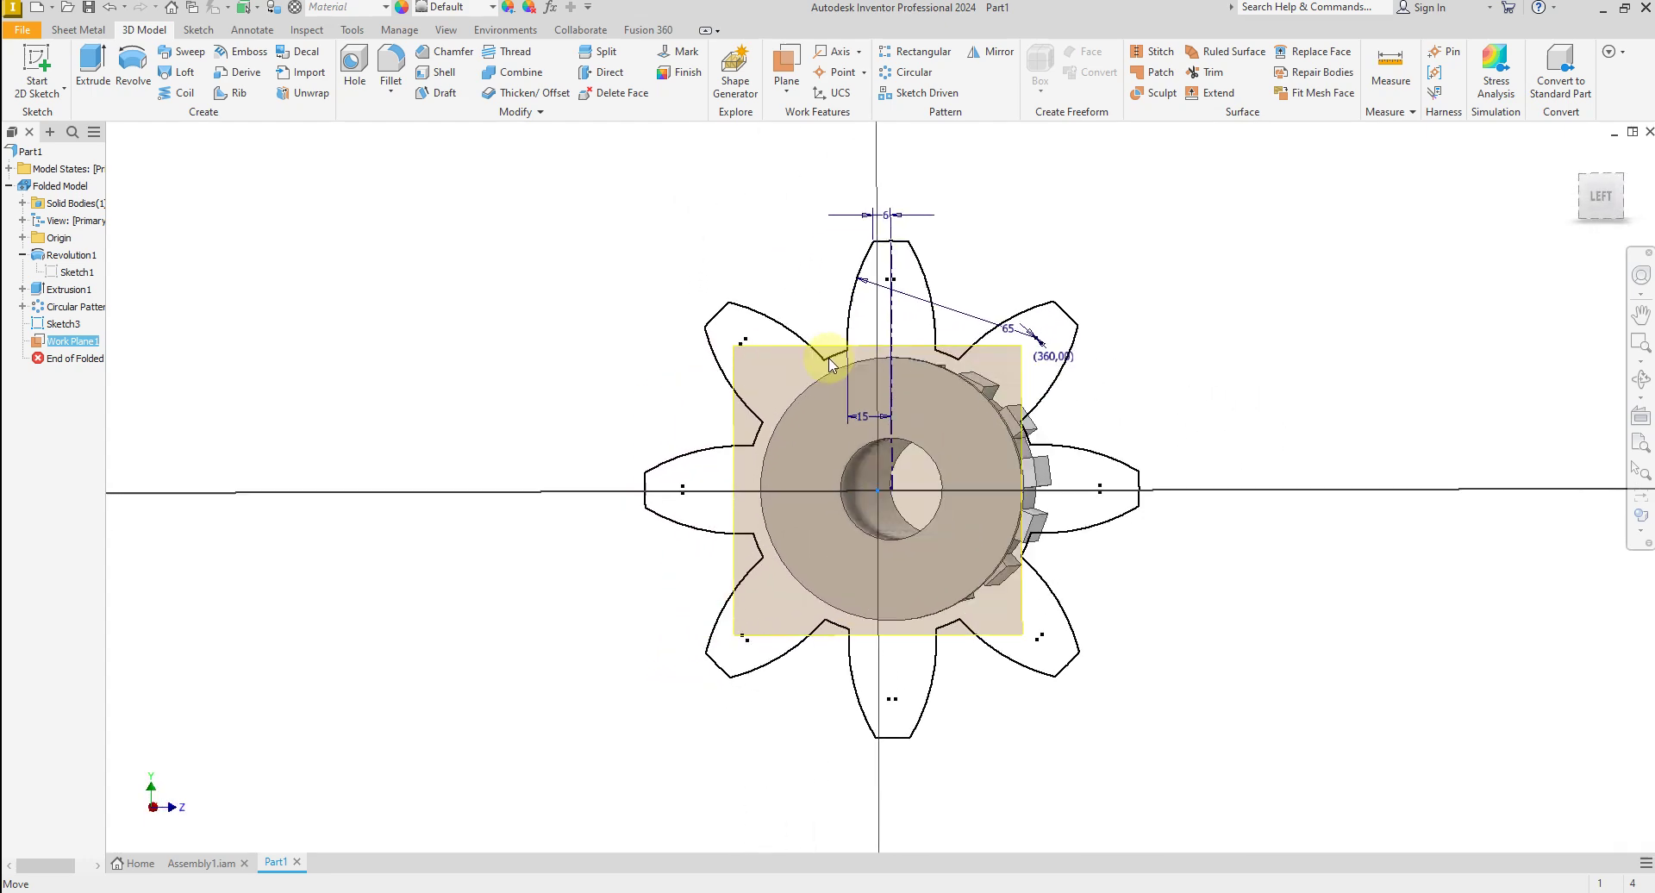
{"action": "right_click", "coordinate": [777, 347]}
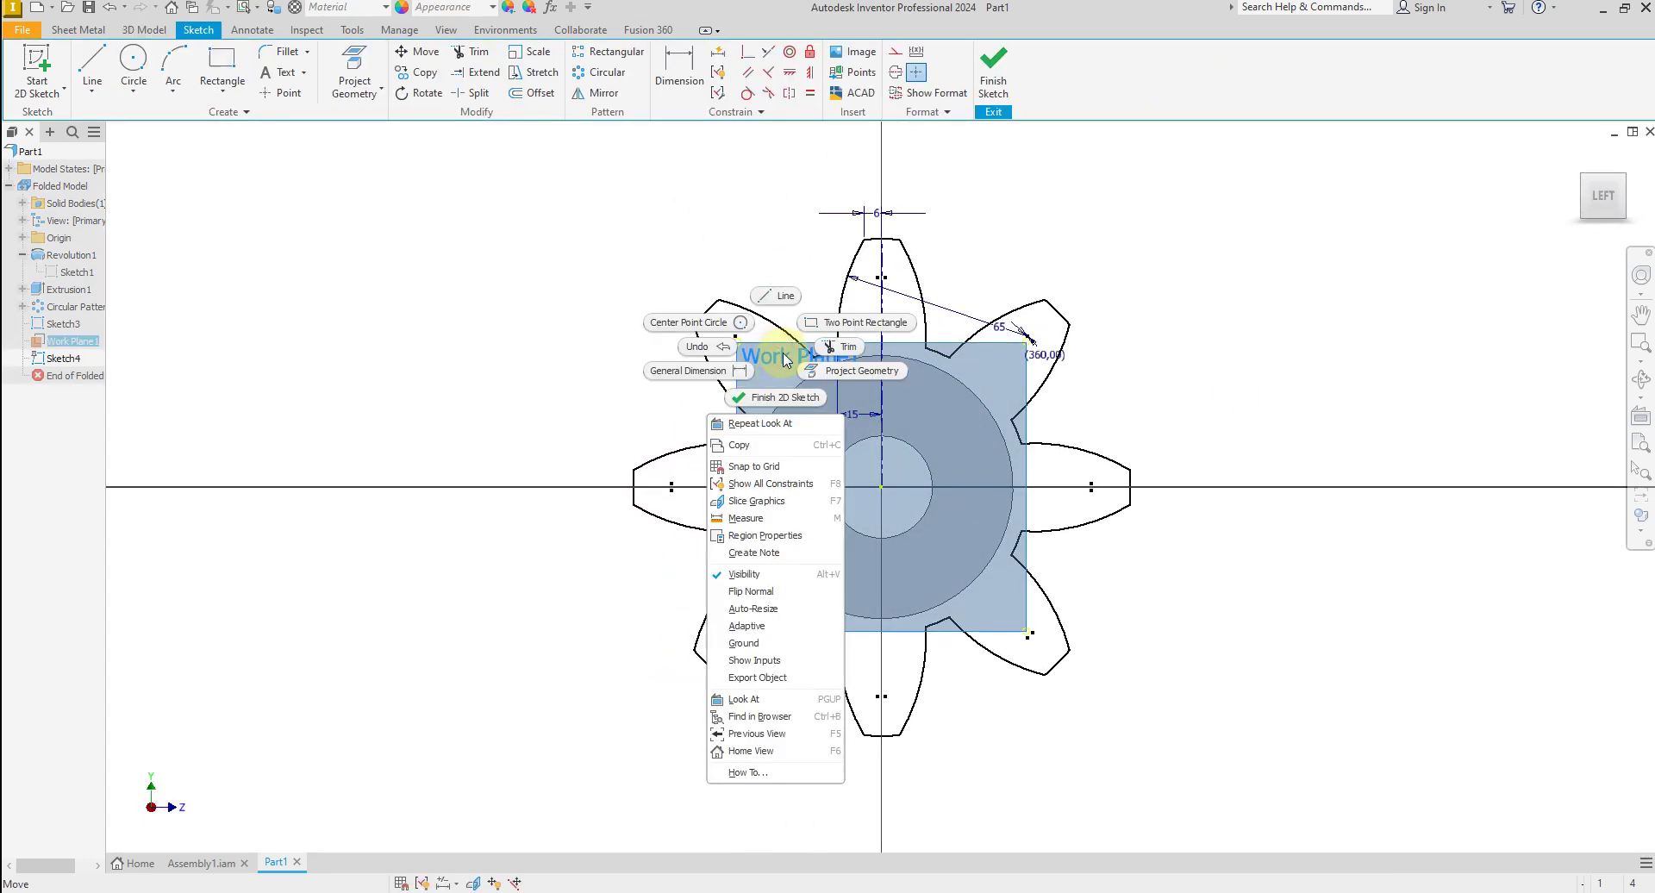
{"action": "left_click", "coordinate": [785, 477]}
{"action": "scroll", "coordinate": [1171, 395], "scroll_direction": "up", "scroll_amount": 3}
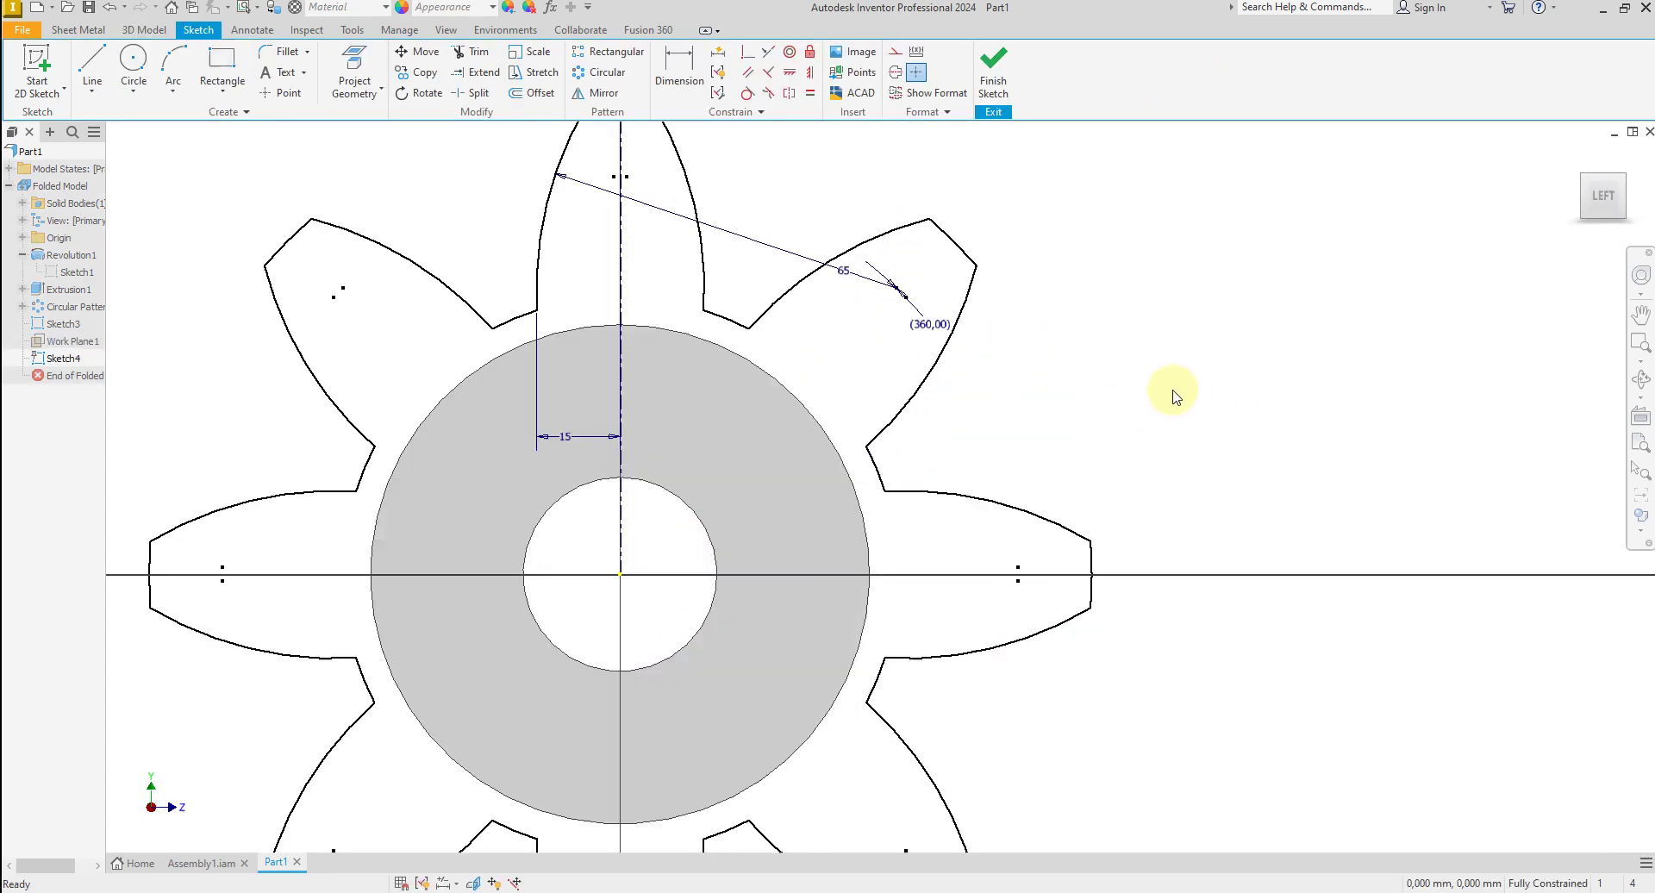
{"action": "scroll", "coordinate": [1155, 373], "scroll_direction": "down", "scroll_amount": 2}
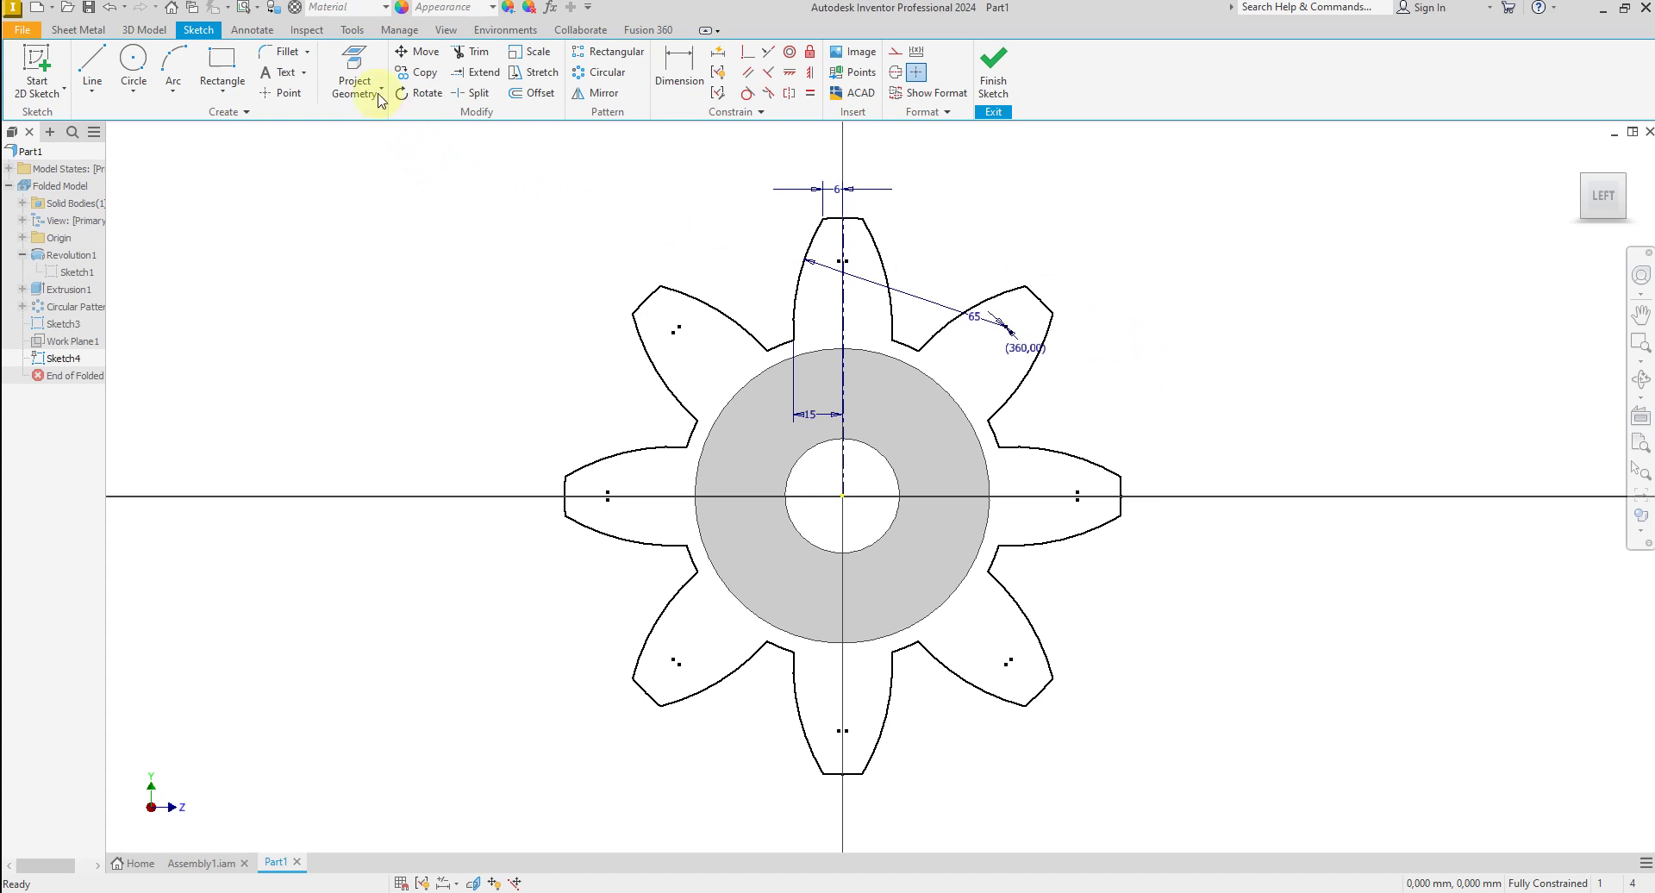
Project every flank arc, tip arc and root arc of the eight-tooth gear outline into the new sketch.
{"action": "left_click", "coordinate": [354, 65]}
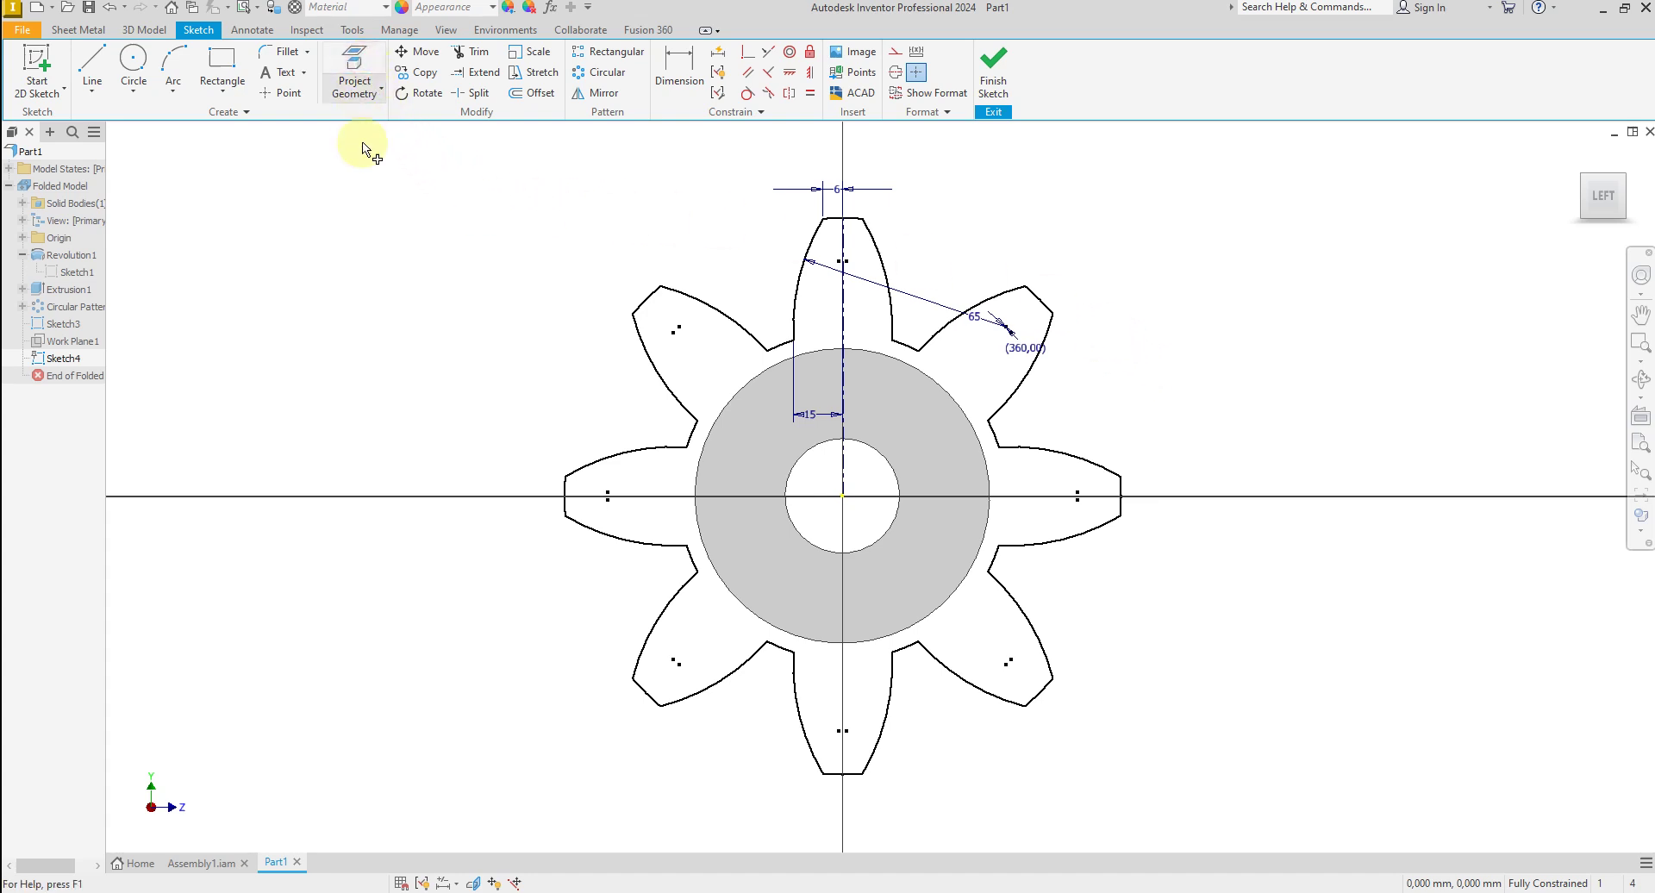
{"action": "left_click", "coordinate": [698, 297]}
{"action": "left_click", "coordinate": [798, 287]}
{"action": "left_click", "coordinate": [836, 219]}
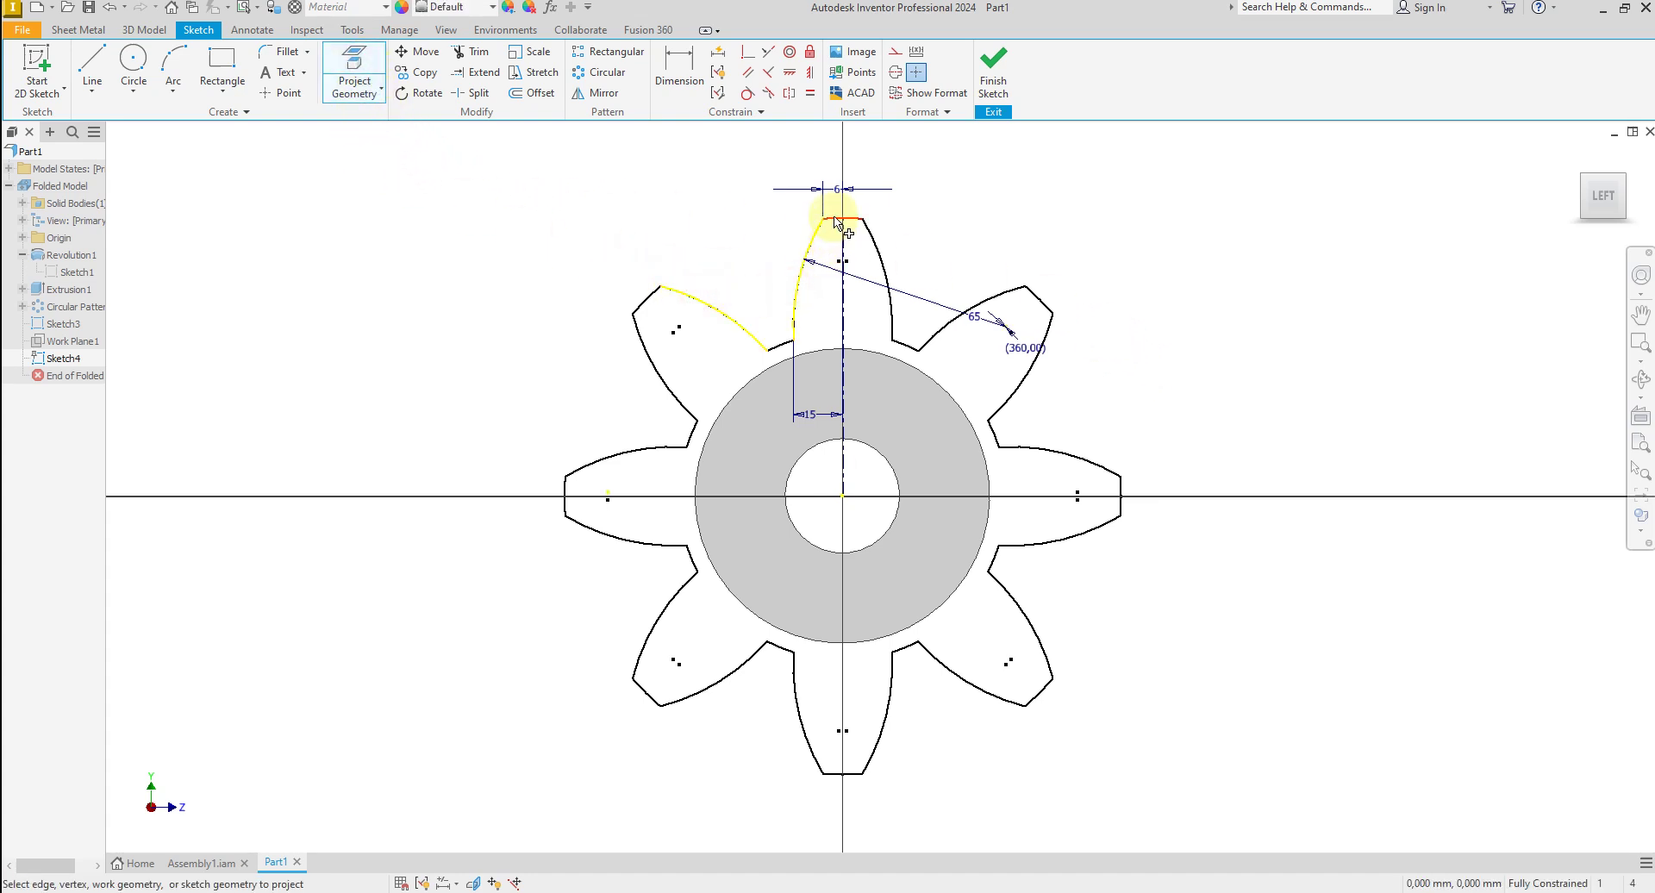
{"action": "left_click", "coordinate": [875, 246]}
{"action": "left_click", "coordinate": [902, 349]}
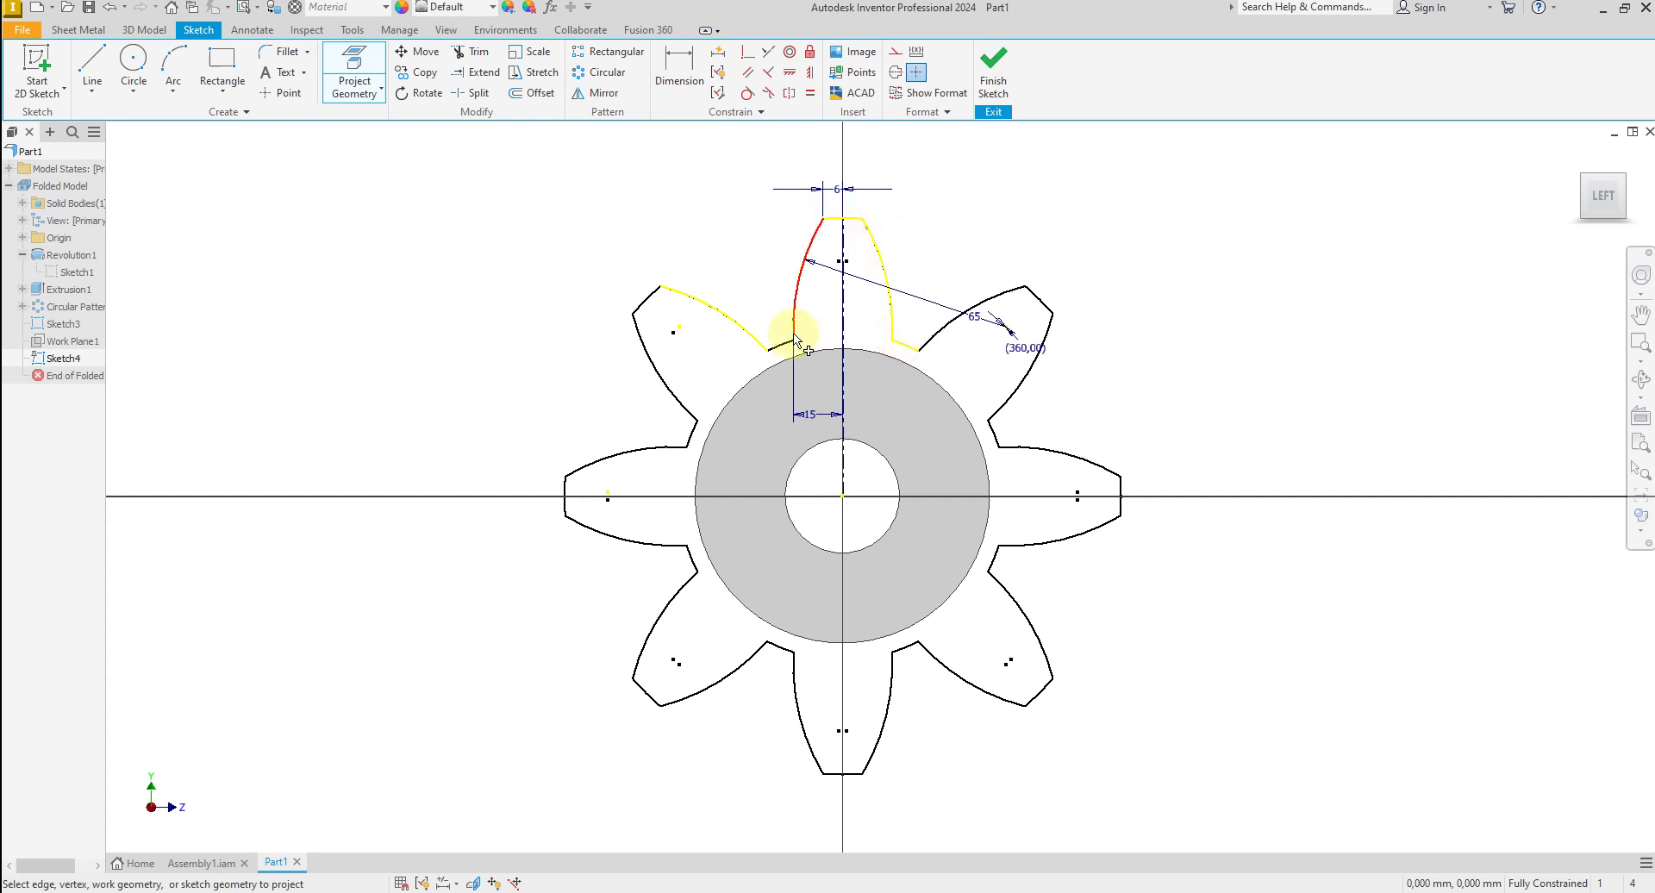
{"action": "left_click", "coordinate": [784, 350]}
{"action": "left_click", "coordinate": [966, 323]}
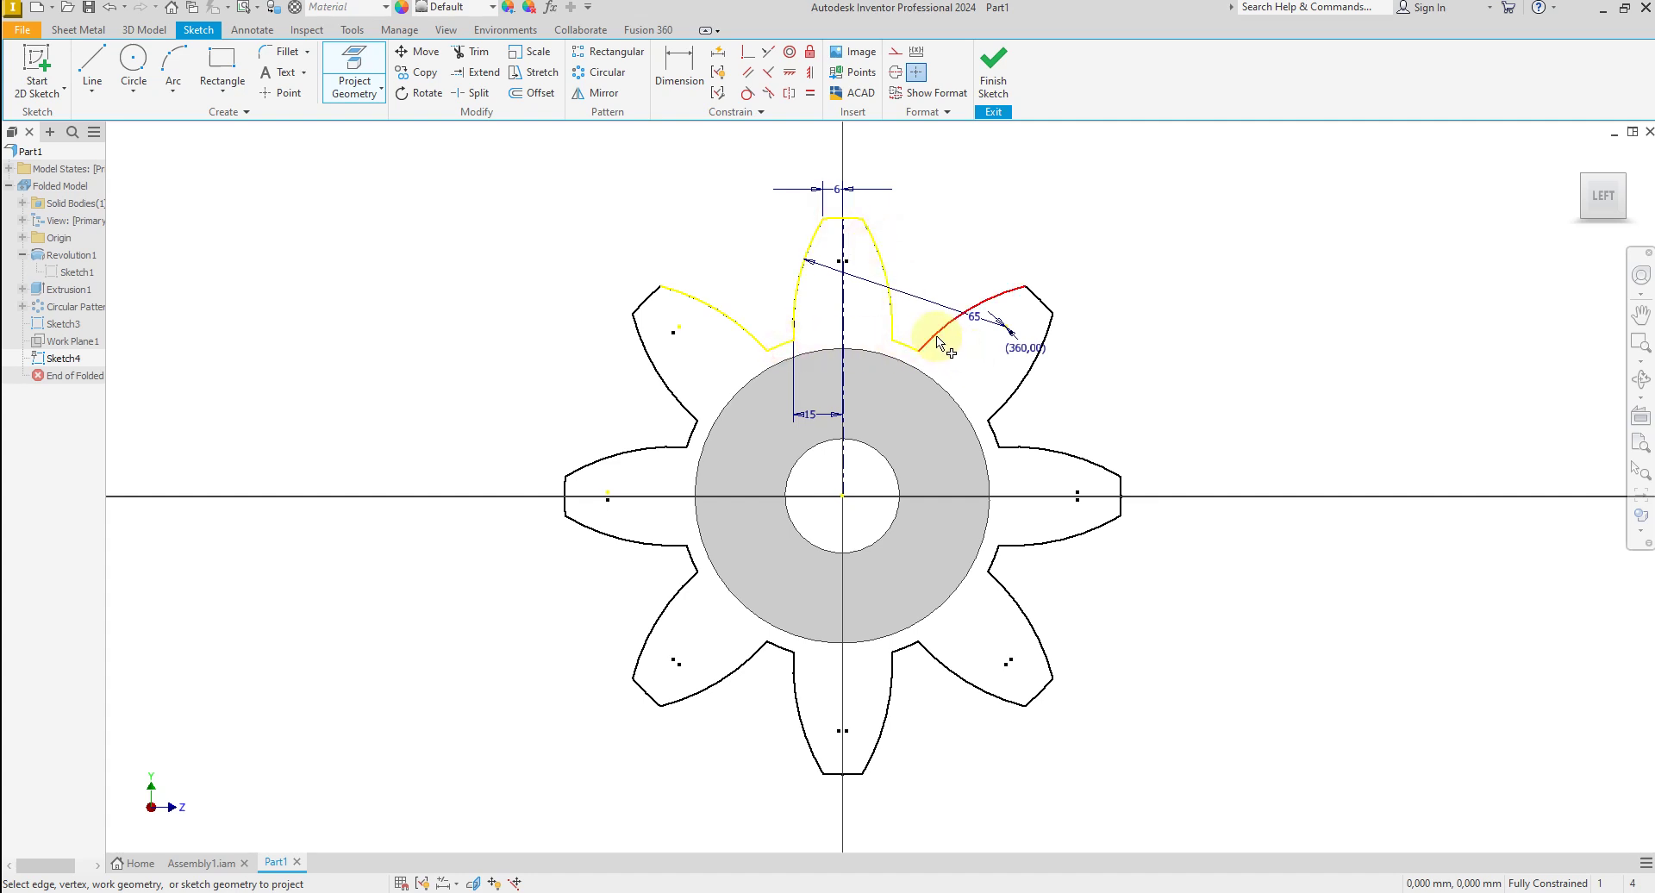
{"action": "left_click", "coordinate": [1037, 307]}
{"action": "left_click", "coordinate": [1042, 358]}
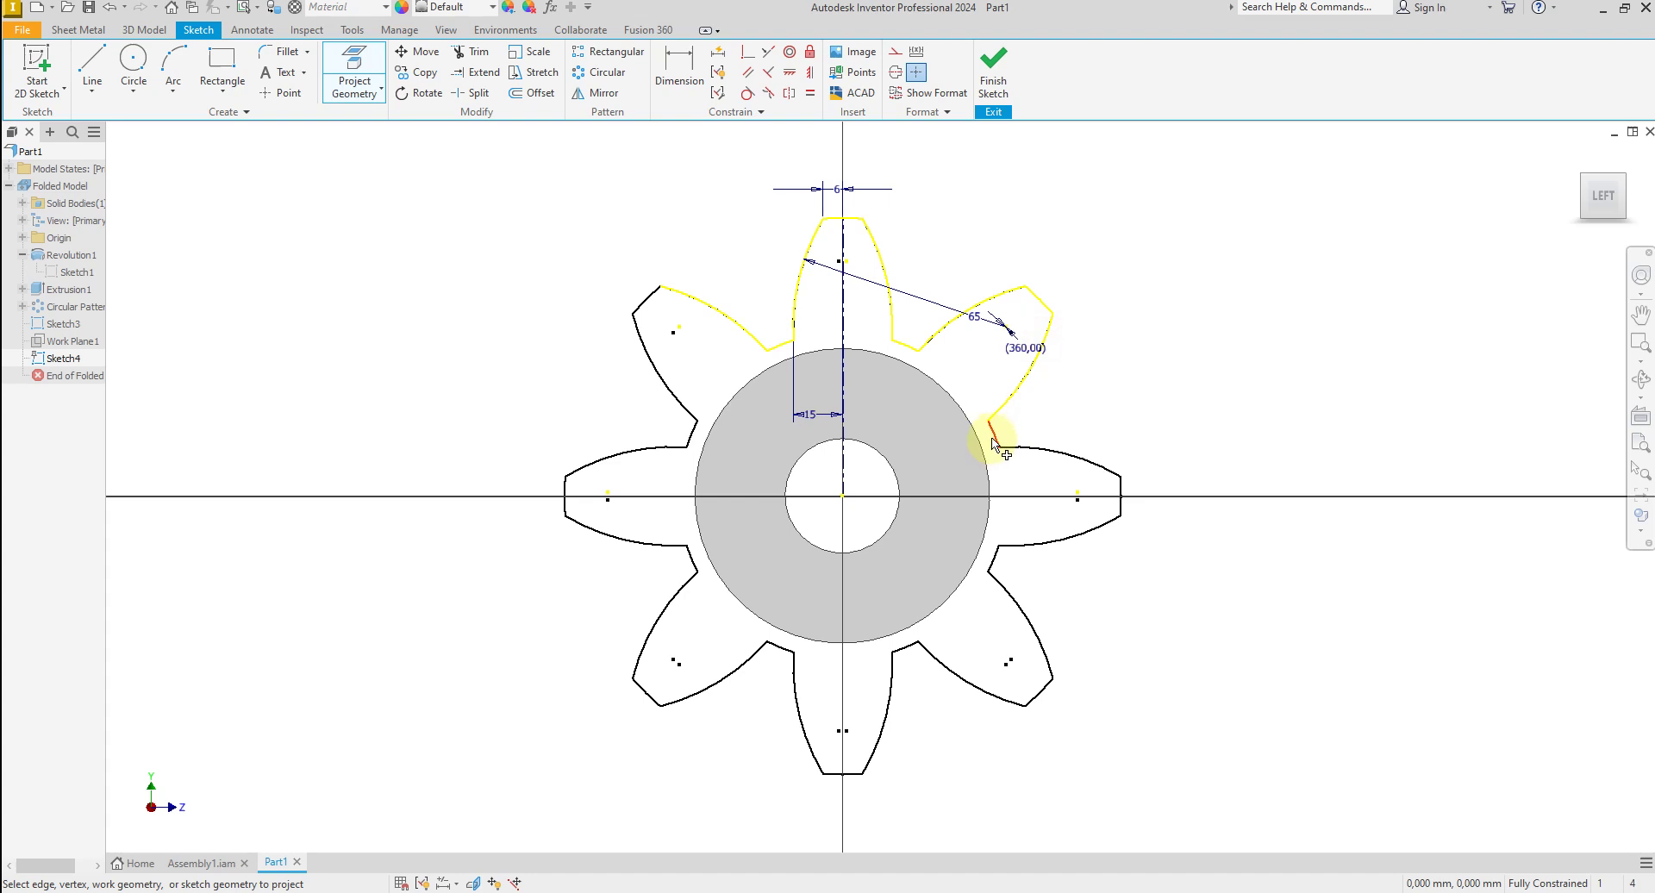
{"action": "left_click", "coordinate": [1037, 464]}
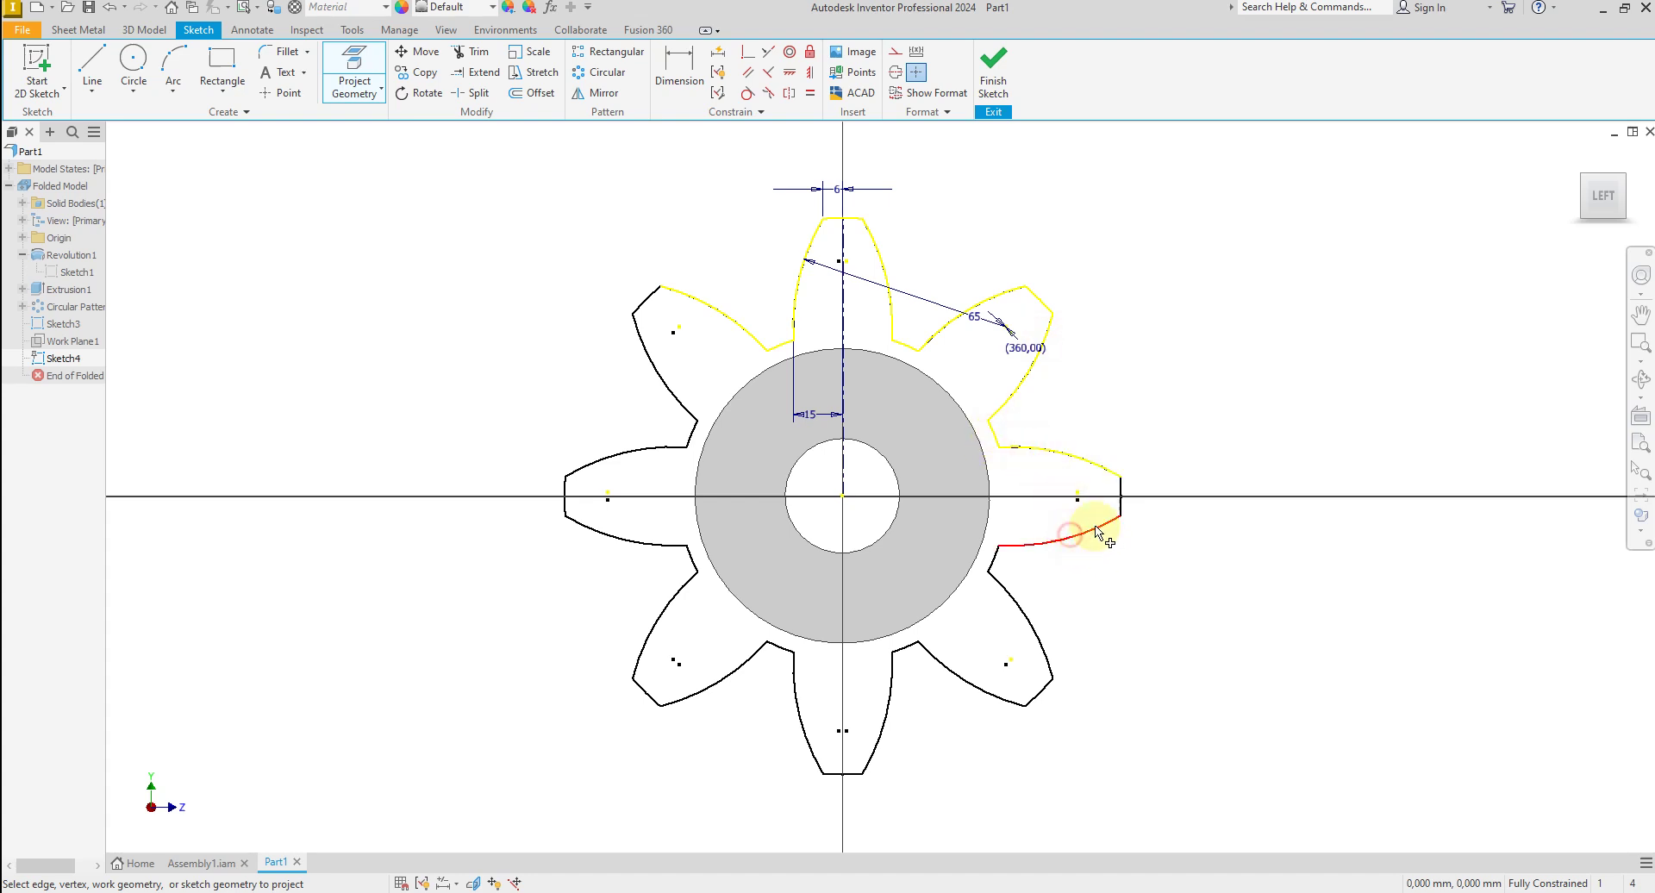
{"action": "left_click", "coordinate": [1120, 508]}
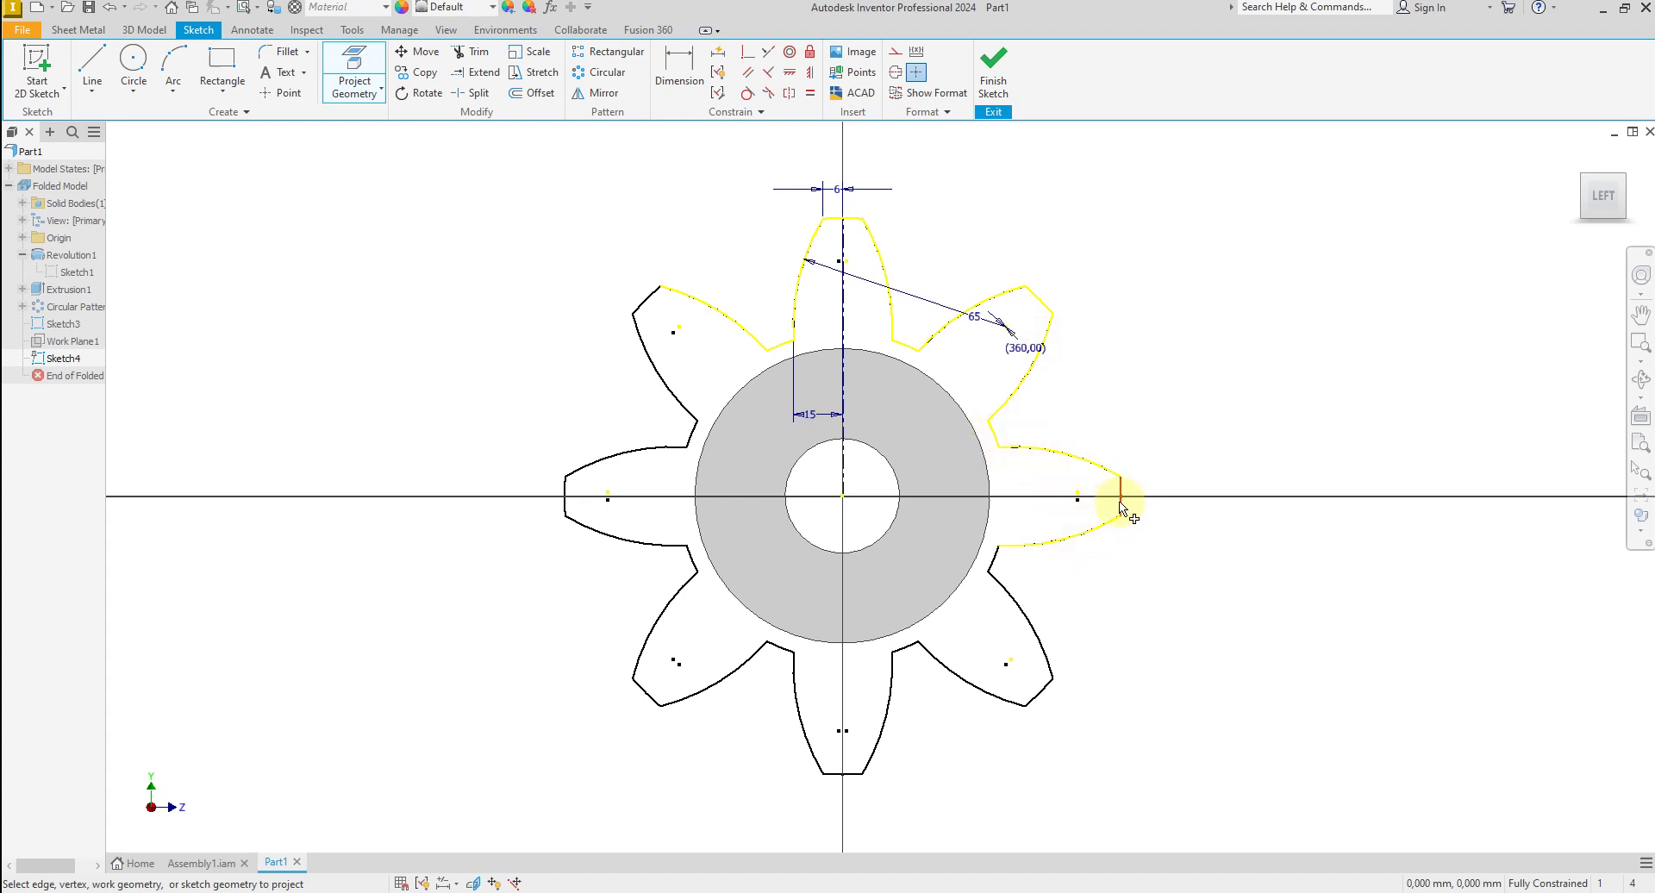
{"action": "left_click", "coordinate": [1004, 589]}
{"action": "left_click", "coordinate": [1035, 695]}
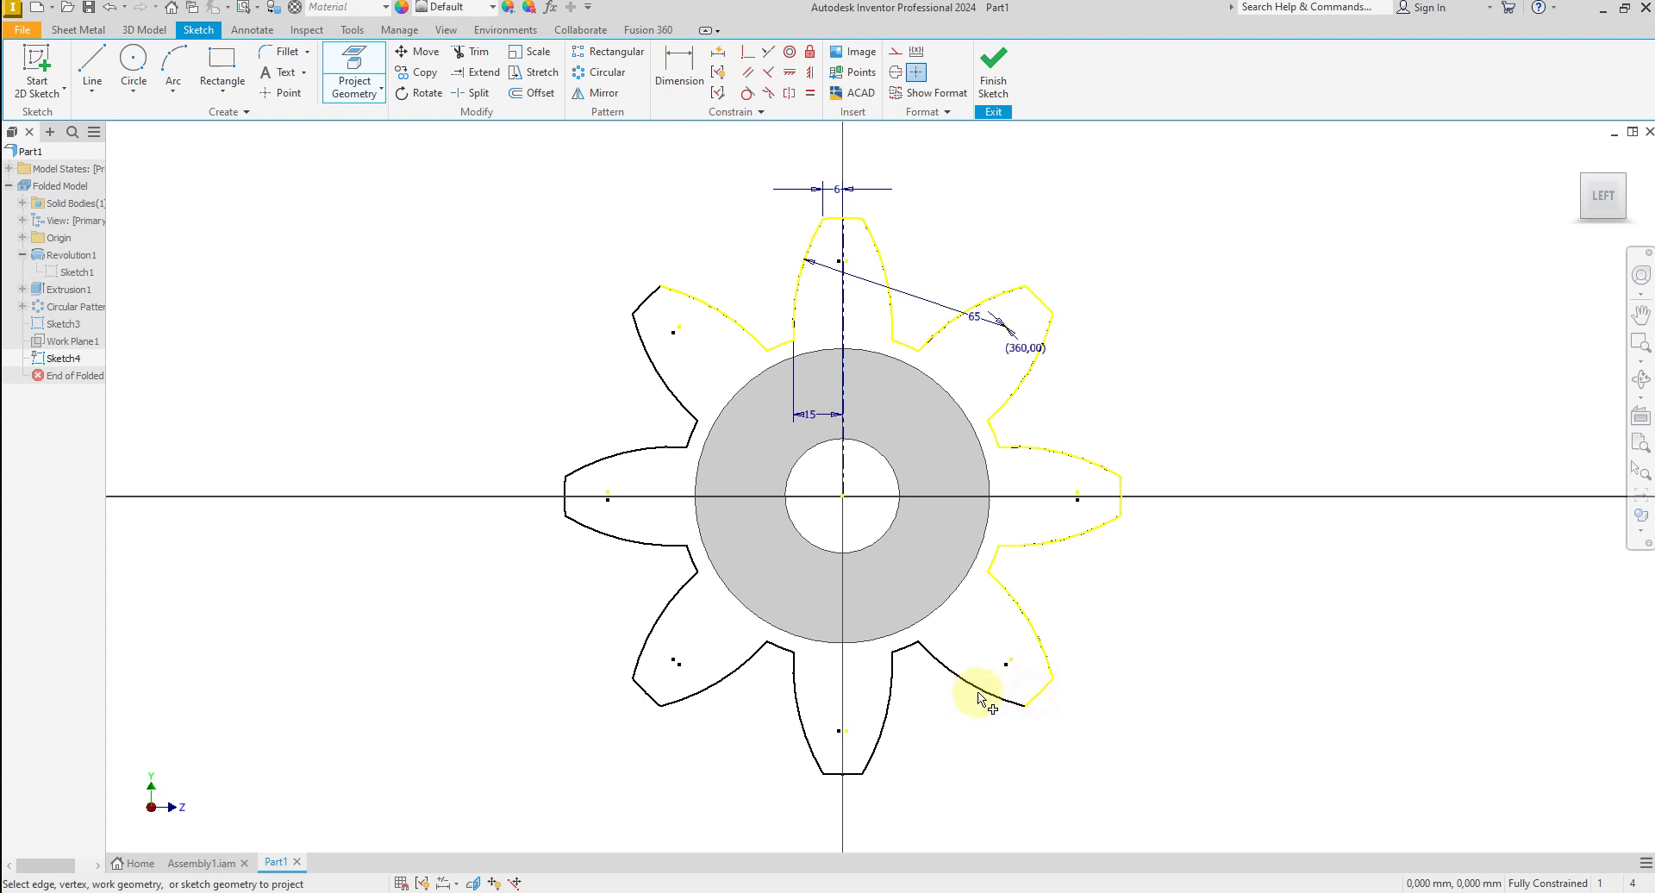
{"action": "left_click", "coordinate": [982, 686]}
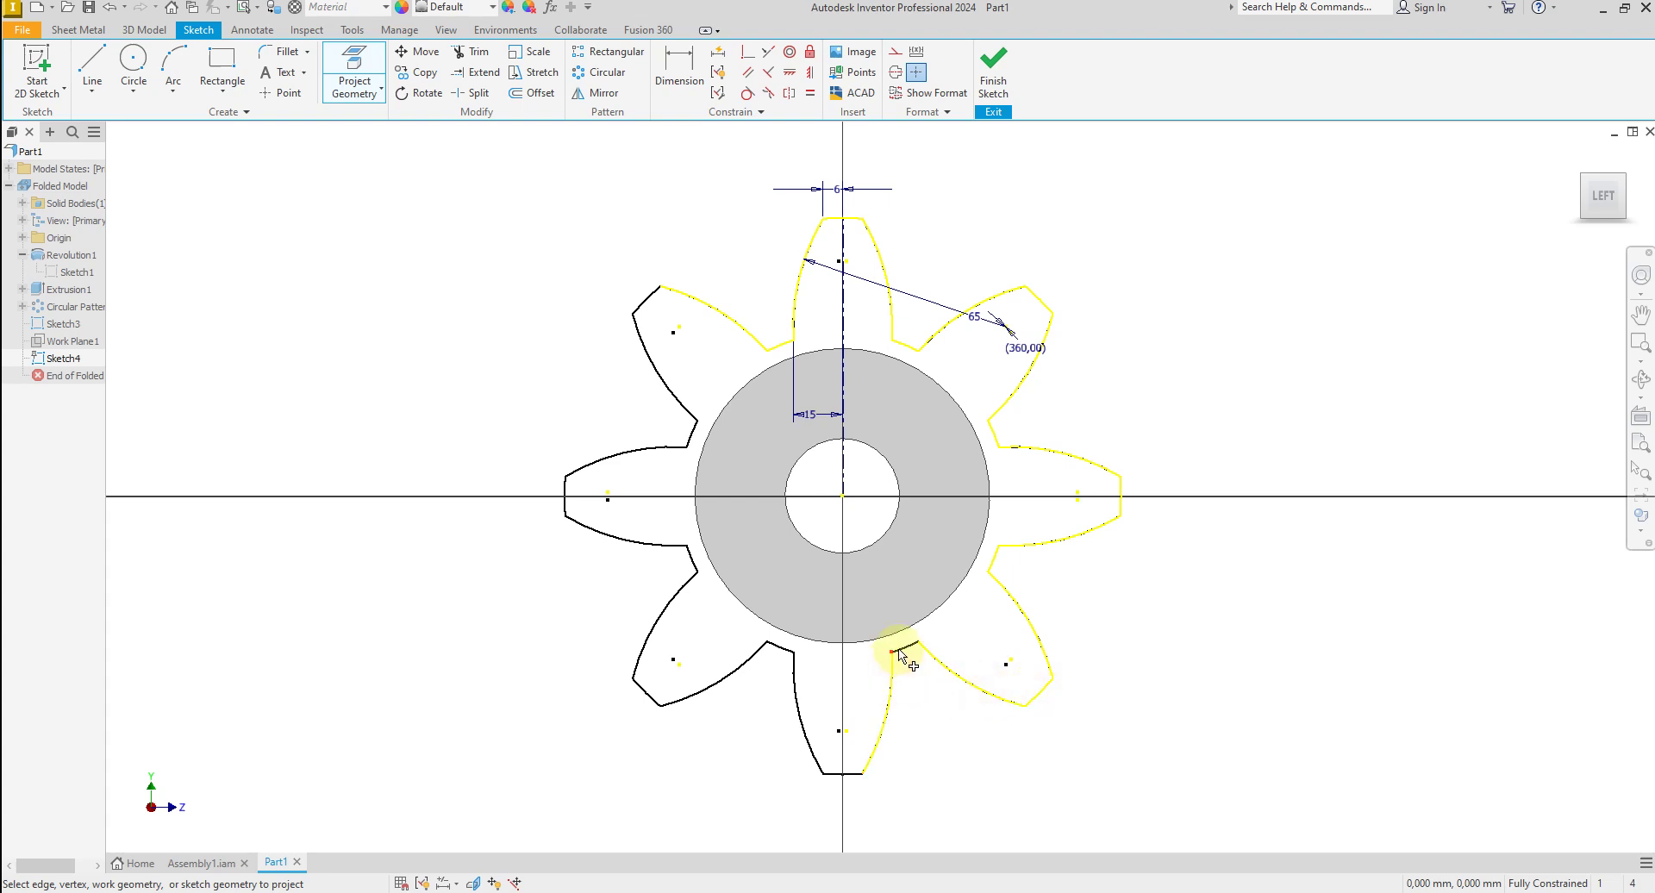
{"action": "left_click", "coordinate": [897, 658]}
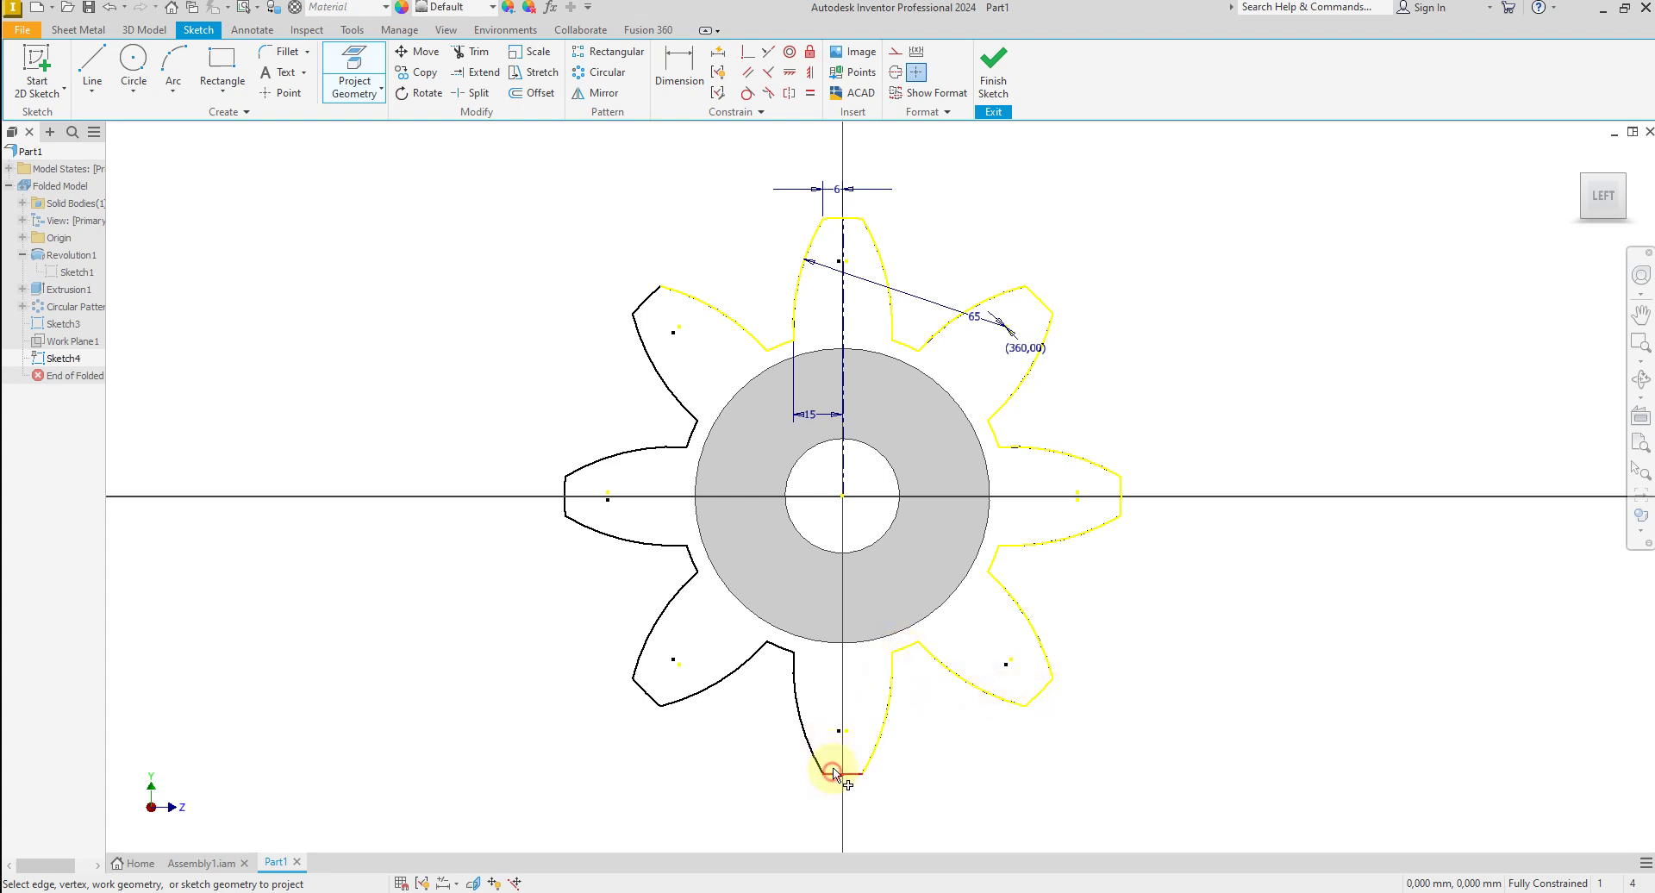
{"action": "left_click", "coordinate": [756, 661]}
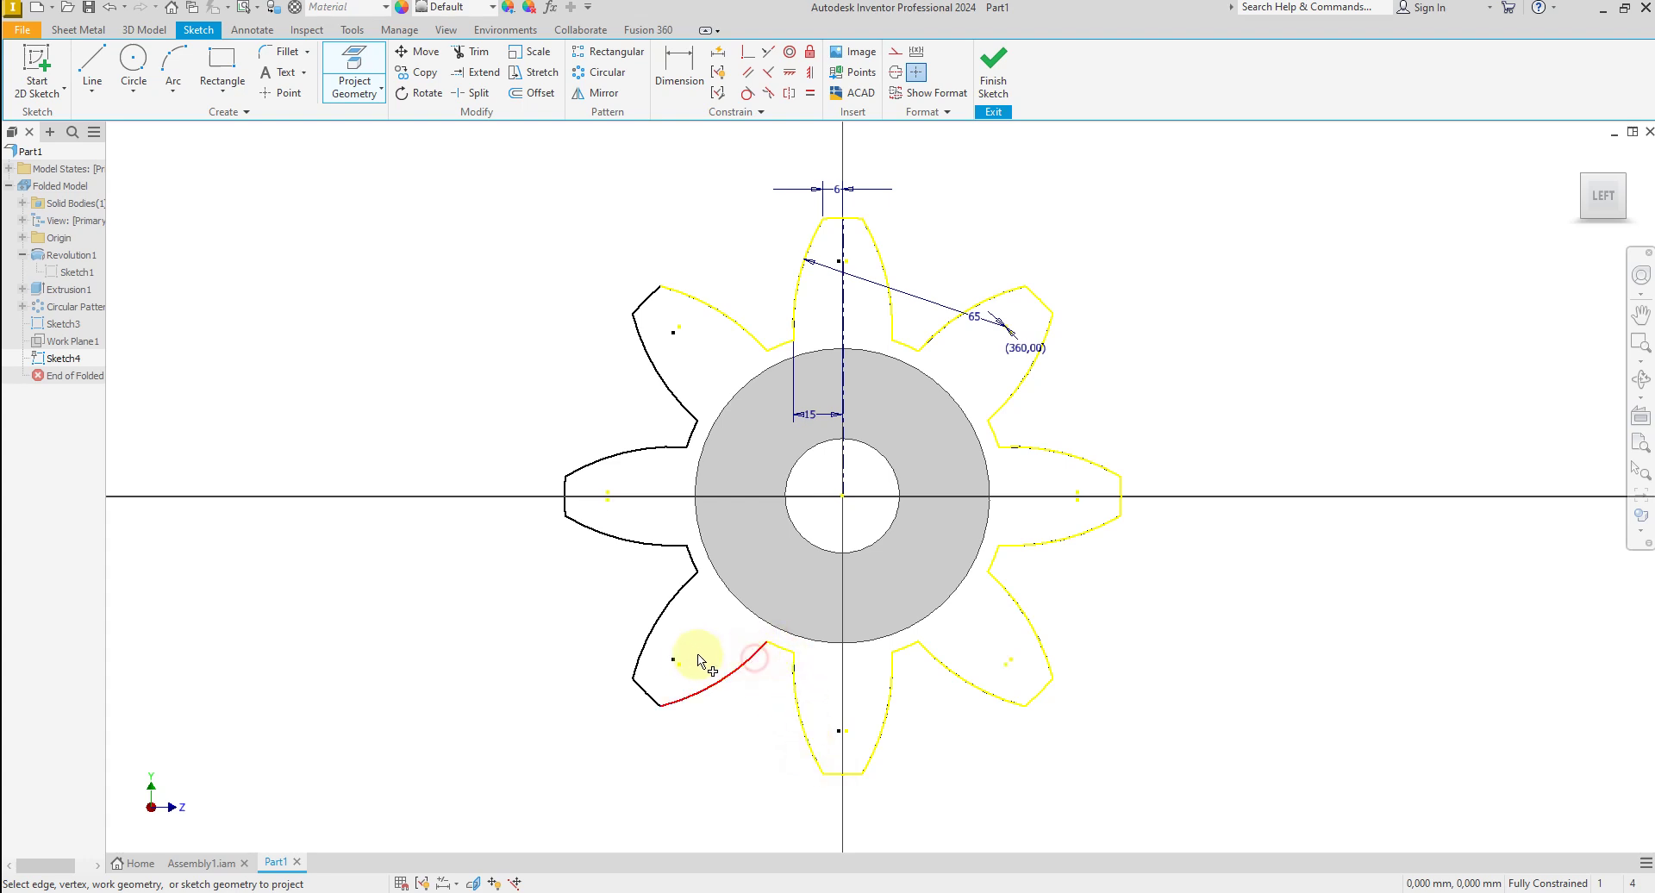
{"action": "left_click", "coordinate": [640, 666]}
{"action": "left_click", "coordinate": [660, 554]}
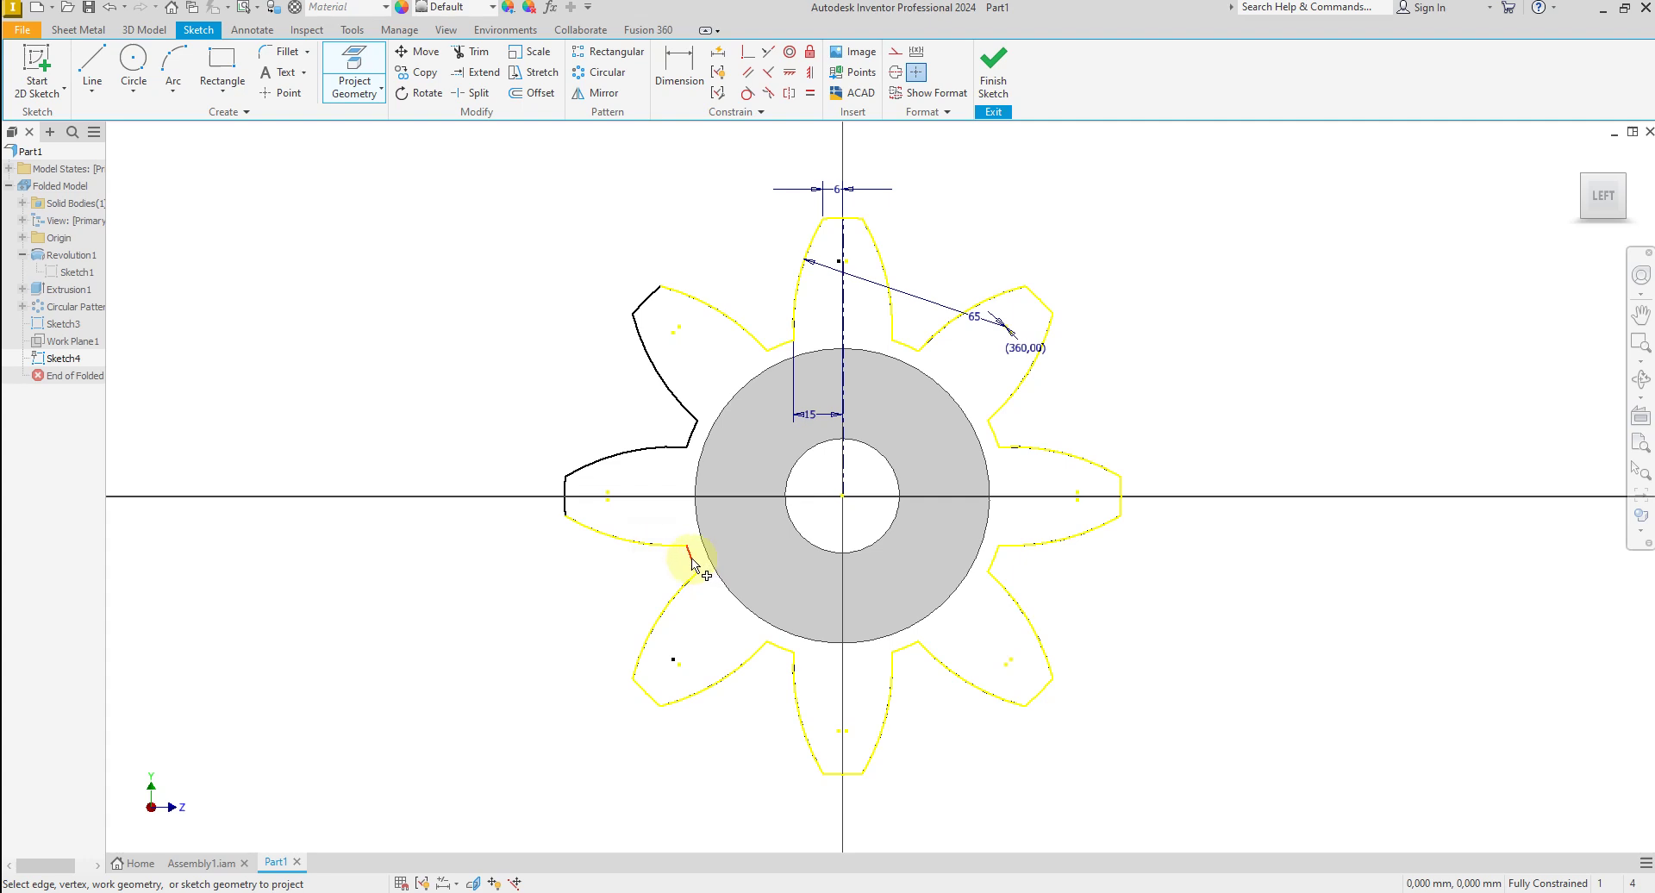
{"action": "left_click", "coordinate": [689, 552]}
{"action": "left_click", "coordinate": [562, 498]}
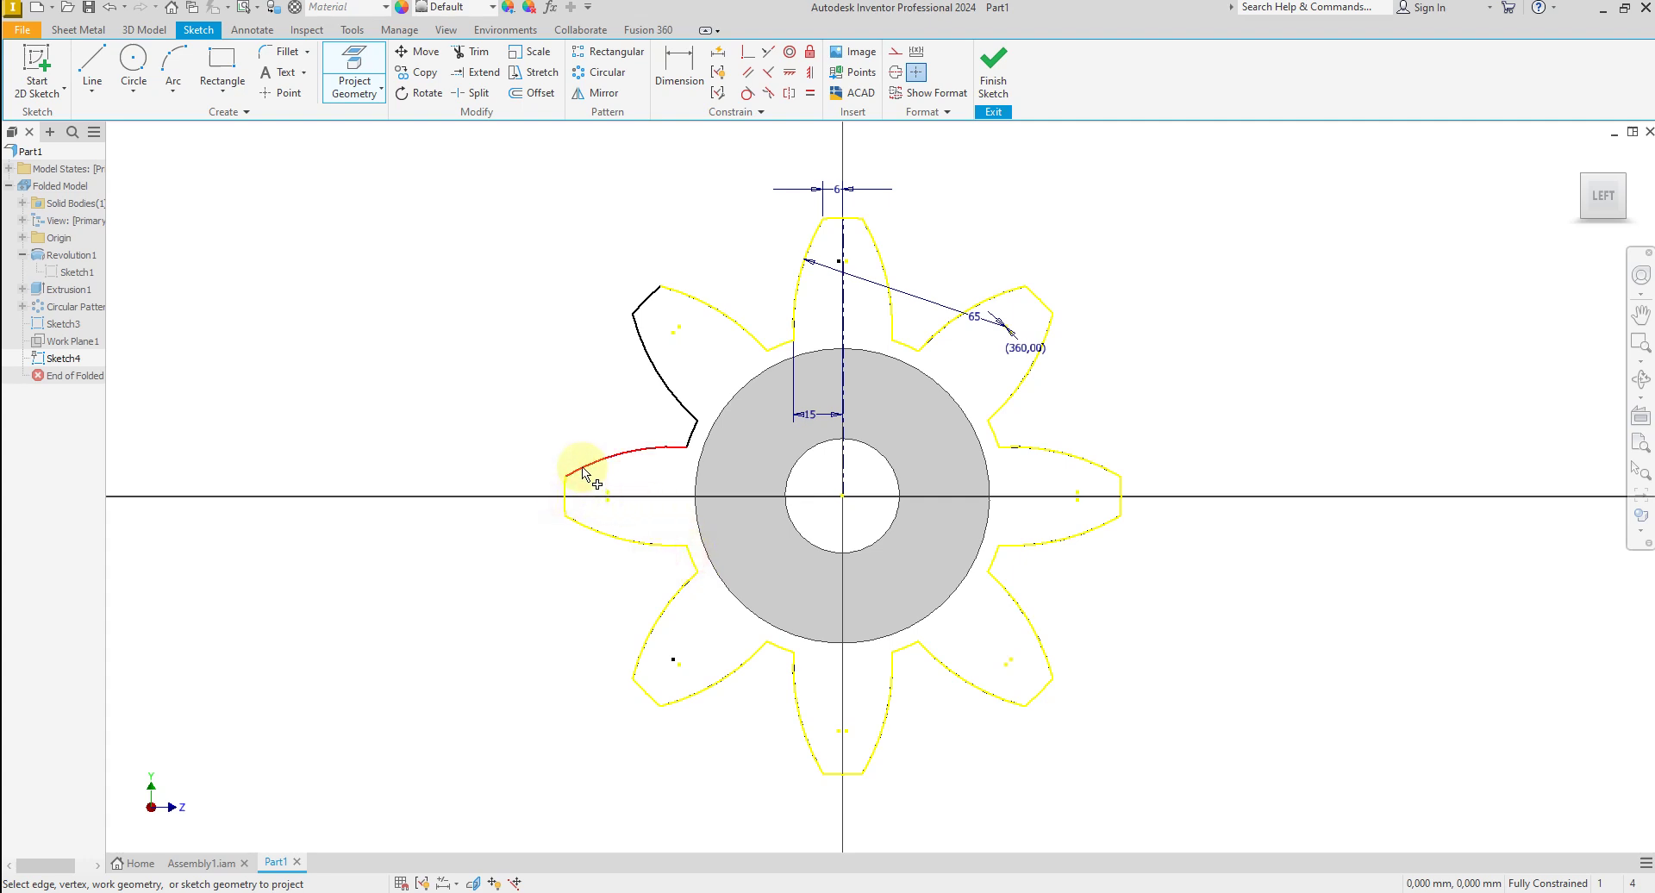
{"action": "left_click", "coordinate": [628, 466]}
{"action": "left_click", "coordinate": [691, 437]}
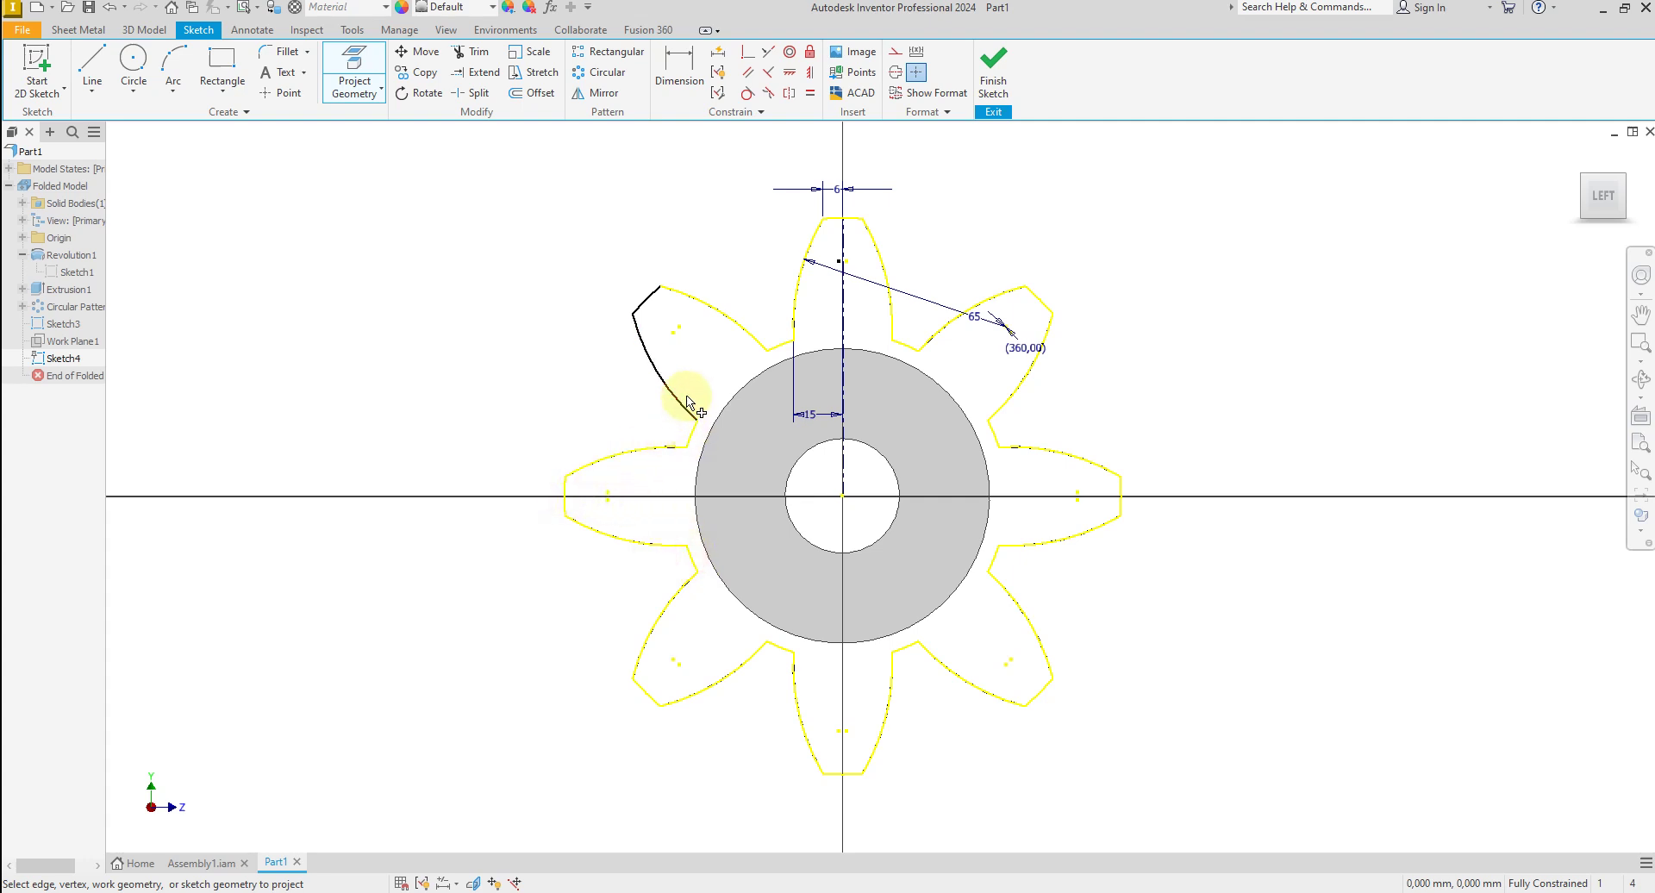
{"action": "left_click", "coordinate": [678, 398]}
{"action": "left_click", "coordinate": [647, 299]}
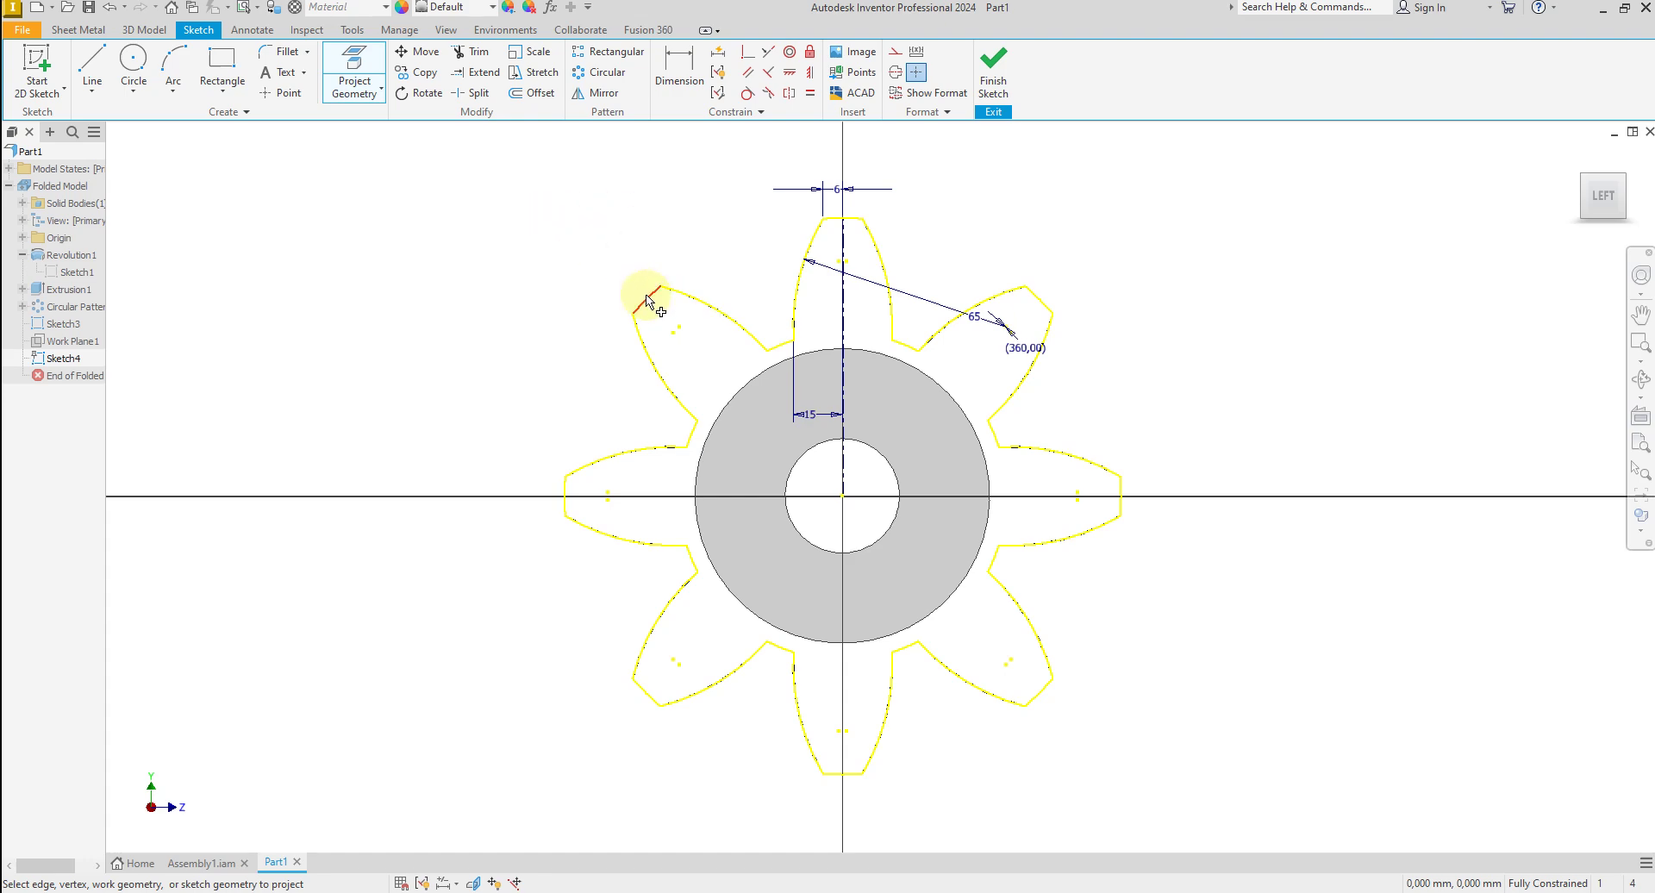
{"action": "right_click", "coordinate": [540, 251]}
{"action": "left_click", "coordinate": [610, 247]}
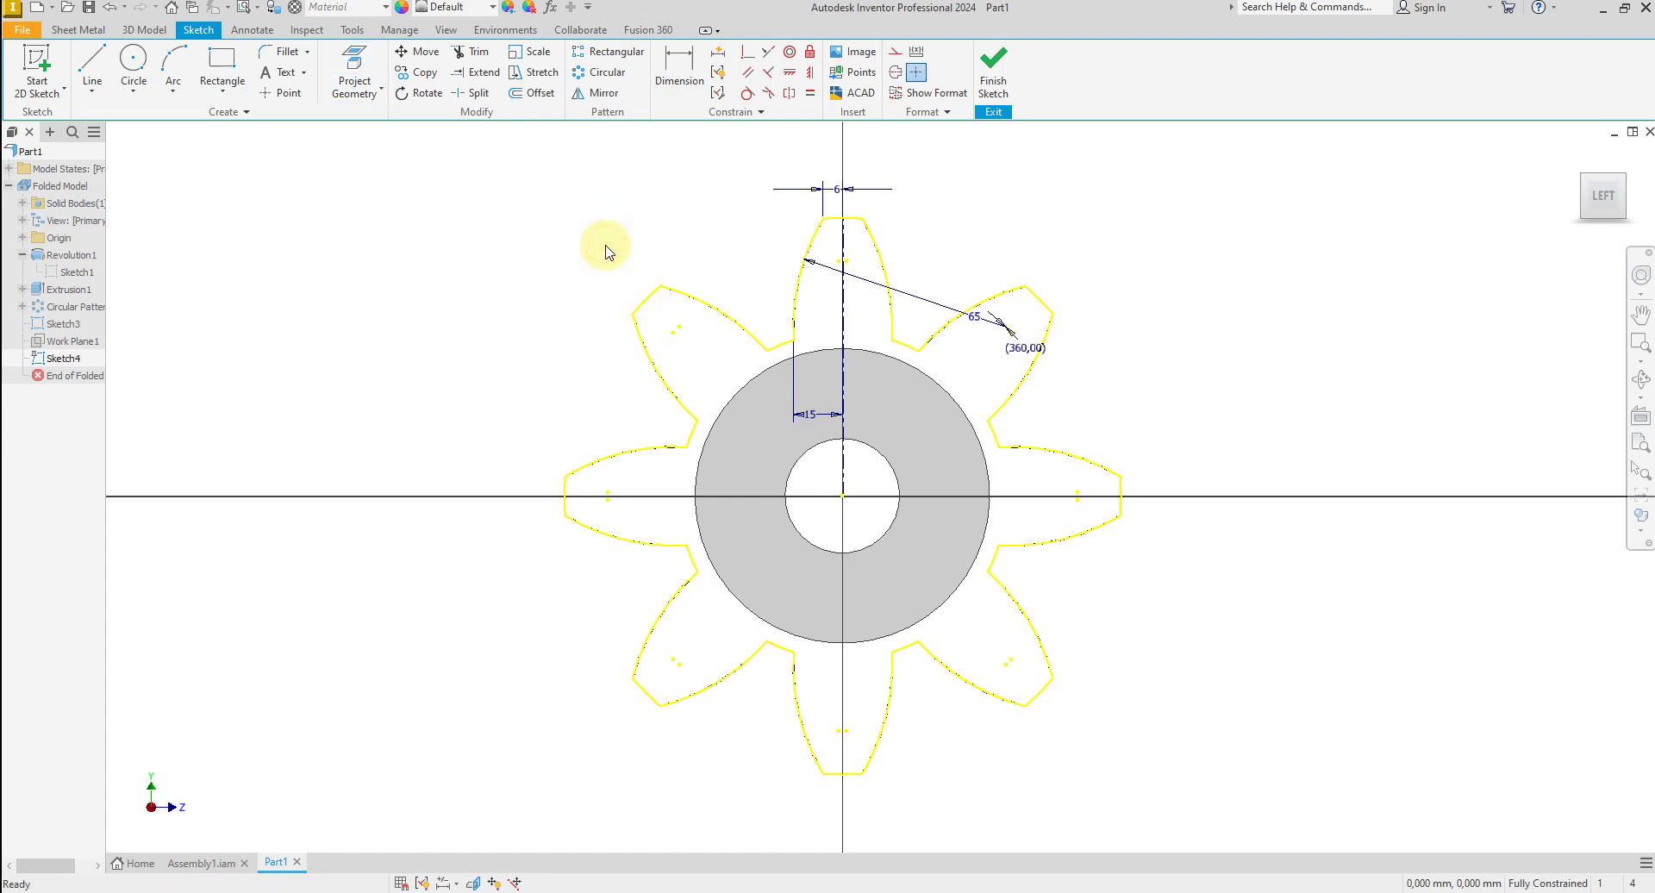
Select the whole projected gear outline and delete its projection constraints.
{"action": "scroll", "coordinate": [672, 309], "scroll_direction": "down", "scroll_amount": 2}
{"action": "scroll", "coordinate": [774, 310], "scroll_direction": "up", "scroll_amount": 3}
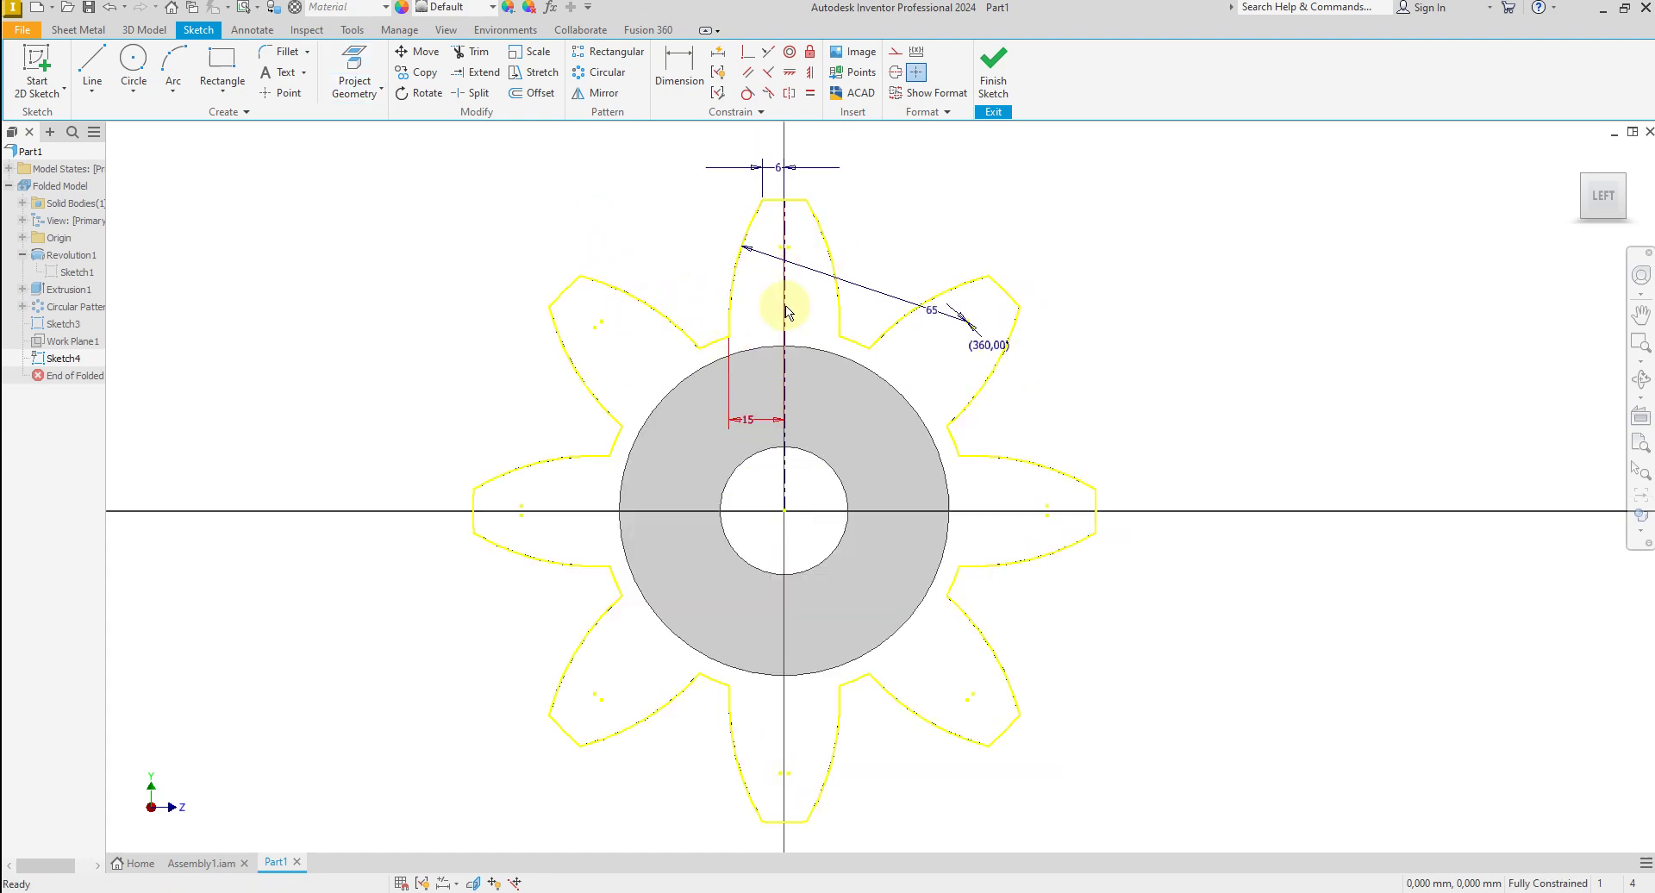
{"action": "scroll", "coordinate": [776, 308], "scroll_direction": "down", "scroll_amount": 2}
{"action": "mouse_move", "coordinate": [843, 203]}
{"action": "left_mouse_down"}
{"action": "mouse_move", "coordinate": [923, 352]}
{"action": "mouse_move", "coordinate": [1035, 687]}
{"action": "left_mouse_up"}
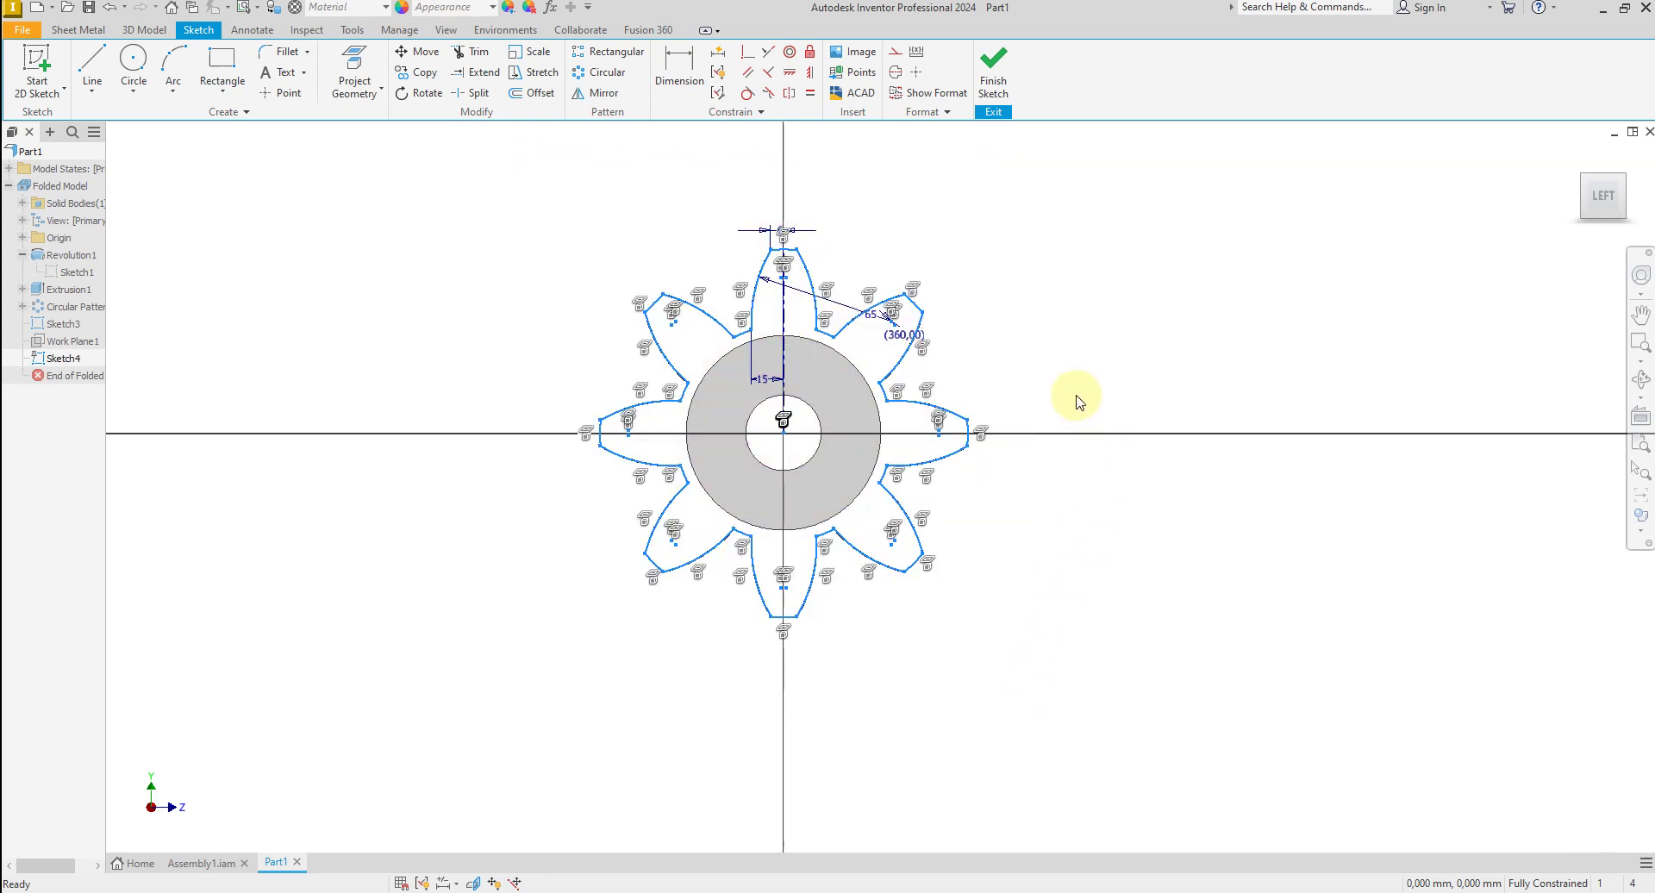
{"action": "right_click", "coordinate": [1051, 373]}
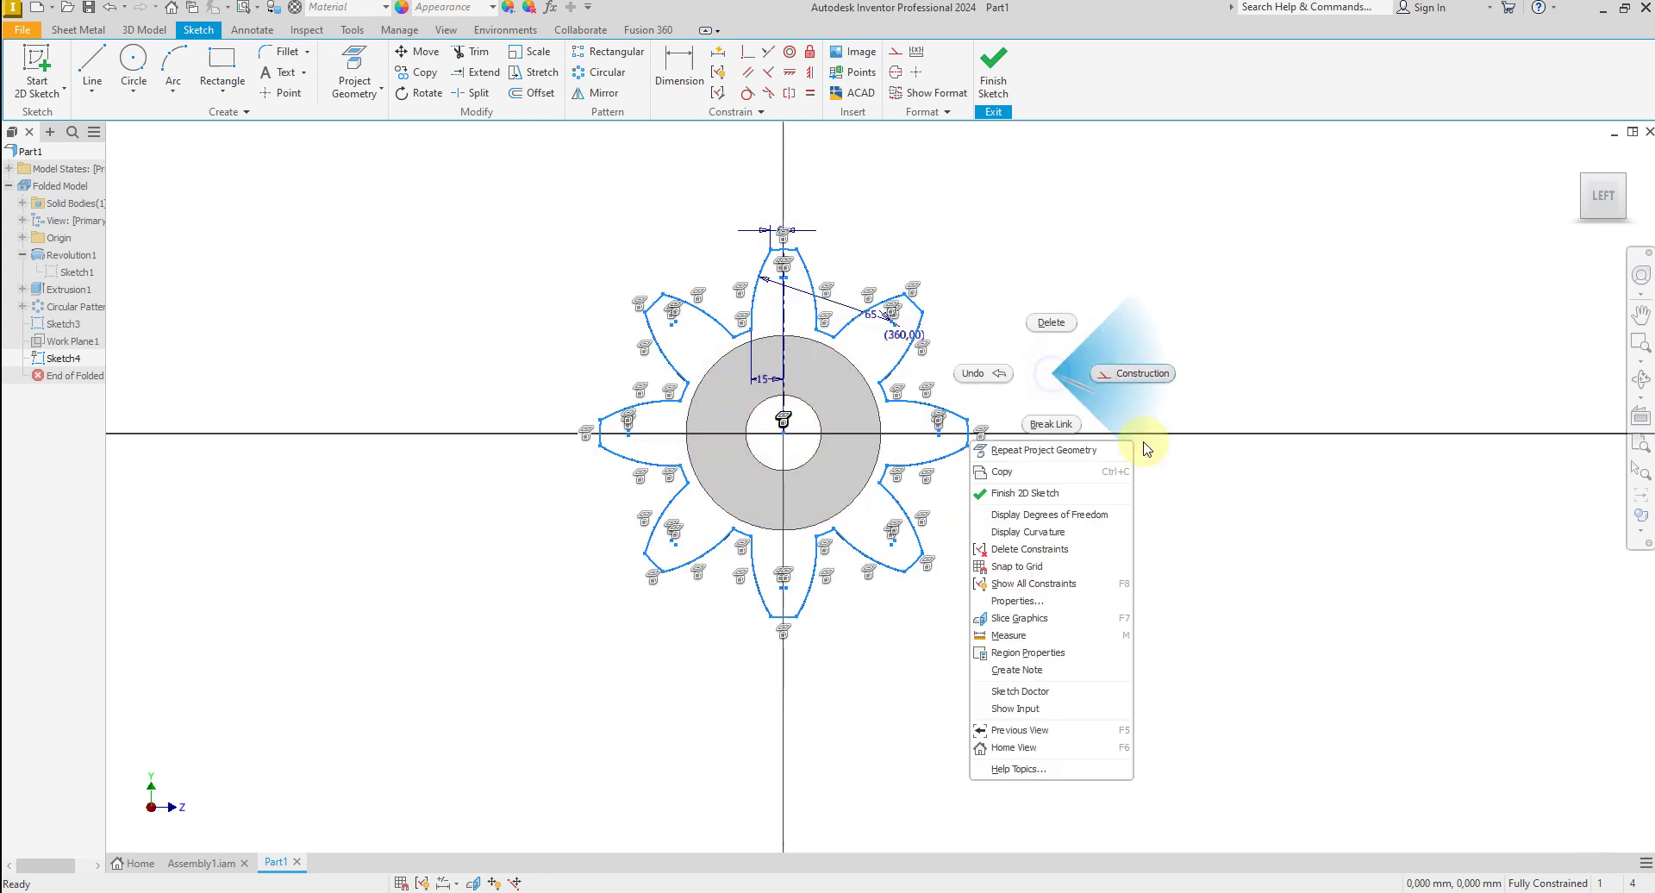
{"action": "left_click", "coordinate": [1027, 549]}
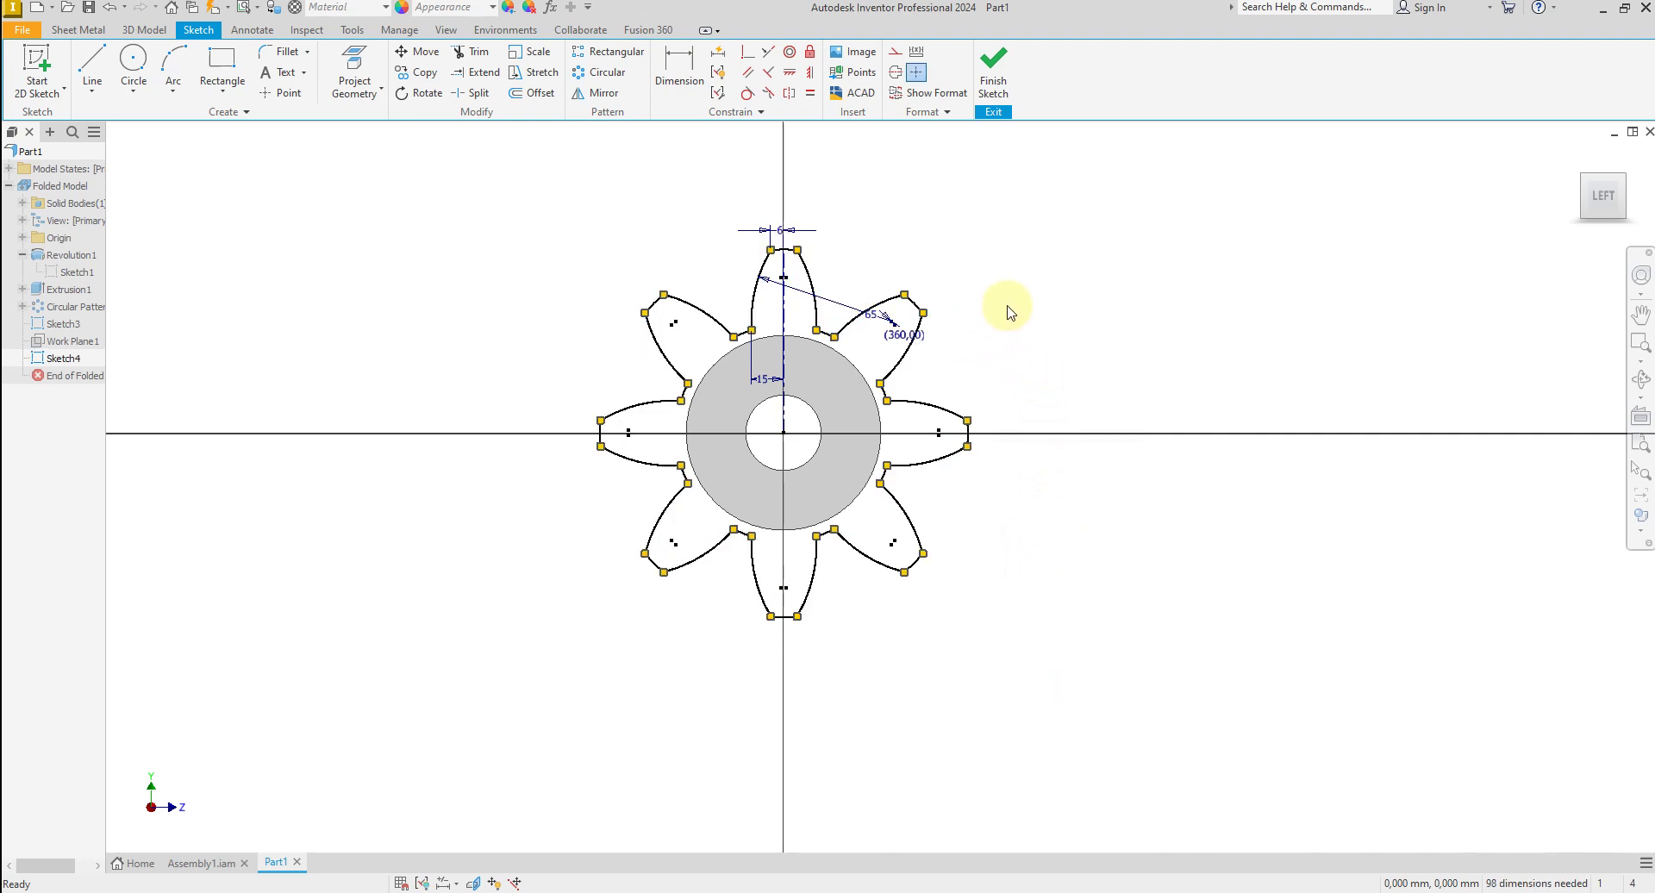
Rotate the whole projected gear outline by 15 degrees about the shaft's center point.
{"action": "scroll", "coordinate": [962, 304], "scroll_direction": "up", "scroll_amount": 2}
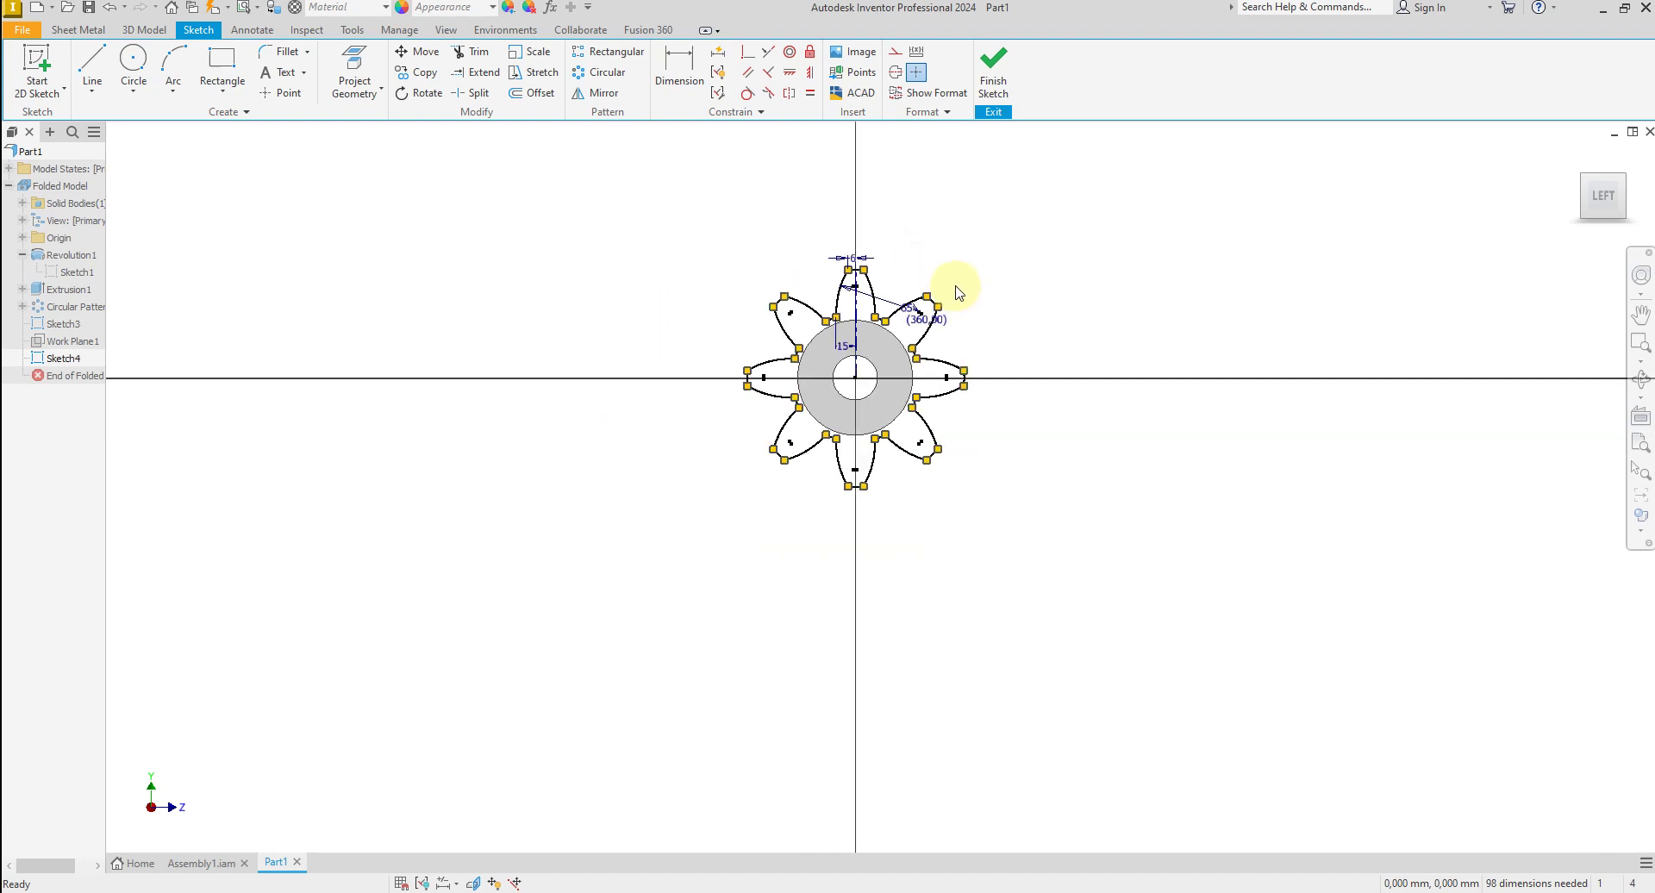
{"action": "scroll", "coordinate": [959, 293], "scroll_direction": "down", "scroll_amount": 2}
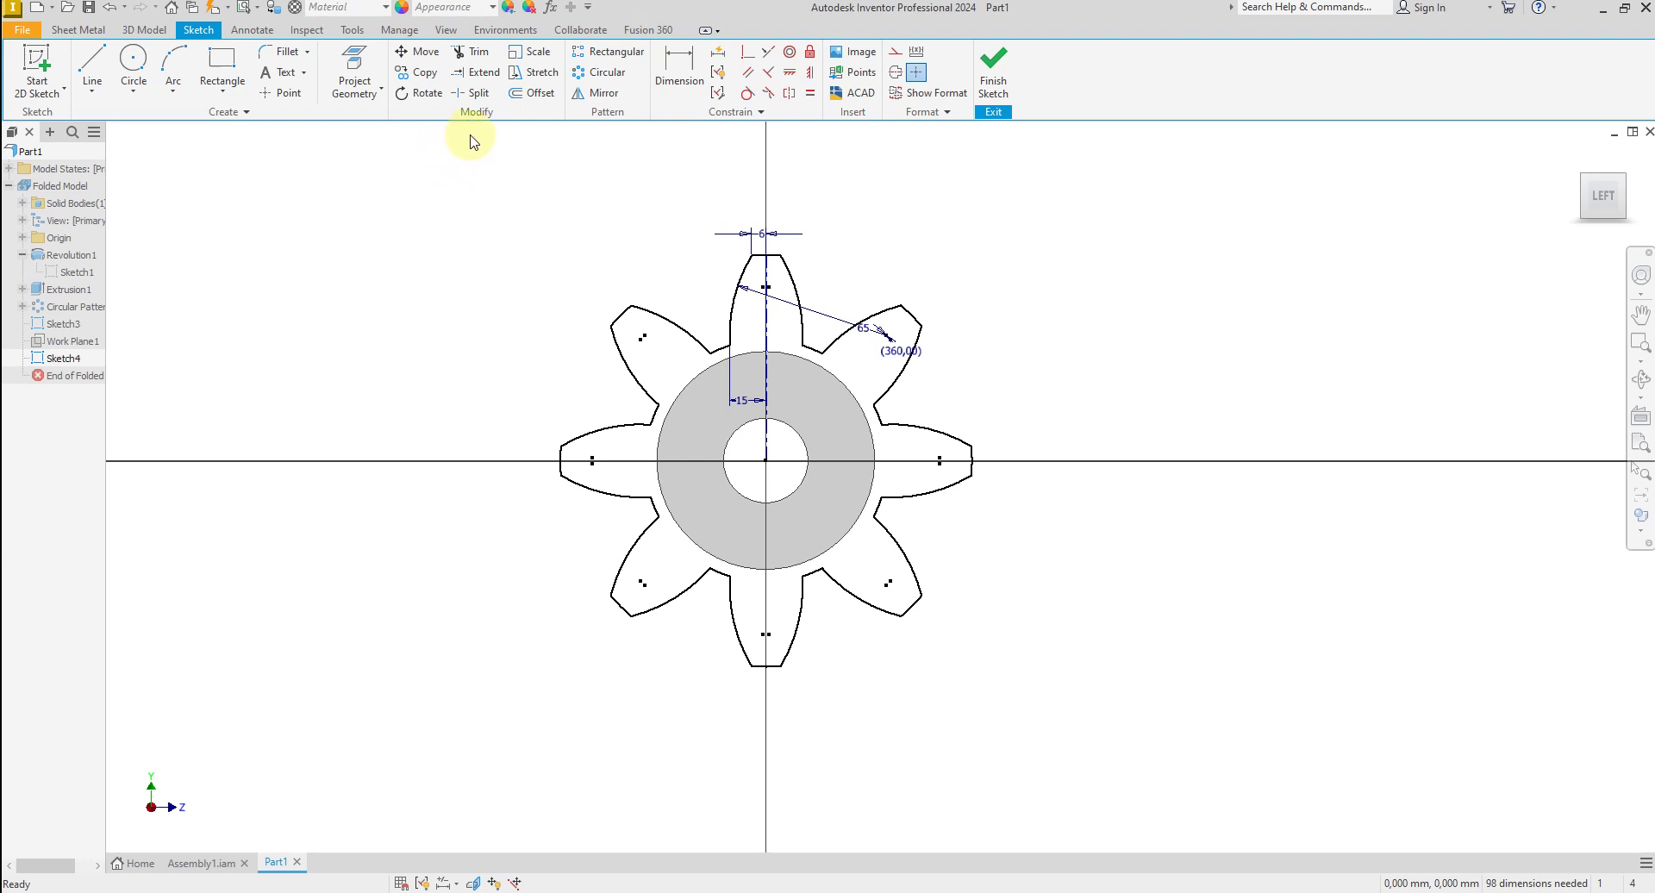
{"action": "left_click", "coordinate": [412, 94]}
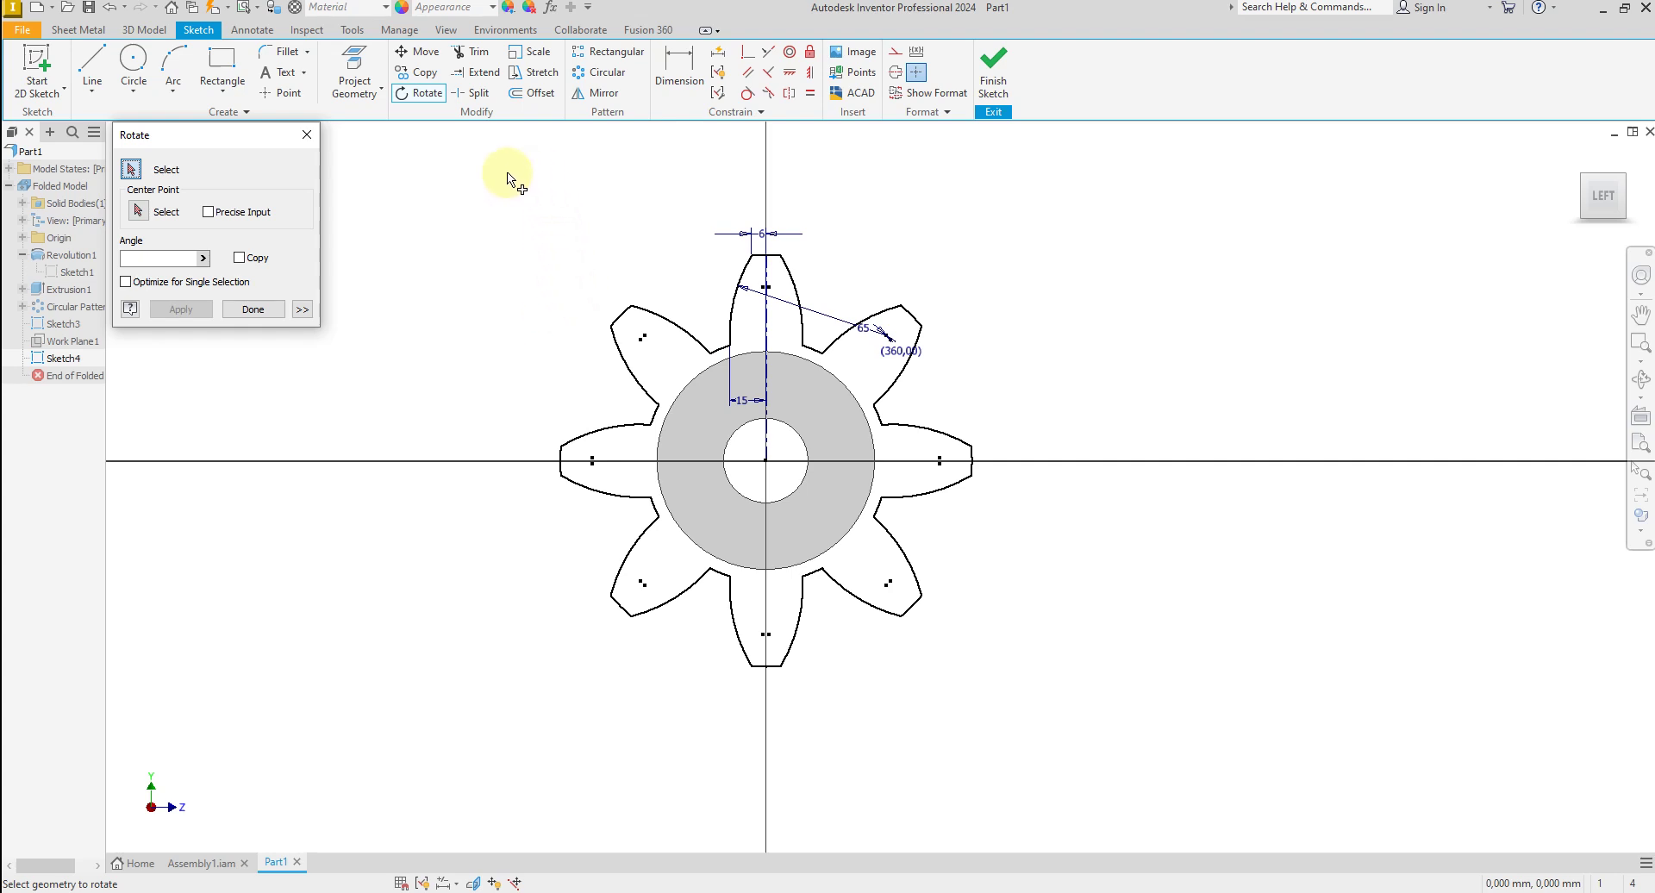
{"action": "left_click_drag", "start_coordinate": [492, 175], "coordinate": [1066, 703]}
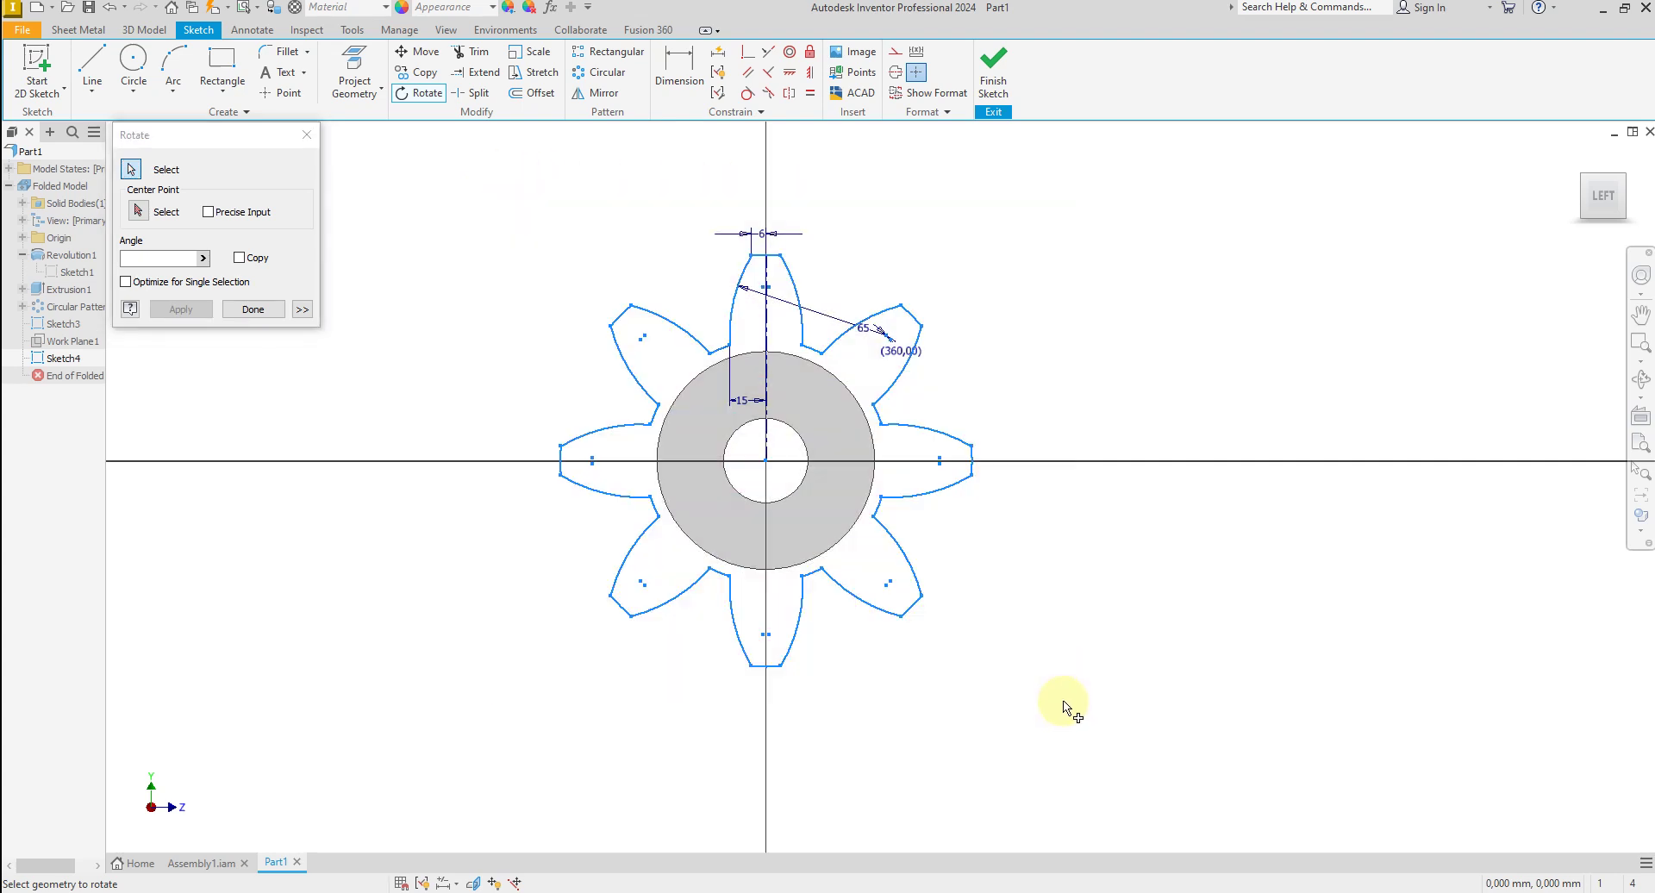
{"action": "left_click", "coordinate": [138, 213]}
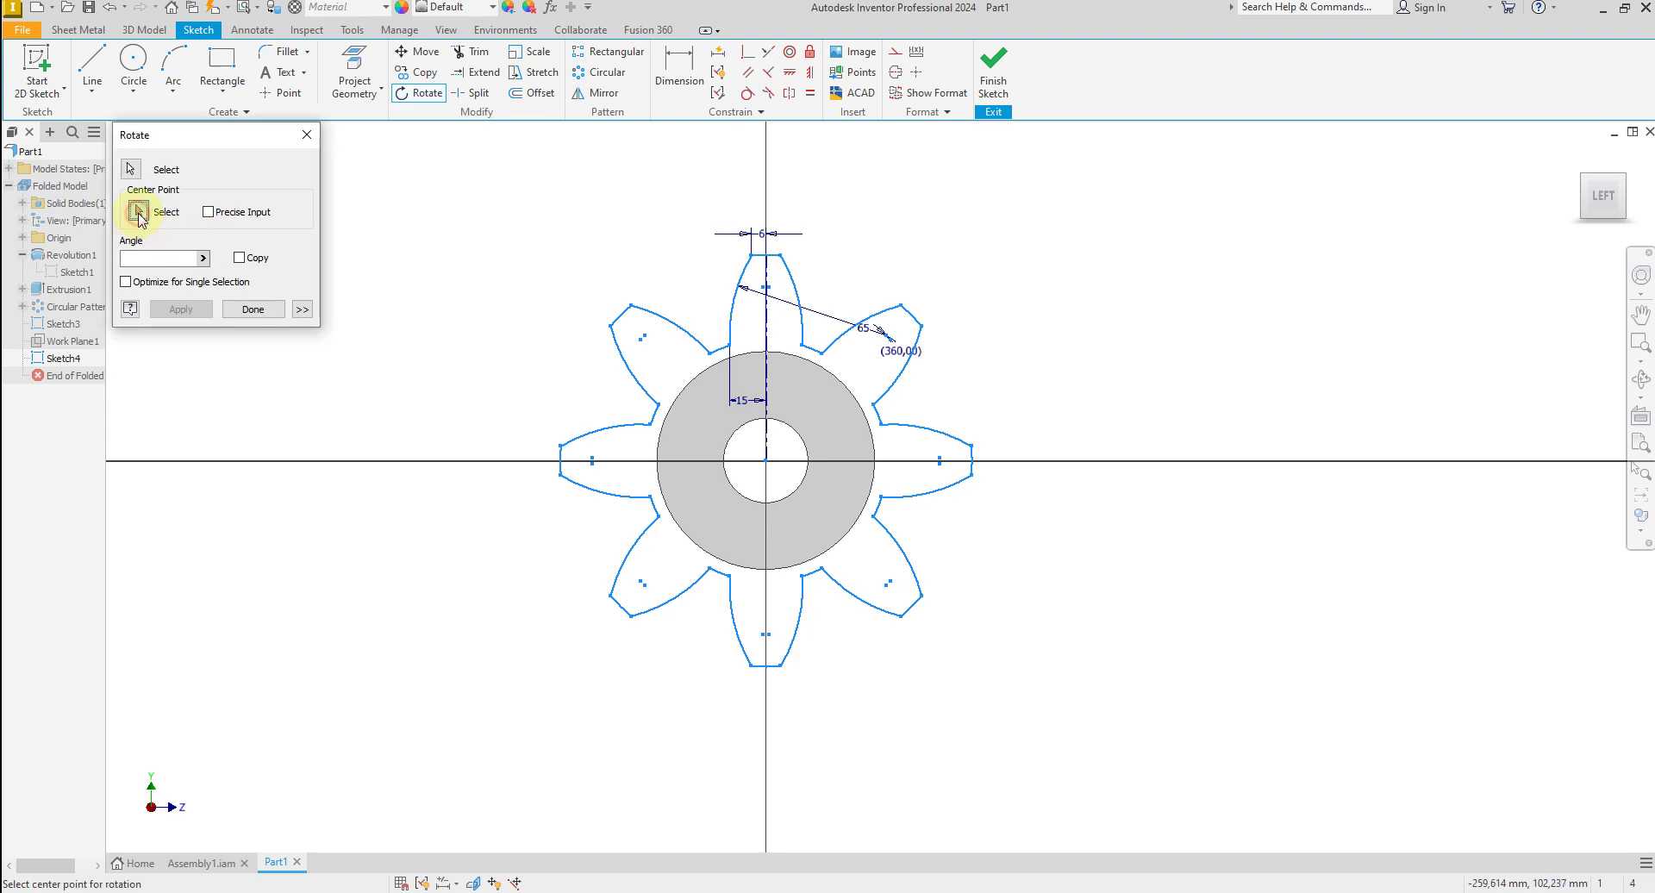
{"action": "left_click", "coordinate": [765, 460]}
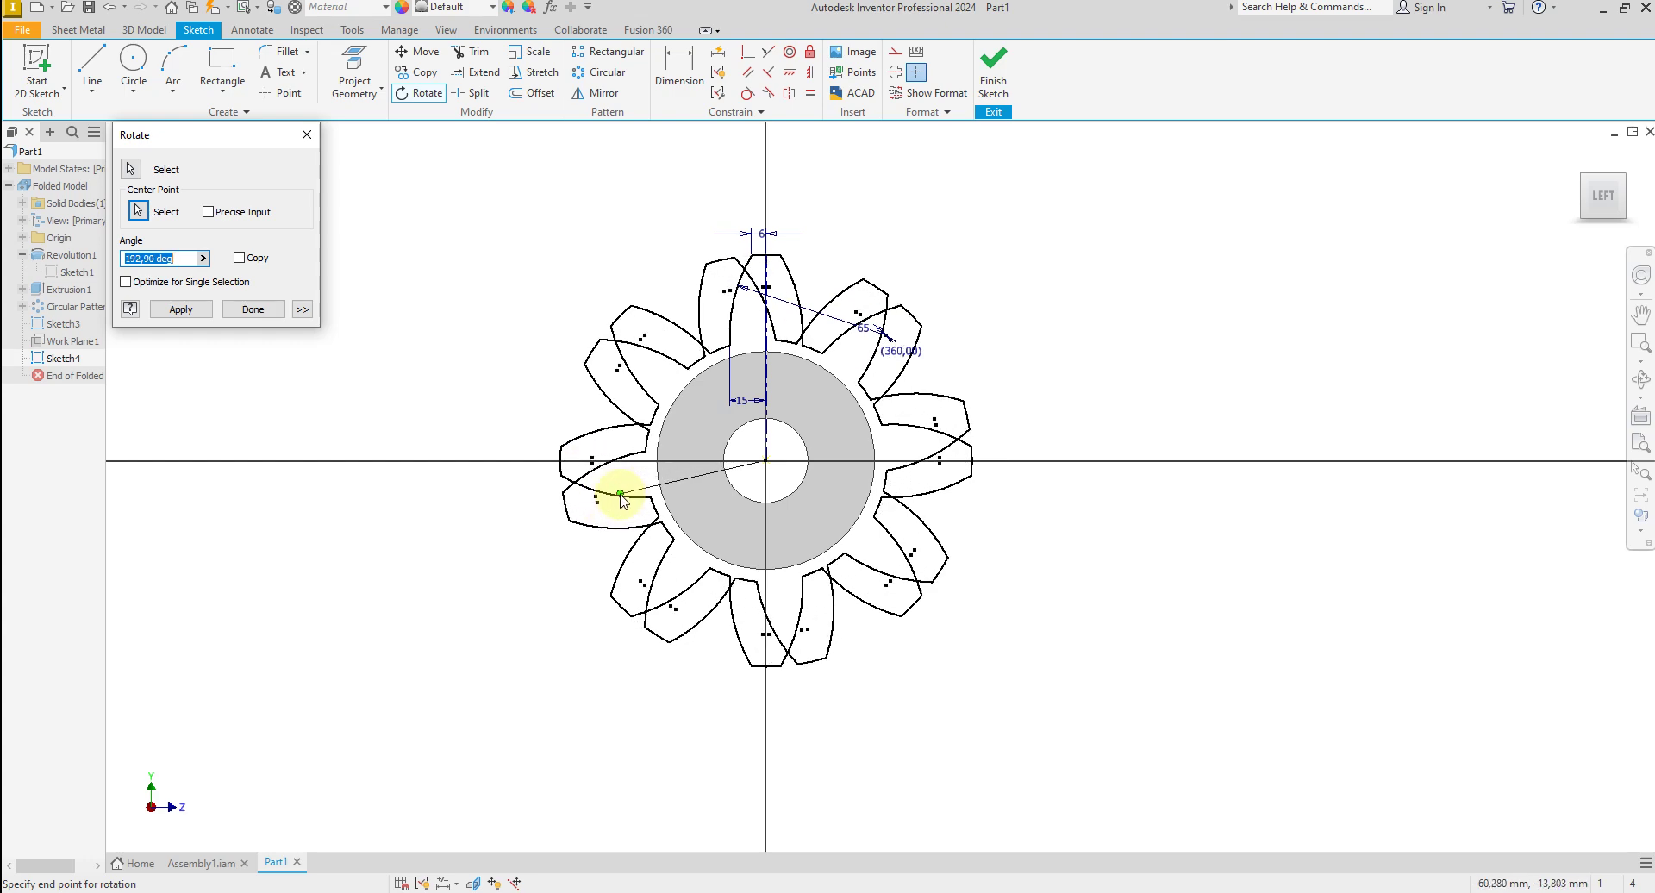
{"action": "type", "text": "1"}
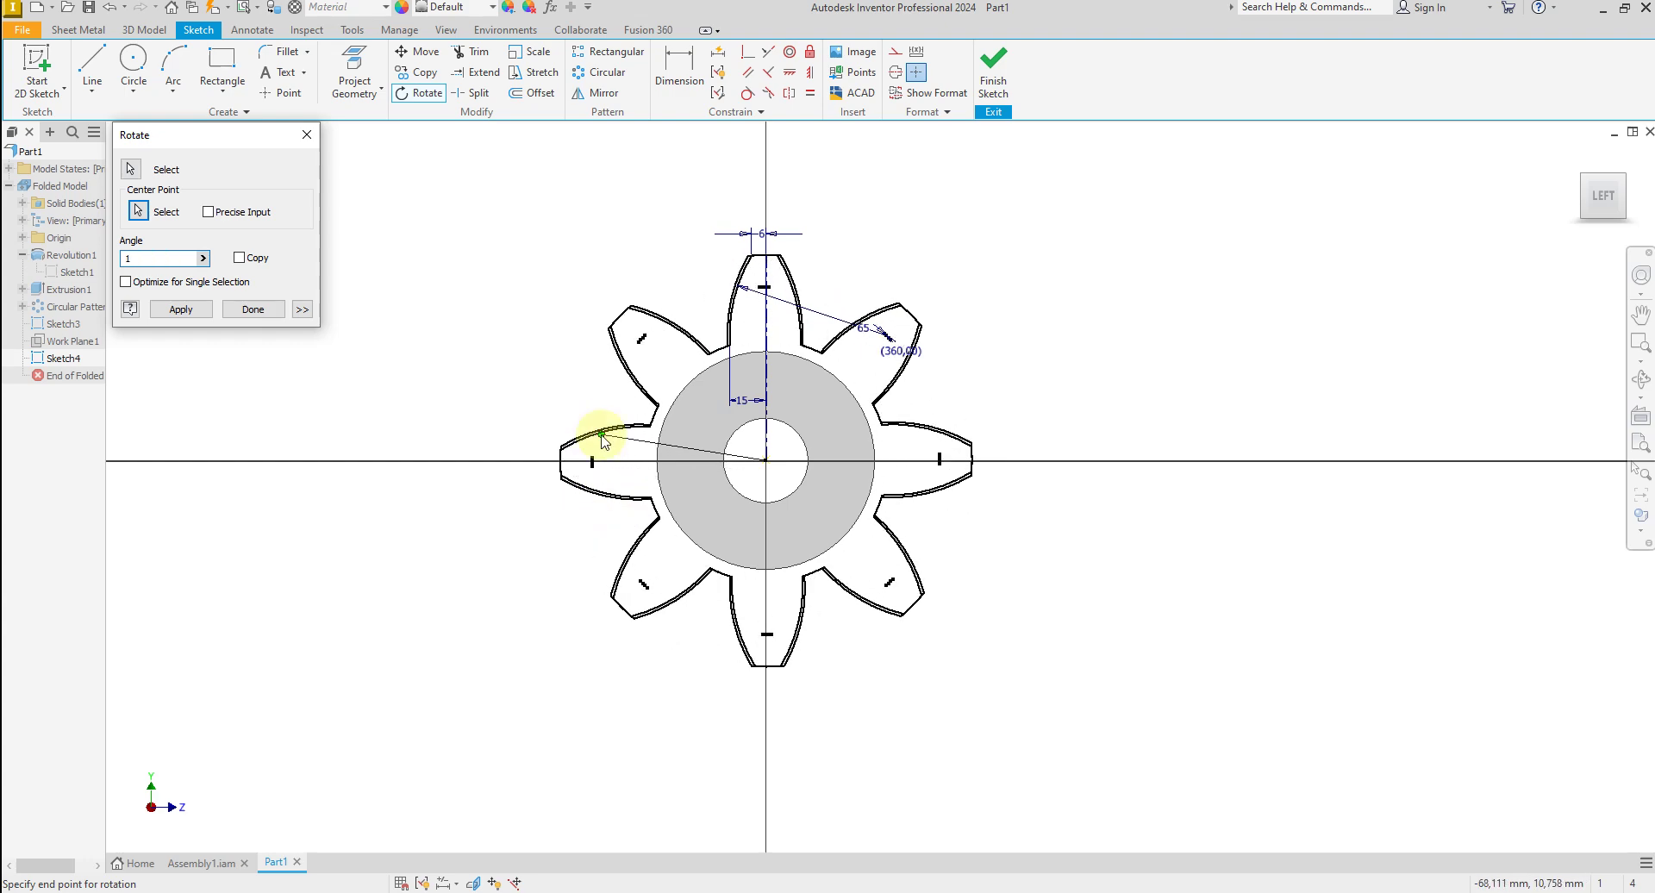
{"action": "type", "text": "5"}
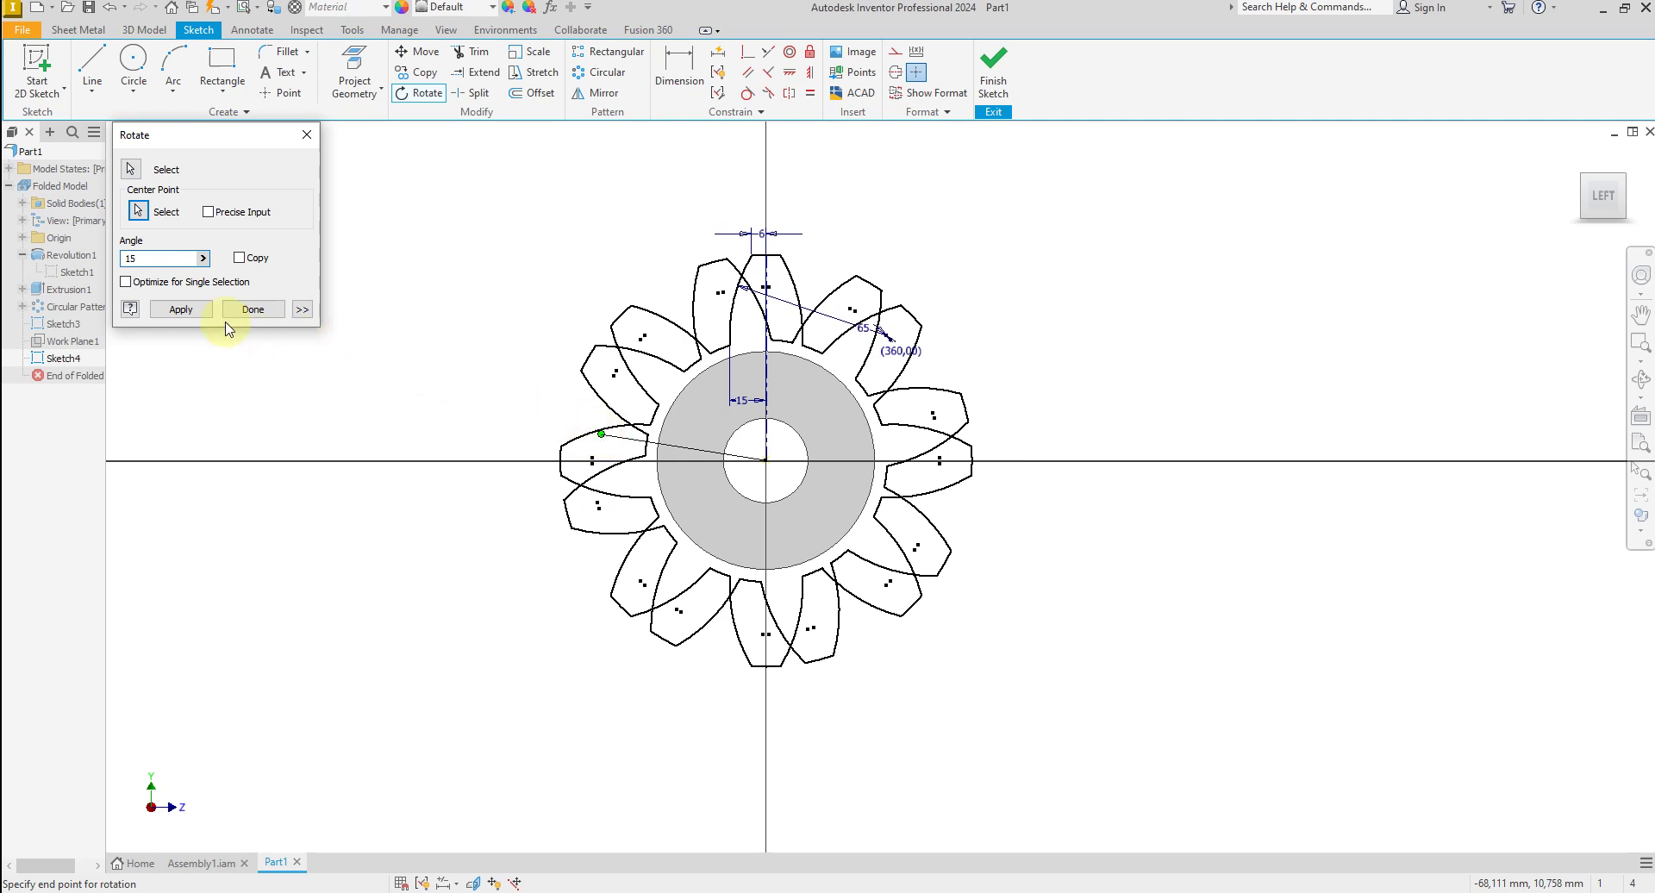
{"action": "left_click", "coordinate": [181, 310]}
{"action": "left_click", "coordinate": [252, 309]}
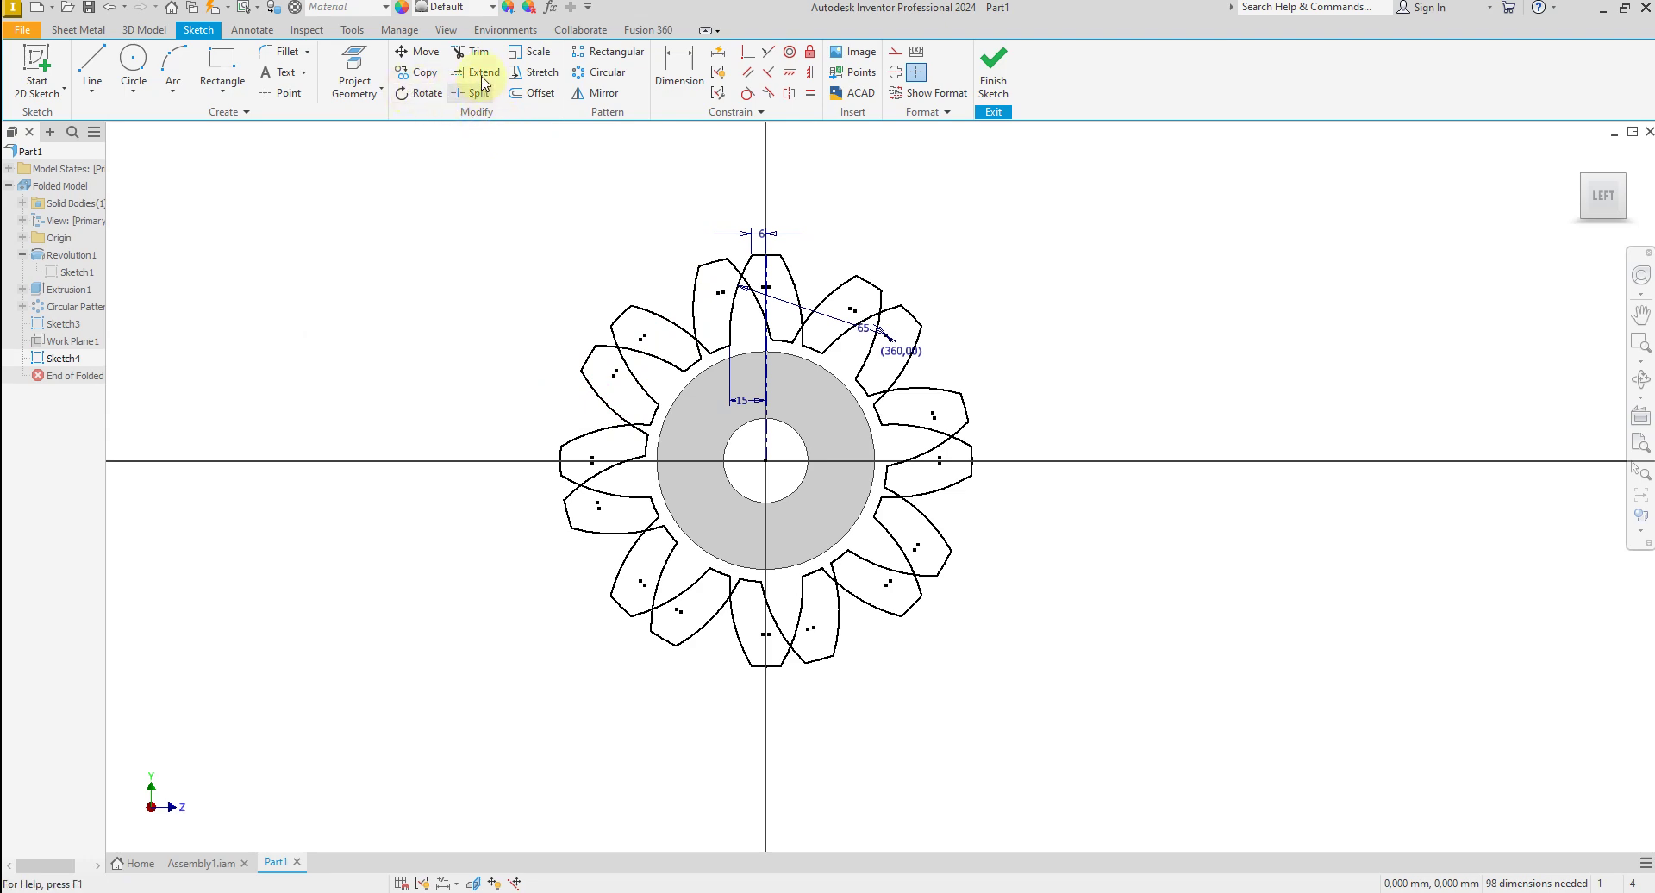
Scale the rotated gear outline by a factor of 0.75 about the shaft's center point and finish the sketch.
{"action": "left_click", "coordinate": [538, 51]}
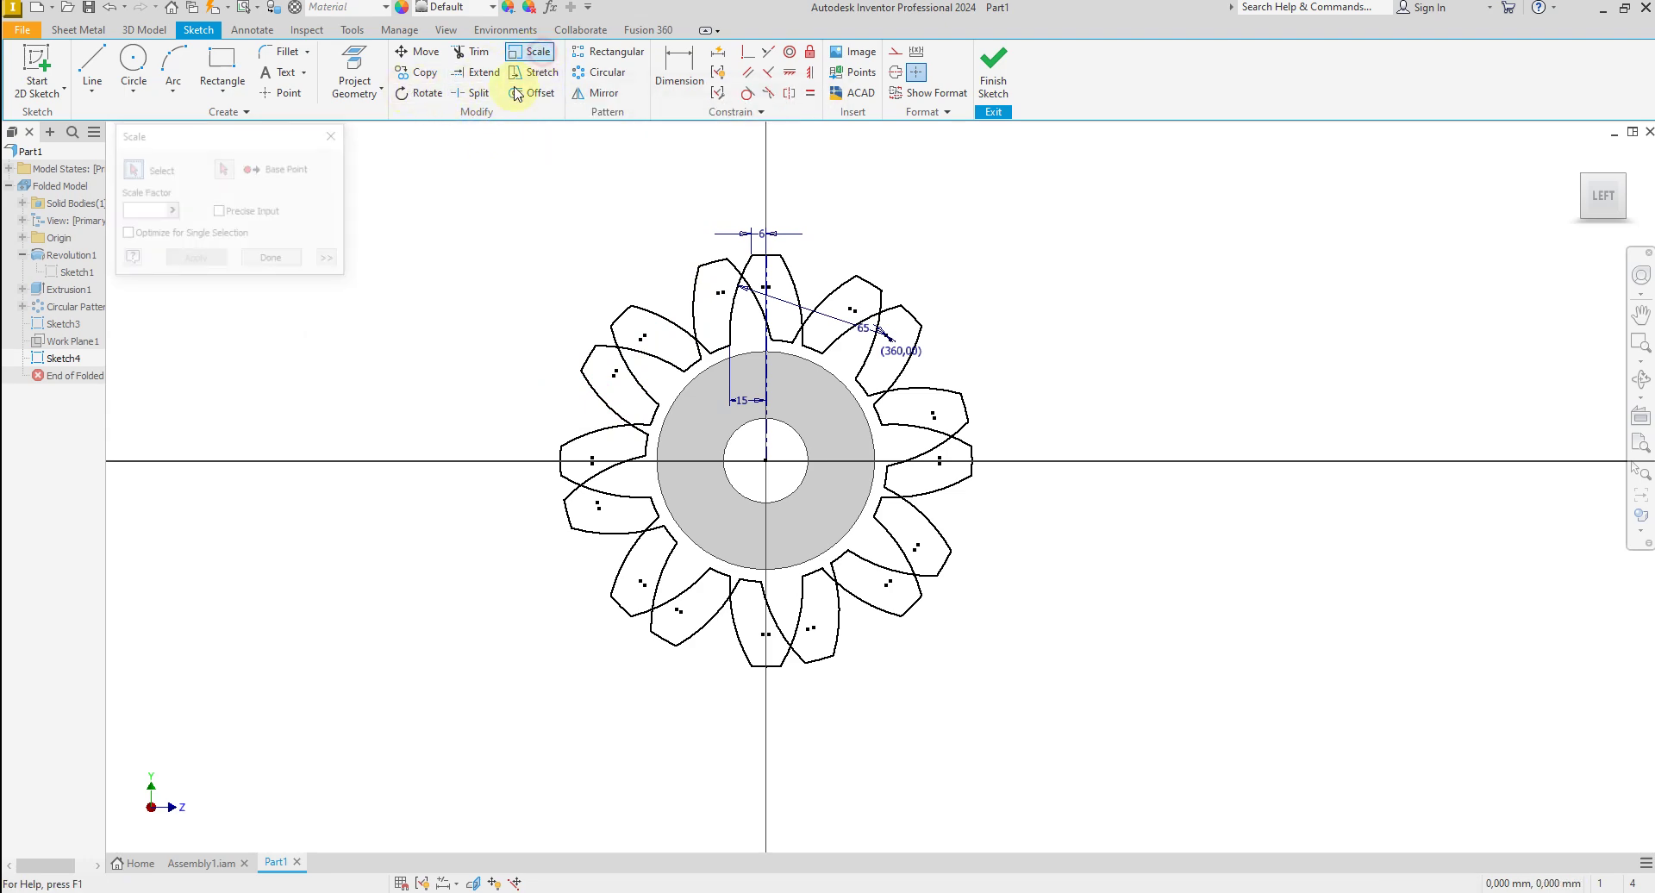
{"action": "left_click", "coordinate": [438, 221]}
{"action": "left_click_drag", "start_coordinate": [699, 204], "coordinate": [1152, 725]}
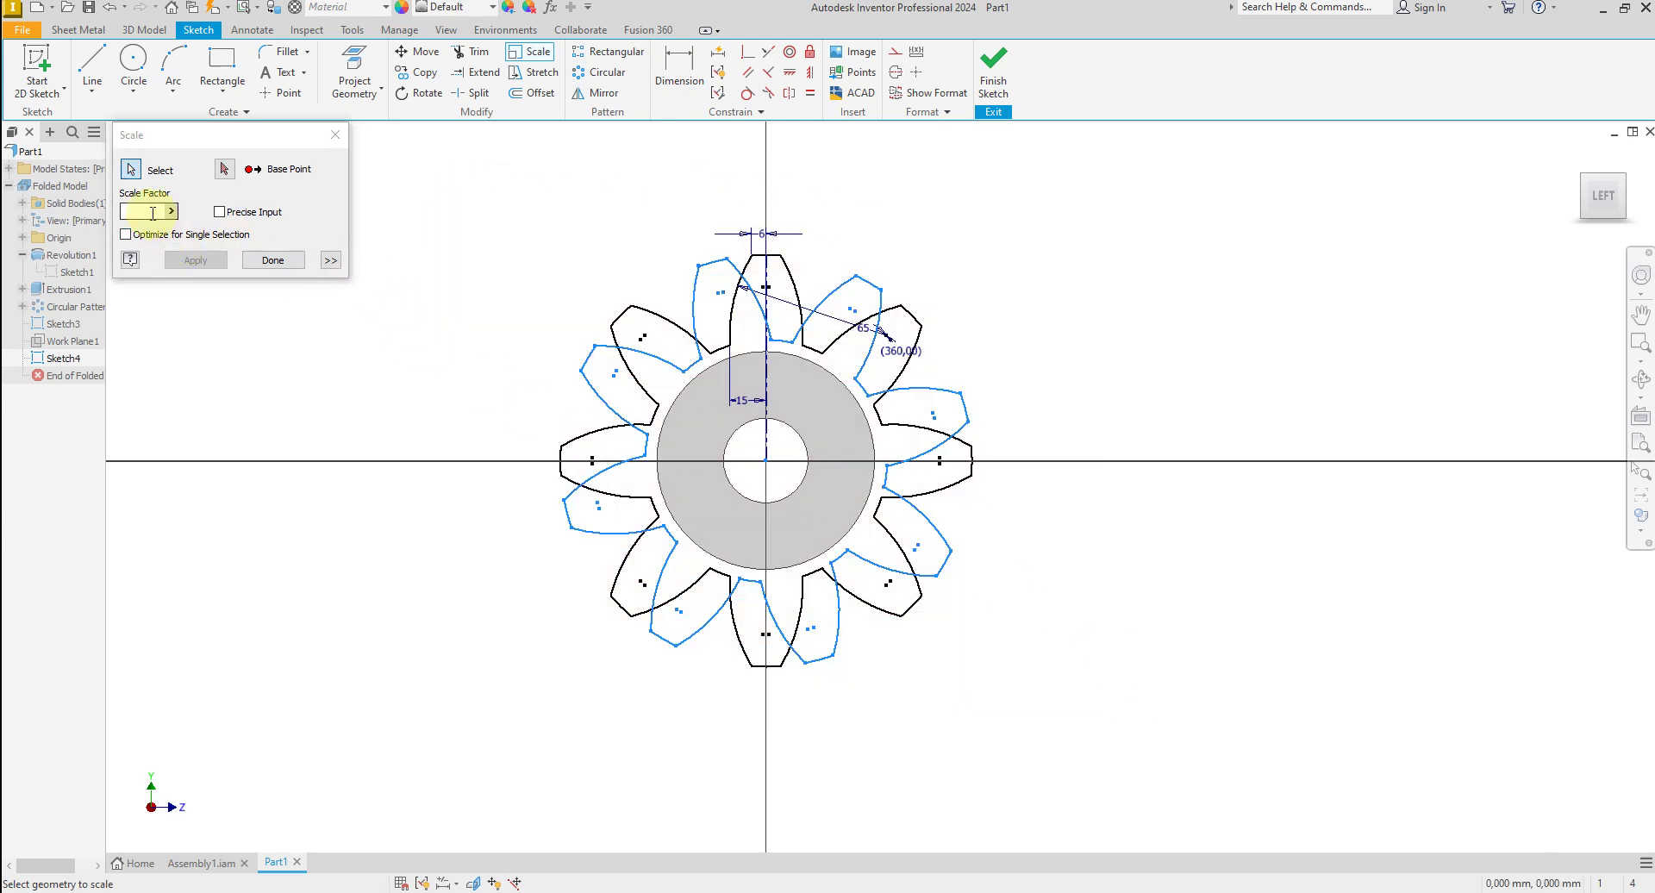
{"action": "left_click", "coordinate": [153, 213]}
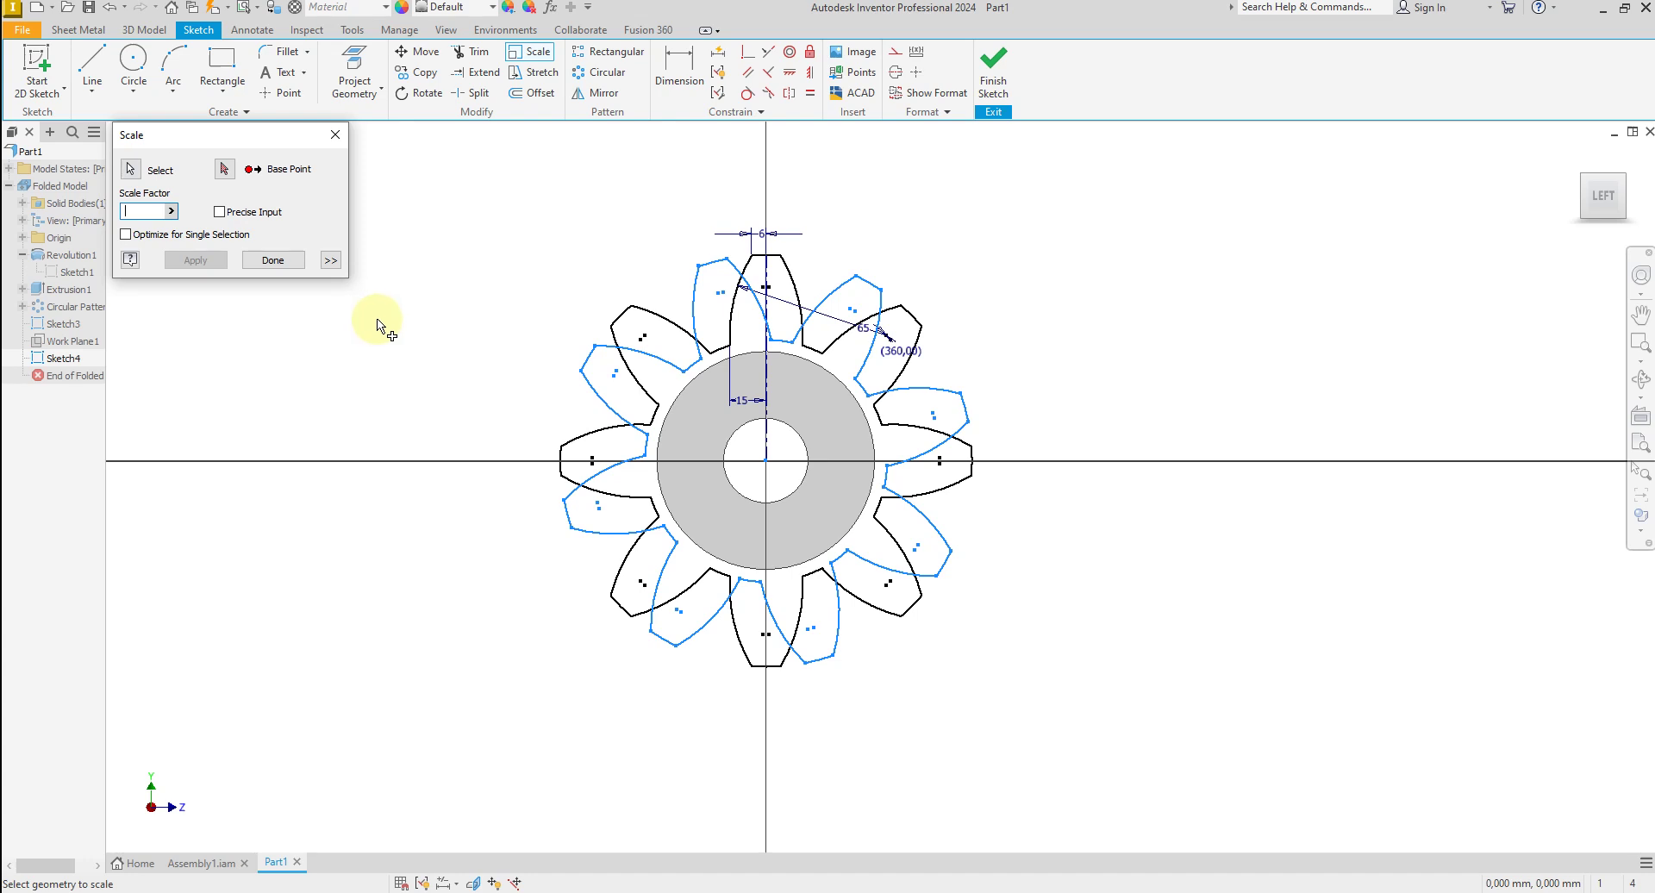
{"action": "type", "text": "0.7"}
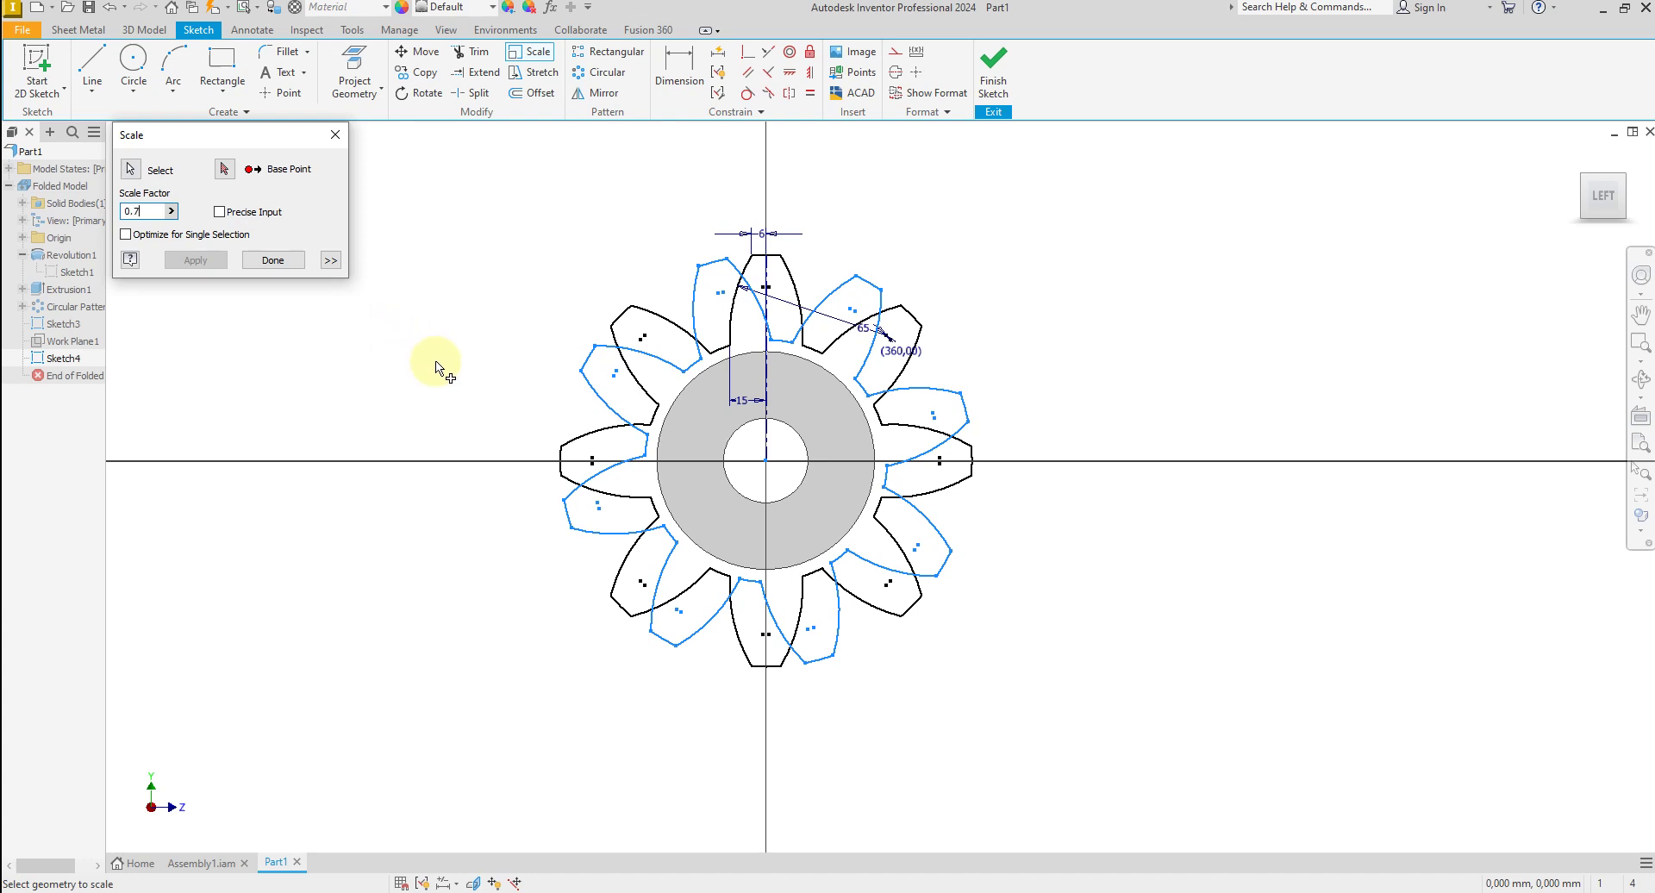
{"action": "type", "text": "5"}
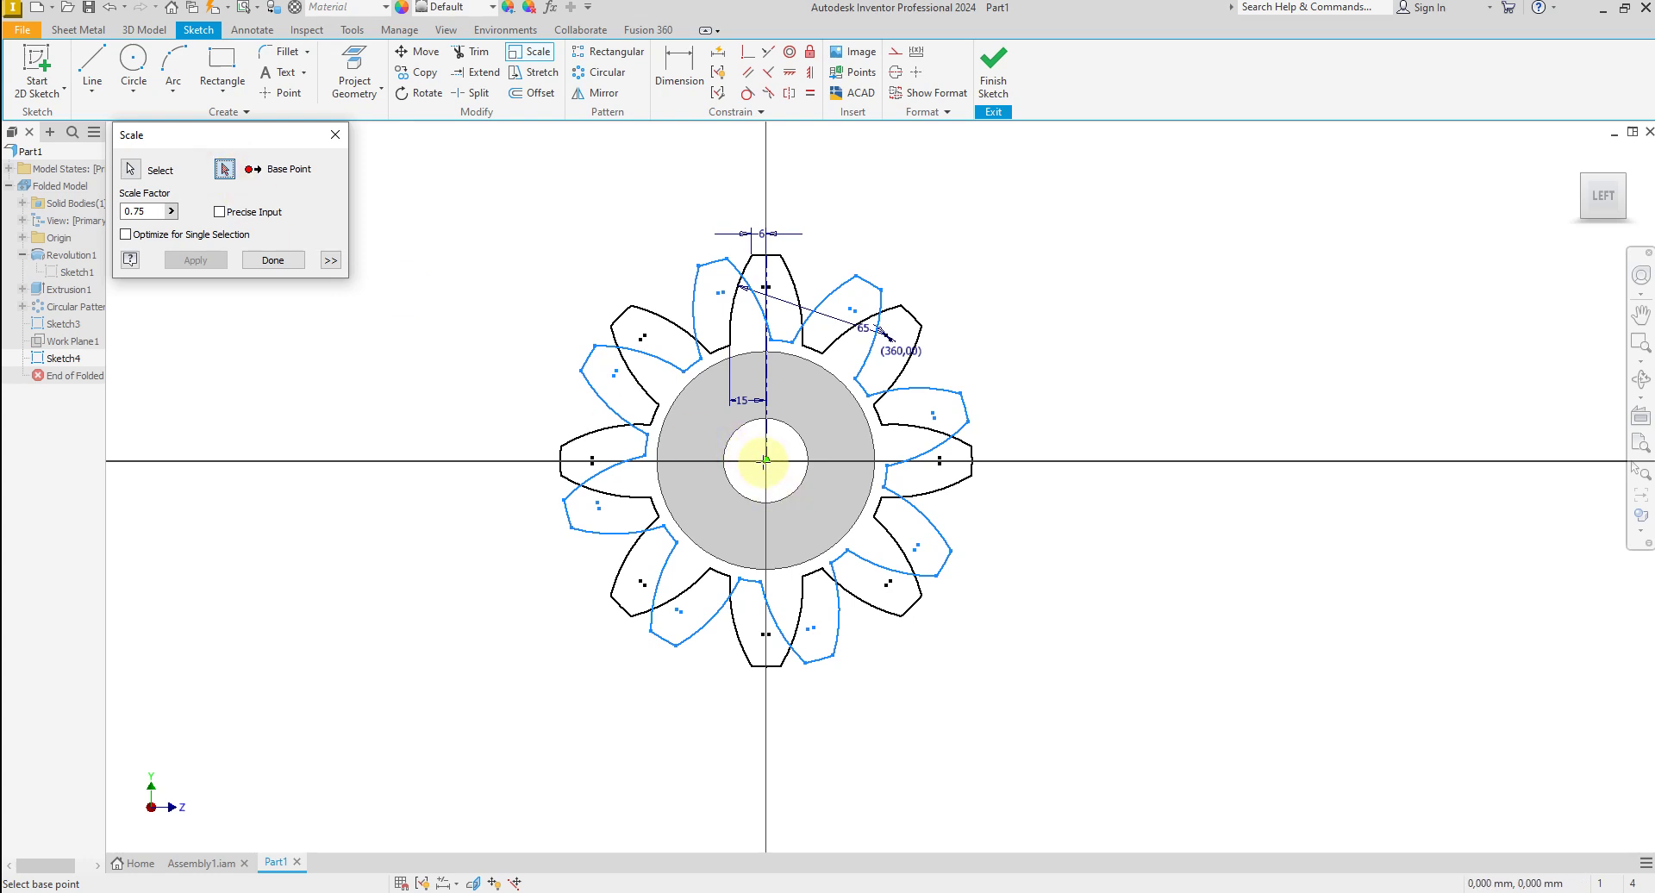
{"action": "left_click", "coordinate": [765, 461]}
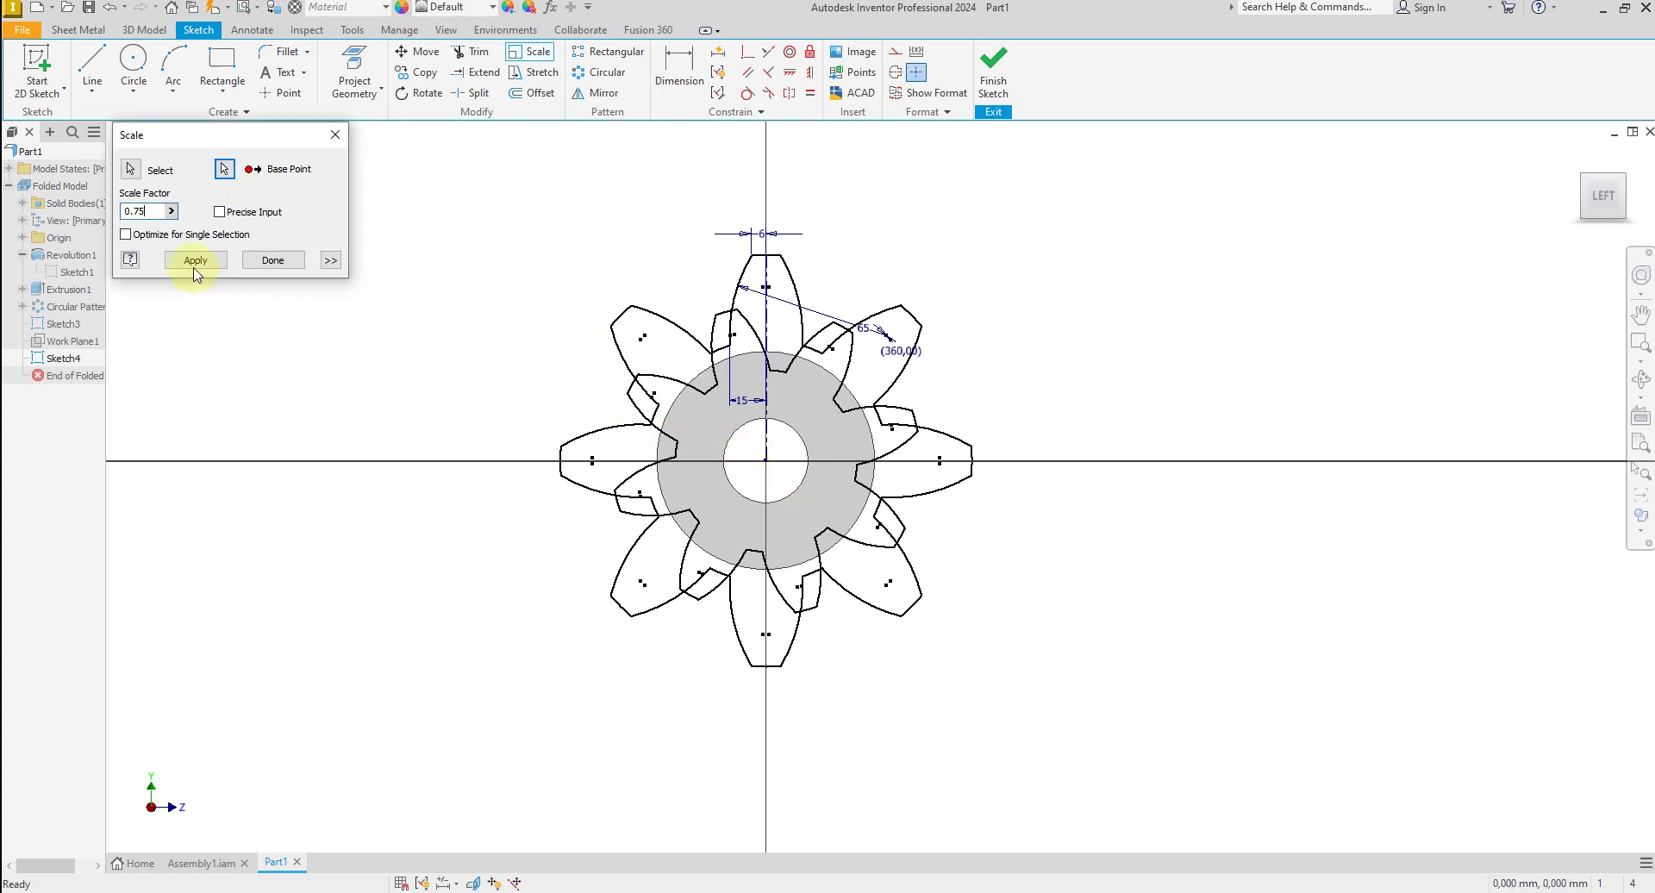
{"action": "left_click", "coordinate": [274, 259]}
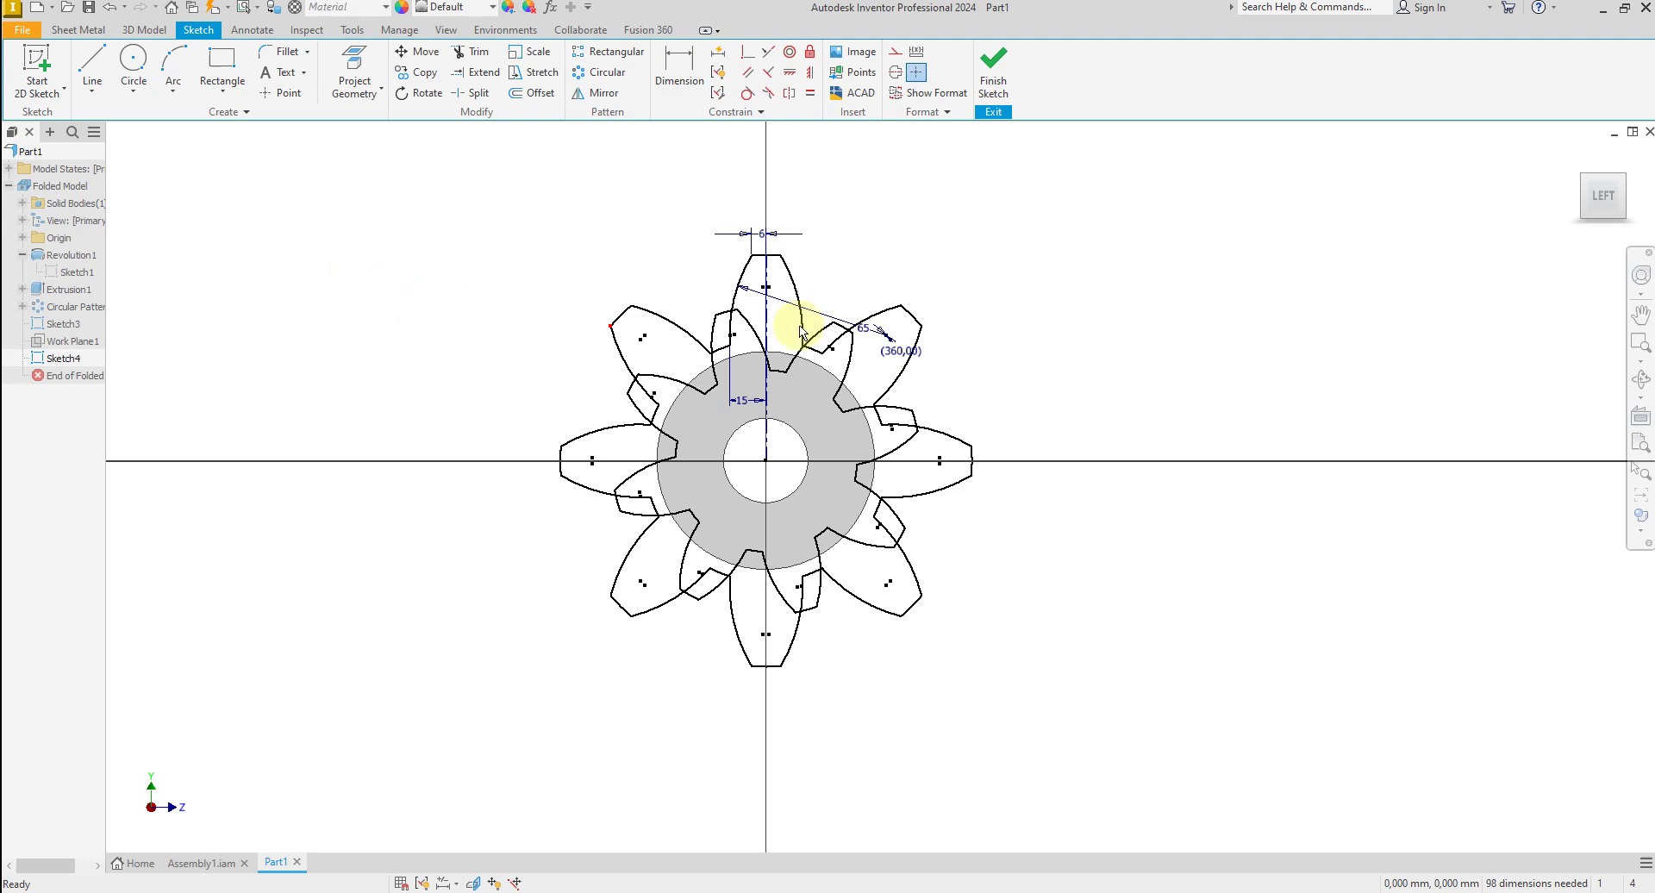
{"action": "left_click", "coordinate": [994, 69]}
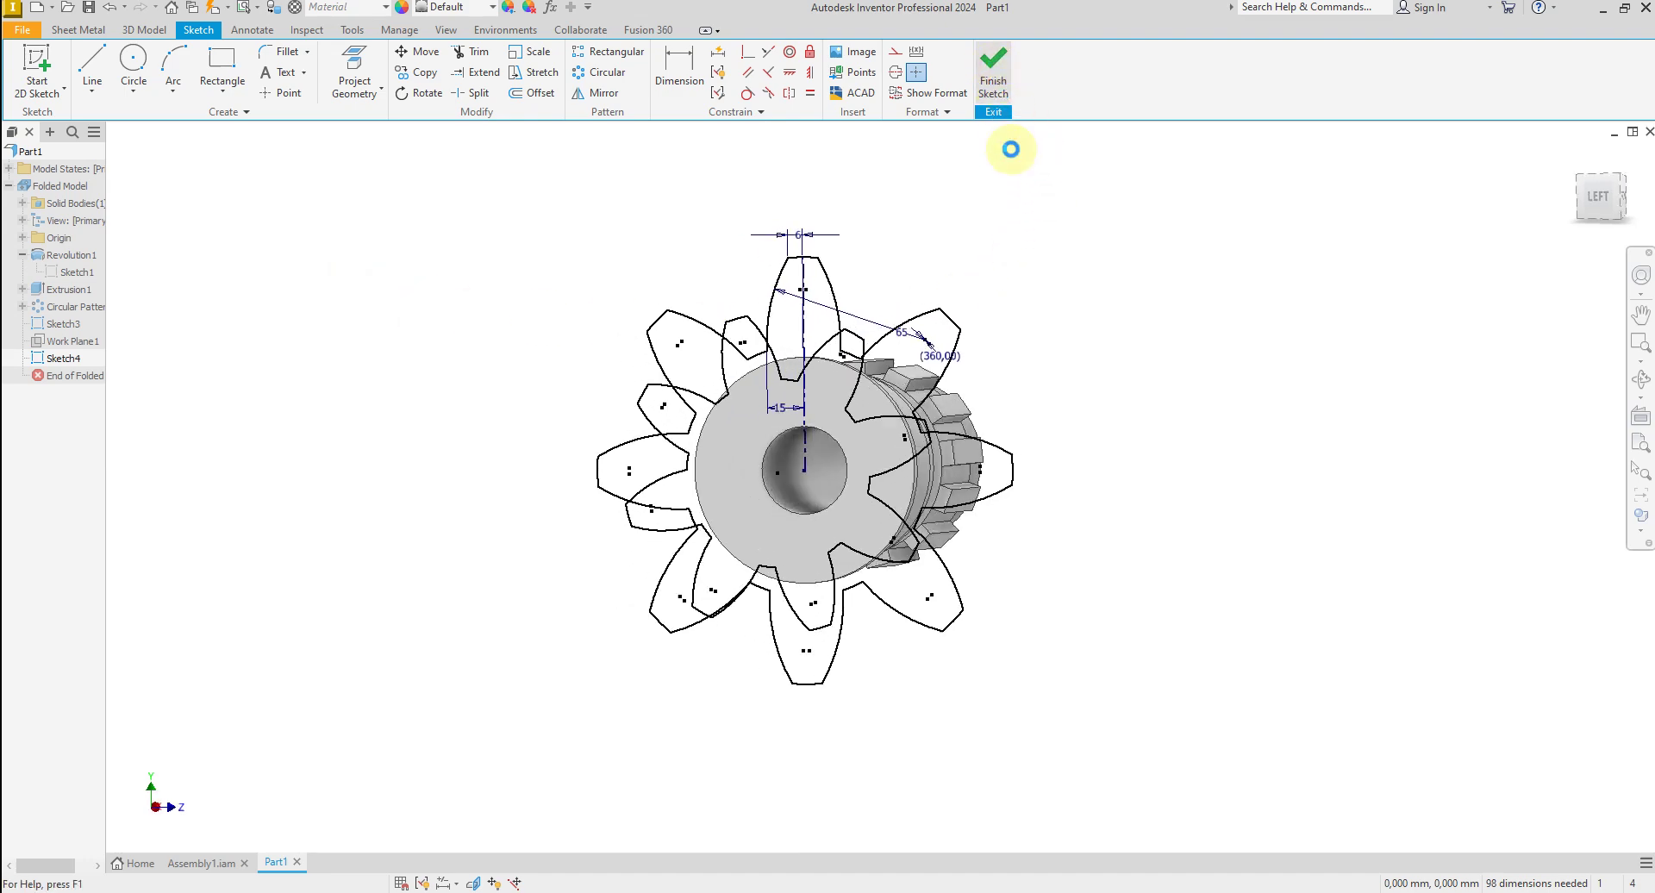
Create a second work plane offset 95 mm outward from the end face of the shaft's flange.
{"action": "right_click", "coordinate": [488, 334]}
{"action": "left_click", "coordinate": [498, 340]}
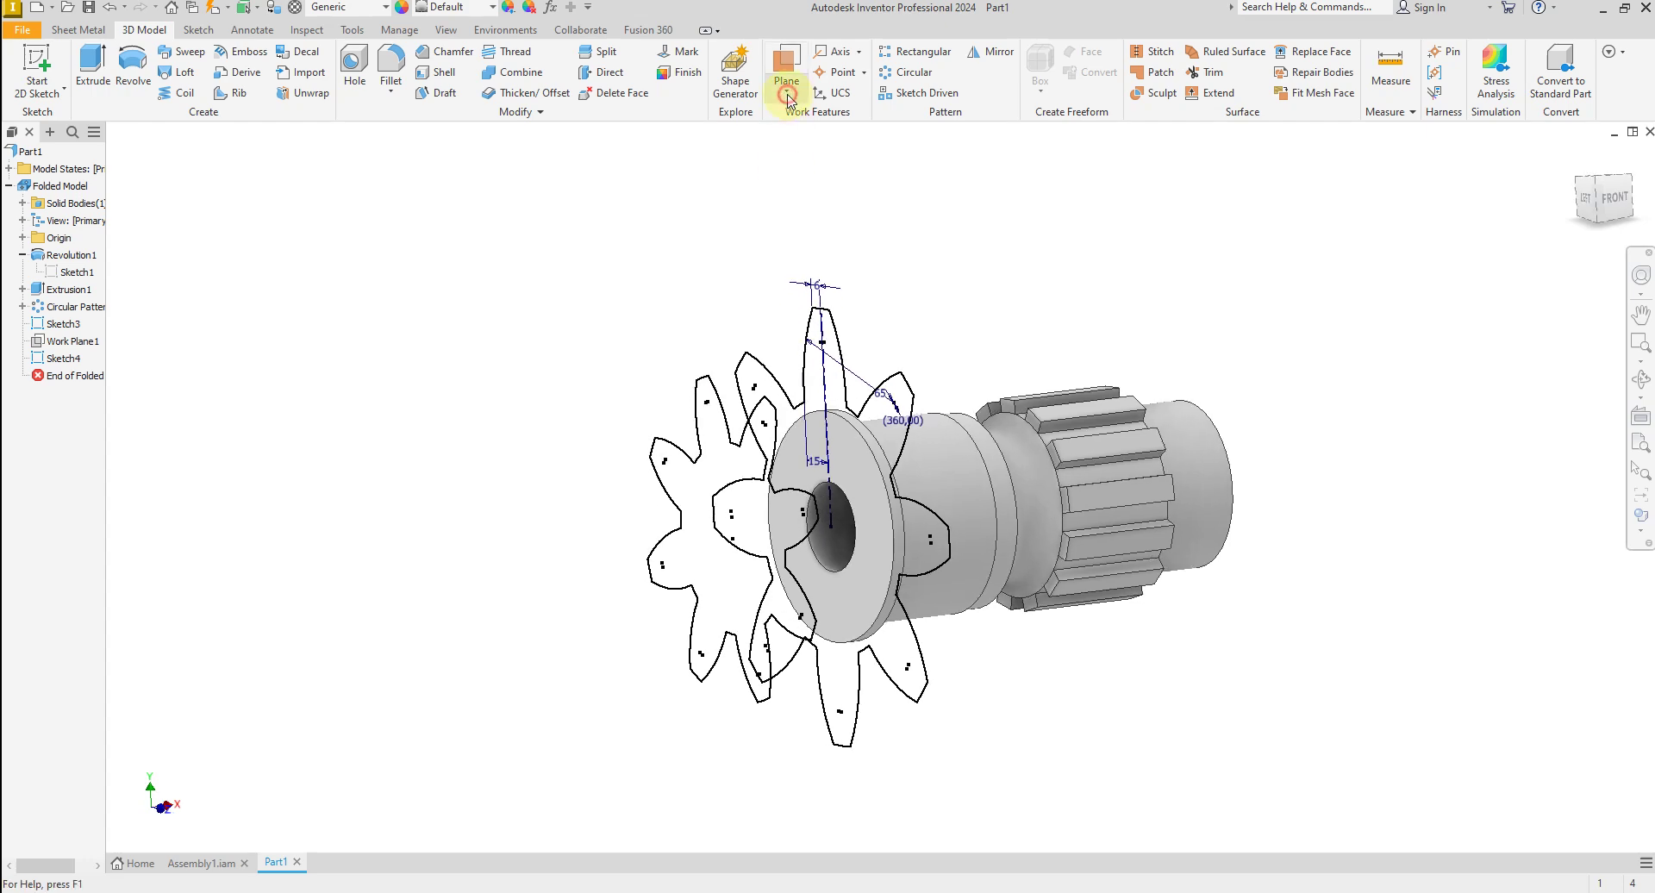
{"action": "left_click", "coordinate": [786, 94]}
{"action": "left_click", "coordinate": [819, 164]}
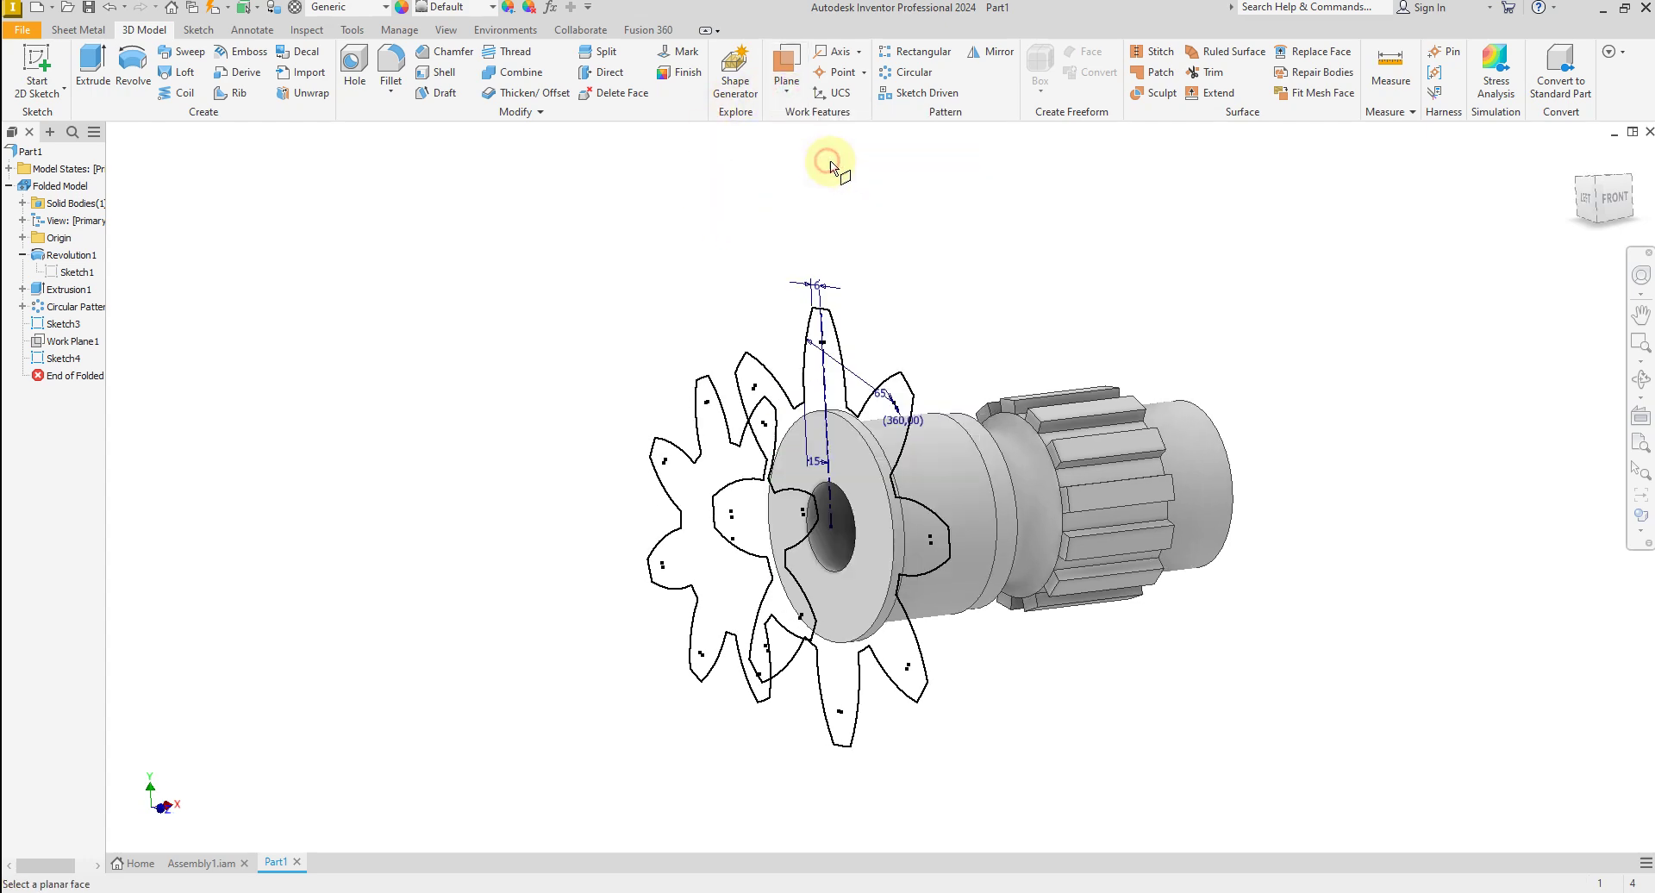
{"action": "left_click", "coordinate": [855, 450]}
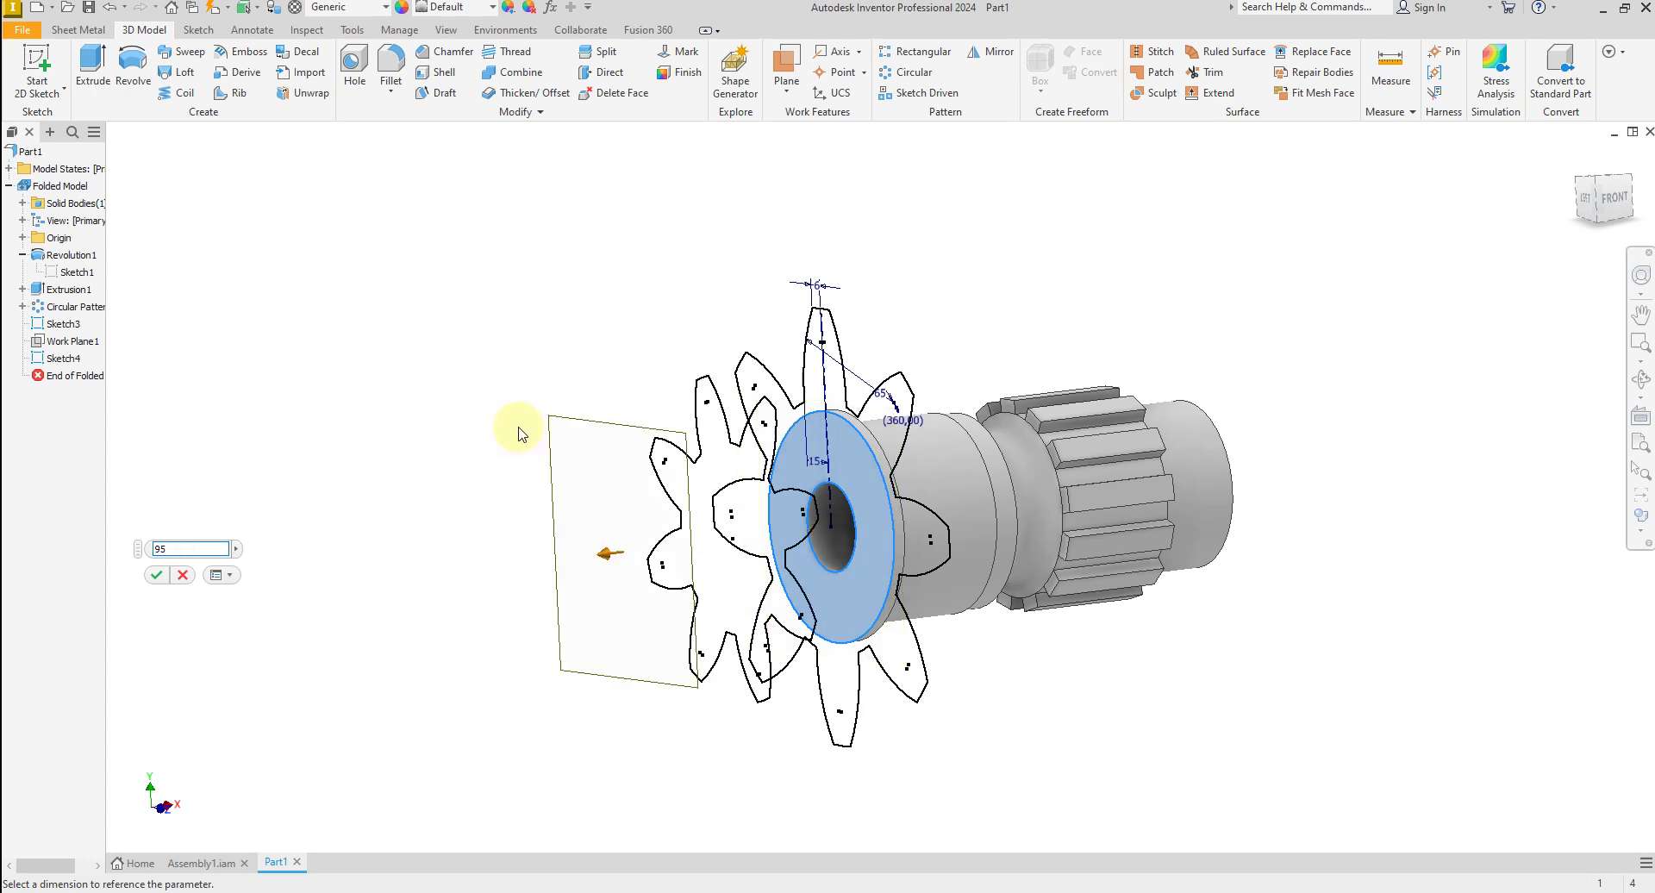
{"action": "left_click", "coordinate": [156, 575]}
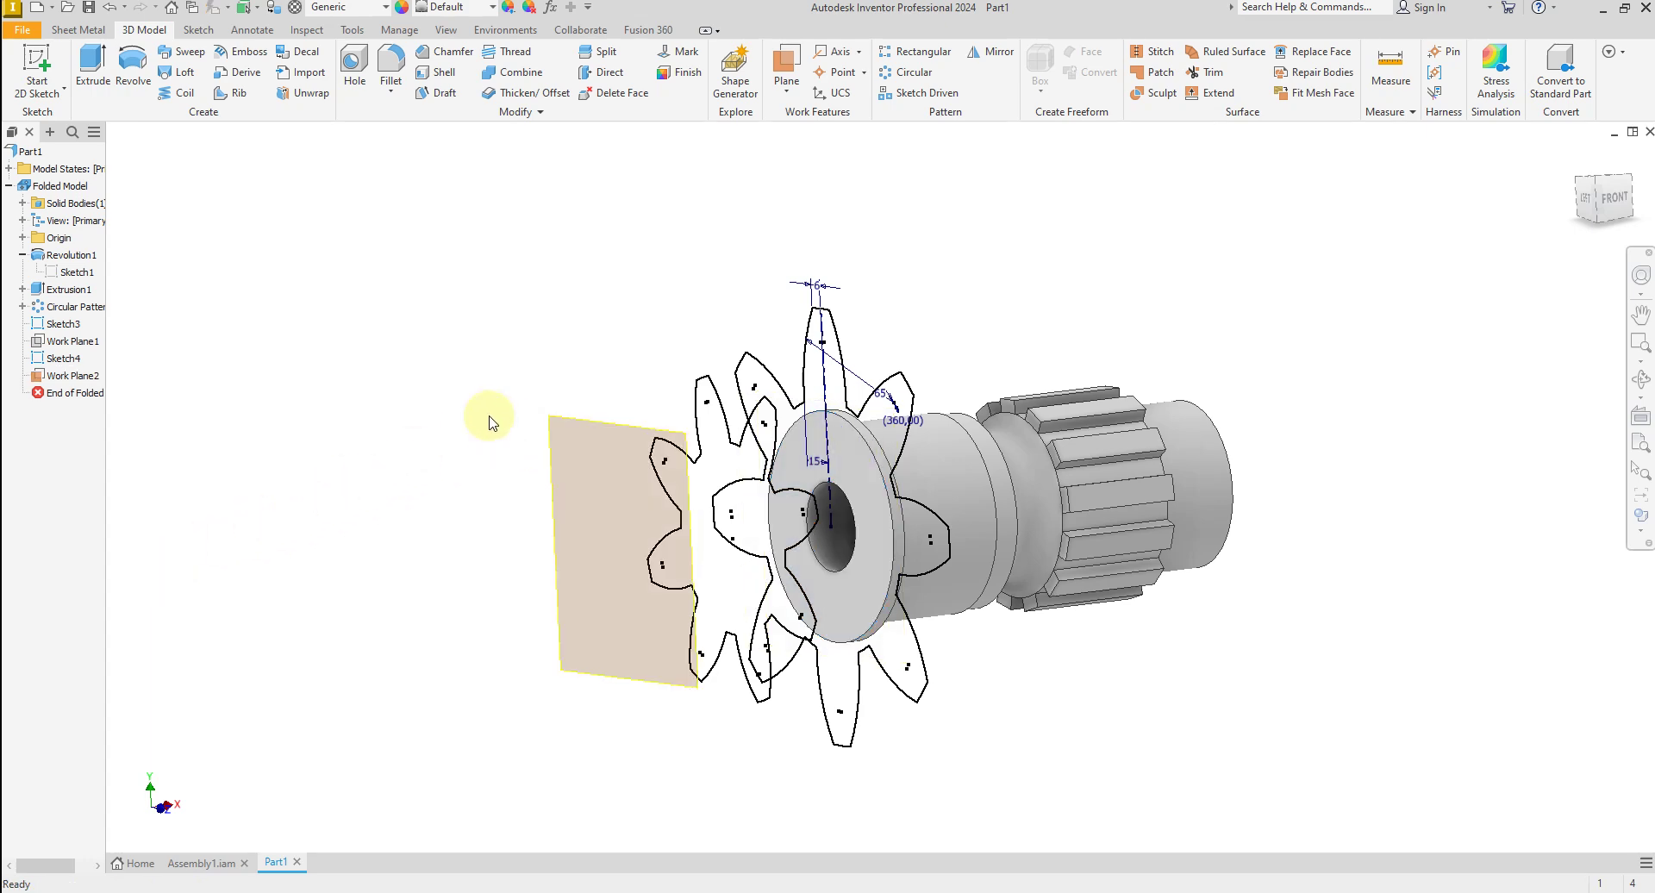
Hide the sketch with the rotated, reduced gear outline.
{"action": "mouse_move", "coordinate": [485, 418]}
{"action": "middle_mouse_down", "text": "shift"}
{"action": "mouse_move", "coordinate": [728, 432]}
{"action": "mouse_move", "coordinate": [702, 450]}
{"action": "mouse_move", "coordinate": [591, 358]}
{"action": "mouse_move", "coordinate": [604, 363]}
{"action": "middle_mouse_up", "text": "shift"}
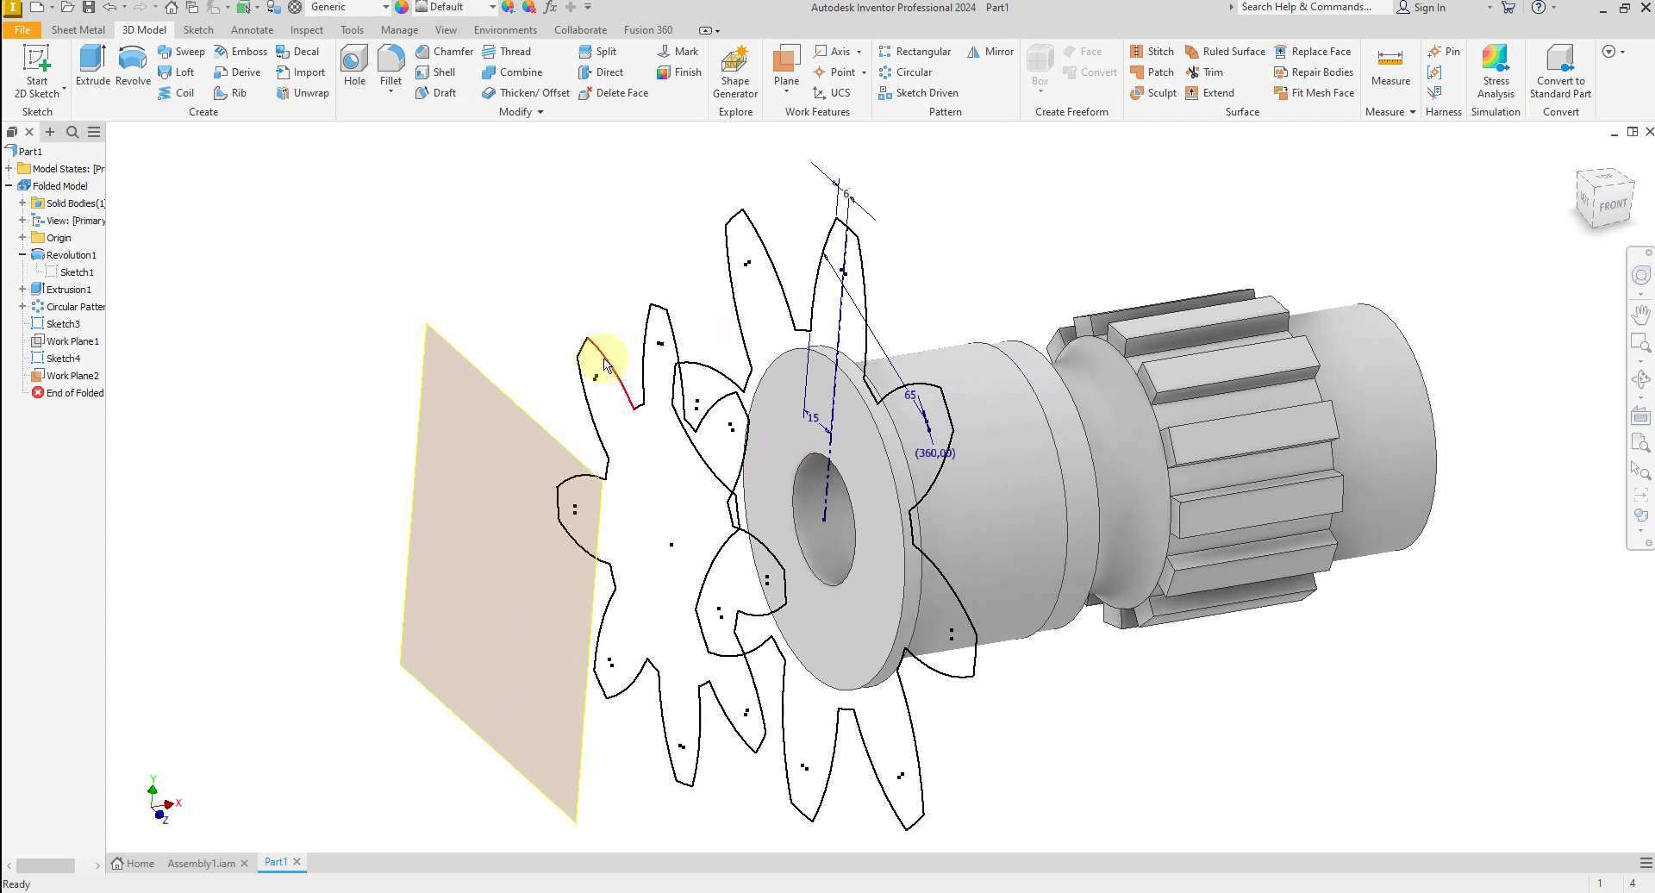
{"action": "right_click", "coordinate": [82, 362]}
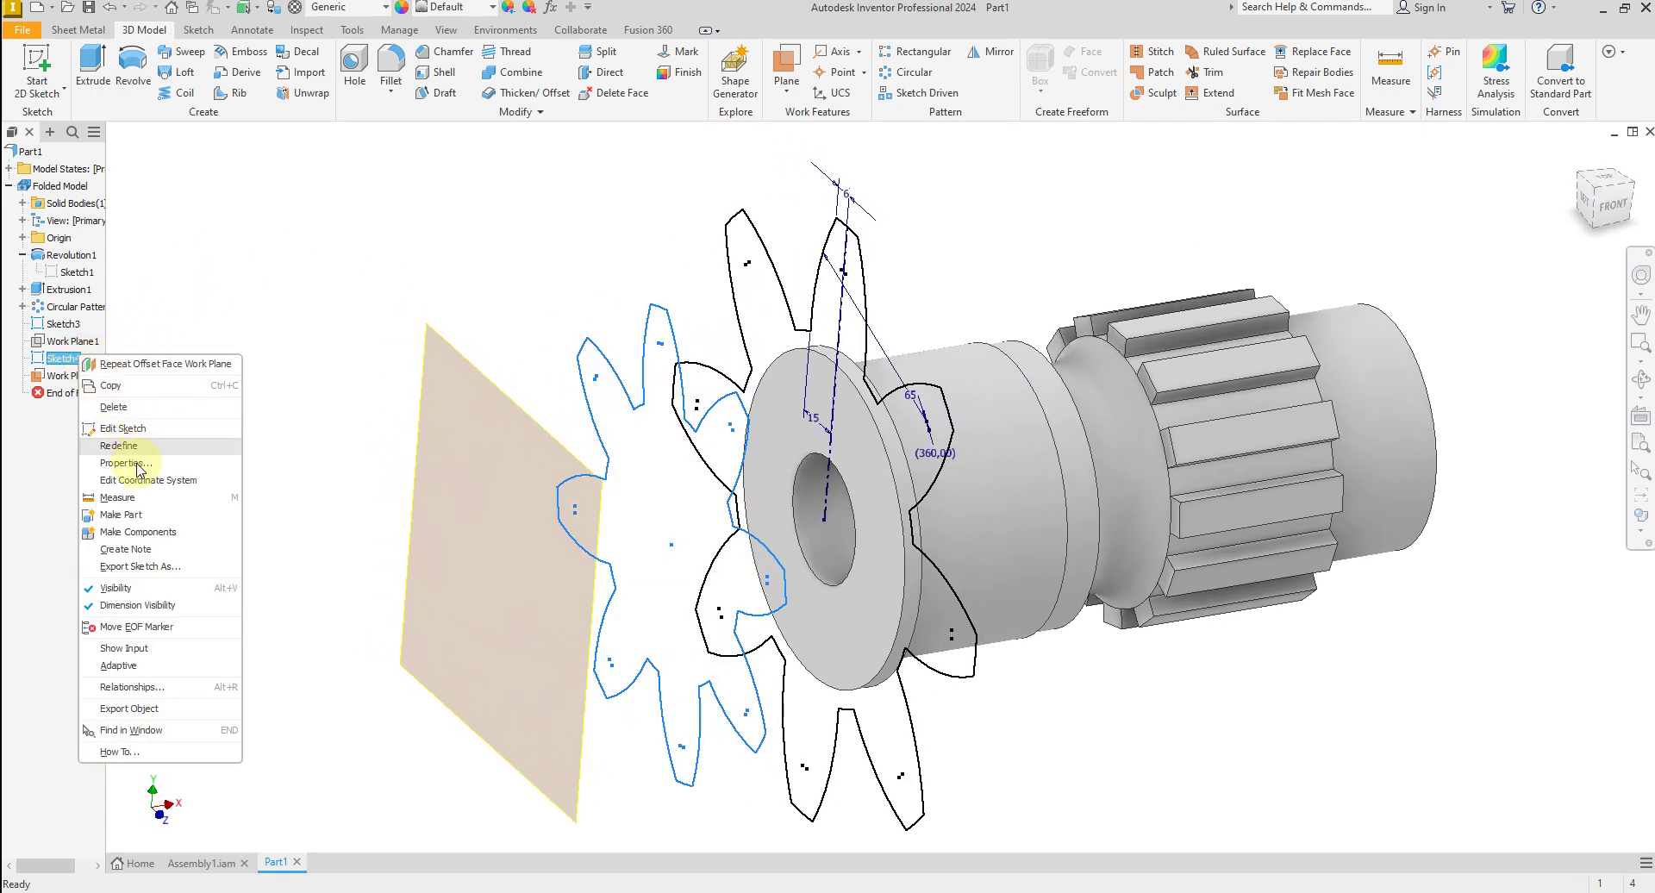
{"action": "left_click", "coordinate": [136, 589]}
Start a new sketch on the 95 mm offset work plane and hide the plane.
{"action": "middle_click_drag", "start_coordinate": [210, 556], "coordinate": [596, 429], "text": "shift"}
{"action": "left_click", "coordinate": [603, 428]}
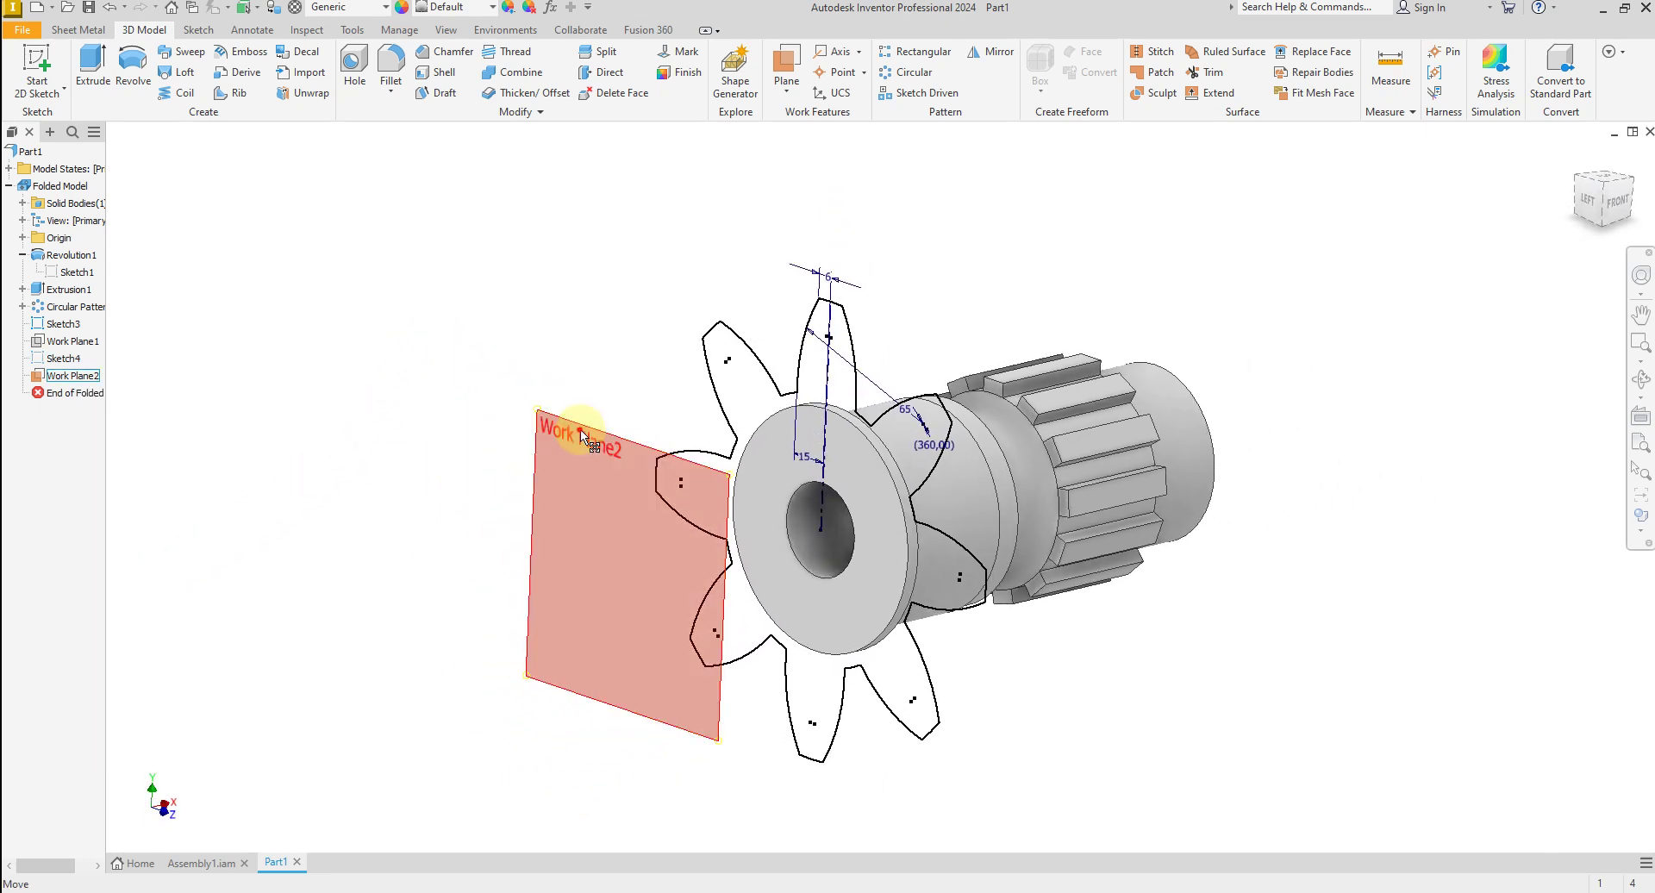
{"action": "left_click", "coordinate": [633, 414]}
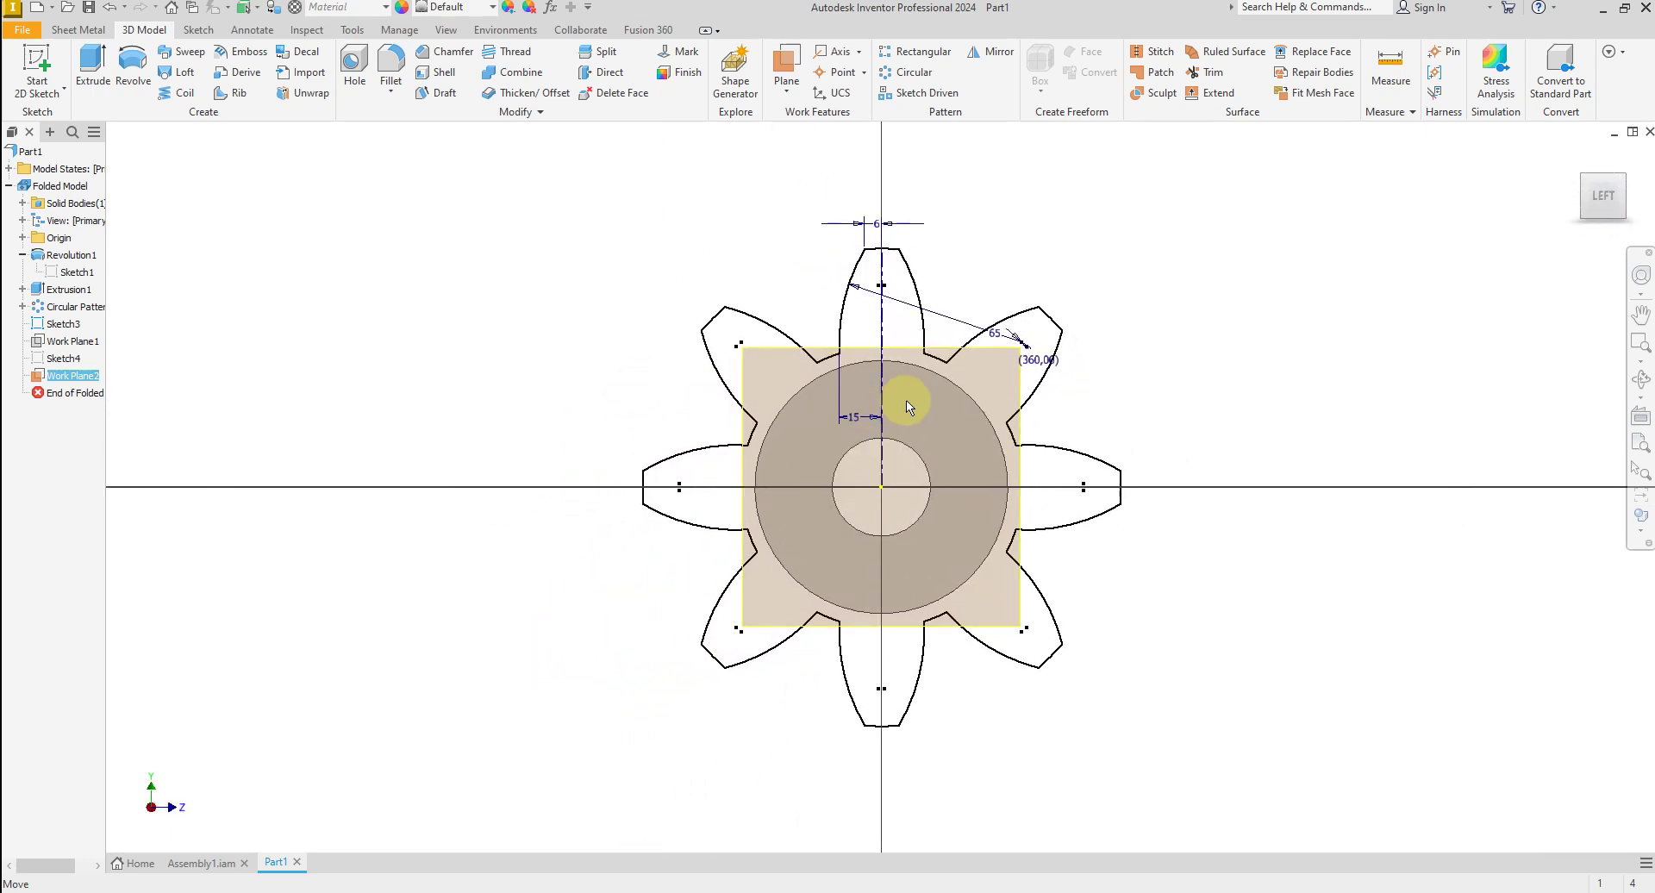
{"action": "right_click", "coordinate": [906, 349]}
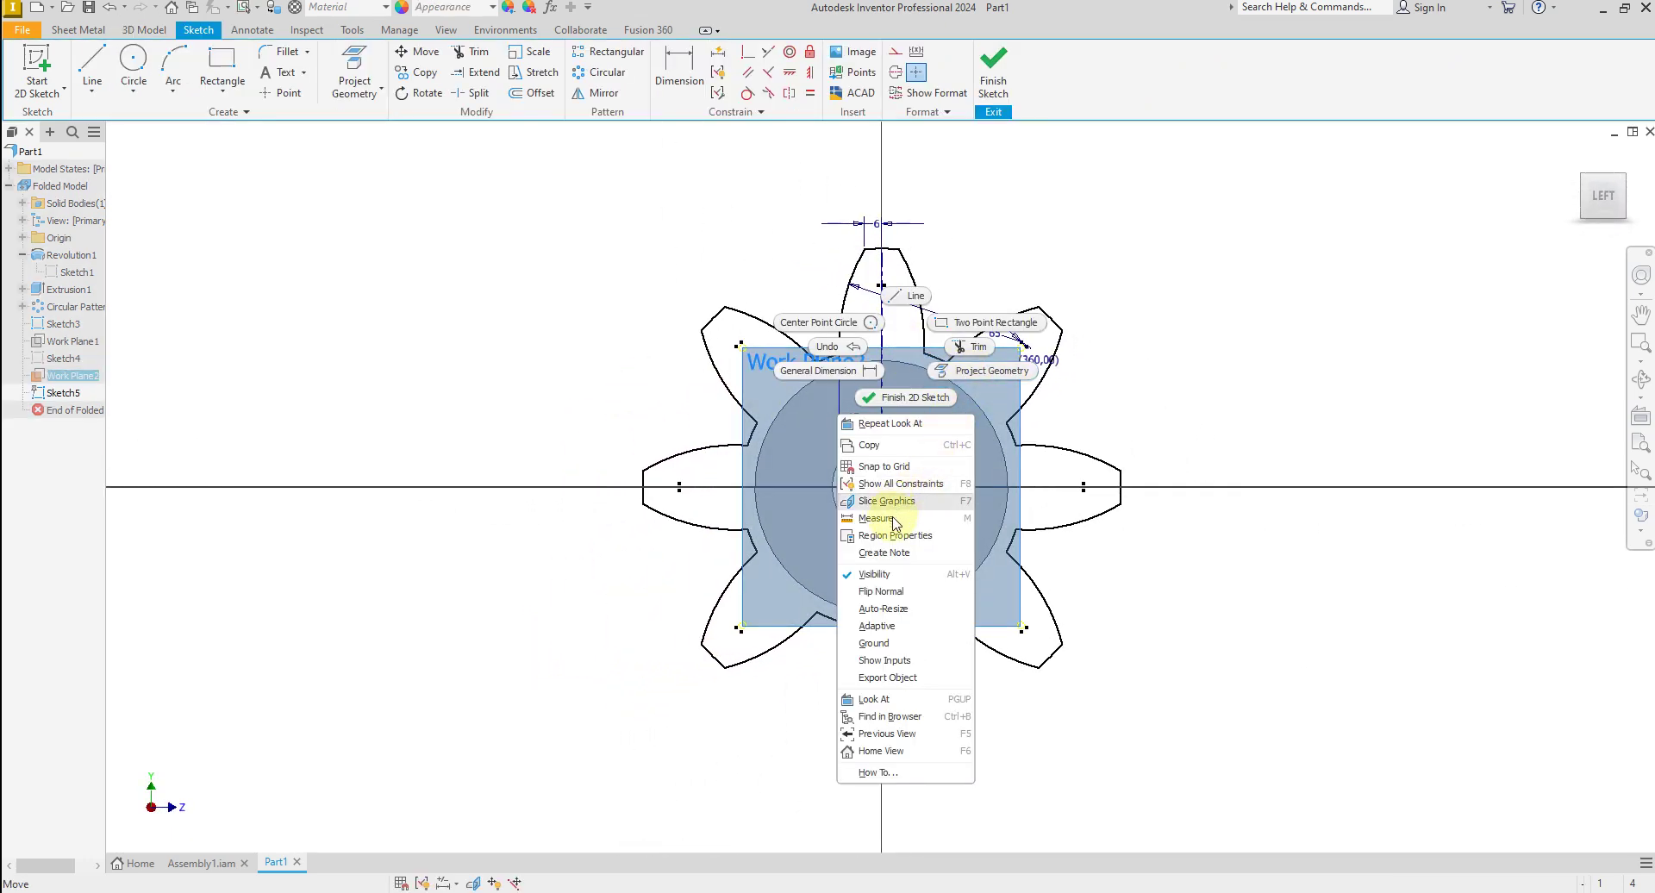
{"action": "left_click", "coordinate": [889, 575]}
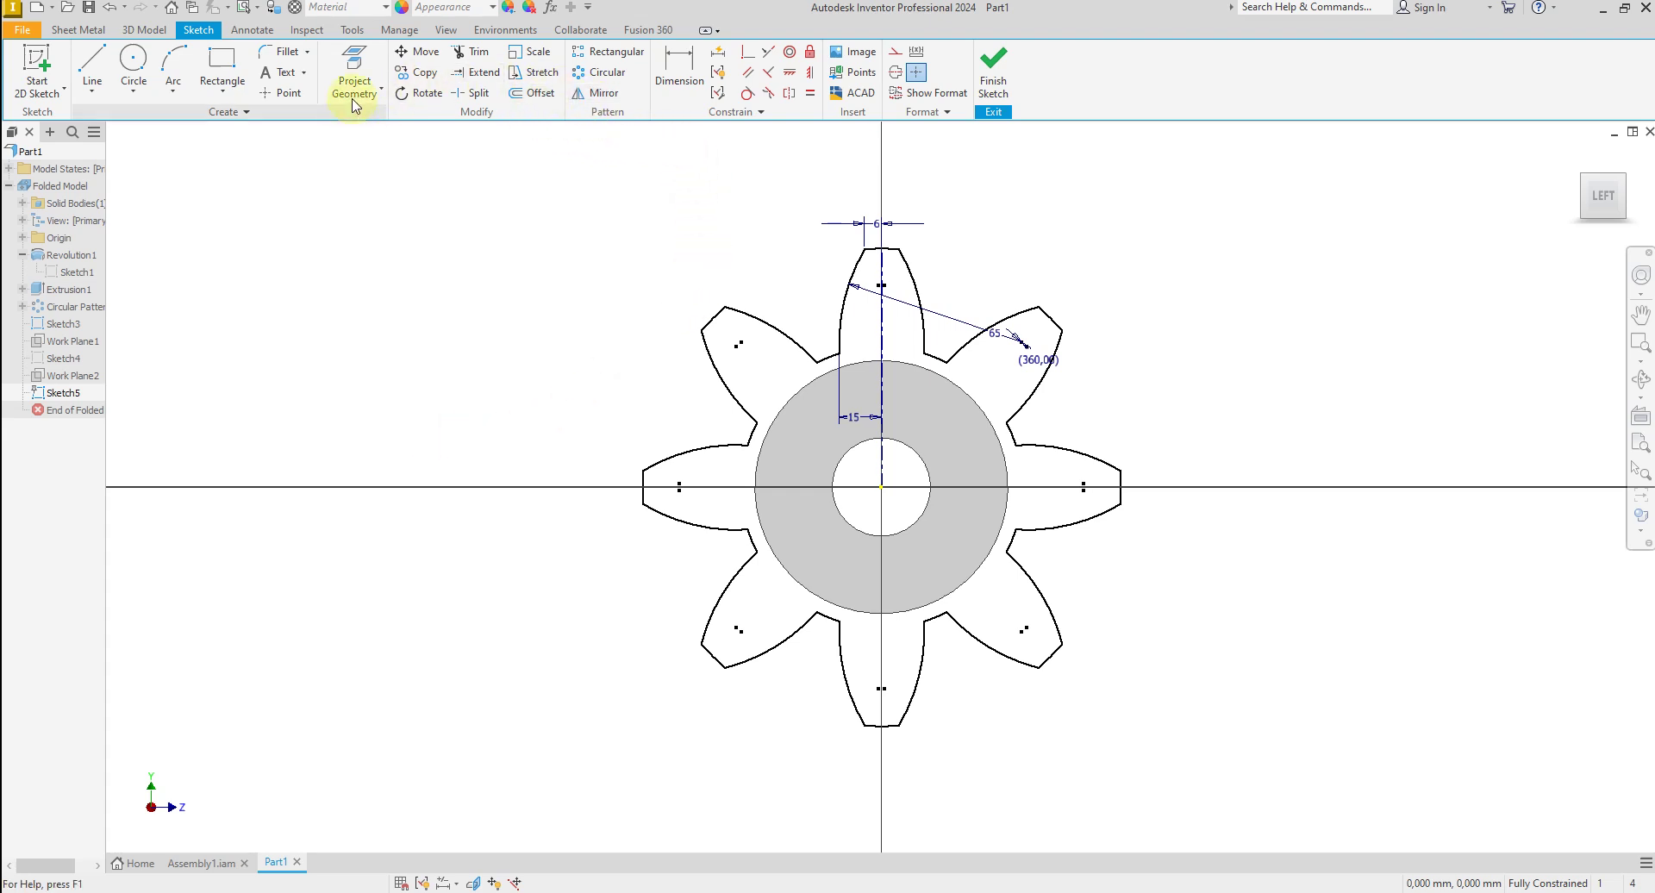
Project all edges of the full-size eight-tooth gear outline into the new sketch.
{"action": "left_click", "coordinate": [355, 76]}
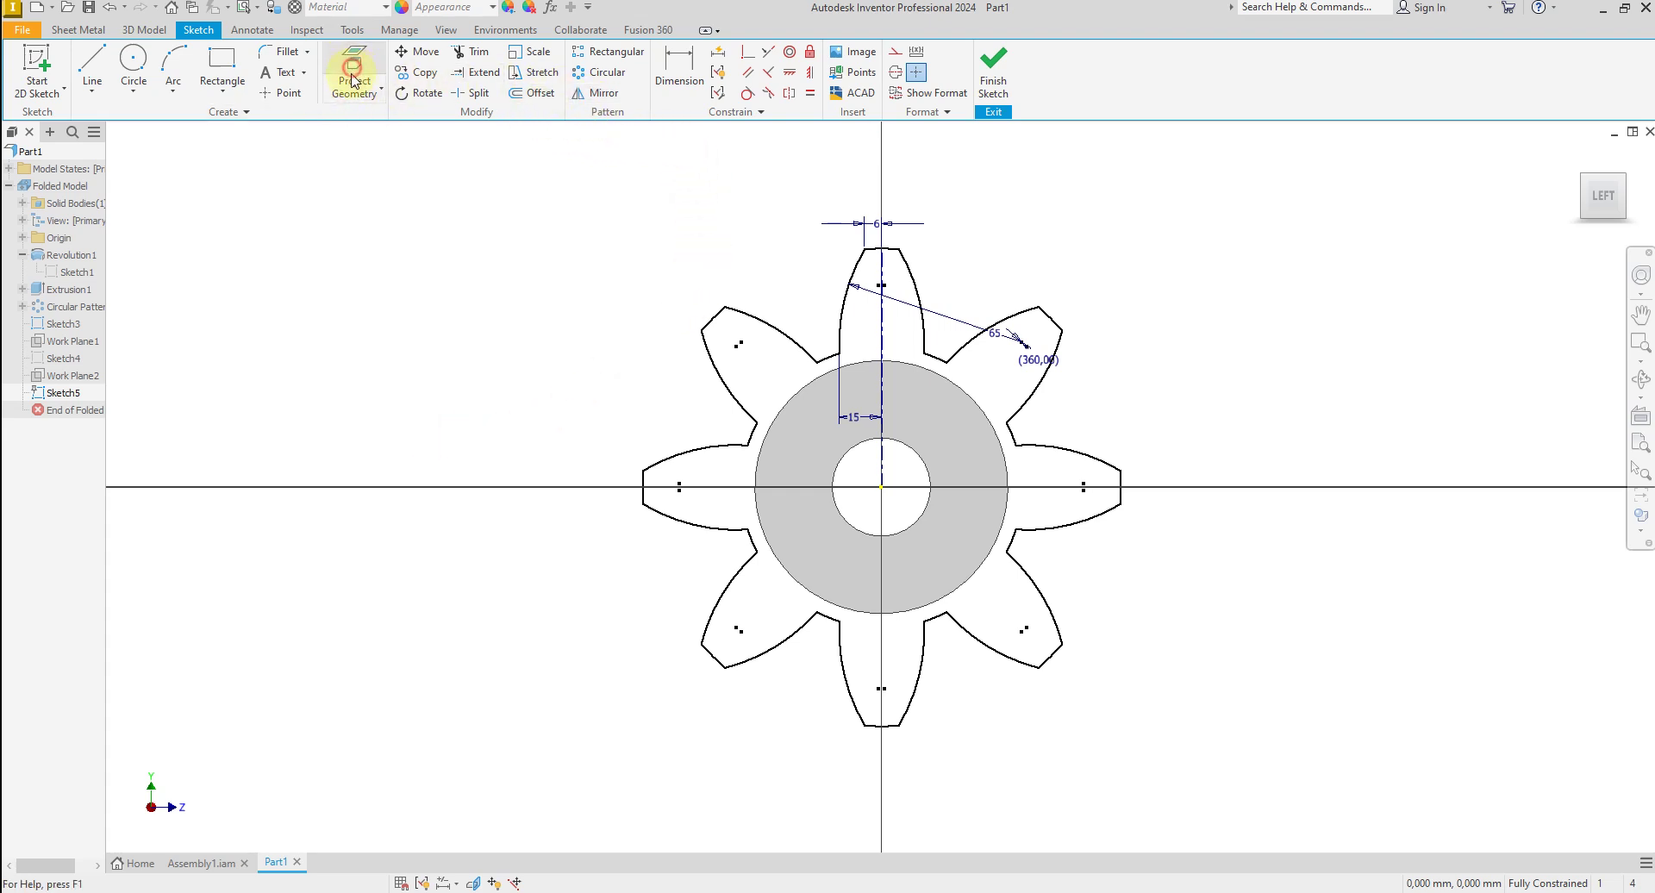
{"action": "left_click", "coordinate": [735, 317]}
{"action": "left_click", "coordinate": [707, 353]}
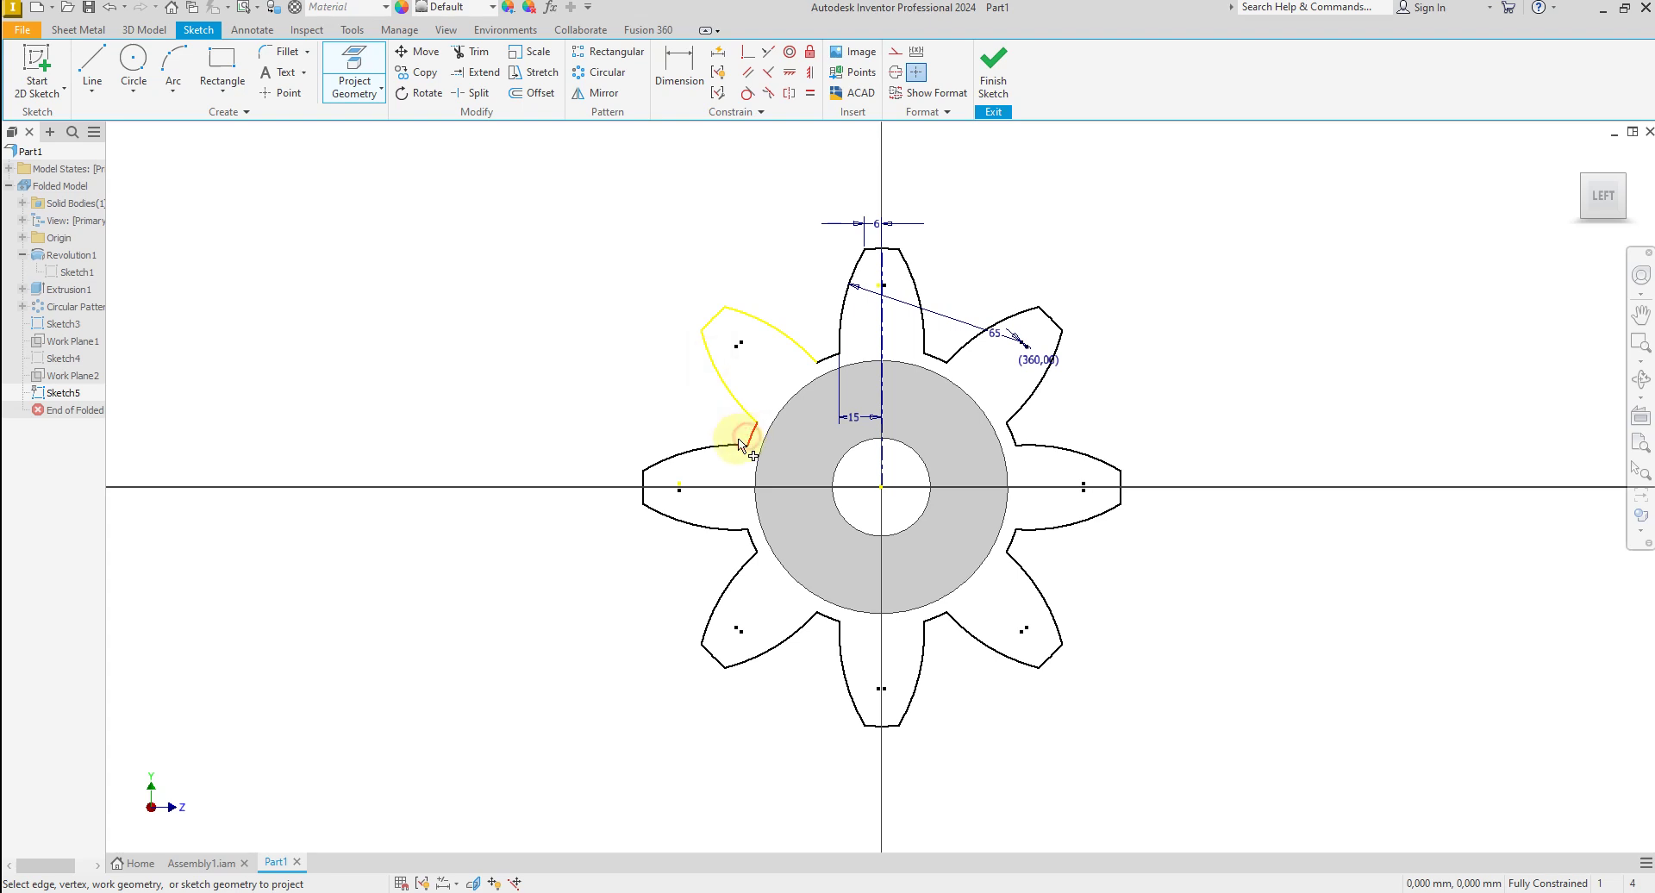
{"action": "left_click", "coordinate": [727, 452]}
{"action": "left_click", "coordinate": [647, 487]}
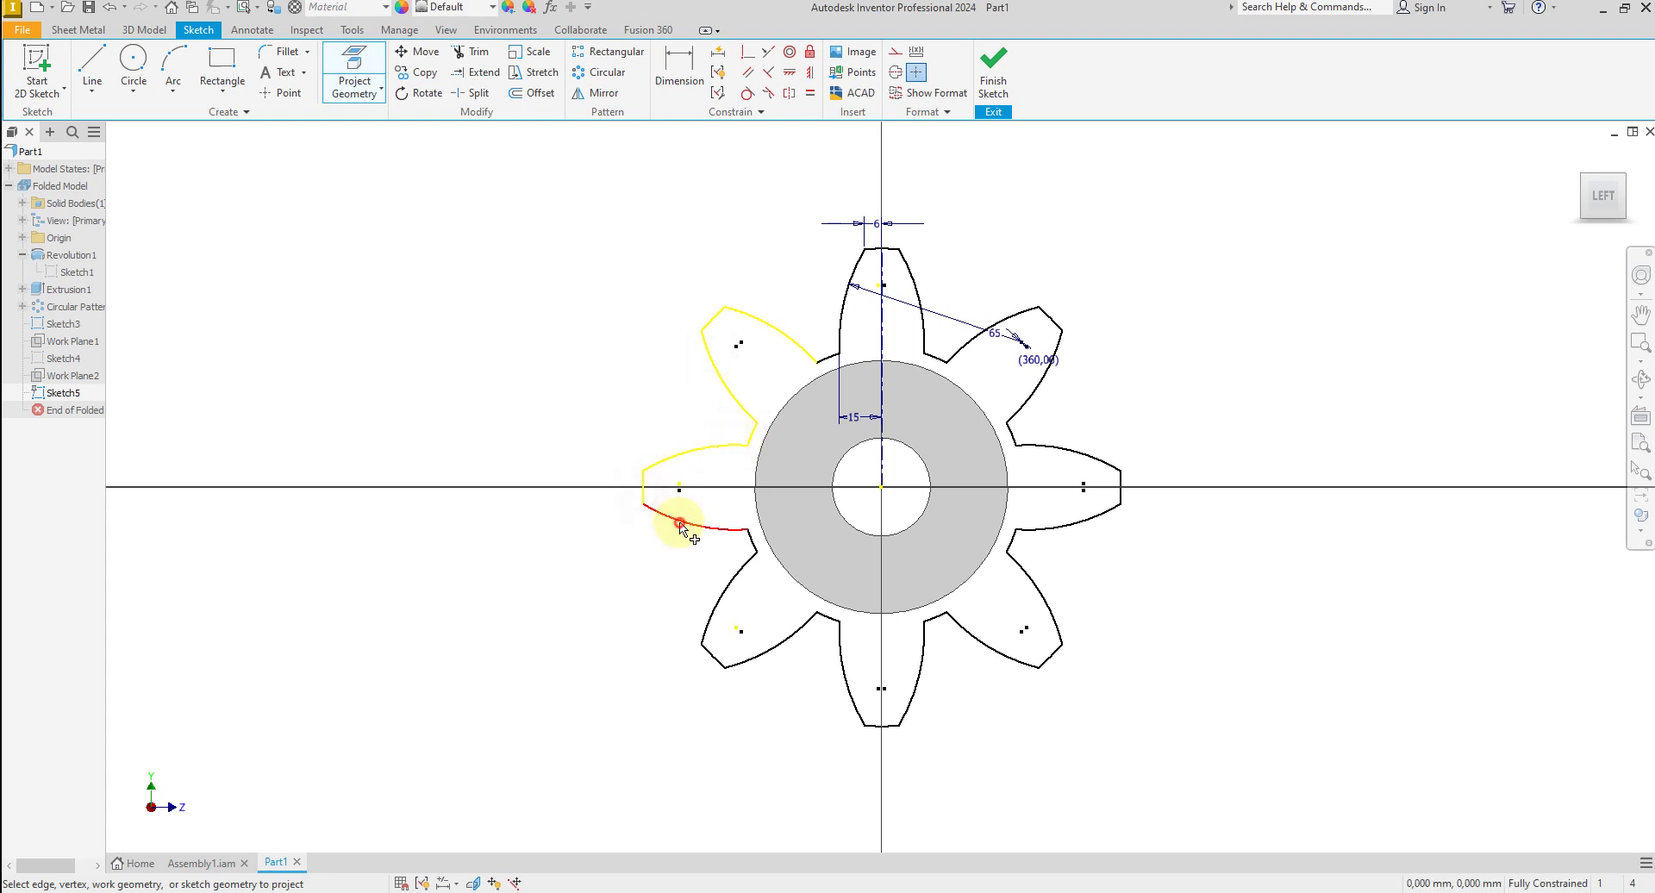
{"action": "left_click", "coordinate": [678, 520]}
{"action": "left_click", "coordinate": [753, 549]}
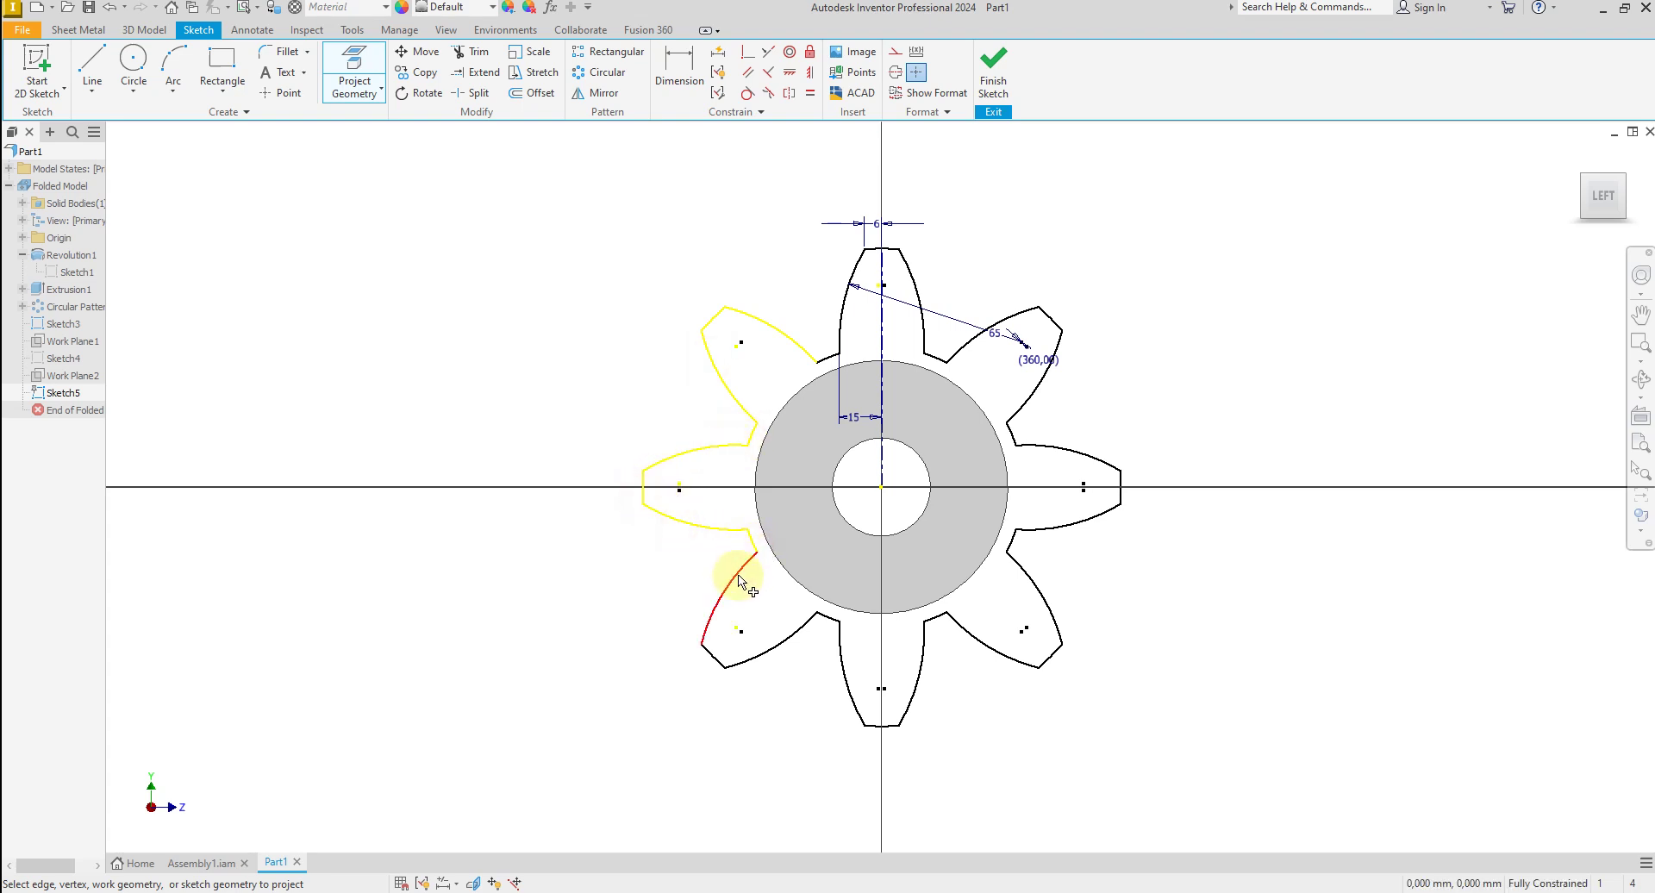
{"action": "left_click", "coordinate": [787, 640]}
{"action": "left_click", "coordinate": [716, 661]}
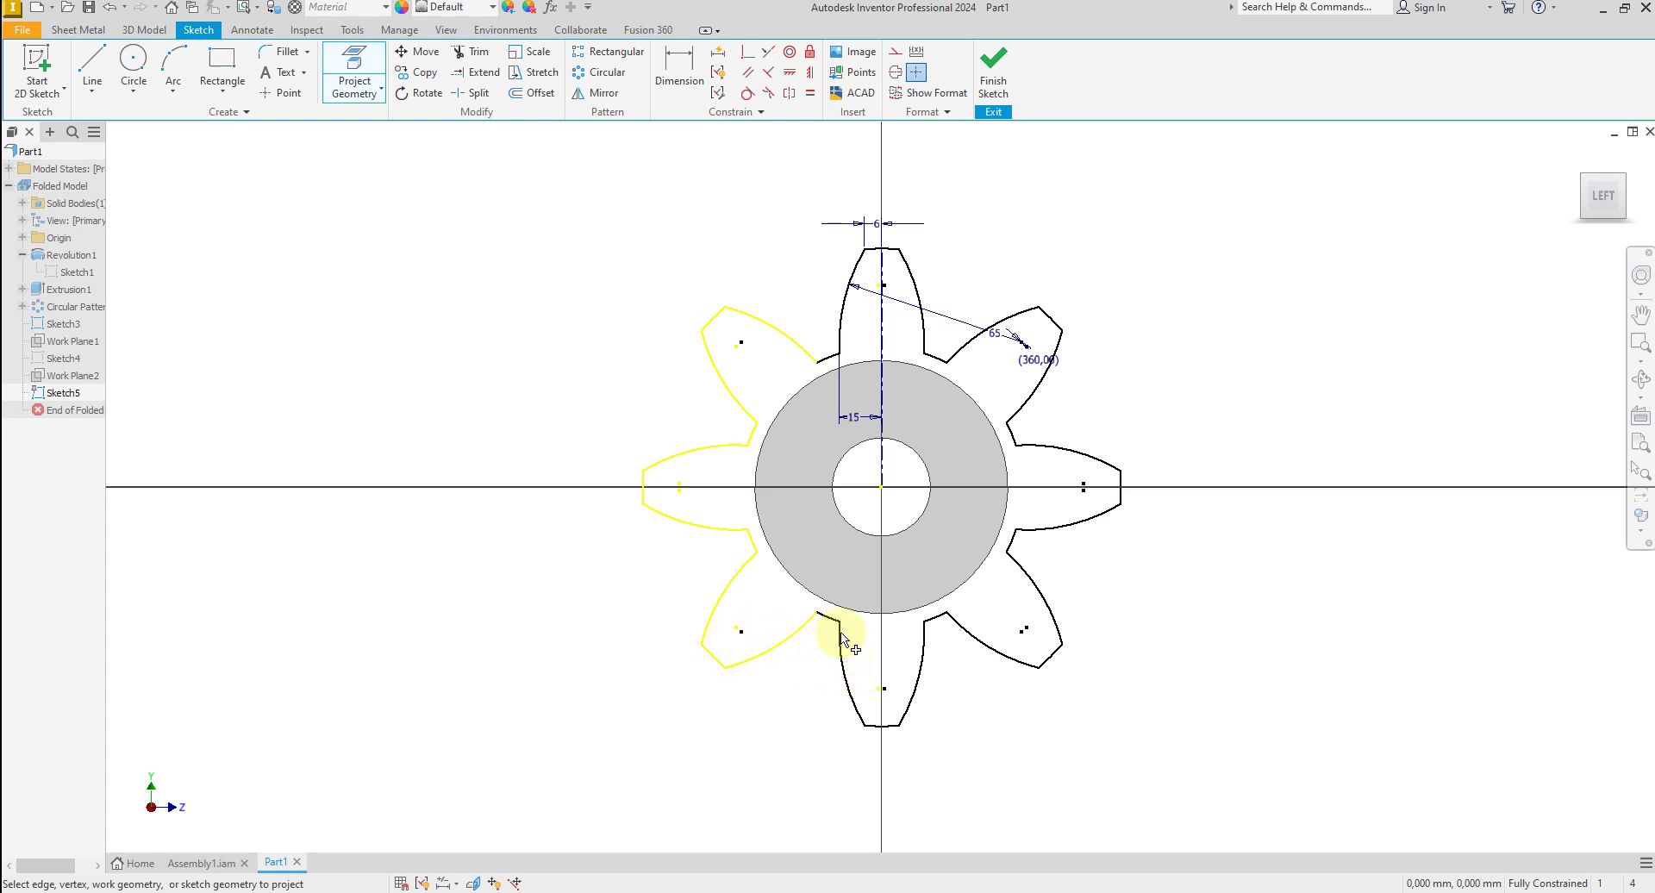
{"action": "left_click", "coordinate": [828, 618]}
{"action": "left_click", "coordinate": [842, 653]}
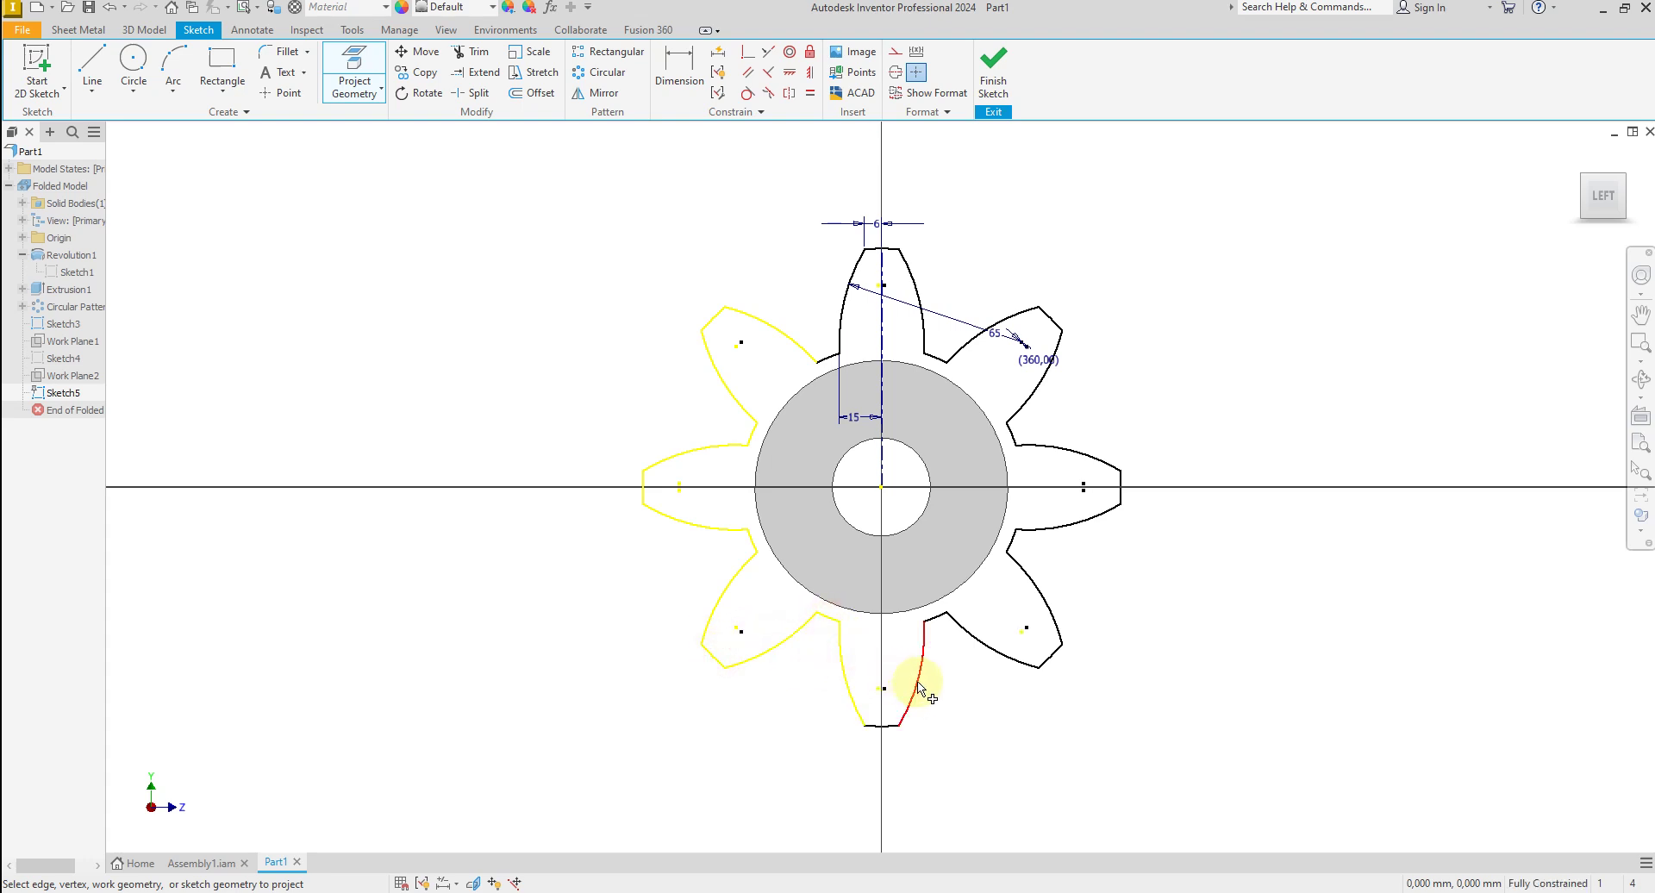
{"action": "left_click", "coordinate": [899, 713]}
{"action": "left_click", "coordinate": [887, 724]}
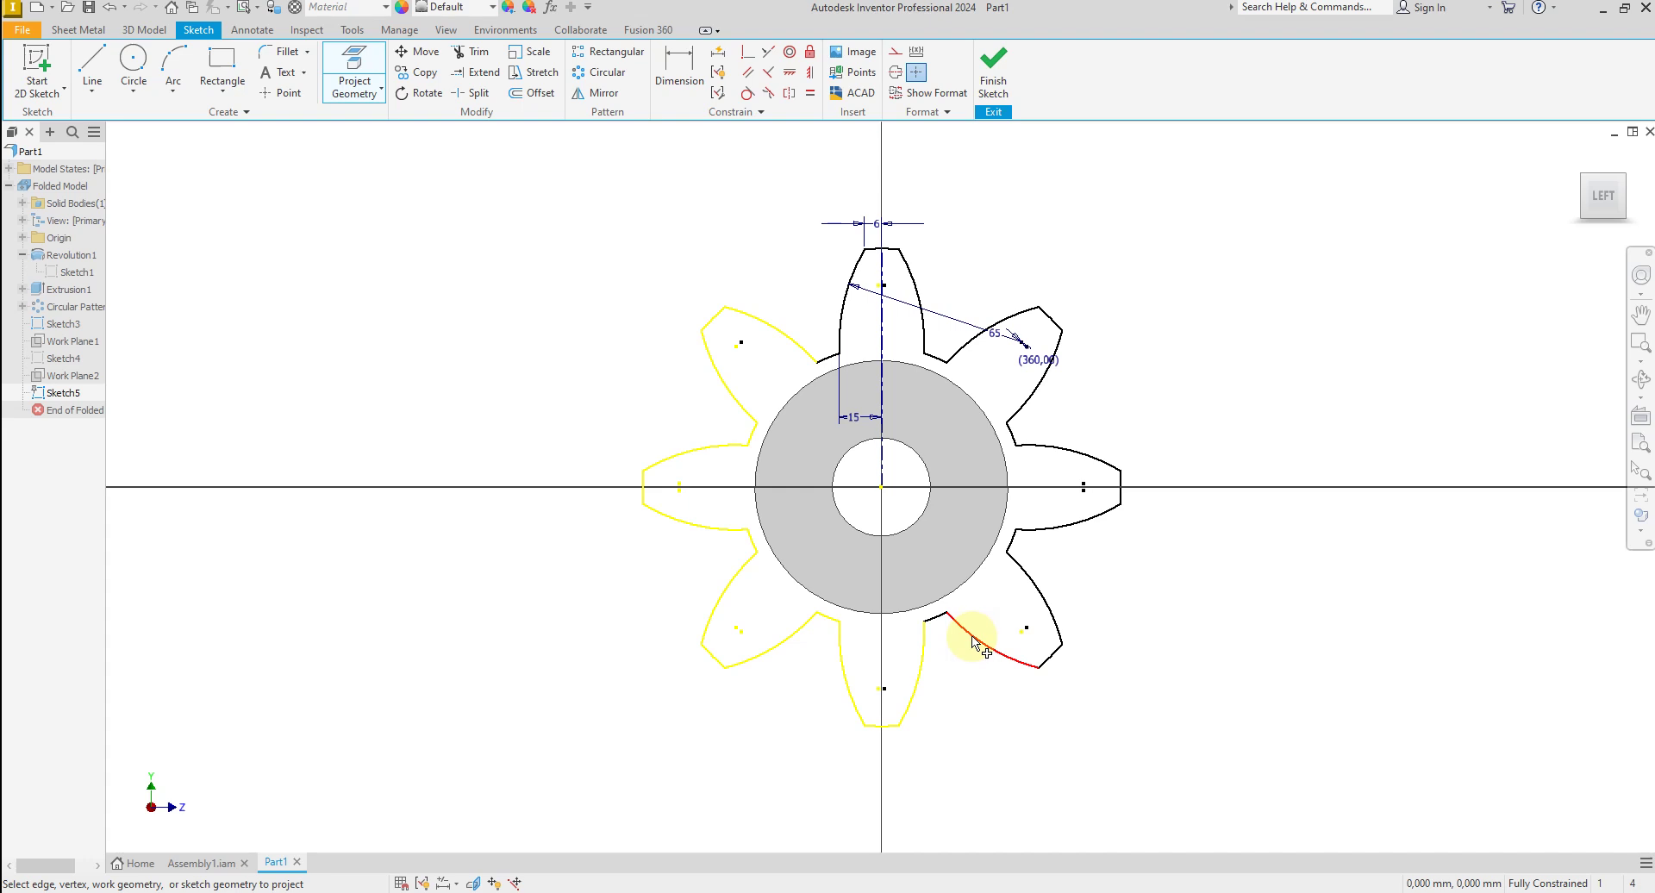
{"action": "left_click", "coordinate": [939, 618]}
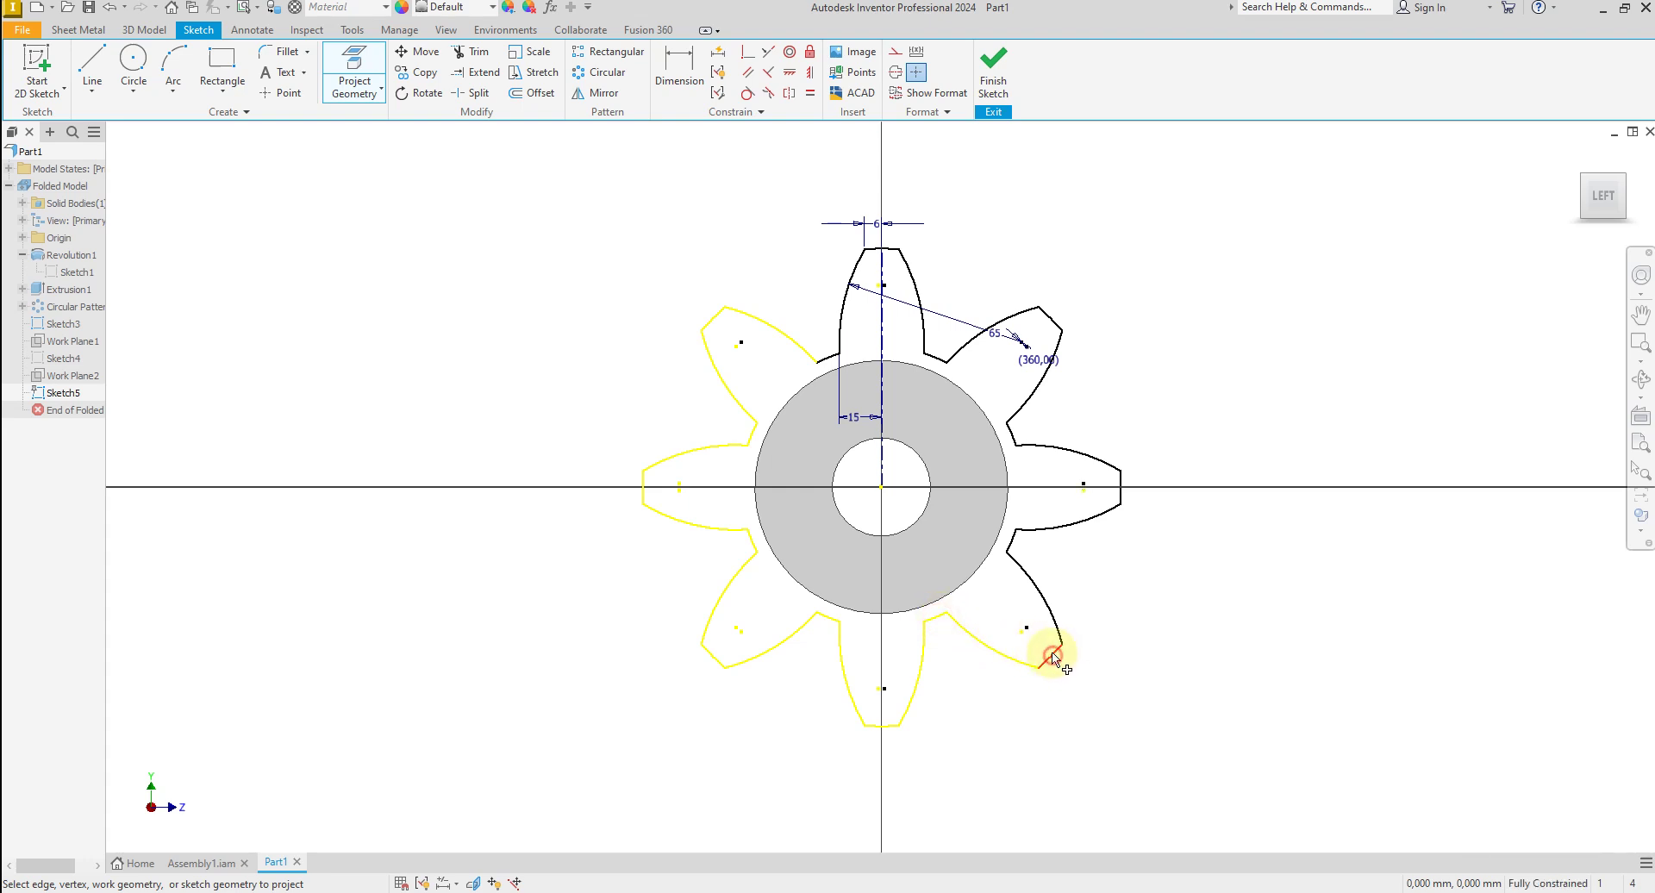
{"action": "left_click", "coordinate": [1052, 657]}
{"action": "left_click", "coordinate": [1013, 548]}
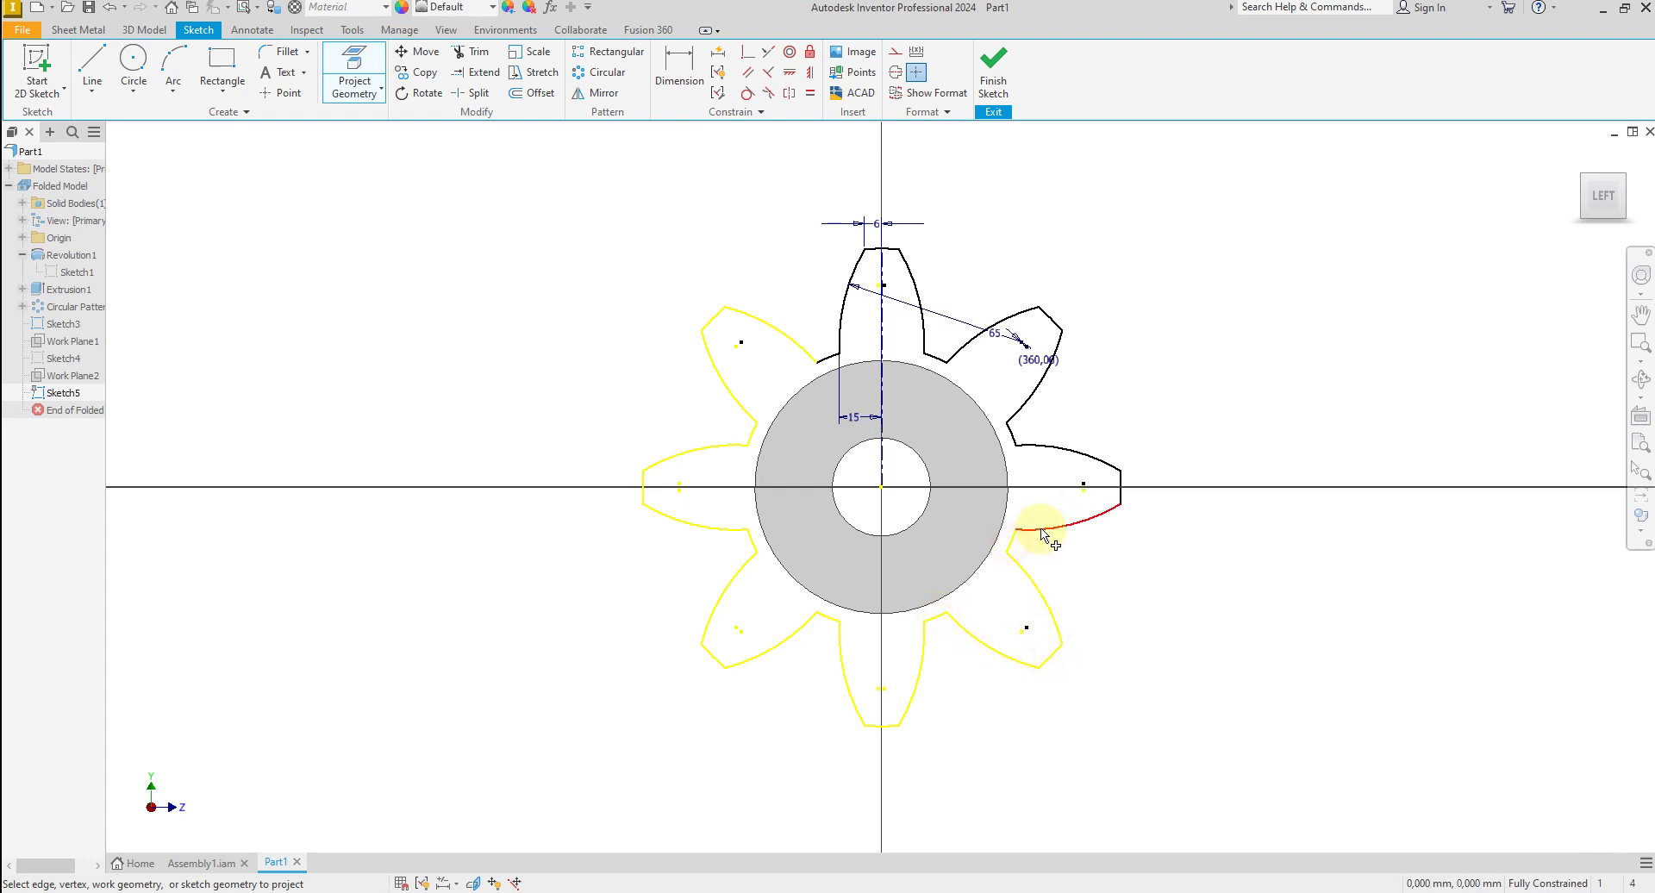
{"action": "left_click", "coordinate": [1040, 527]}
{"action": "left_click", "coordinate": [1122, 498]}
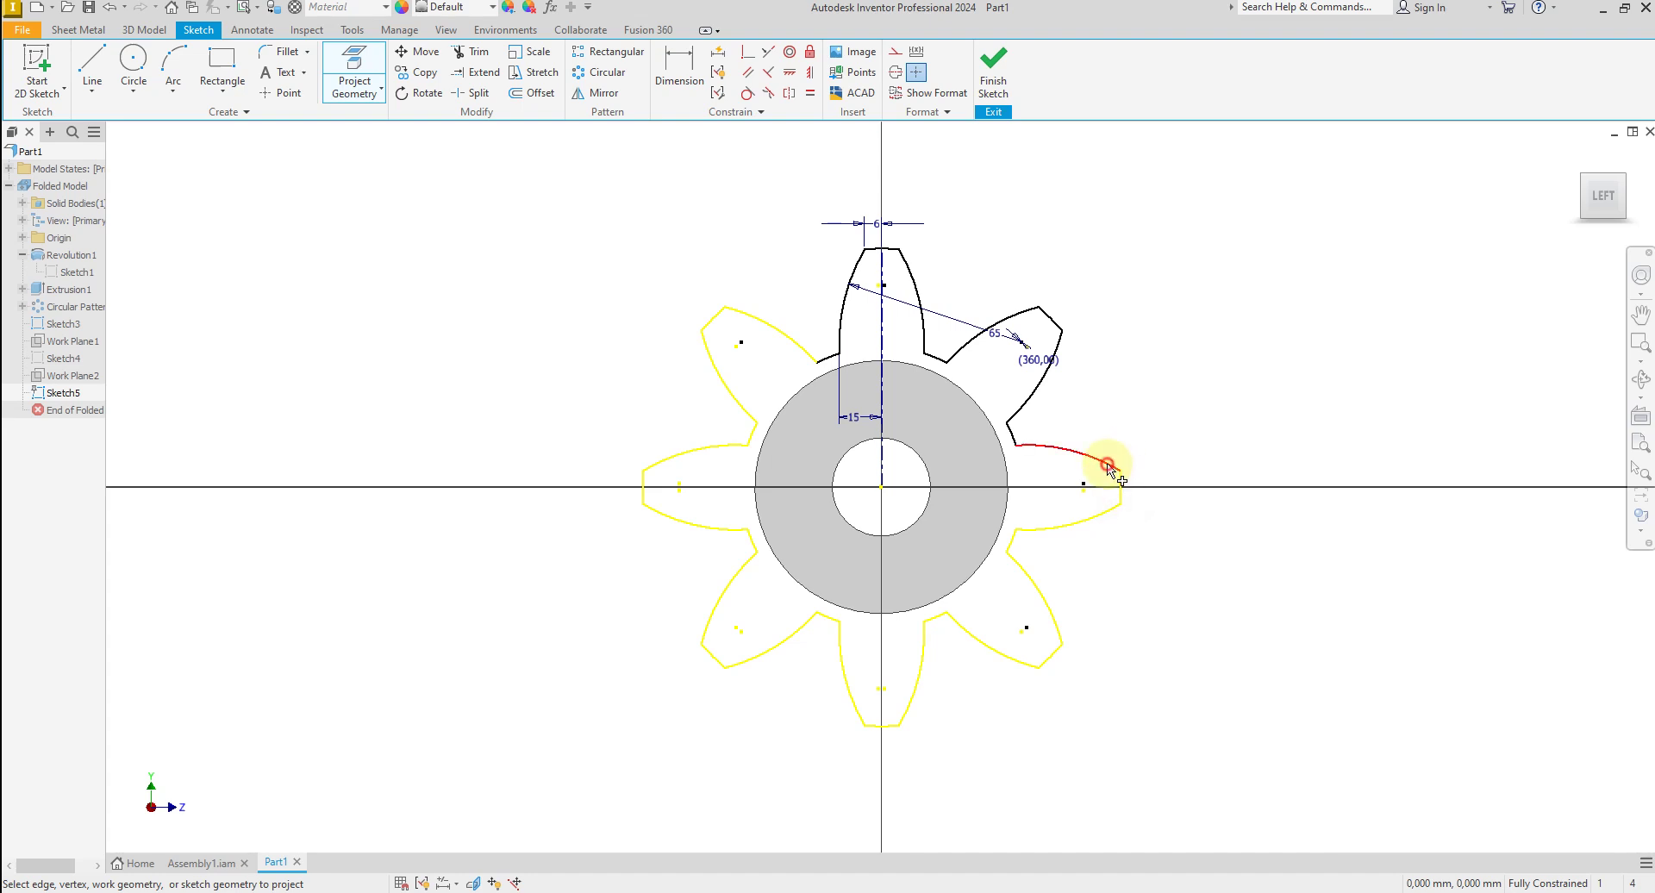
{"action": "left_click", "coordinate": [1108, 465]}
{"action": "left_click", "coordinate": [1010, 431]}
{"action": "left_click", "coordinate": [1034, 379]}
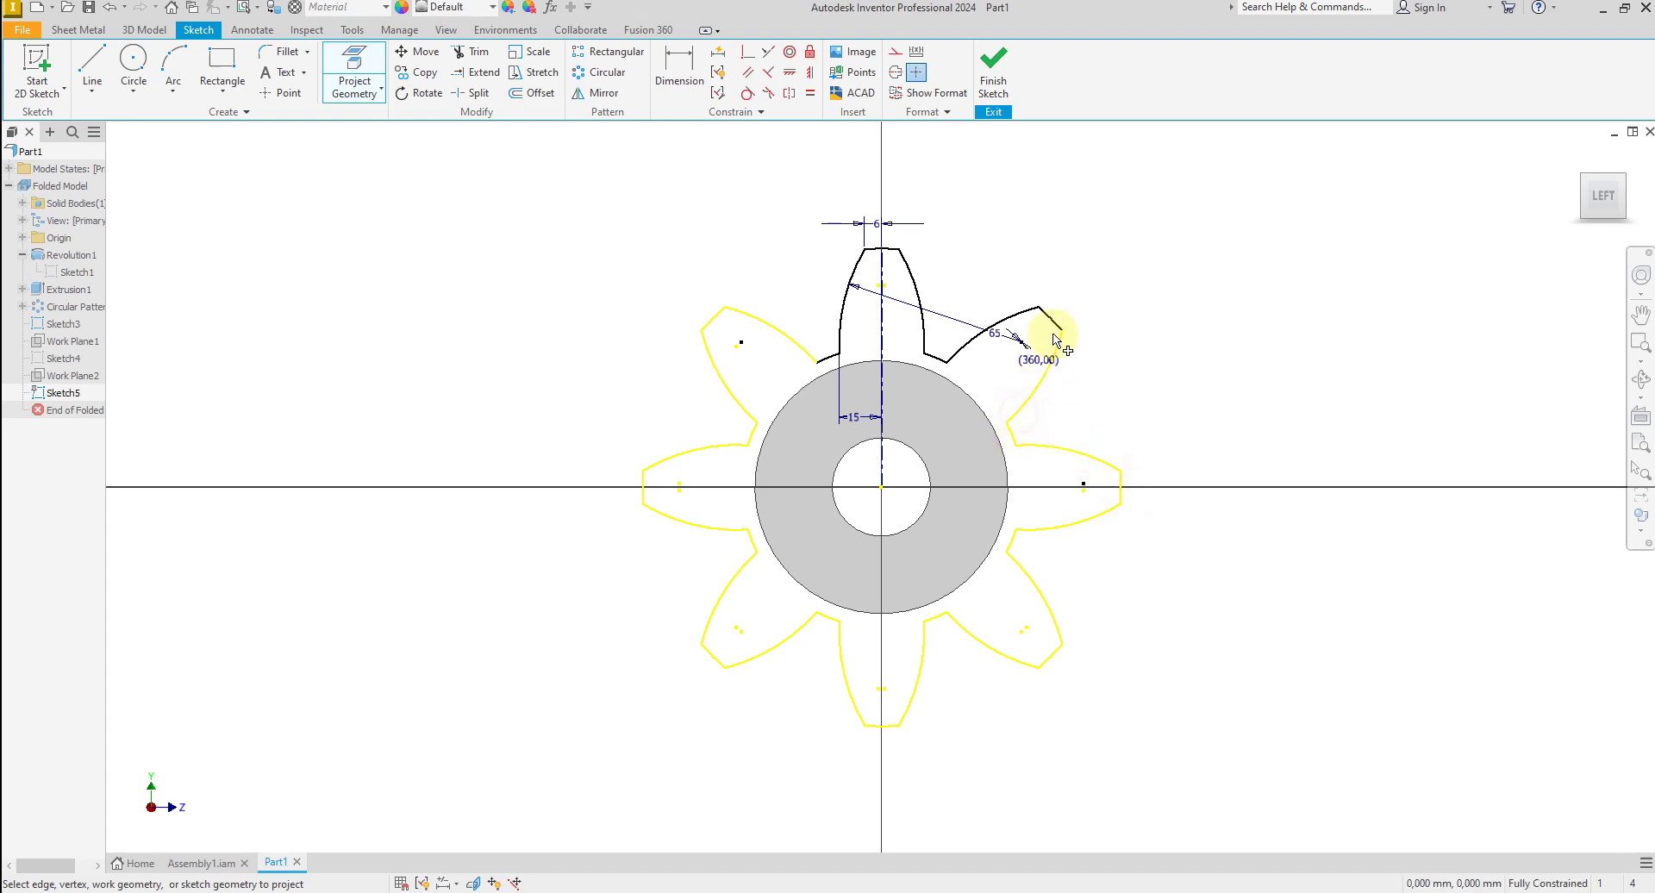
{"action": "left_click", "coordinate": [1013, 316]}
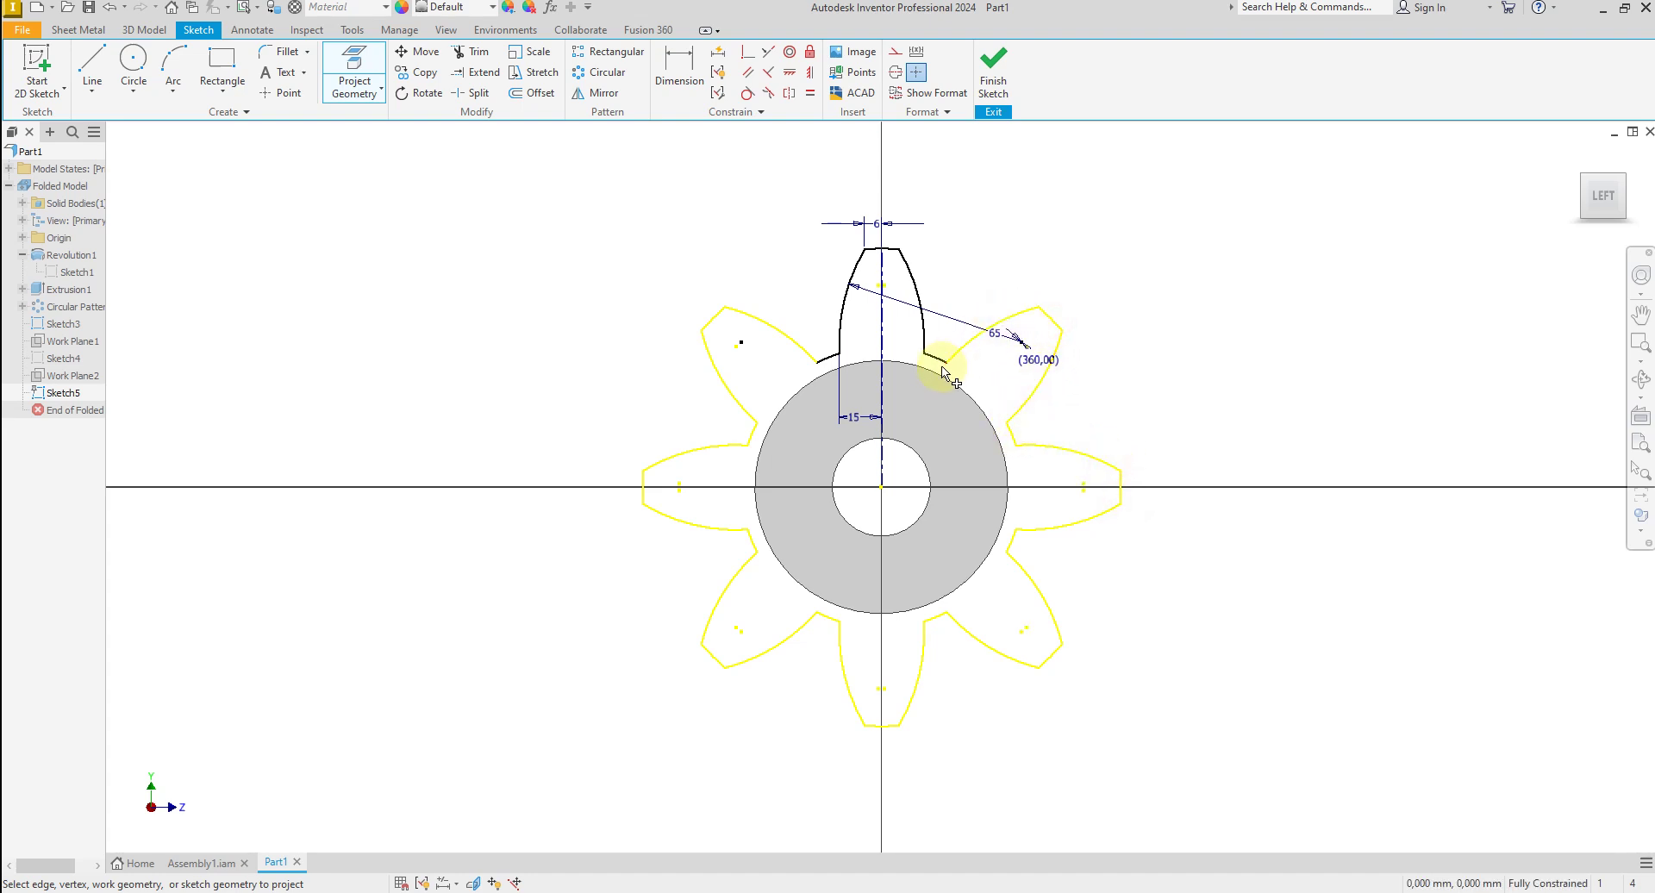
{"action": "left_click", "coordinate": [924, 336]}
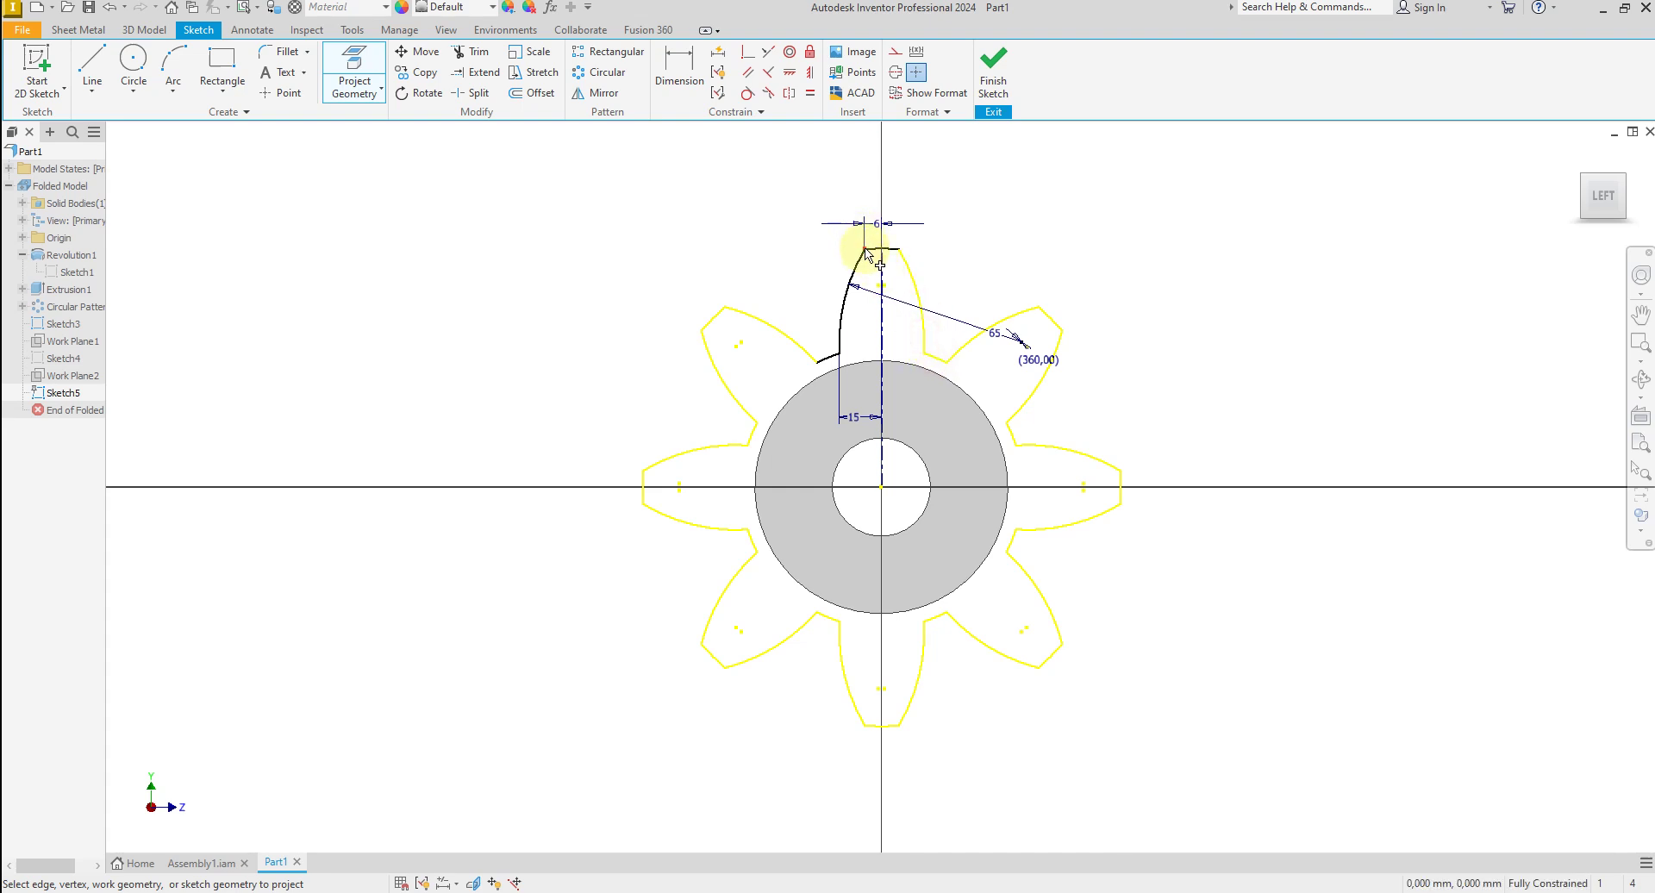
{"action": "left_click", "coordinate": [874, 249]}
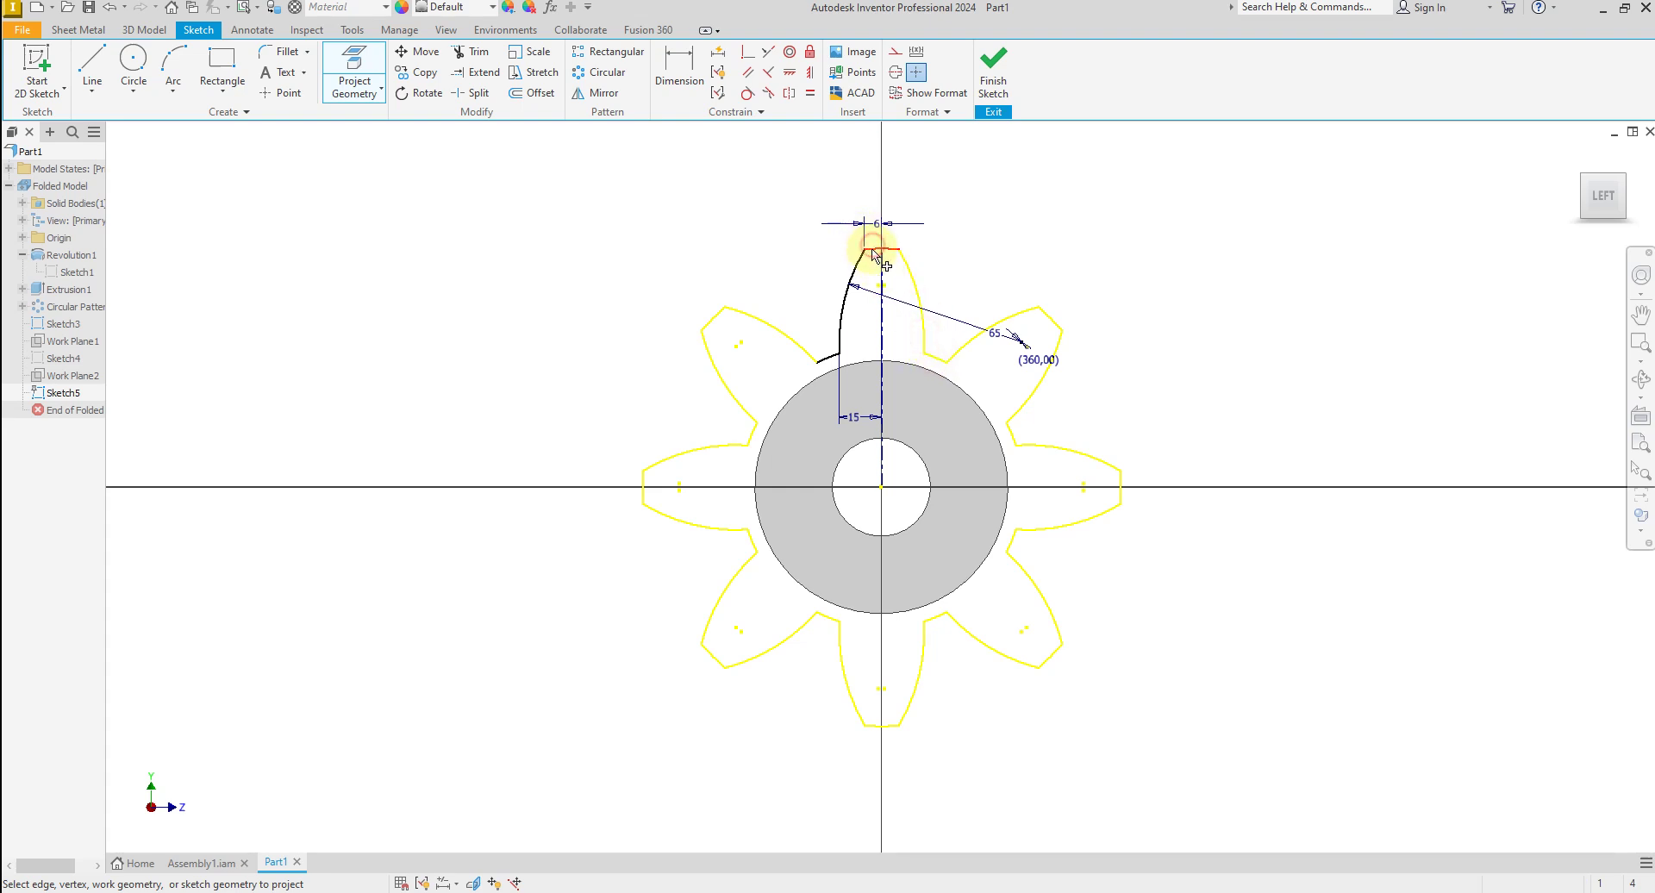
{"action": "left_click", "coordinate": [832, 361]}
{"action": "right_click", "coordinate": [499, 287]}
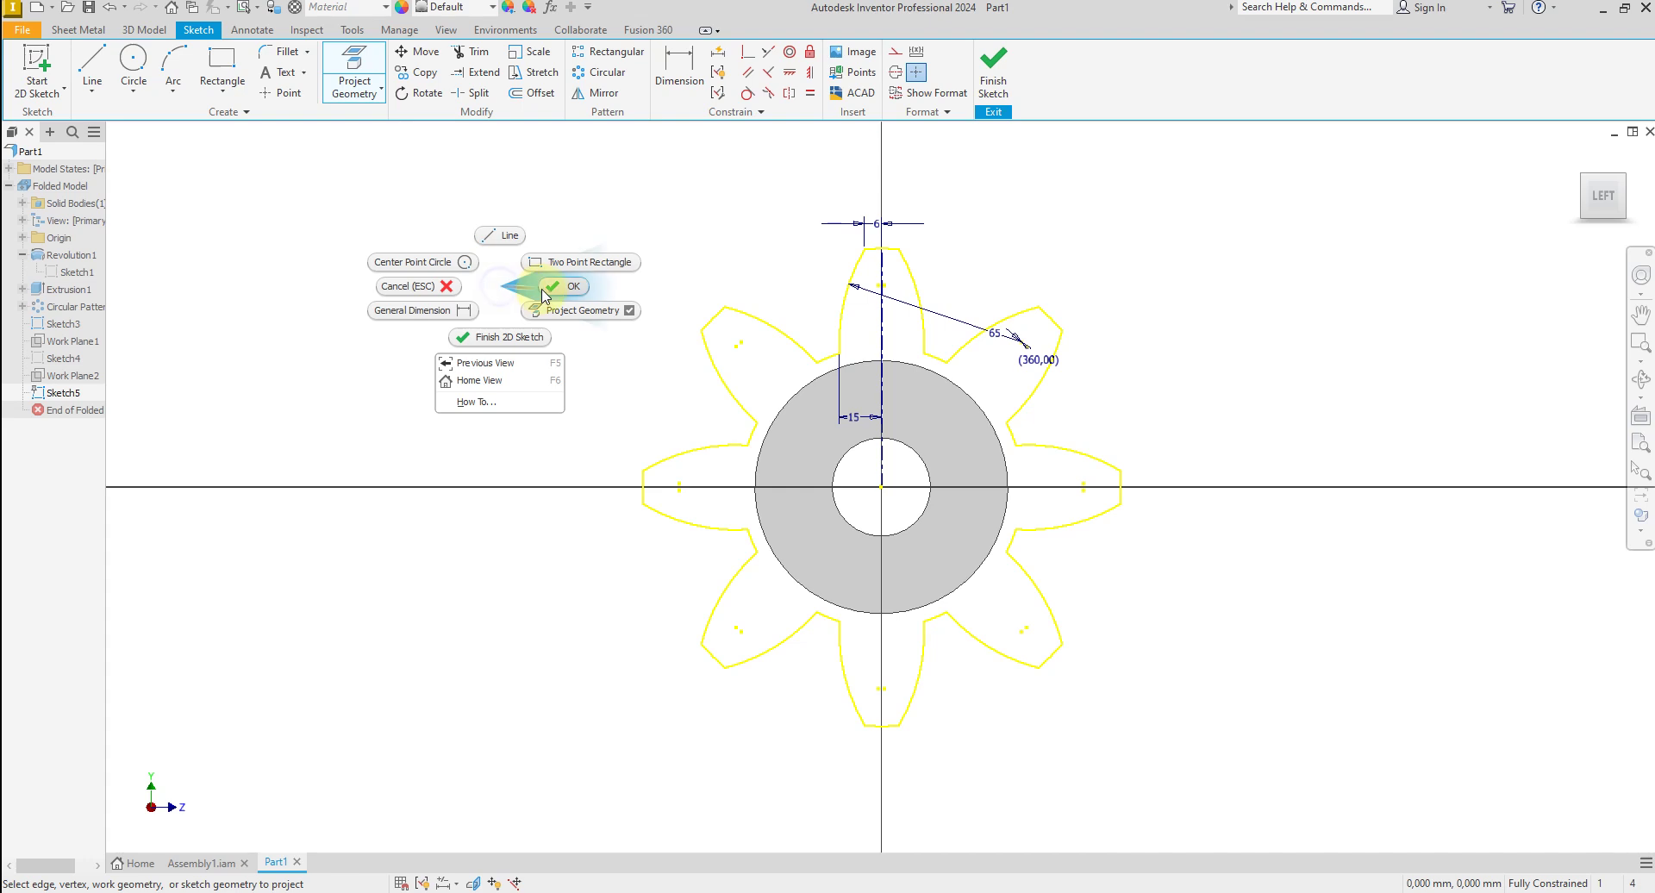
{"action": "left_click", "coordinate": [545, 292]}
Select the whole projected gear outline and delete its constraints.
{"action": "scroll", "coordinate": [628, 358], "scroll_direction": "down", "scroll_amount": 3}
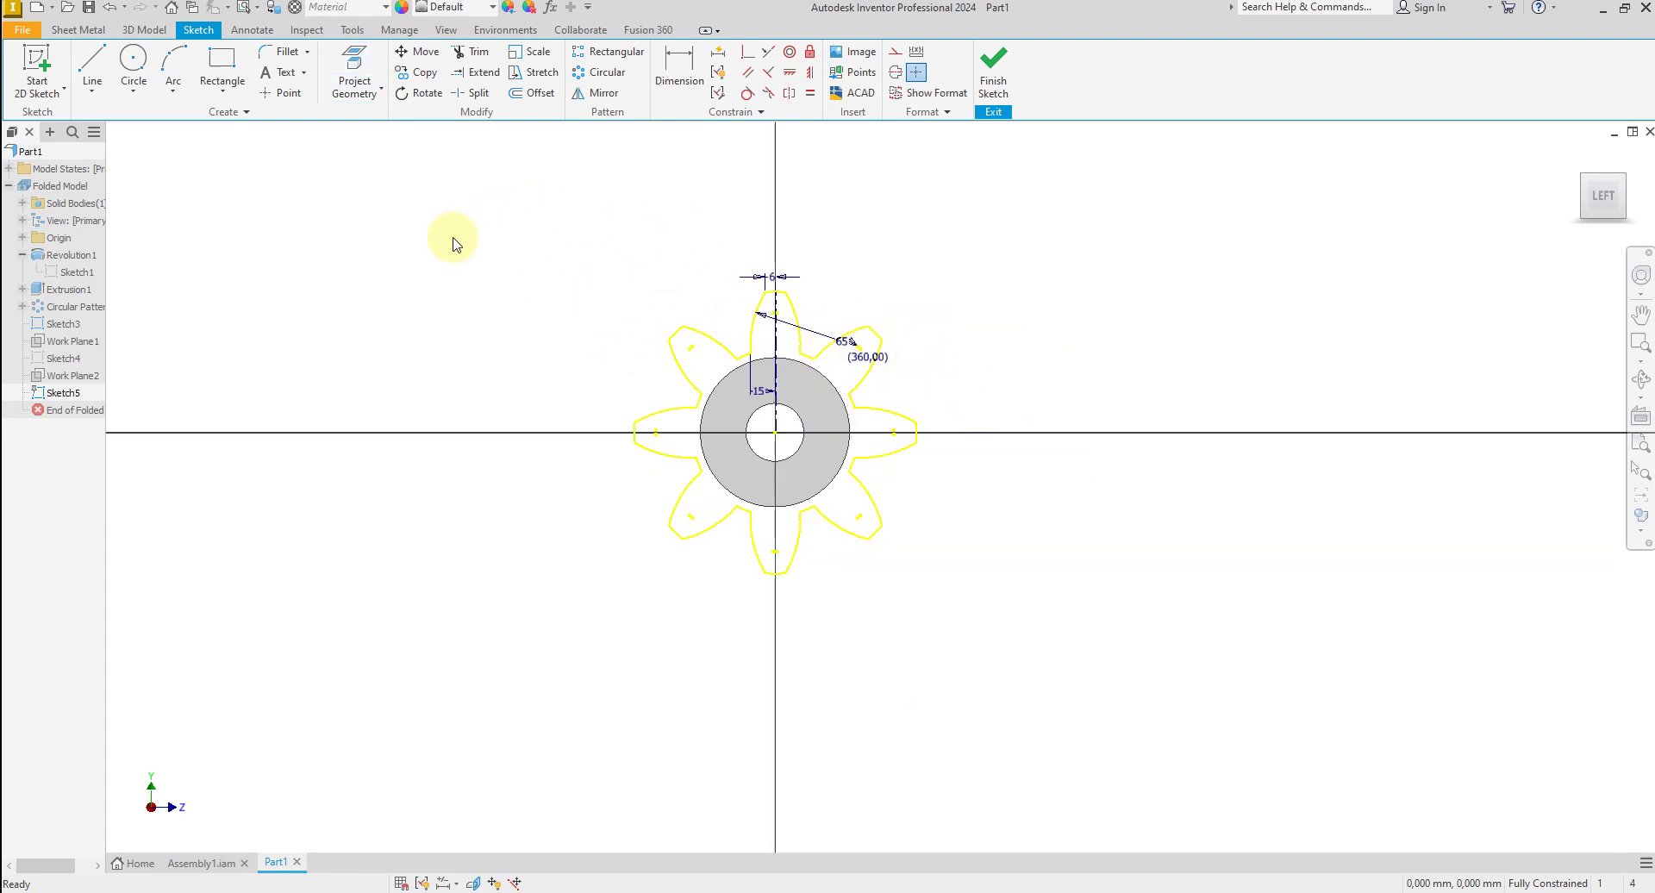
{"action": "mouse_move", "coordinate": [479, 247]}
{"action": "left_mouse_down"}
{"action": "mouse_move", "coordinate": [864, 316]}
{"action": "mouse_move", "coordinate": [1030, 595]}
{"action": "mouse_move", "coordinate": [1036, 571]}
{"action": "left_mouse_up"}
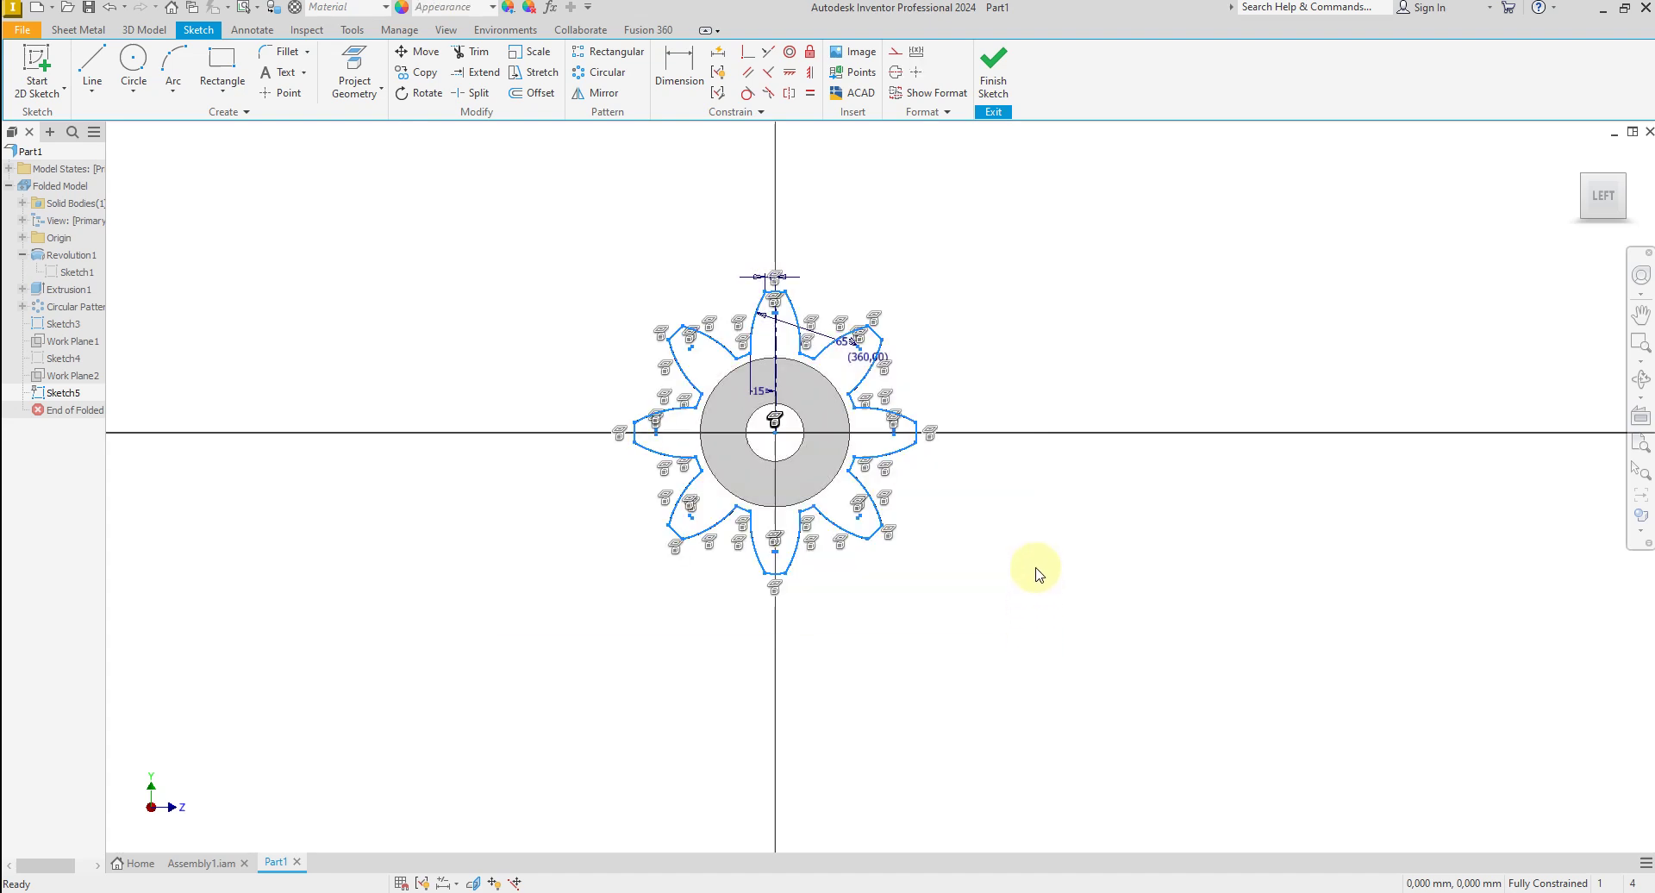
{"action": "right_click", "coordinate": [1032, 385]}
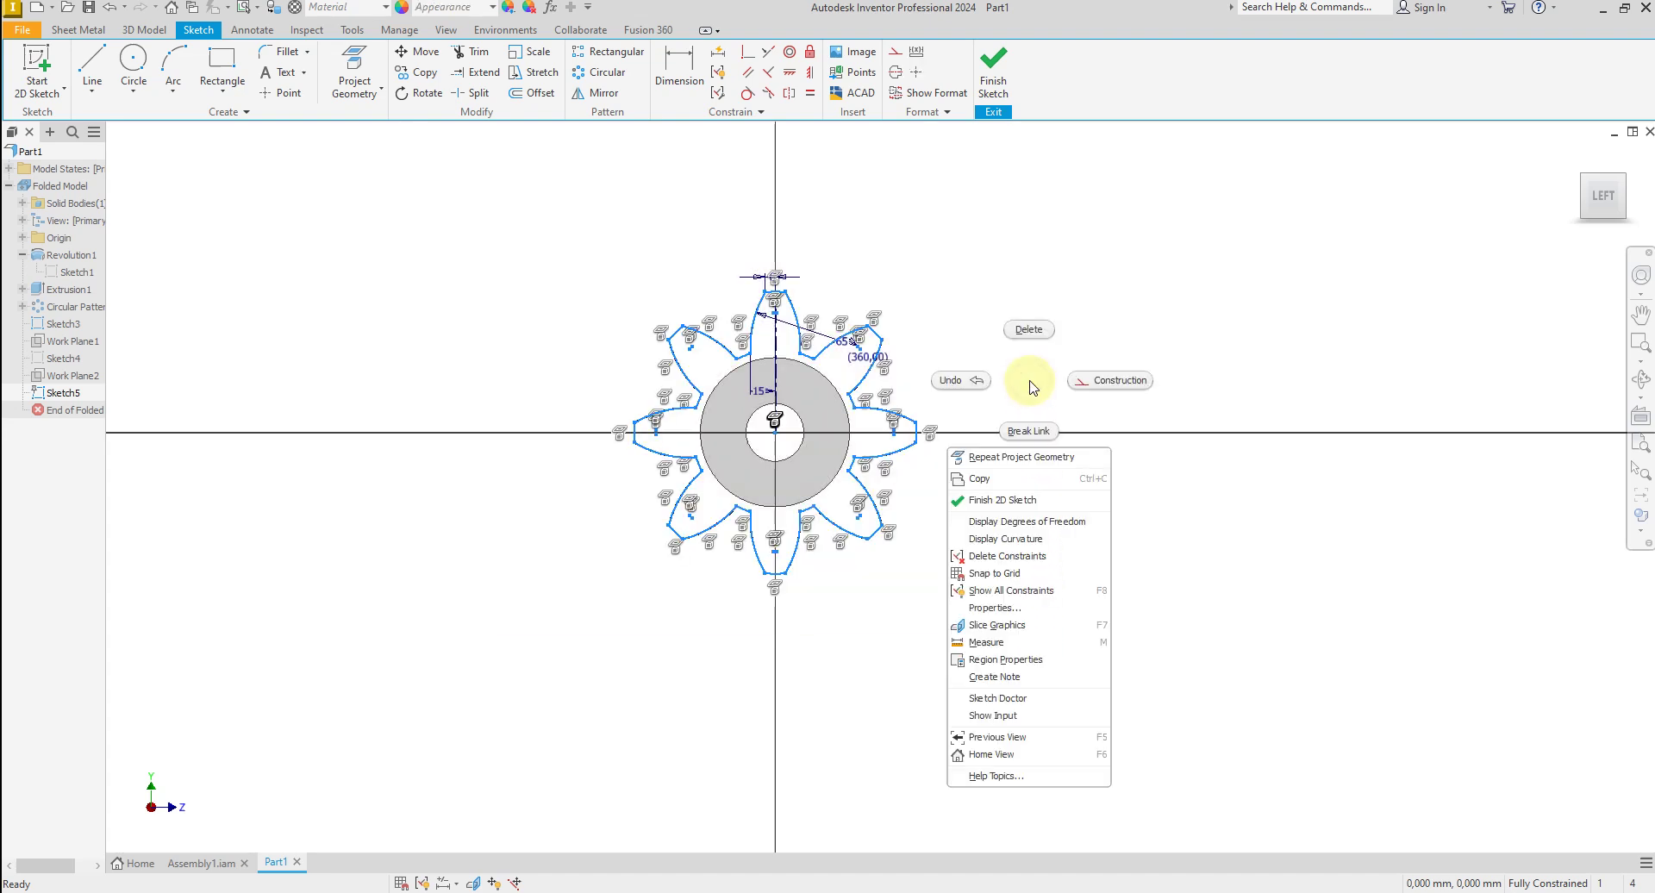
{"action": "left_click", "coordinate": [1009, 559]}
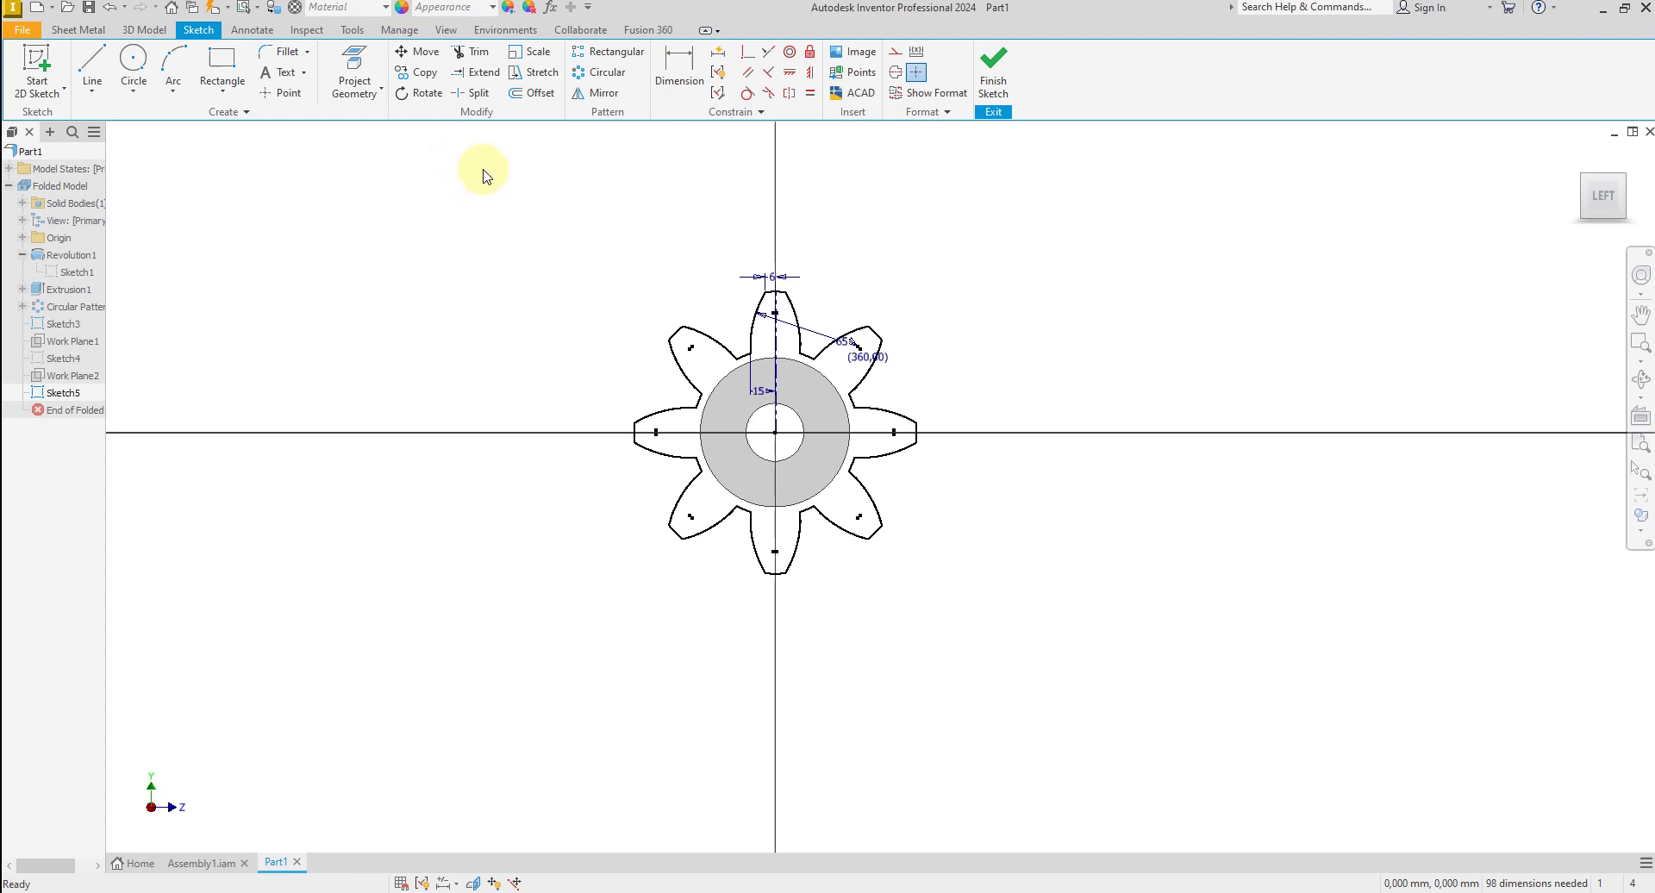
Rotate the projected gear outline by -30 degrees about the shaft's center point.
{"action": "left_click", "coordinate": [421, 95]}
{"action": "mouse_move", "coordinate": [545, 259]}
{"action": "left_mouse_down"}
{"action": "mouse_move", "coordinate": [861, 288]}
{"action": "mouse_move", "coordinate": [1079, 642]}
{"action": "left_mouse_up"}
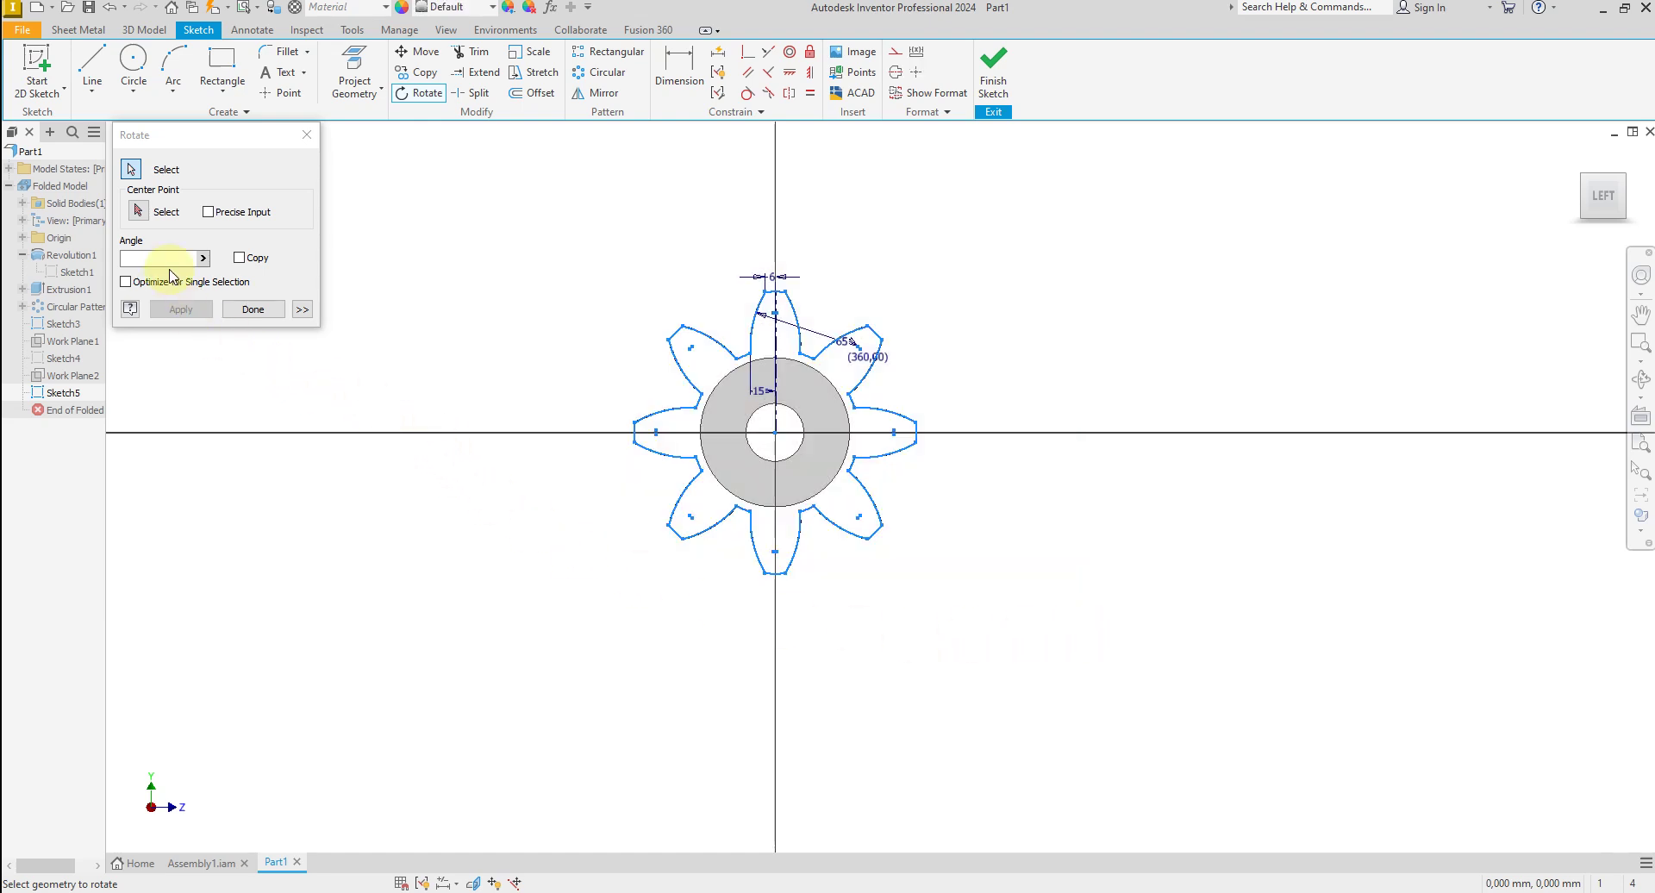
{"action": "left_click", "coordinate": [164, 258]}
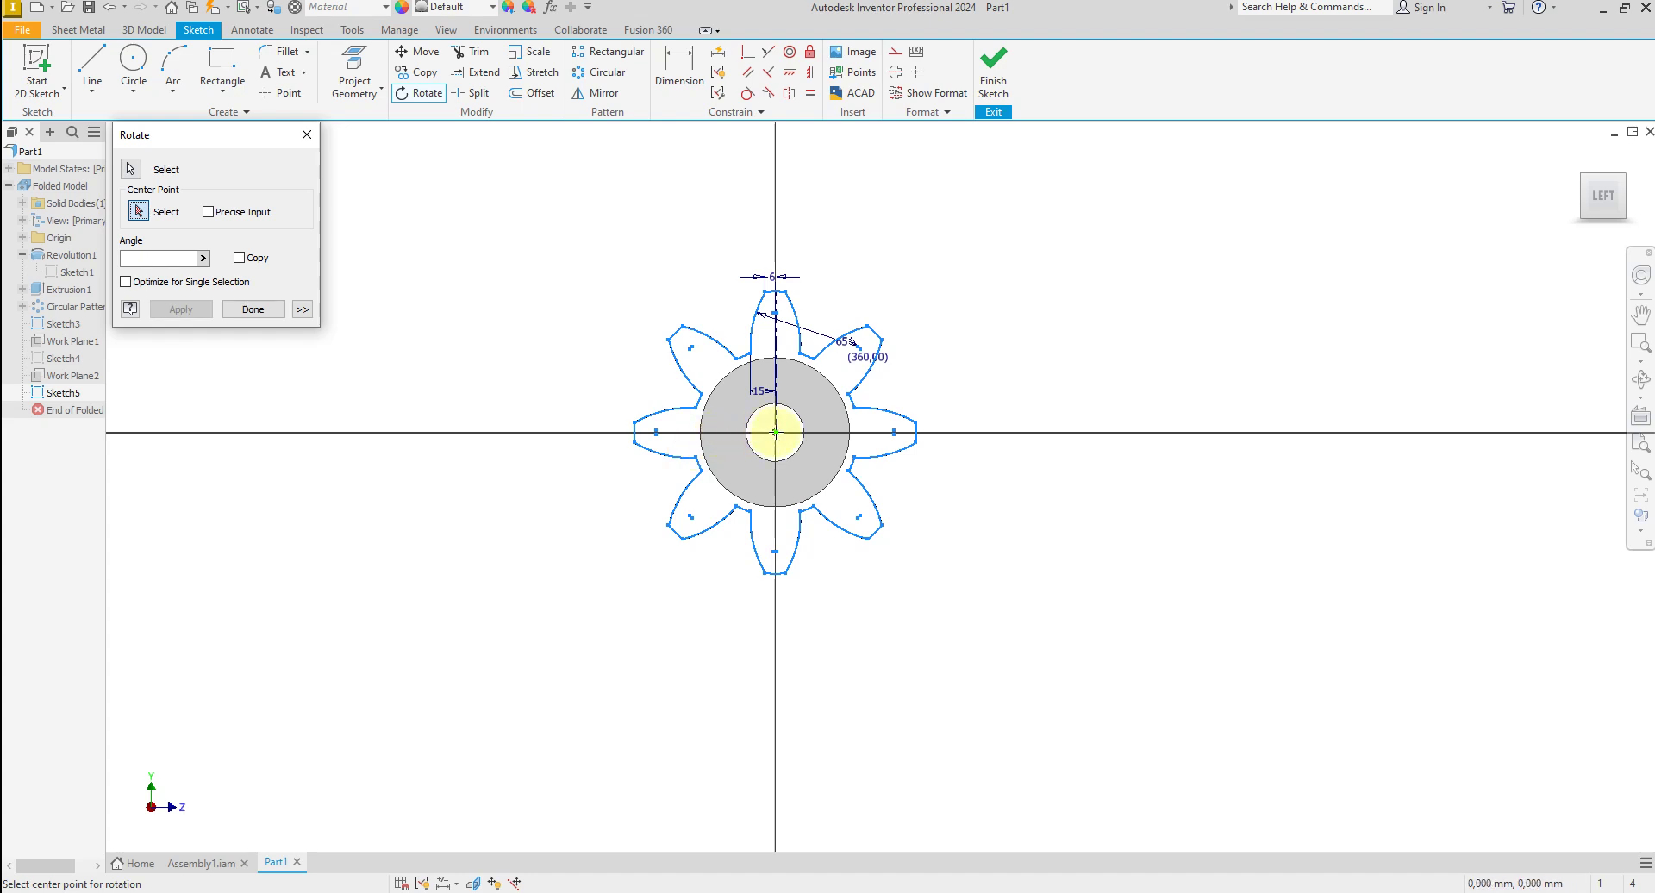
{"action": "left_click", "coordinate": [774, 431]}
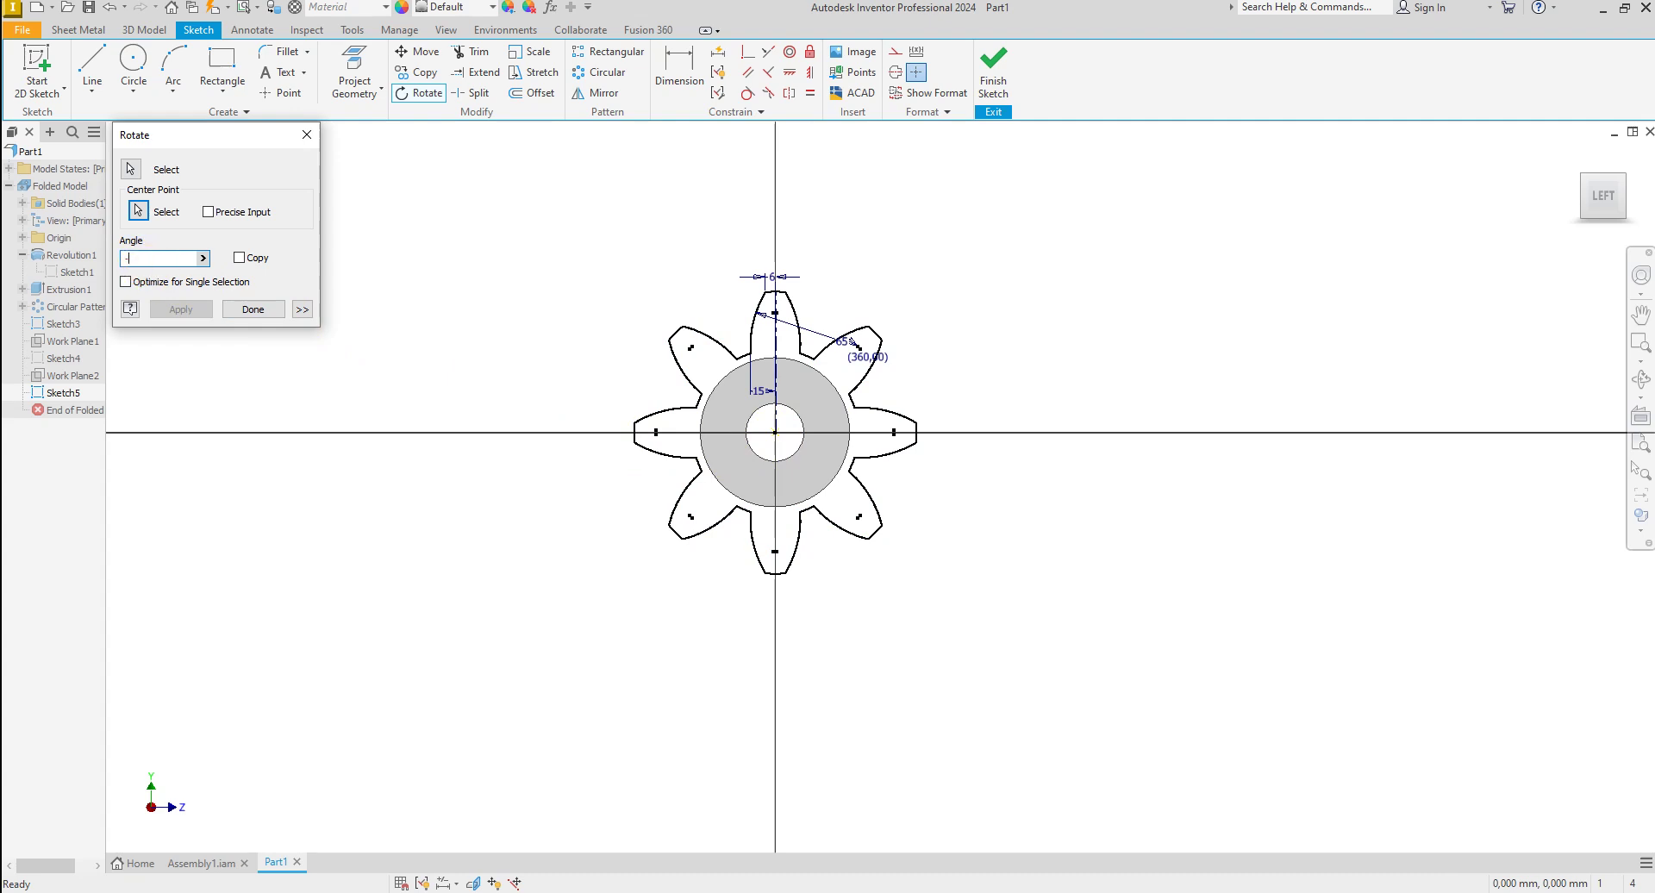
{"action": "type", "text": "-30"}
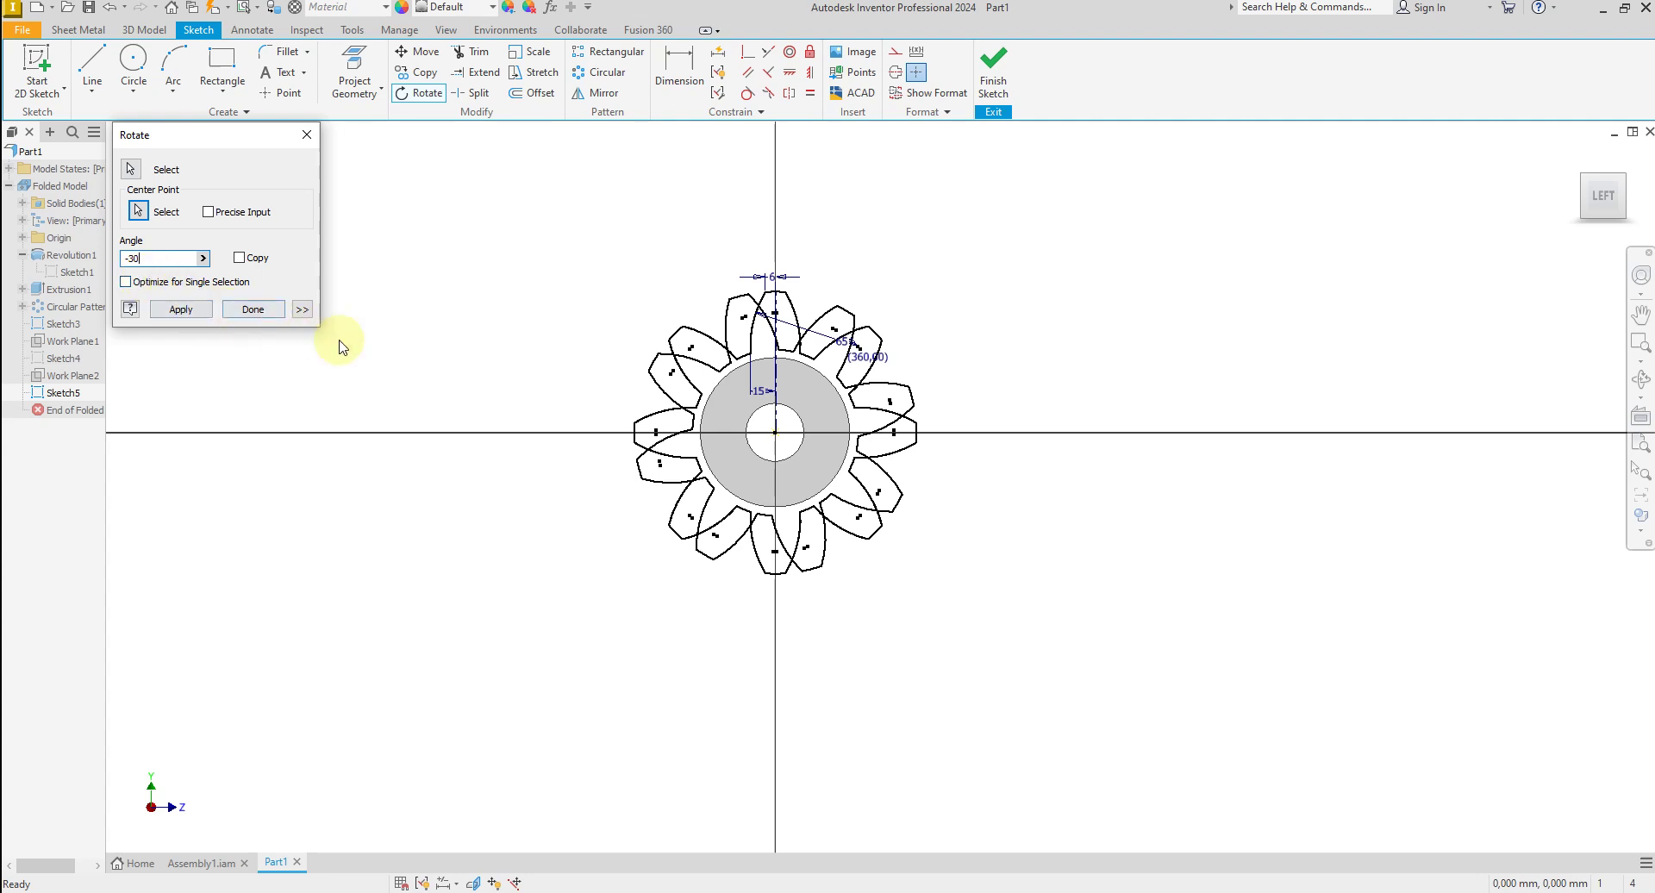
{"action": "left_click", "coordinate": [175, 308]}
{"action": "left_click", "coordinate": [255, 310]}
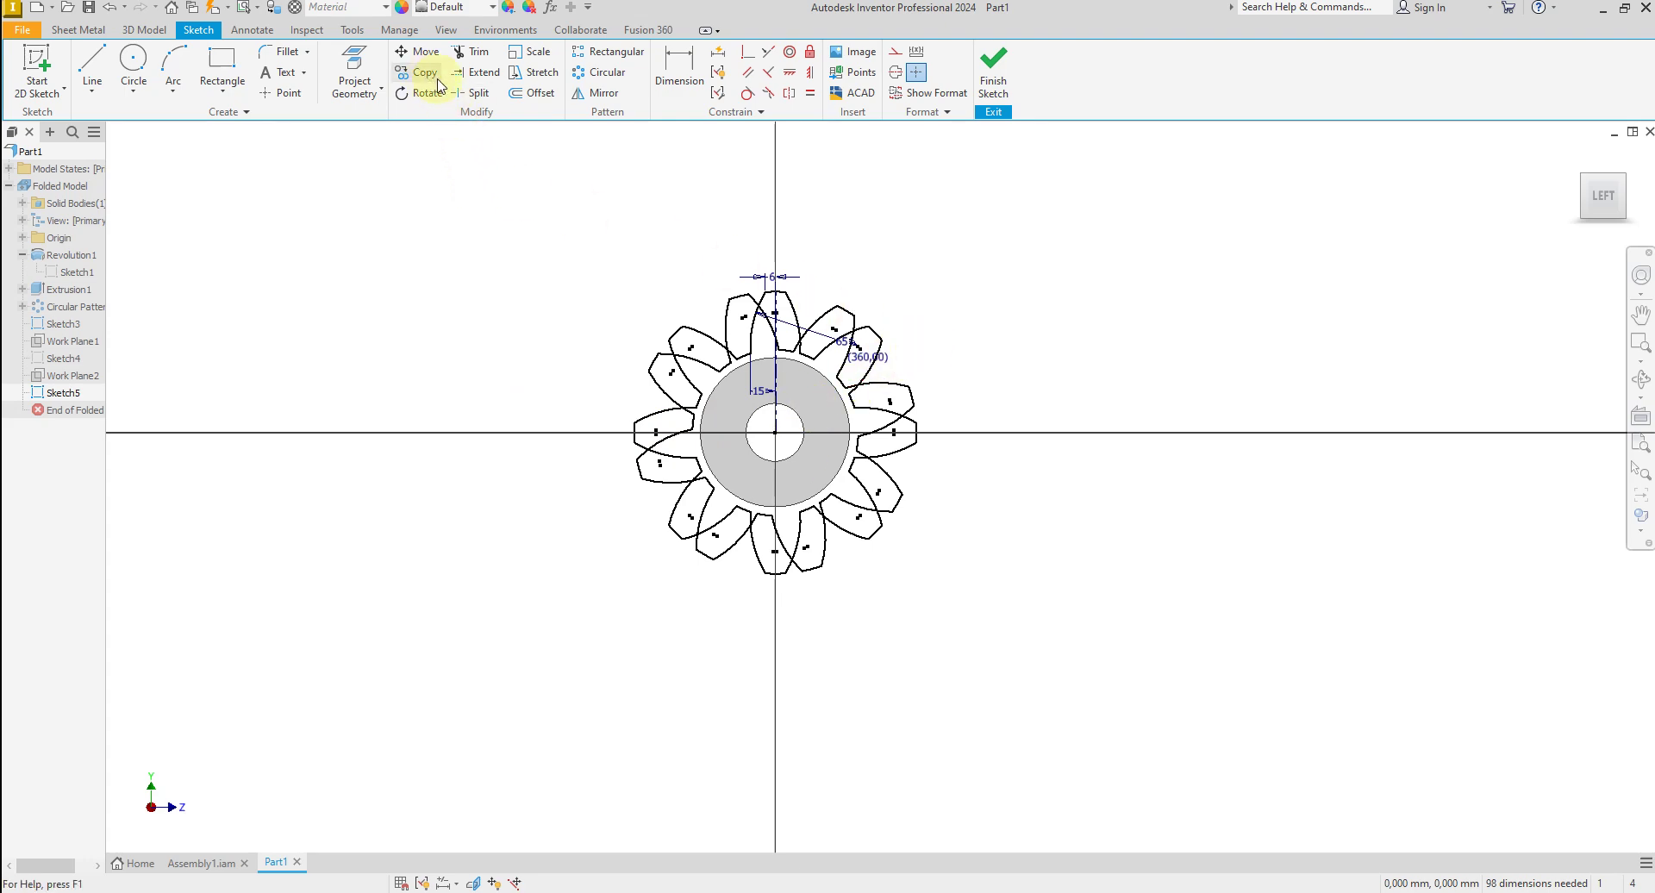
Scale the rotated gear outline by a factor of 0.5 about the shaft's center point.
{"action": "left_click", "coordinate": [532, 53]}
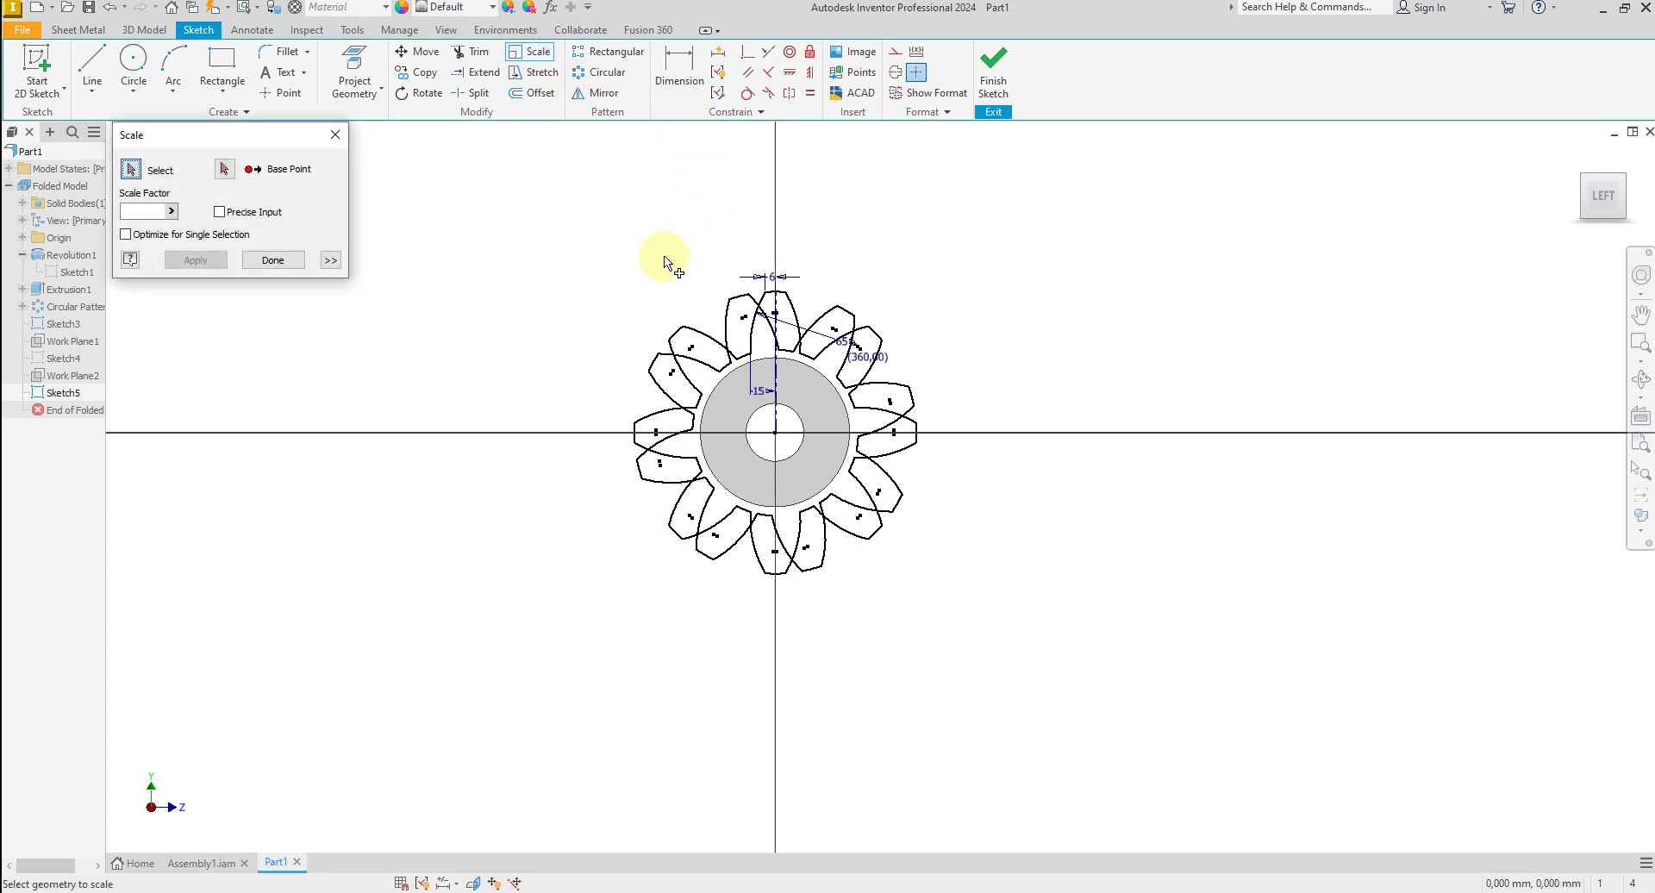
{"action": "left_click_drag", "start_coordinate": [554, 282], "coordinate": [1066, 638]}
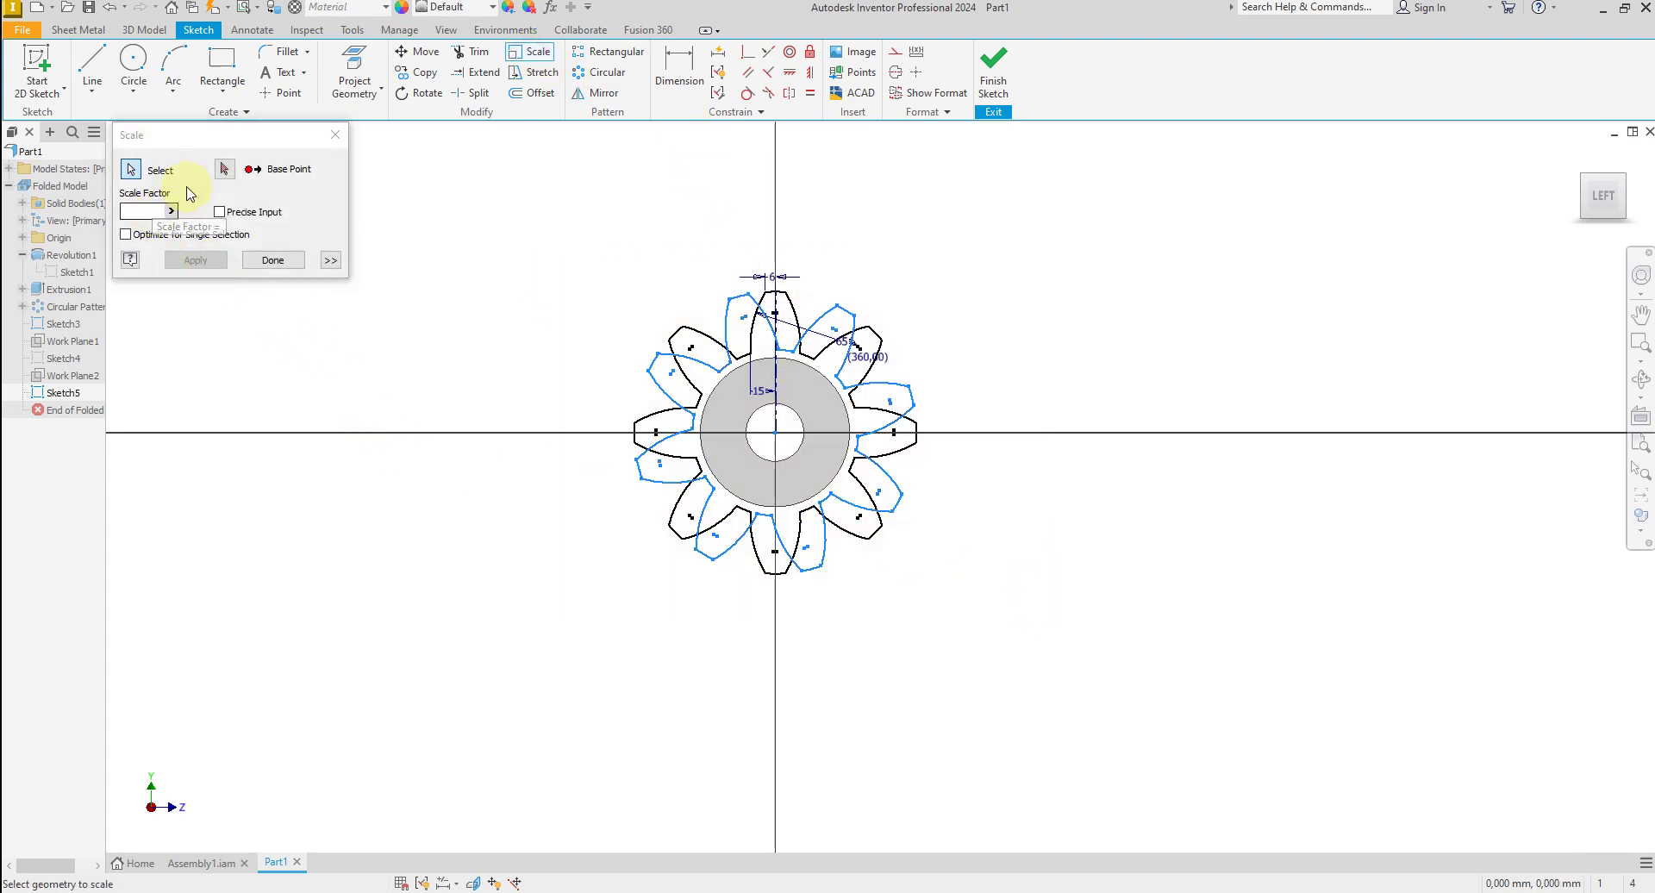
{"action": "left_click", "coordinate": [223, 167]}
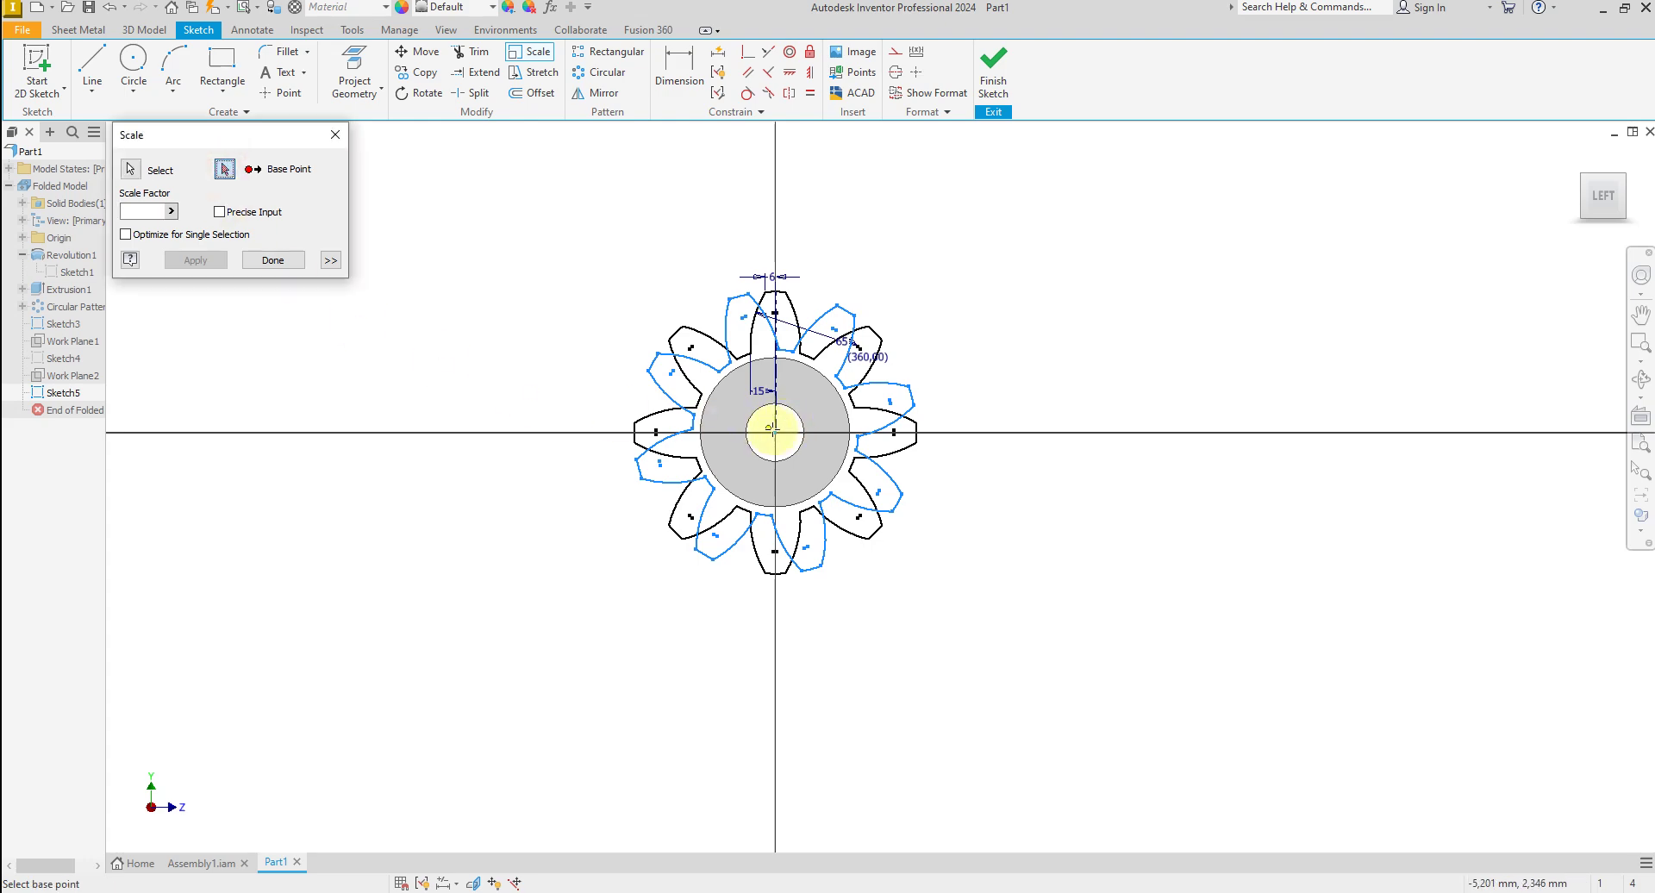
{"action": "left_click", "coordinate": [775, 432]}
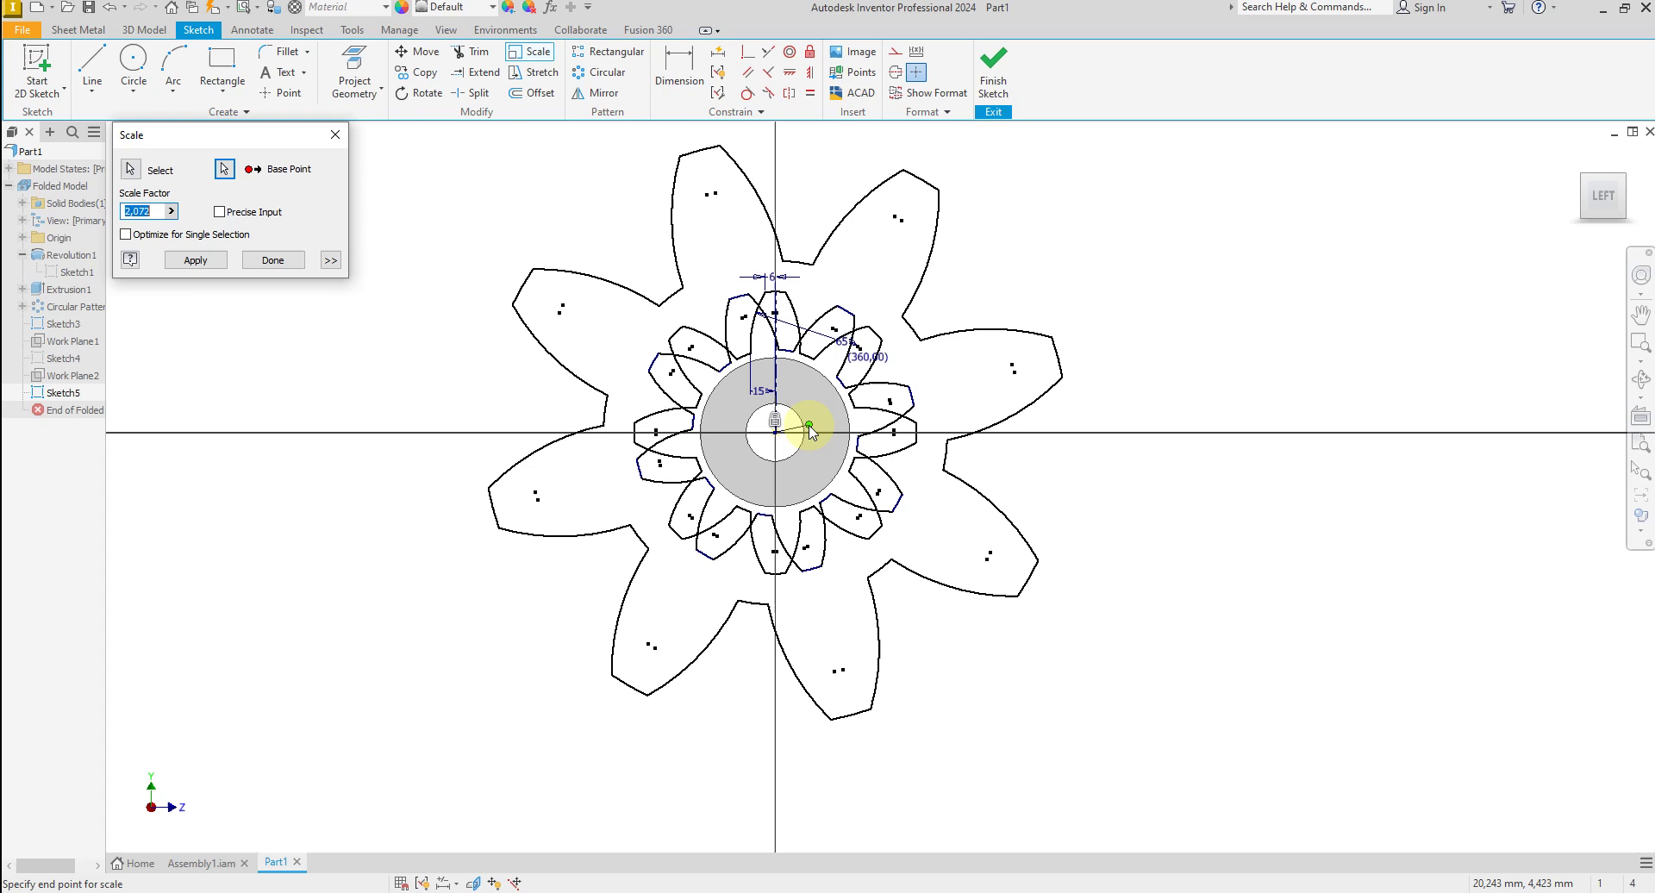
{"action": "type", "text": "0"}
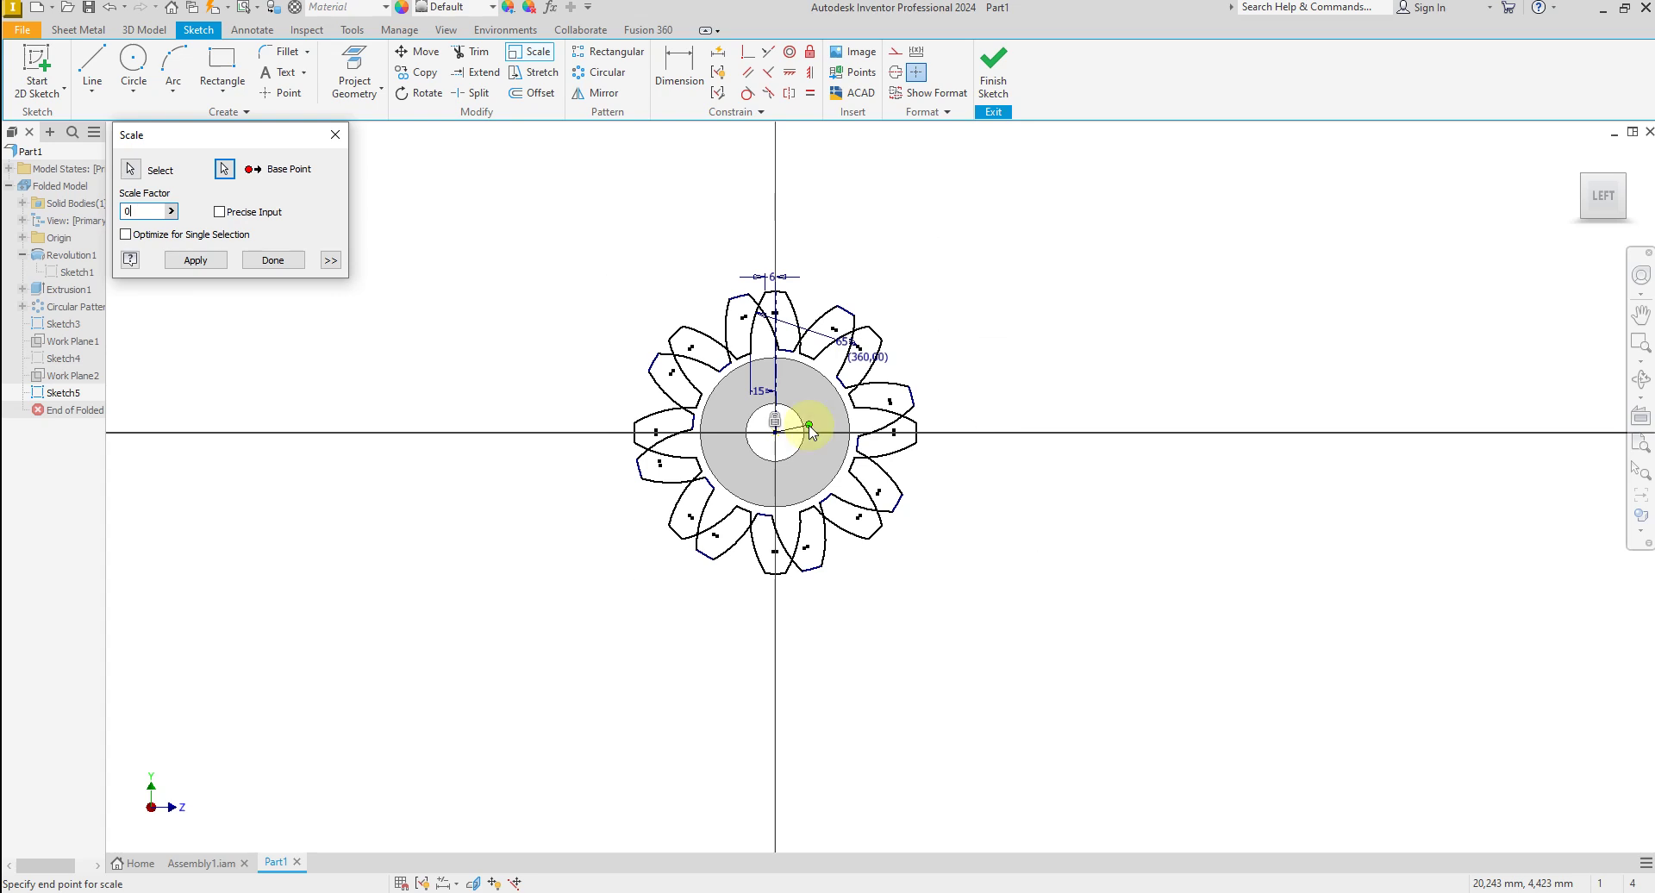
{"action": "type", "text": ".5"}
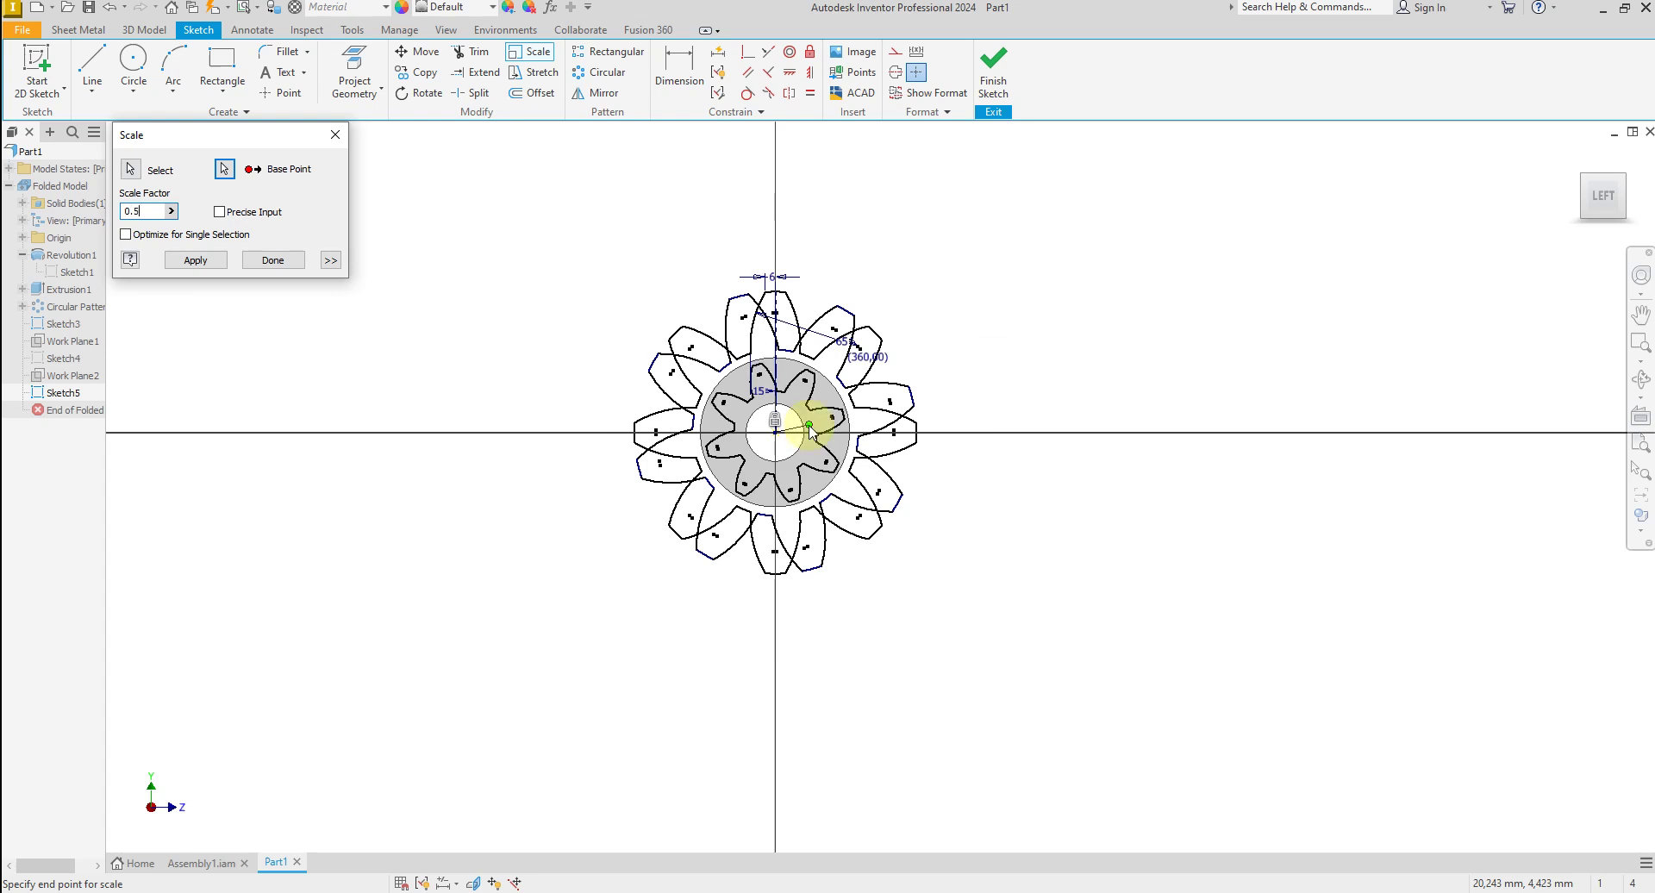
{"action": "left_click", "coordinate": [196, 261]}
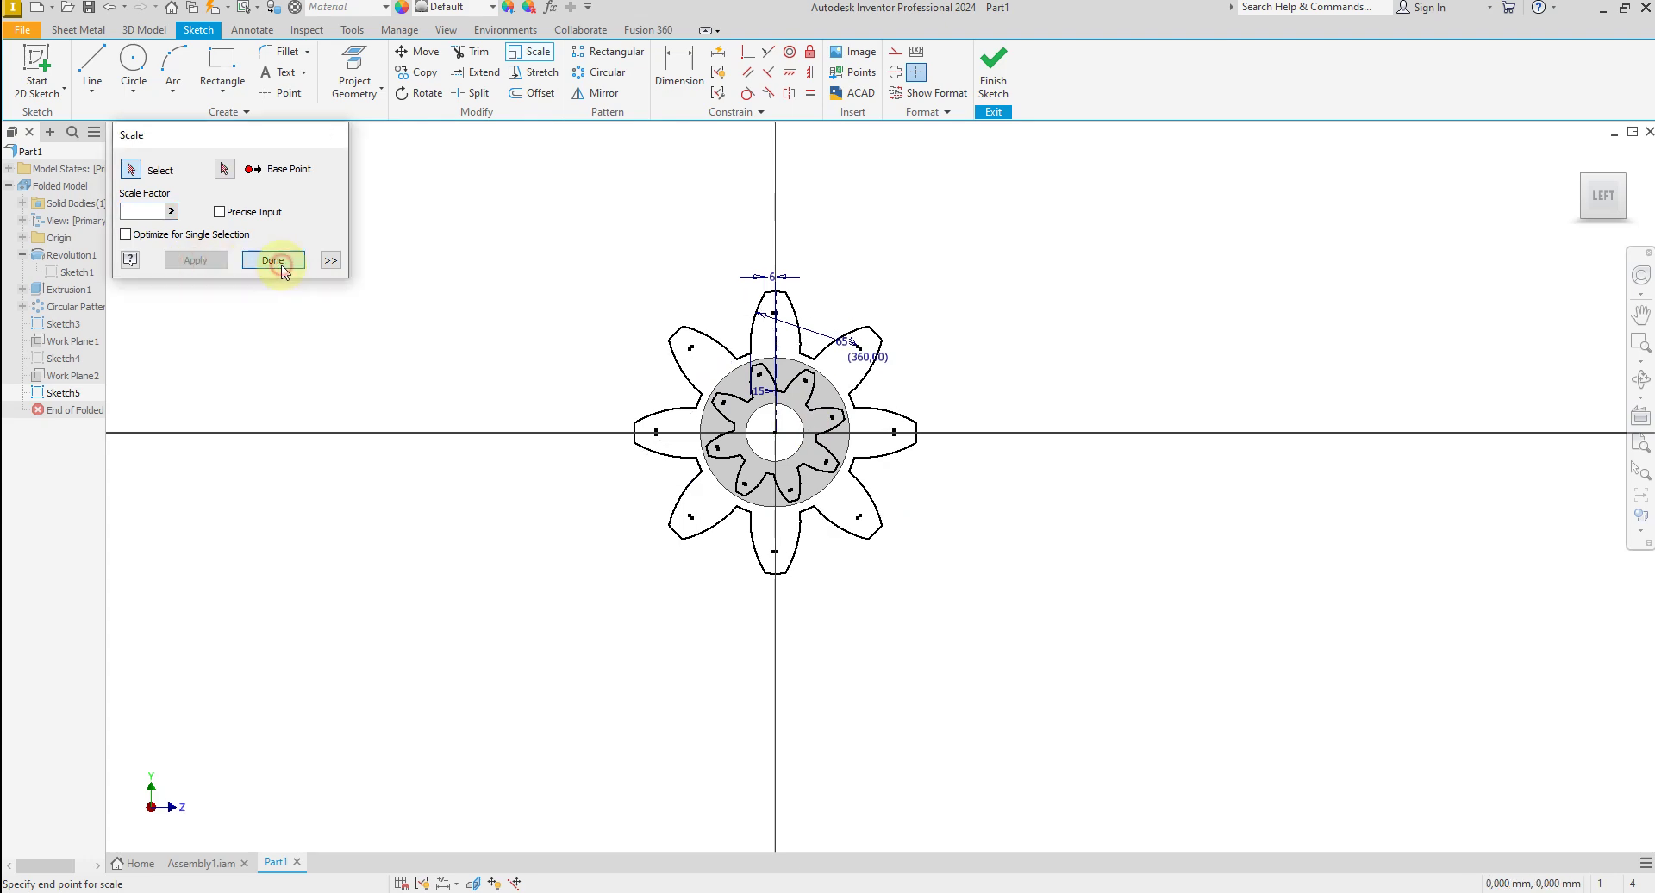
{"action": "left_click", "coordinate": [273, 259]}
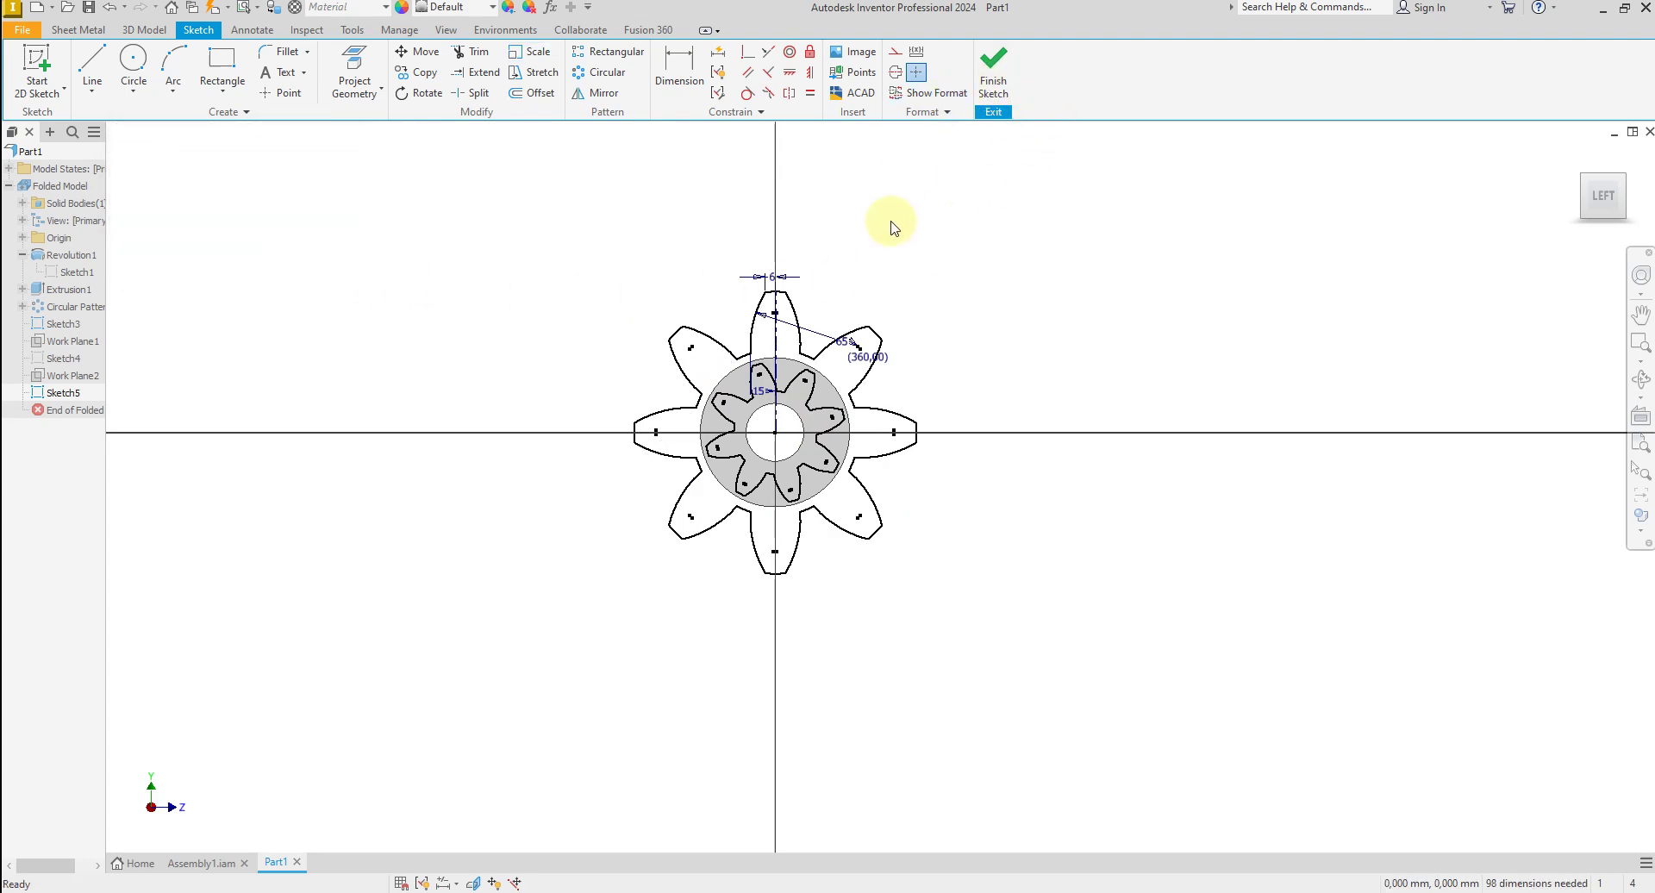
Finish the sketch and show the hidden Sketch4 with the 0.75-scaled gear outline again.
{"action": "left_click", "coordinate": [1008, 63]}
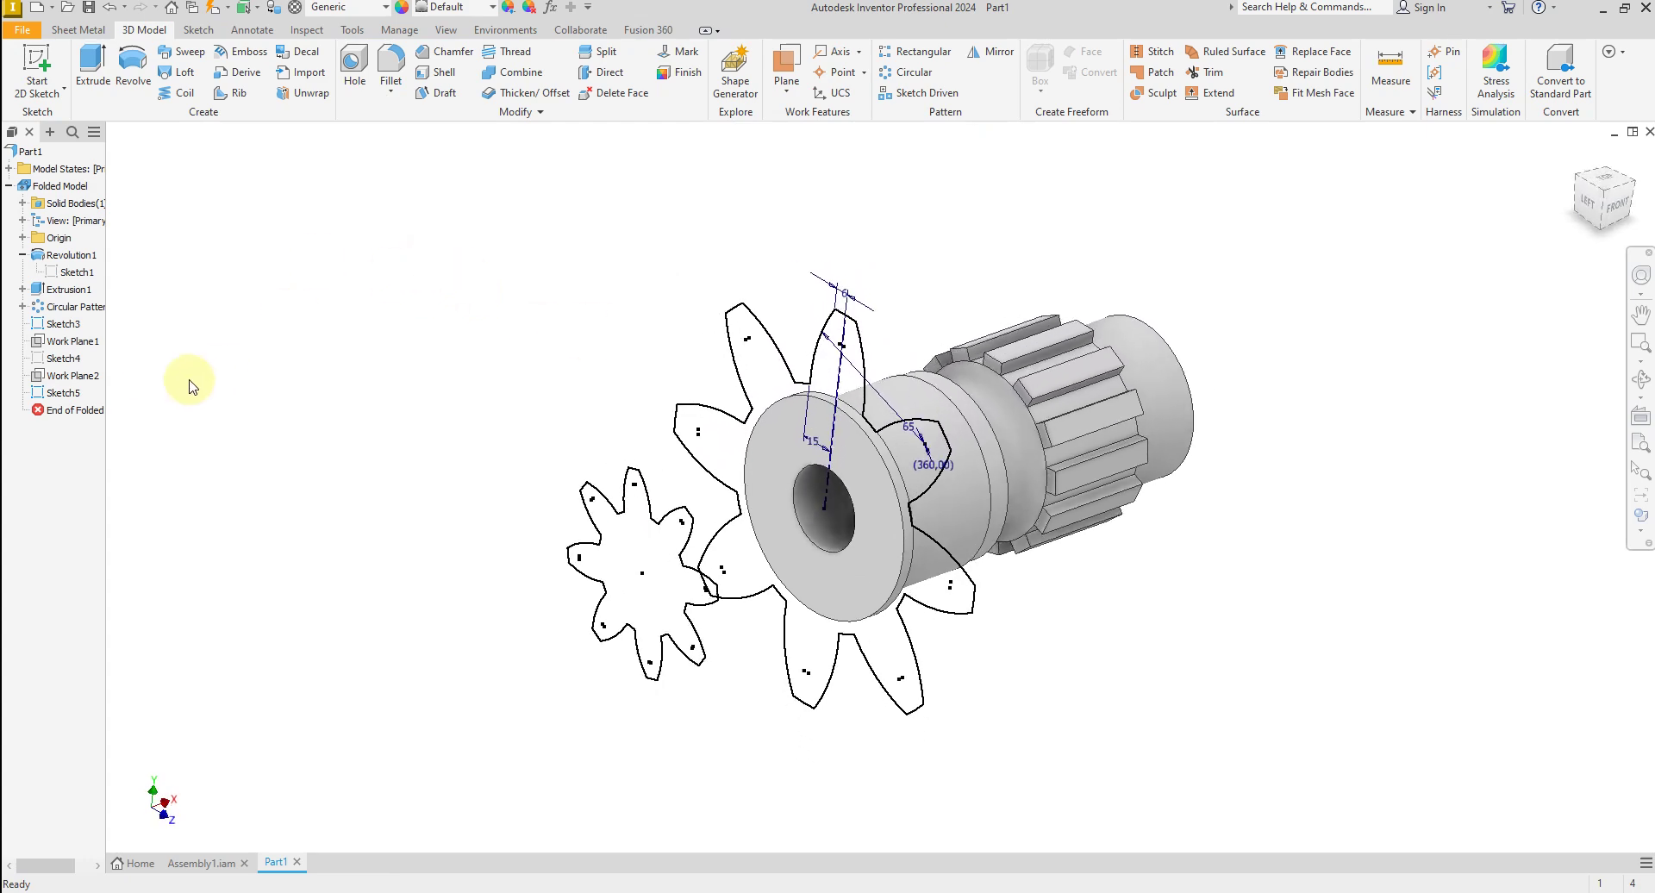
{"action": "right_click", "coordinate": [59, 367]}
{"action": "left_click", "coordinate": [182, 593]}
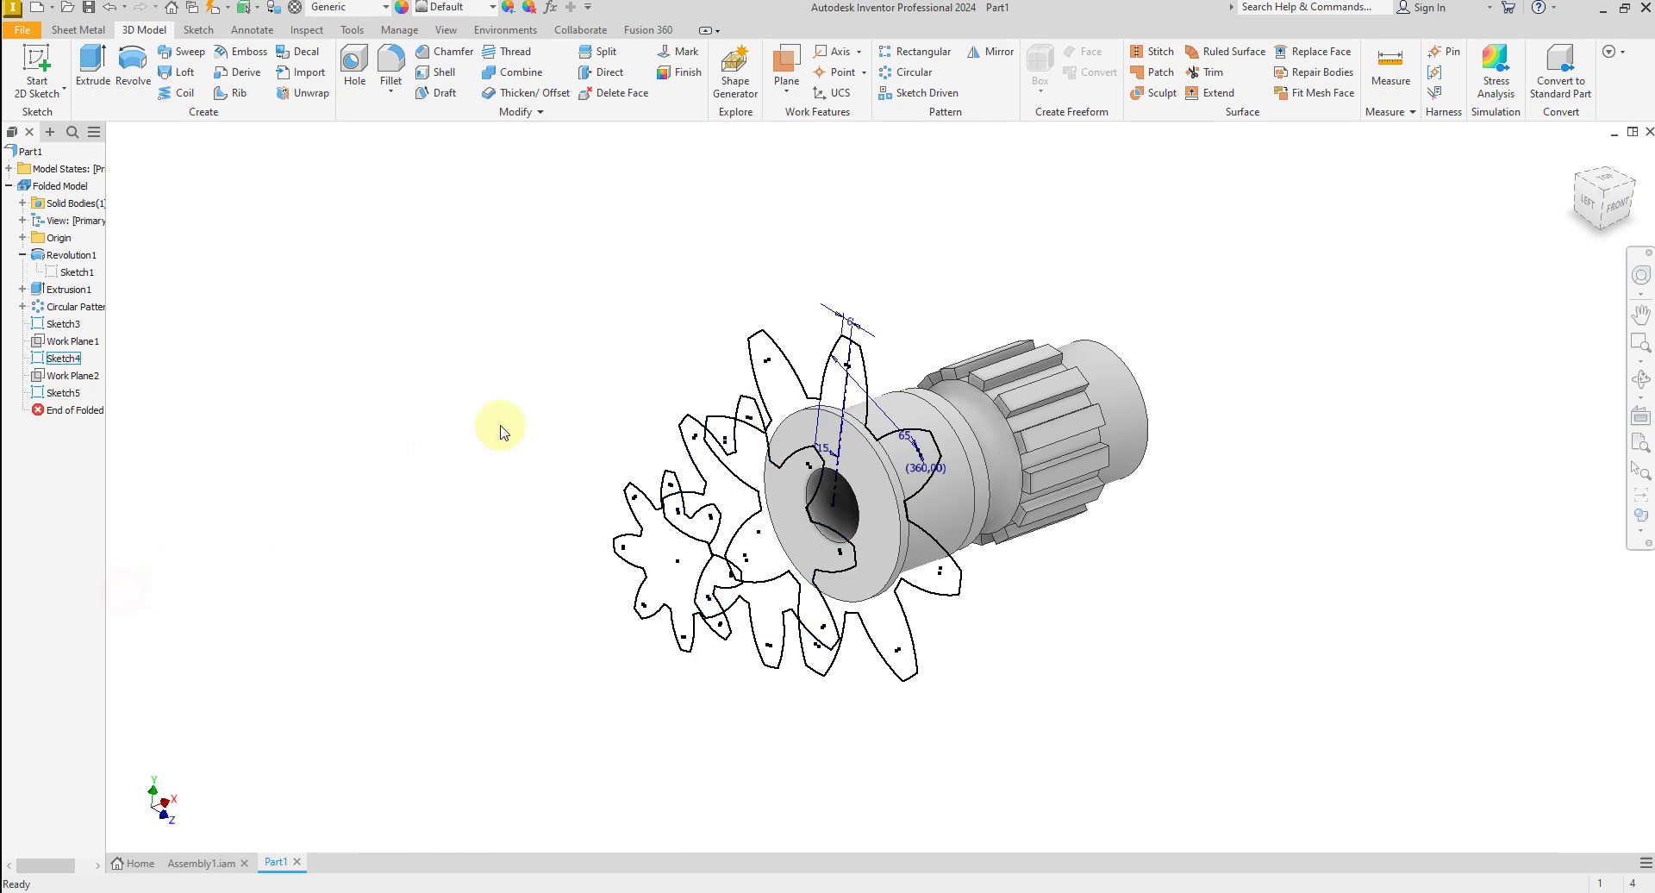
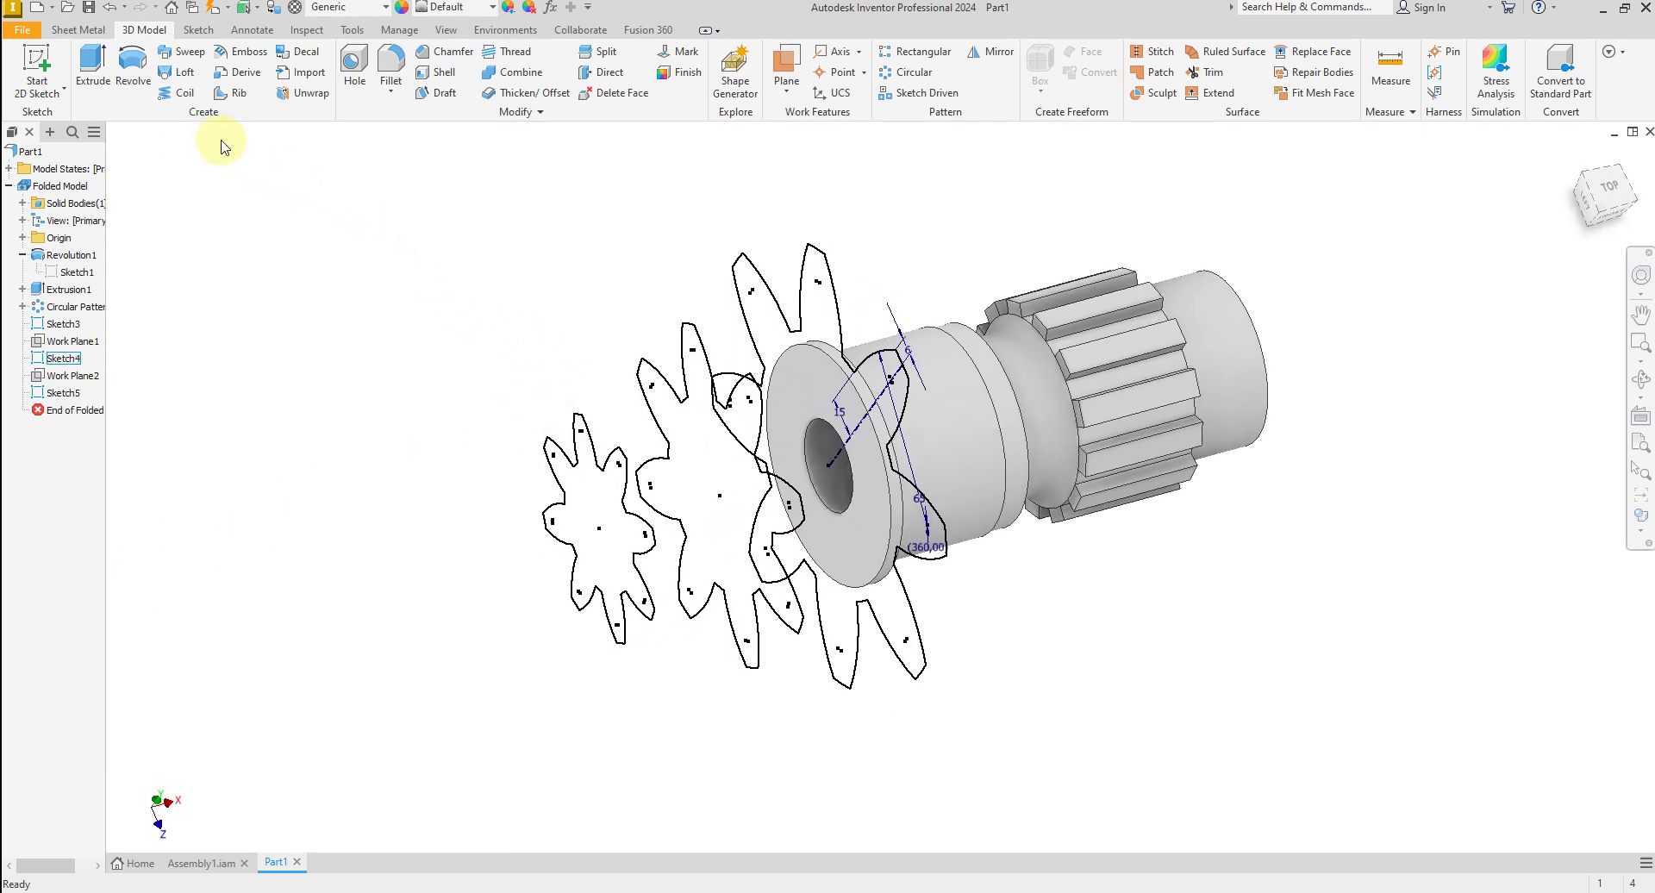
Loft a solid gear body through the three gear profiles in Sketch3, Sketch4 and Sketch5.
{"action": "left_click", "coordinate": [171, 76]}
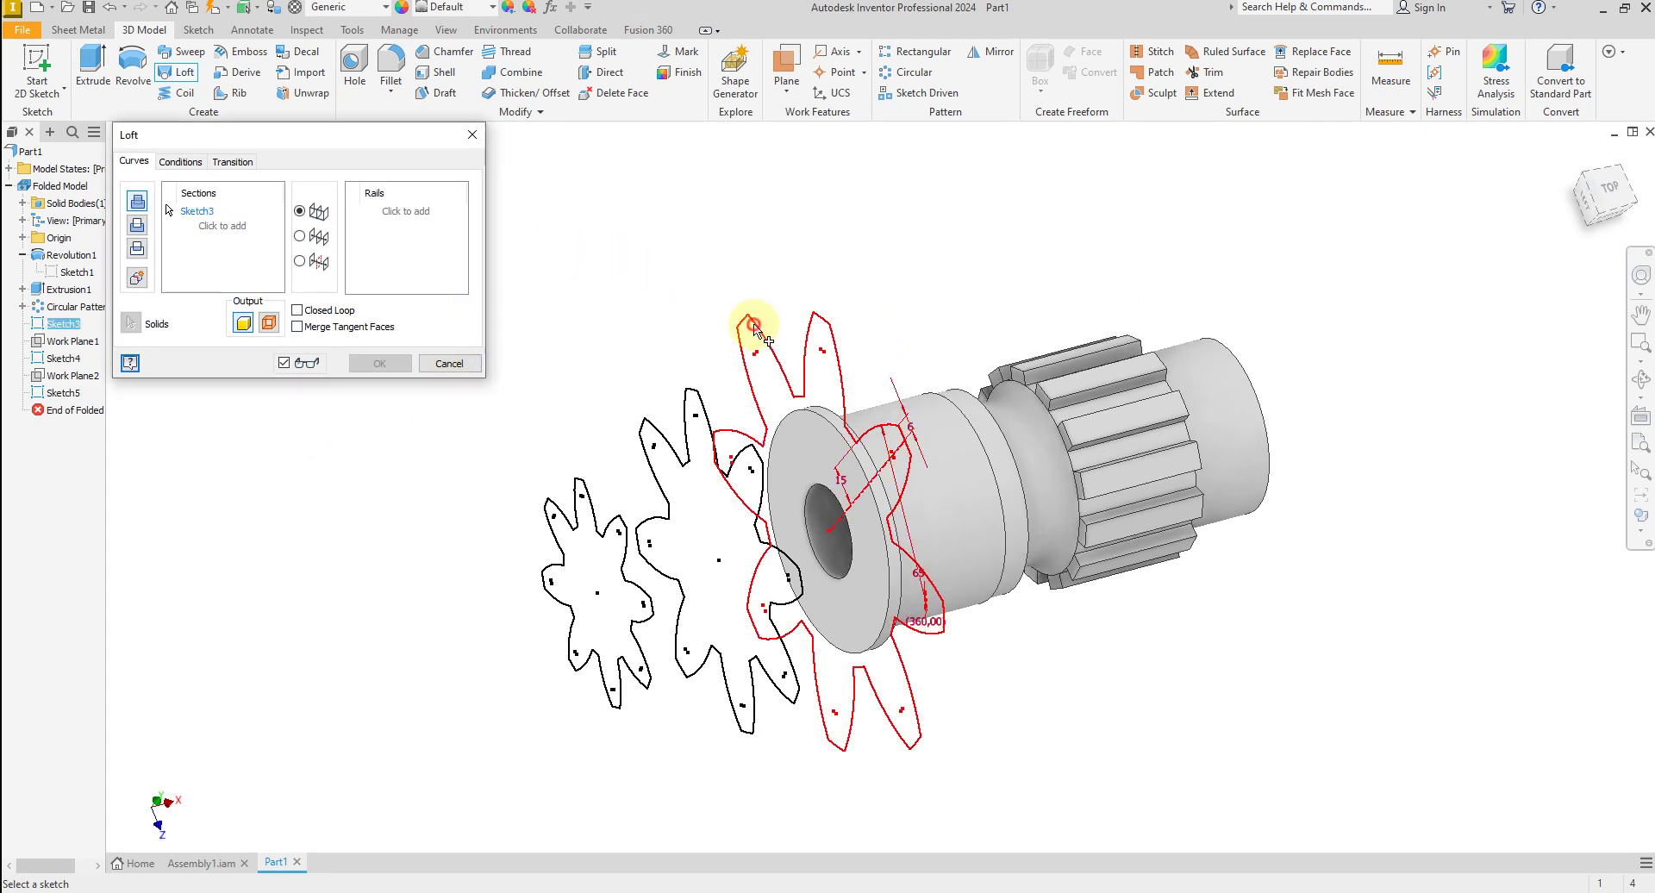
{"action": "left_click", "coordinate": [753, 325]}
{"action": "left_click", "coordinate": [689, 394]}
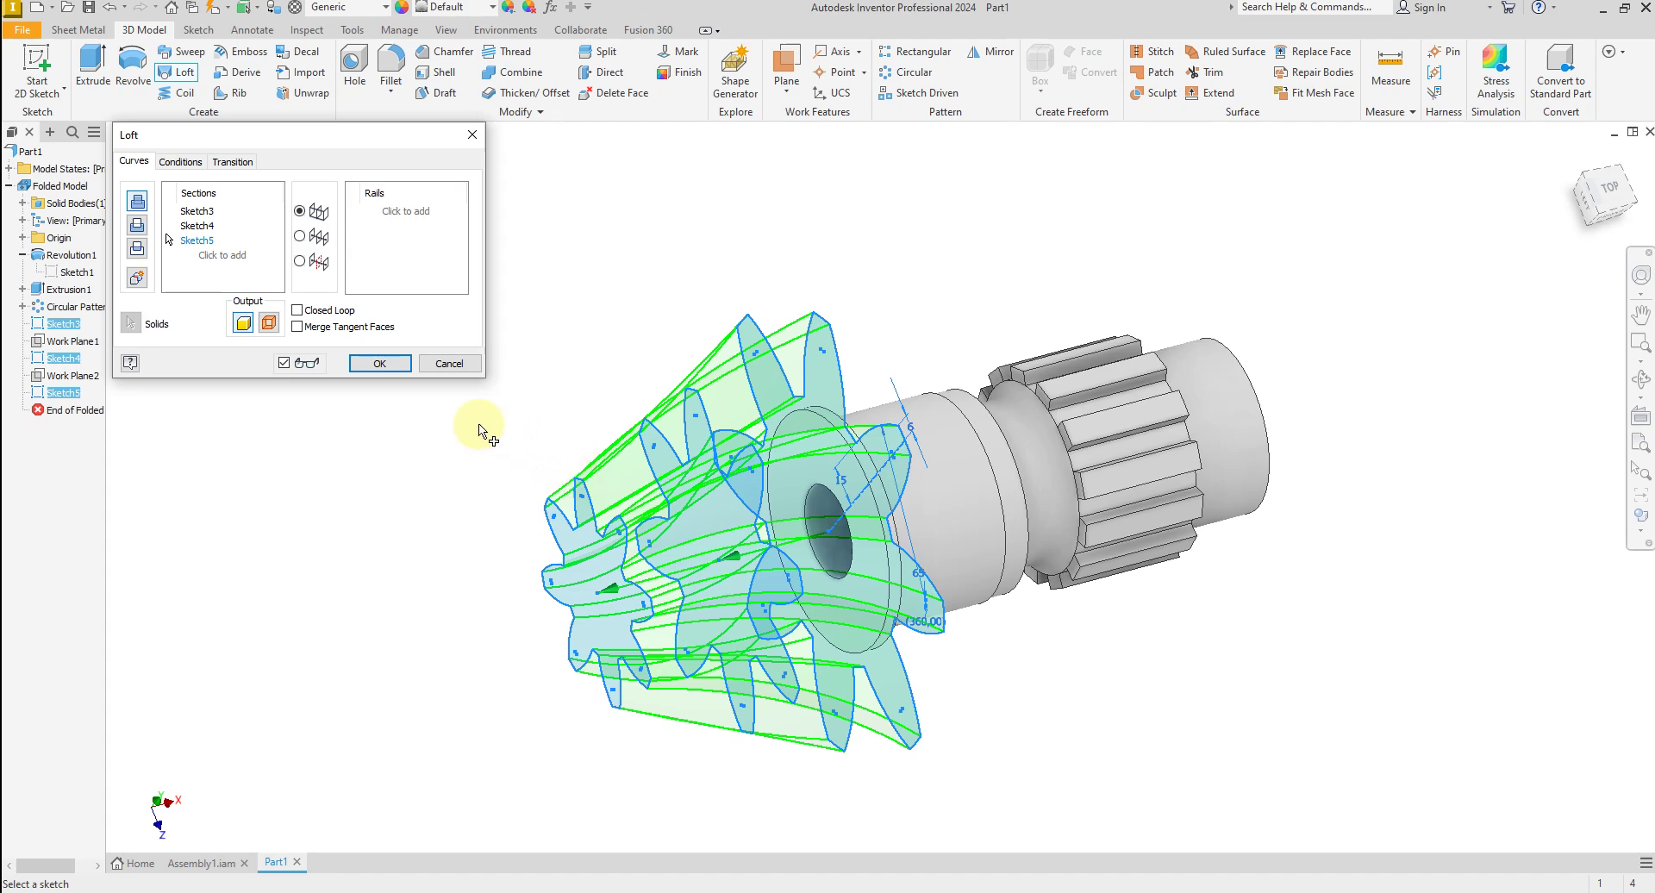
{"action": "left_click", "coordinate": [378, 361]}
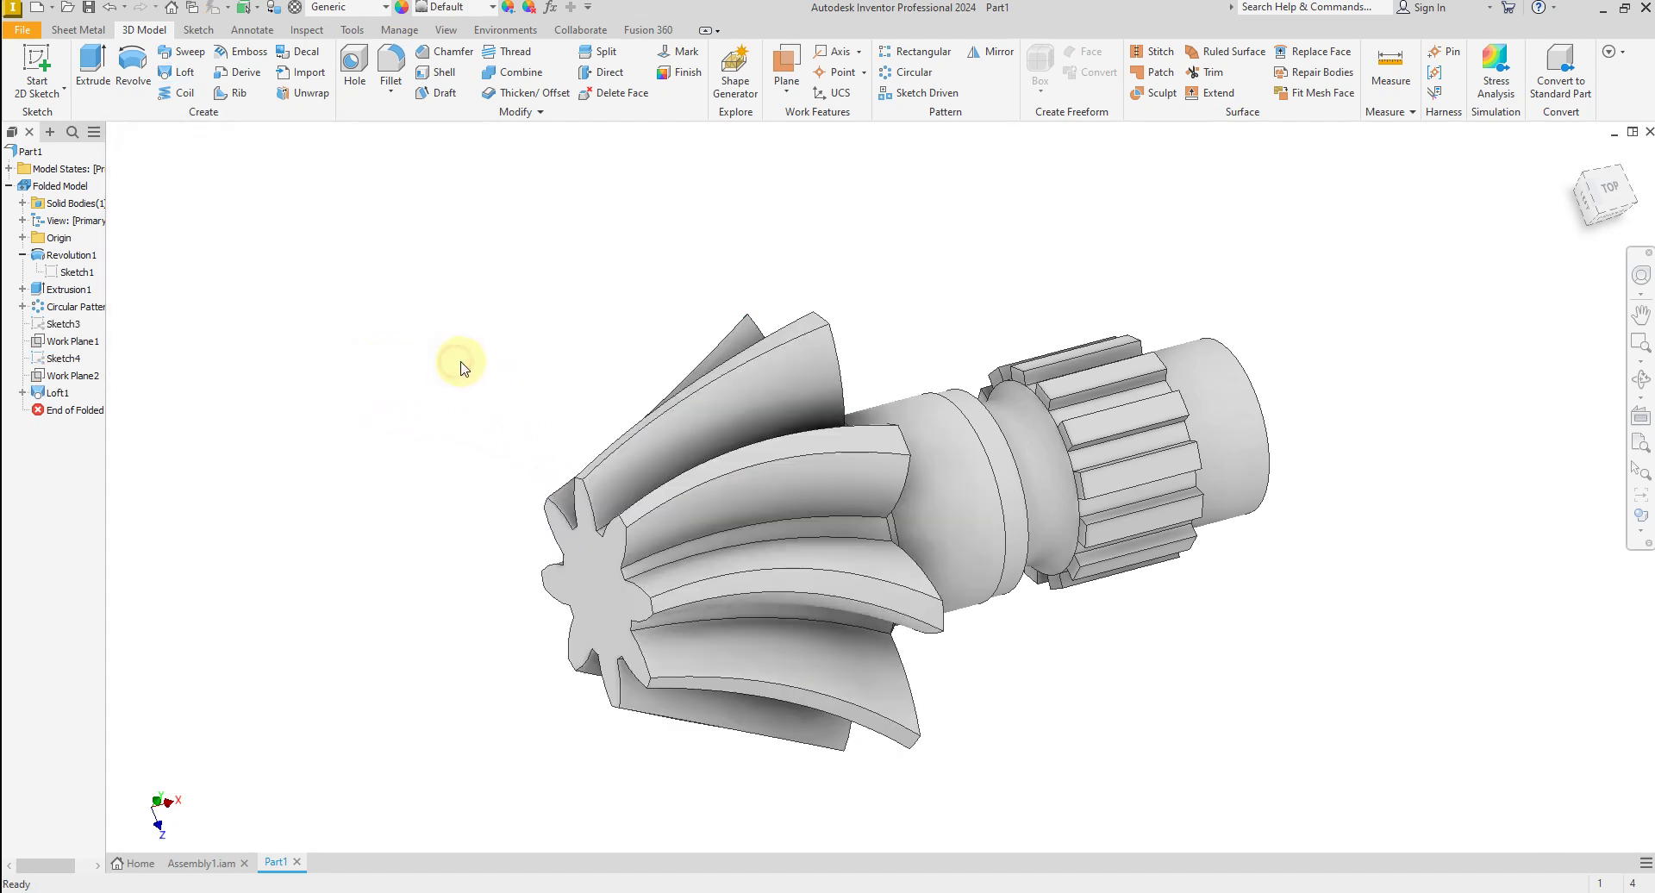
Sketch a 35 mm diameter circle at the center of the gear body's small end face and finish the sketch.
{"action": "middle_click_drag", "start_coordinate": [460, 367], "coordinate": [455, 455], "text": "shift"}
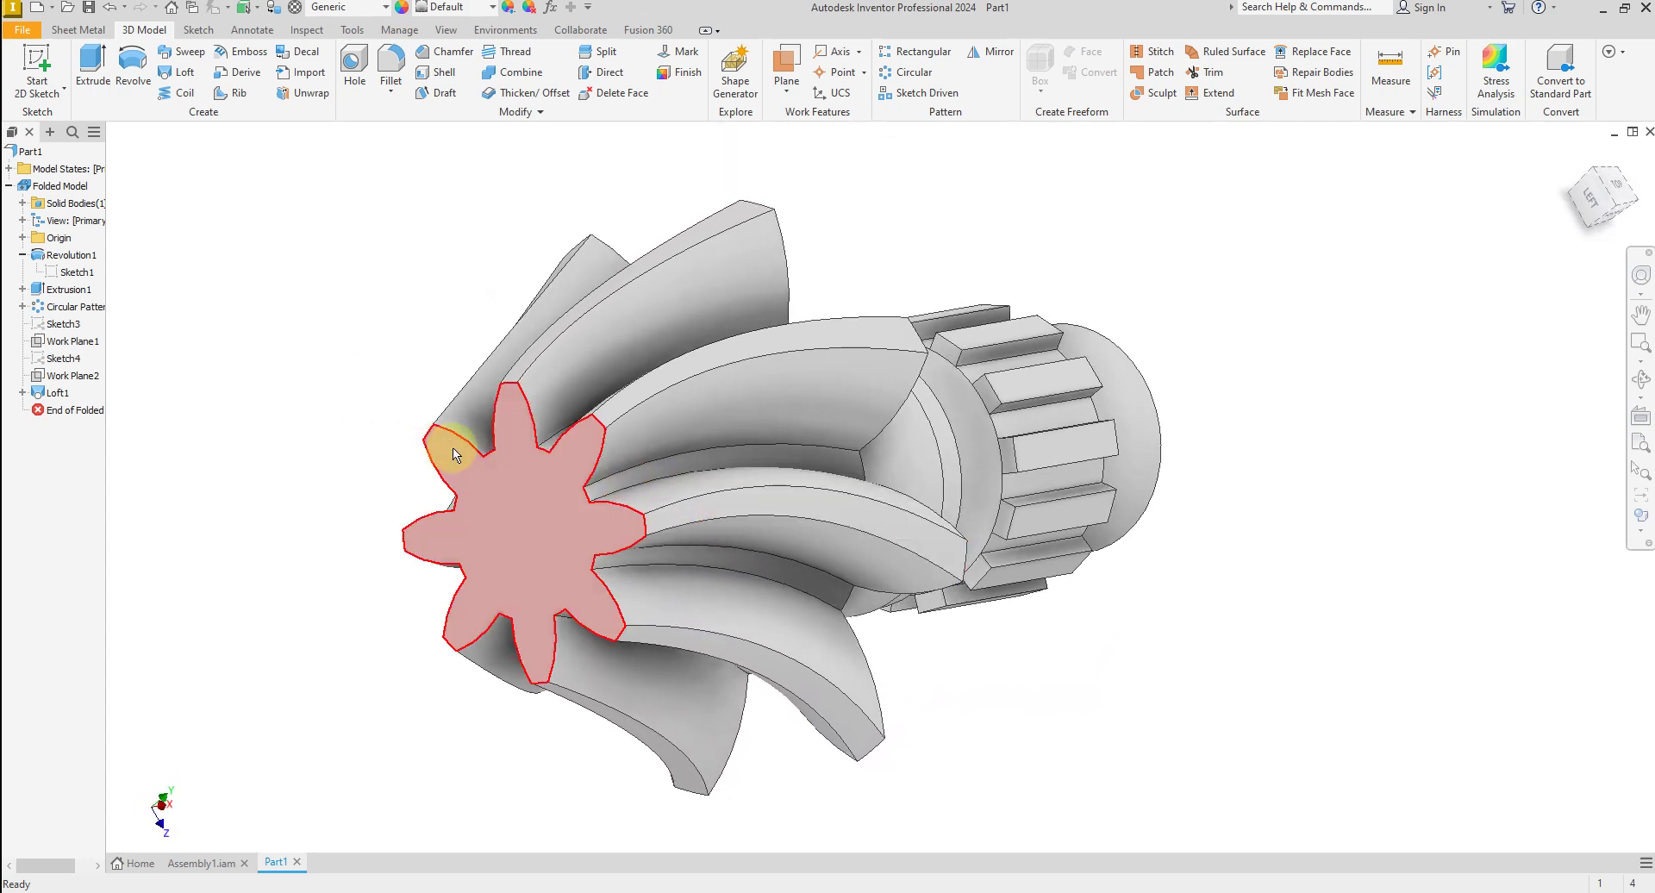
{"action": "key", "text": "Home"}
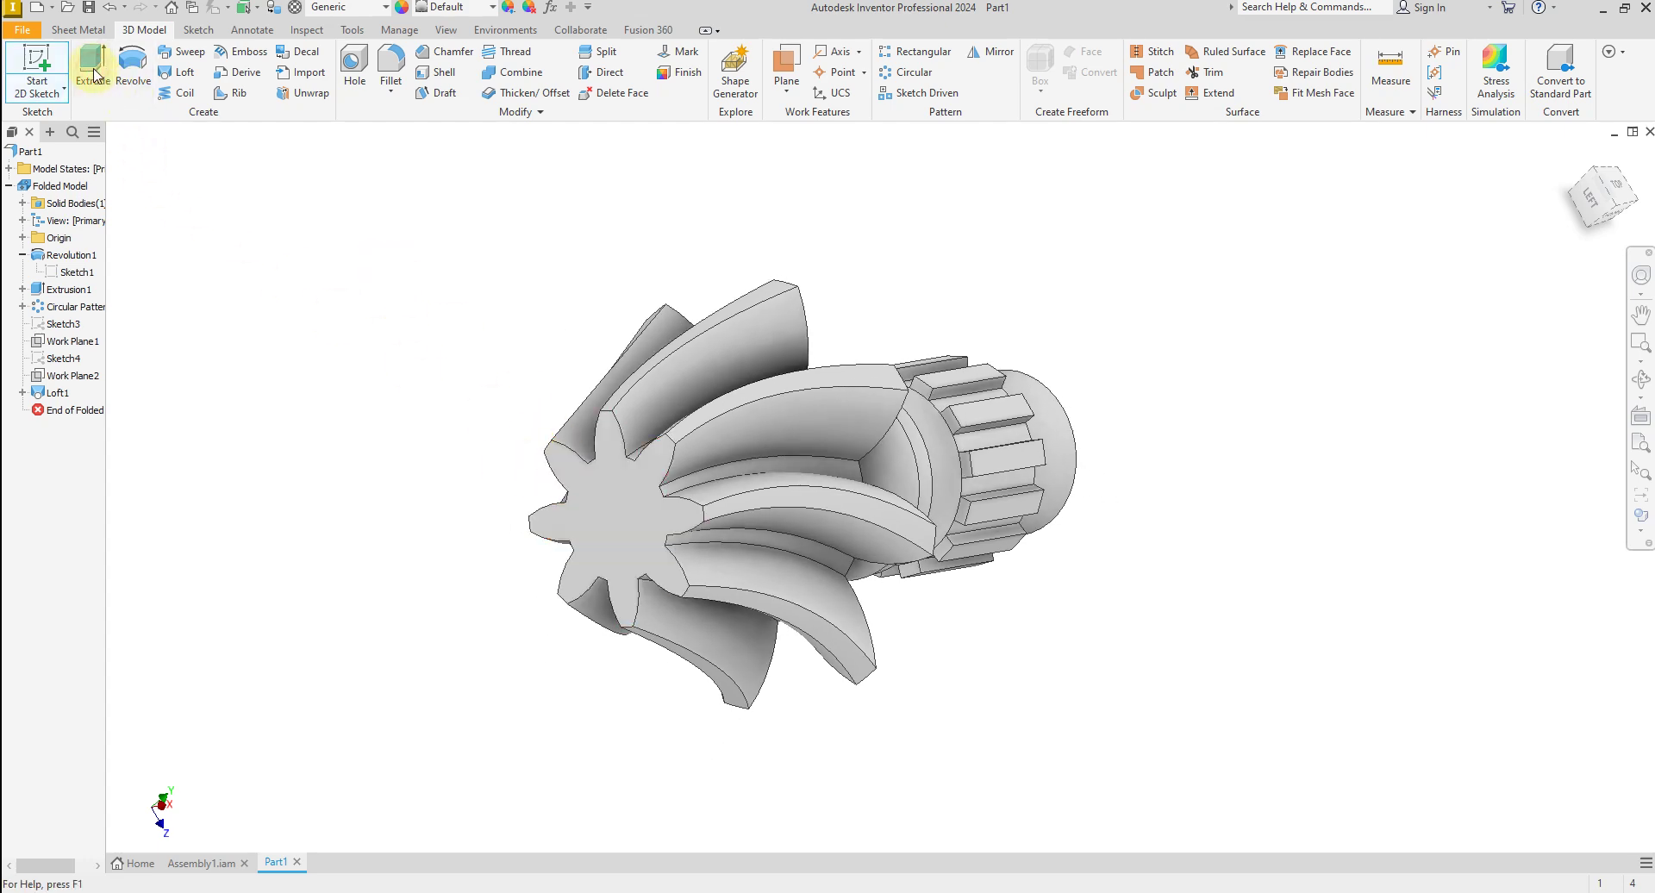
{"action": "left_click", "coordinate": [93, 74]}
{"action": "left_click", "coordinate": [623, 510]}
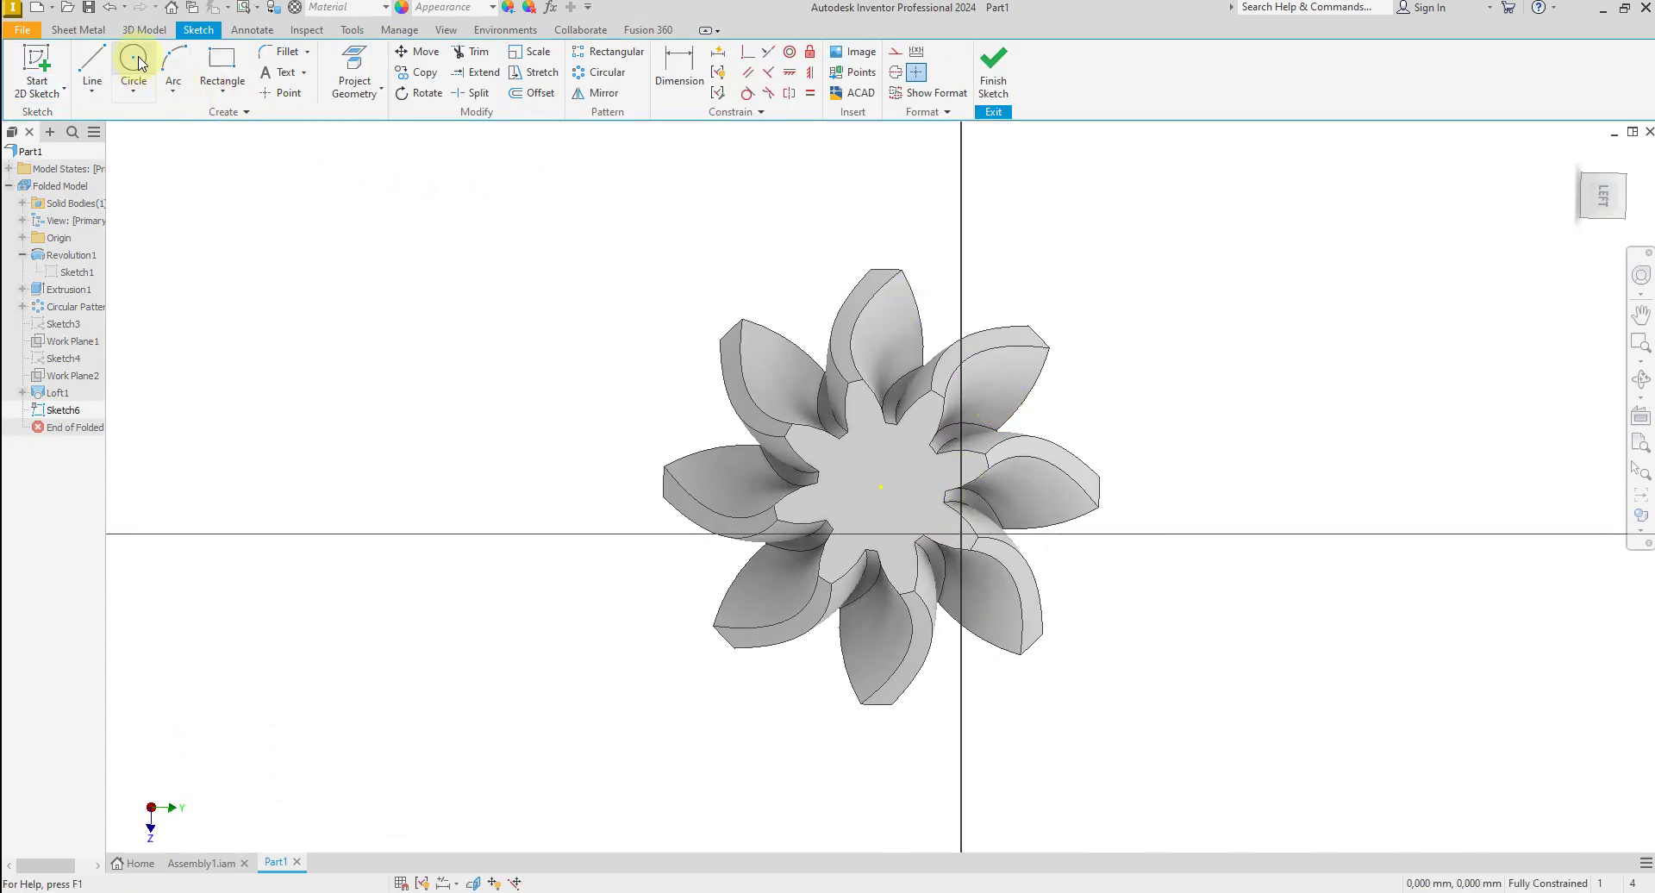
{"action": "left_click", "coordinate": [136, 60]}
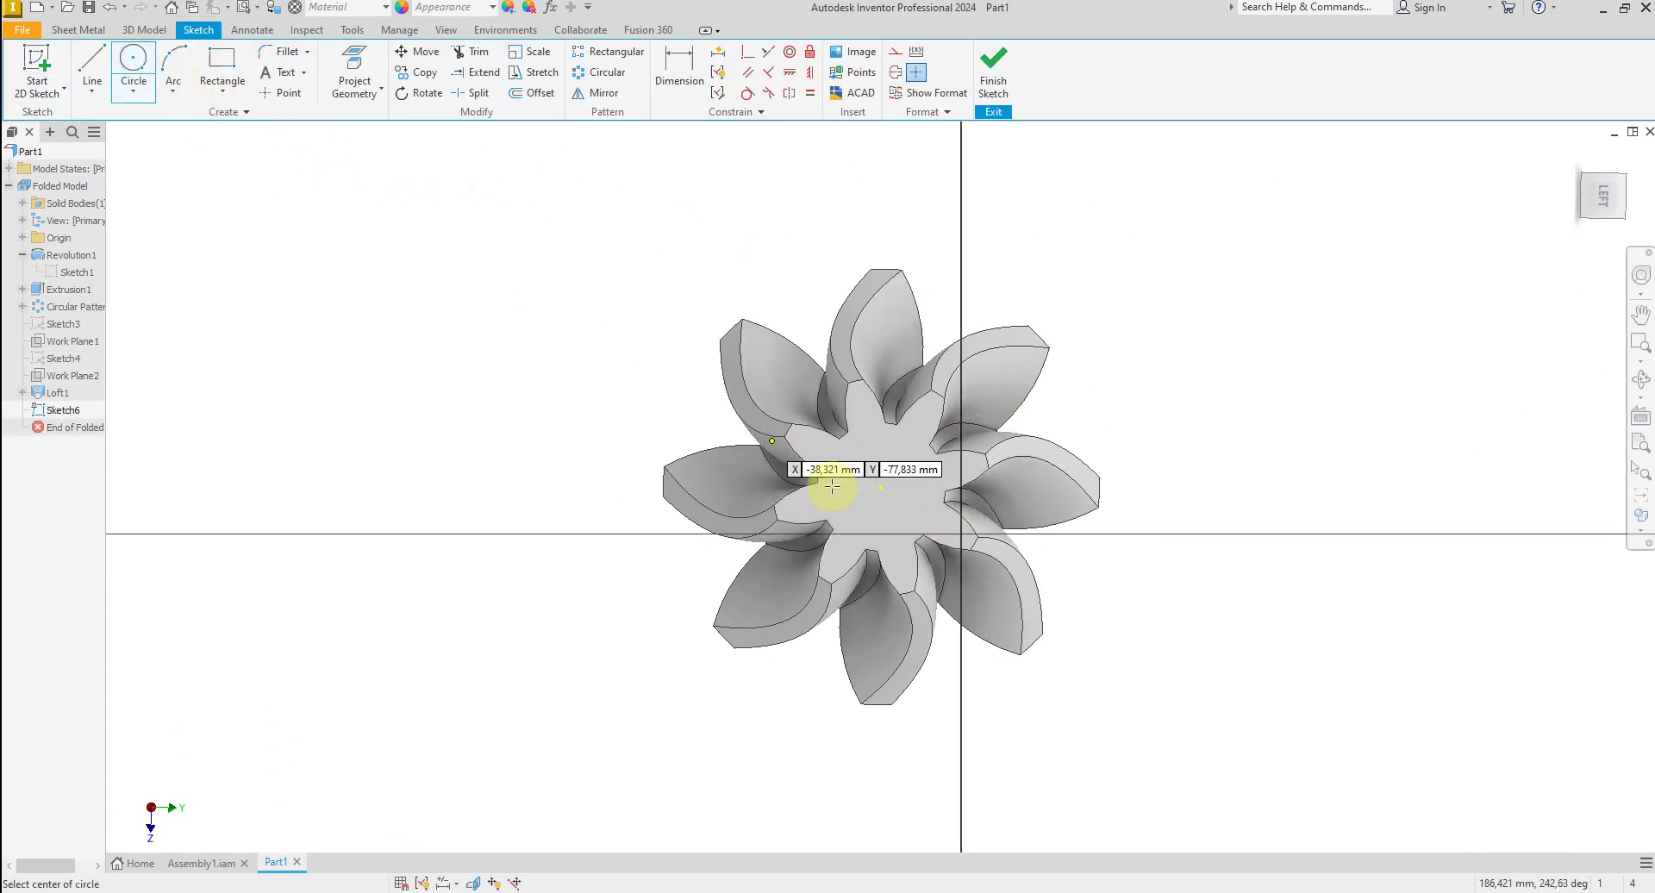
{"action": "left_click", "coordinate": [882, 488]}
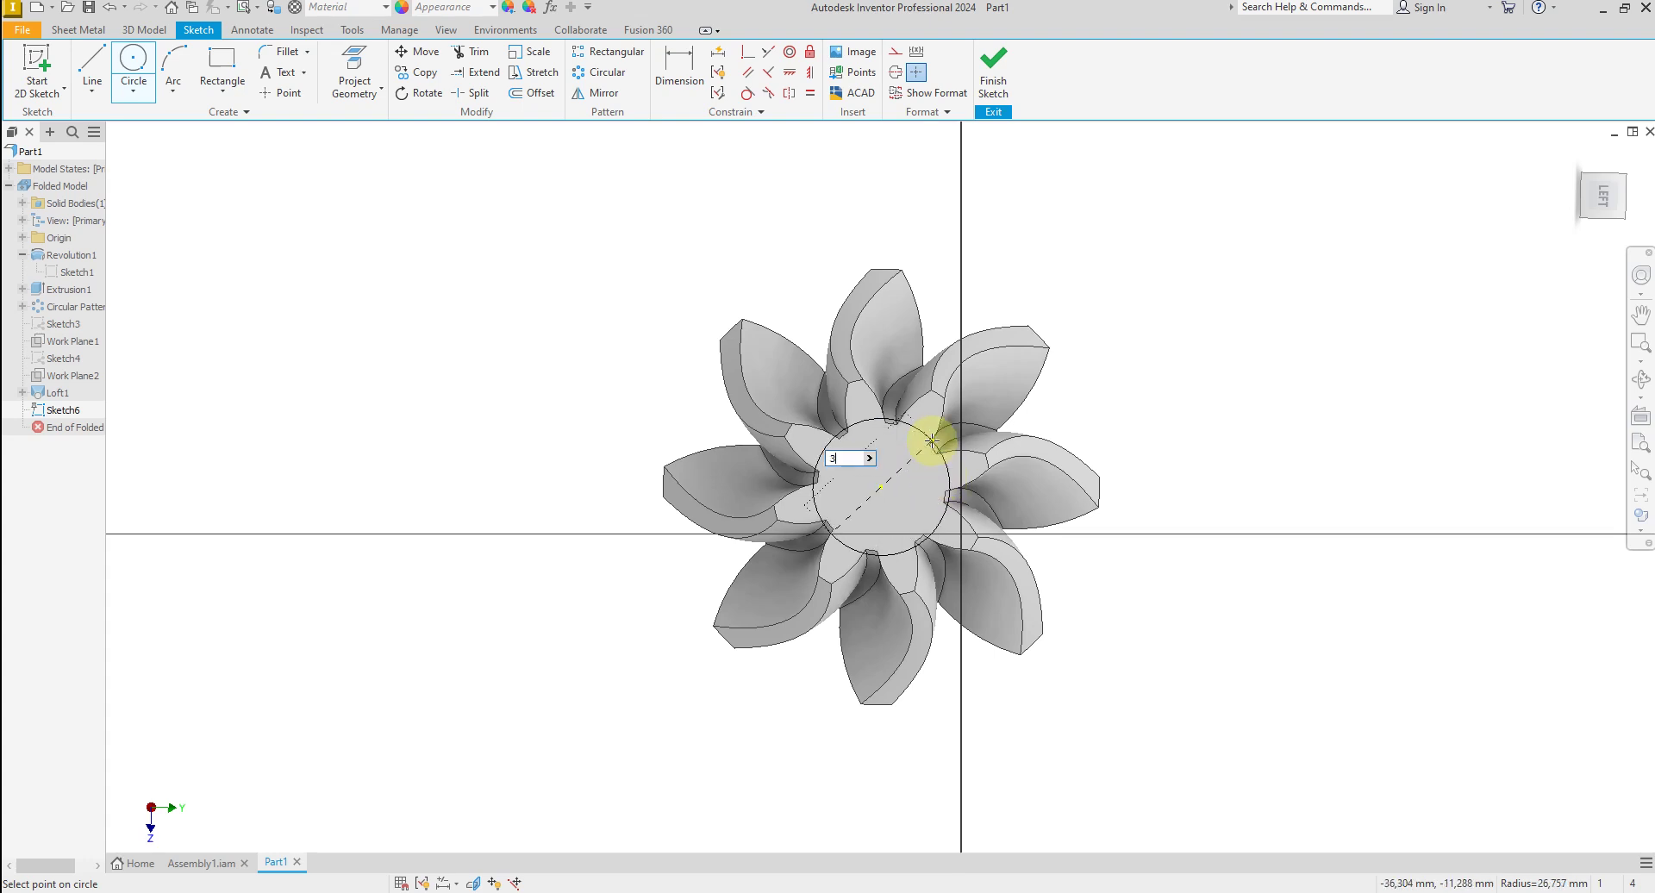
{"action": "type", "text": "35"}
{"action": "key", "text": "Return"}
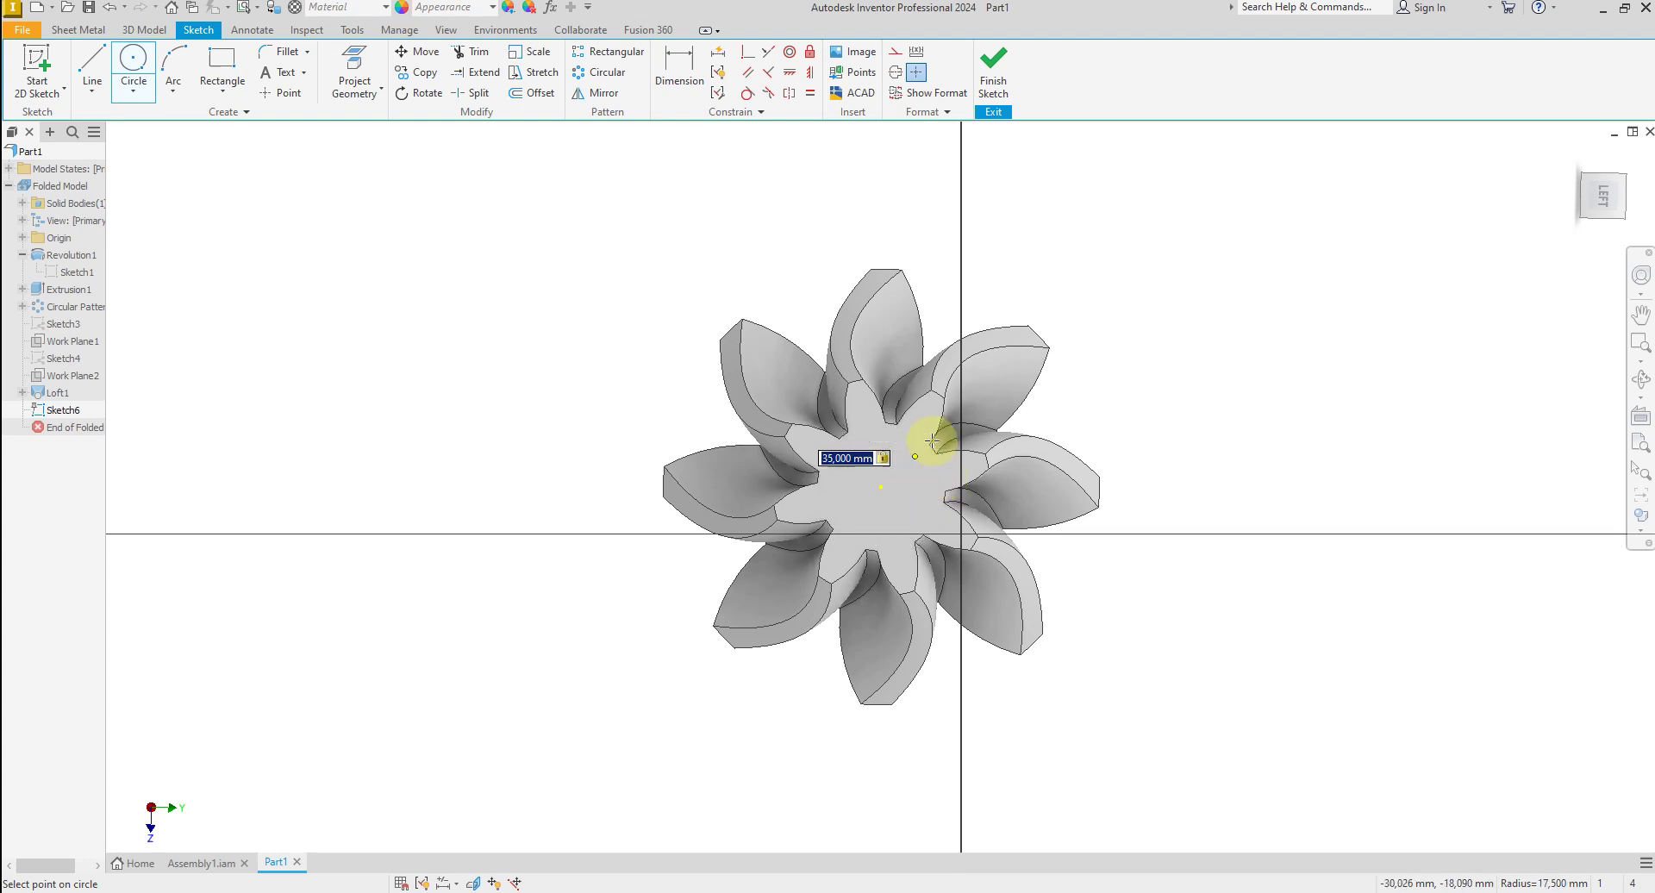
{"action": "right_click", "coordinate": [1126, 372]}
{"action": "left_click", "coordinate": [1196, 377]}
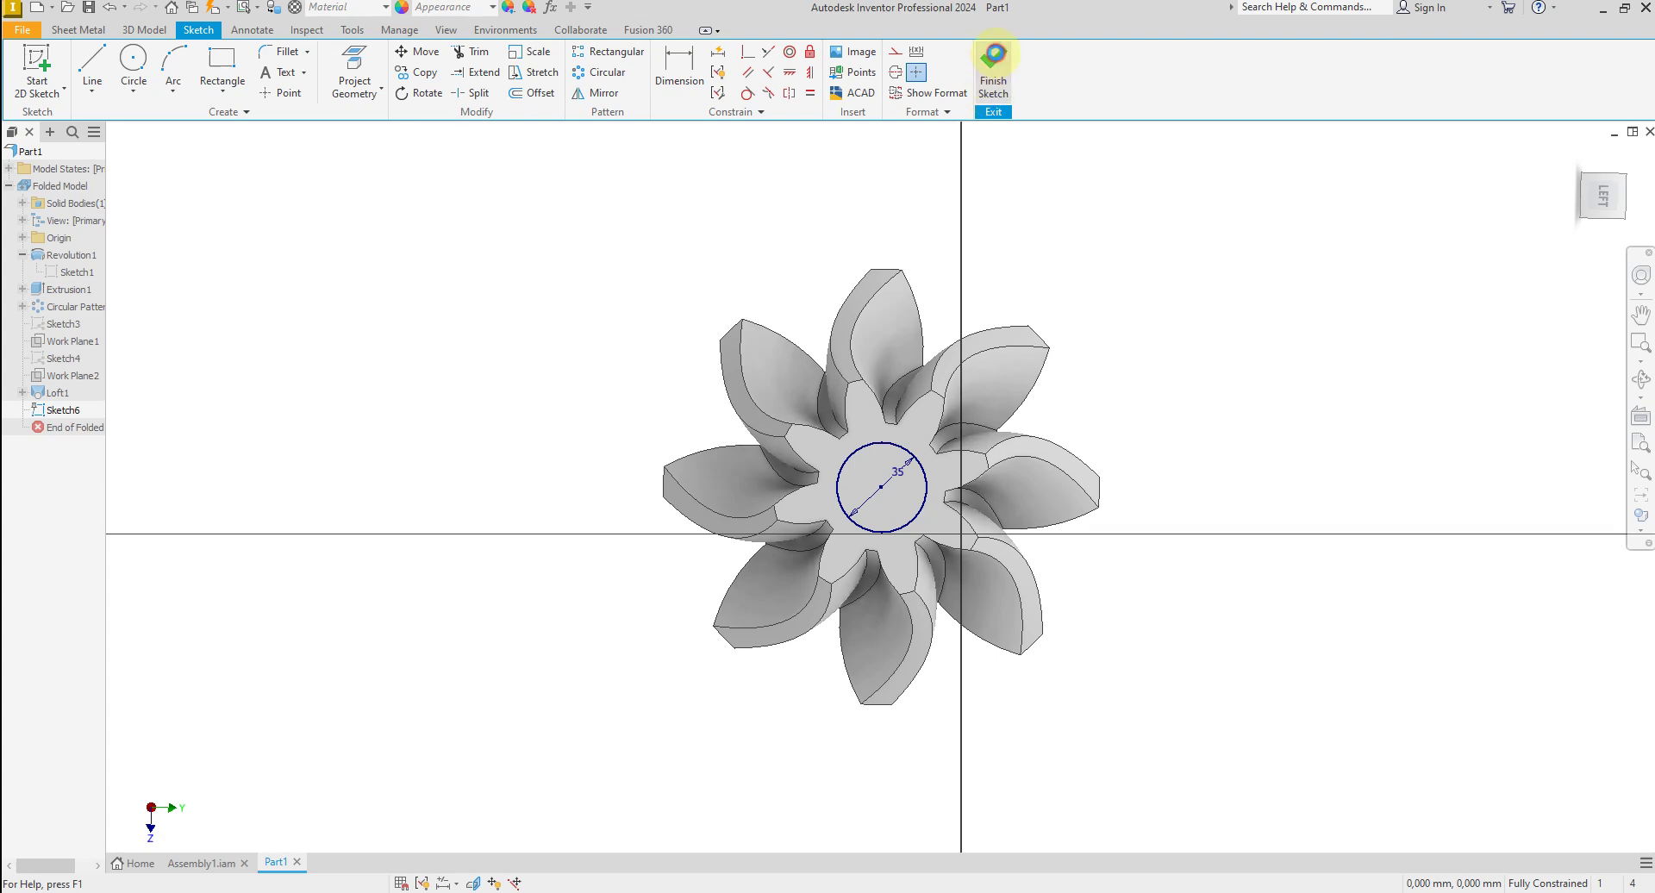
{"action": "left_click", "coordinate": [993, 56]}
Extrude the 35 mm circle as a 48 mm deep cut into the gear body.
{"action": "key", "text": "e"}
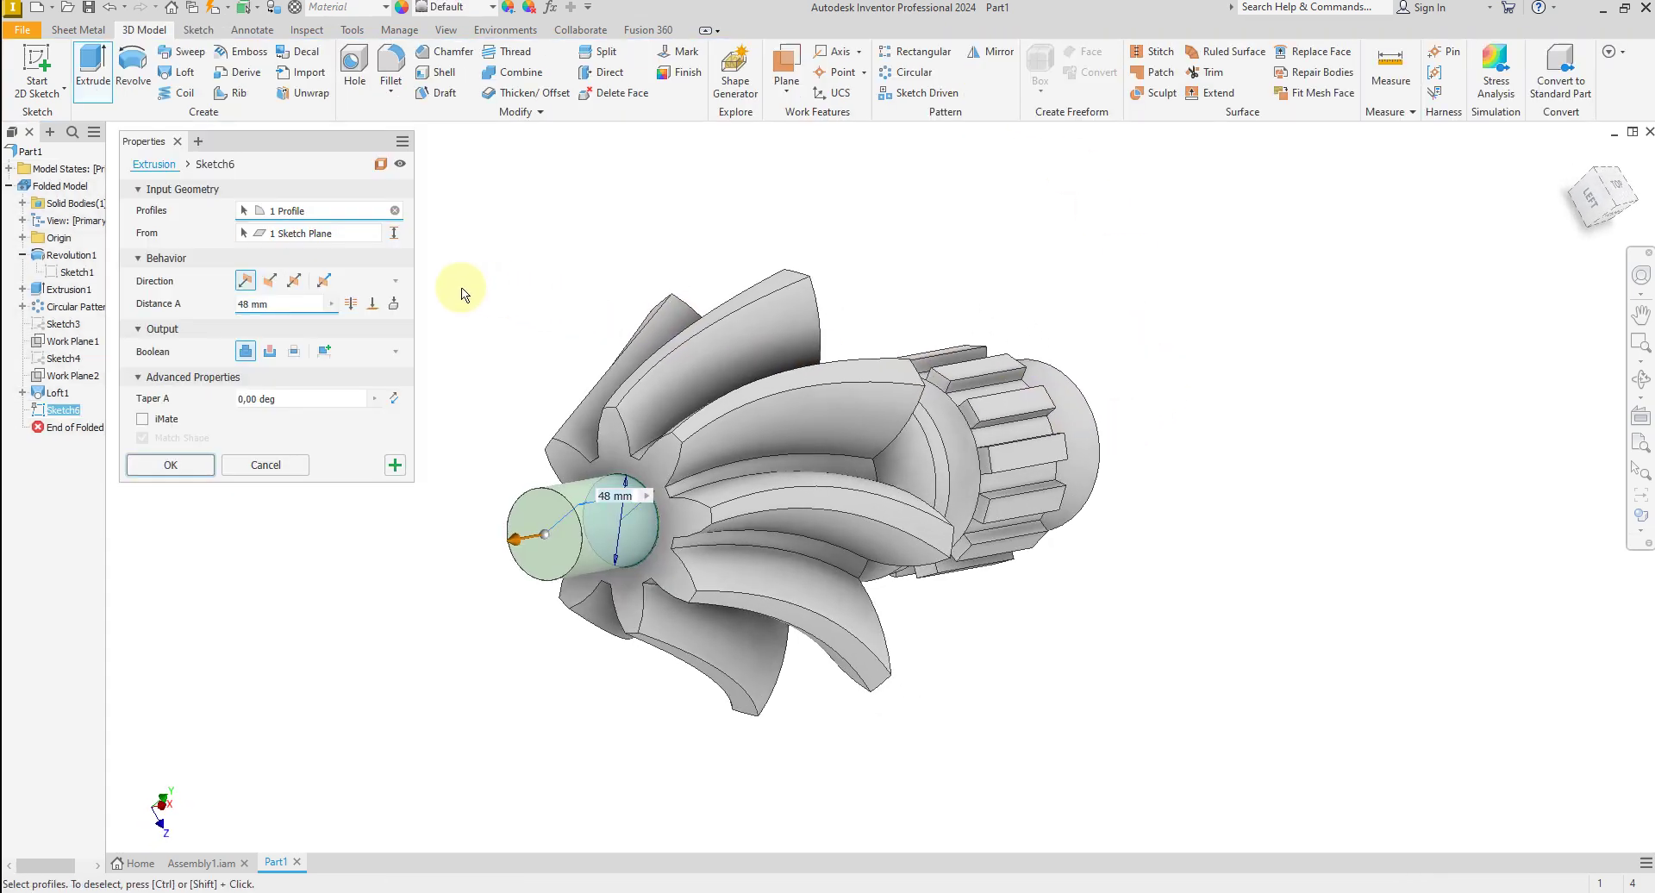
{"action": "left_click", "coordinate": [270, 351]}
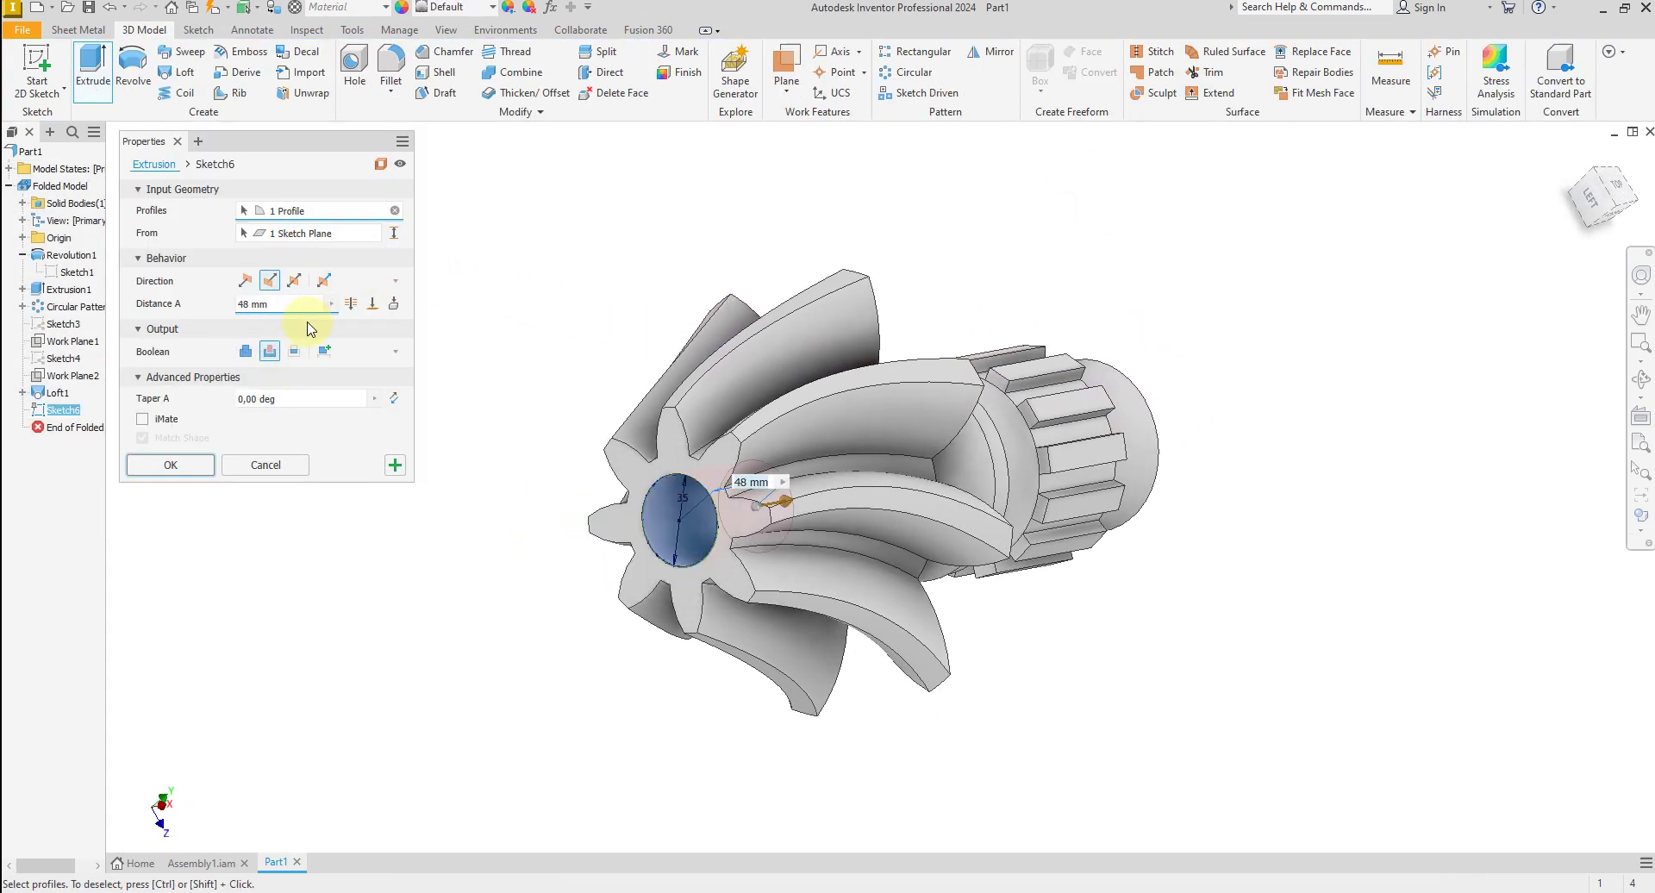
{"action": "left_click", "coordinate": [176, 468]}
Fillet the two circular edges at the collar behind the bevel gear and the edge at the splines' outer end with a 2 mm radius.
{"action": "middle_click_drag", "start_coordinate": [536, 491], "coordinate": [504, 501], "text": "shift"}
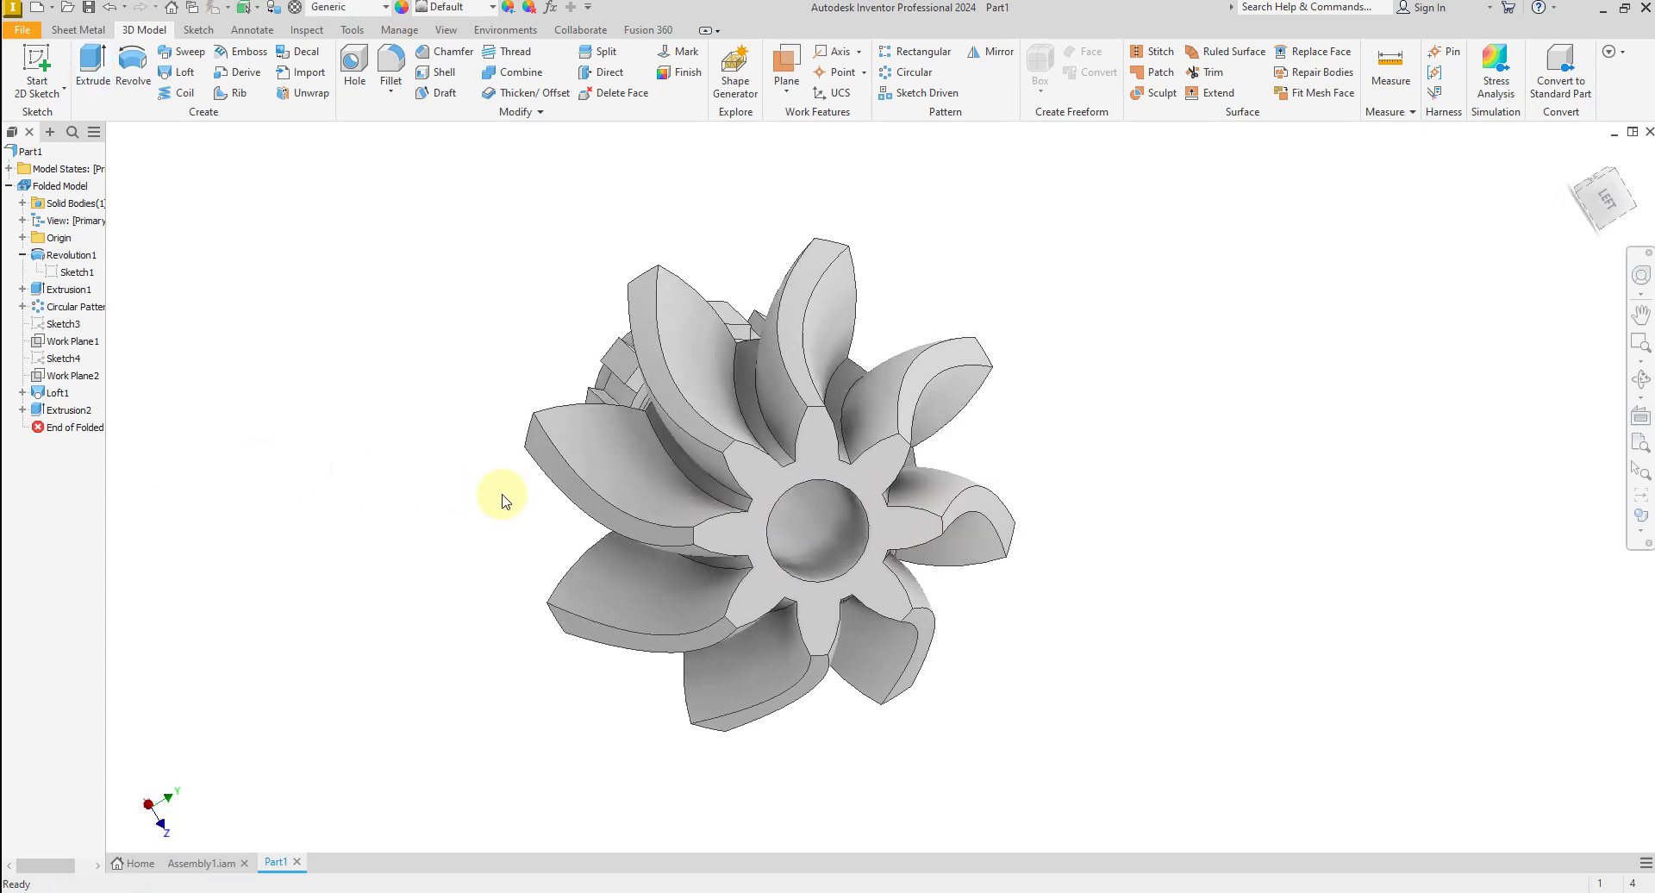
{"action": "key", "text": "F6"}
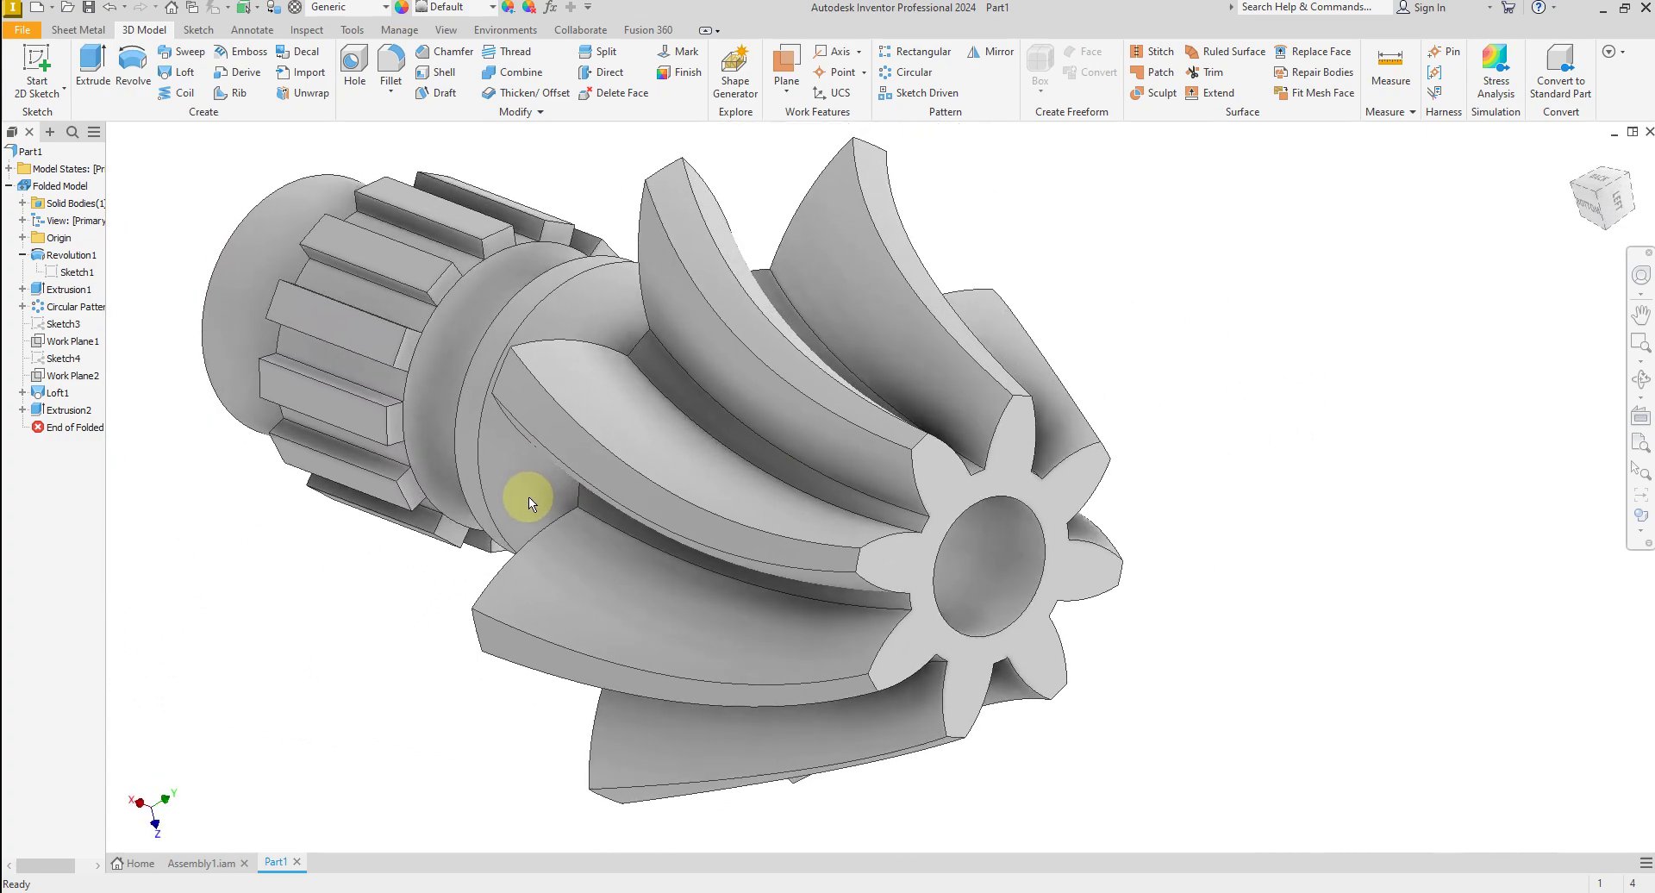
{"action": "left_click", "coordinate": [391, 65]}
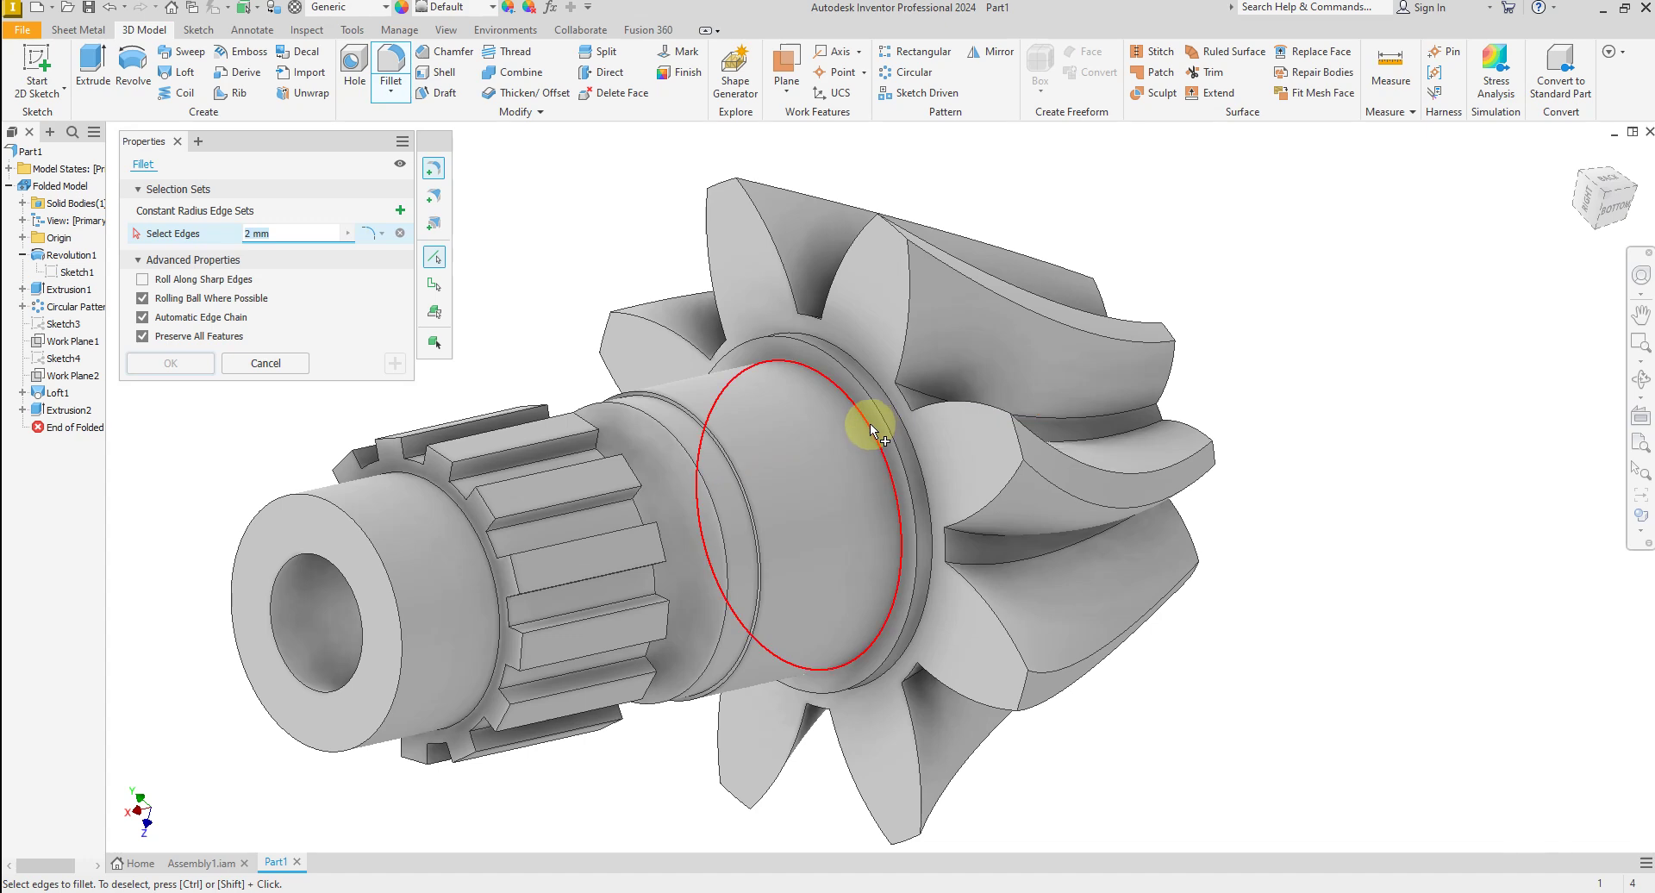
{"action": "left_click", "coordinate": [871, 422]}
{"action": "left_click", "coordinate": [903, 426]}
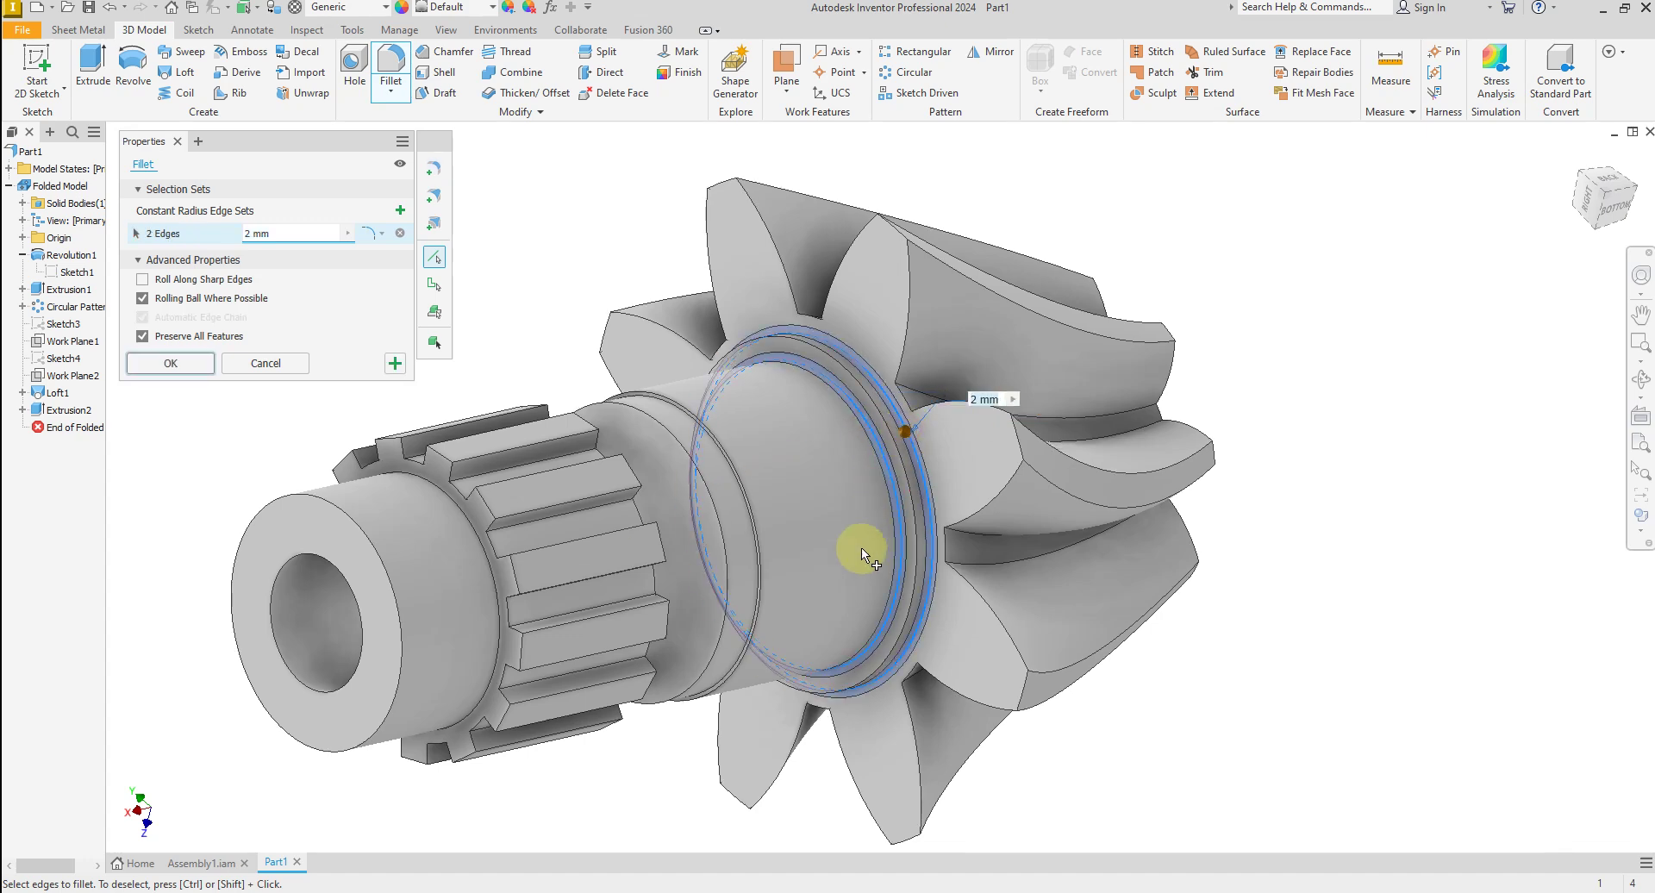
{"action": "scroll", "coordinate": [861, 547], "scroll_direction": "down", "scroll_amount": 2}
{"action": "left_click", "coordinate": [578, 572]}
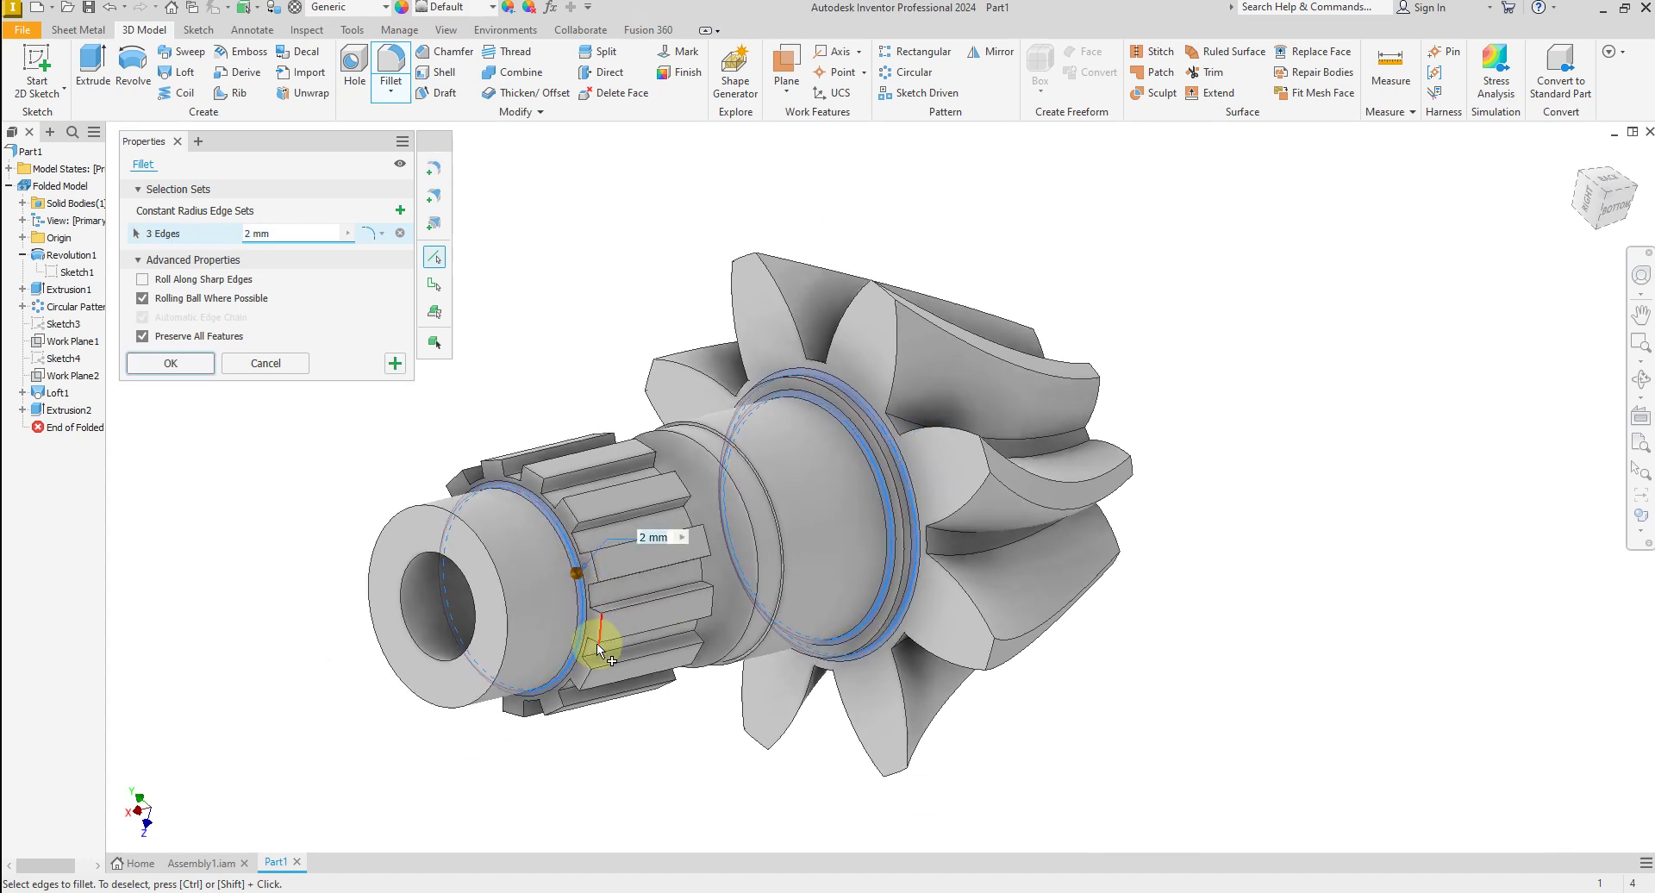
{"action": "scroll", "coordinate": [597, 643], "scroll_direction": "up", "scroll_amount": 5}
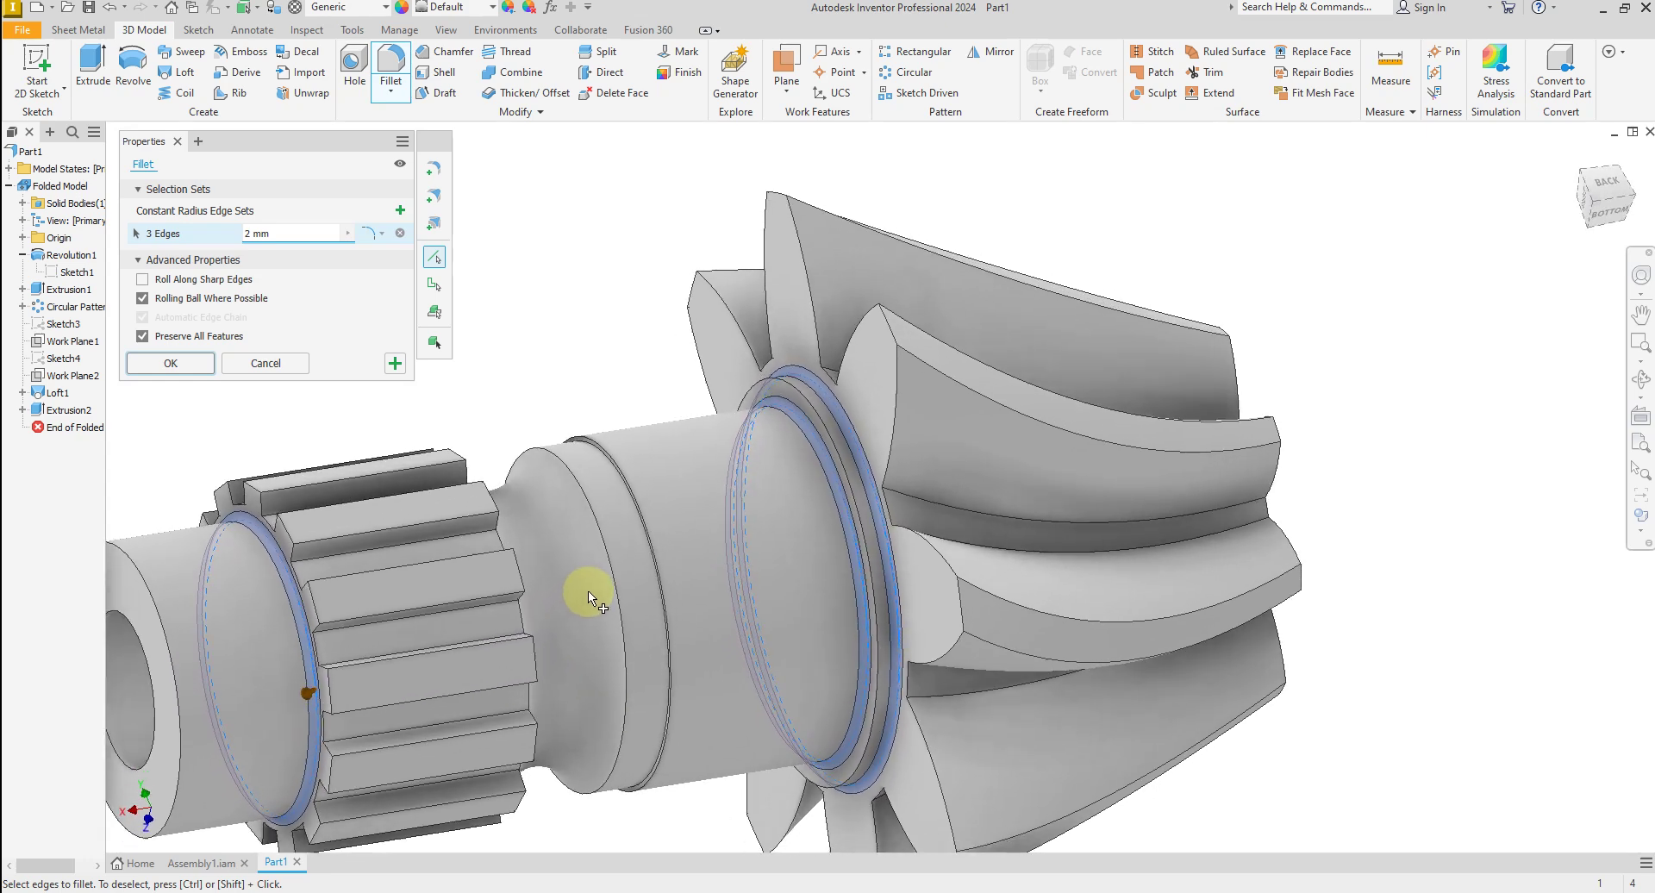
{"action": "key", "text": "Page_Up"}
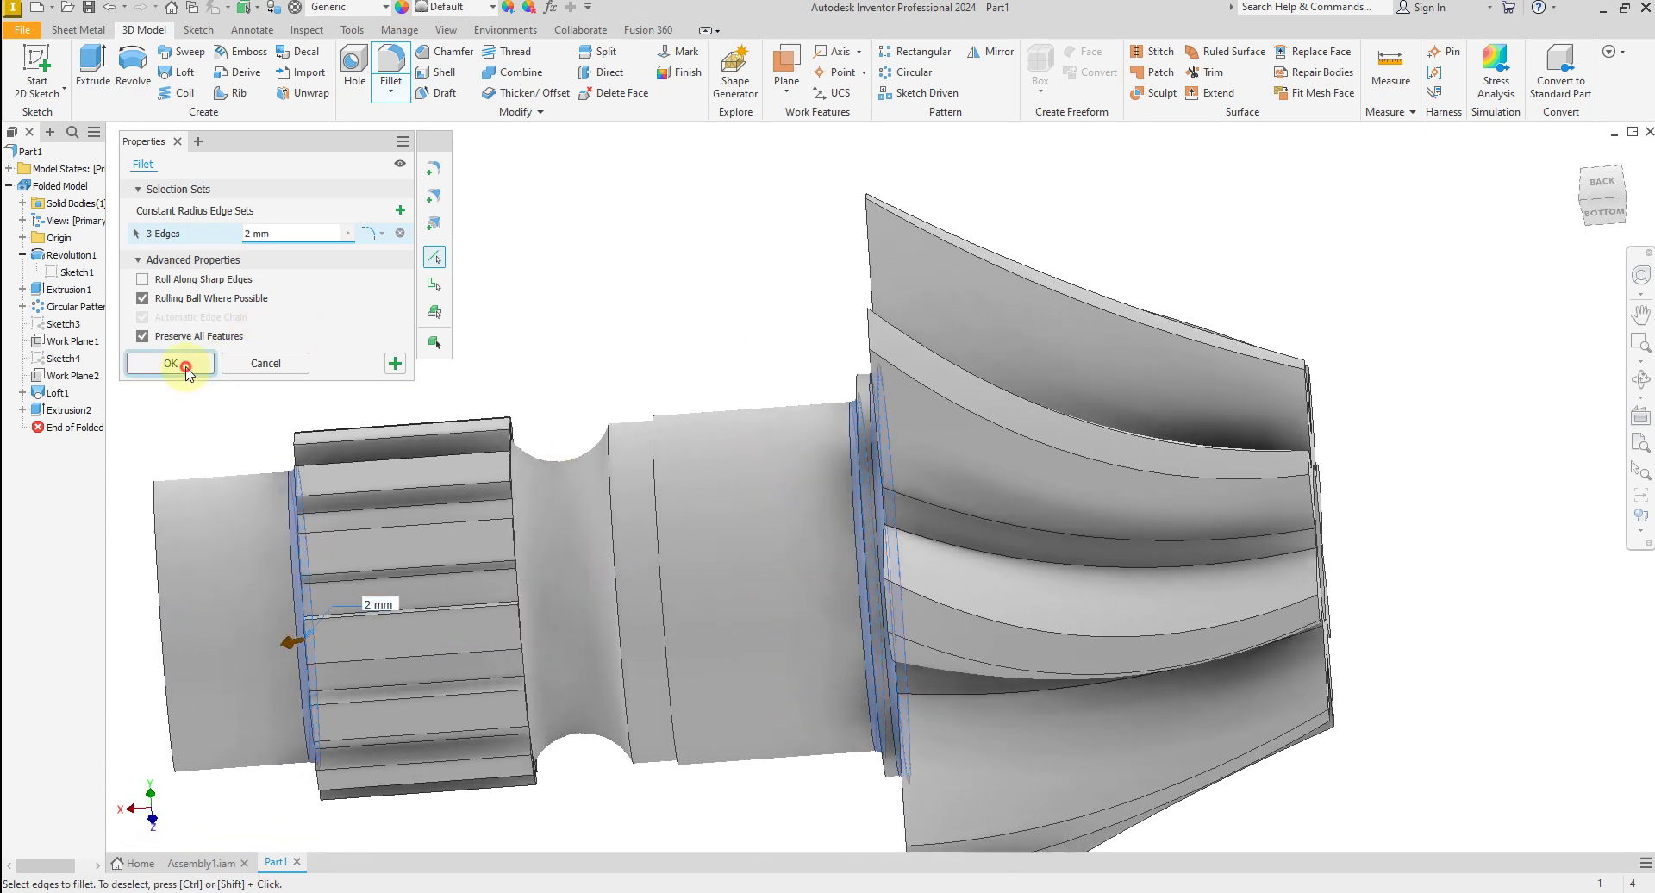
{"action": "left_click", "coordinate": [171, 363]}
Chamfer the bore edges at both ends of the shaft with a distance of 1 mm.
{"action": "key", "text": "F6"}
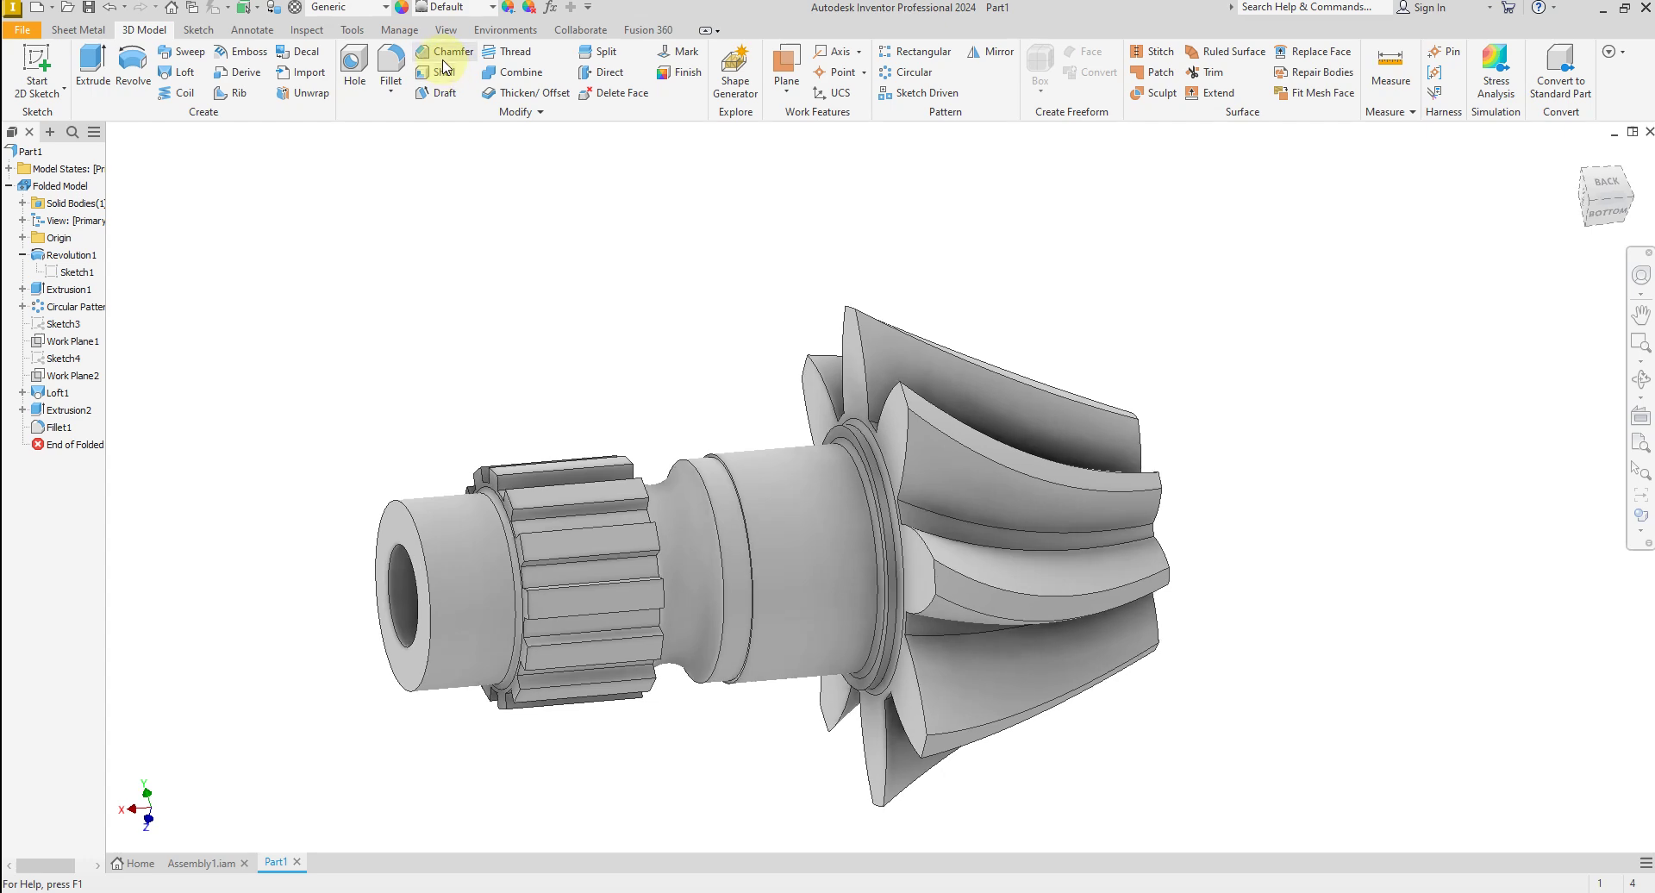
{"action": "left_click", "coordinate": [440, 53]}
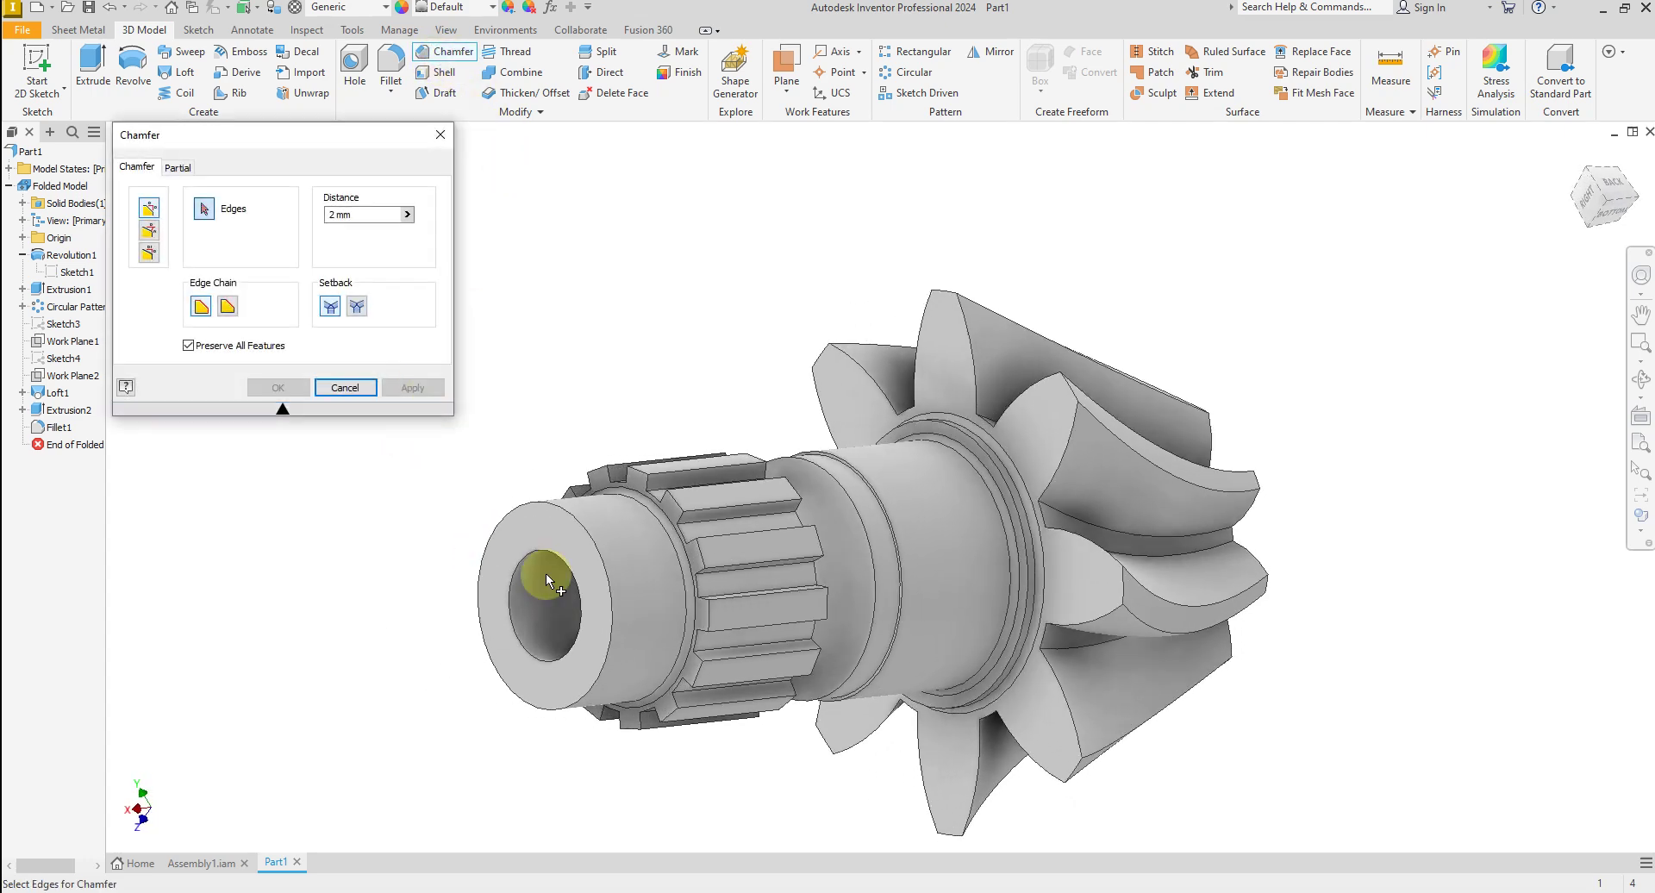
{"action": "left_click", "coordinate": [575, 586]}
{"action": "middle_click_drag", "start_coordinate": [432, 562], "coordinate": [807, 590], "text": "shift"}
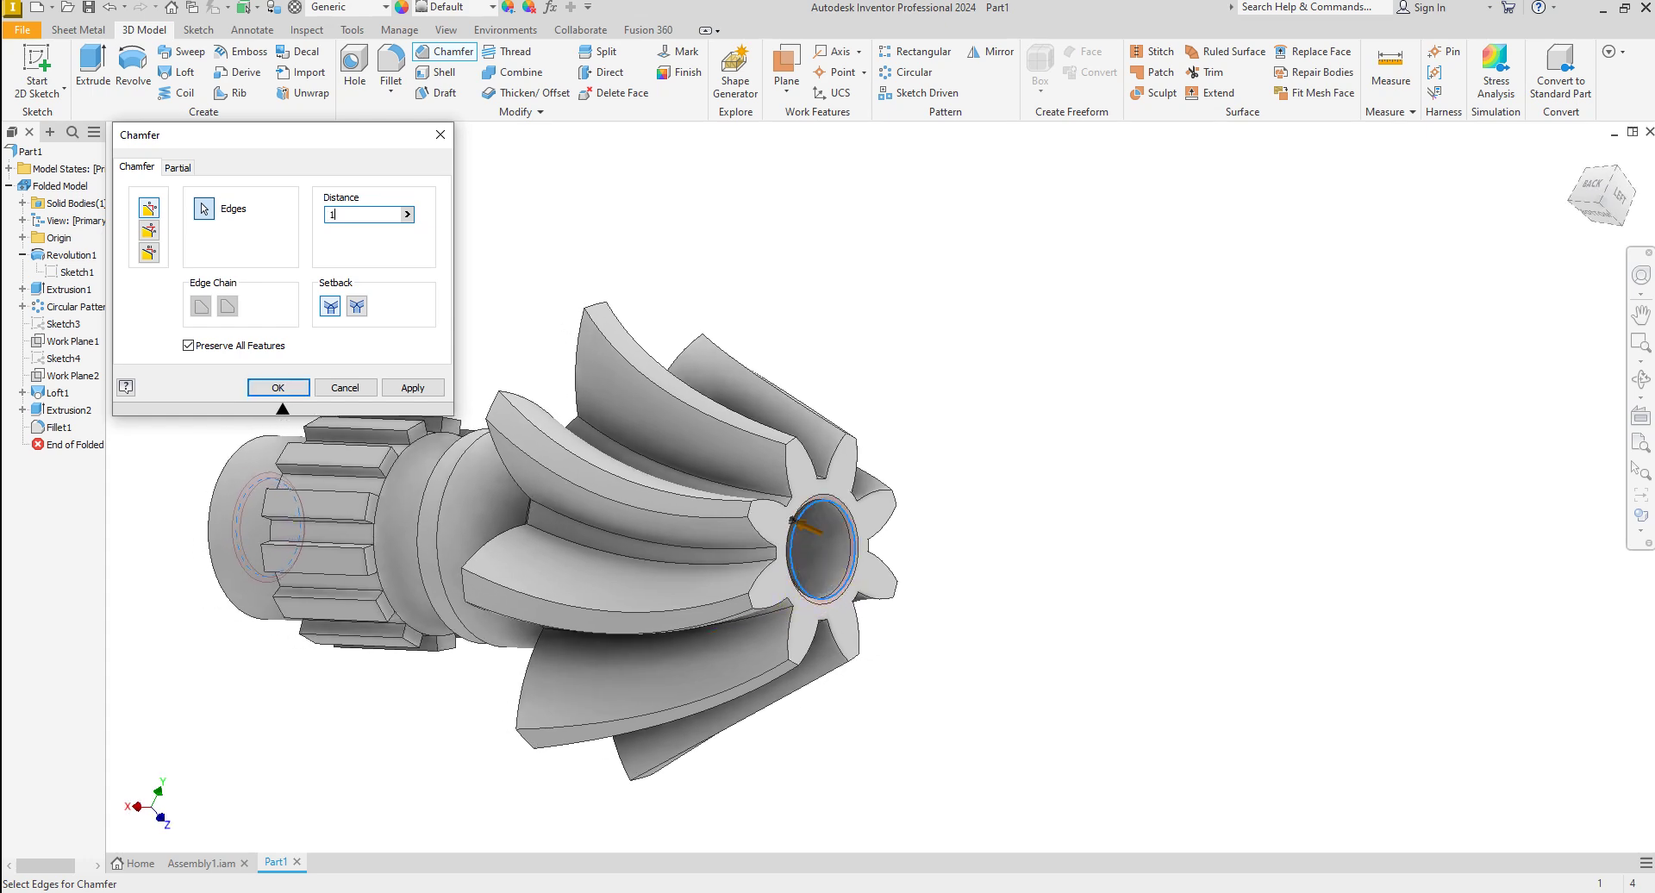
{"action": "left_click", "coordinate": [264, 390]}
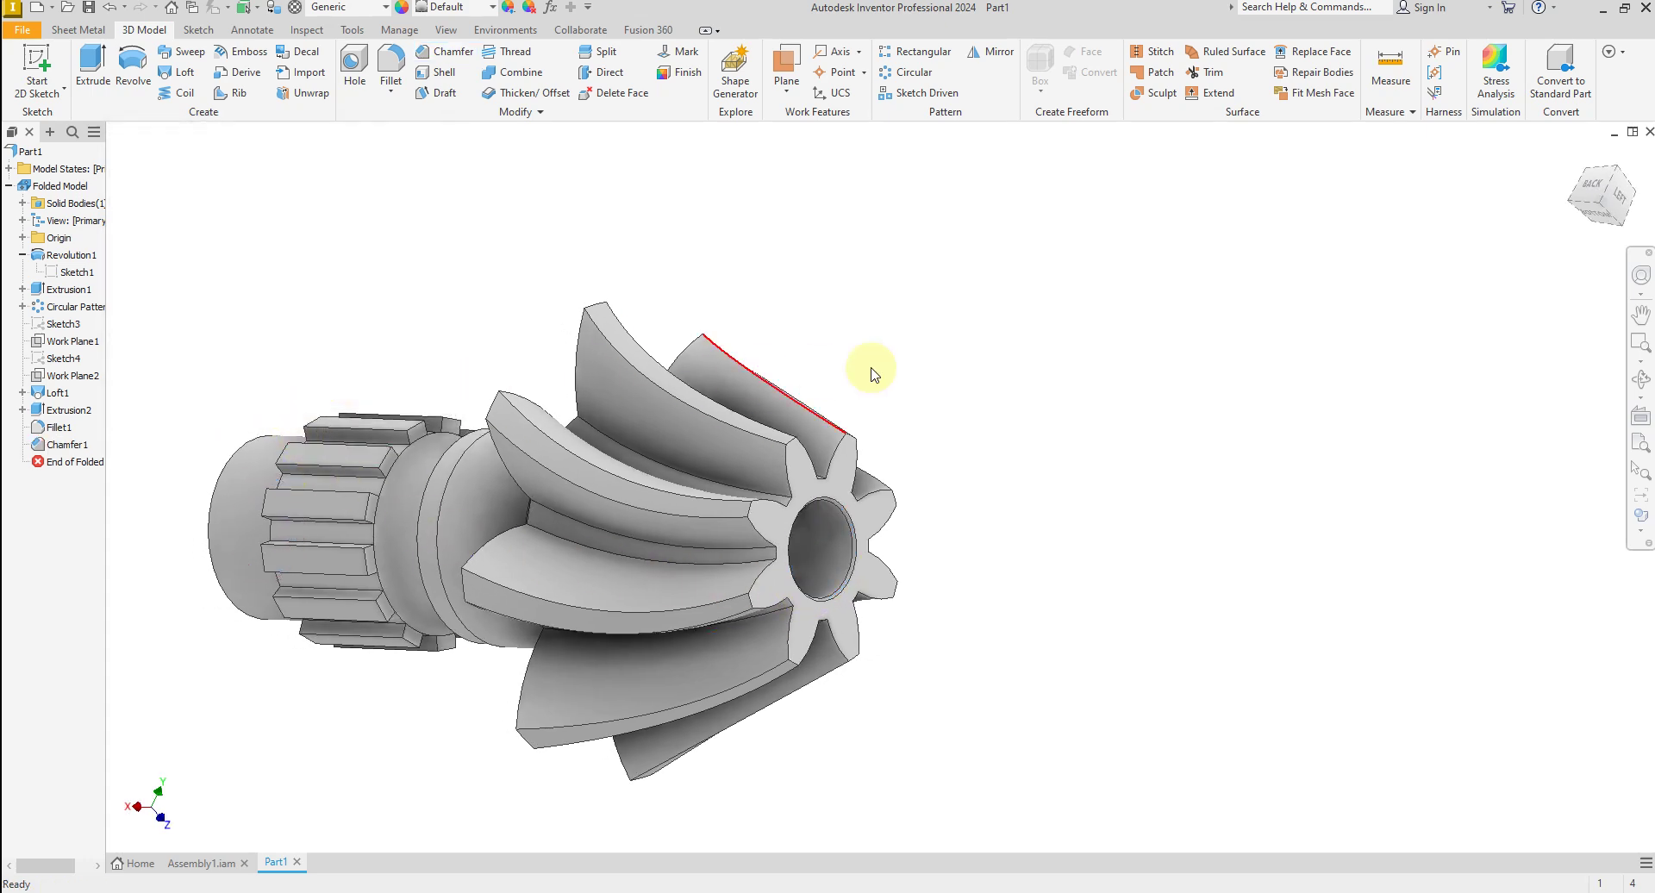
Fillet the root edges on both sides of every gap between the helical bevel gear teeth.
{"action": "middle_click_drag", "start_coordinate": [949, 369], "coordinate": [517, 207], "text": "shift"}
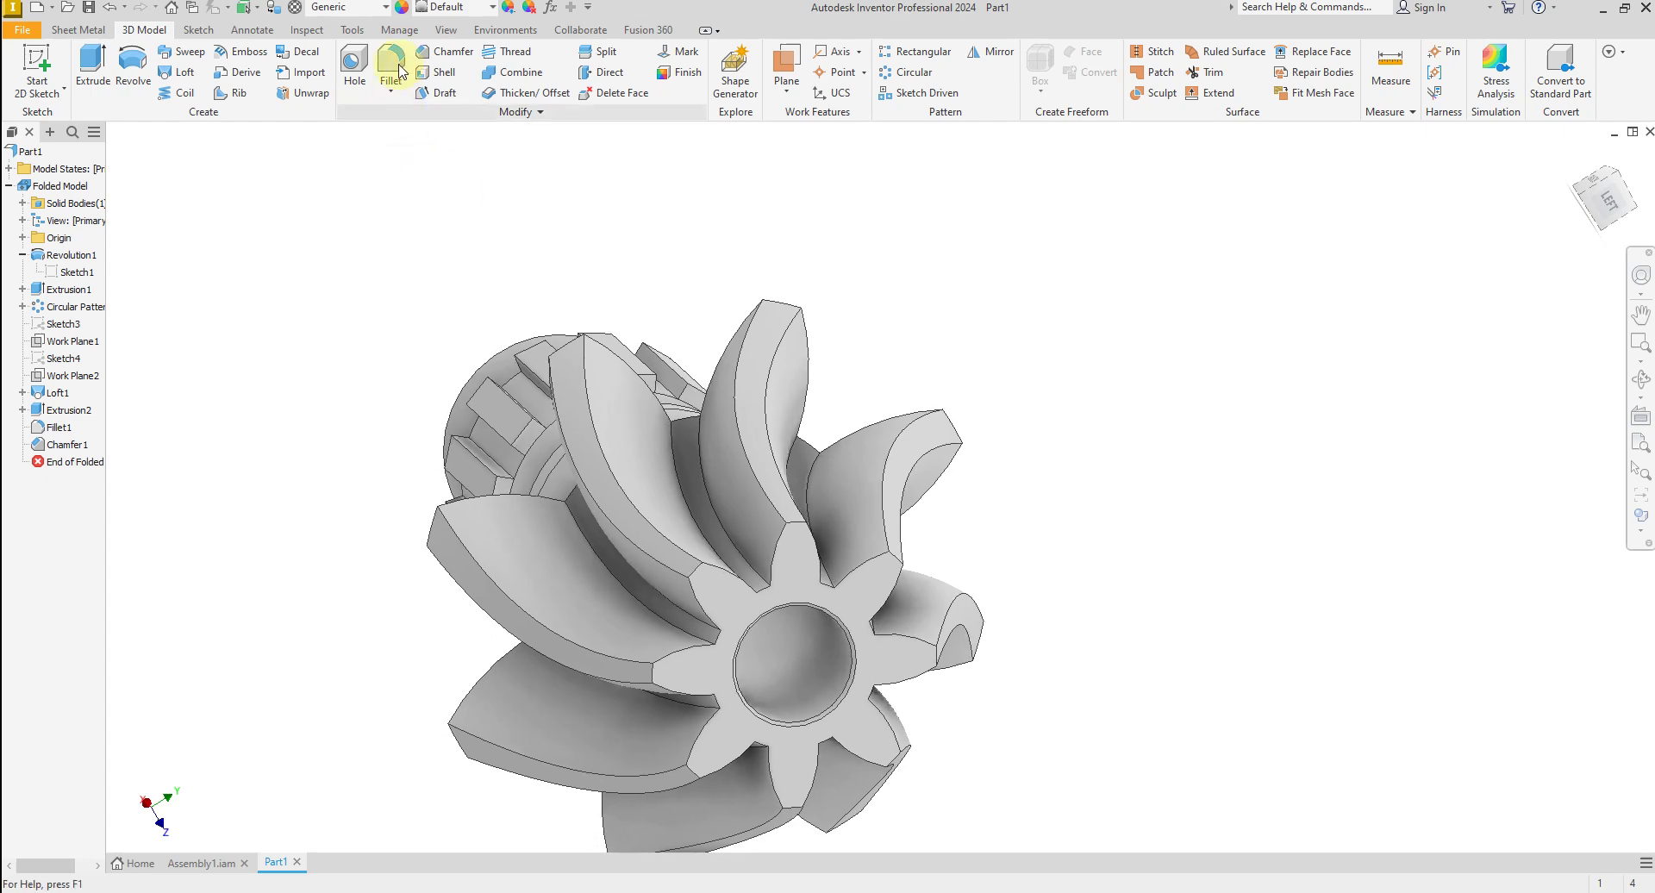
{"action": "left_click", "coordinate": [393, 62]}
{"action": "scroll", "coordinate": [676, 483], "scroll_direction": "down", "scroll_amount": 2}
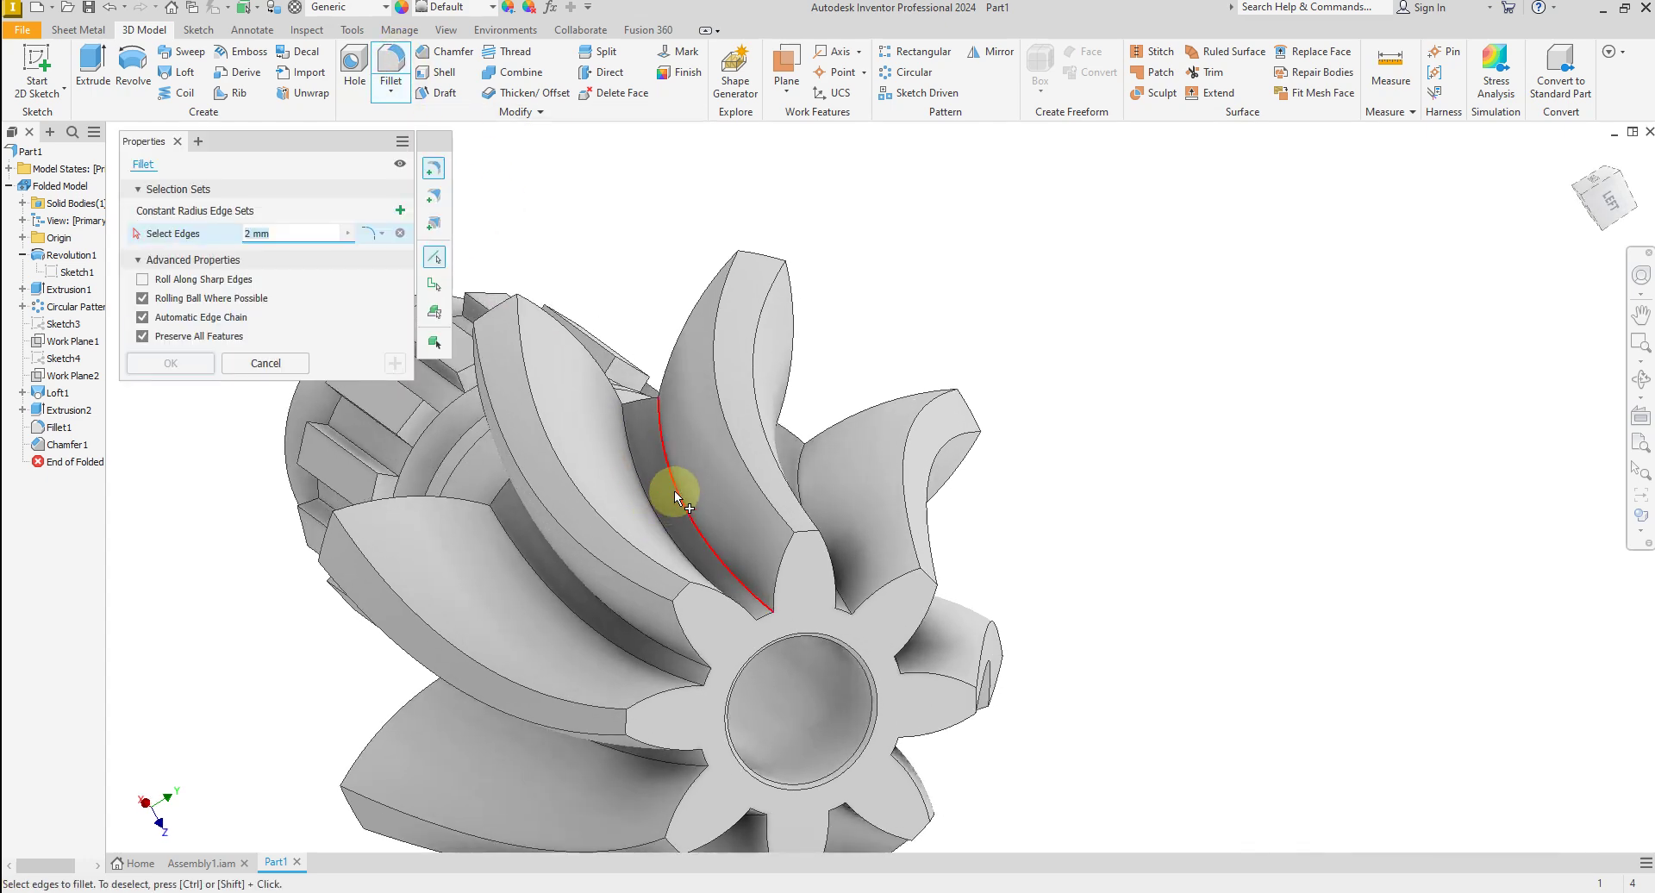
{"action": "left_click", "coordinate": [674, 490]}
{"action": "middle_click_drag", "start_coordinate": [757, 514], "coordinate": [624, 480], "text": "shift"}
{"action": "left_click", "coordinate": [690, 510]}
{"action": "left_click", "coordinate": [700, 510]}
{"action": "left_click", "coordinate": [608, 520]}
{"action": "left_click", "coordinate": [591, 589]}
{"action": "left_click", "coordinate": [588, 564]}
{"action": "left_click", "coordinate": [600, 588]}
{"action": "left_click", "coordinate": [621, 448]}
{"action": "left_click", "coordinate": [619, 452]}
{"action": "left_click", "coordinate": [647, 405]}
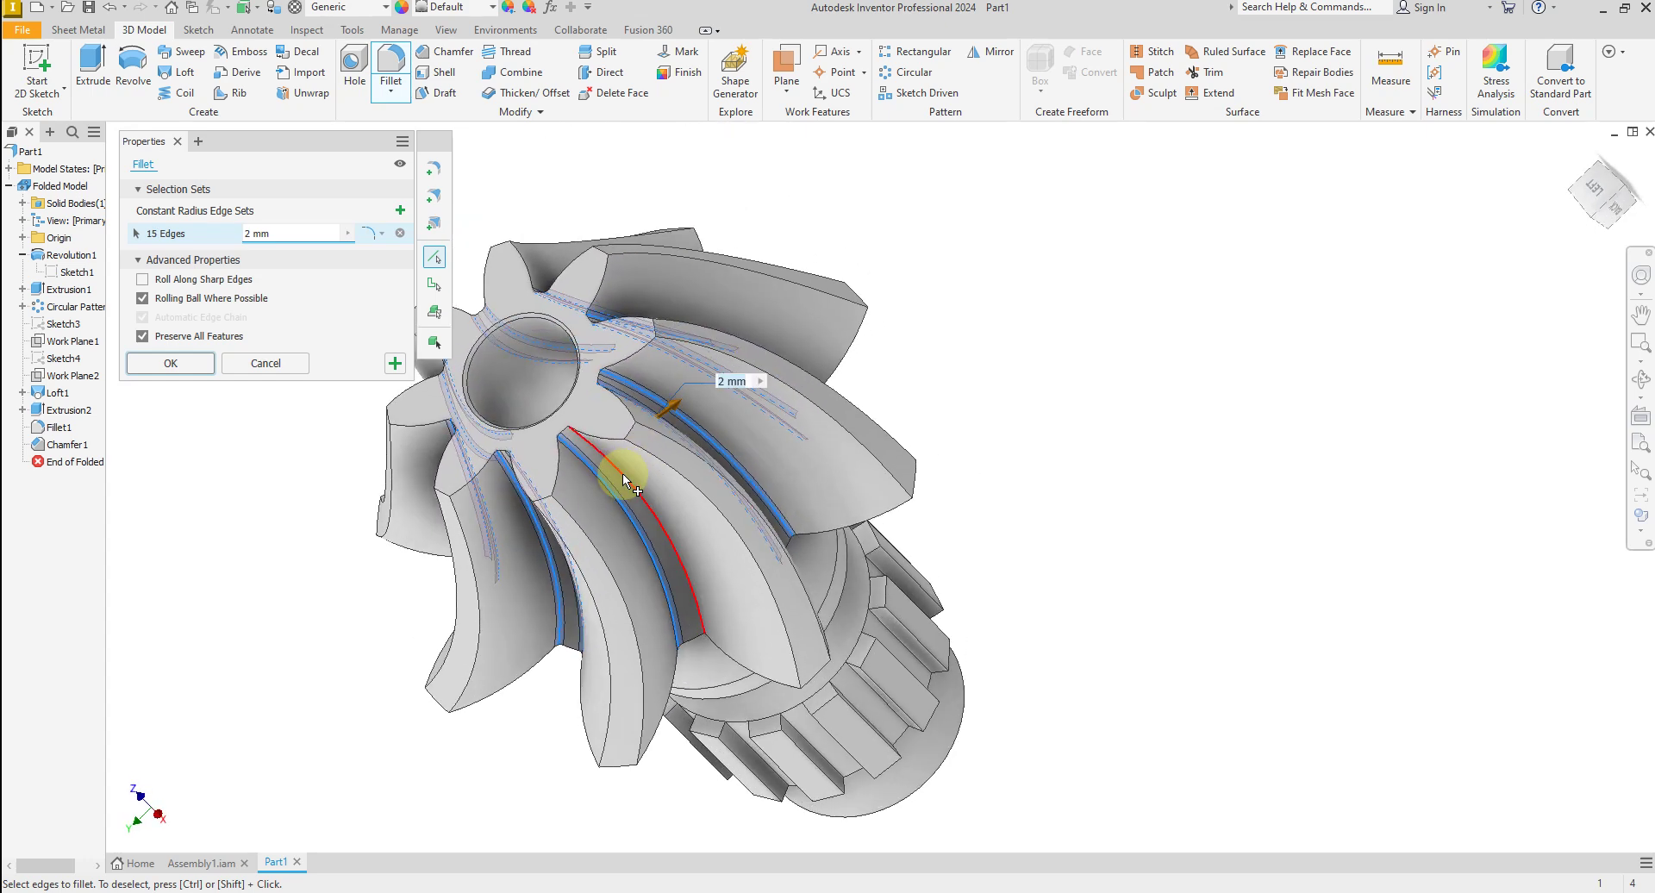
{"action": "left_click", "coordinate": [622, 473]}
{"action": "left_click", "coordinate": [269, 234]}
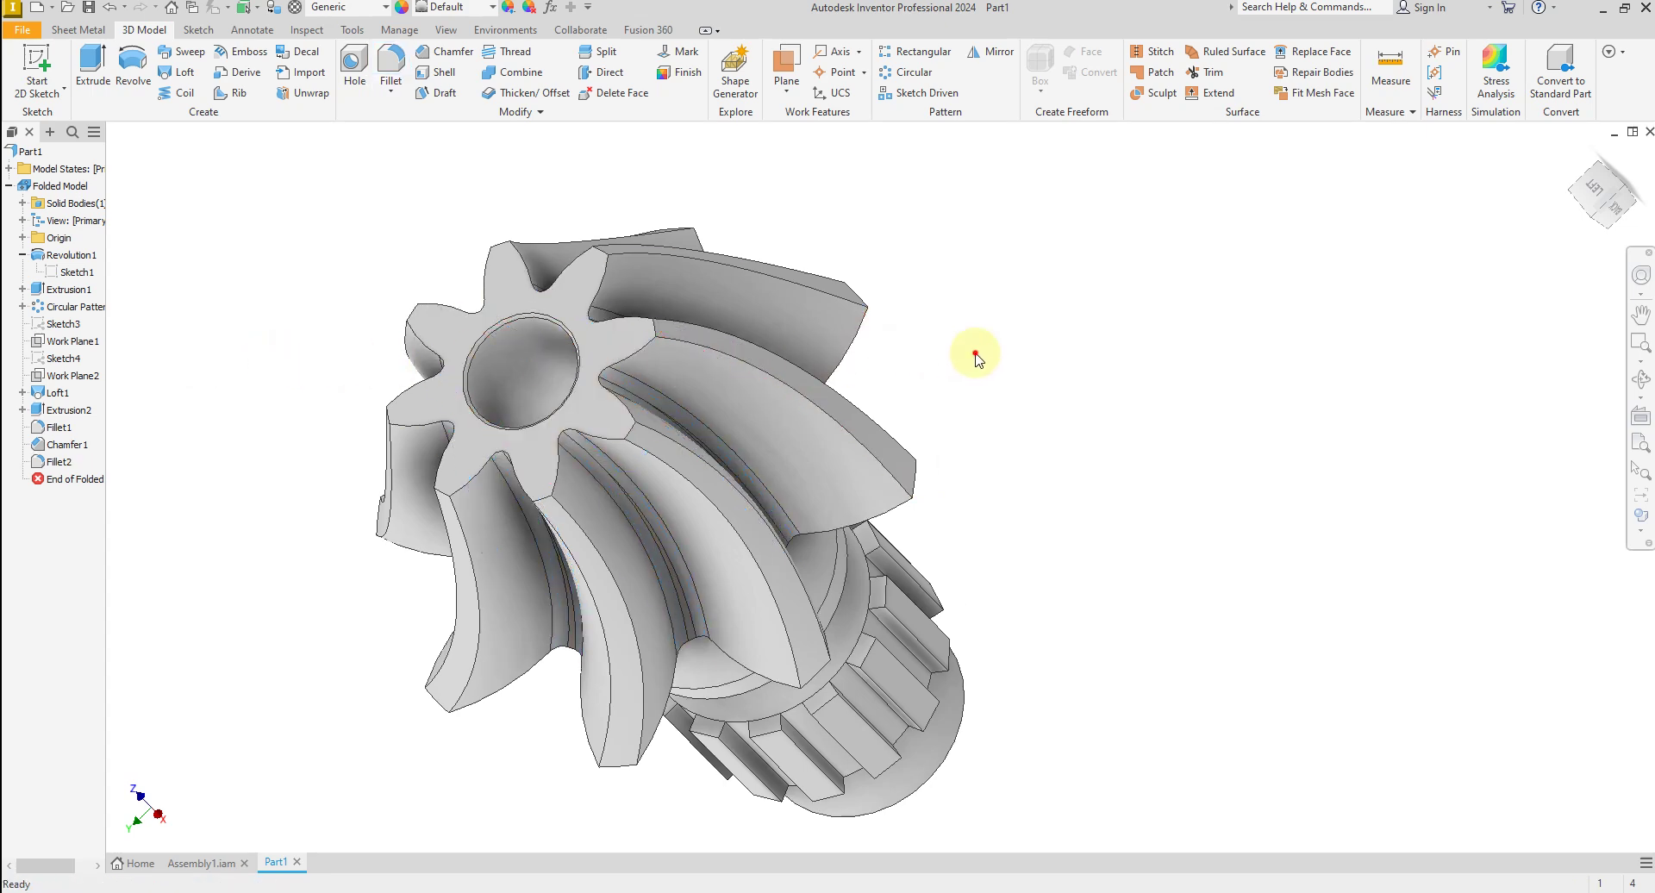
Assign the Stainless Steel material to the part.
{"action": "middle_click_drag", "start_coordinate": [996, 383], "coordinate": [545, 250], "text": "shift"}
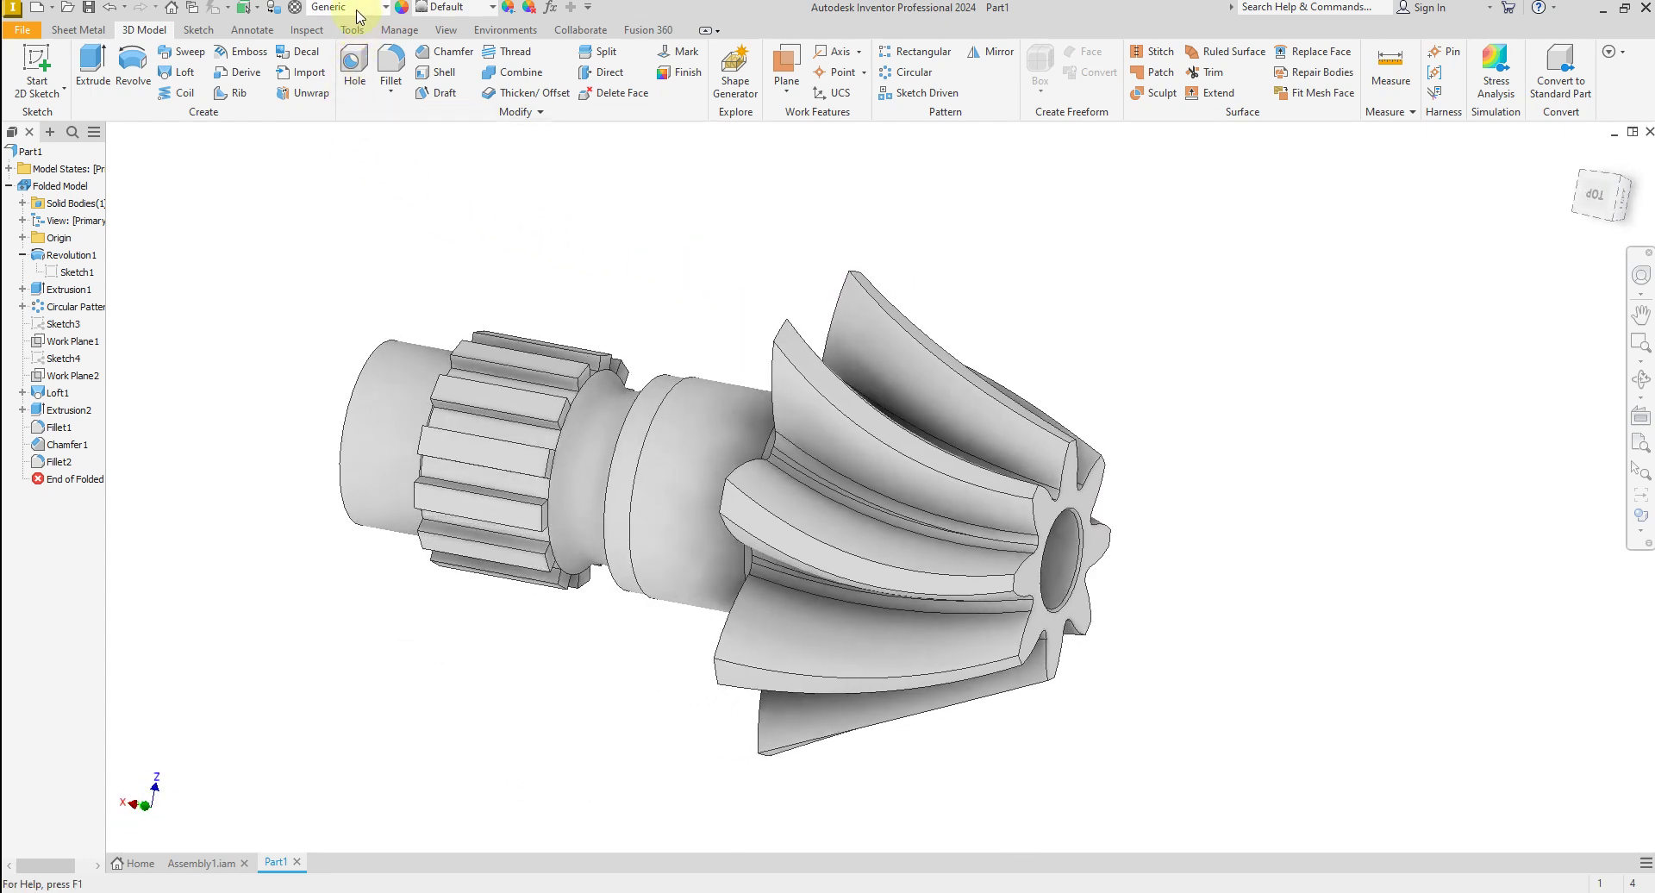
{"action": "left_click", "coordinate": [349, 7]}
{"action": "scroll", "coordinate": [383, 483], "scroll_direction": "down", "scroll_amount": 5}
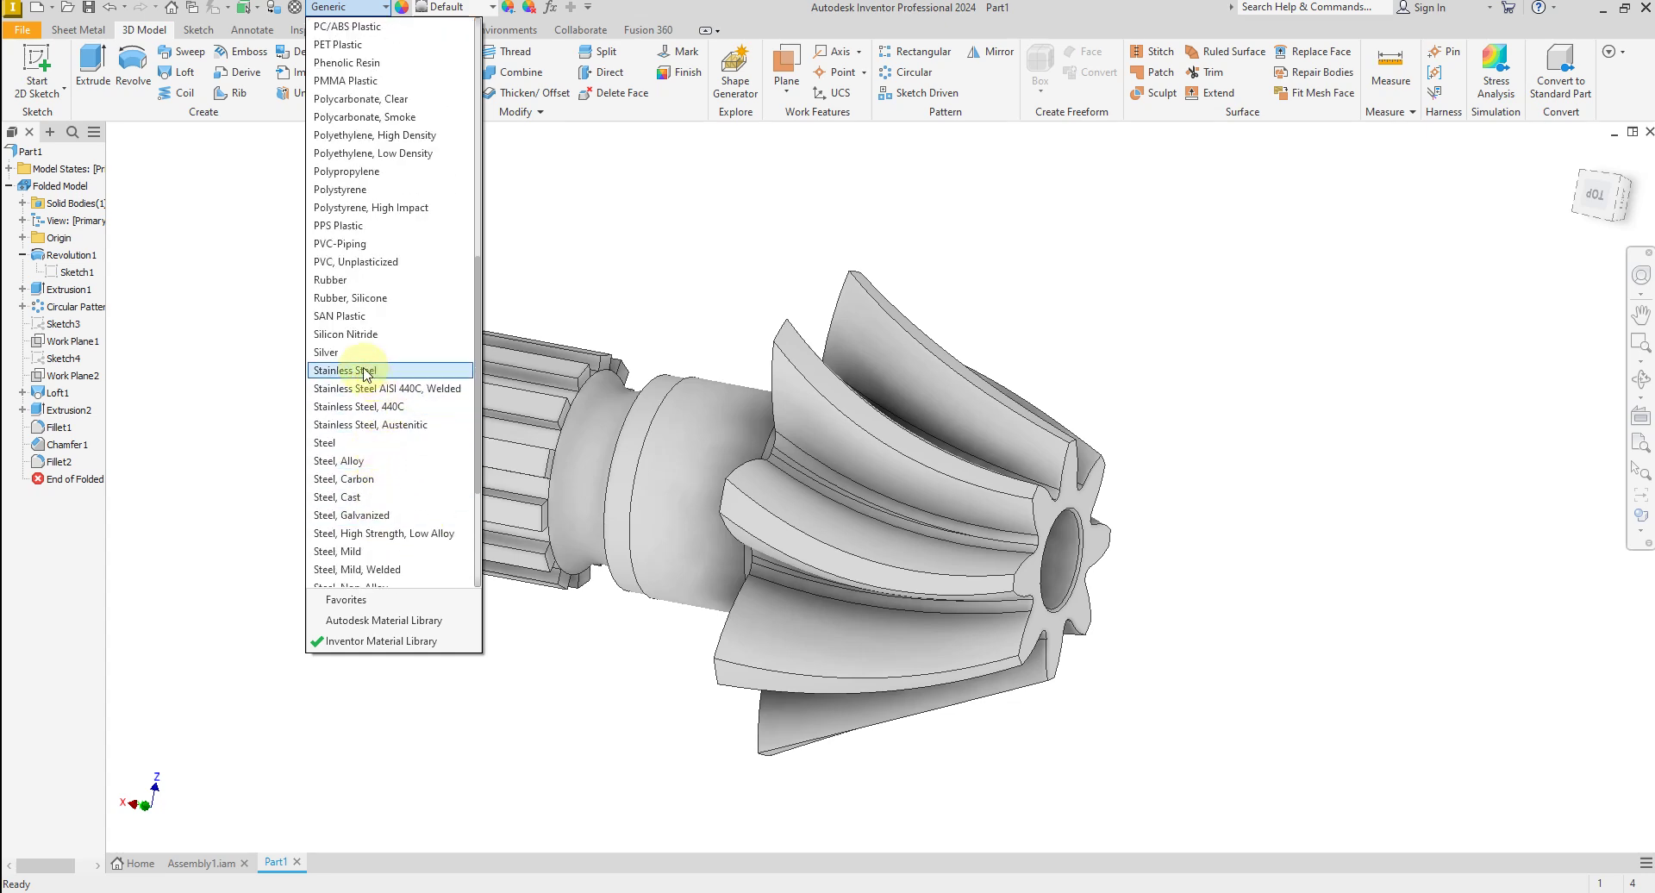
{"action": "left_click", "coordinate": [364, 371]}
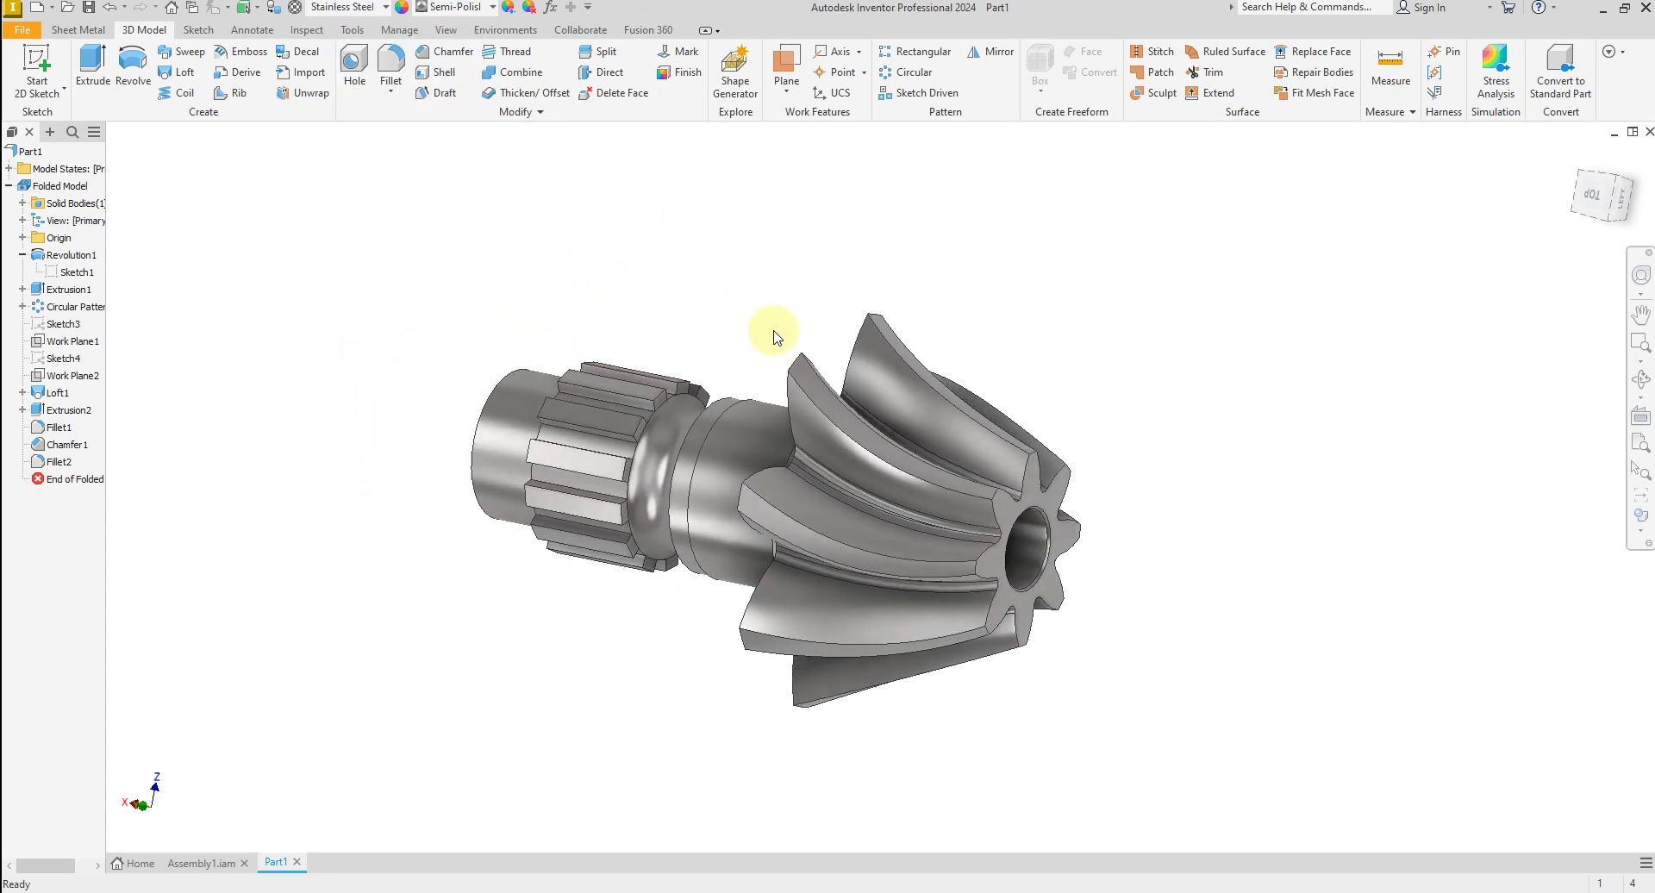
{"action": "key", "text": "F5"}
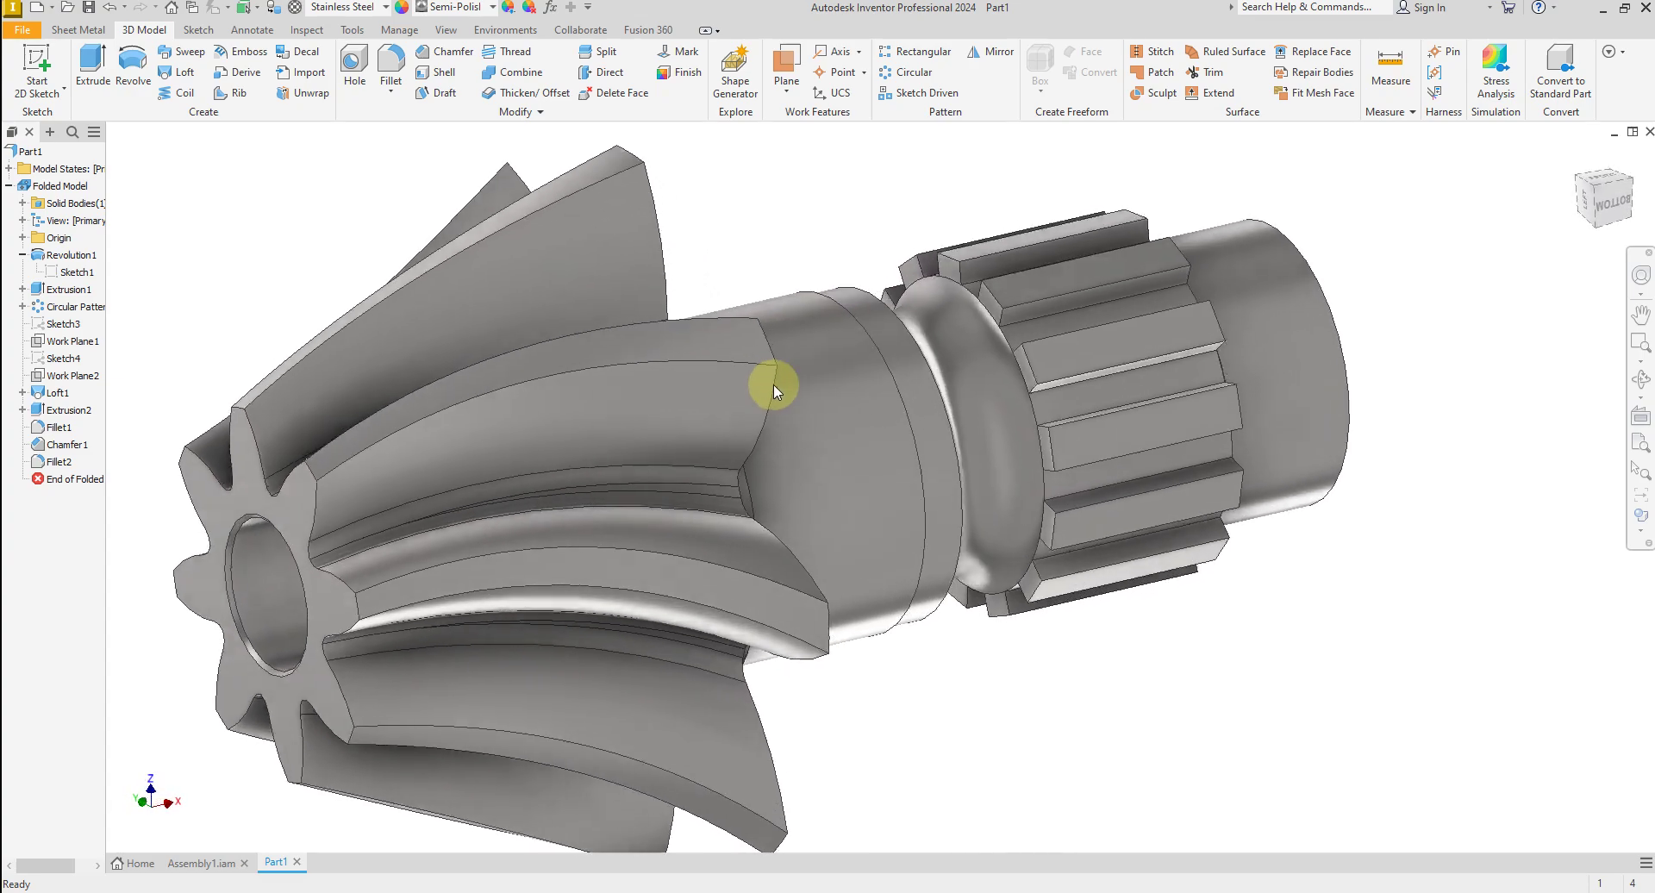
{"action": "key", "text": "F5"}
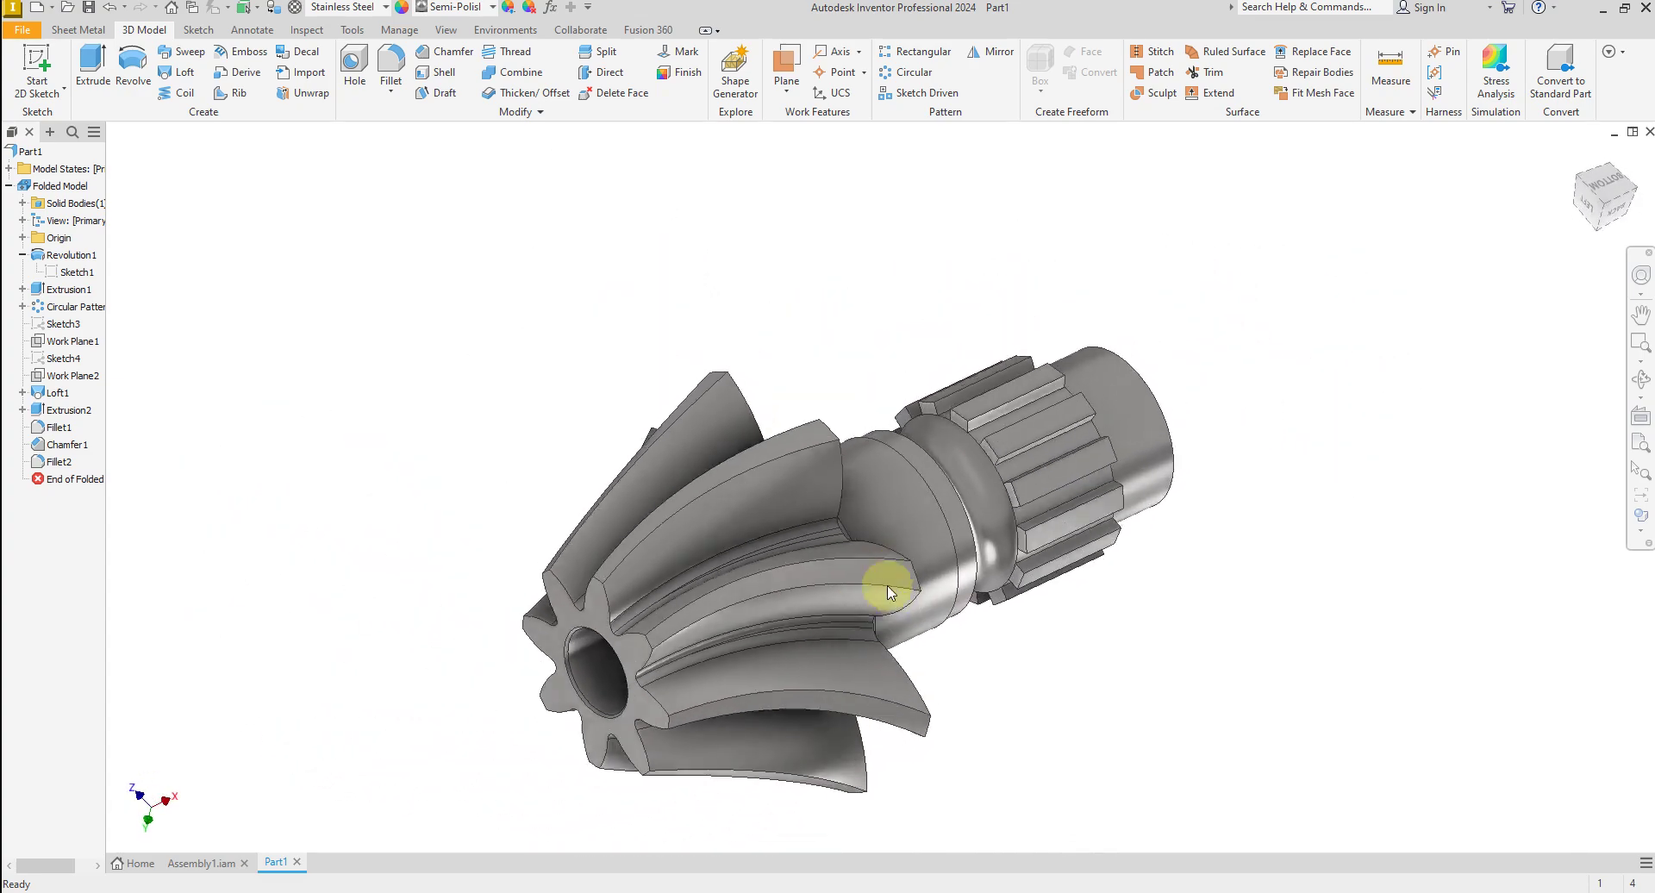
{"action": "key", "text": "F5"}
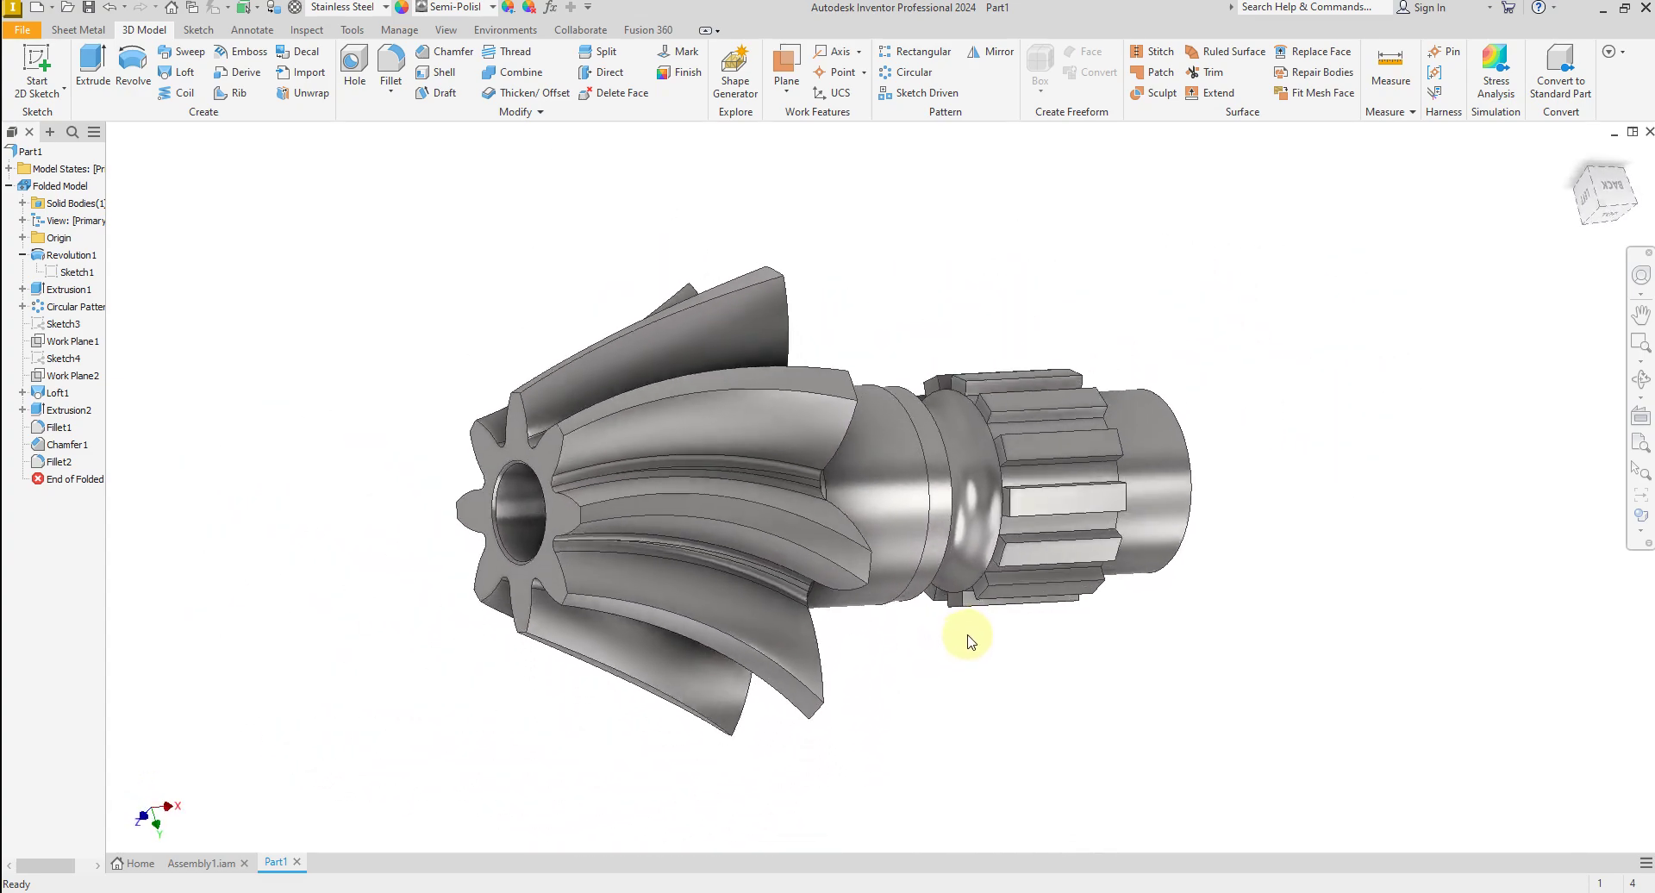
{"action": "key", "text": "F5"}
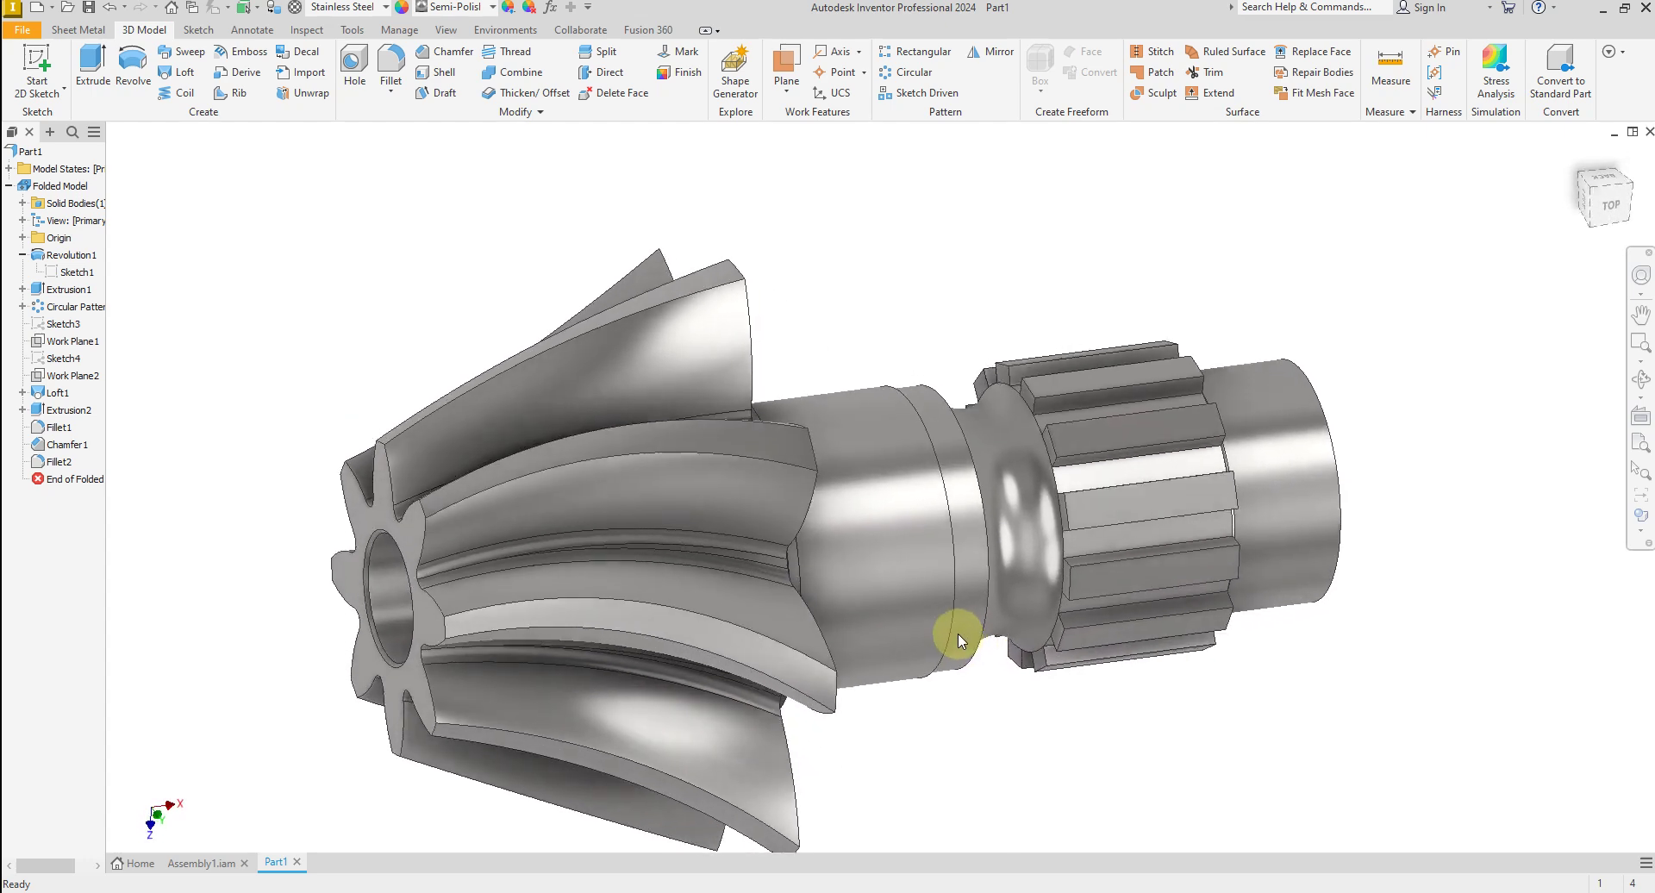
{"action": "key", "text": "F5"}
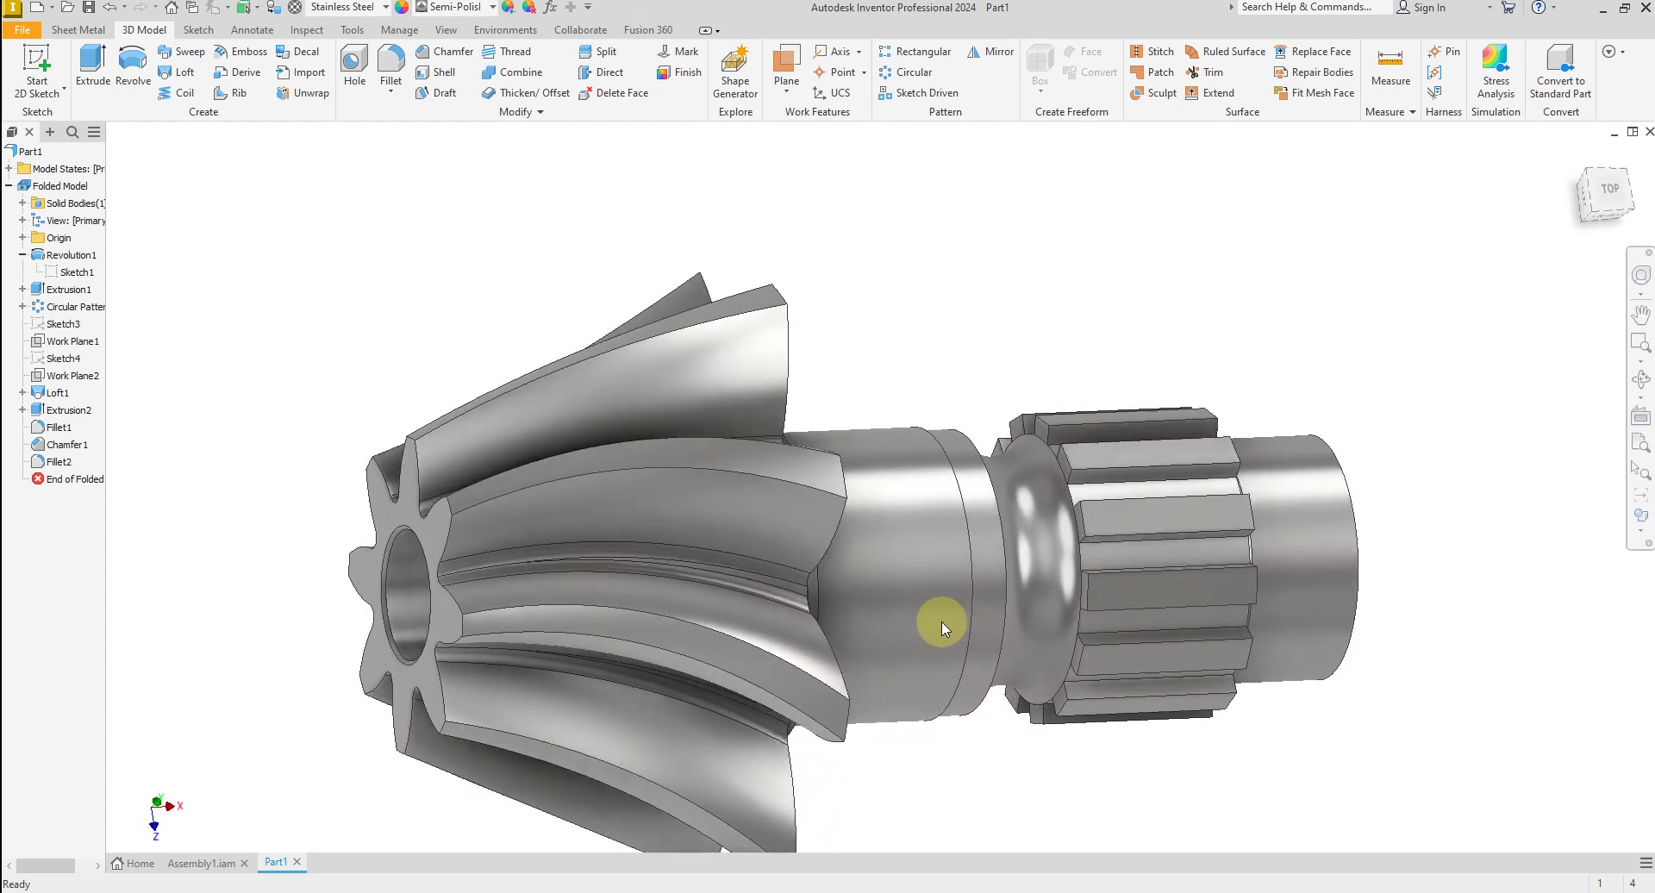
Save the gear shaft part as Part1 in the Helical Bevel Gear folder.
{"action": "key", "text": "F5"}
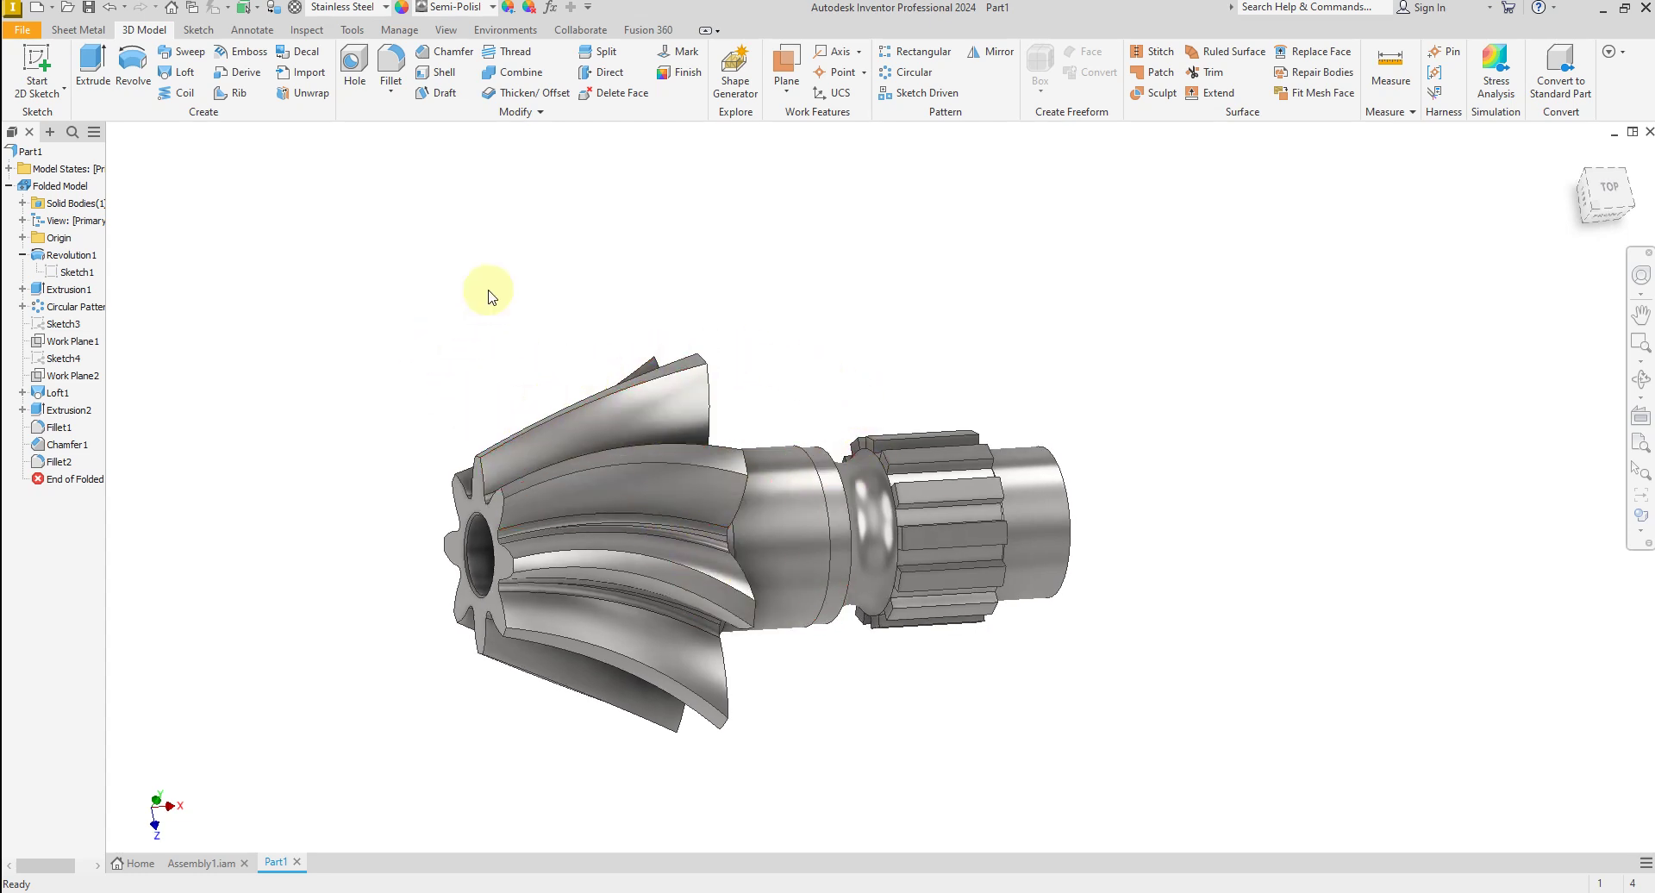
{"action": "left_click", "coordinate": [90, 9]}
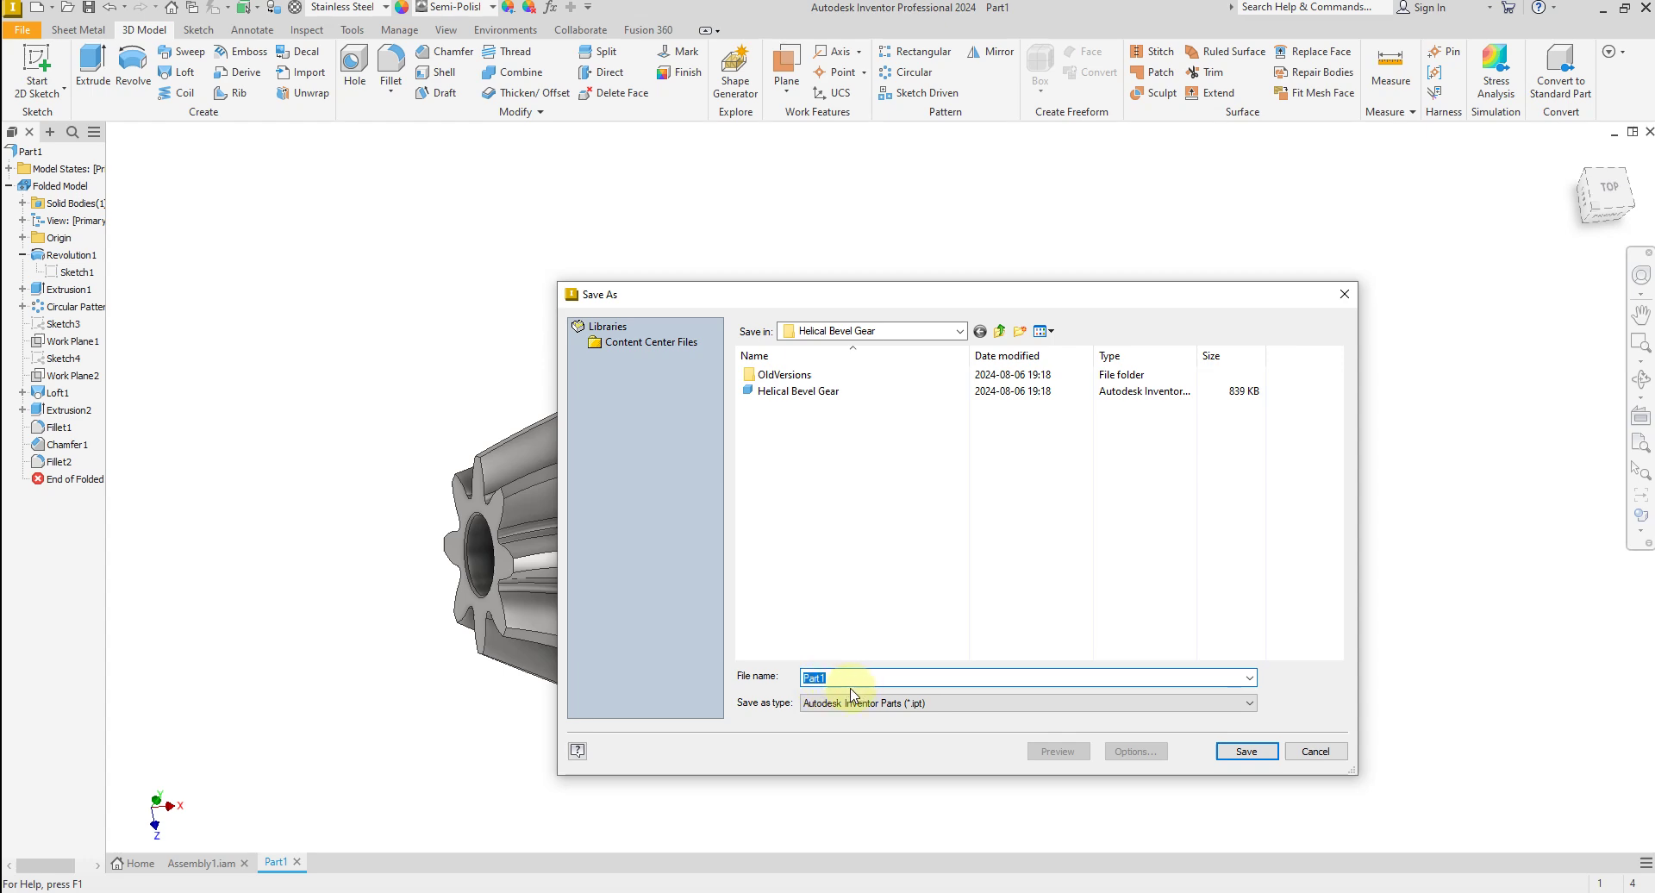
{"action": "left_click", "coordinate": [1249, 752]}
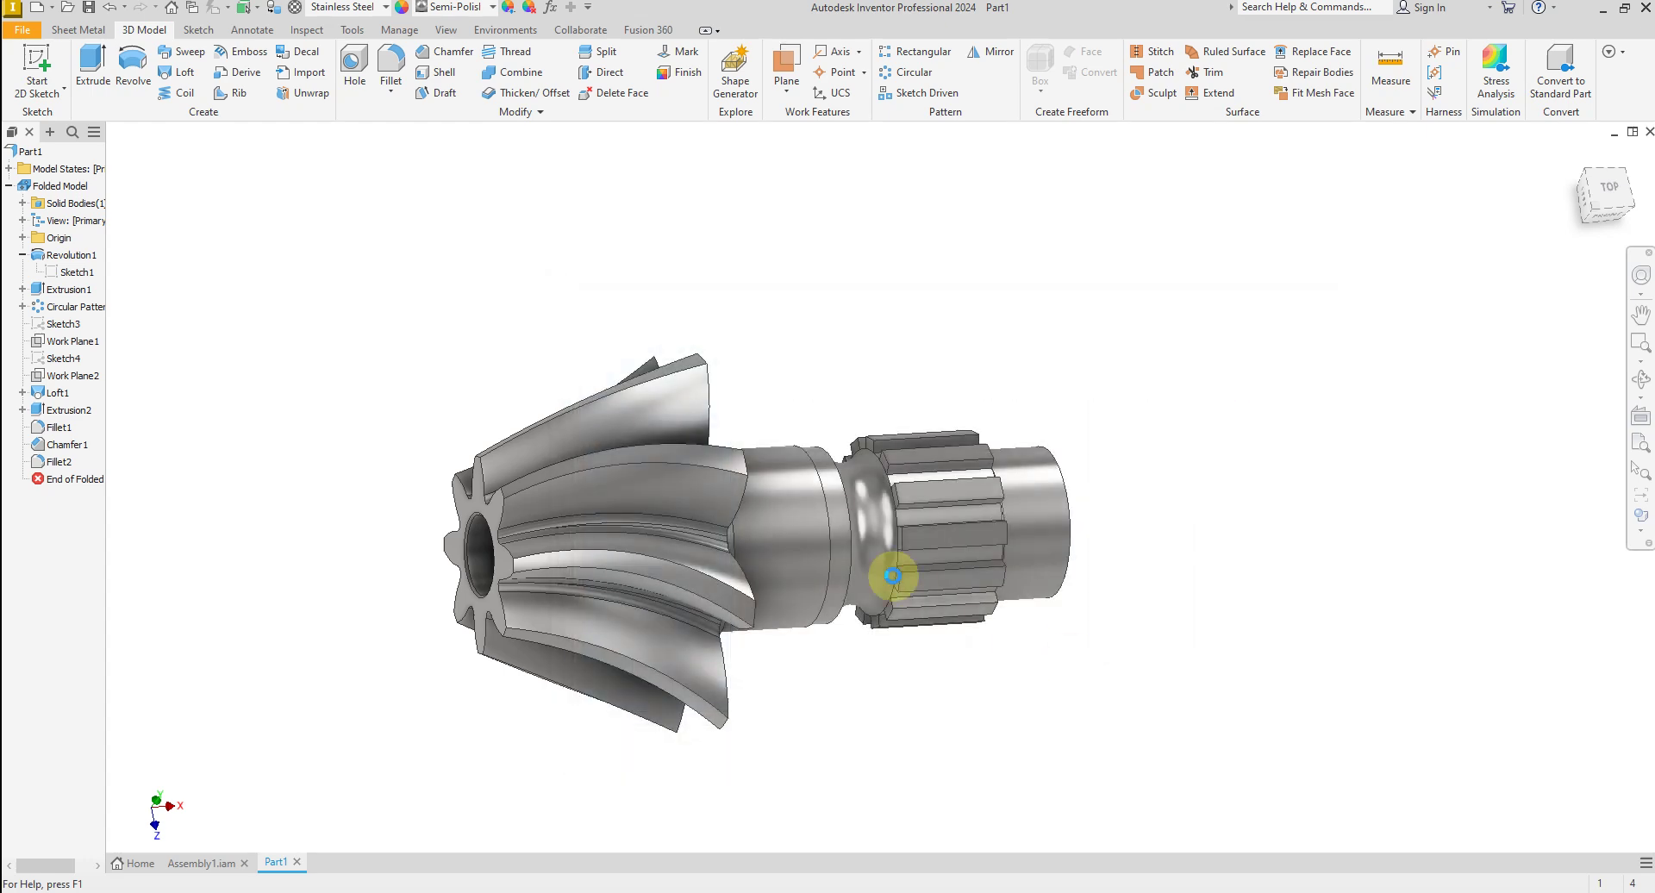
Create a new part from the metric Sheet Metal (mm).ipt template and start a 2D sketch on the front XY plane.
{"action": "left_click", "coordinate": [21, 33]}
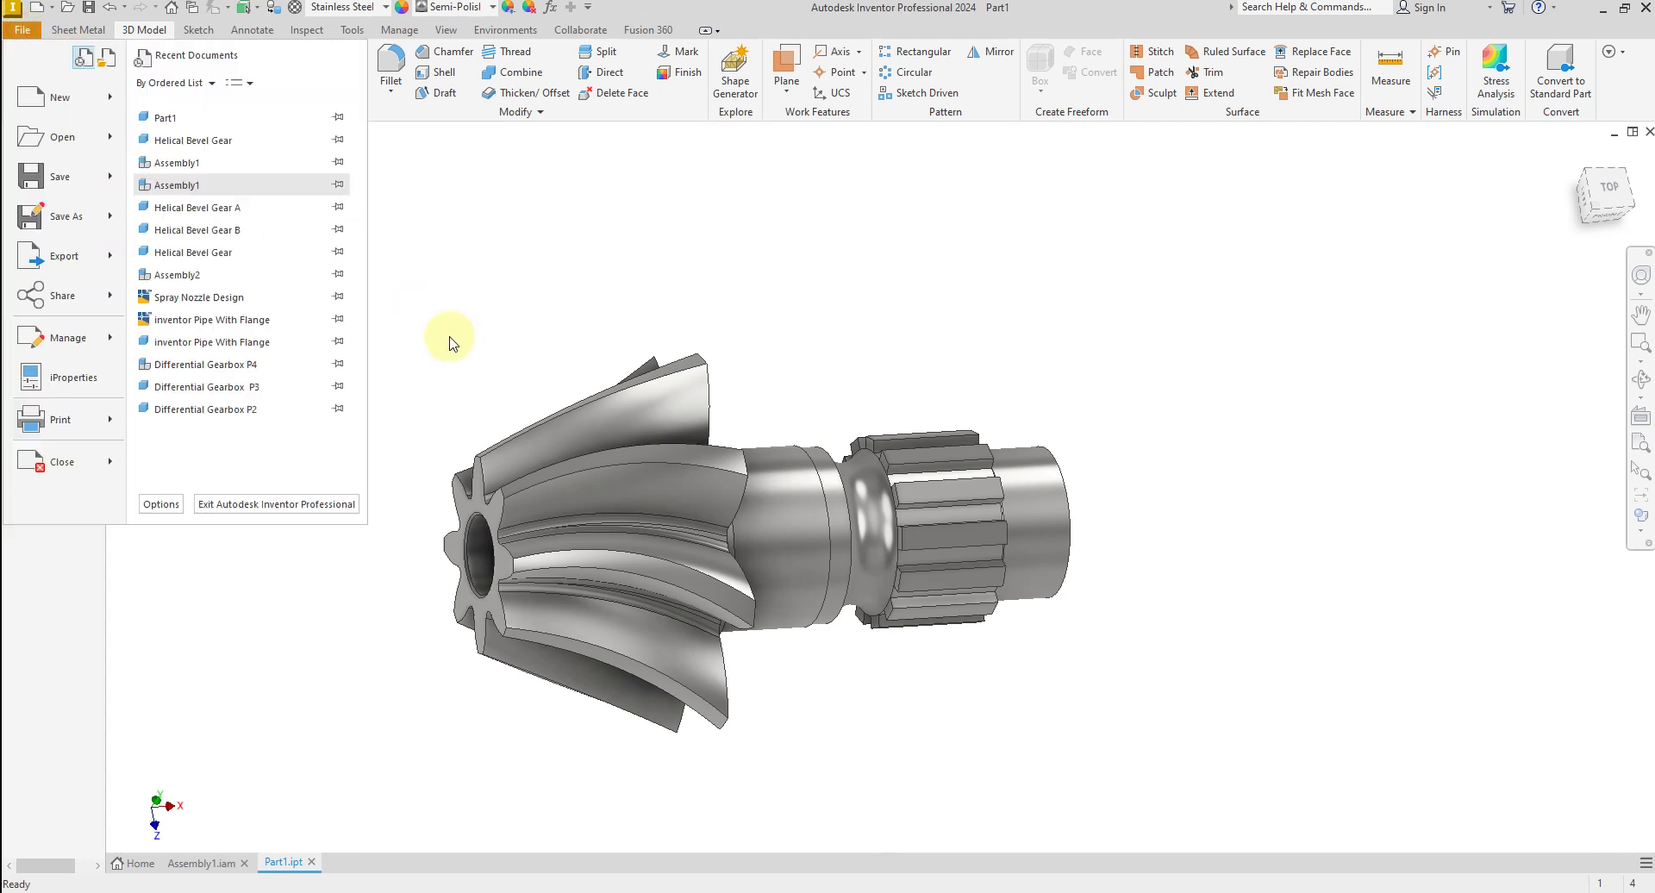
{"action": "left_click", "coordinate": [53, 102]}
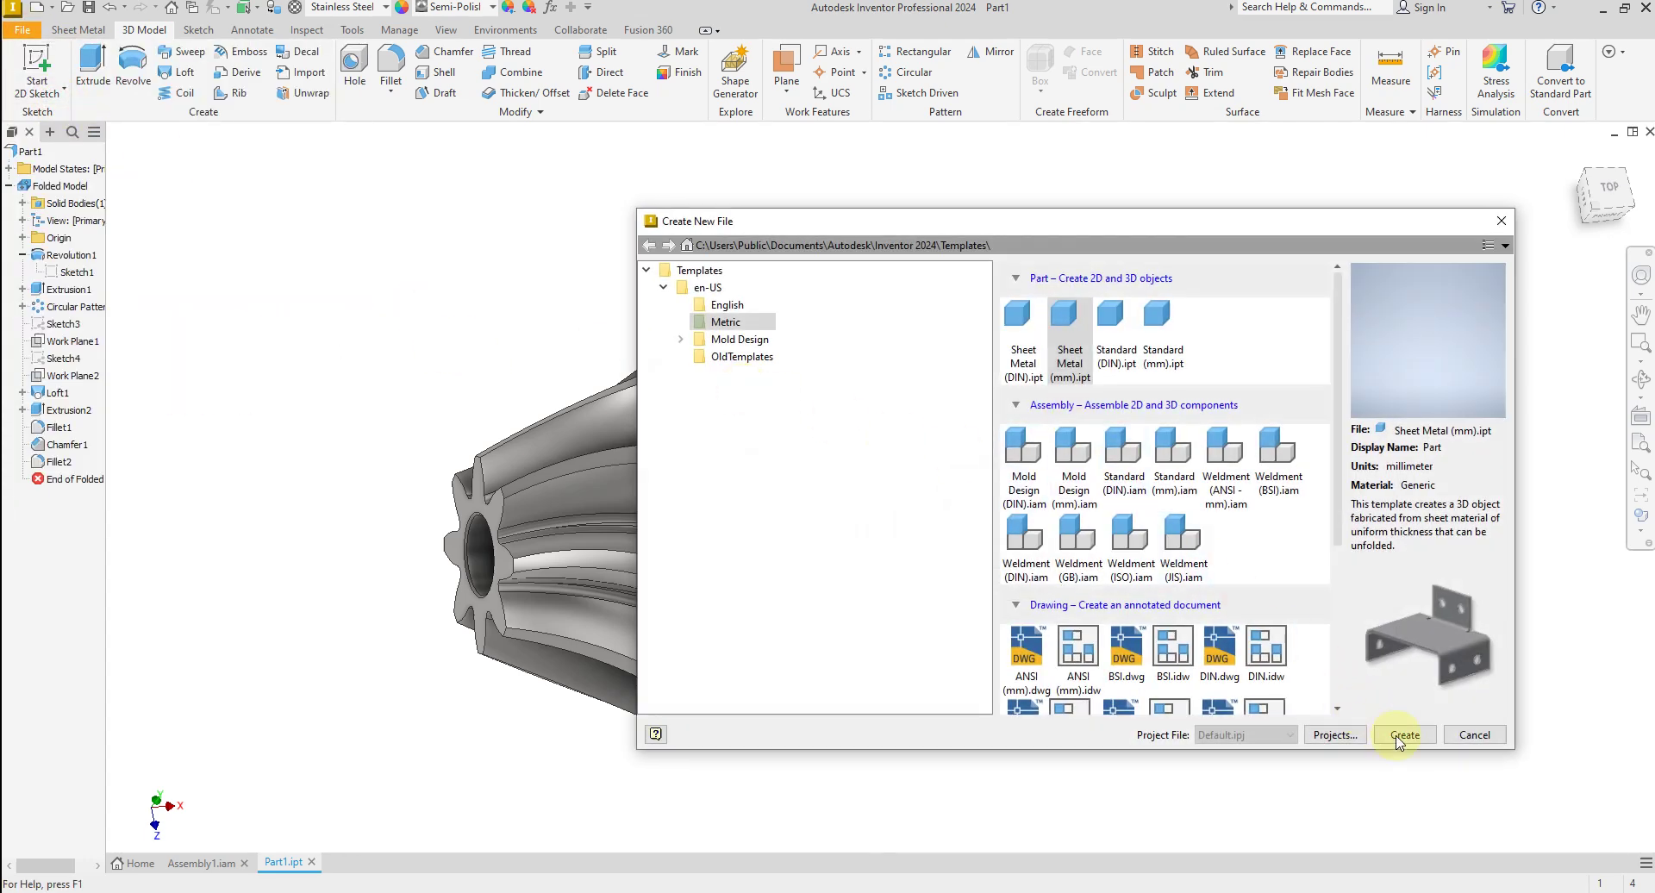
{"action": "left_click", "coordinate": [1394, 726]}
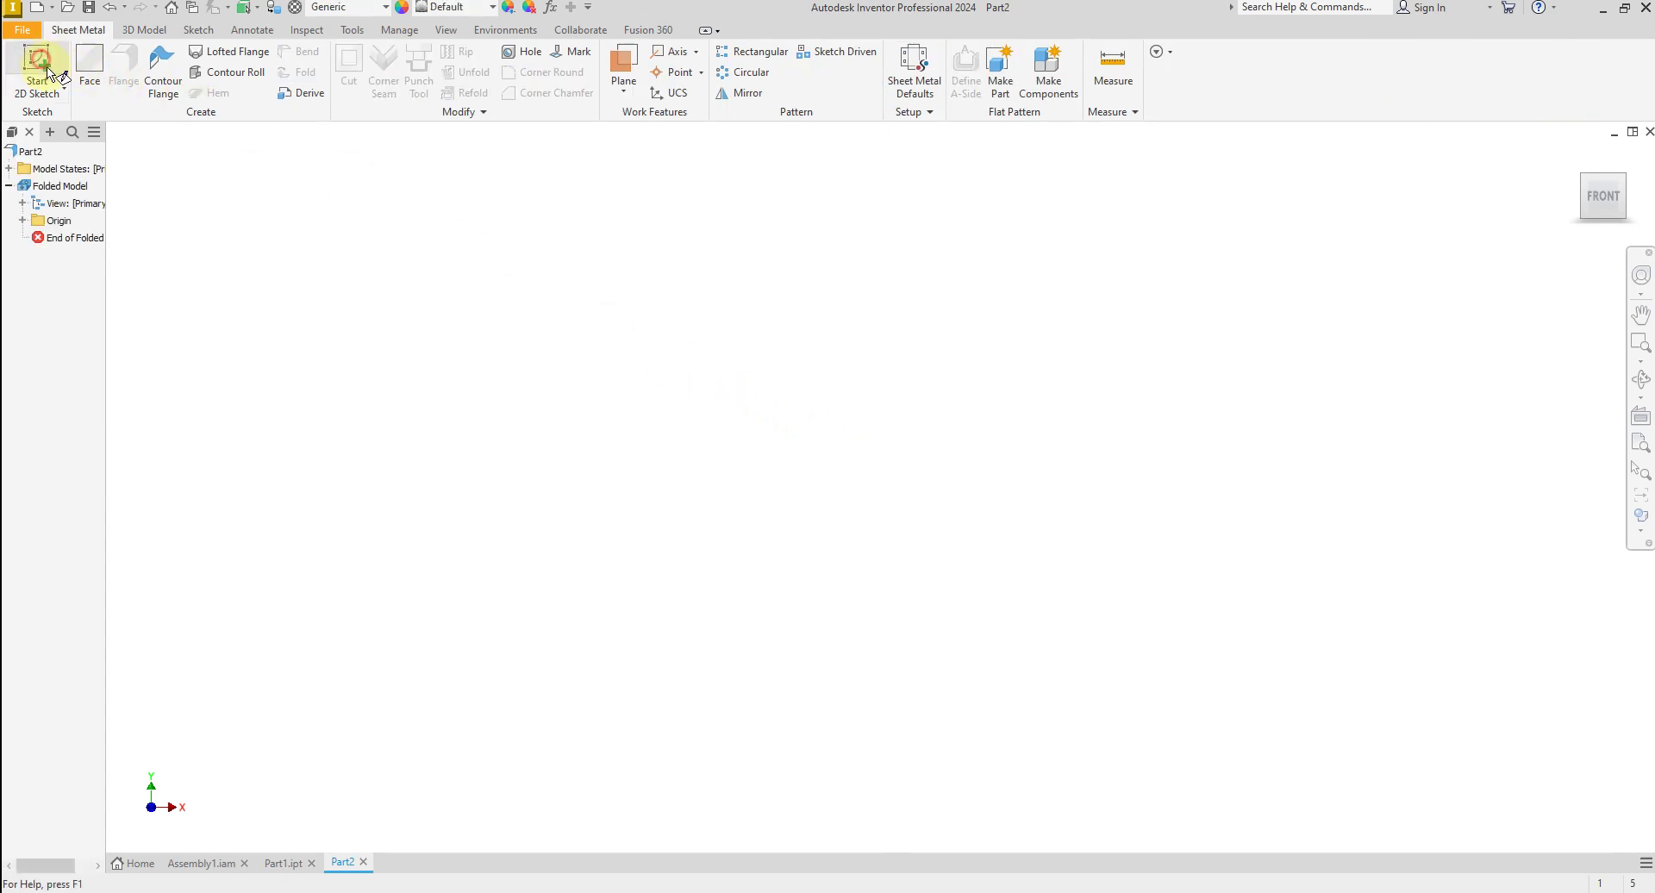
{"action": "left_click", "coordinate": [50, 73]}
{"action": "left_click", "coordinate": [908, 369]}
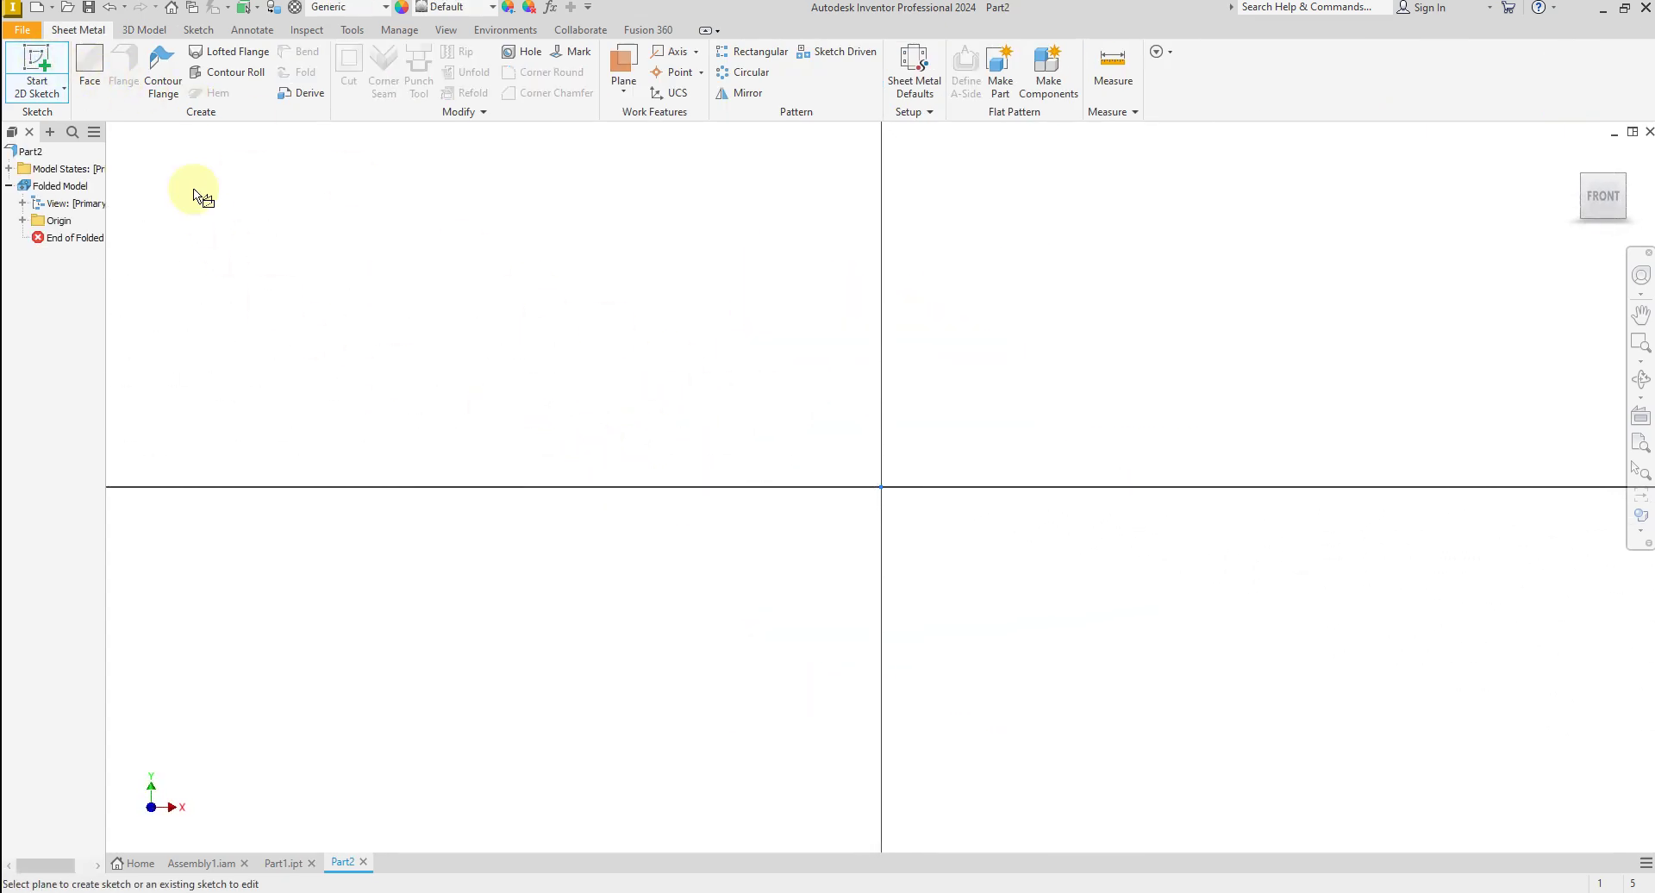
Sketch a horizontal line about 17 mm long, starting at the origin and running in the positive X direction.
{"action": "left_click", "coordinate": [92, 69]}
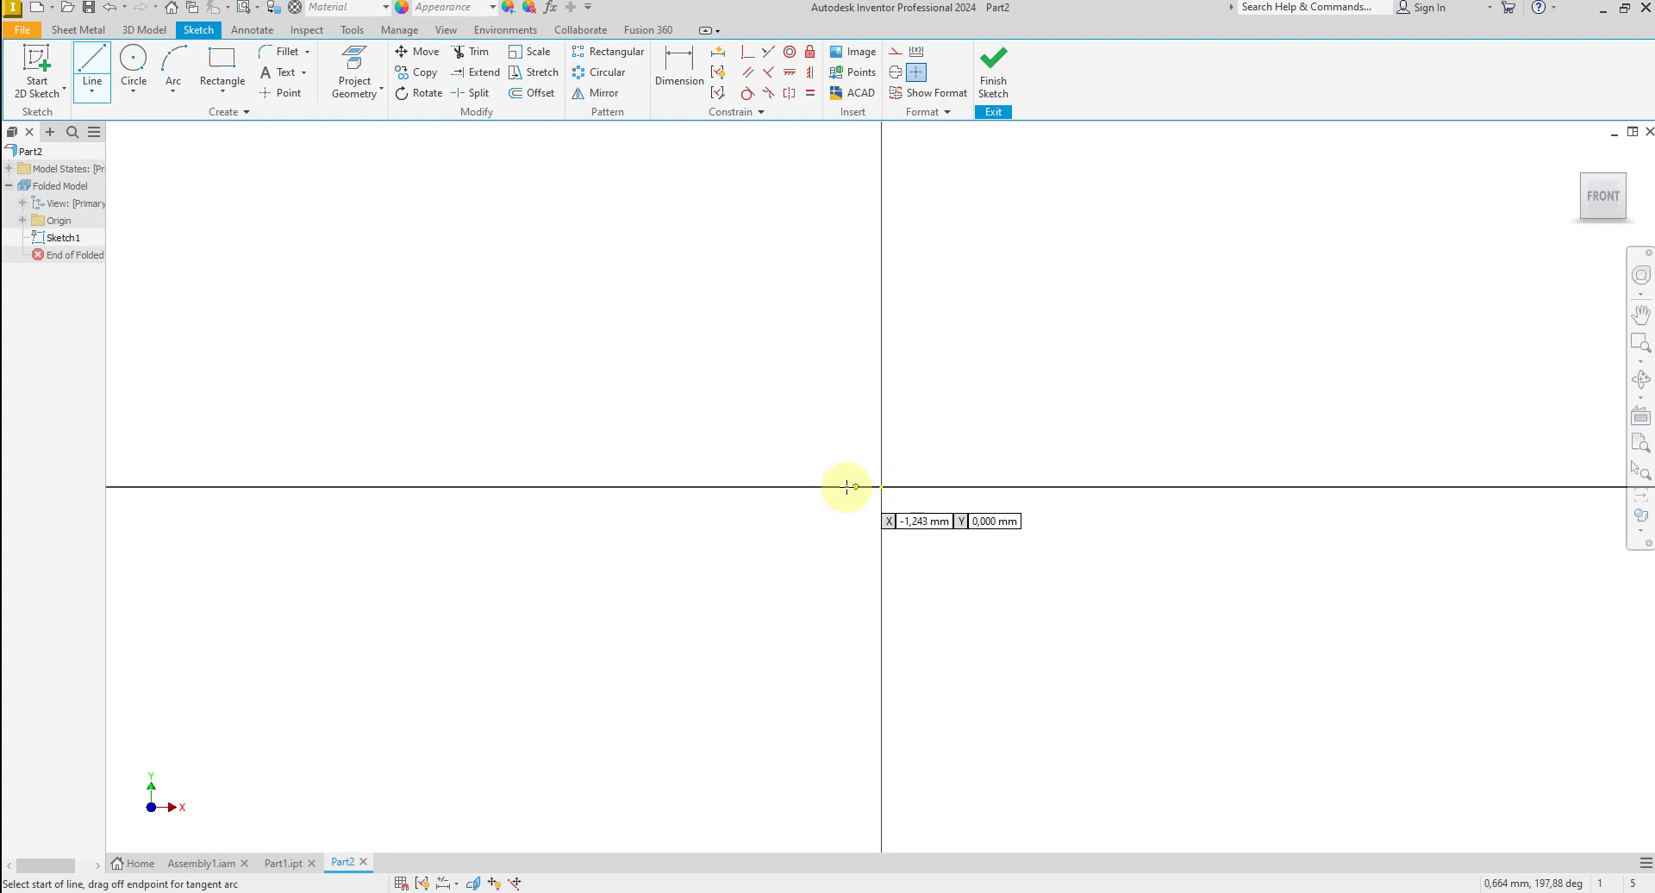
{"action": "left_click", "coordinate": [881, 486]}
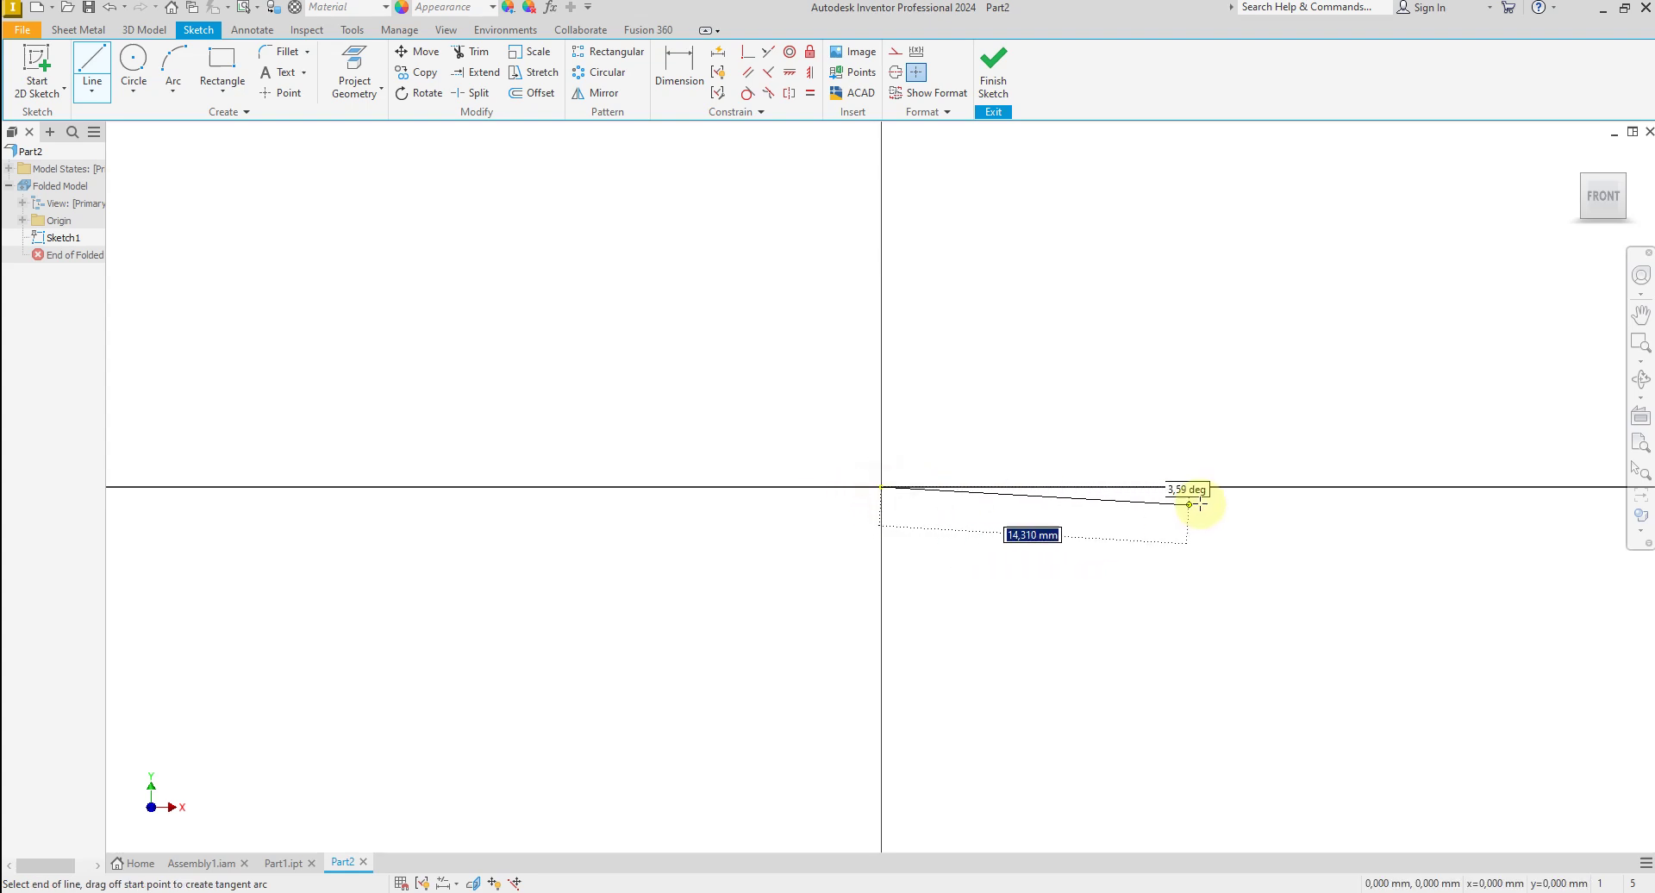
{"action": "left_click", "coordinate": [1241, 488]}
{"action": "right_click", "coordinate": [1246, 397]}
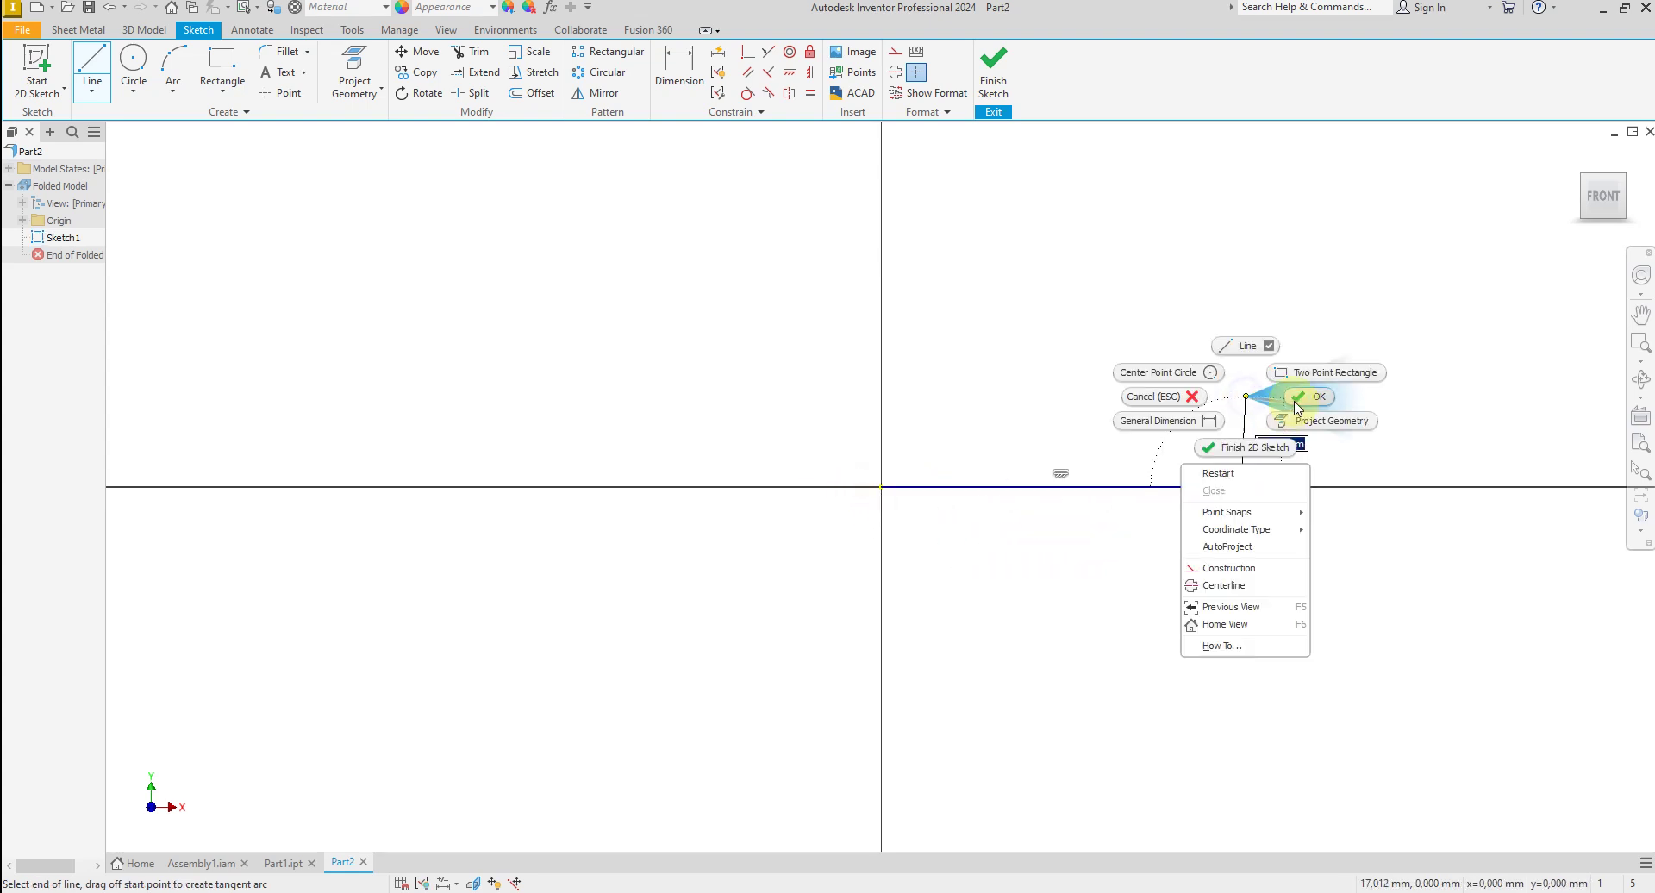
{"action": "left_click", "coordinate": [1297, 401]}
Dimension the horizontal line's length to 20 mm and finish the sketch.
{"action": "left_click", "coordinate": [680, 68]}
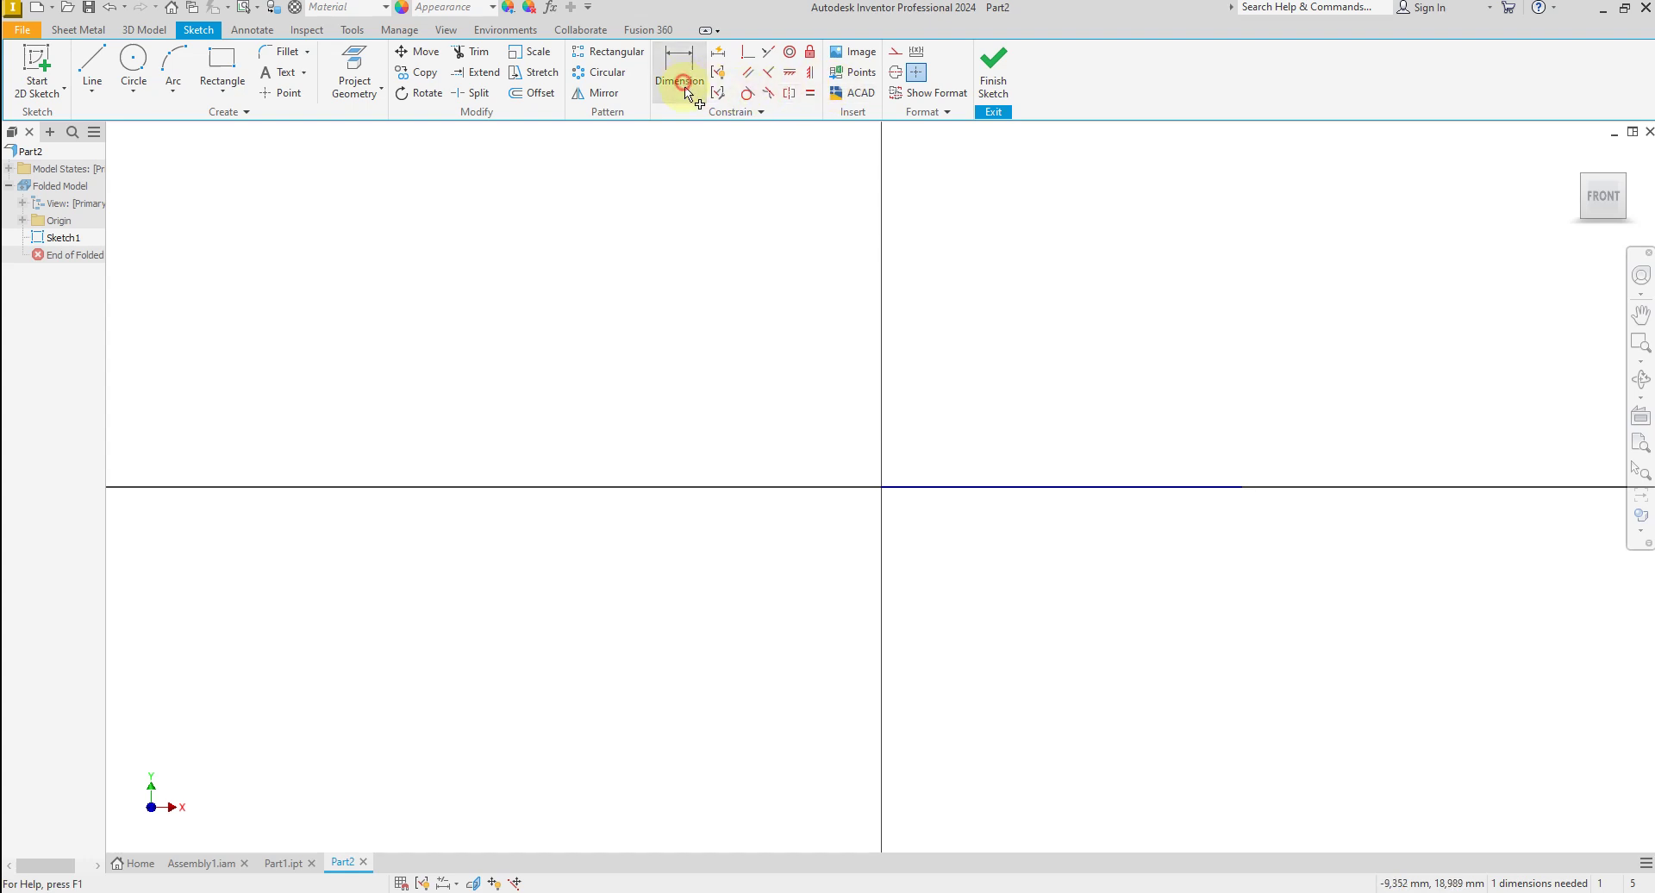
{"action": "left_click", "coordinate": [1060, 488]}
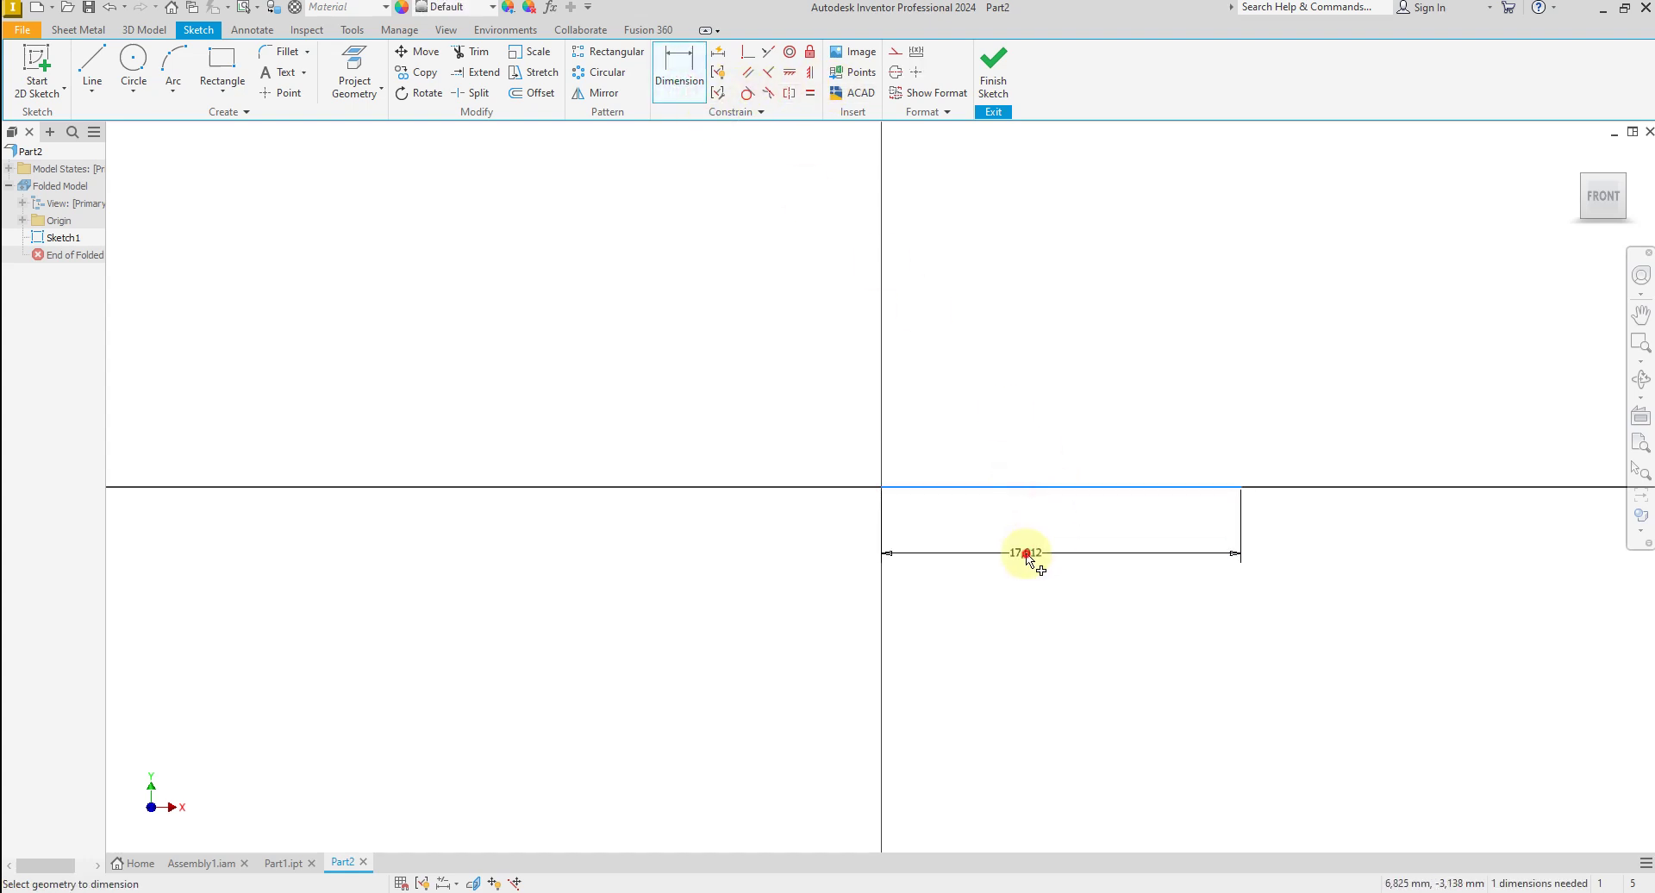
{"action": "left_click", "coordinate": [1030, 553]}
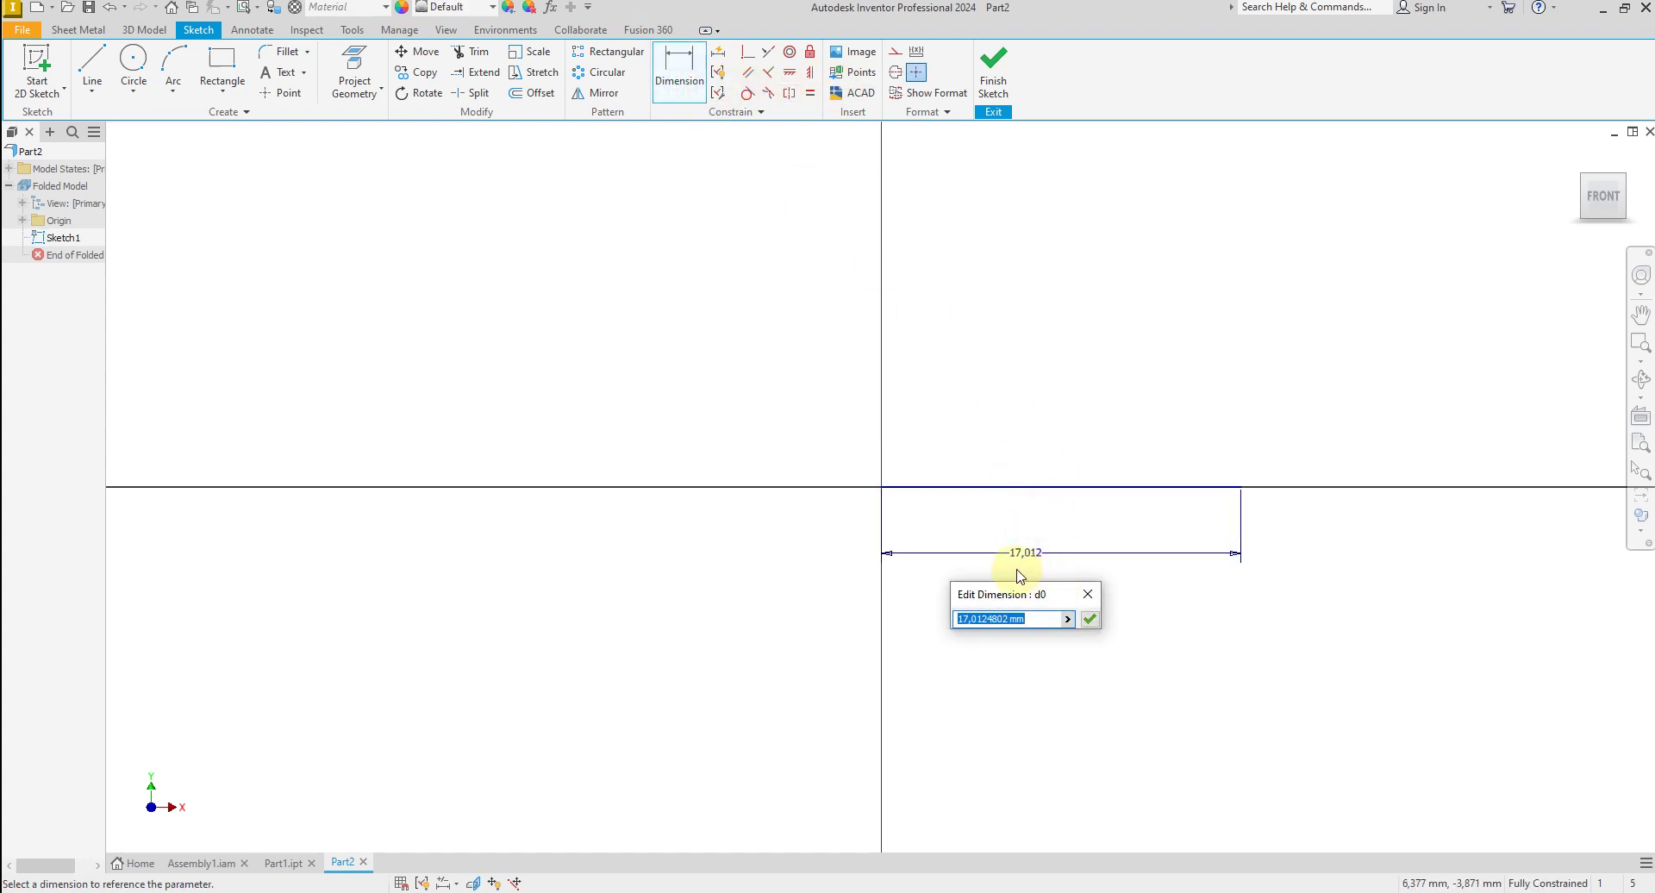
{"action": "type", "text": "20"}
{"action": "key", "text": "Return"}
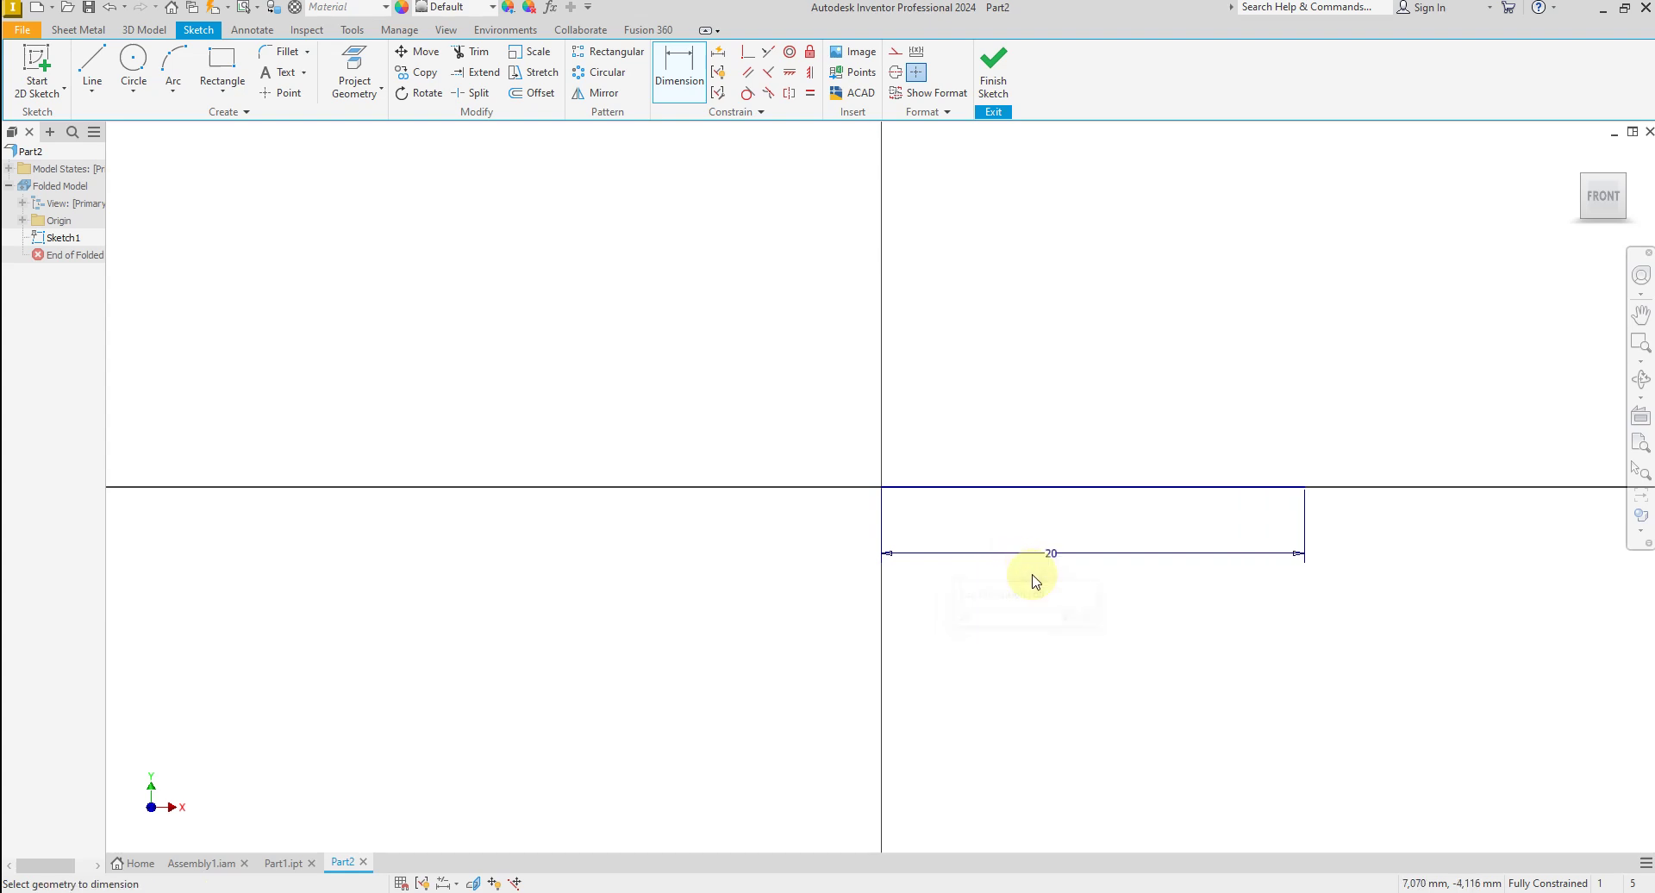
{"action": "left_click", "coordinate": [993, 69]}
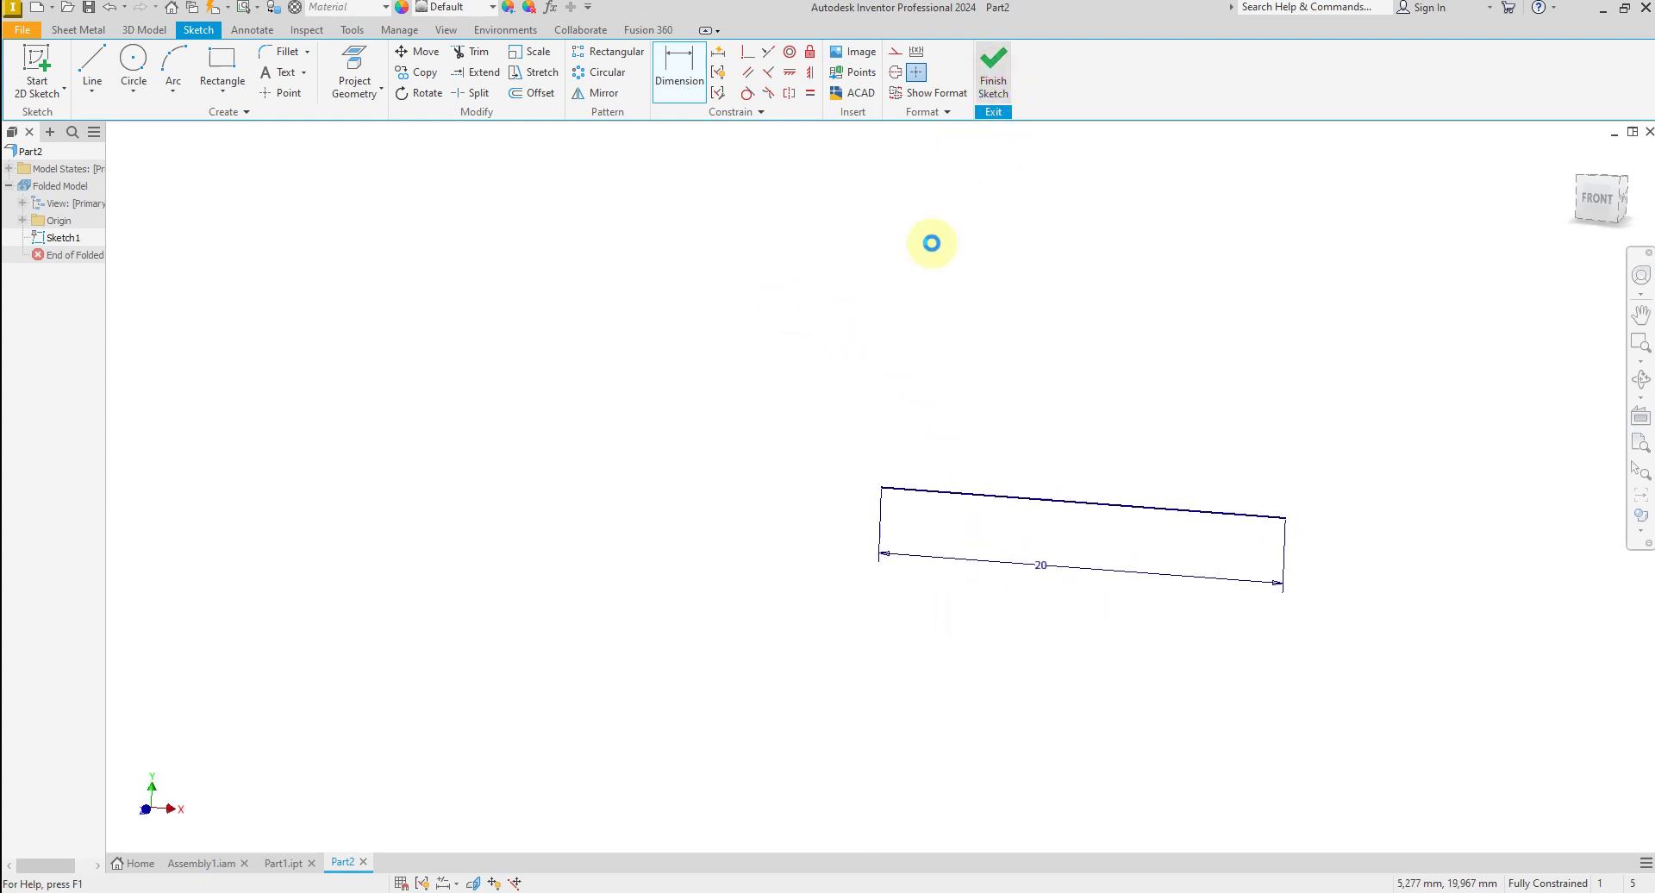
Save the sketch-only part as Part2 in the Helical Bevel Gear folder.
{"action": "right_click", "coordinate": [565, 465]}
{"action": "left_click", "coordinate": [556, 456]}
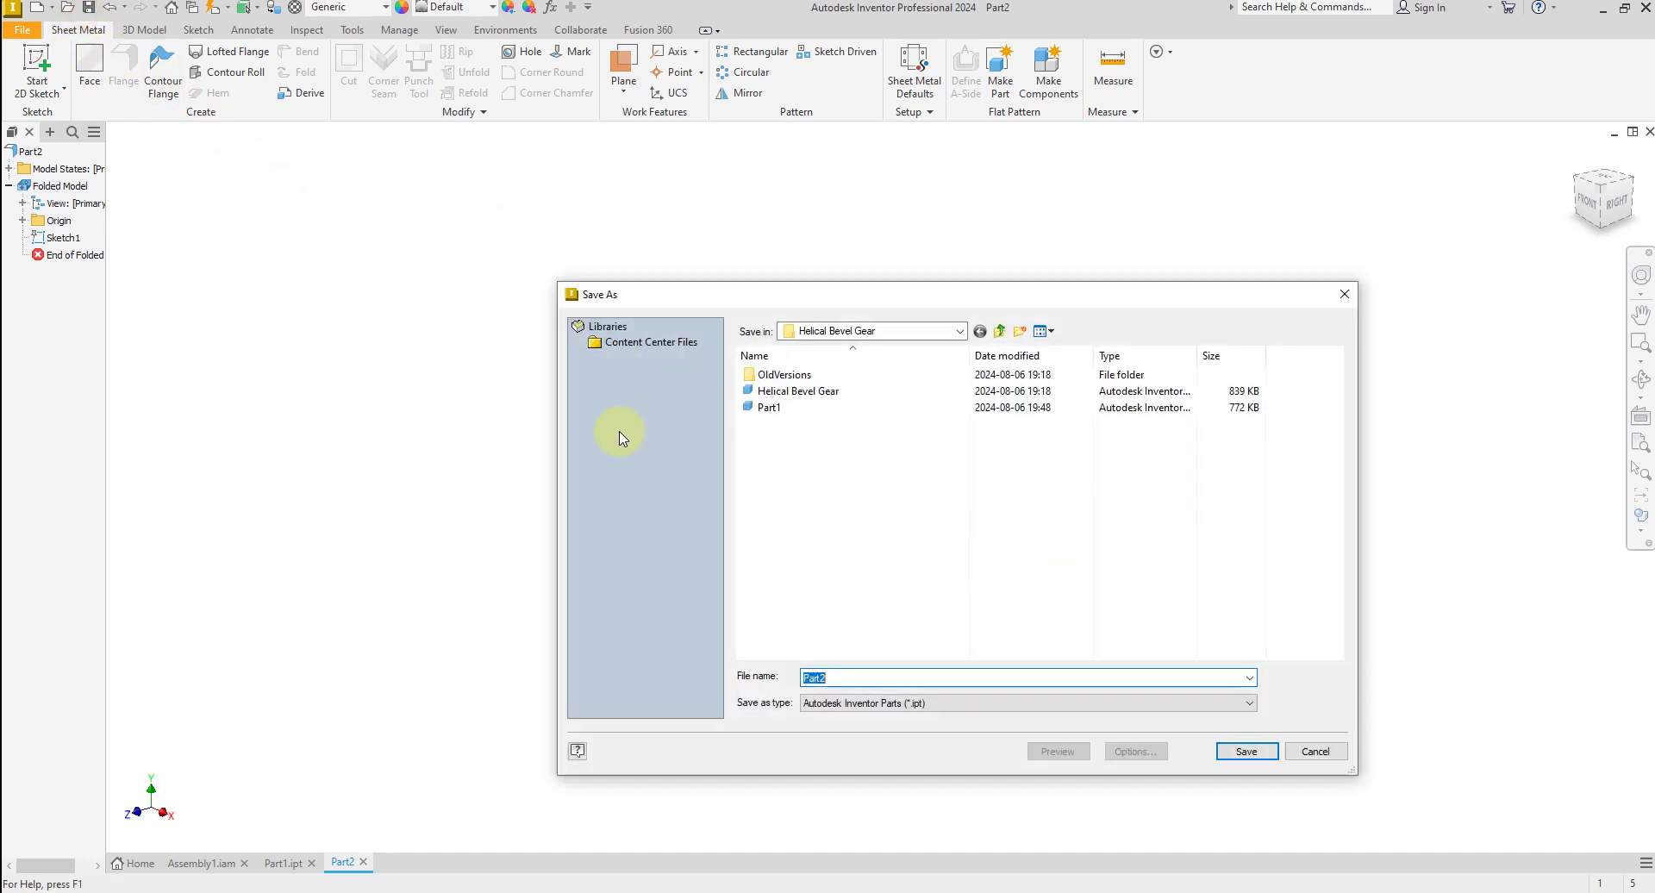
{"action": "left_click", "coordinate": [1239, 752]}
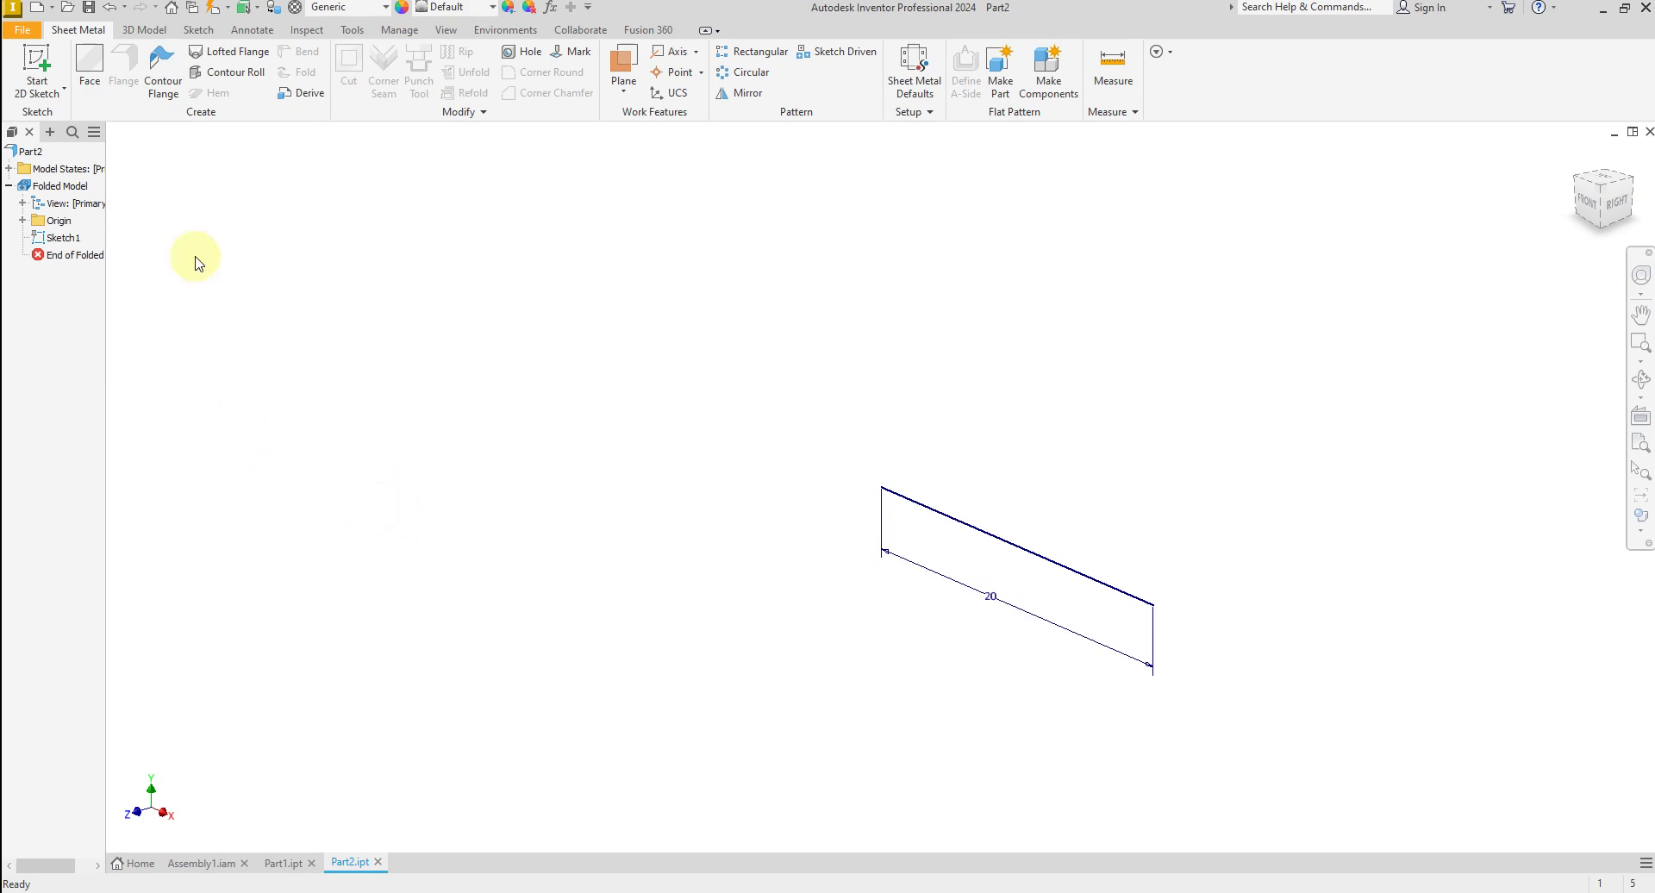
Create a new assembly from the metric Standard (mm).iam template.
{"action": "left_click", "coordinate": [24, 37]}
{"action": "left_click", "coordinate": [62, 102]}
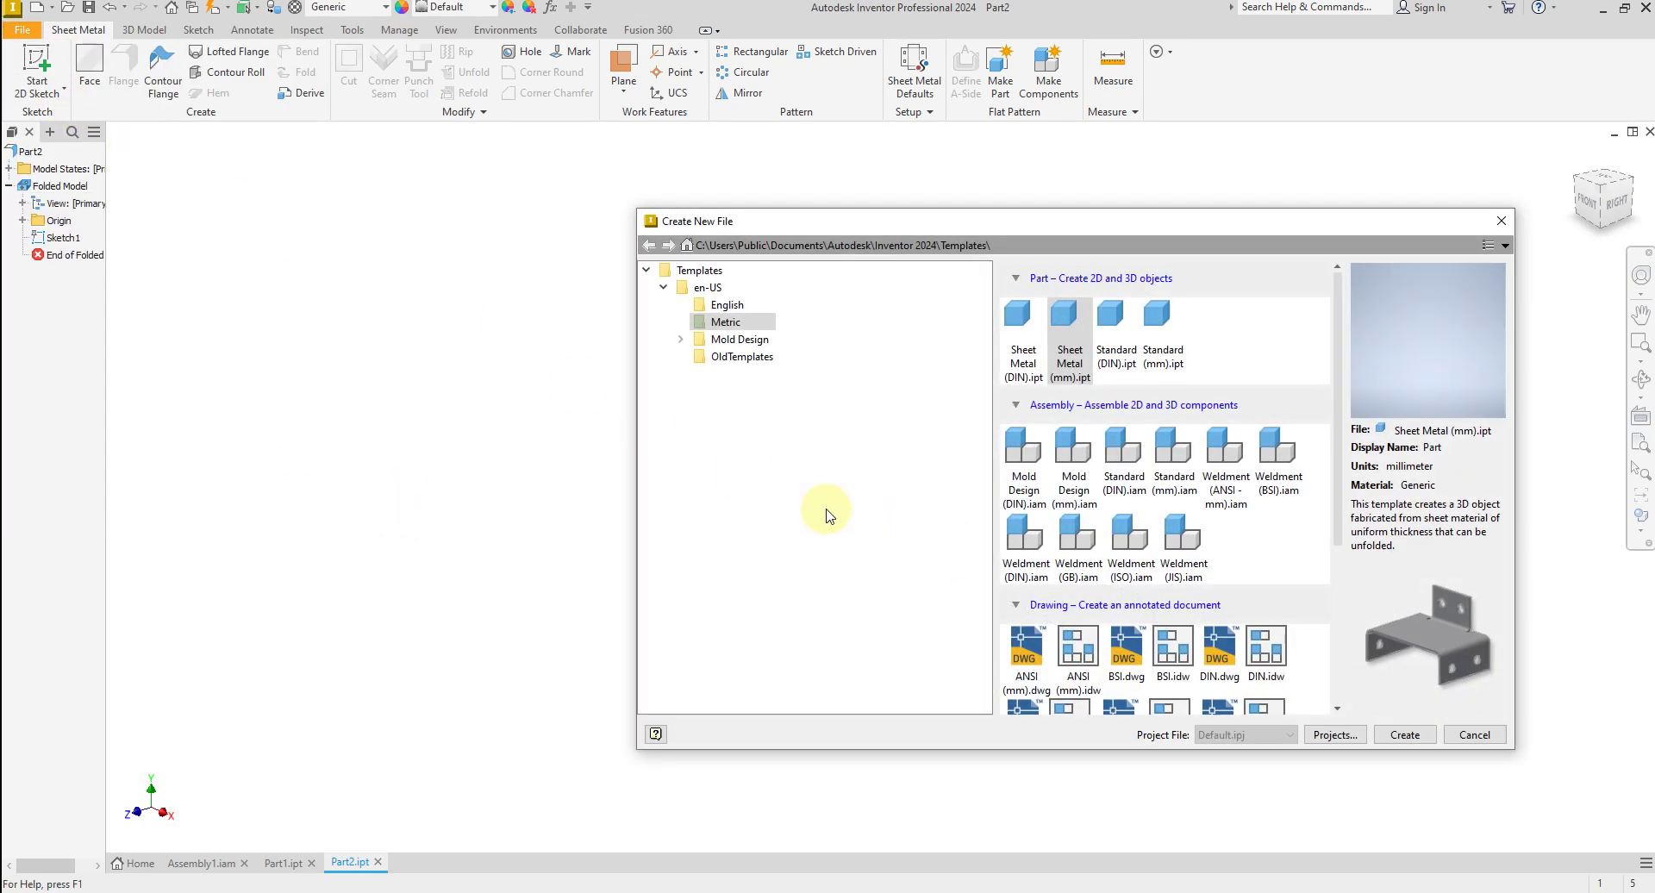
{"action": "left_click", "coordinate": [1173, 488]}
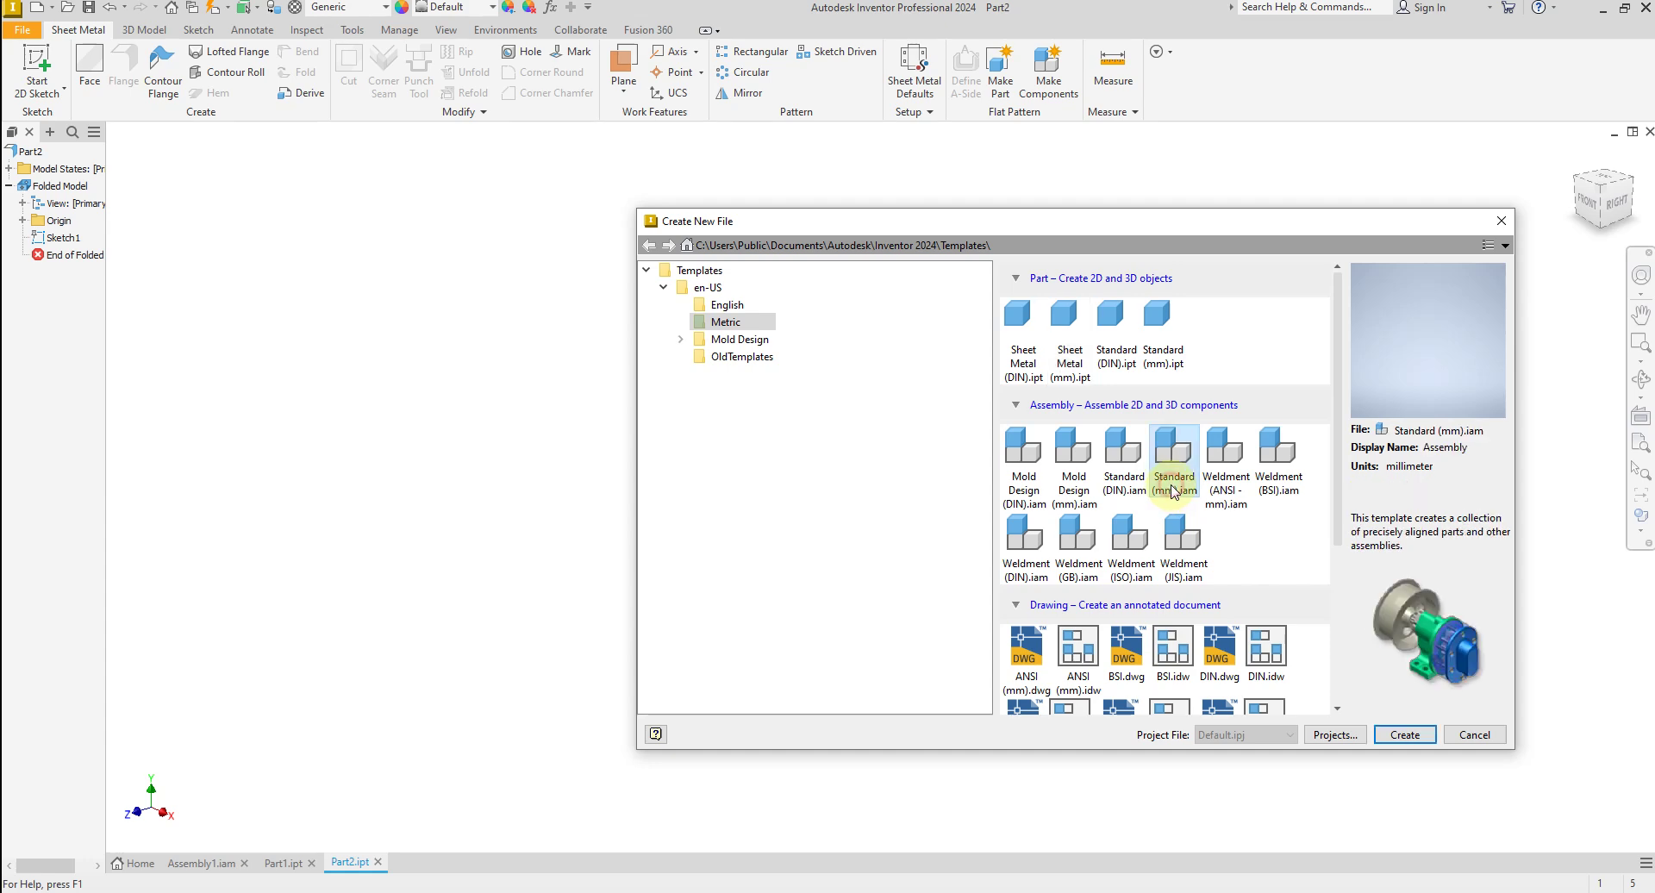
{"action": "left_click", "coordinate": [1404, 734]}
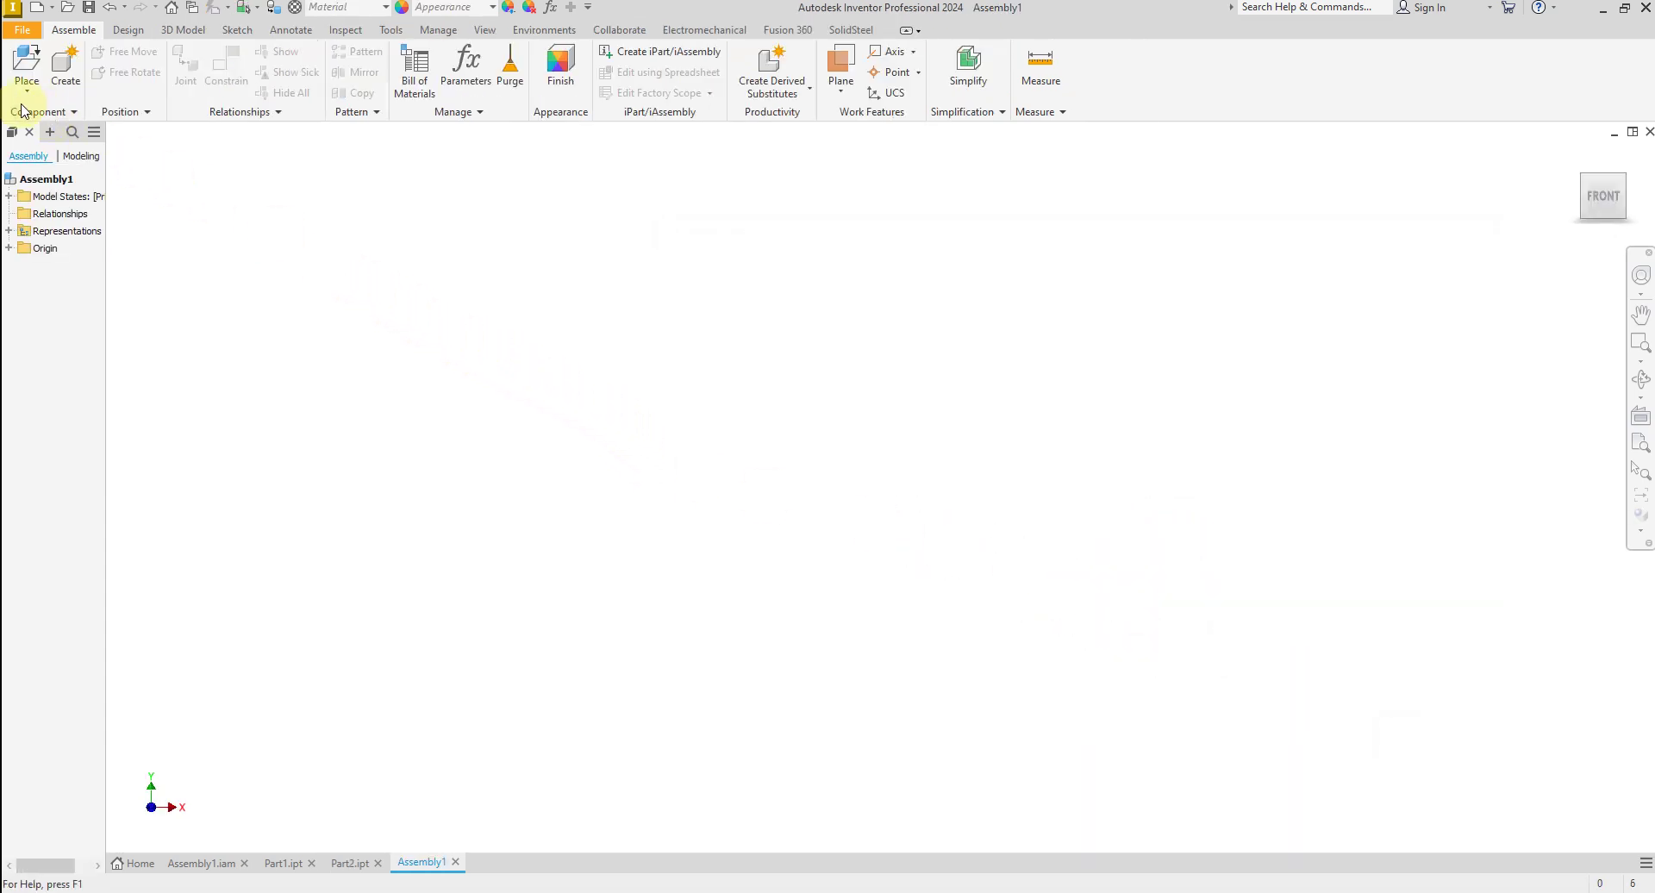
Place one instance of Part2 in the assembly.
{"action": "left_click", "coordinate": [21, 93]}
{"action": "left_click", "coordinate": [76, 133]}
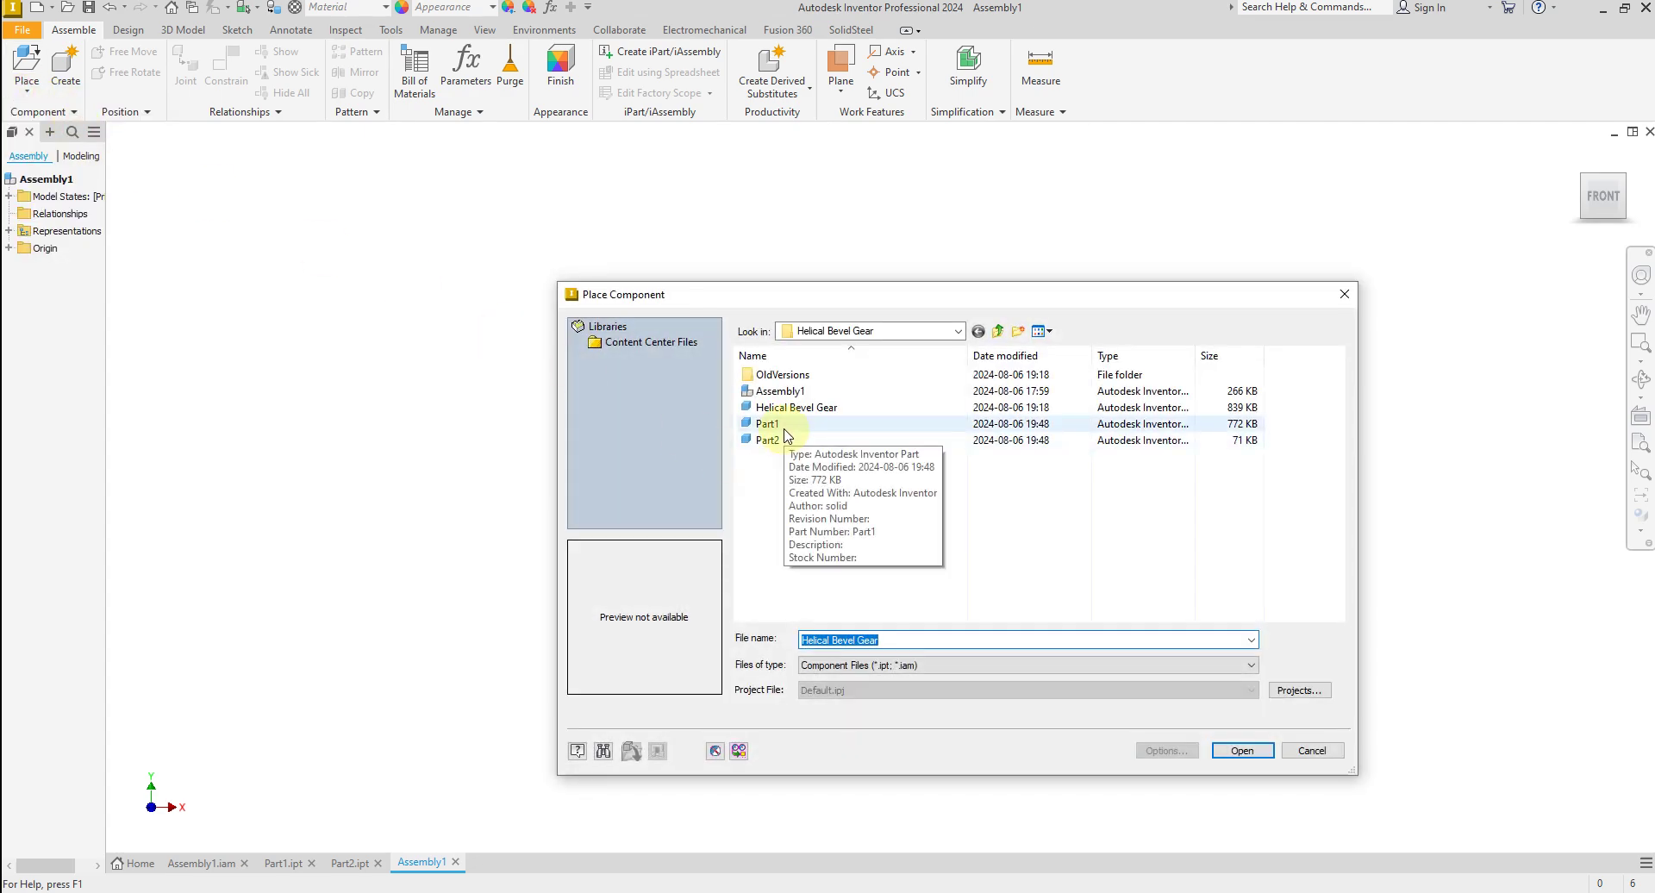
{"action": "left_click", "coordinate": [780, 440]}
{"action": "left_click", "coordinate": [1242, 750]}
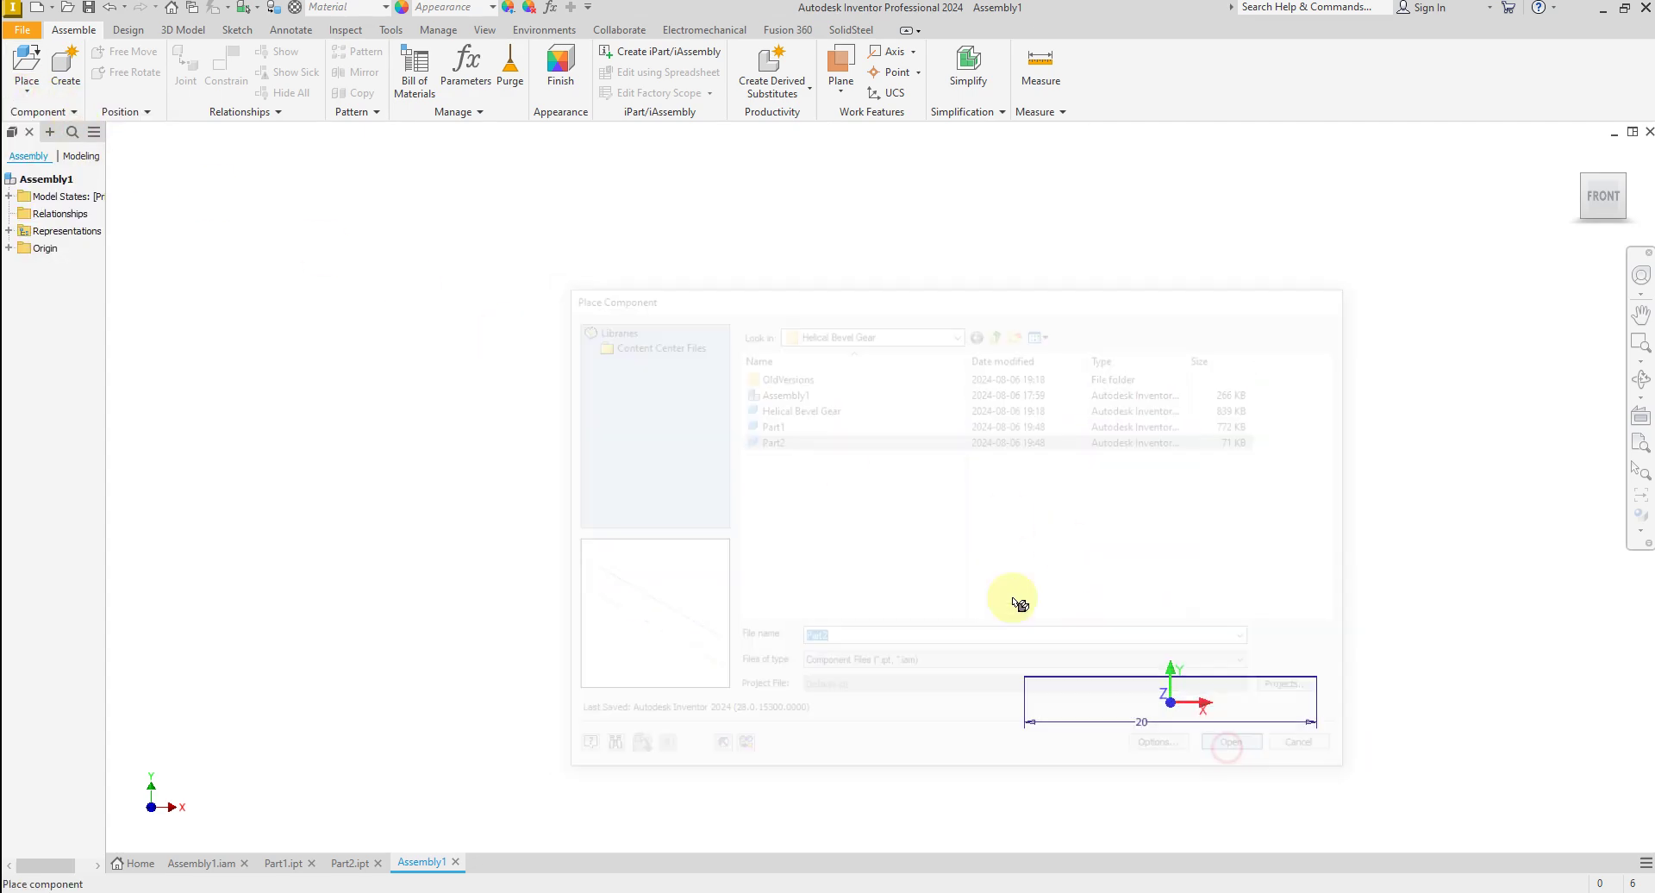
{"action": "left_click", "coordinate": [776, 457]}
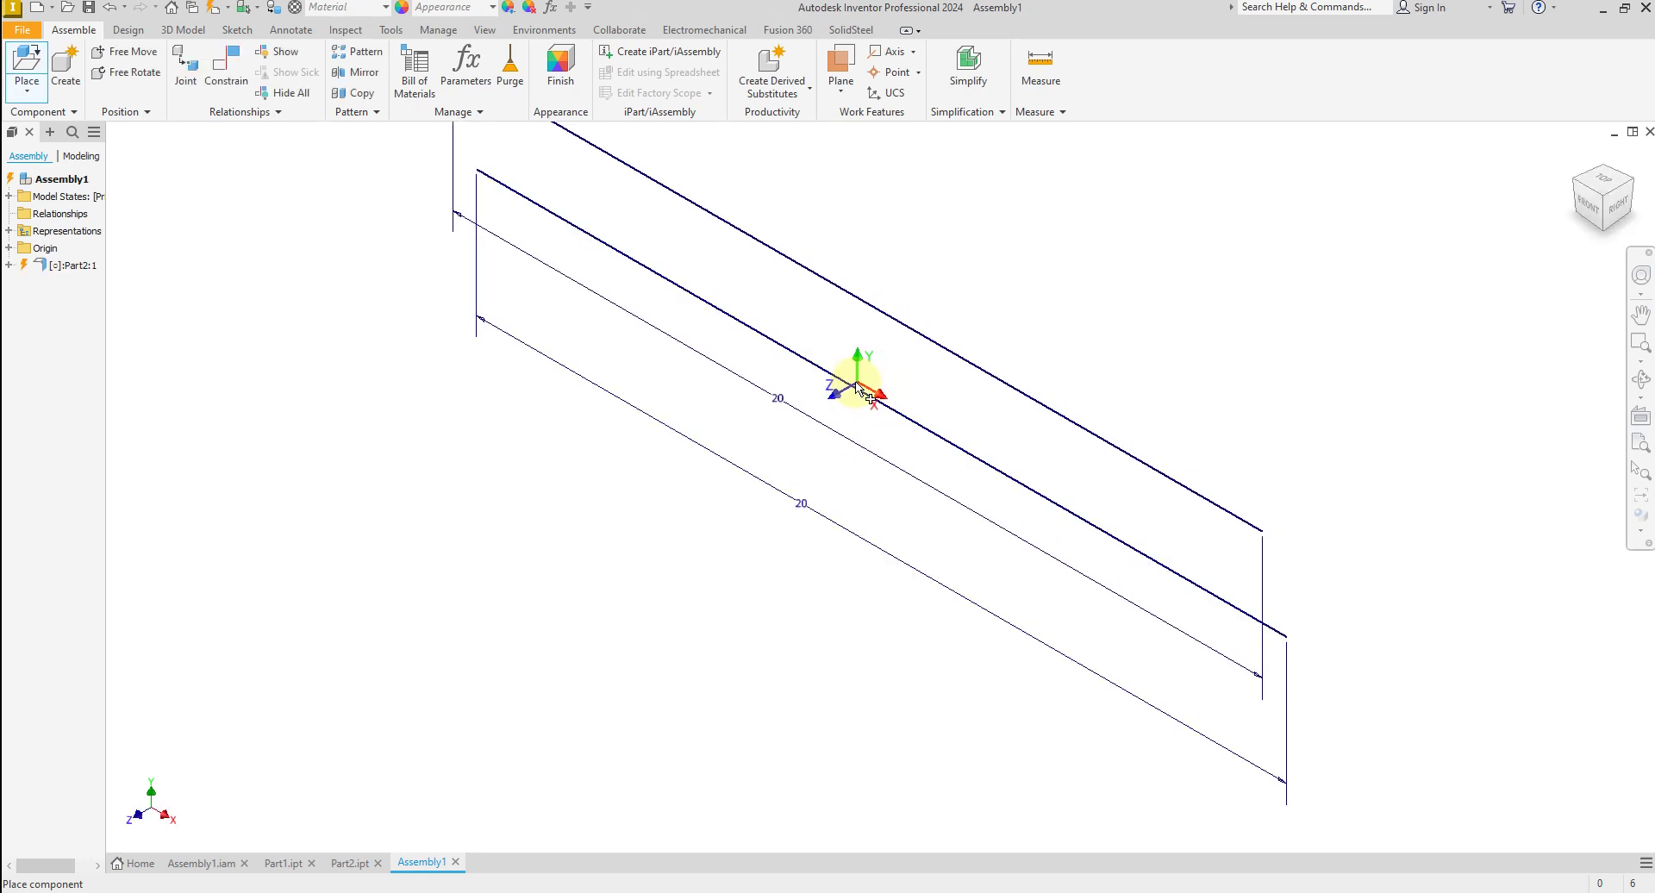
{"action": "right_click", "coordinate": [892, 393]}
{"action": "left_click", "coordinate": [912, 385]}
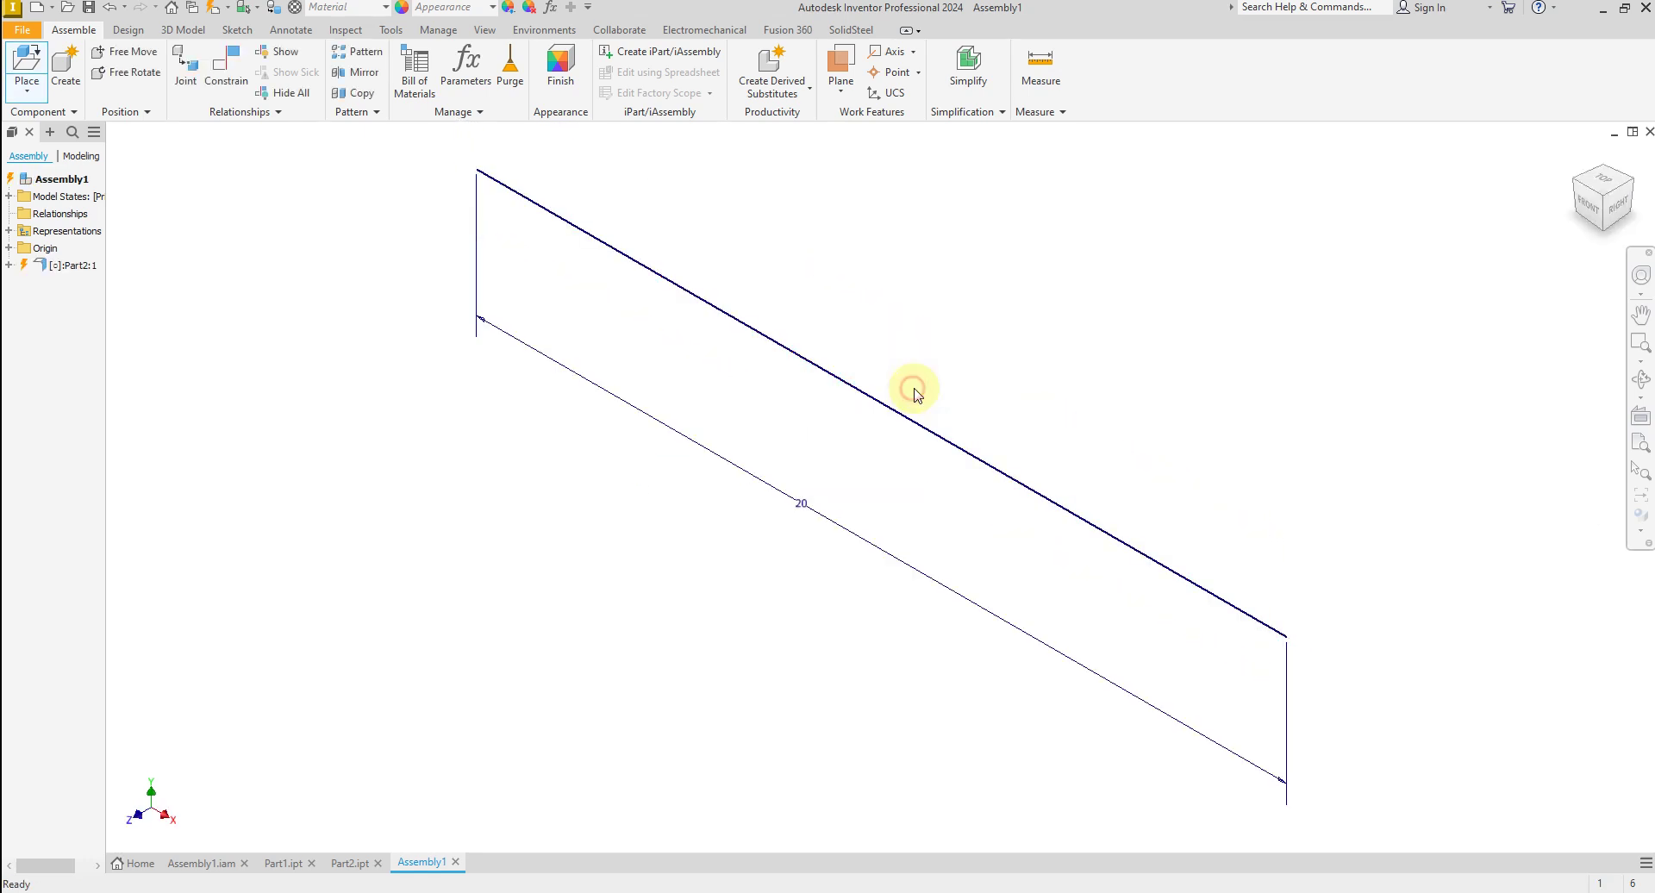
Place one instance of Part1, the gear shaft, in the assembly near the Part2 line.
{"action": "left_click", "coordinate": [26, 86]}
{"action": "left_click", "coordinate": [69, 129]}
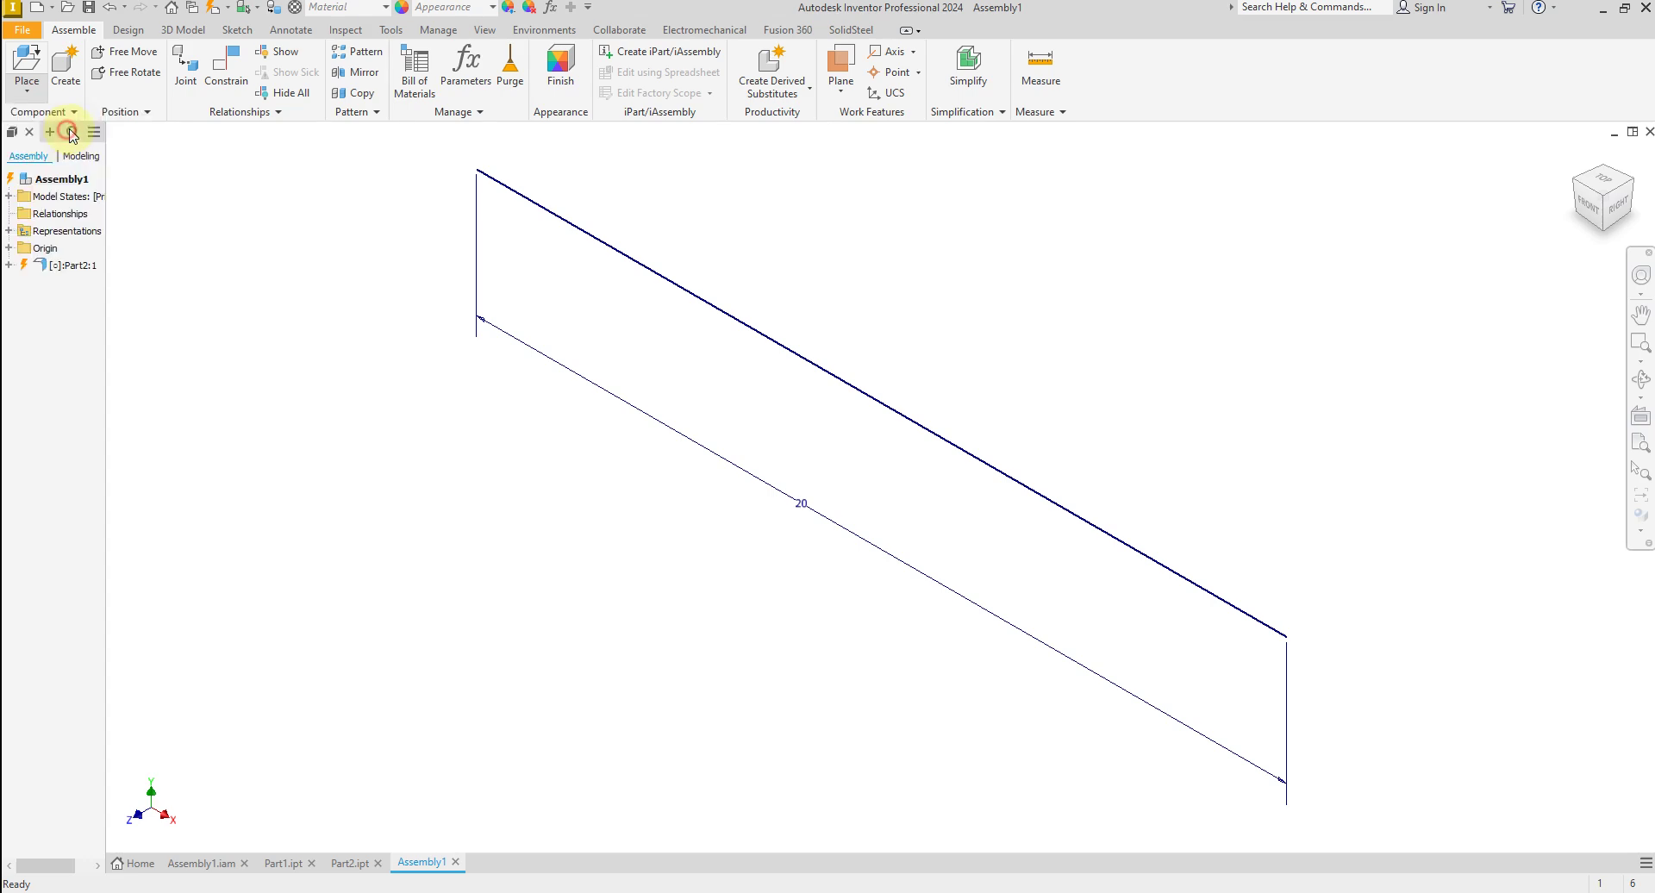
{"action": "left_click", "coordinate": [772, 424]}
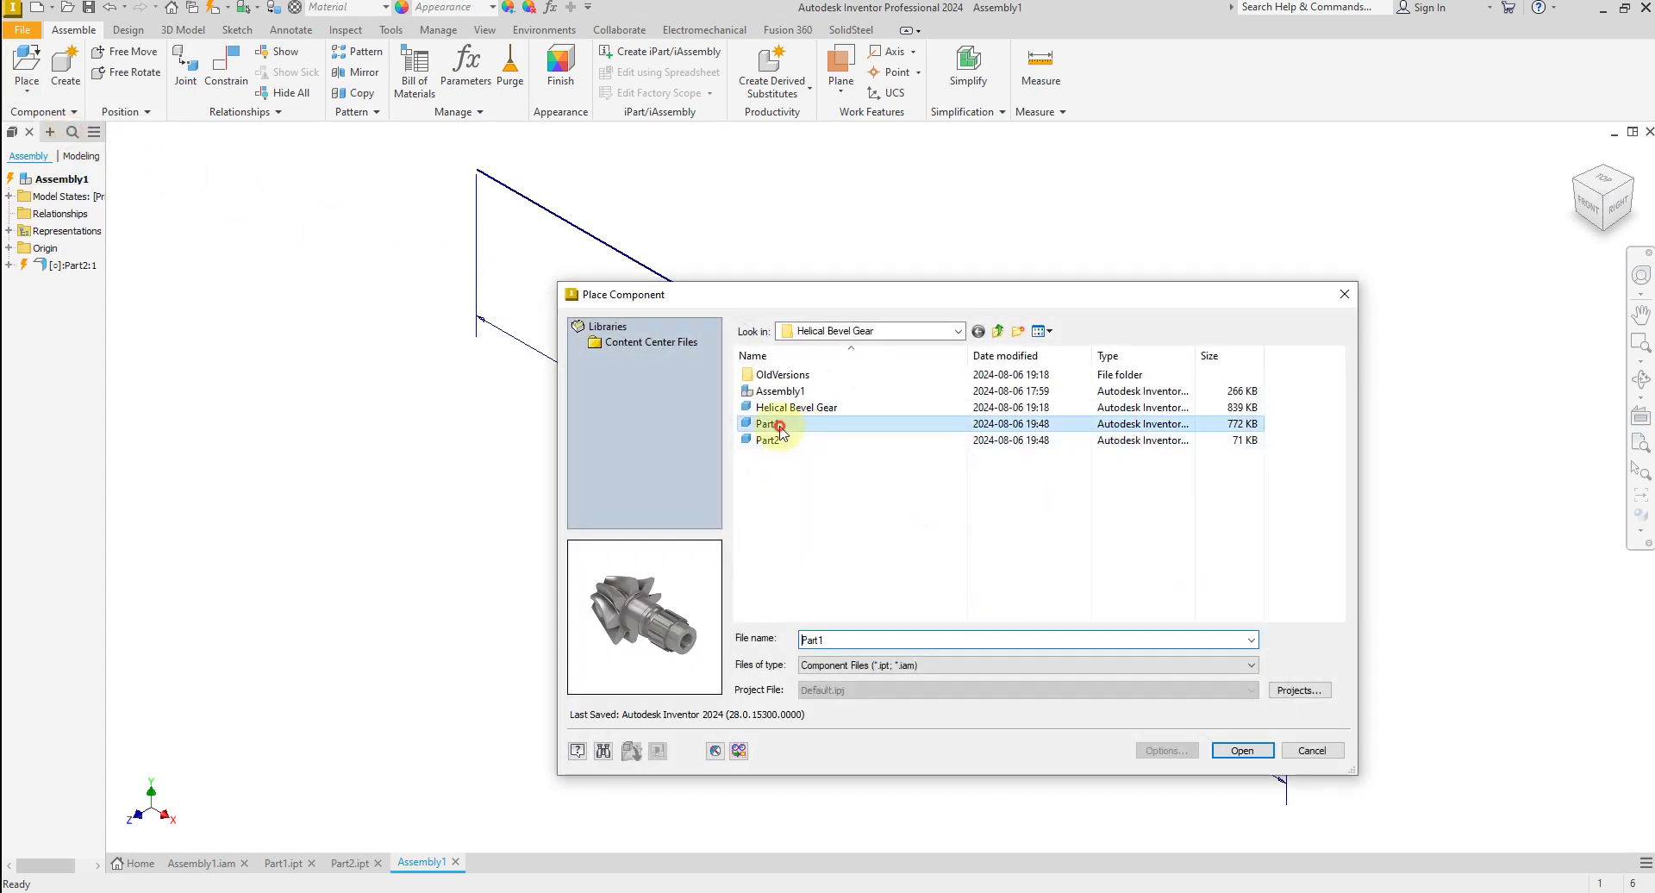
{"action": "left_click", "coordinate": [1242, 750]}
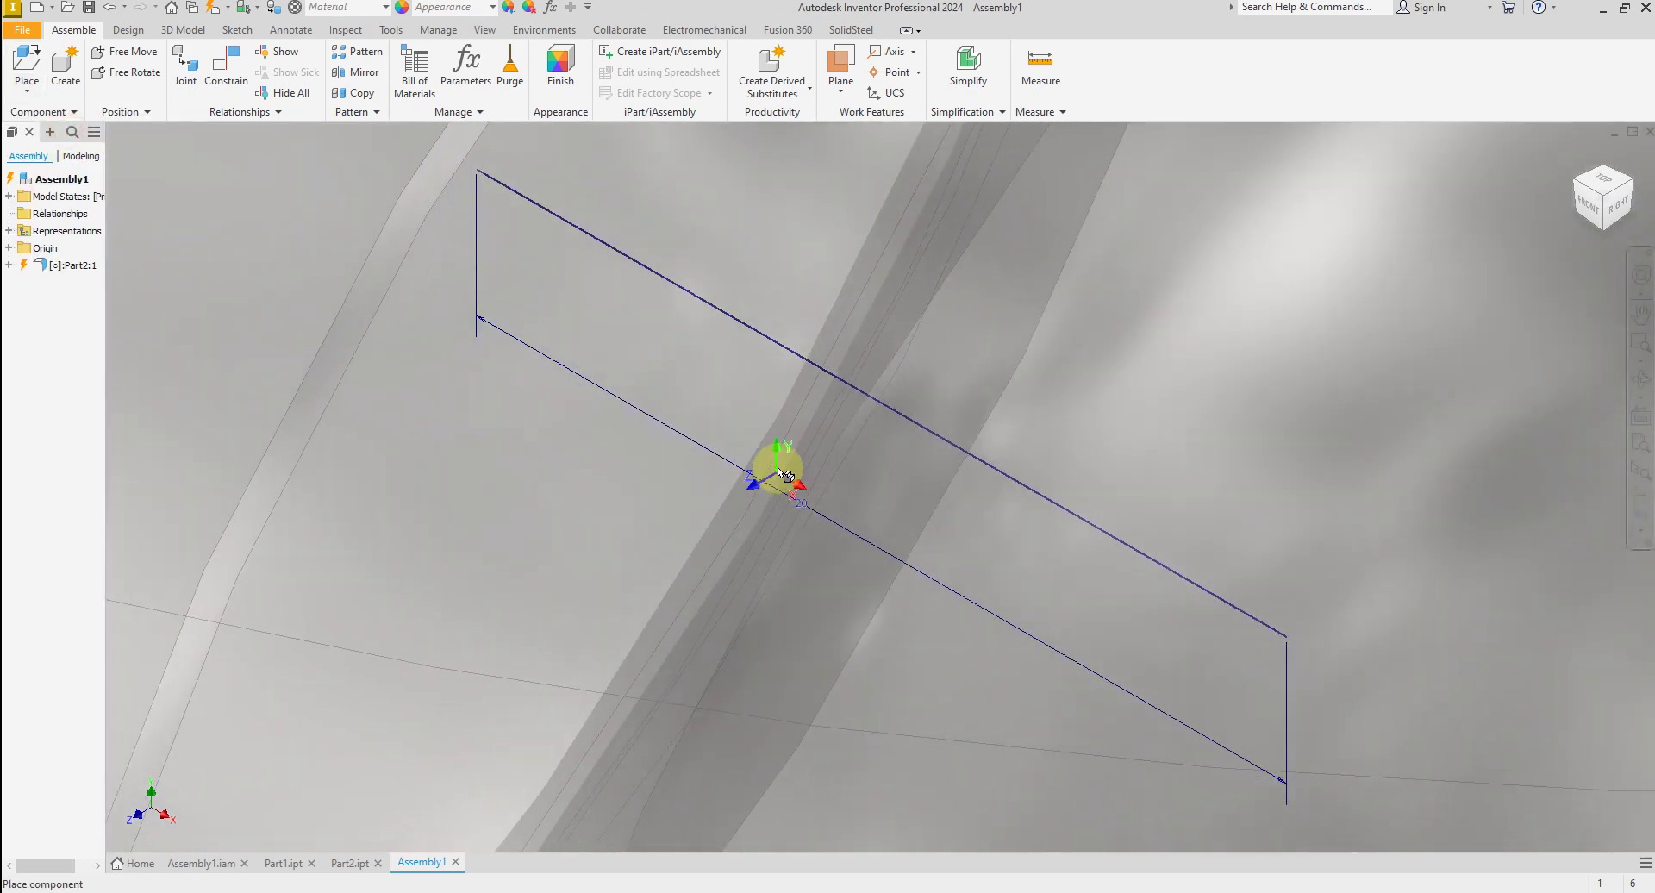
{"action": "scroll", "coordinate": [789, 465], "scroll_direction": "up", "scroll_amount": 8}
{"action": "scroll", "coordinate": [767, 461], "scroll_direction": "up", "scroll_amount": 3}
{"action": "left_click", "coordinate": [643, 478]}
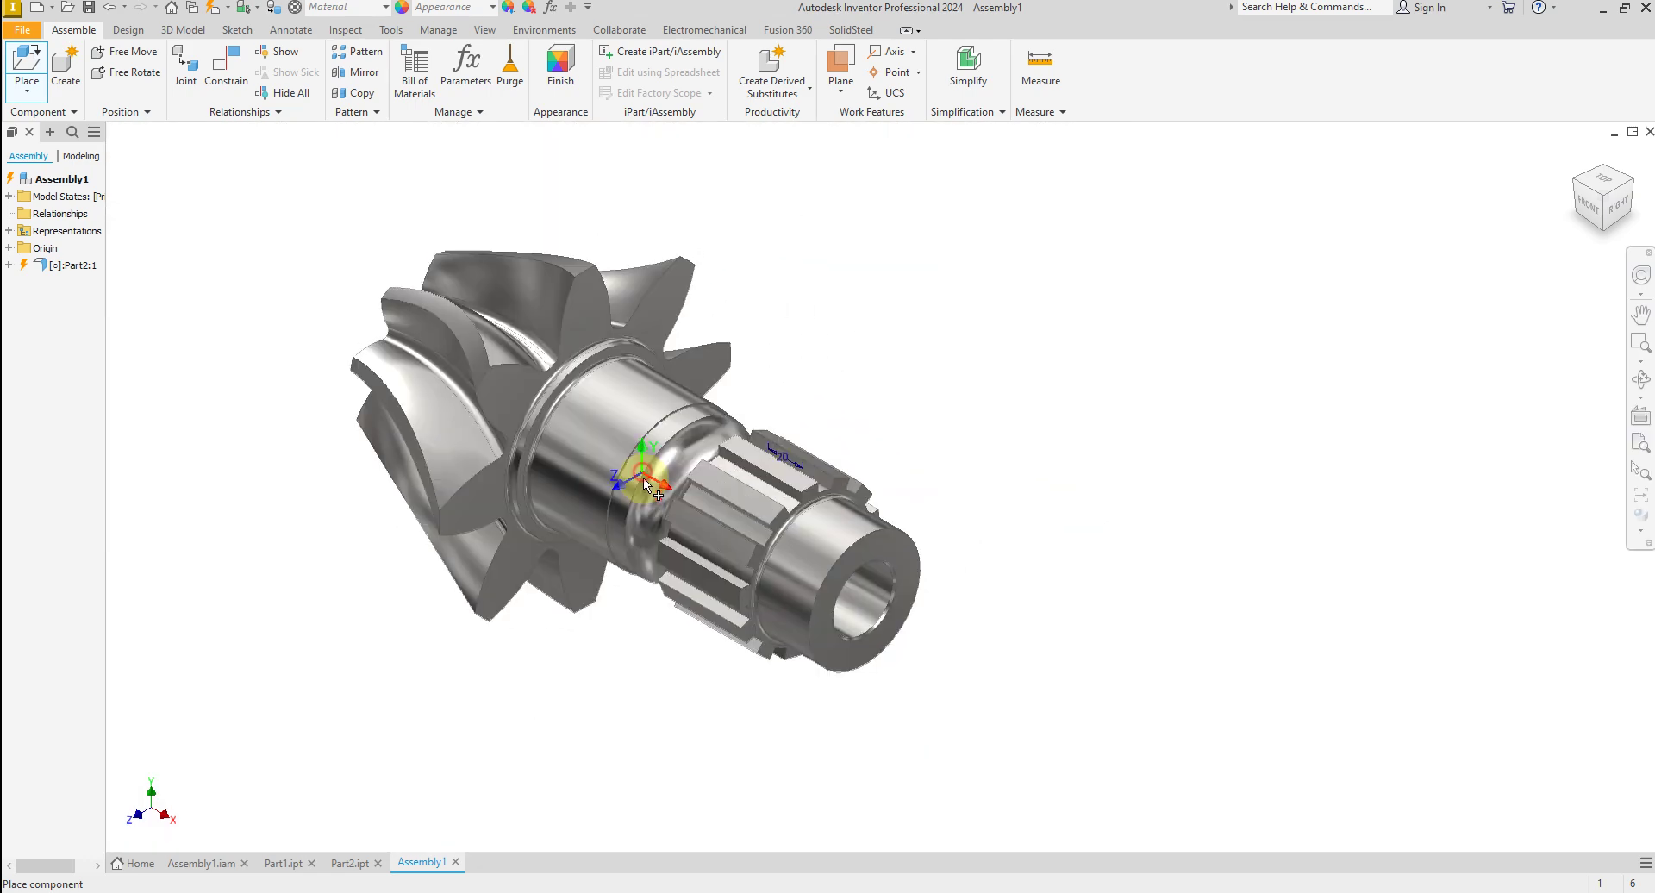
{"action": "scroll", "coordinate": [750, 354], "scroll_direction": "down", "scroll_amount": 3}
{"action": "right_click", "coordinate": [746, 355]}
{"action": "left_click", "coordinate": [817, 360]}
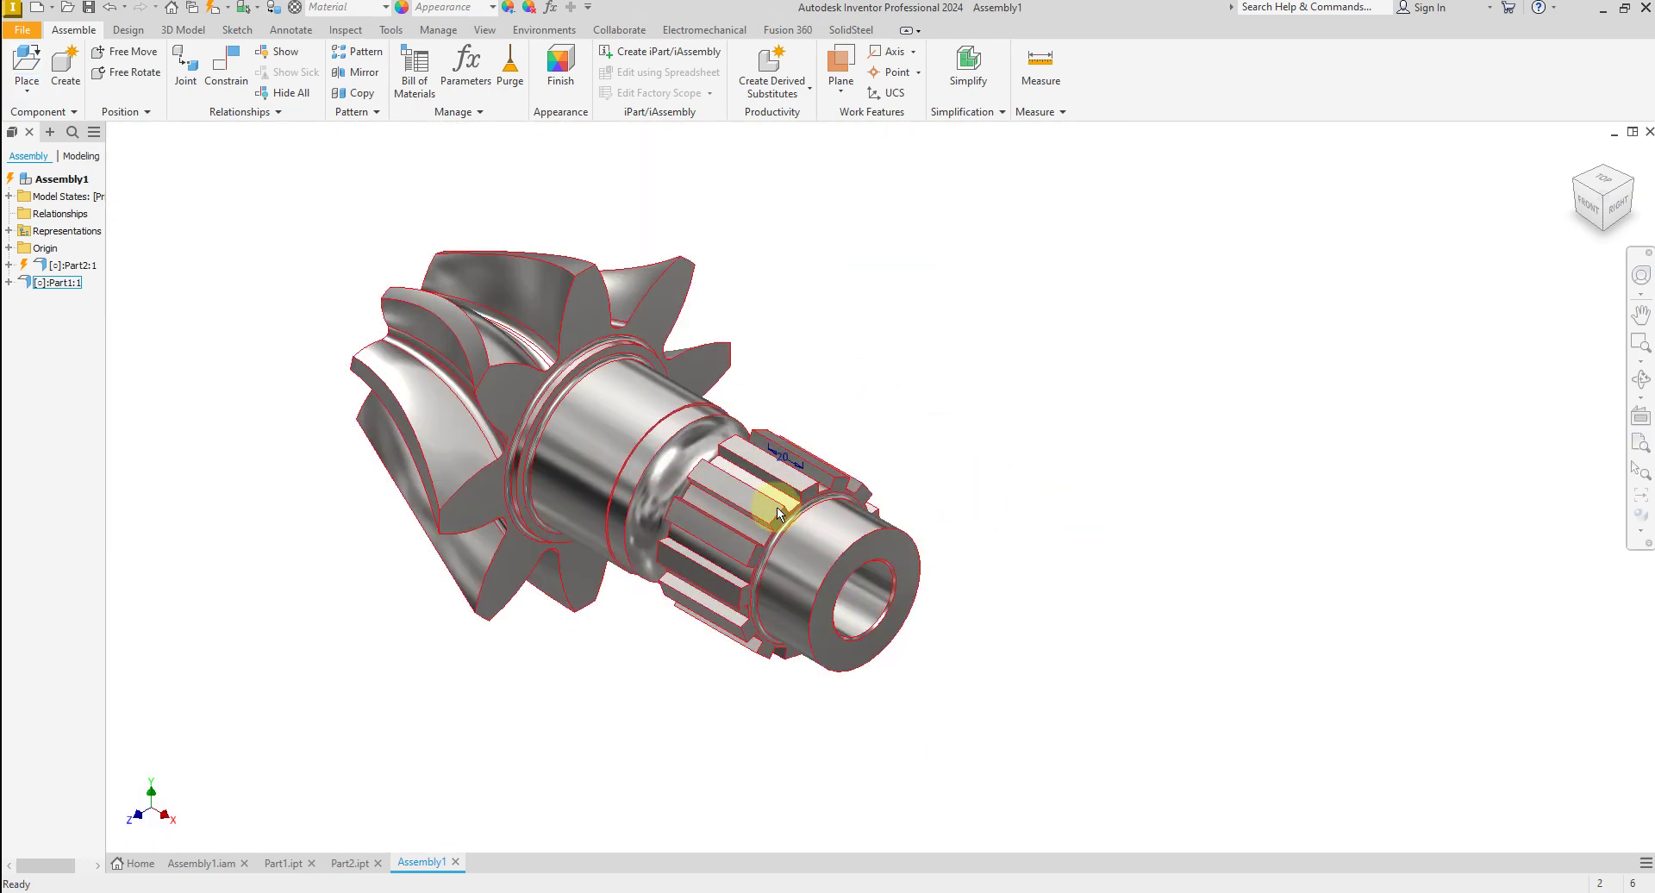
Change the assembly's visual style to Shaded with edges.
{"action": "left_click", "coordinate": [979, 415]}
{"action": "left_click_drag", "start_coordinate": [979, 415], "coordinate": [900, 541]}
{"action": "key", "text": "Escape"}
{"action": "key", "text": "F6"}
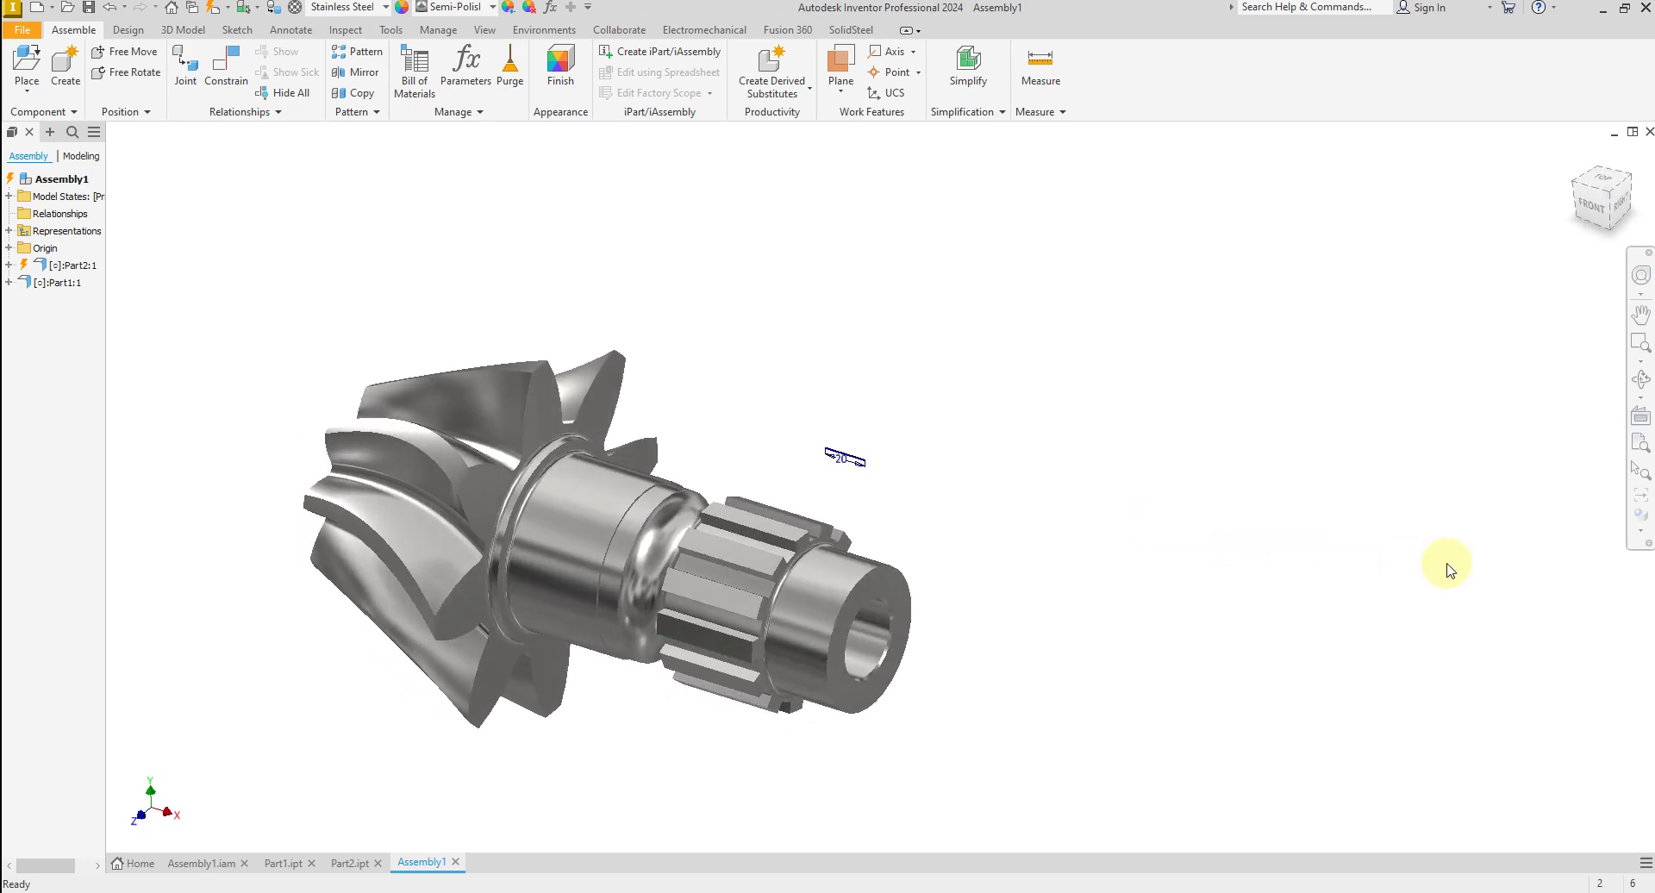
{"action": "left_click", "coordinate": [1637, 541]}
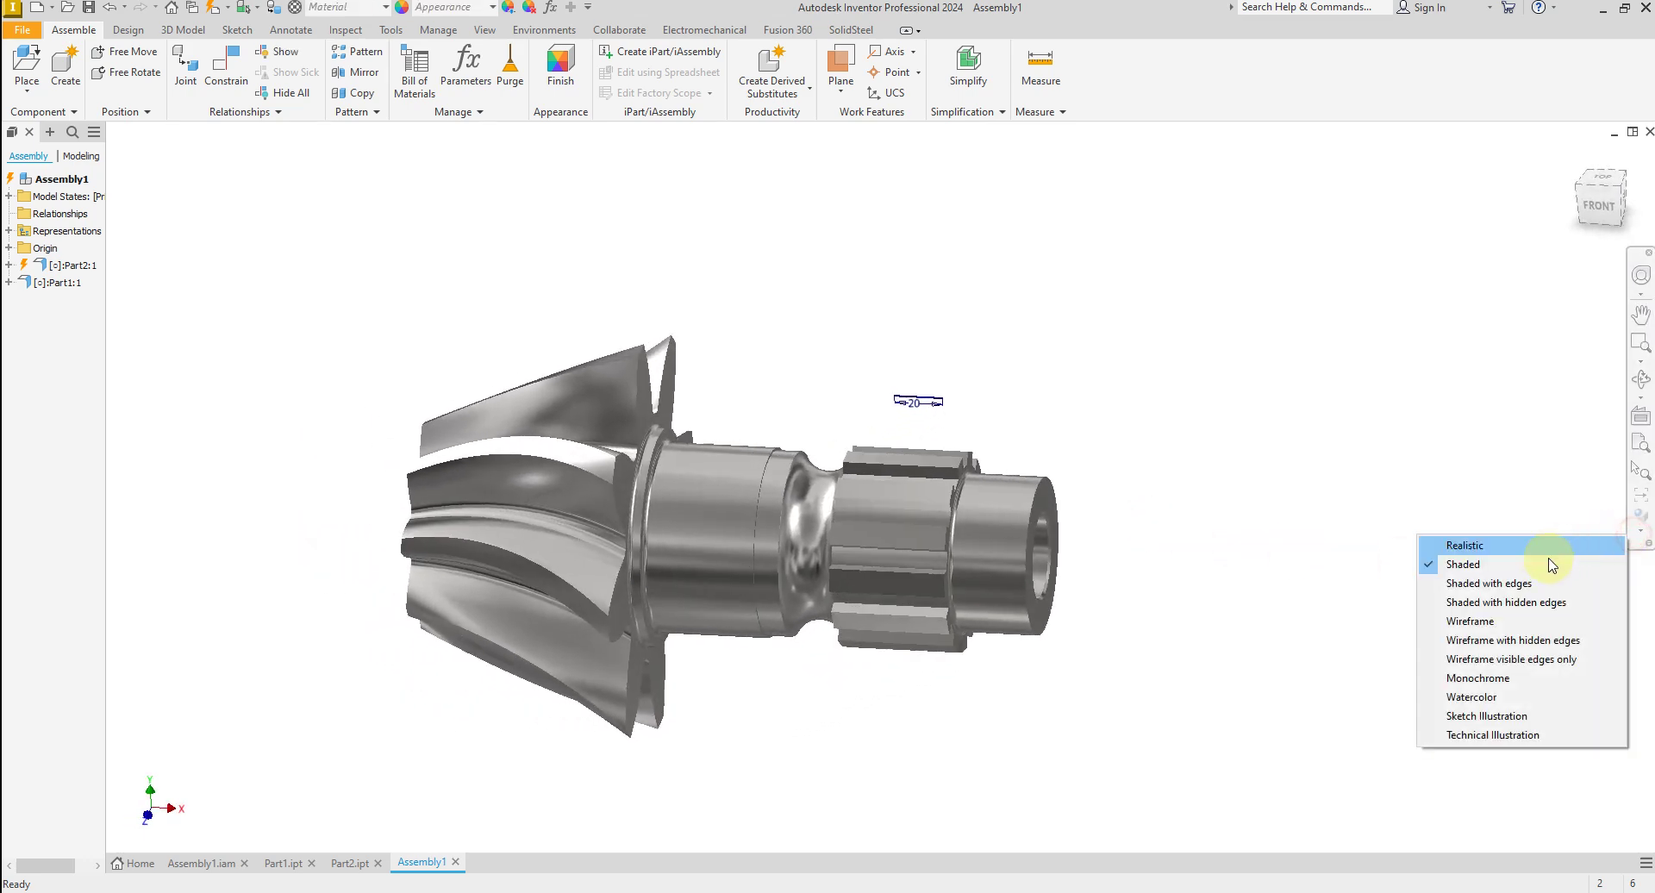
{"action": "left_click", "coordinate": [1499, 584]}
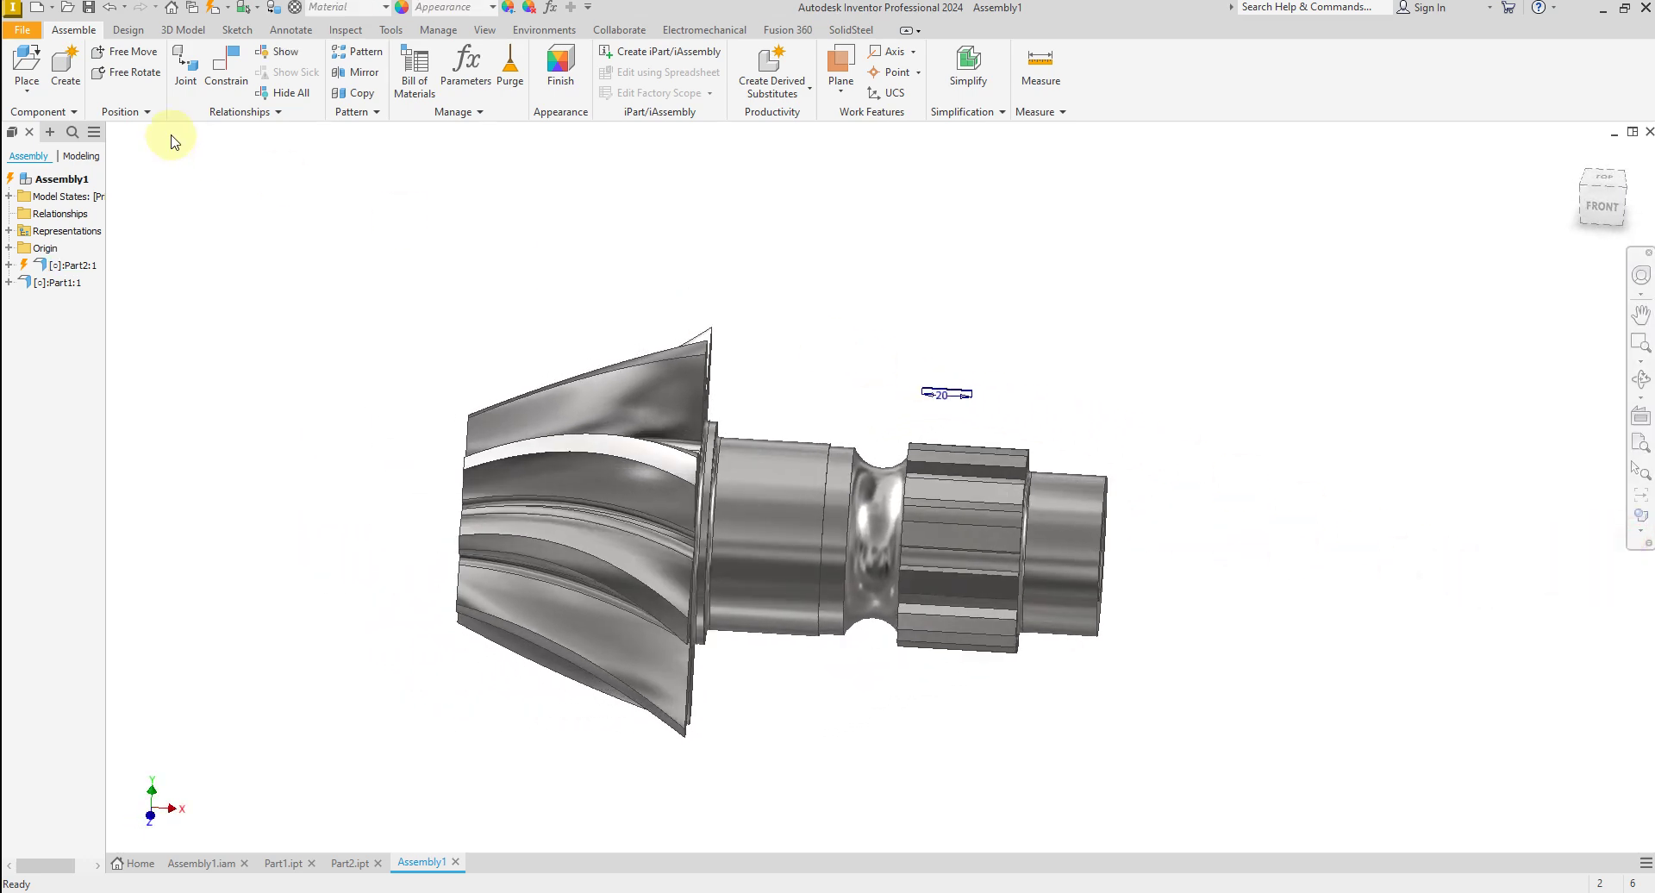
Add a Rotational joint with zero gap between the bore circle on the gear shaft's toothed end and the left endpoint of Part2's line.
{"action": "left_click", "coordinate": [185, 85]}
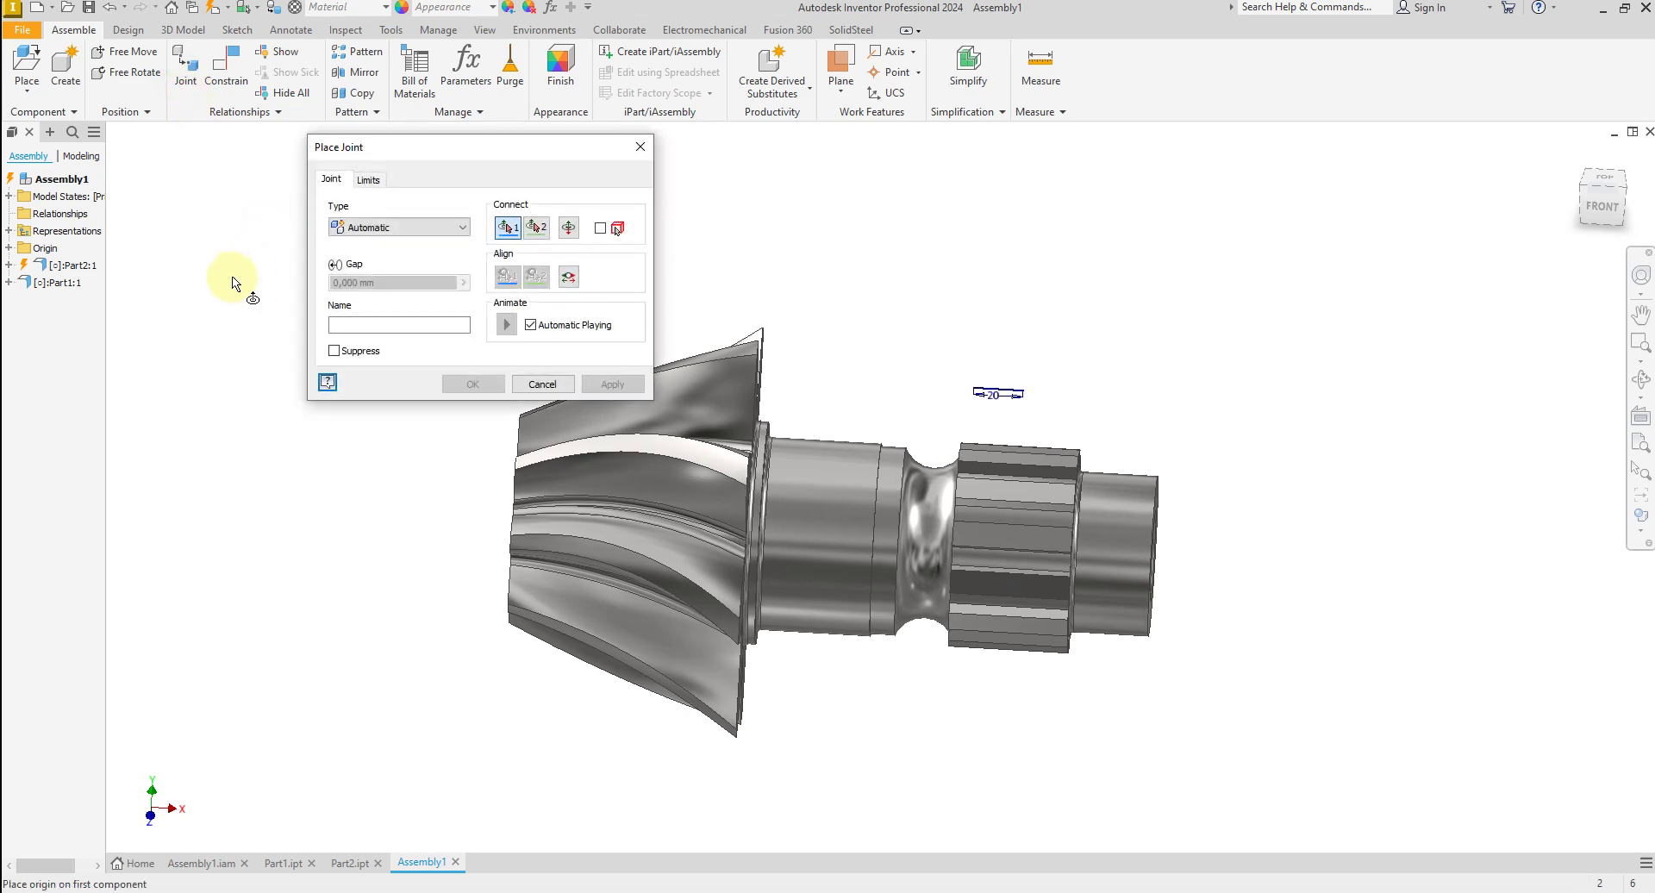
{"action": "scroll", "coordinate": [626, 540], "scroll_direction": "down", "scroll_amount": 3}
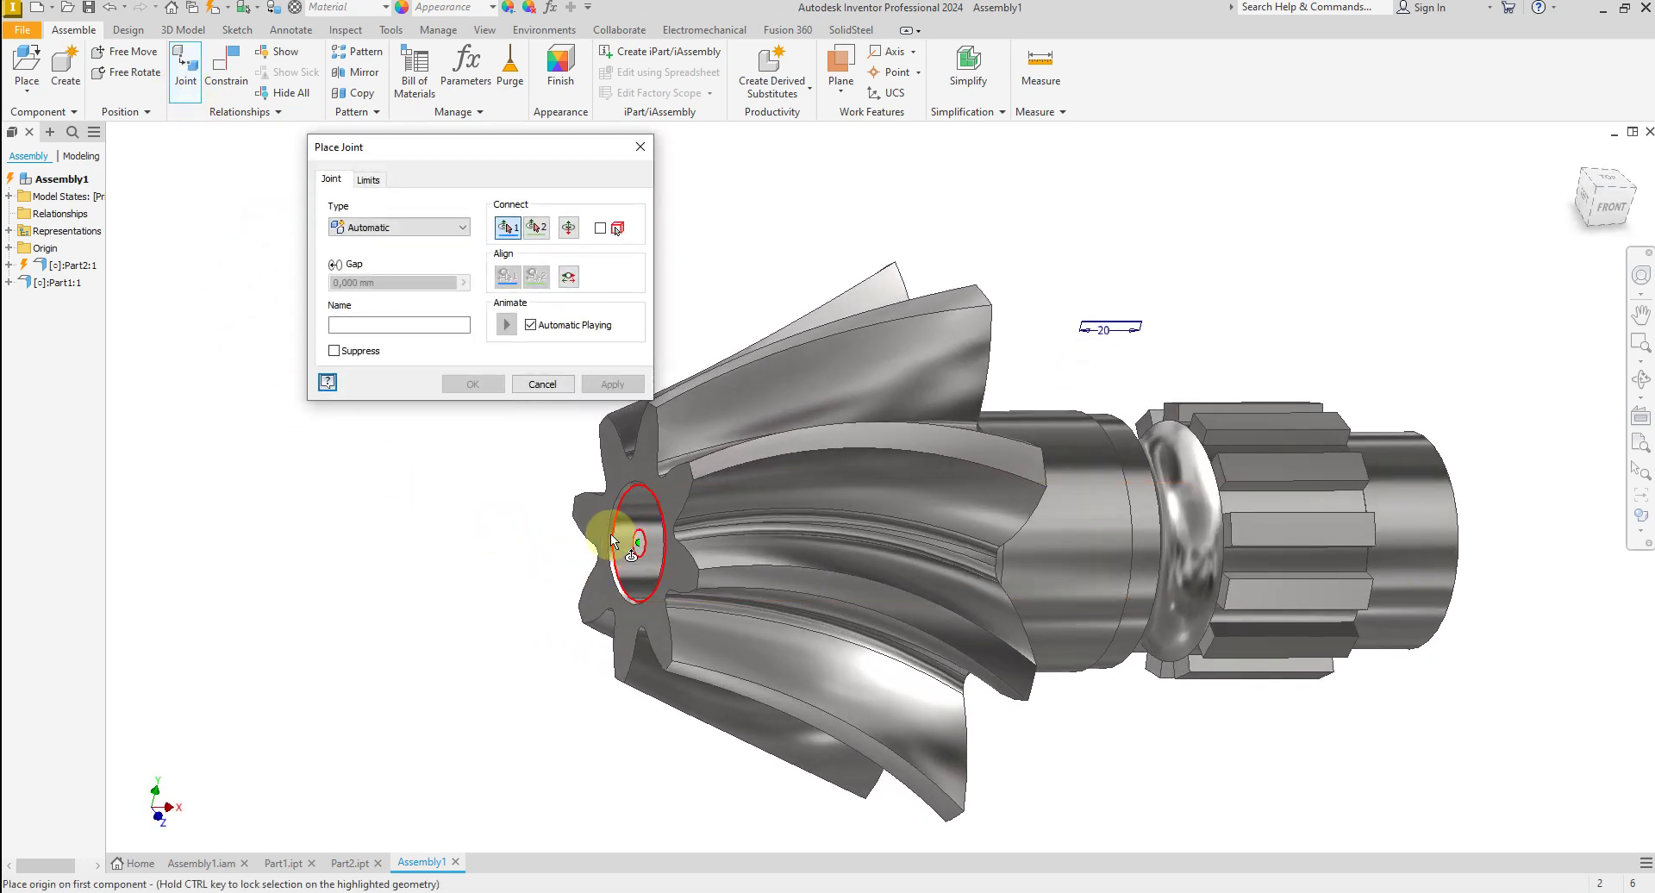
{"action": "left_click", "coordinate": [618, 538]}
{"action": "scroll", "coordinate": [918, 354], "scroll_direction": "up", "scroll_amount": 4}
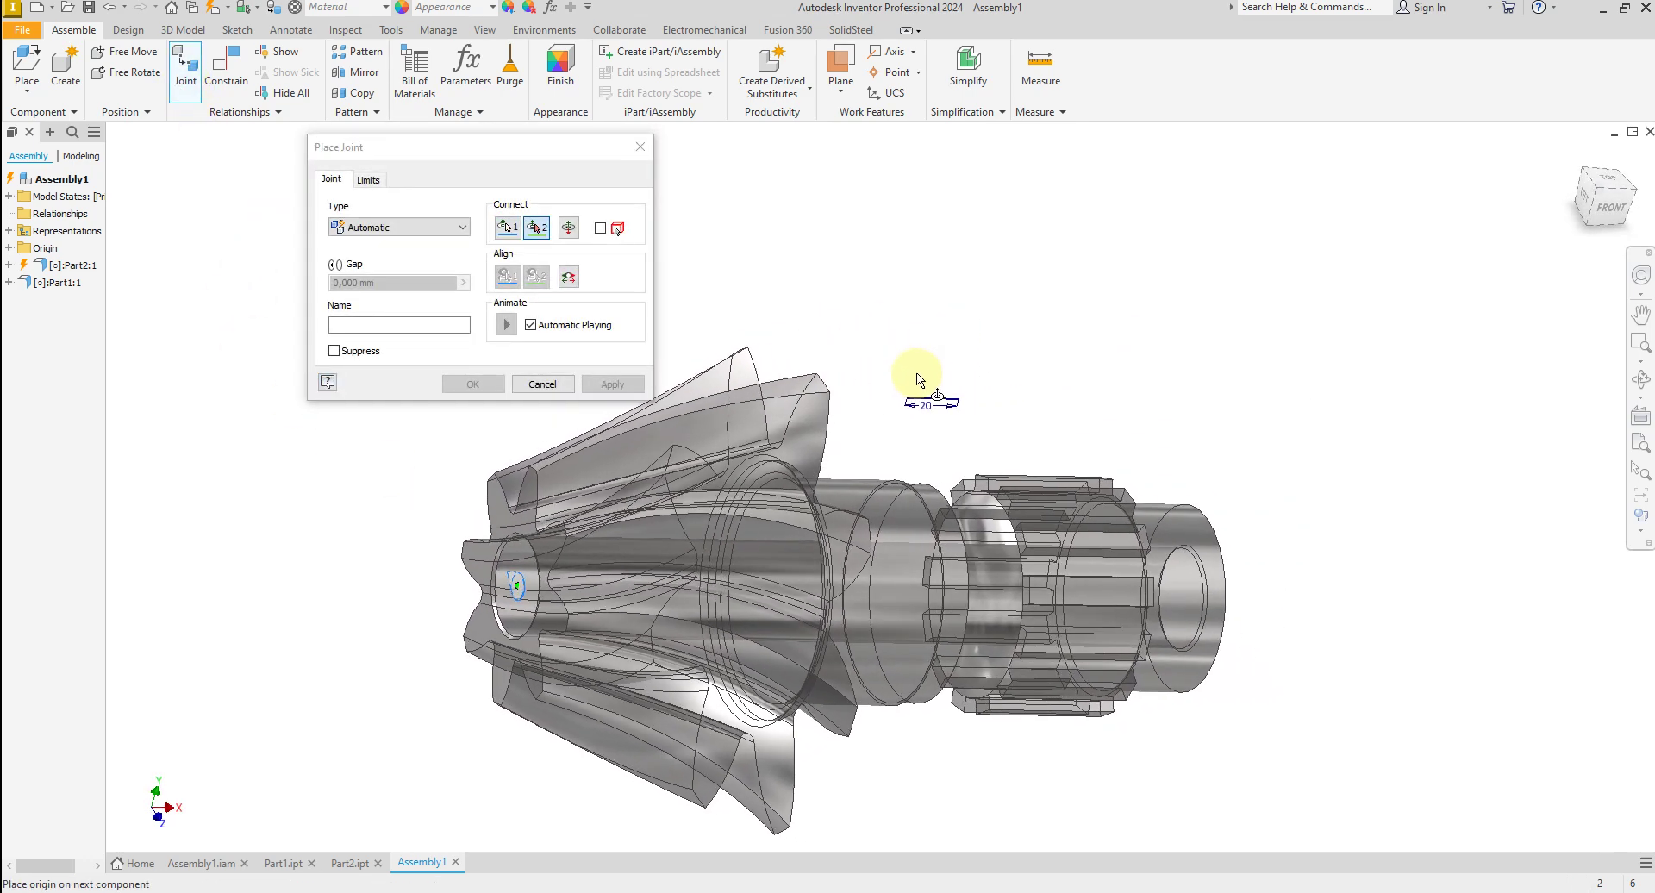
{"action": "left_click", "coordinate": [912, 403]}
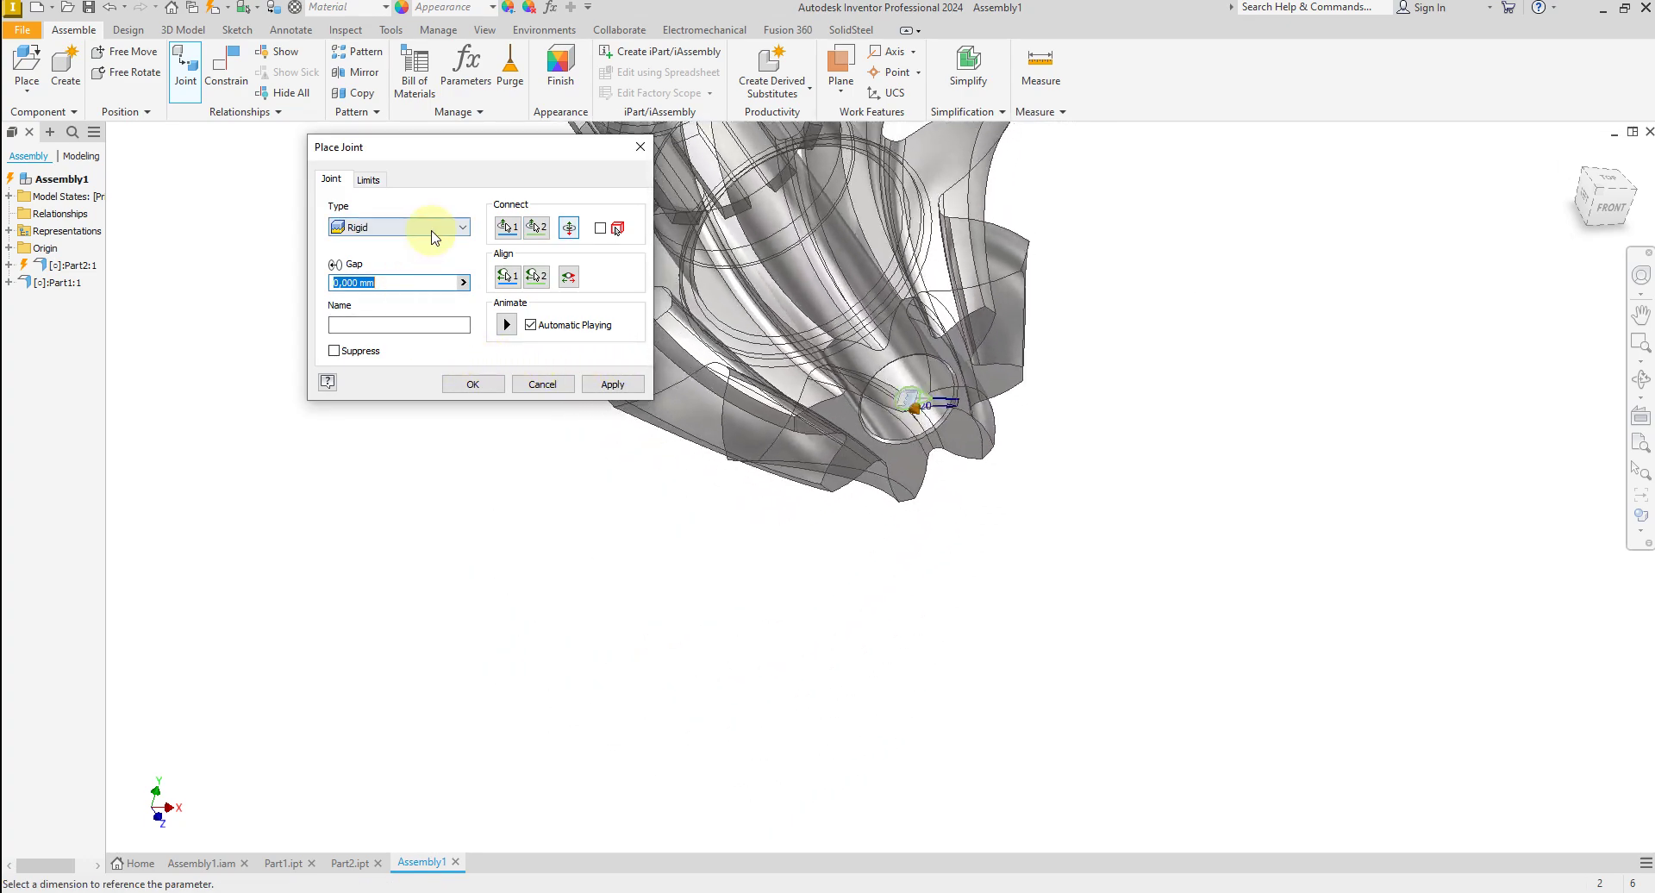
{"action": "left_click", "coordinate": [431, 229]}
{"action": "left_click", "coordinate": [397, 262]}
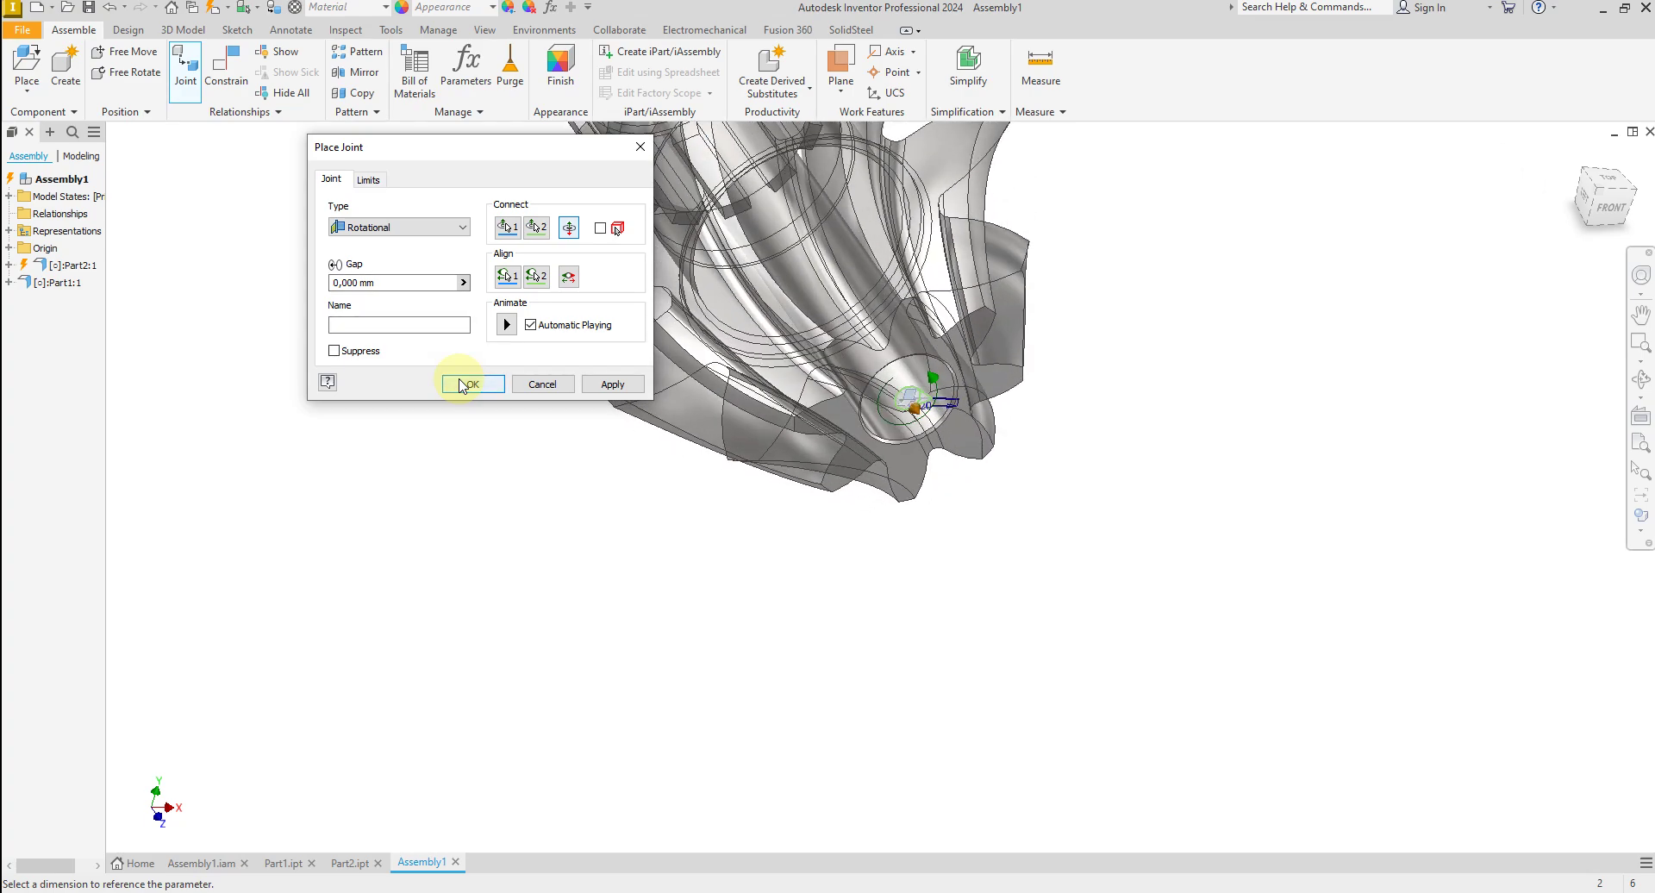
{"action": "left_click", "coordinate": [462, 386]}
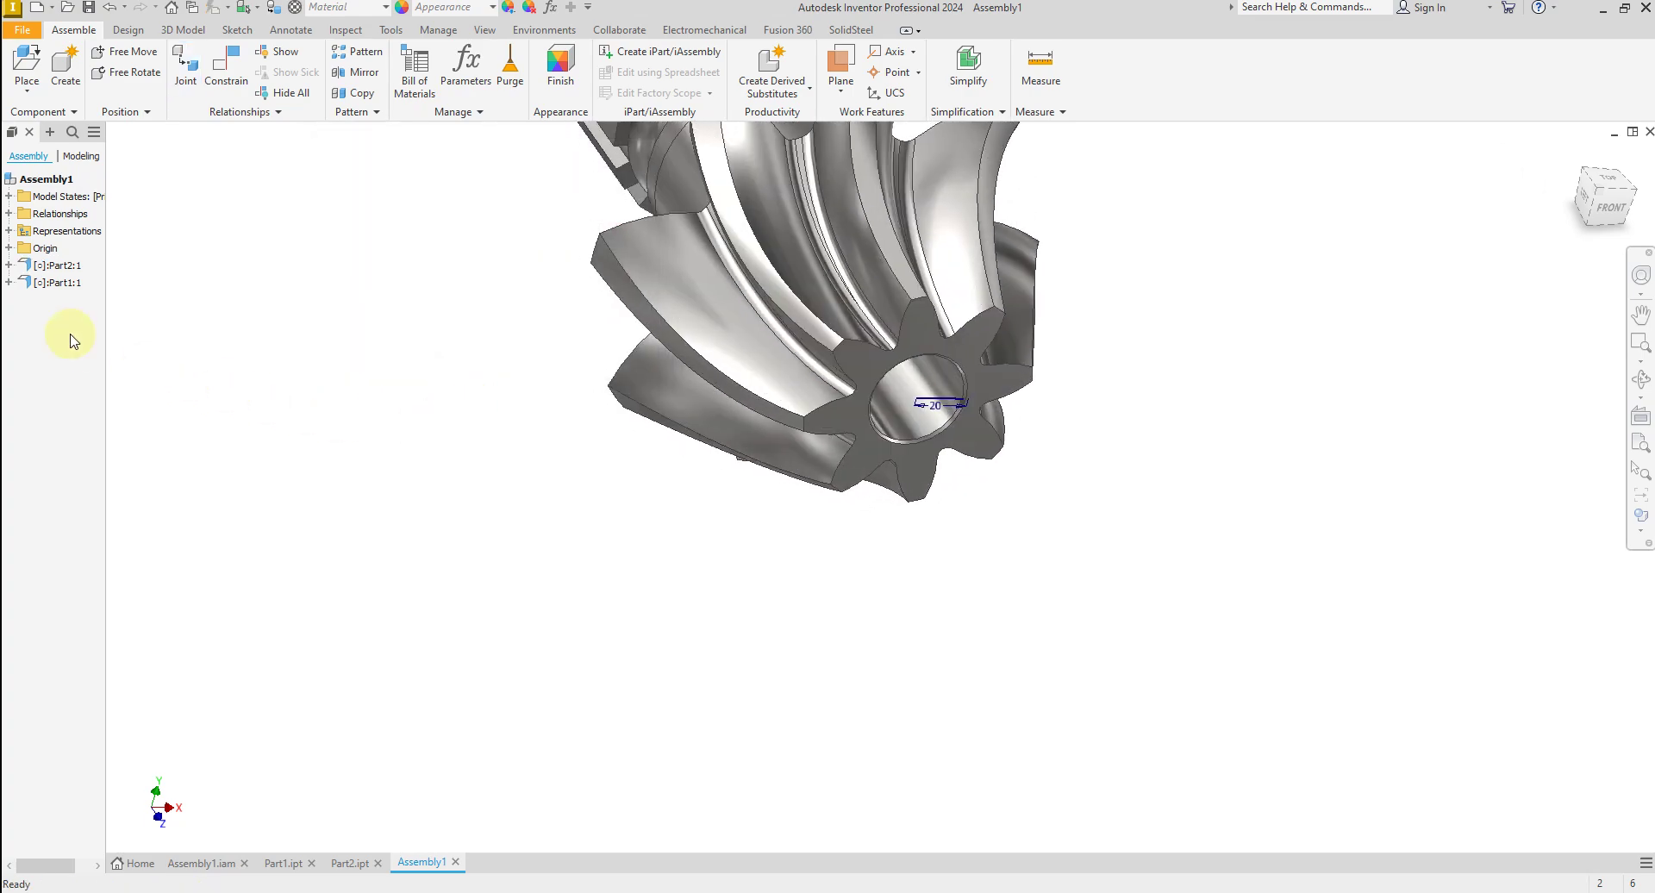
Turn off the visibility of Sketch1 in Part2 to hide the reference line and its dimension.
{"action": "left_click", "coordinate": [8, 283]}
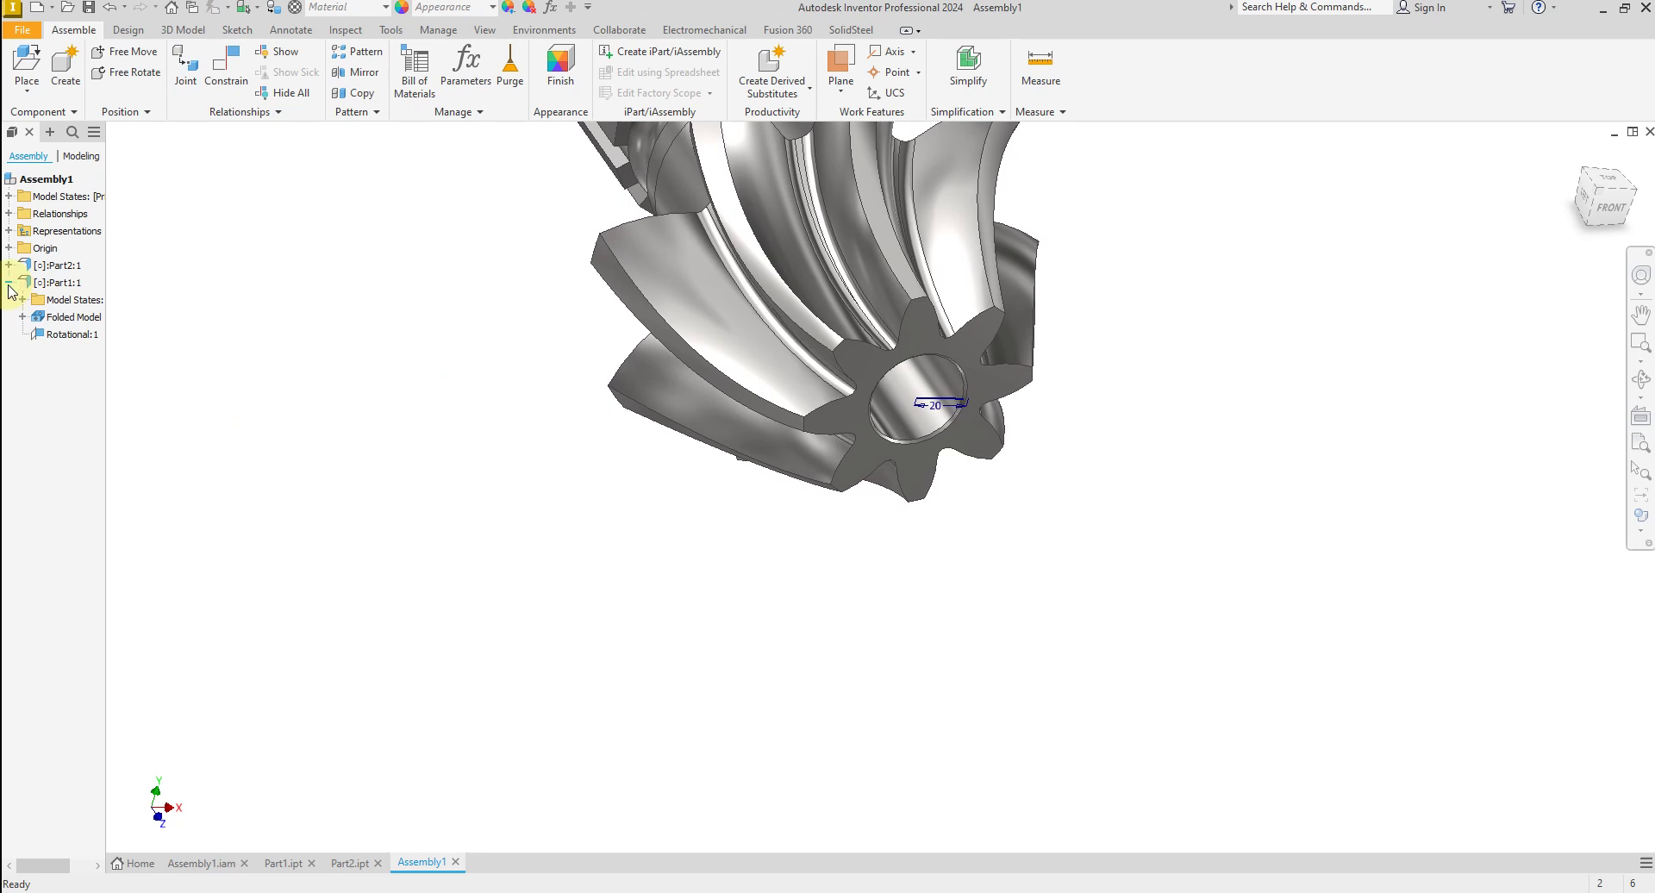
{"action": "left_click", "coordinate": [7, 265]}
{"action": "left_click", "coordinate": [22, 300]}
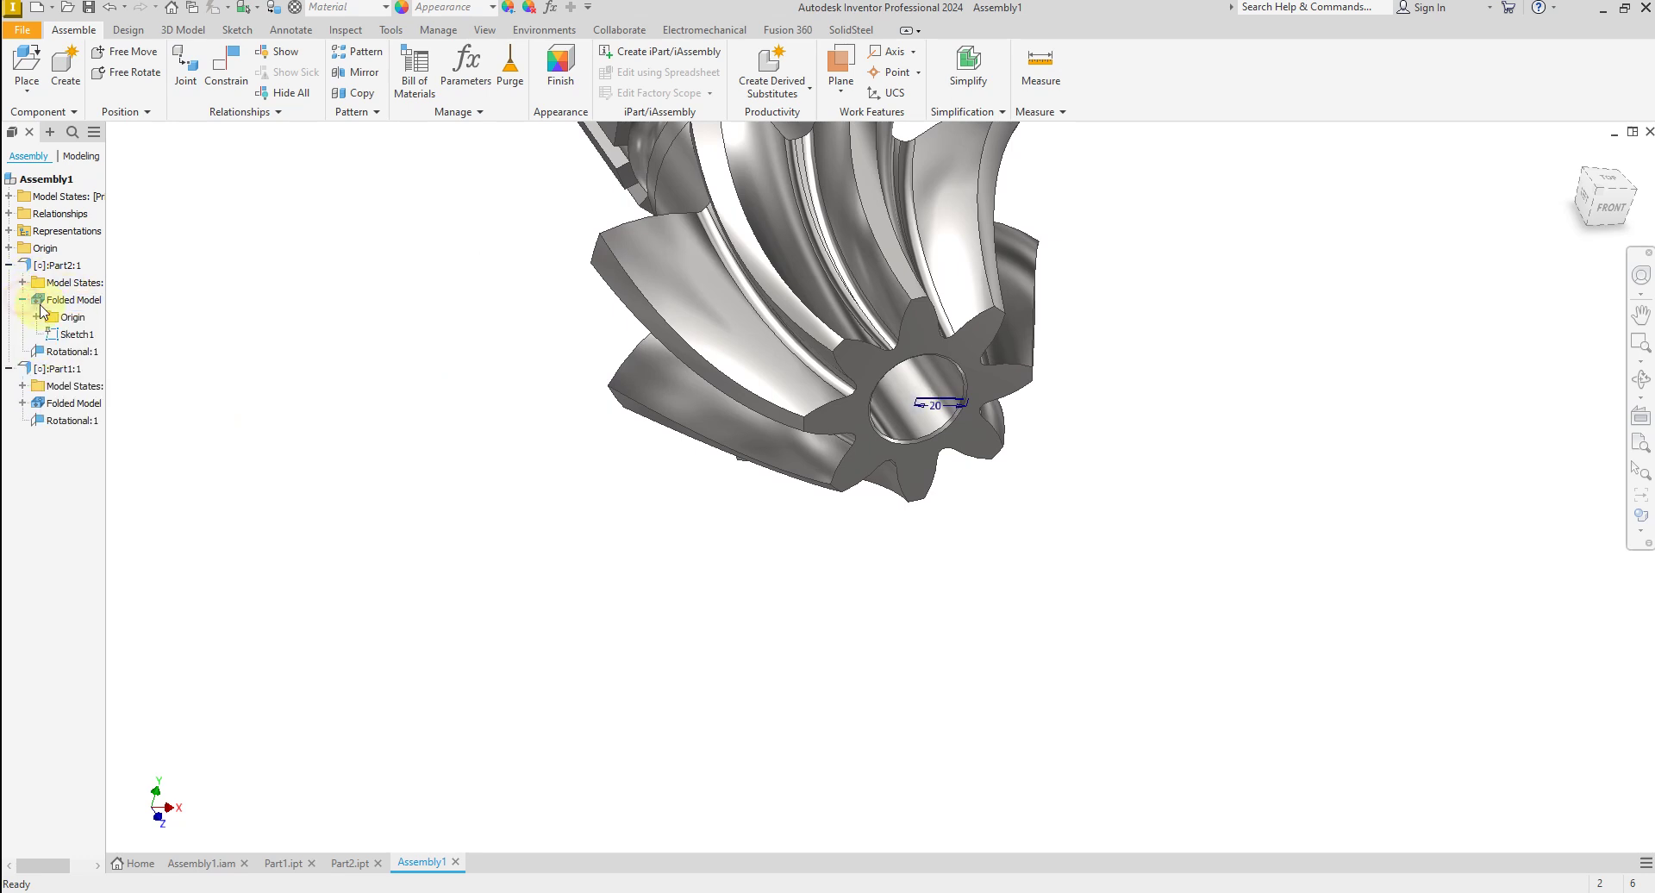
{"action": "right_click", "coordinate": [62, 338]}
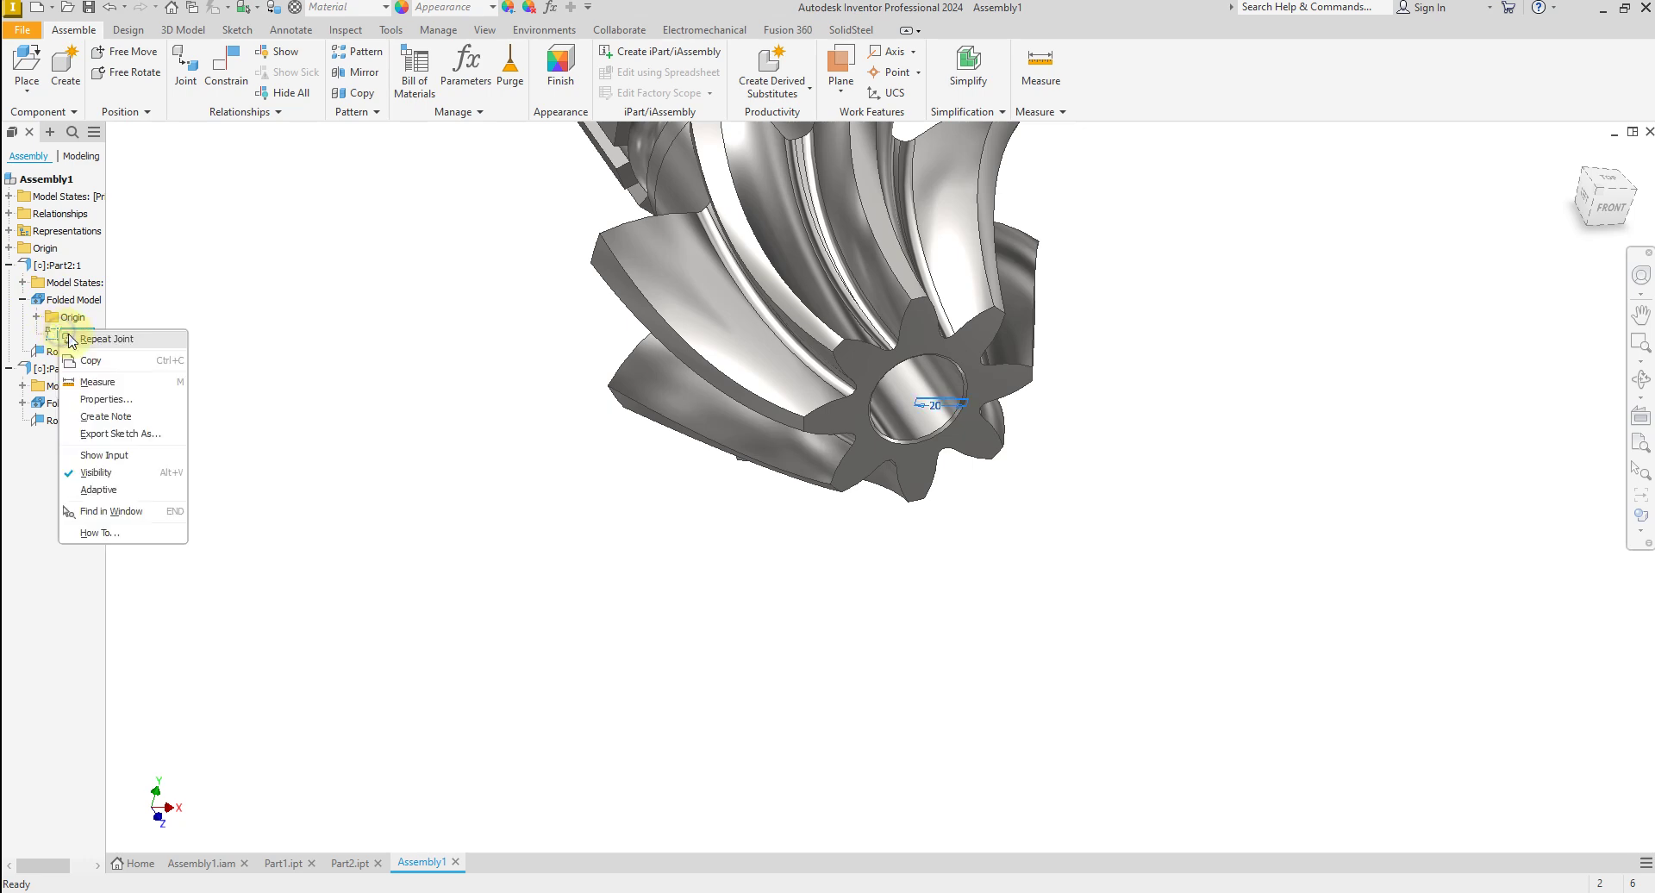
{"action": "left_click", "coordinate": [98, 474]}
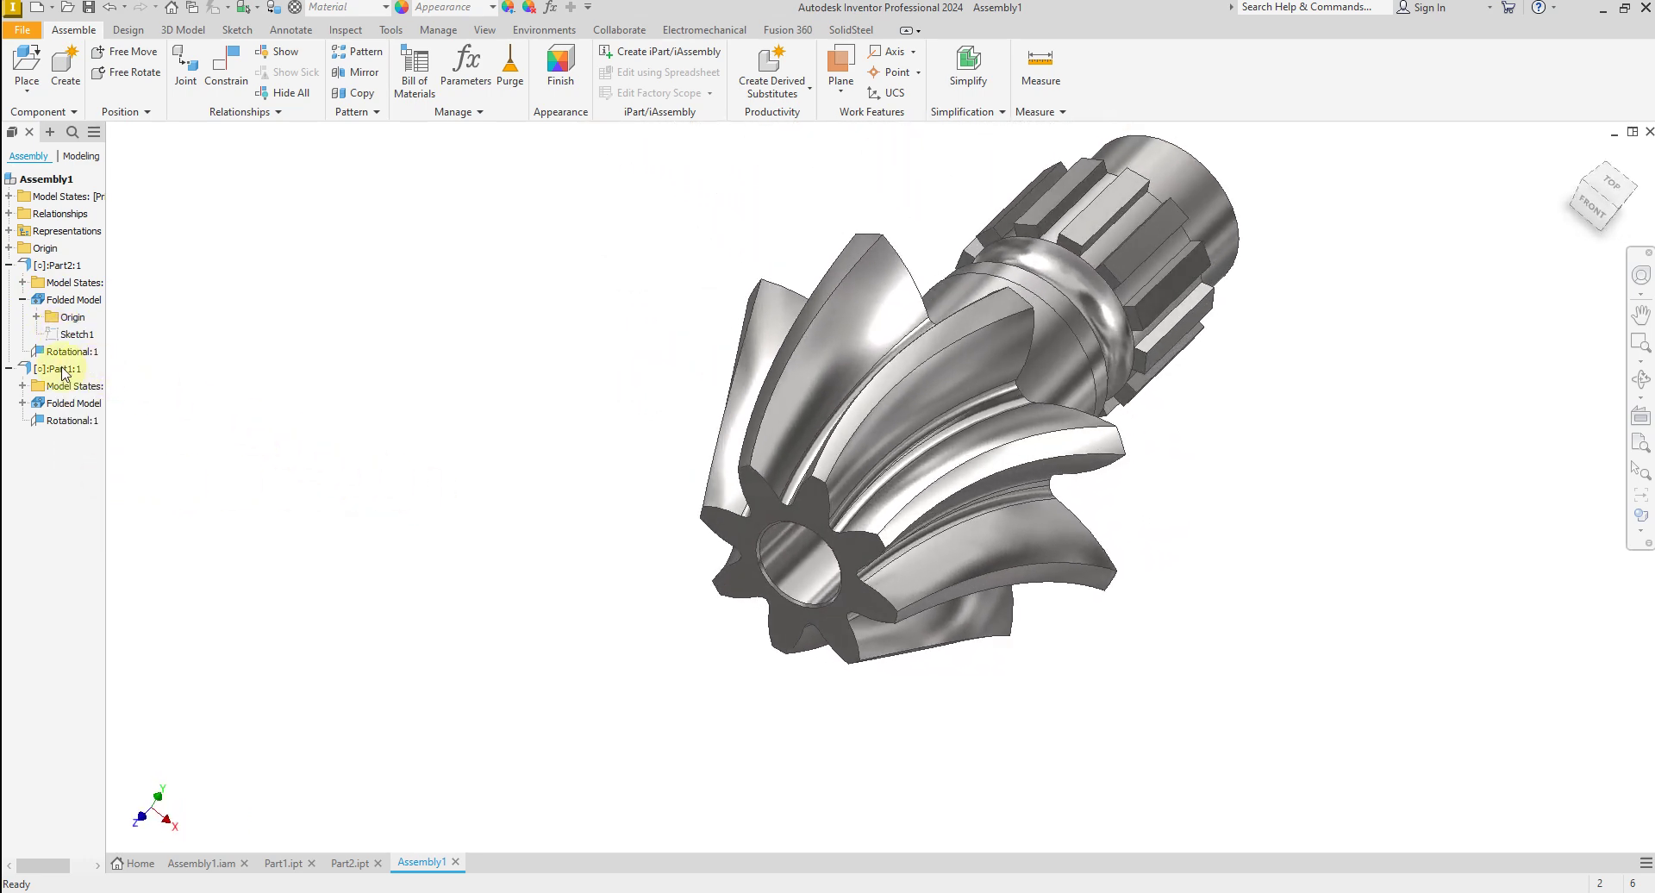
{"action": "left_click", "coordinate": [9, 266]}
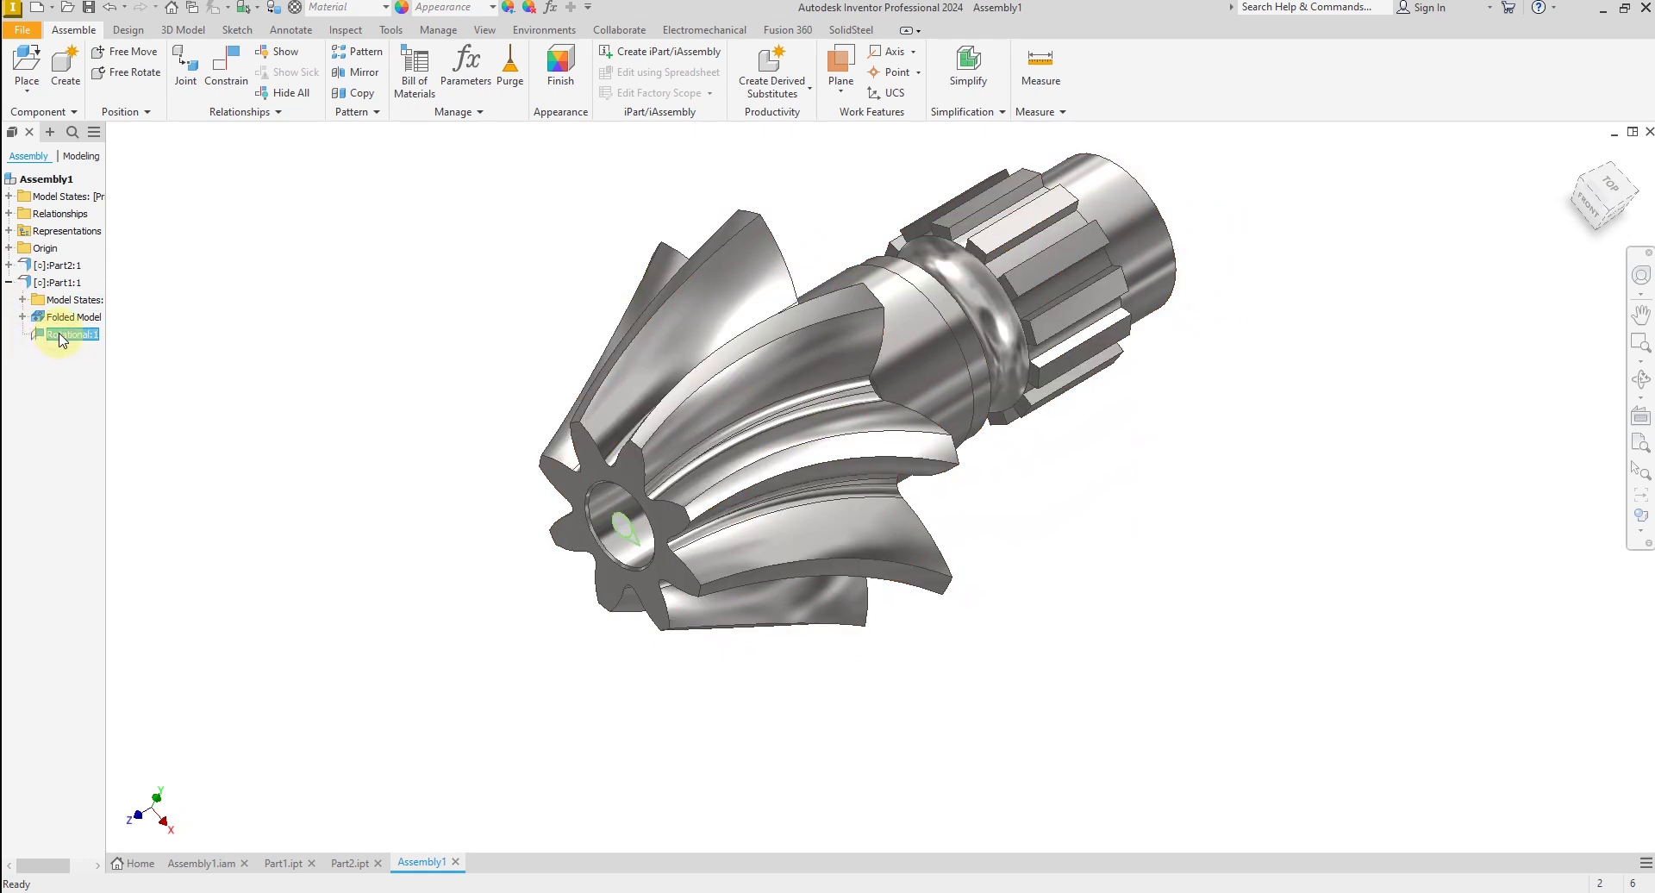
Configure driving of the gear shaft's Rotational joint with an end value of 360*4 and an increment of 2.50 deg.
{"action": "right_click", "coordinate": [60, 338]}
{"action": "left_click", "coordinate": [101, 422]}
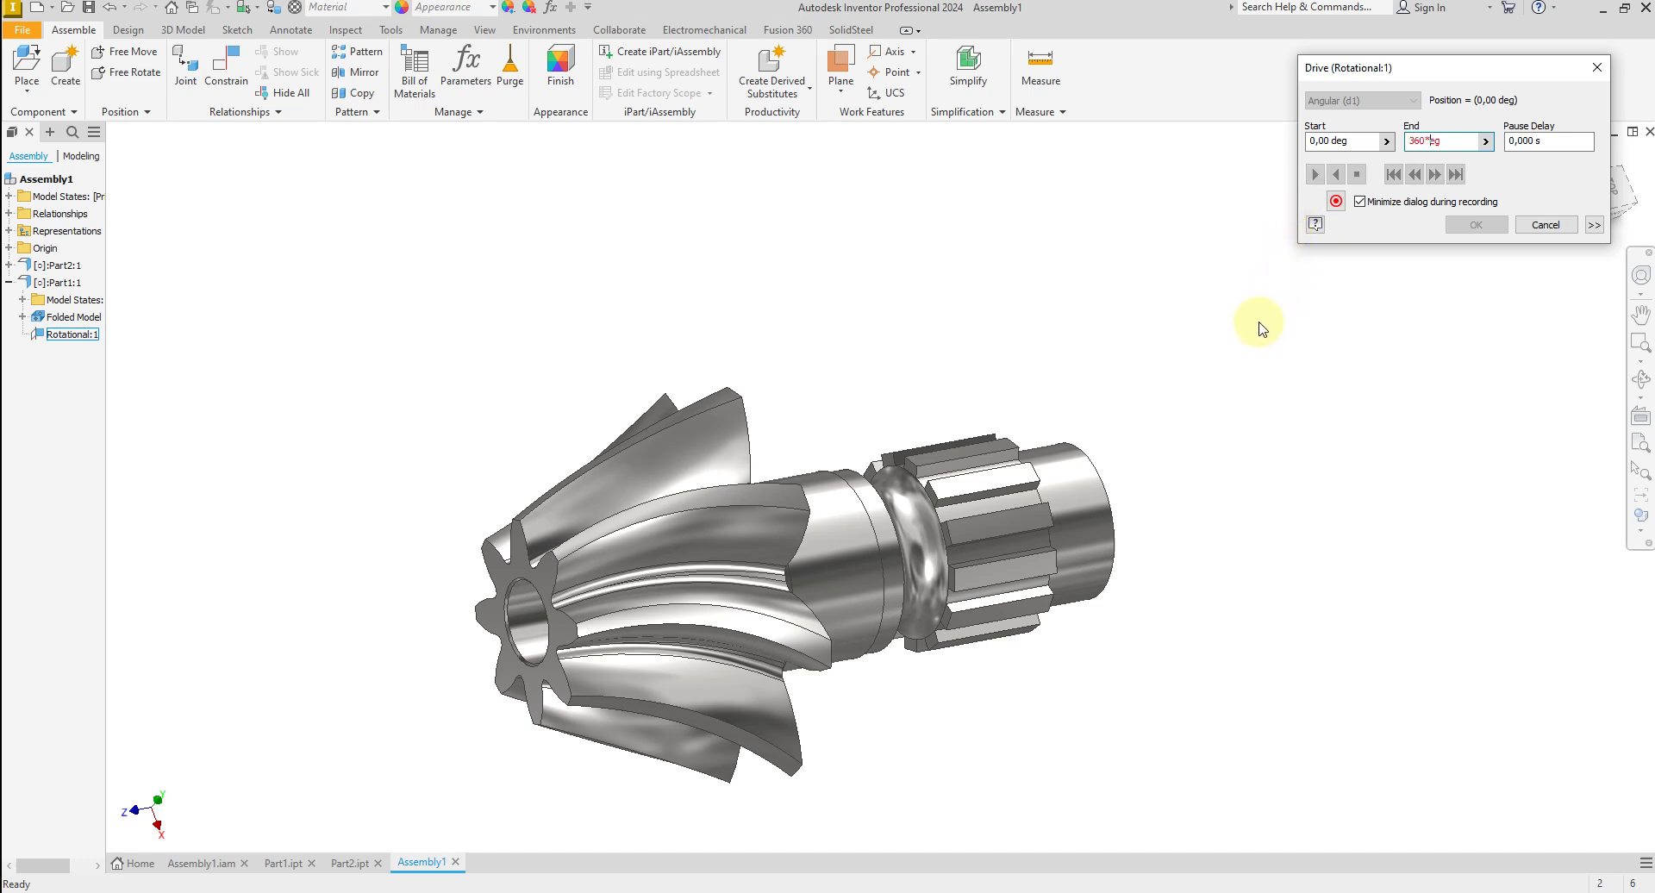
{"action": "type", "text": "4"}
{"action": "left_click", "coordinate": [1592, 226]}
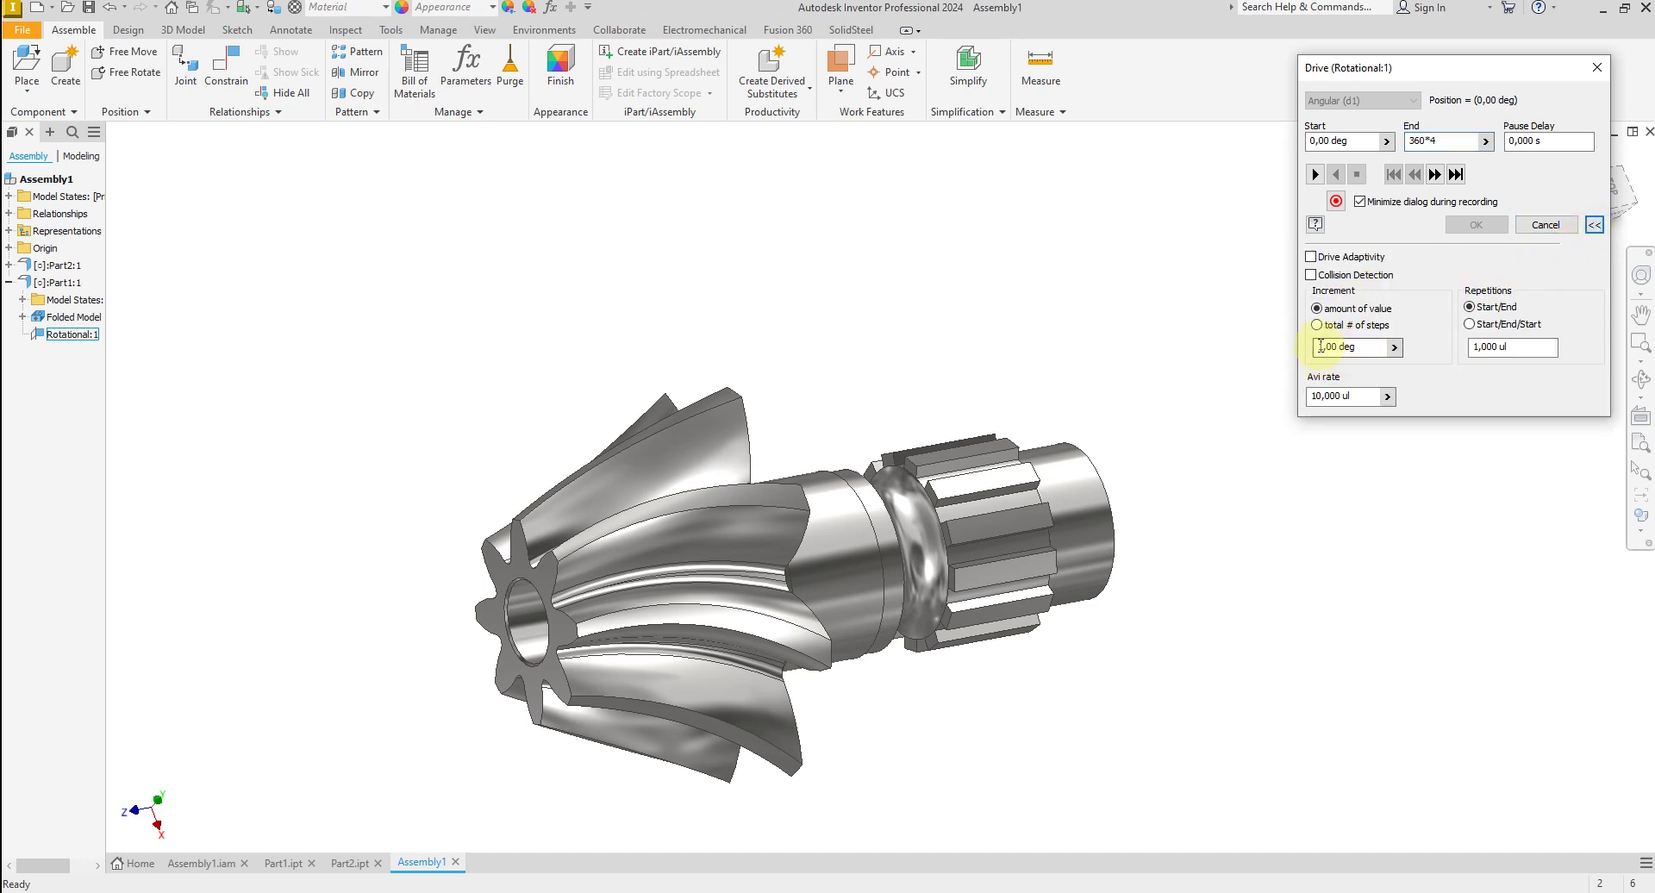
{"action": "left_click_drag", "start_coordinate": [1323, 346], "coordinate": [1274, 365]}
{"action": "key", "text": "BackSpace"}
Play the joint's forward rotation and view the spinning gear shaft up close.
{"action": "left_click", "coordinate": [1317, 177]}
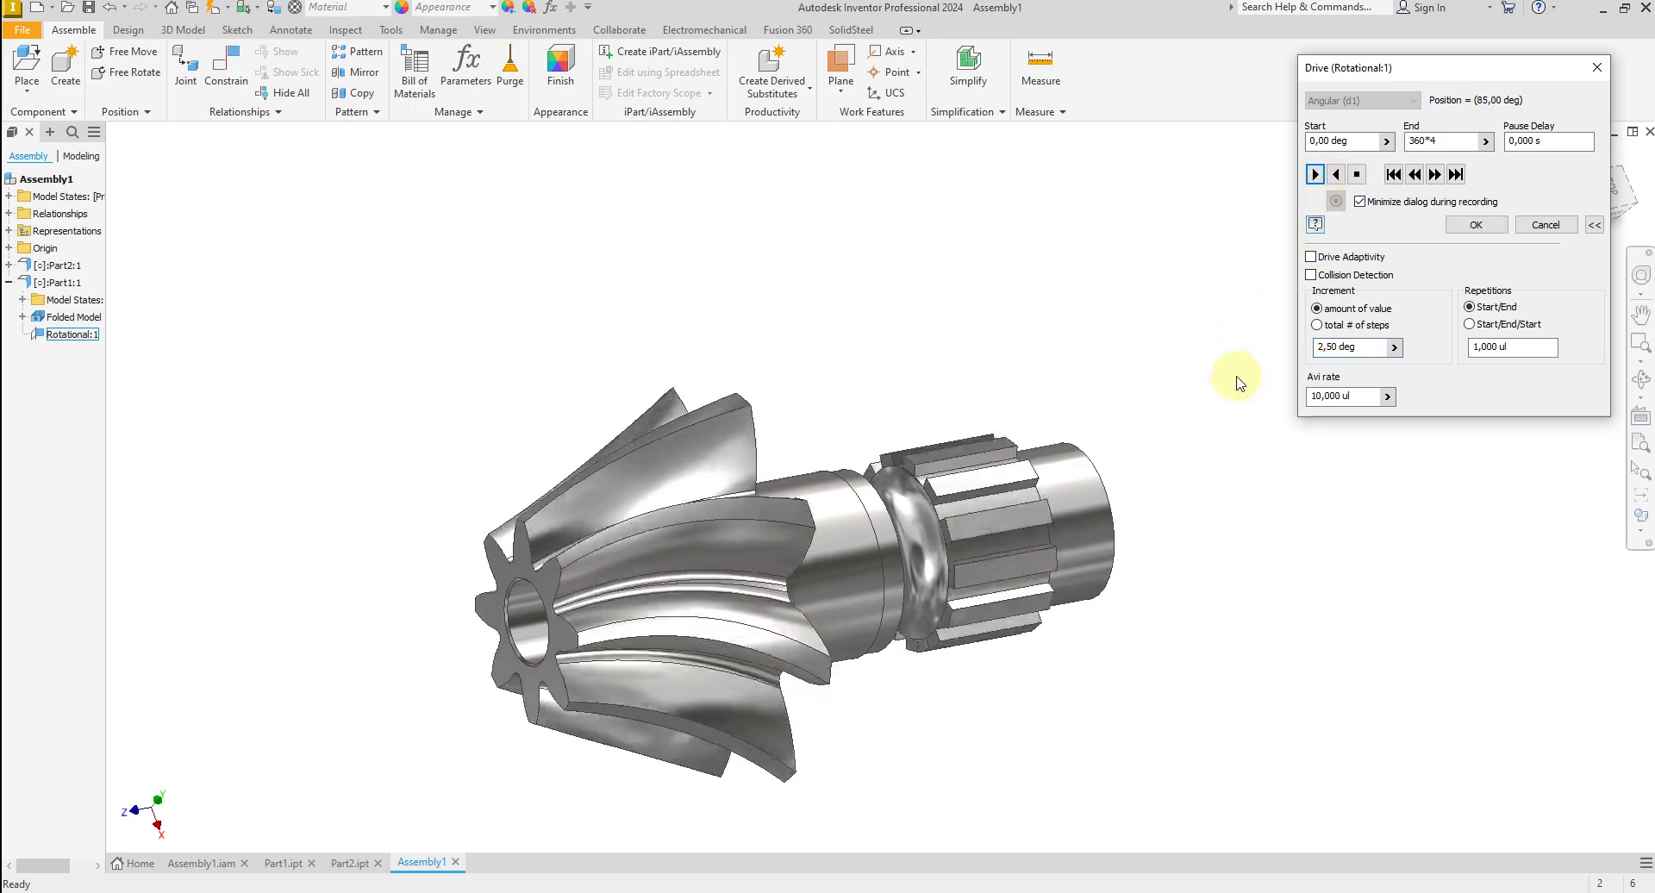
{"action": "scroll", "coordinate": [1203, 558], "scroll_direction": "up", "scroll_amount": 5}
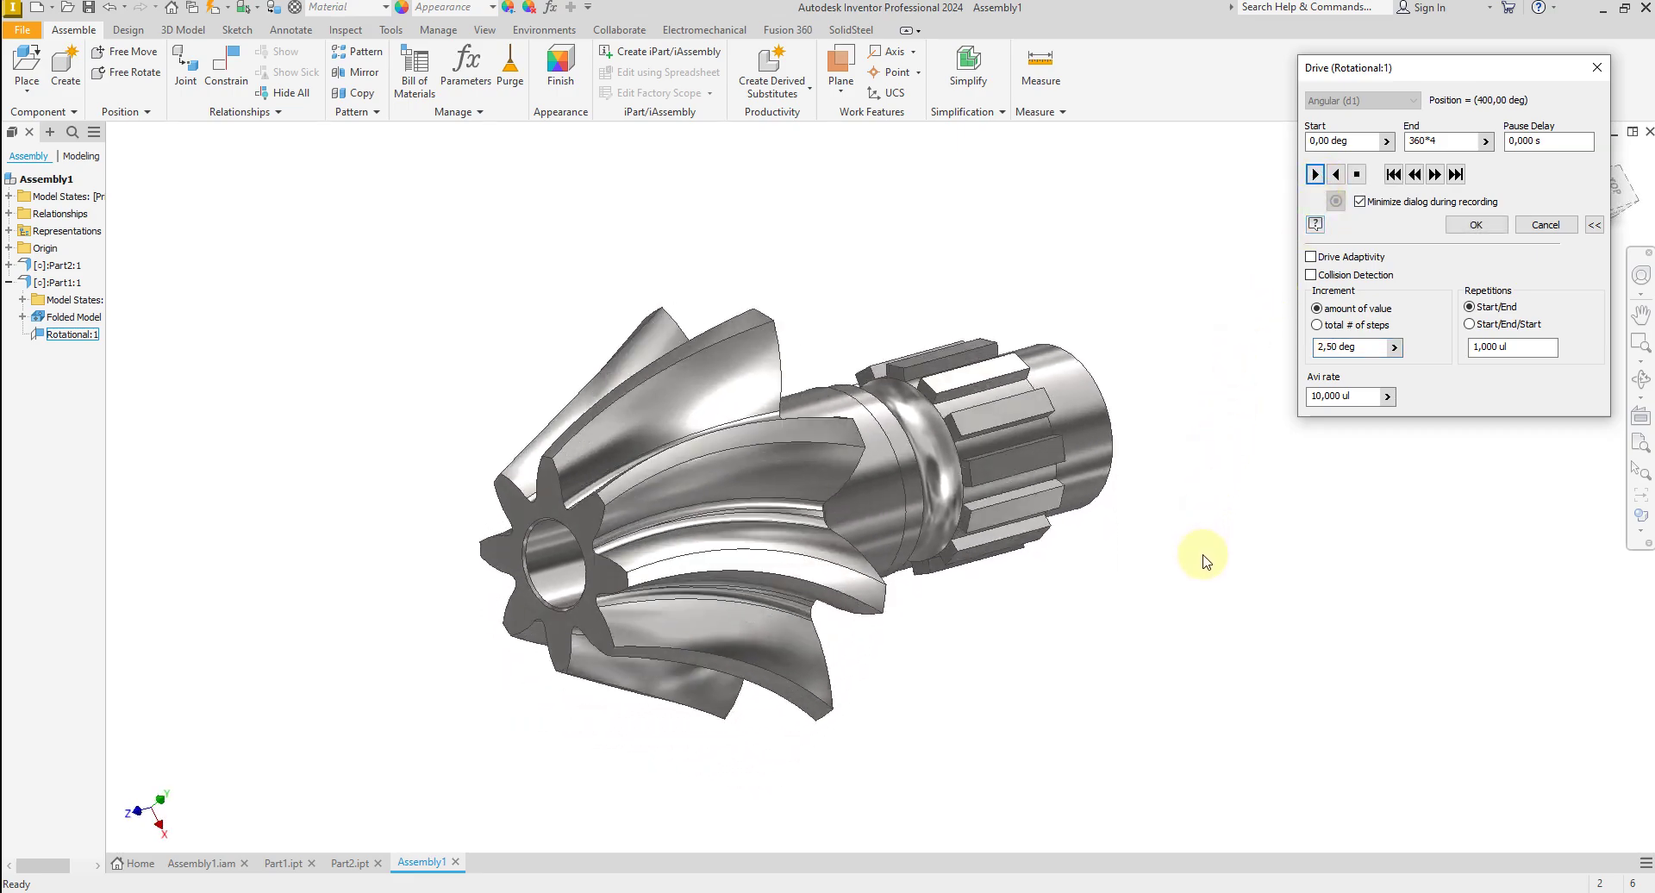
{"action": "scroll", "coordinate": [1203, 559], "scroll_direction": "up", "scroll_amount": 1}
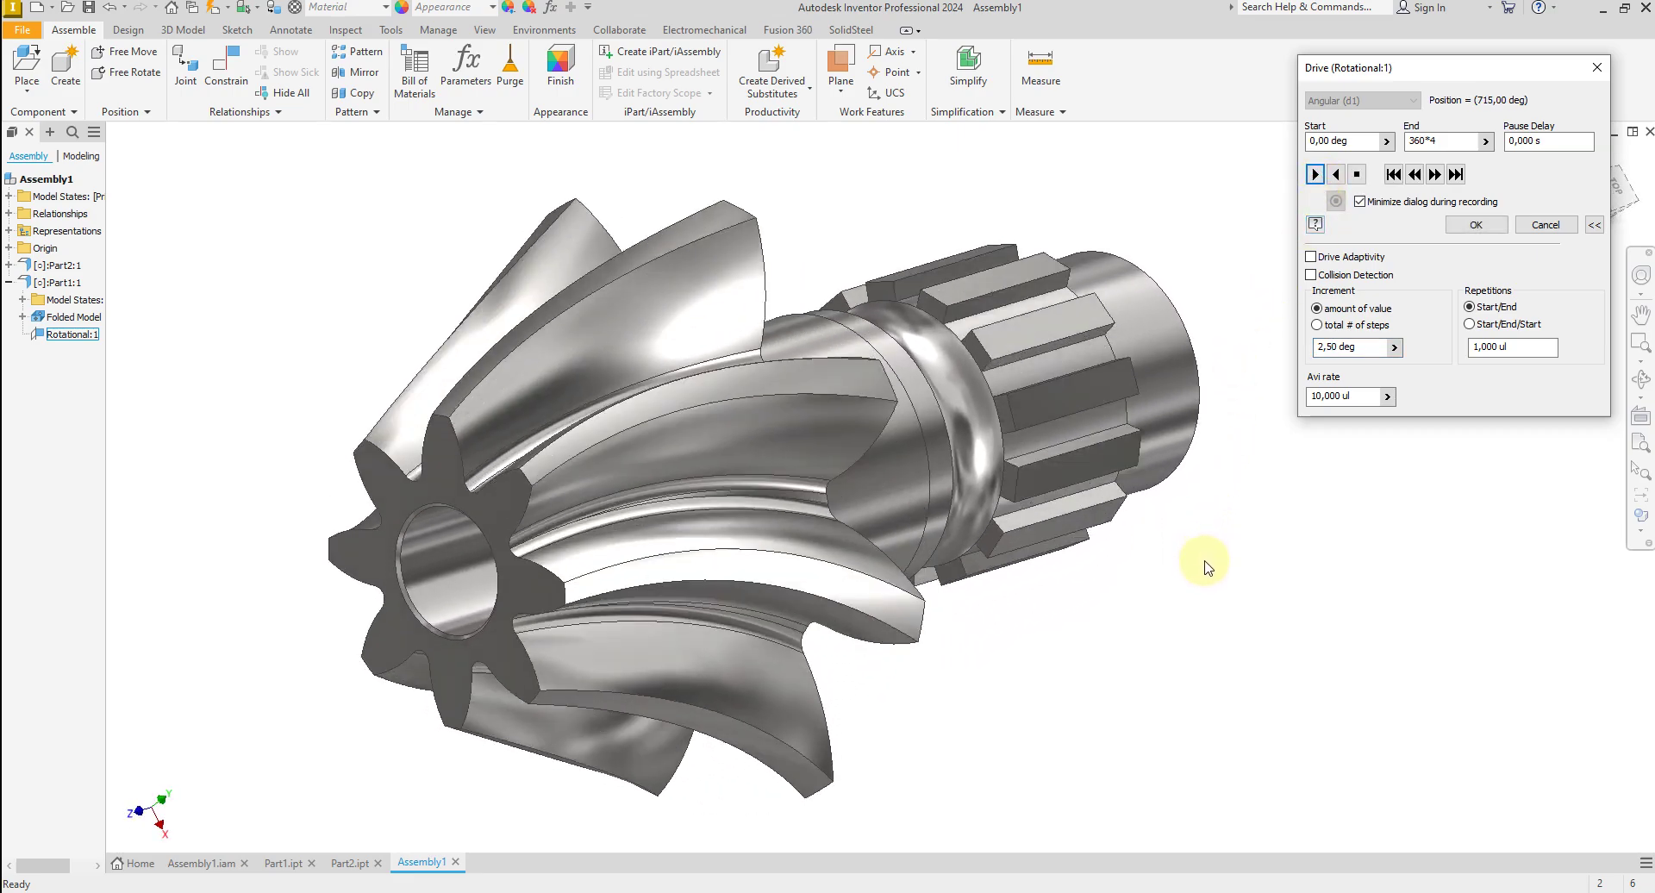